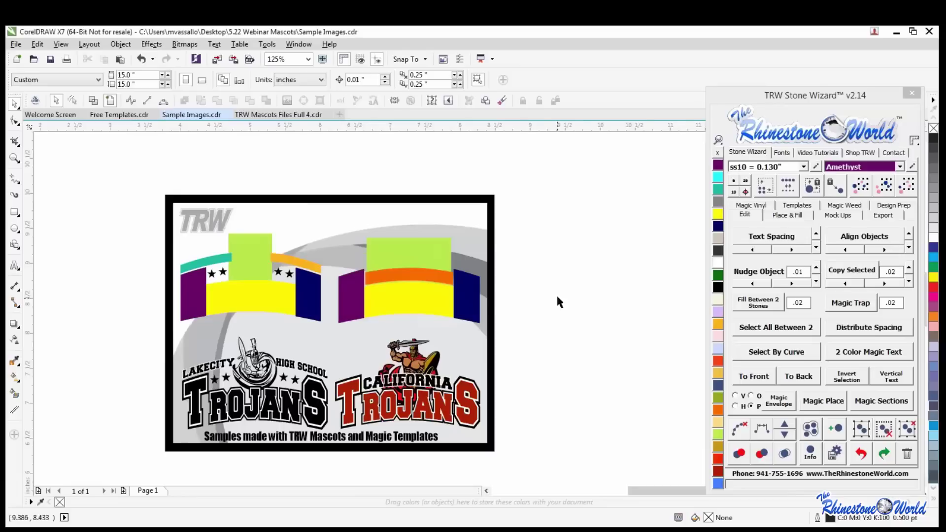
# Examine the sample sheet, comparing the colored template layouts with the two finished Trojans designs beneath them.
pyautogui.scroll(-2, 557, 295)
pyautogui.scroll(2, 509, 306)
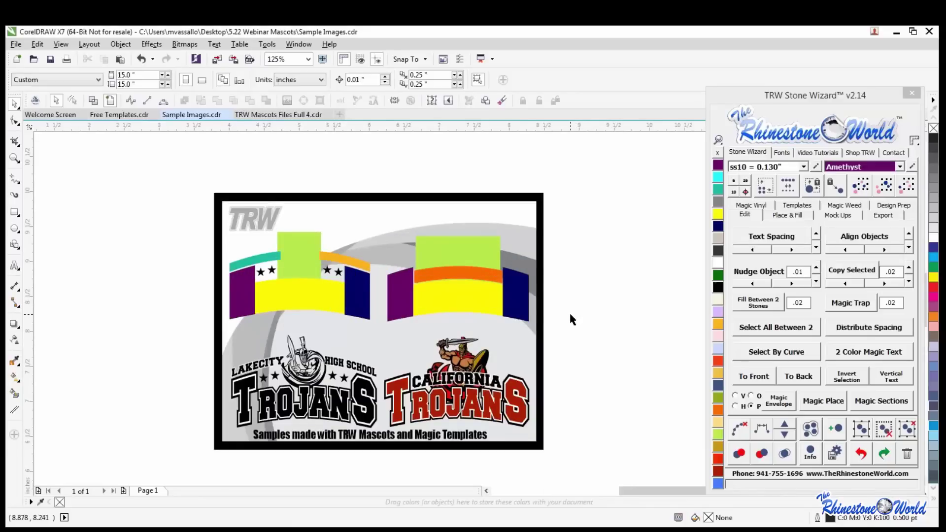
pyautogui.scroll(-2, 569, 311)
pyautogui.scroll(2, 530, 333)
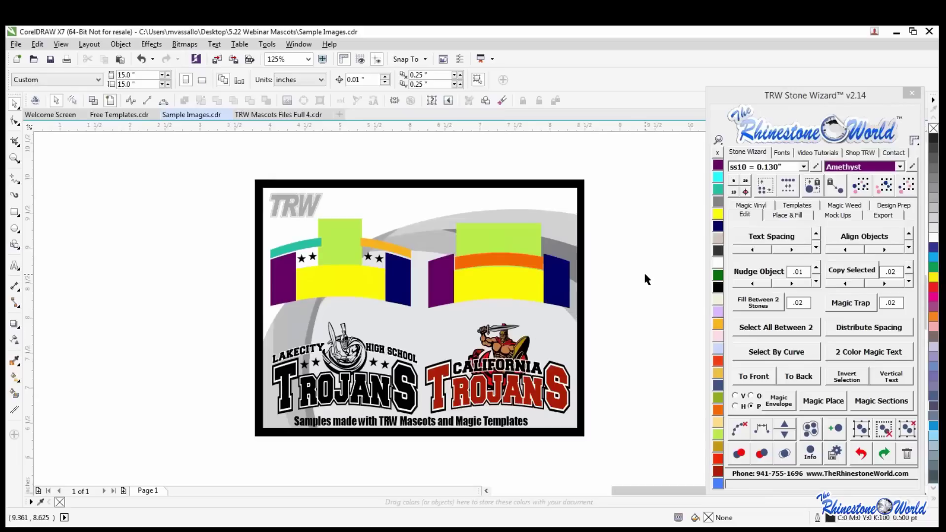
pyautogui.scroll(2, 470, 396)
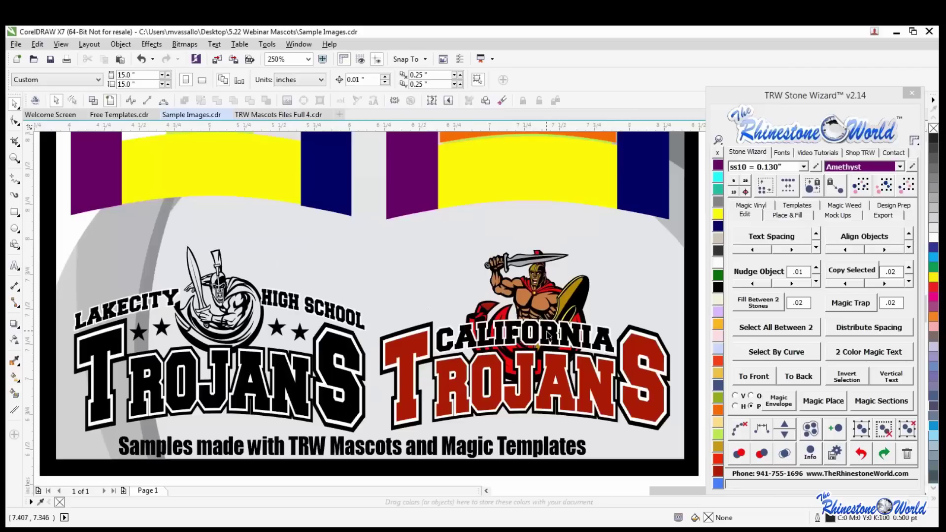
pyautogui.scroll(-4, 550, 329)
pyautogui.scroll(4, 443, 300)
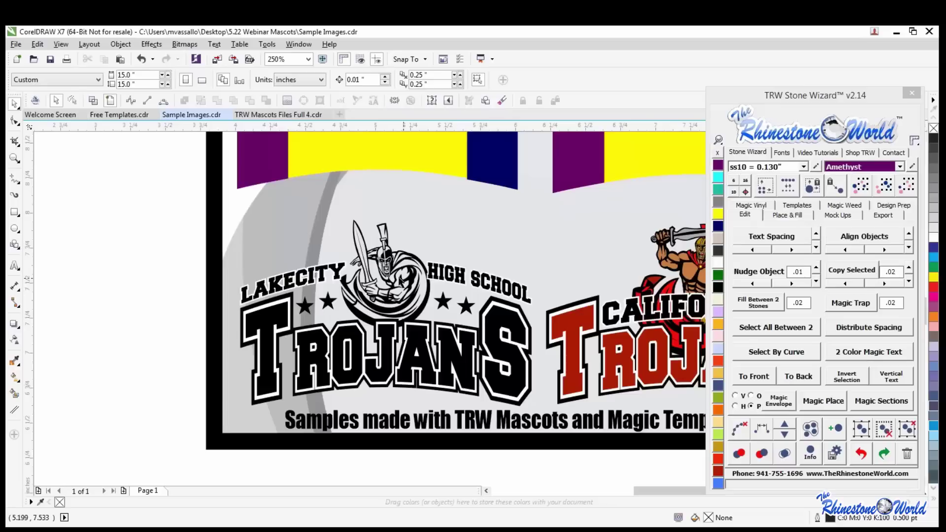
pyautogui.scroll(-1, 313, 266)
pyautogui.scroll(1, 522, 291)
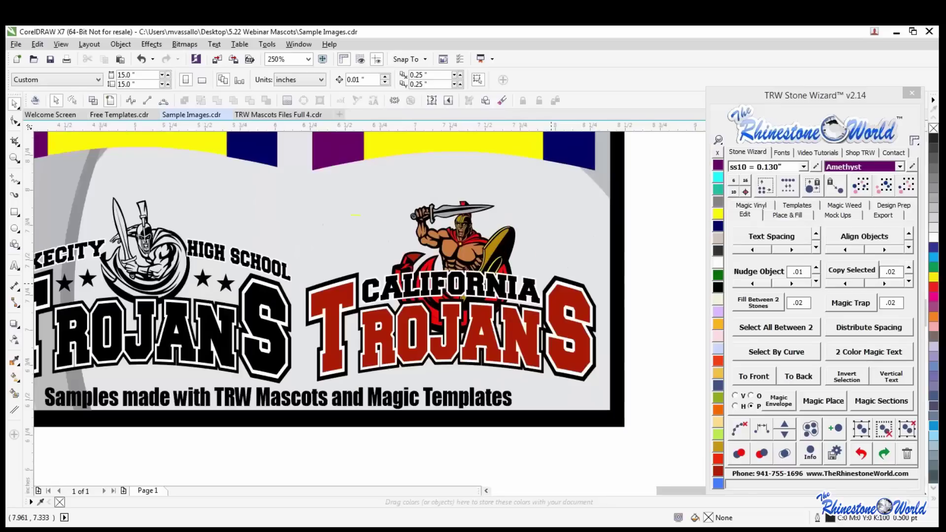
# Inspect the California Trojans design up close, including the full-color warrior mascot behind the arched lettering.
pyautogui.scroll(1, 559, 286)
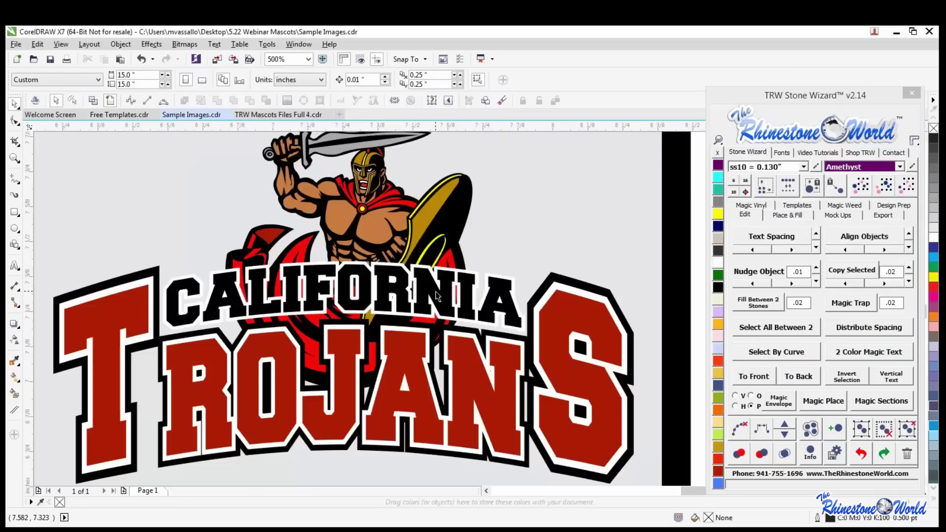
pyautogui.scroll(-1, 436, 291)
pyautogui.scroll(1, 404, 284)
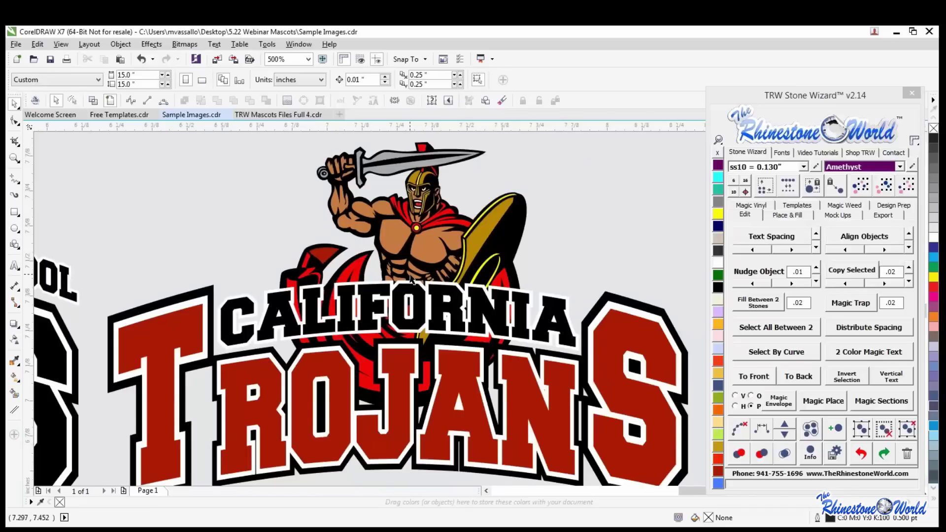
pyautogui.scroll(-1, 413, 279)
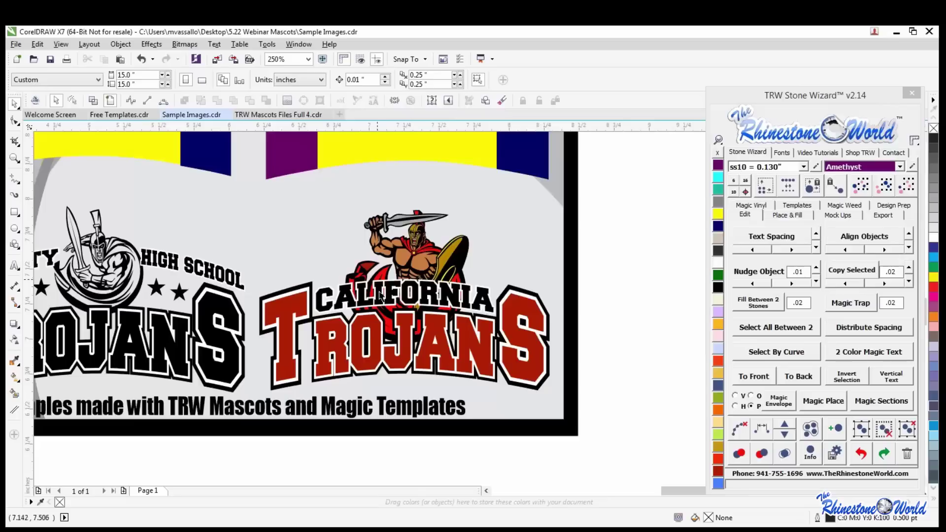
pyautogui.scroll(1, 408, 282)
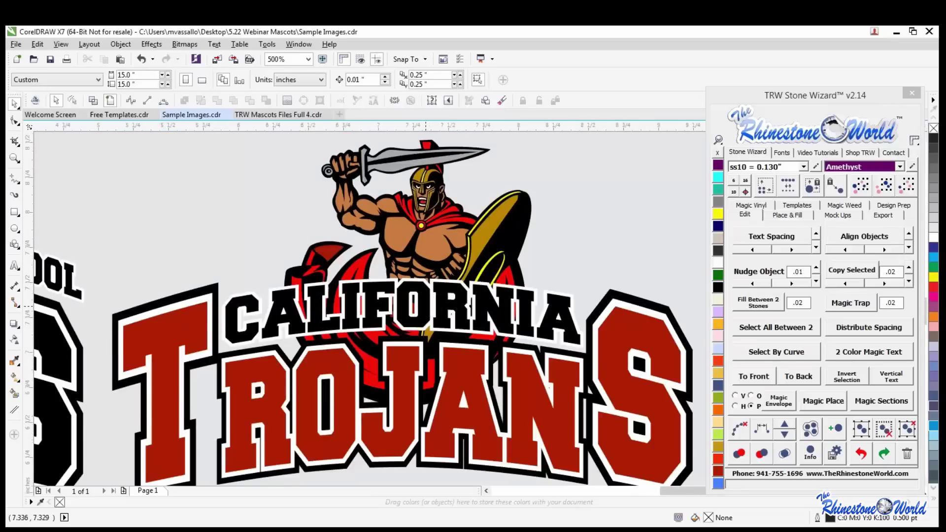
pyautogui.scroll(-1, 427, 311)
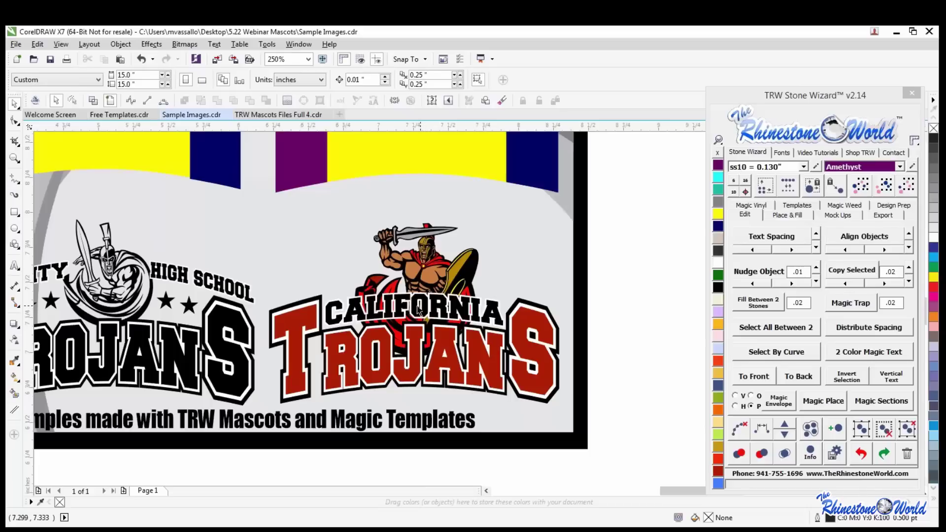
pyautogui.scroll(1, 419, 281)
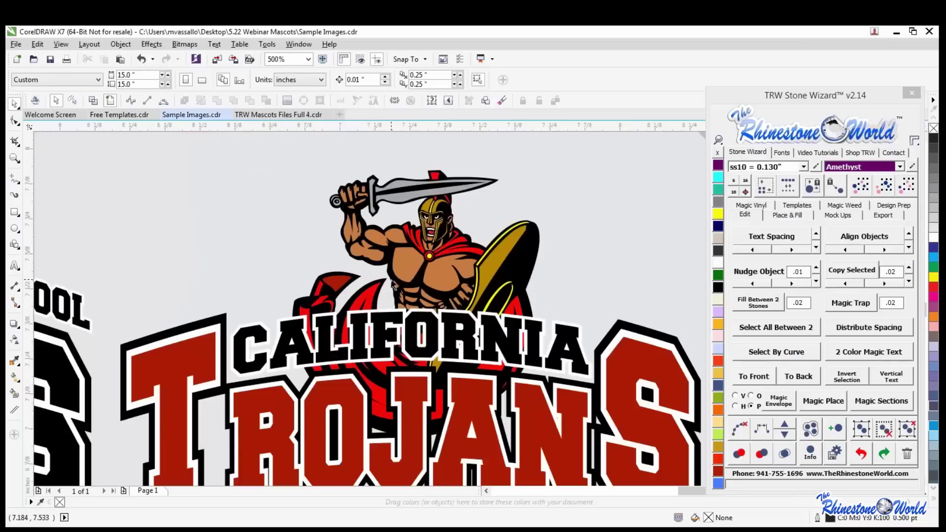
pyautogui.scroll(-1, 393, 285)
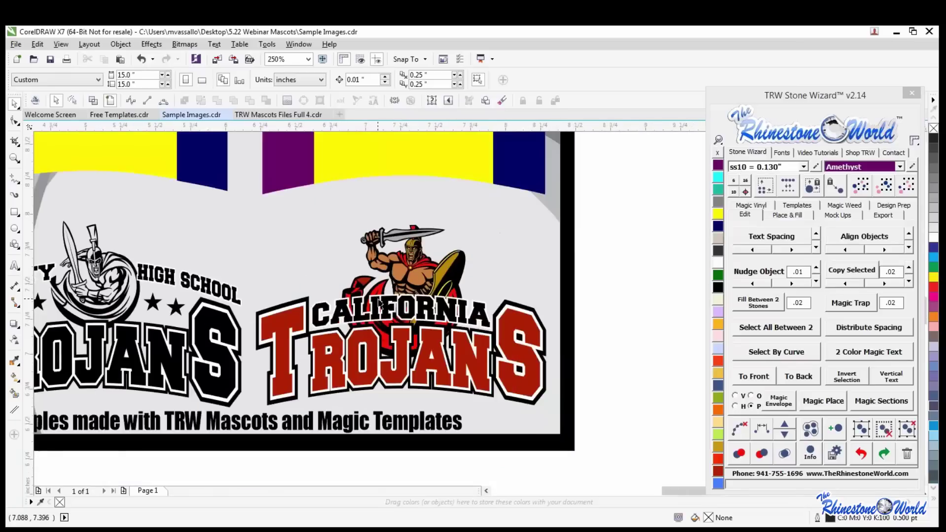
pyautogui.scroll(1, 379, 303)
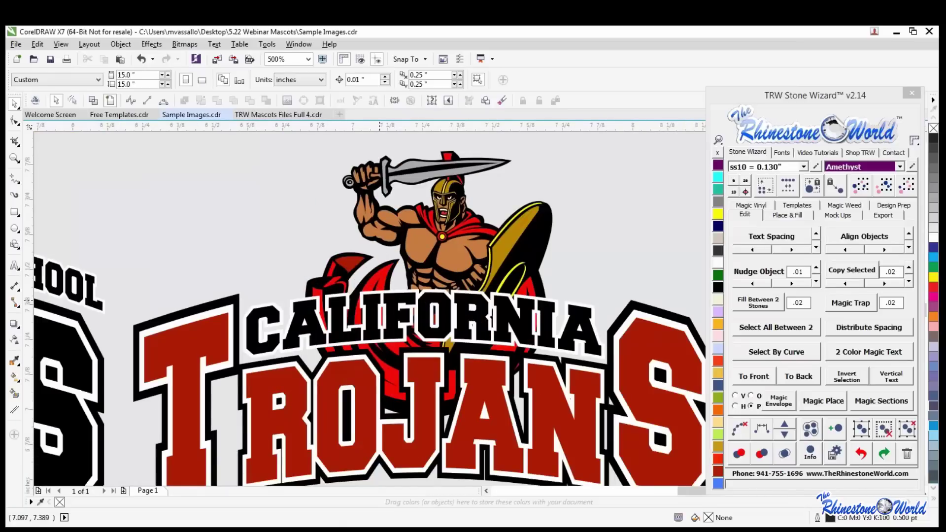
pyautogui.scroll(-1, 378, 312)
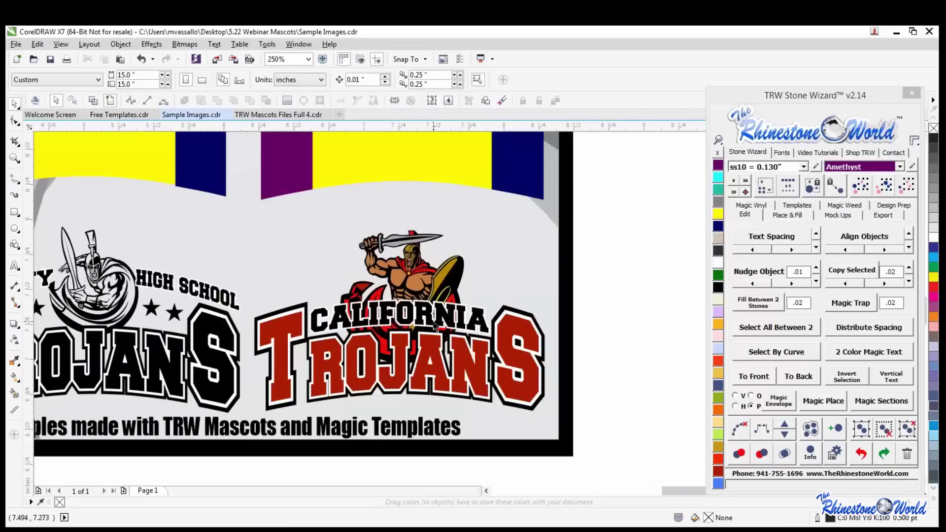
pyautogui.scroll(1, 436, 328)
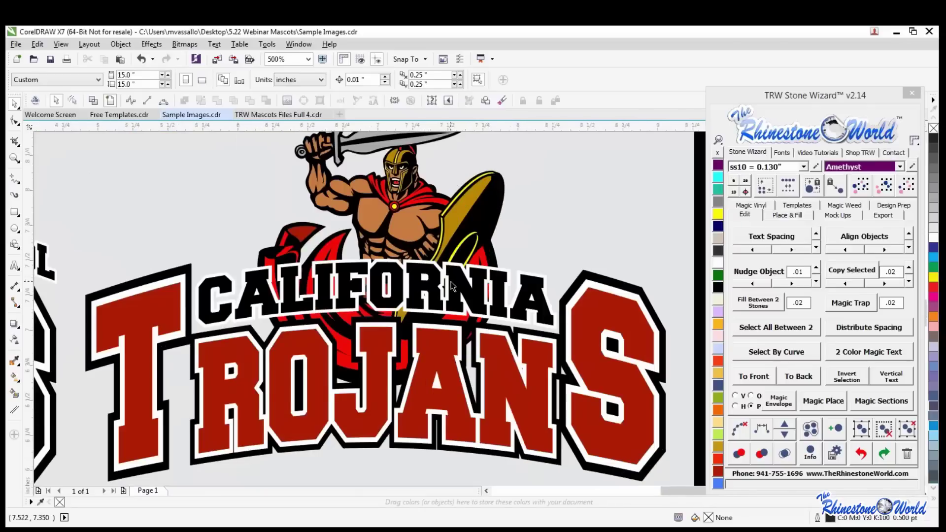
pyautogui.scroll(-1, 450, 285)
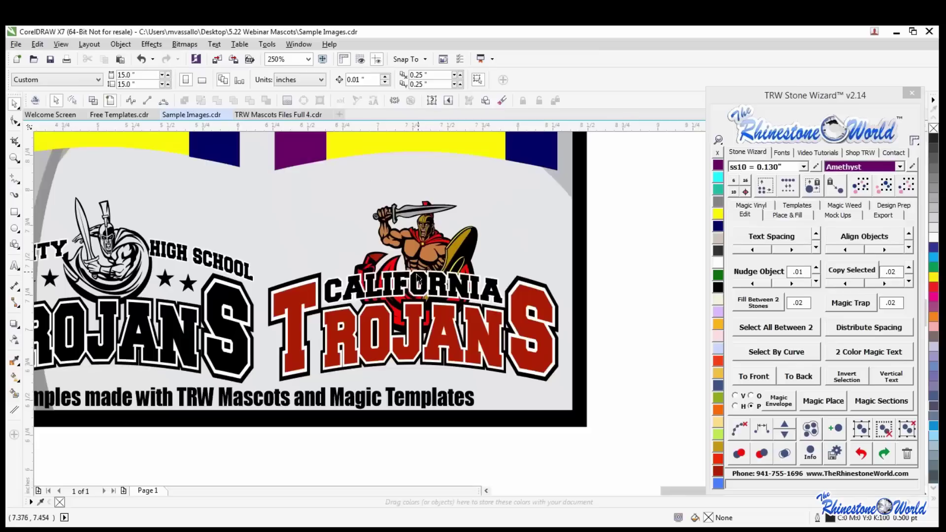
pyautogui.scroll(1, 418, 278)
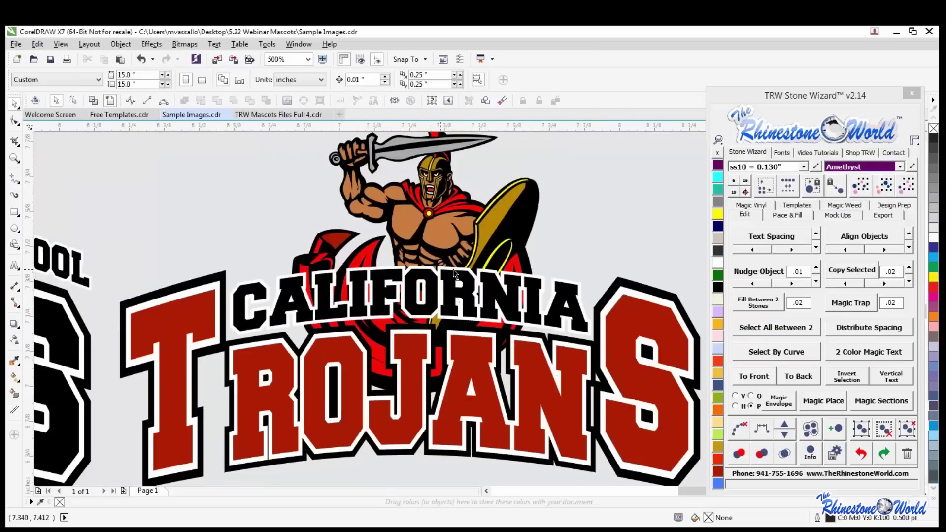
pyautogui.scroll(-1, 468, 274)
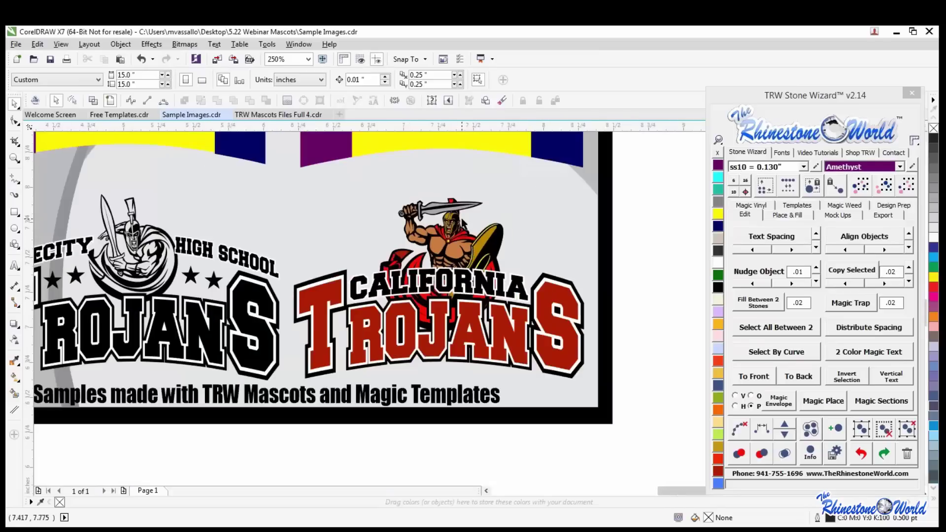
# Examine the black-and-white Lakecity High School Trojans design alongside the California Trojans design.
pyautogui.scroll(-1, 565, 298)
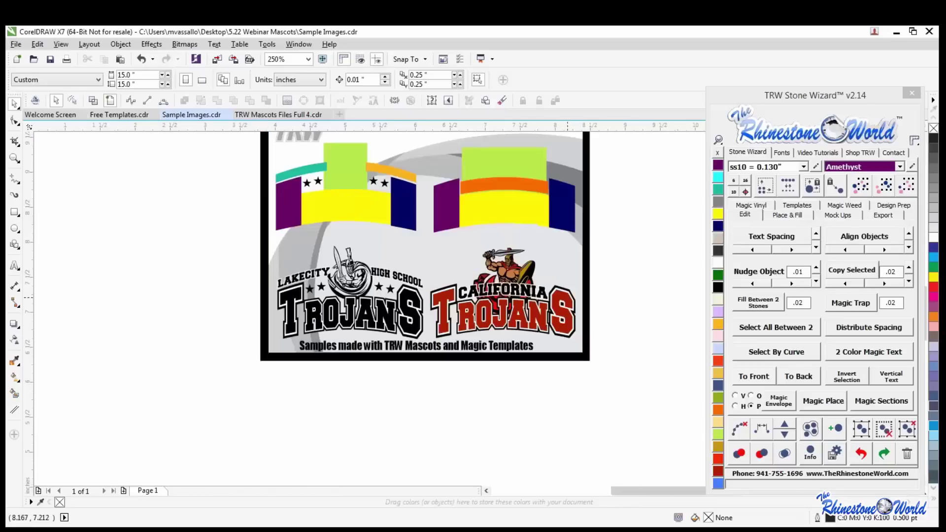
pyautogui.scroll(1, 342, 286)
pyautogui.scroll(1, 340, 276)
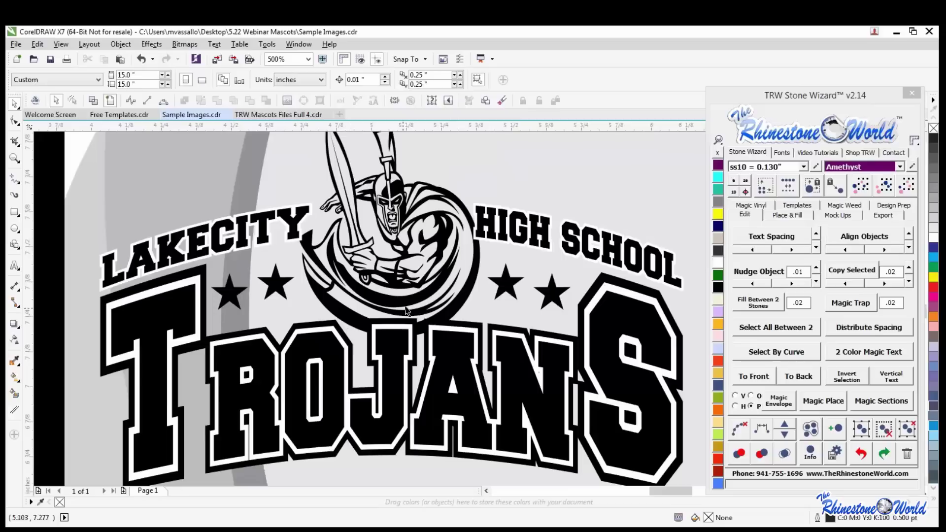
pyautogui.scroll(-1, 423, 276)
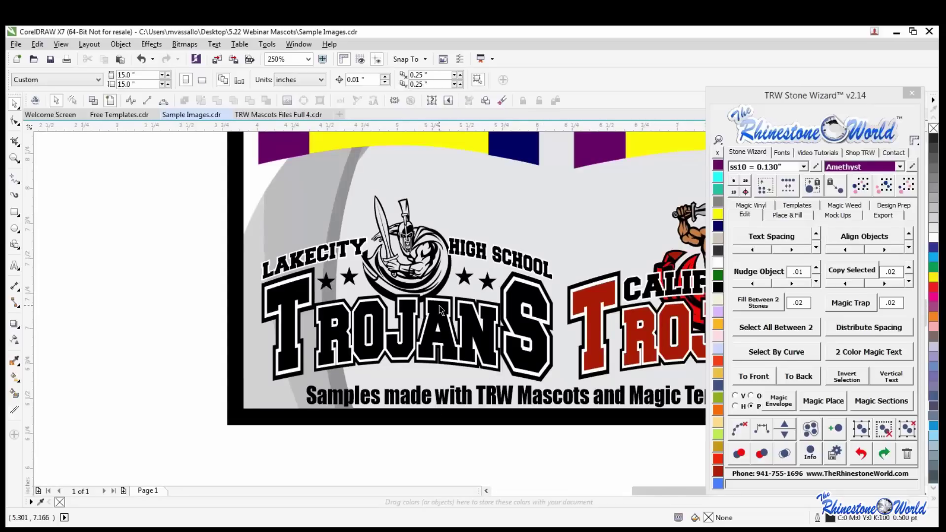
pyautogui.scroll(-1, 440, 308)
pyautogui.scroll(1, 564, 294)
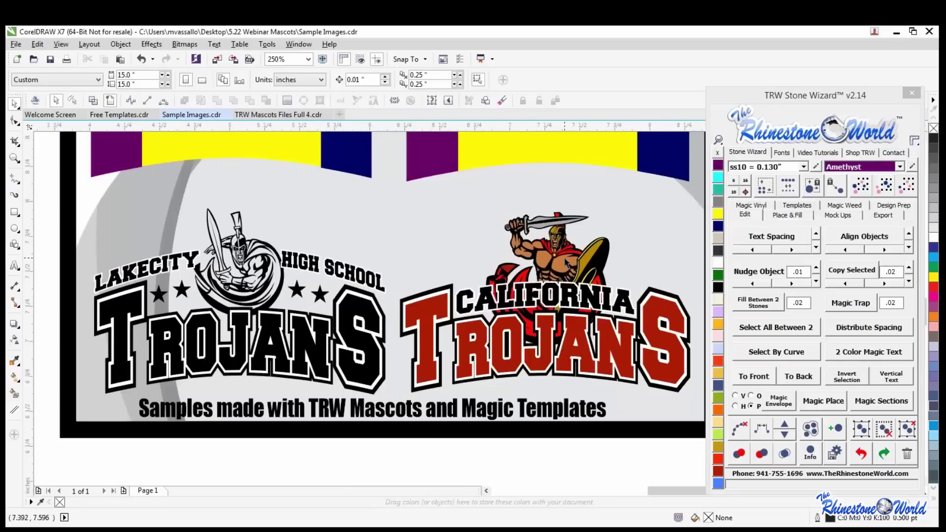
pyautogui.scroll(1, 132, 299)
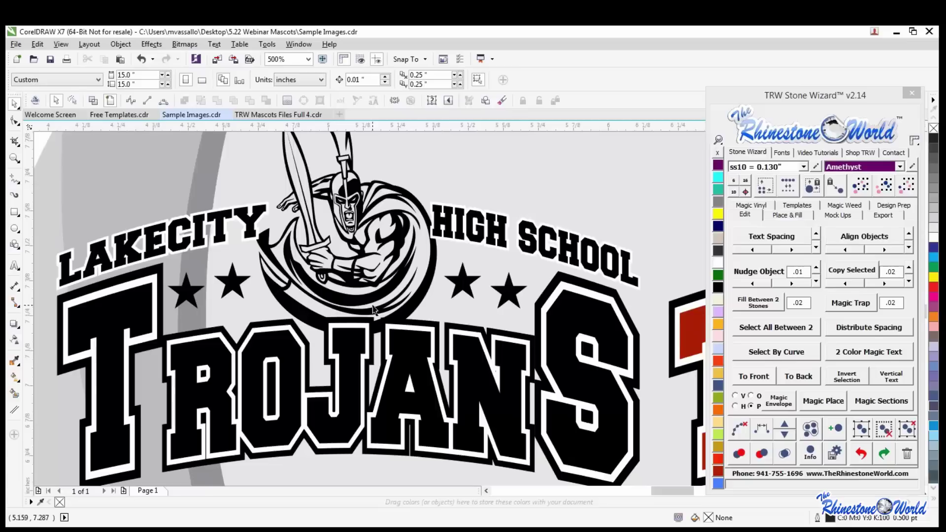
pyautogui.scroll(-1, 373, 306)
pyautogui.scroll(-1, 297, 294)
pyautogui.scroll(1, 437, 284)
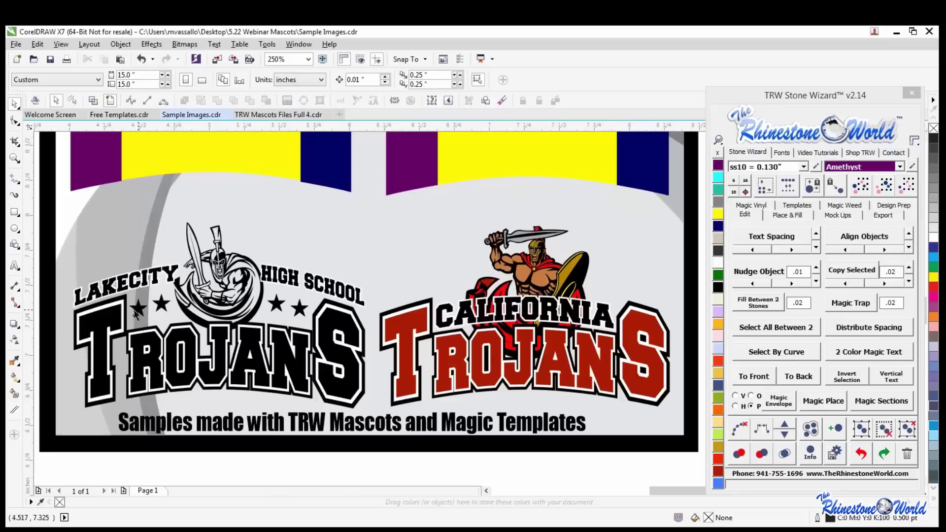
# Inspect the one-color Trojan mascot in the Lakecity design up close, with its surrounding stars and arched lettering.
pyautogui.scroll(2, 129, 309)
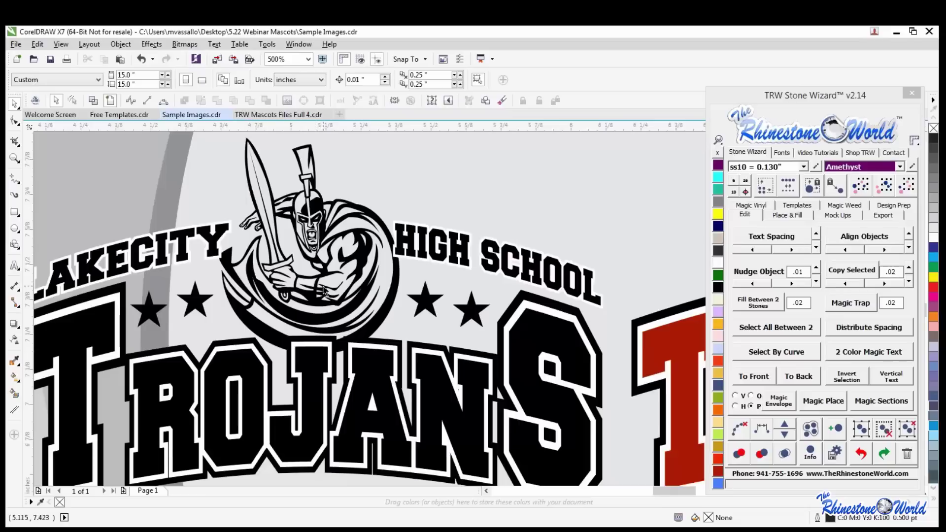
pyautogui.scroll(2, 300, 199)
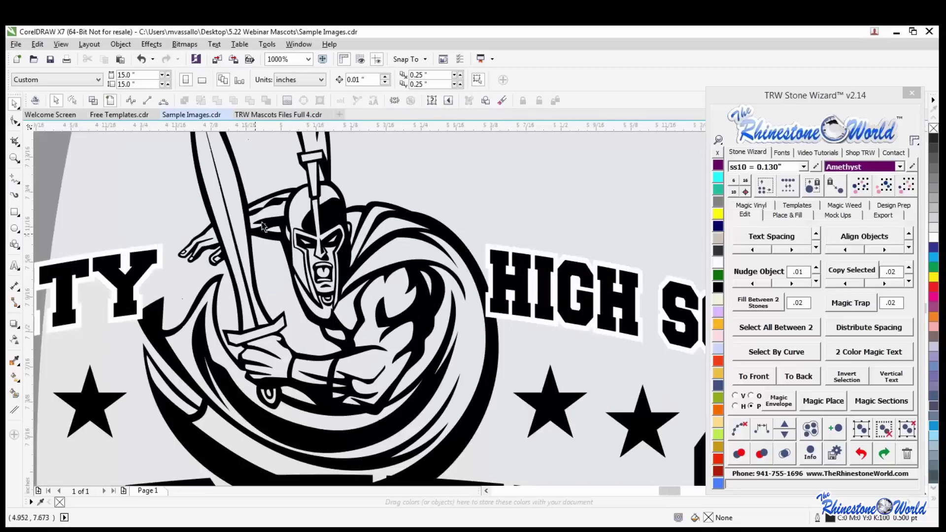
pyautogui.scroll(-4, 387, 309)
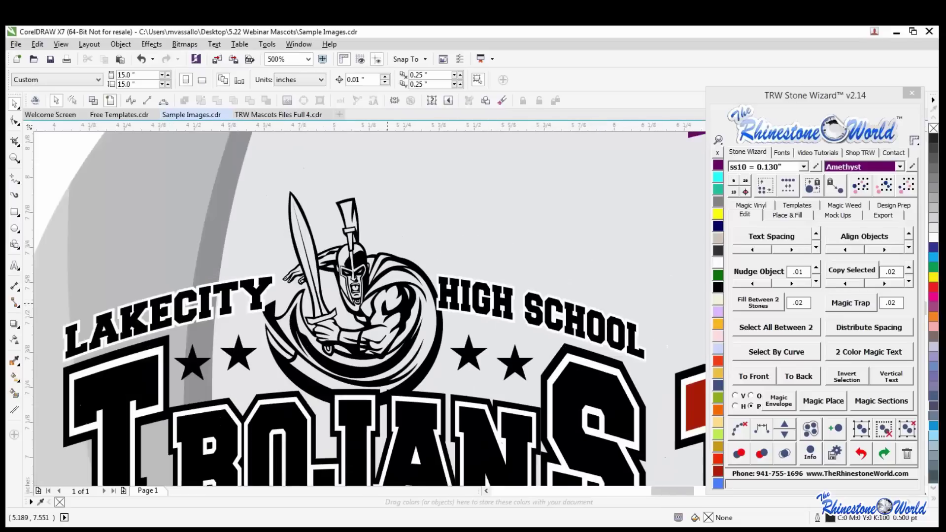
pyautogui.scroll(2, 339, 444)
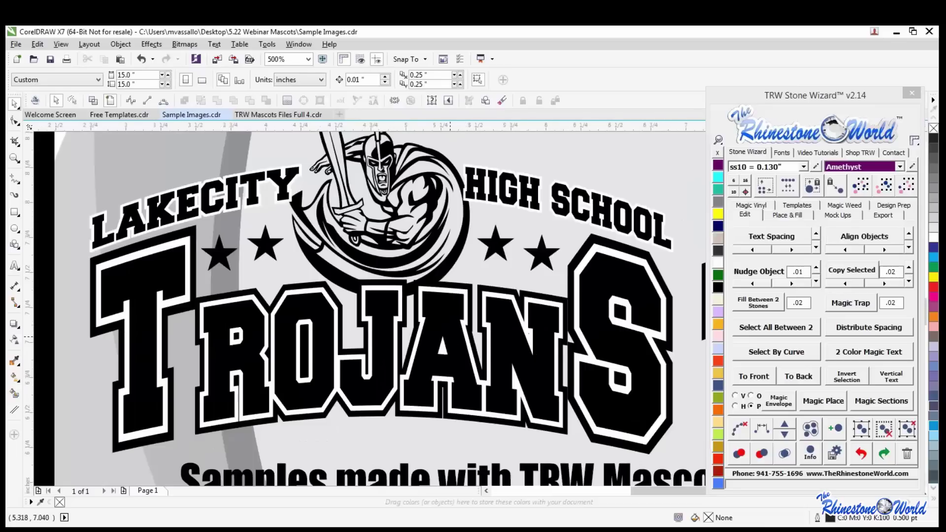
pyautogui.scroll(-2, 452, 340)
pyautogui.scroll(2, 421, 269)
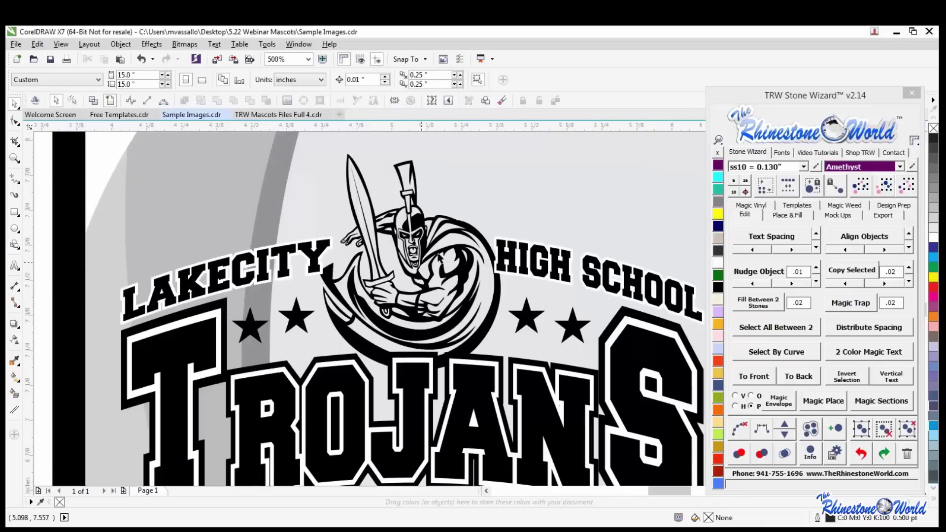
pyautogui.scroll(2, 453, 249)
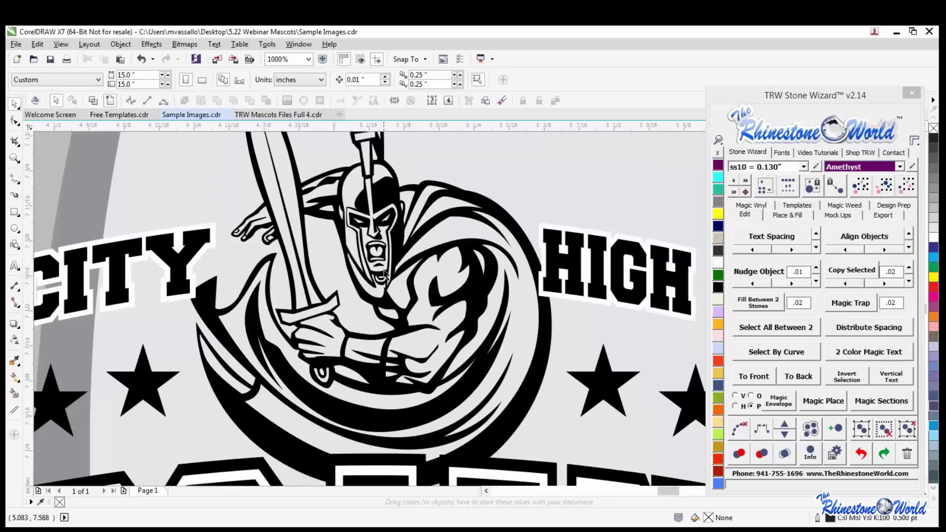
pyautogui.scroll(-2, 351, 302)
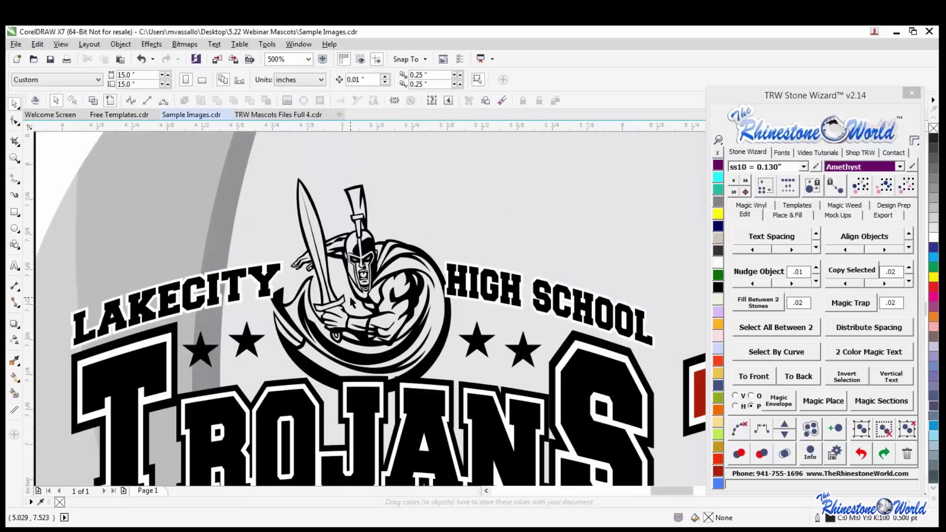
pyautogui.scroll(-2, 351, 302)
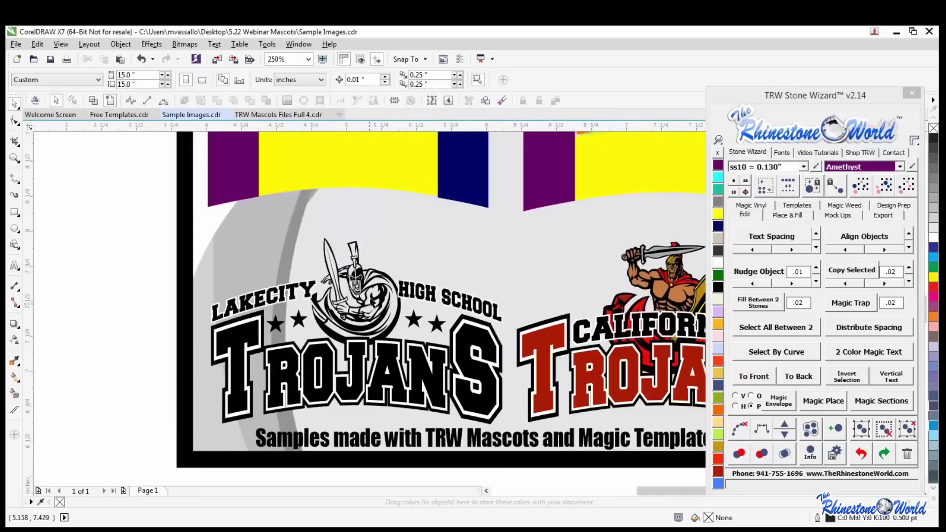
pyautogui.scroll(2, 364, 312)
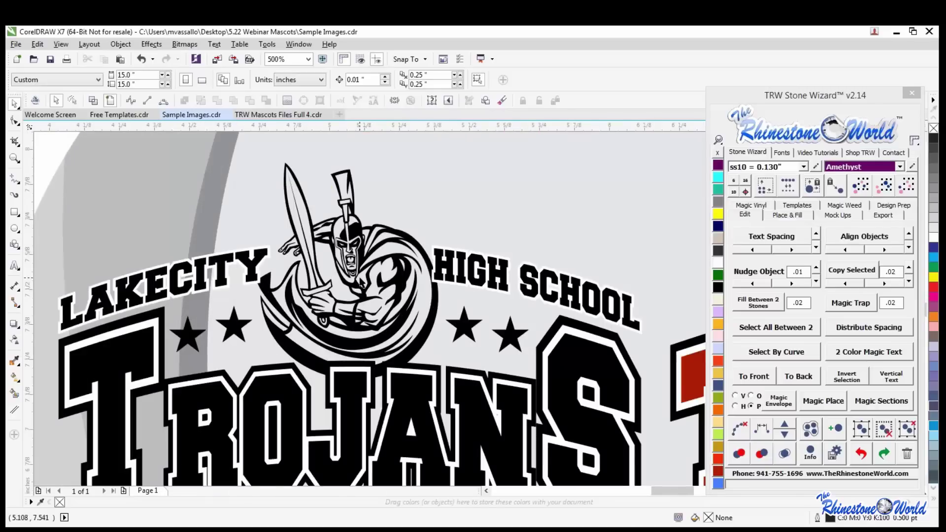
pyautogui.scroll(-2, 408, 275)
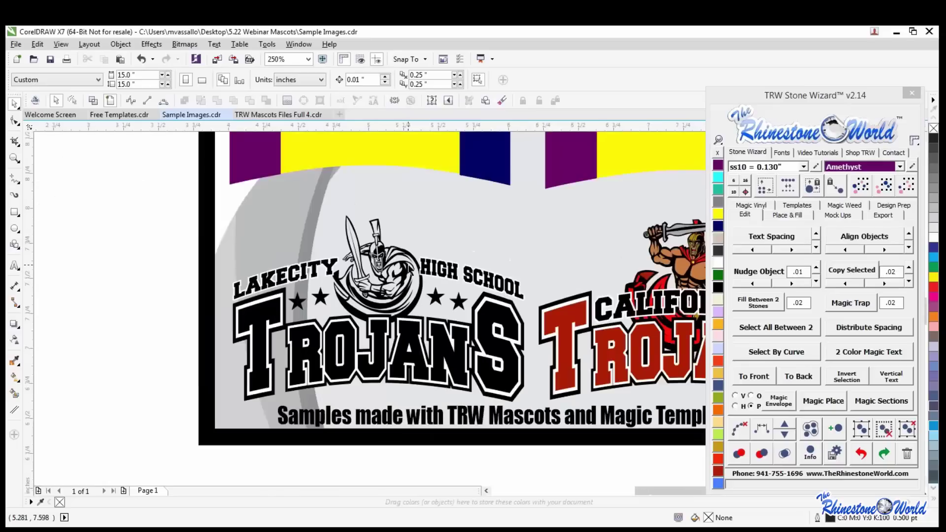
pyautogui.scroll(2, 436, 298)
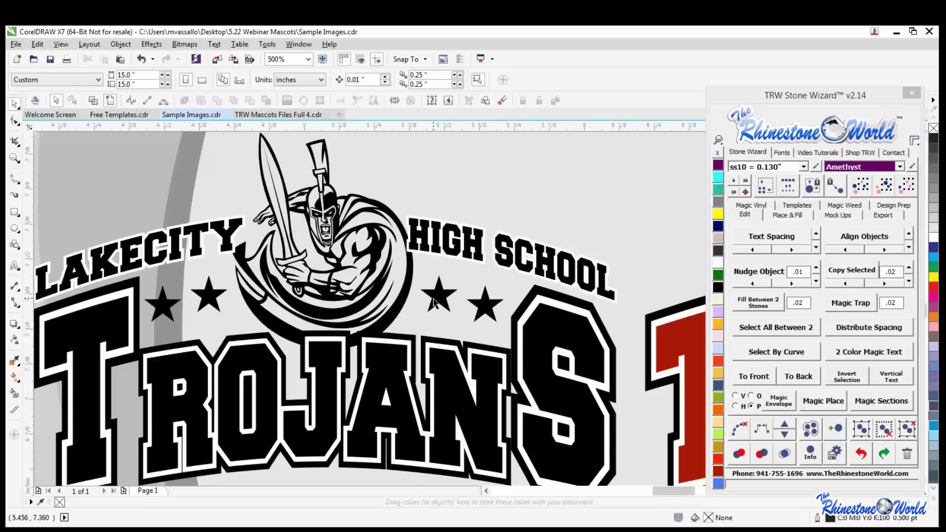
# Examine the Lakecity High School Trojans design and its one-color mascot, from close detail out to the whole sample sheet.
pyautogui.scroll(-2, 328, 308)
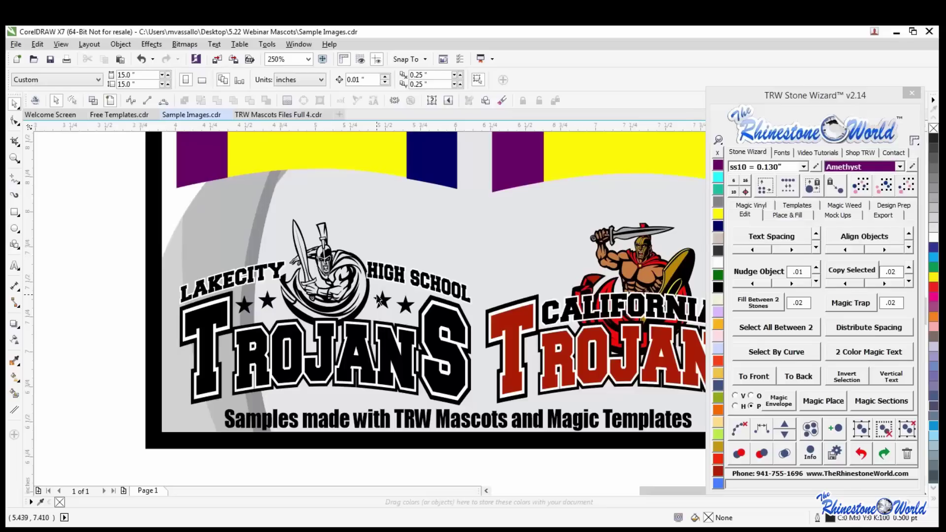
pyautogui.scroll(-3, 380, 299)
pyautogui.scroll(3, 340, 291)
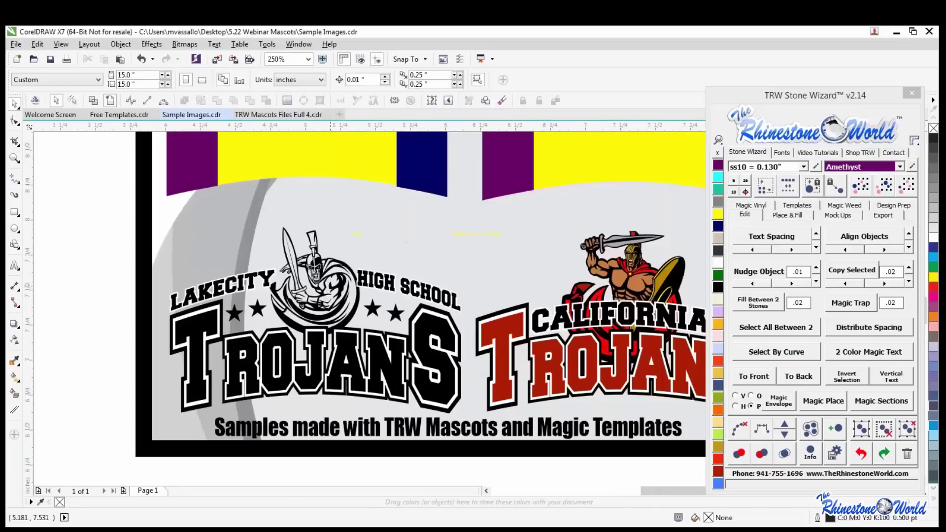
pyautogui.scroll(2, 331, 290)
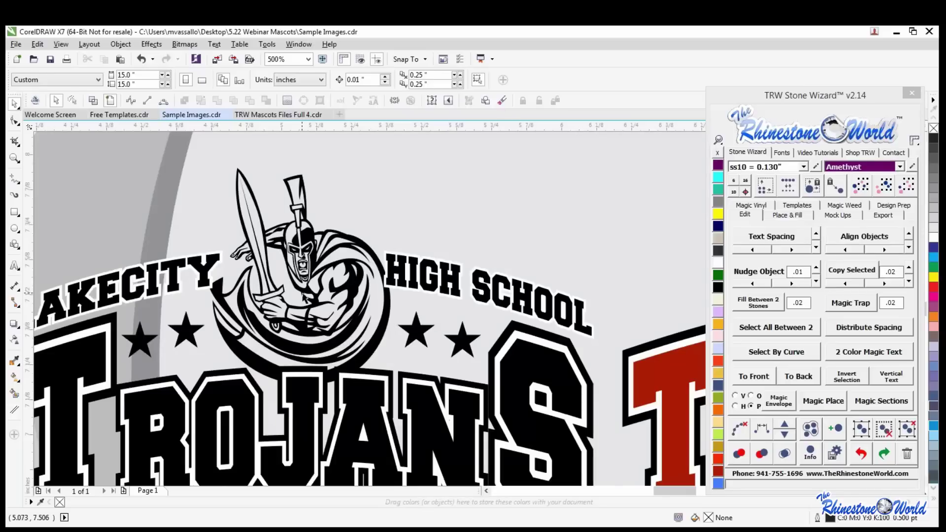
pyautogui.scroll(2, 293, 274)
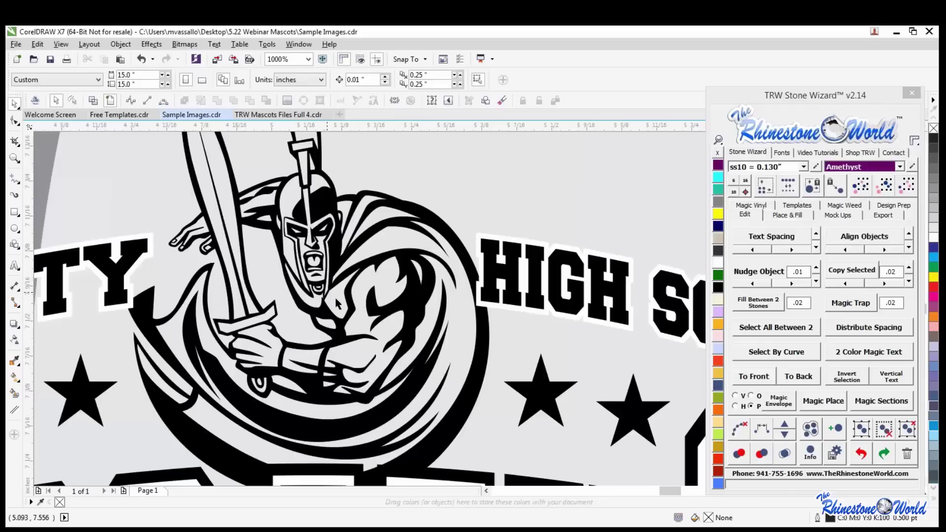
pyautogui.scroll(-2, 354, 318)
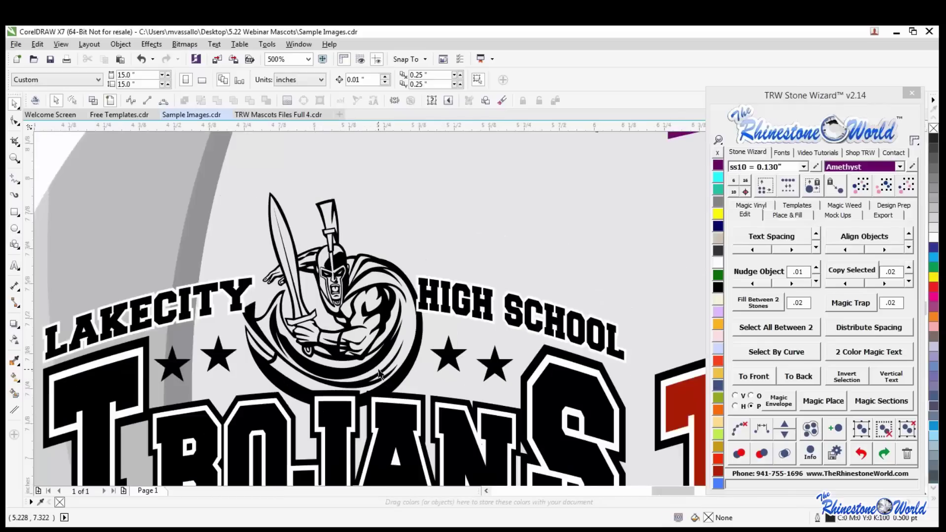
pyautogui.scroll(-2, 385, 331)
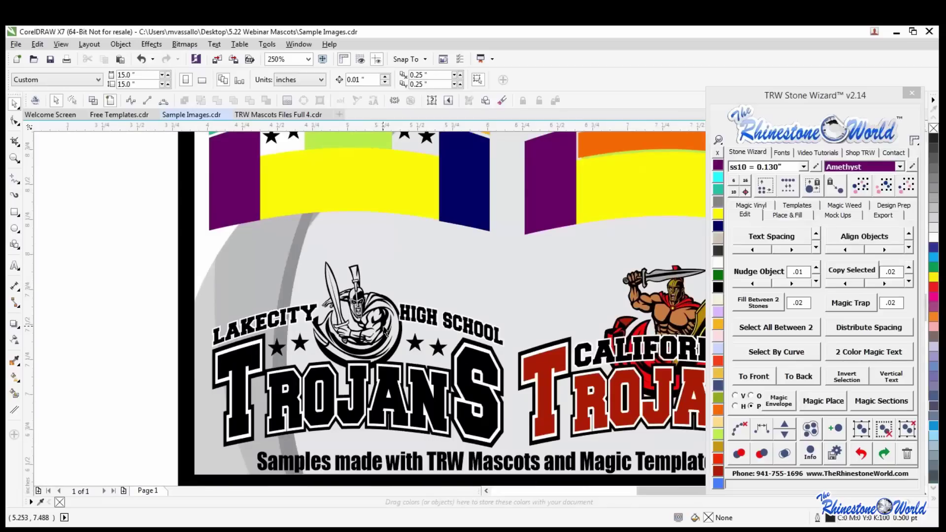
pyautogui.scroll(-2, 388, 333)
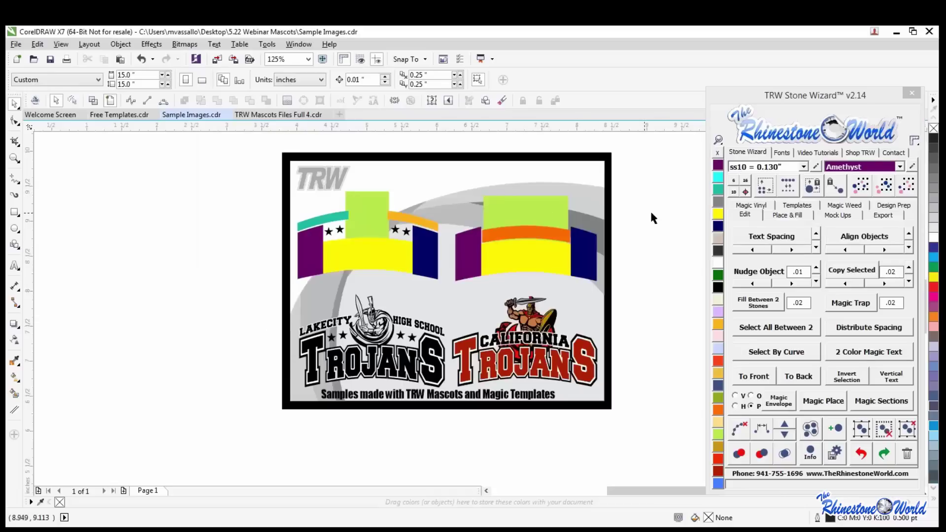
# Open the Free Templates document and examine the two color-blocked arched layouts, including their mascot, lettering and star areas.
pyautogui.click(120, 114)
pyautogui.scroll(-1, 368, 268)
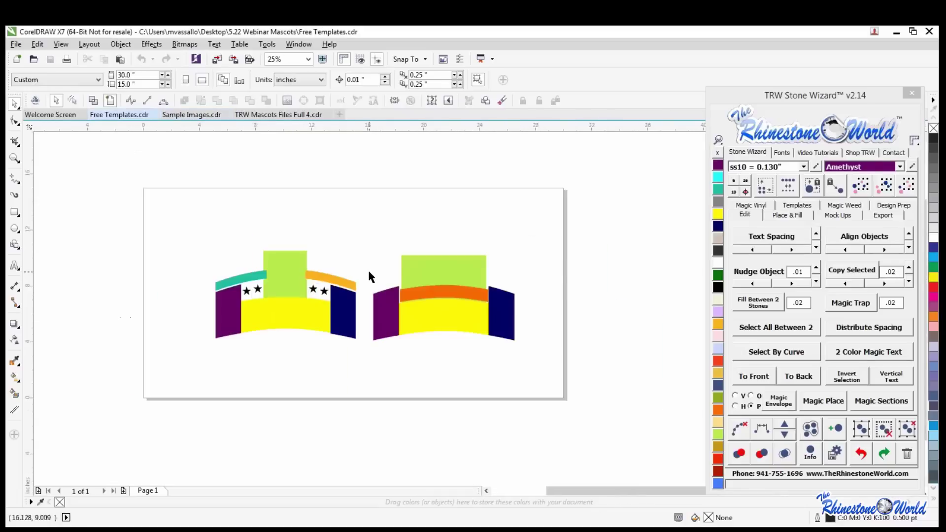
pyautogui.scroll(1, 380, 252)
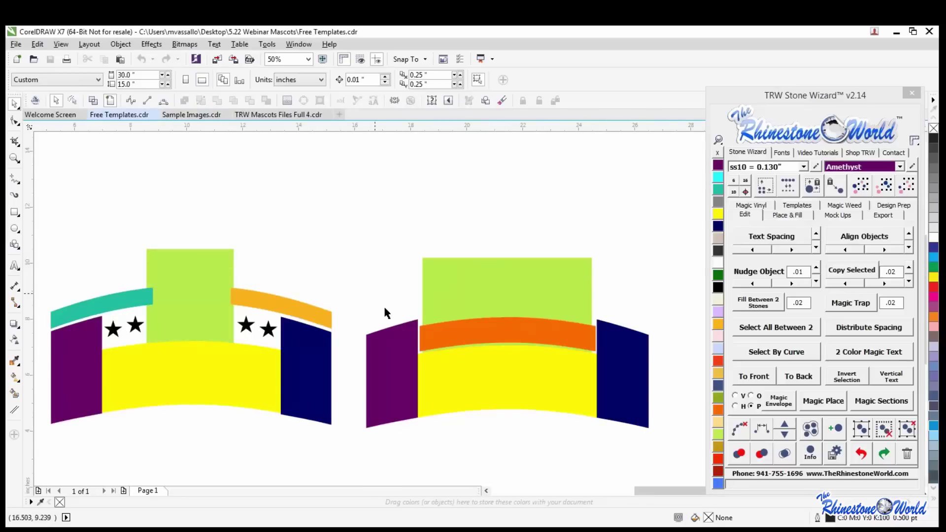
pyautogui.scroll(-1, 384, 312)
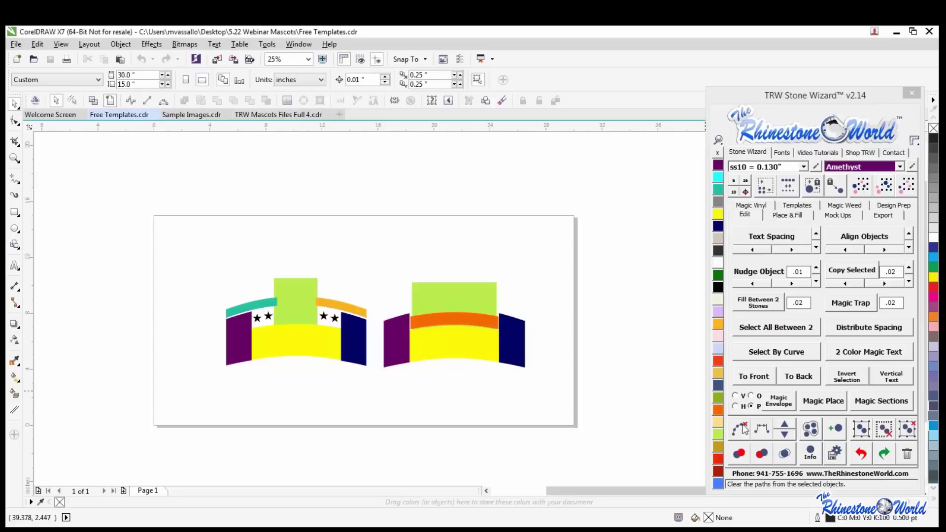
pyautogui.scroll(1, 377, 316)
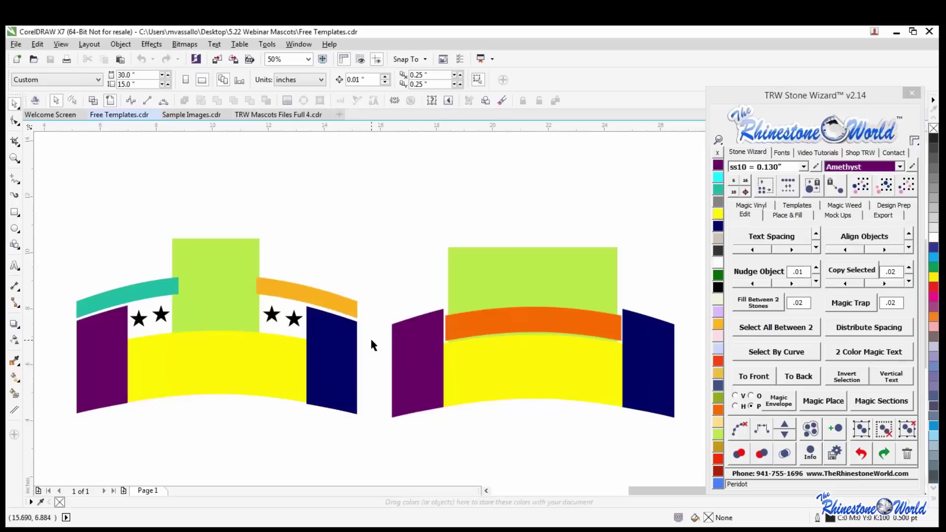
pyautogui.scroll(-1, 371, 338)
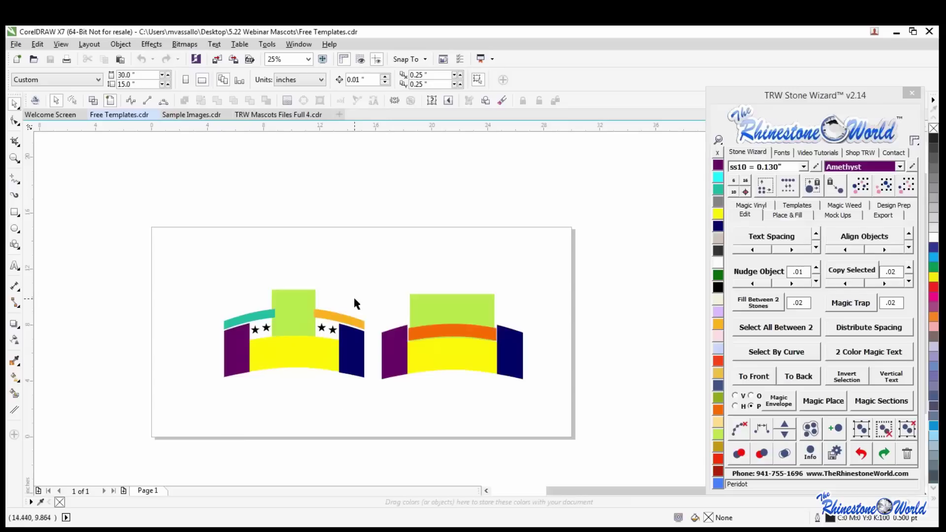
pyautogui.scroll(1, 246, 315)
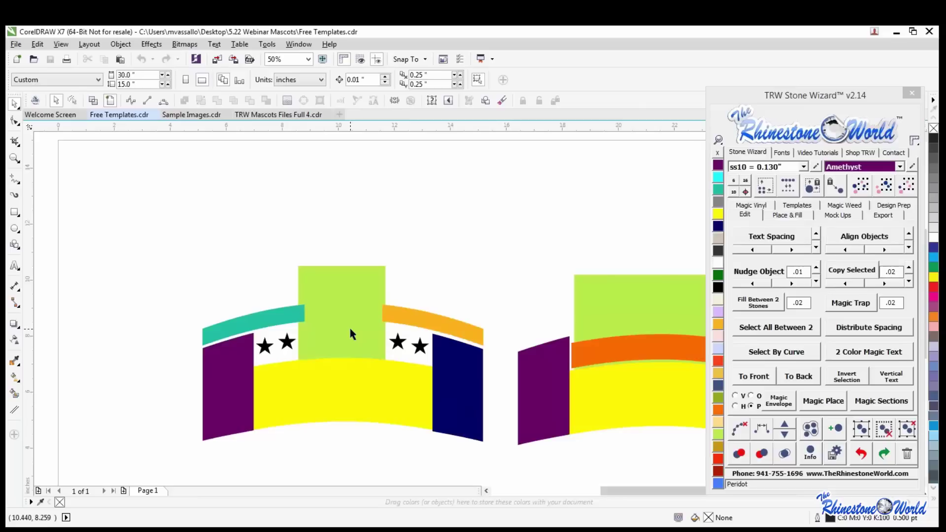
pyautogui.scroll(-1, 385, 323)
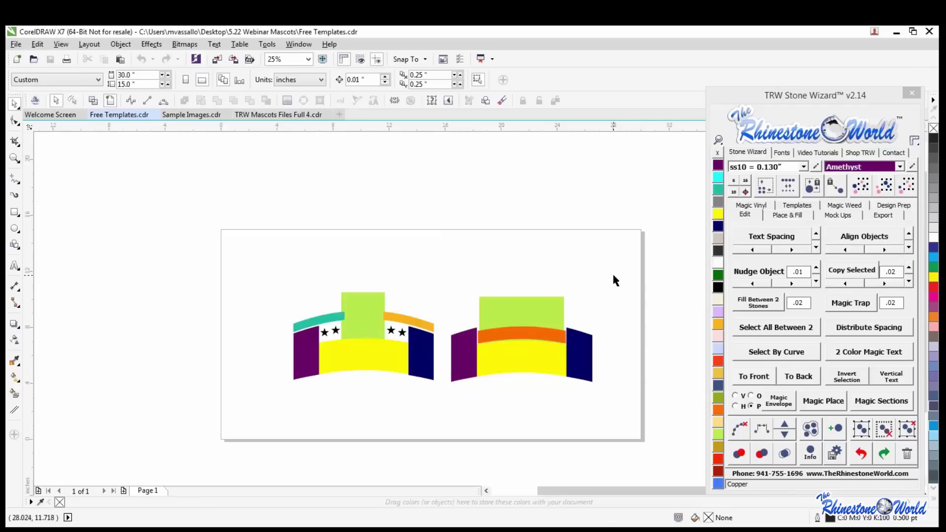
pyautogui.scroll(1, 502, 344)
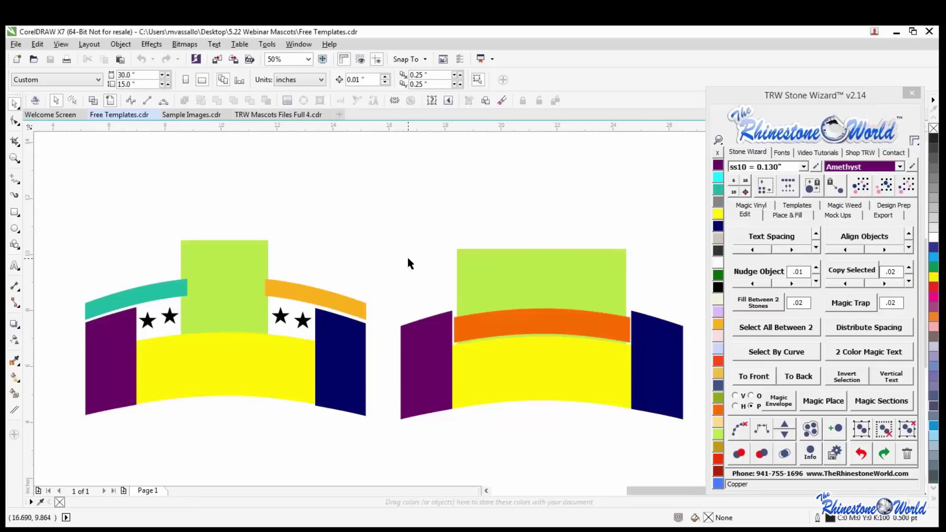
pyautogui.scroll(-1, 407, 255)
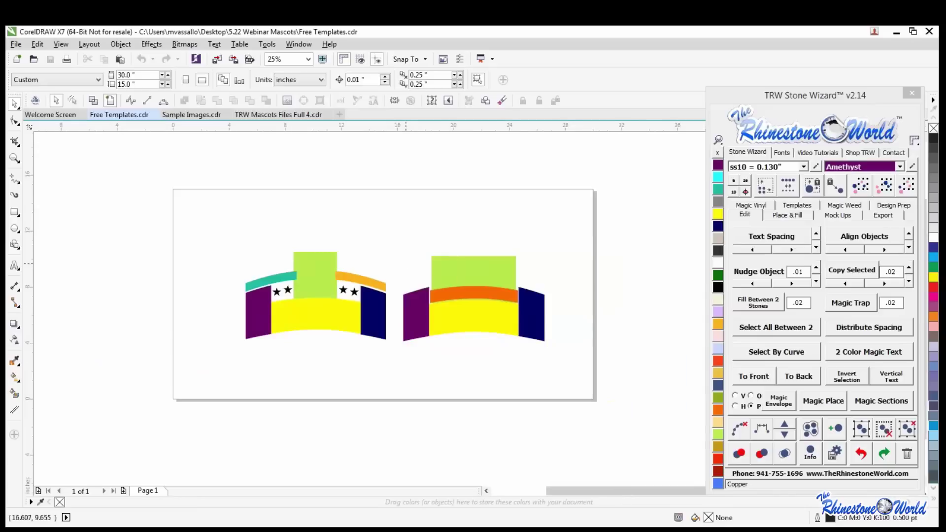
# Switch to the TRW Mascots Files Full 4 document and survey the full range of color and one-color mascots.
pyautogui.click(271, 115)
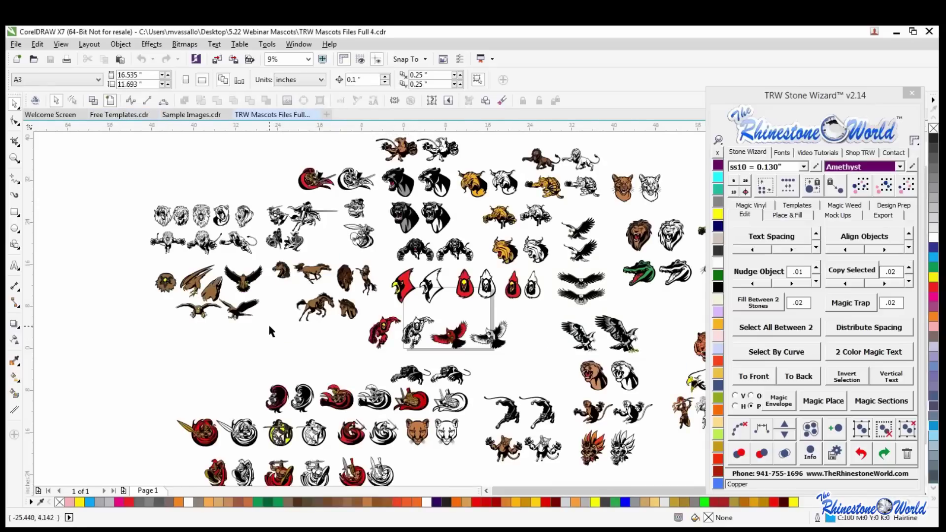
pyautogui.scroll(-1, 268, 330)
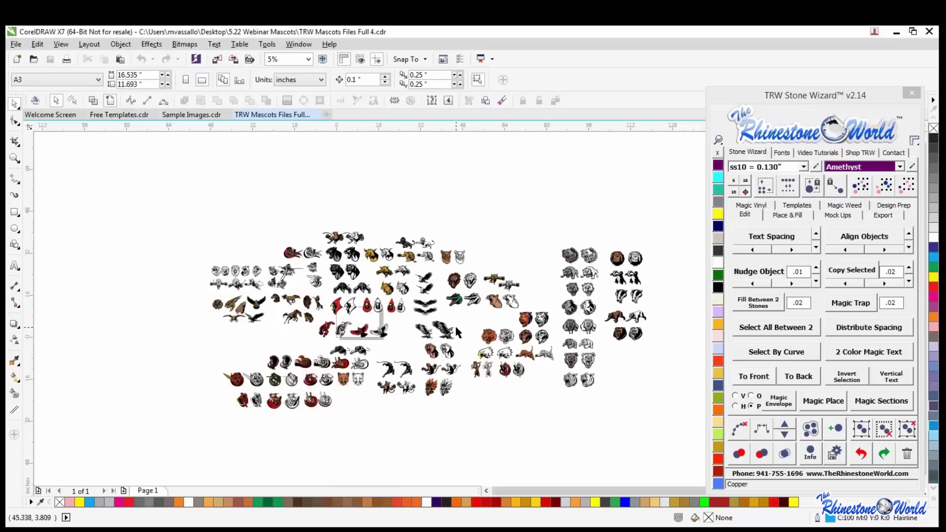
pyautogui.scroll(1, 582, 325)
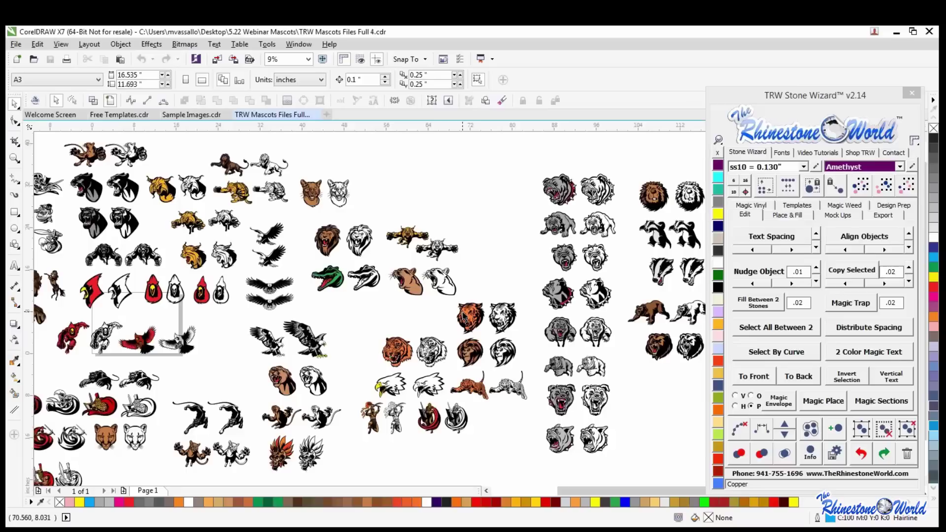
pyautogui.scroll(-3, 463, 318)
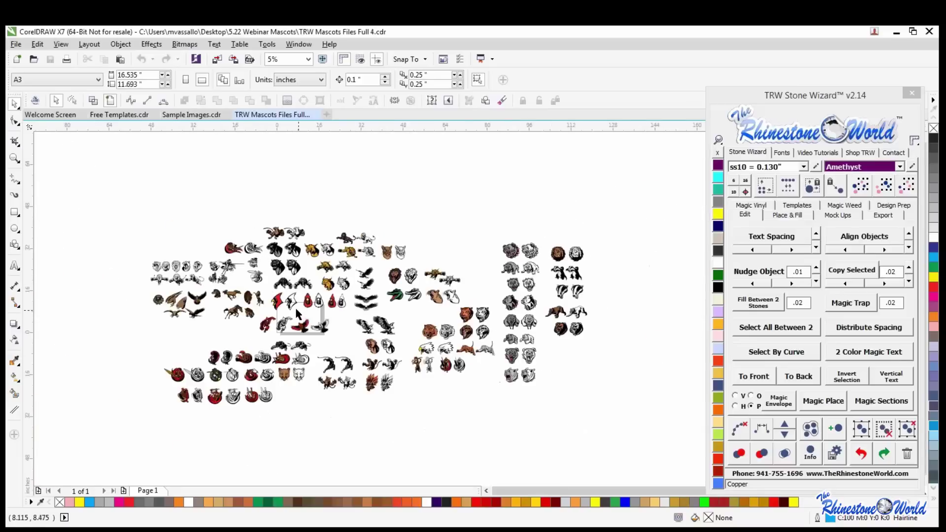
pyautogui.scroll(3, 294, 265)
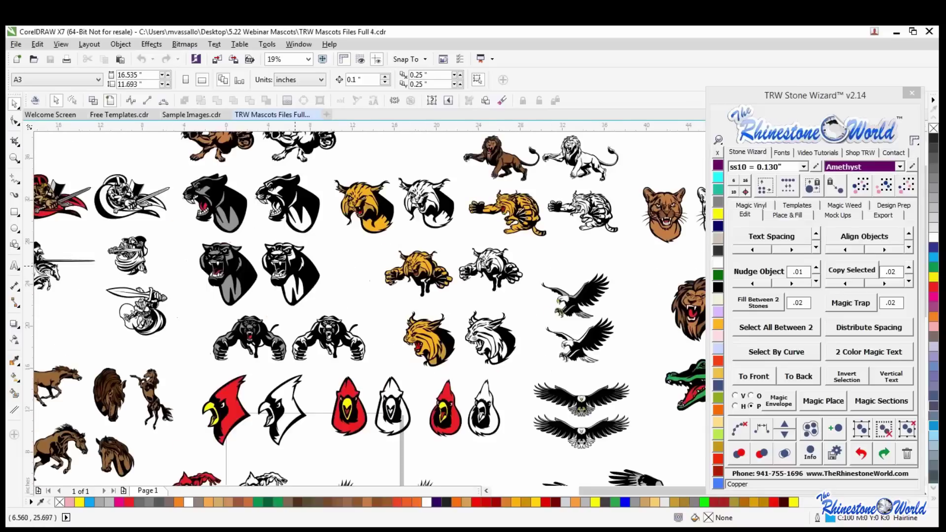
pyautogui.scroll(-2, 306, 296)
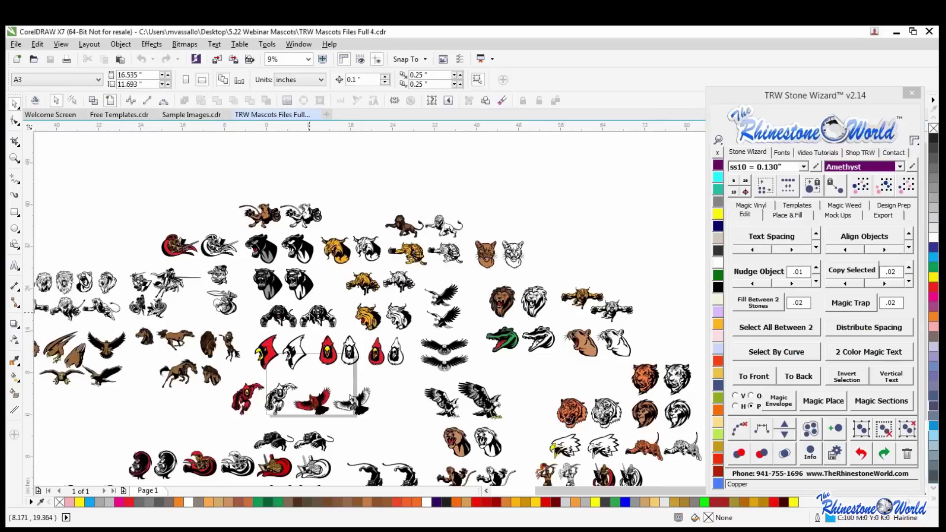
pyautogui.scroll(-2, 344, 276)
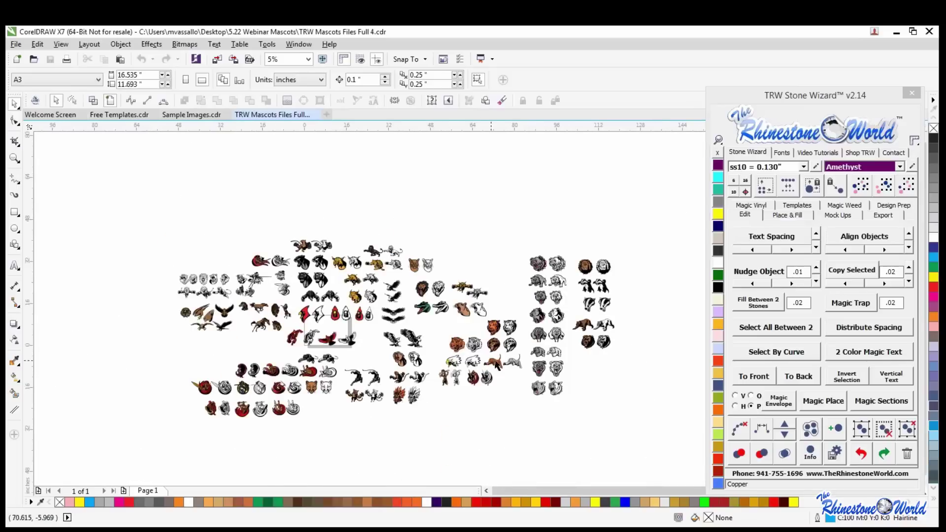
# Inspect the tiger, eagle head and spread-wing eagle mascots up close, comparing their full-color and one-color versions.
pyautogui.scroll(4, 495, 367)
pyautogui.scroll(2, 378, 374)
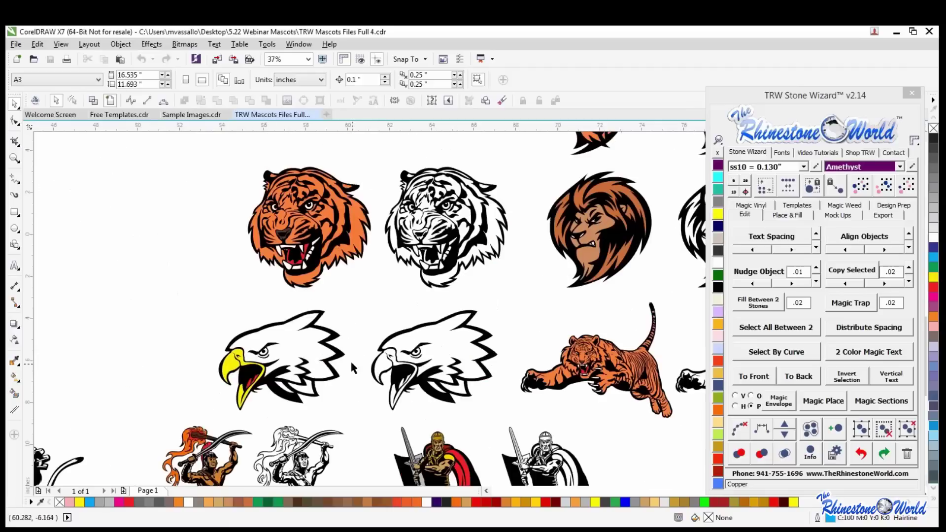
pyautogui.scroll(-2, 348, 355)
pyautogui.scroll(-2, 289, 339)
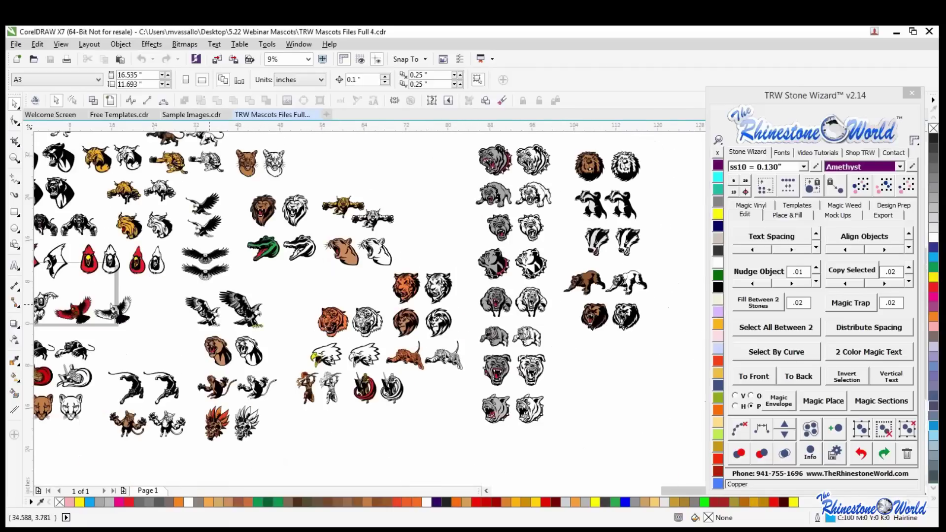
pyautogui.scroll(4, 282, 330)
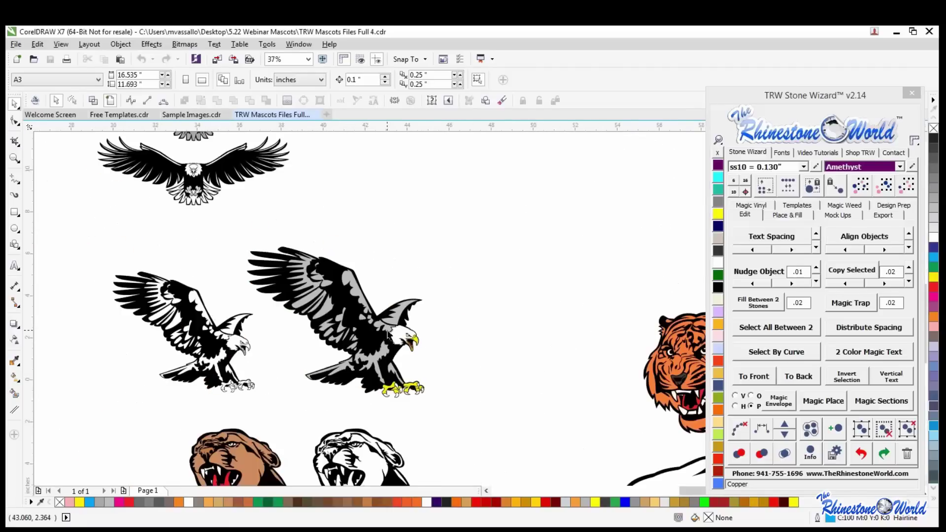
pyautogui.scroll(-2, 389, 331)
pyautogui.scroll(4, 298, 205)
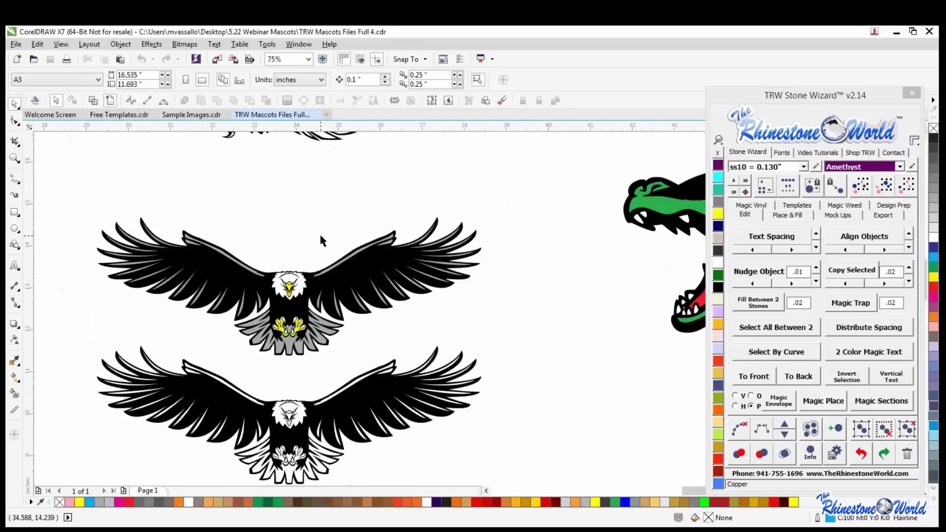
pyautogui.scroll(-4, 320, 236)
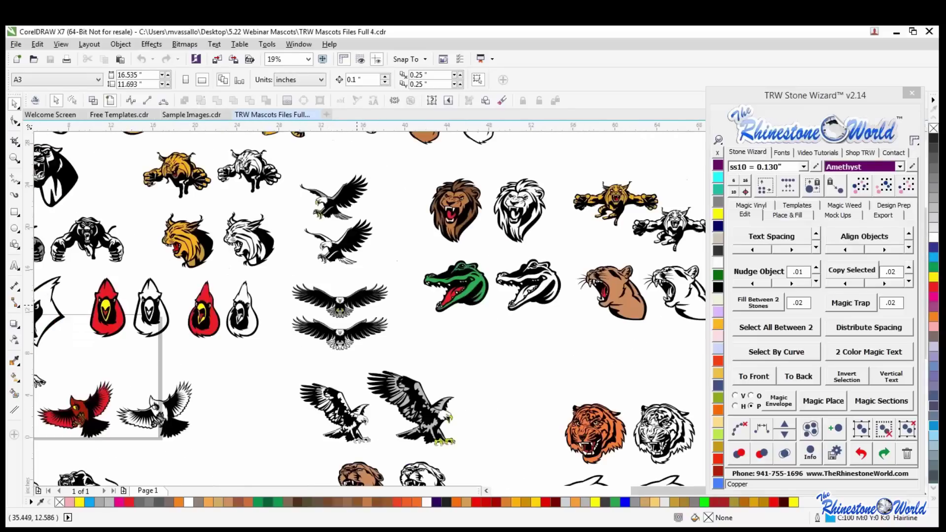
pyautogui.scroll(-1, 359, 308)
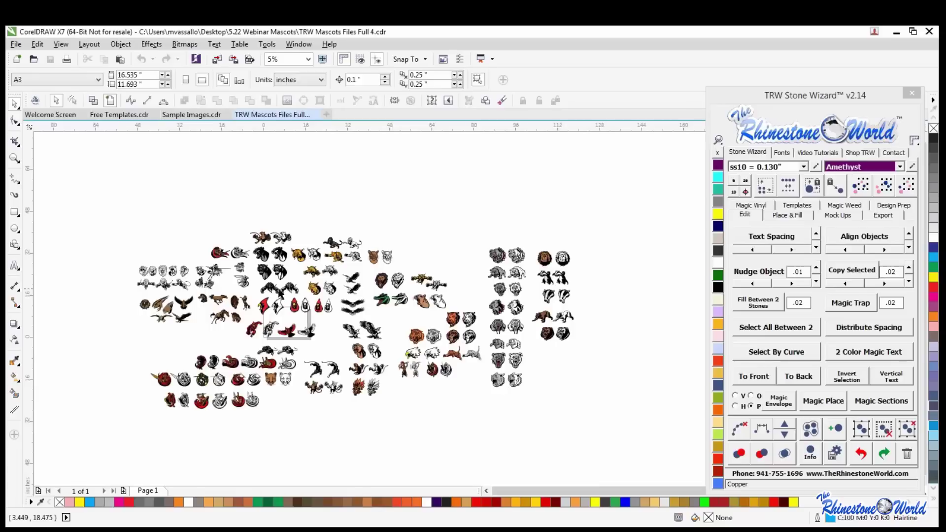
# Select the full-color eagle head mascot below the orange tiger head and return to the Free Templates document.
pyautogui.scroll(1, 291, 290)
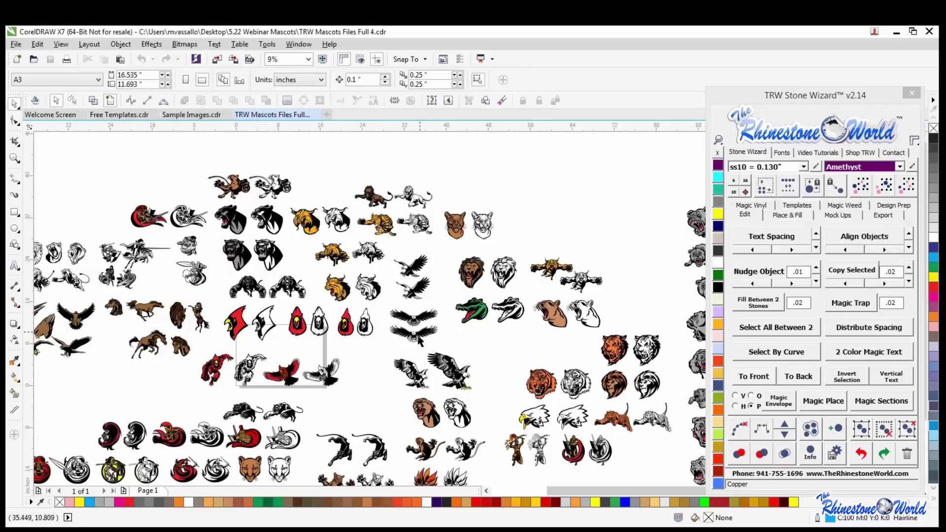
pyautogui.scroll(2, 419, 341)
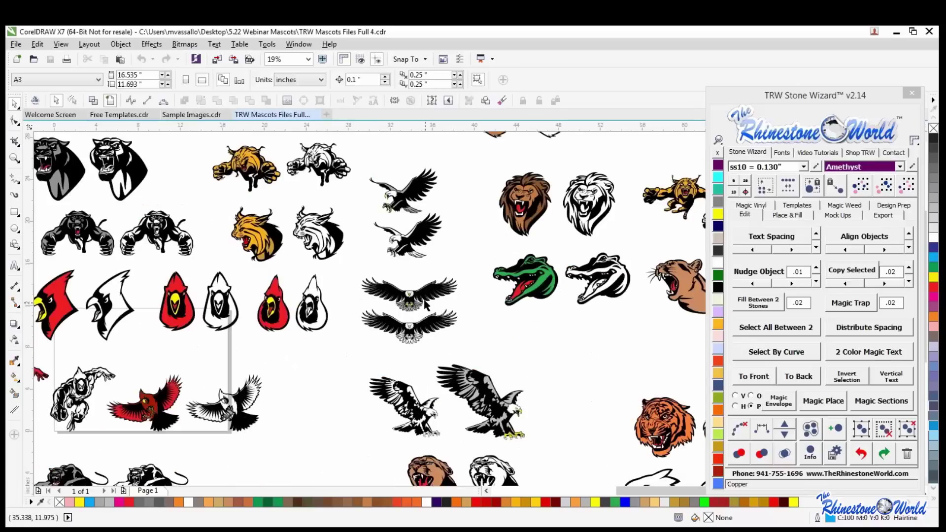
pyautogui.scroll(-2, 427, 304)
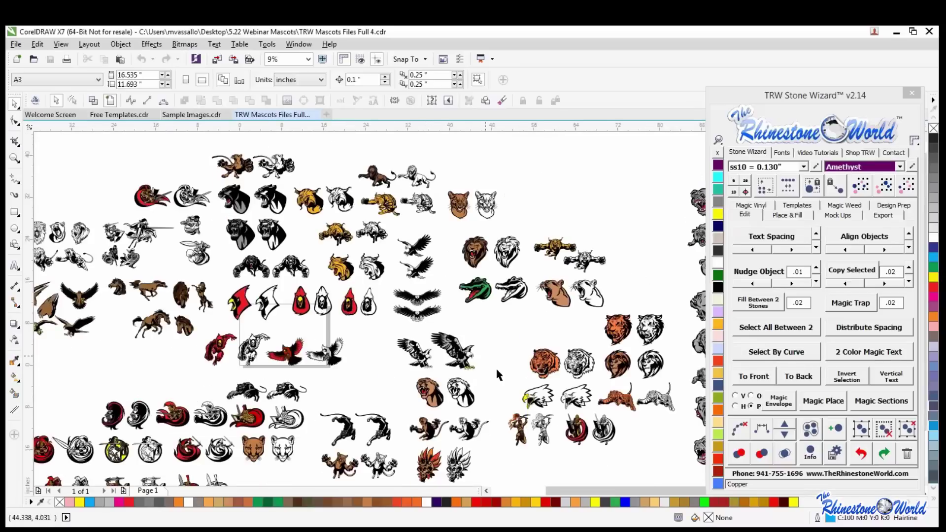
pyautogui.scroll(2, 419, 338)
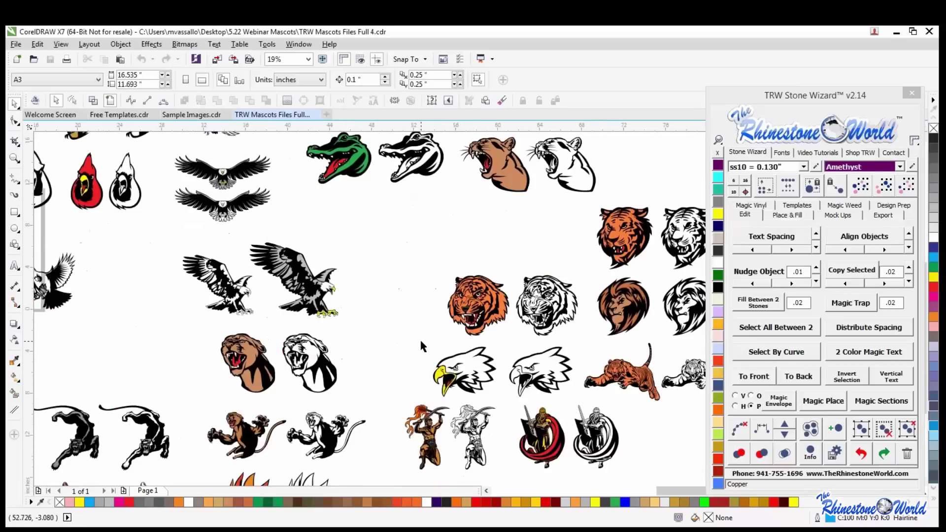
pyautogui.moveTo(418, 338); pyautogui.dragTo(502, 401)
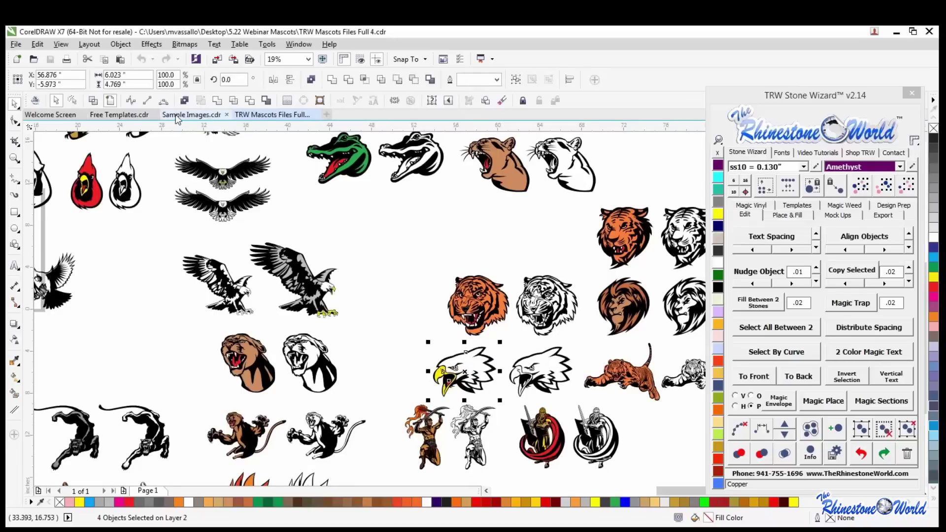
pyautogui.click(119, 114)
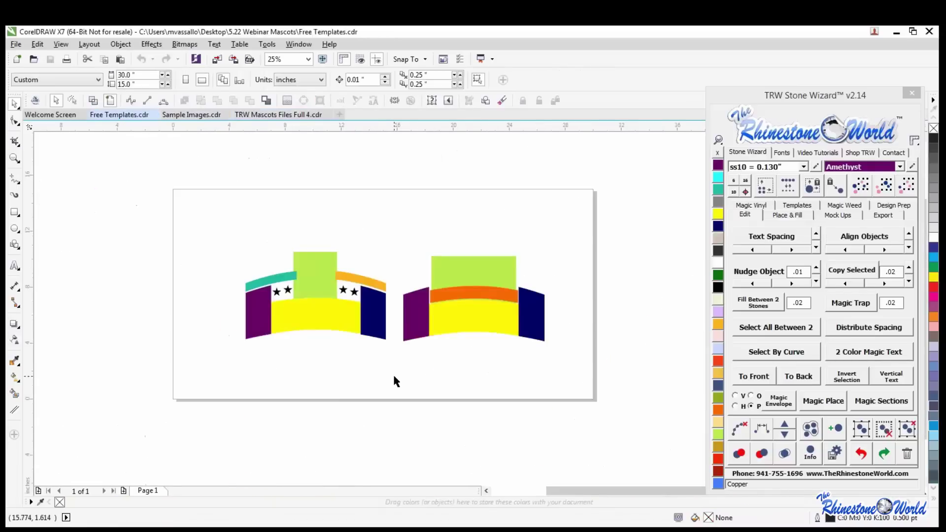
# Paste the eagle head mascot and move it beside the page to just below the template with the stars.
pyautogui.hotkey('ctrl', 'v')
pyautogui.scroll(-4, 397, 358)
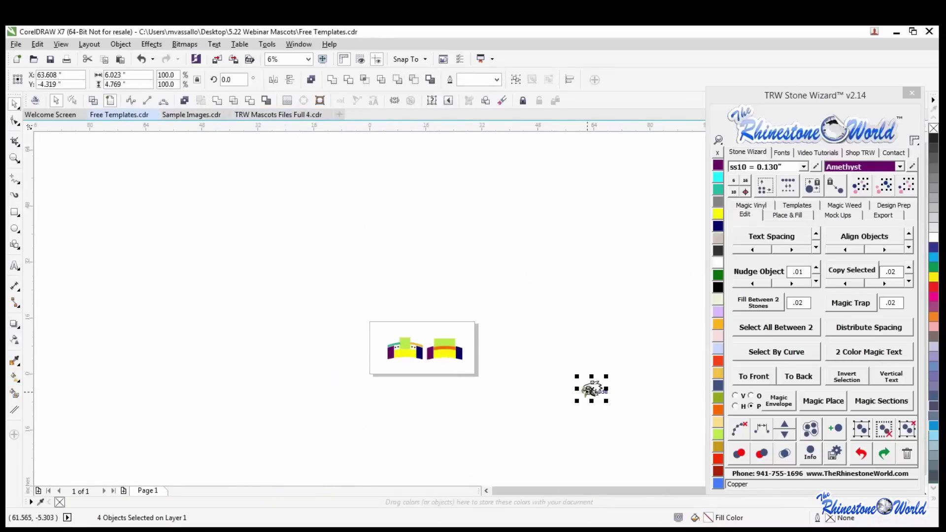
pyautogui.moveTo(591, 389); pyautogui.dragTo(394, 373)
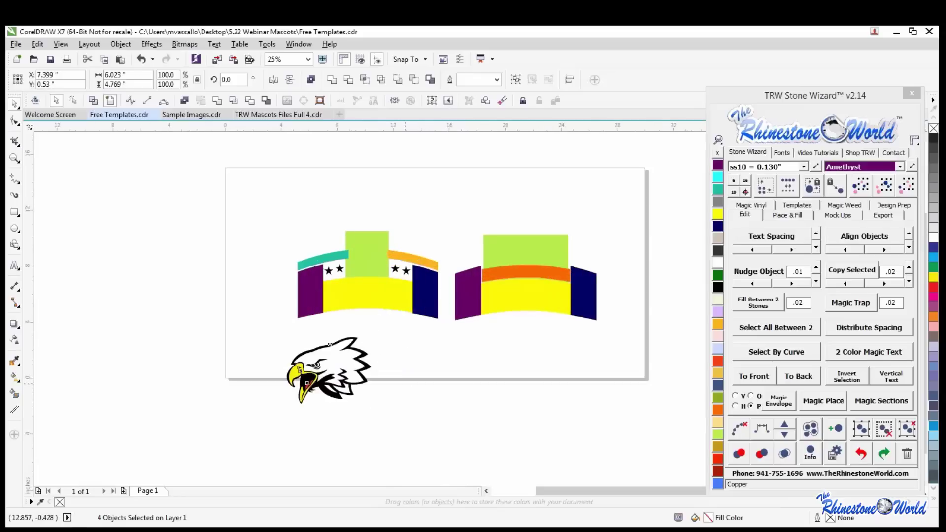
# Group the eagle head's four objects and shift the group slightly so it sits under the starred template.
pyautogui.moveTo(418, 432); pyautogui.dragTo(248, 321)
pyautogui.scroll(1, 384, 271)
pyautogui.scroll(-1, 347, 251)
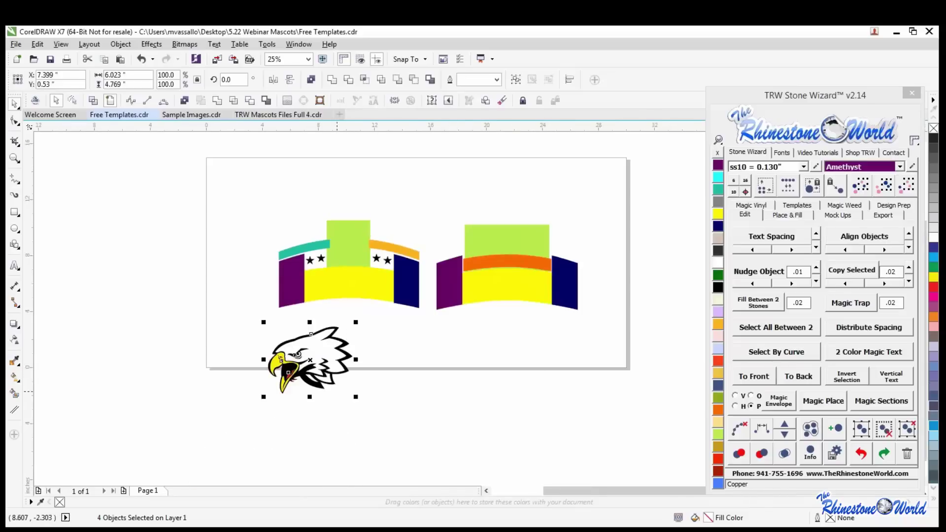
pyautogui.click(865, 437)
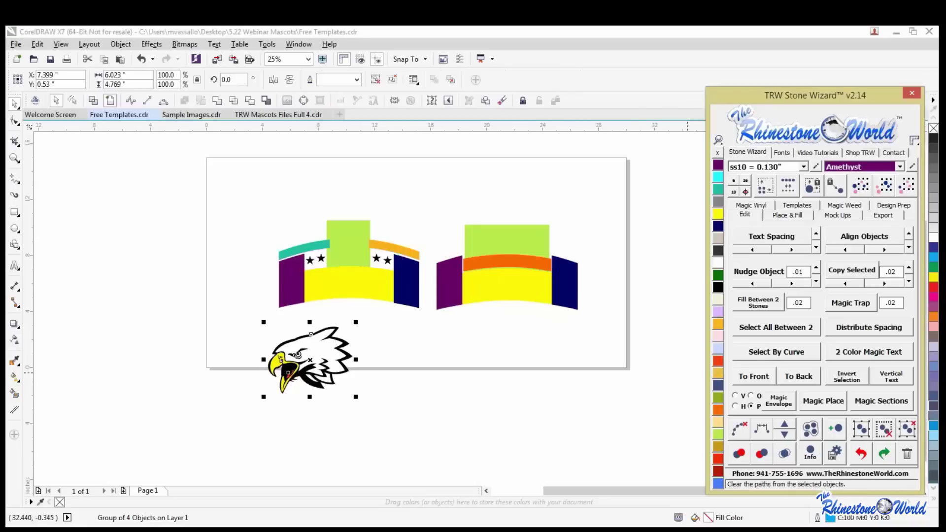
pyautogui.moveTo(319, 350); pyautogui.dragTo(374, 359)
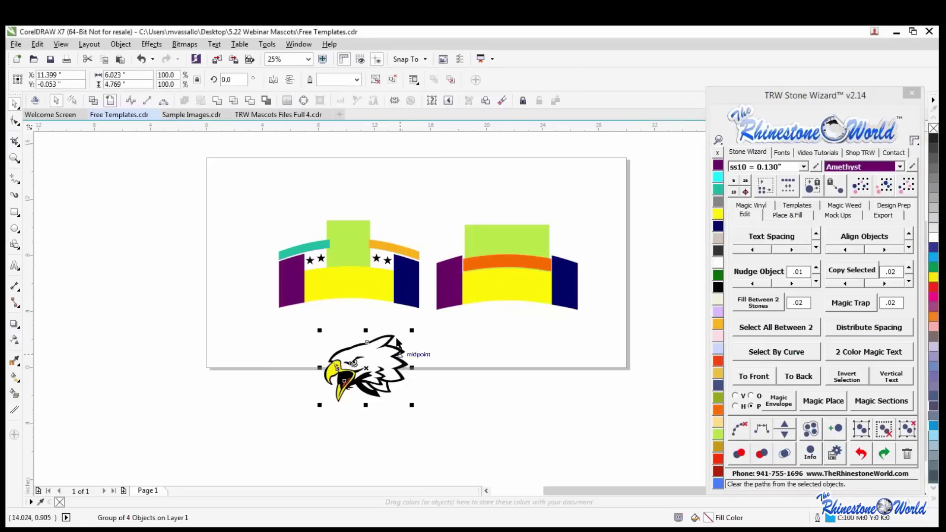
# Fit the eagle head into the starred template's green mascot rectangle using Magic Place, and check the fit up close.
pyautogui.click(349, 258)
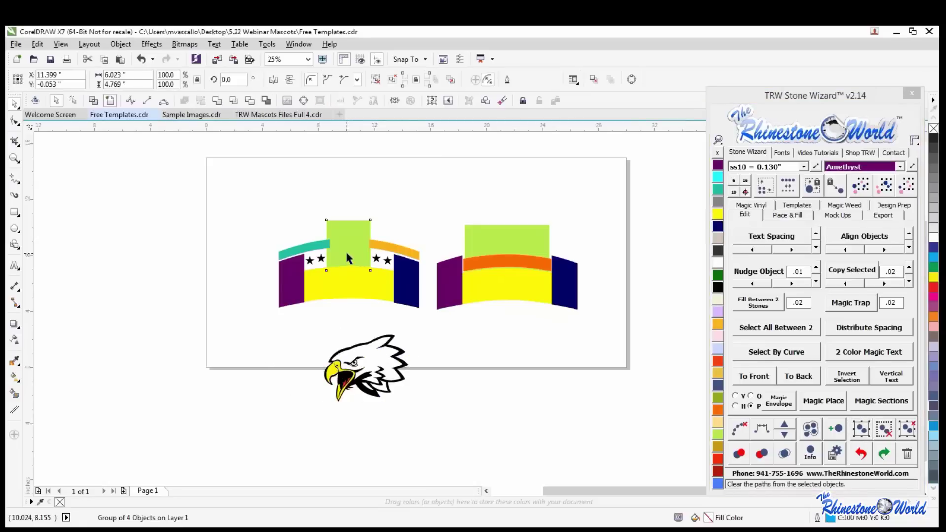
pyautogui.keyDown('shift'); pyautogui.click(381, 377); pyautogui.keyUp('shift')
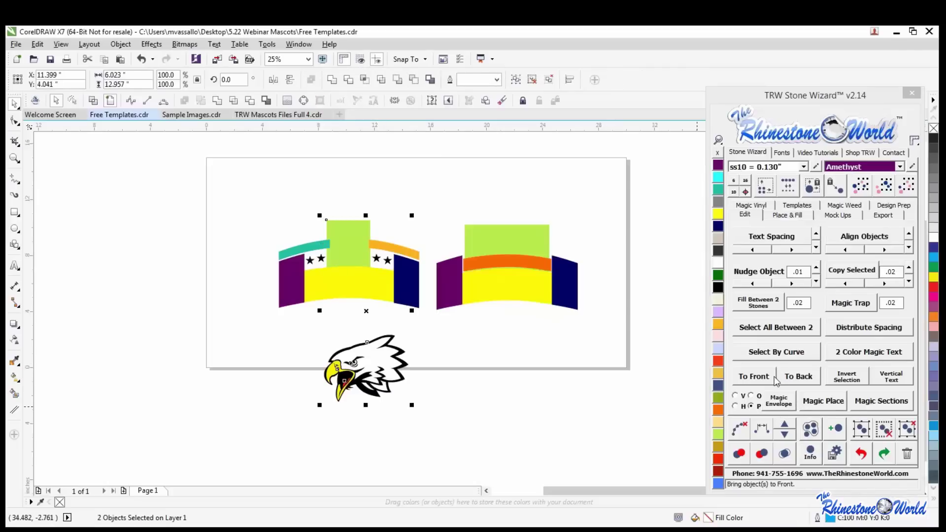
pyautogui.click(812, 401)
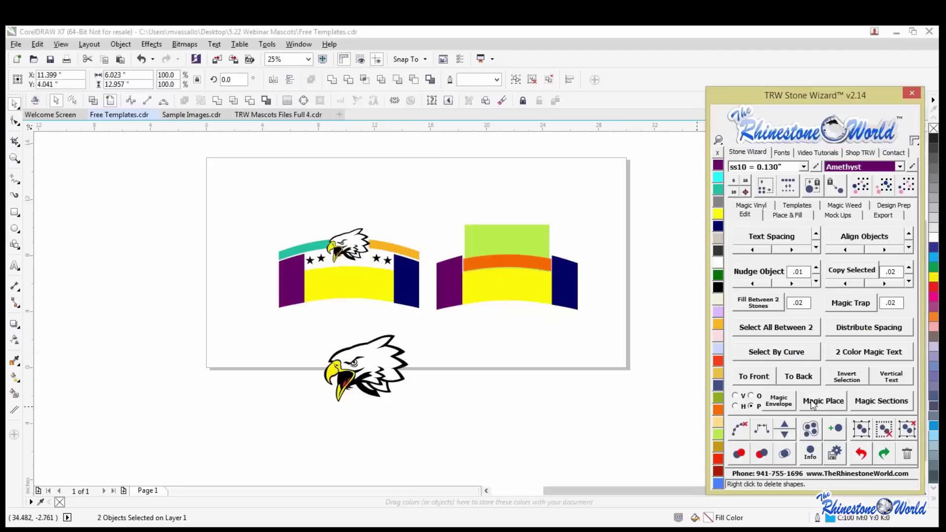
pyautogui.scroll(4, 351, 245)
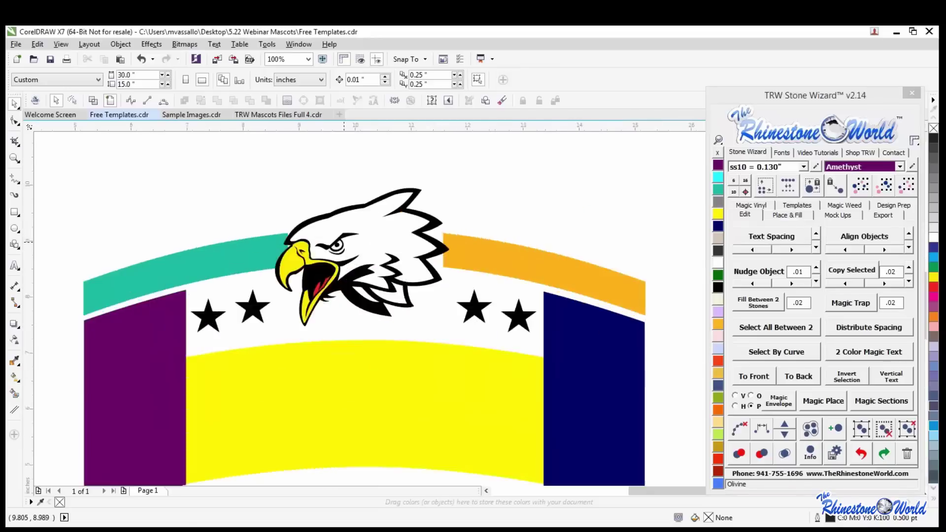
pyautogui.scroll(-4, 371, 245)
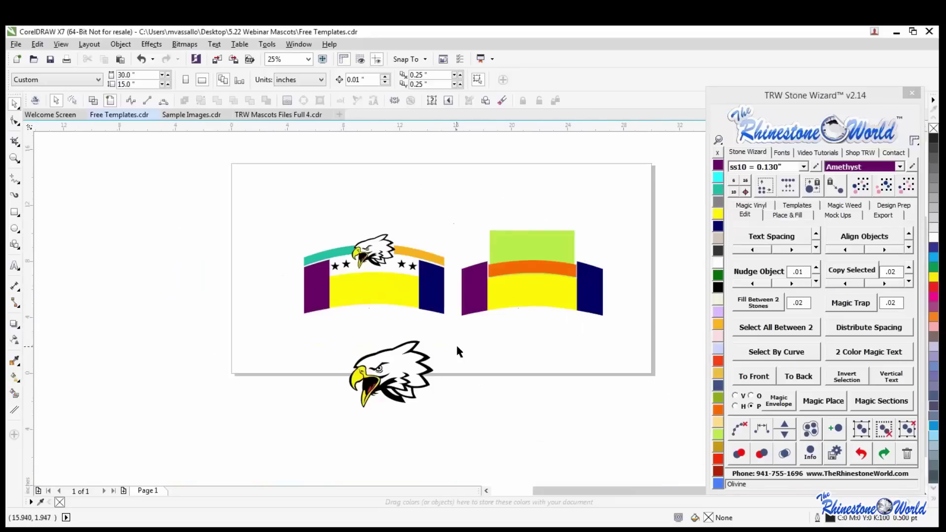
# Try slightly enlarging the eagle head placed in the starred template and undo the enlargement.
pyautogui.click(524, 249)
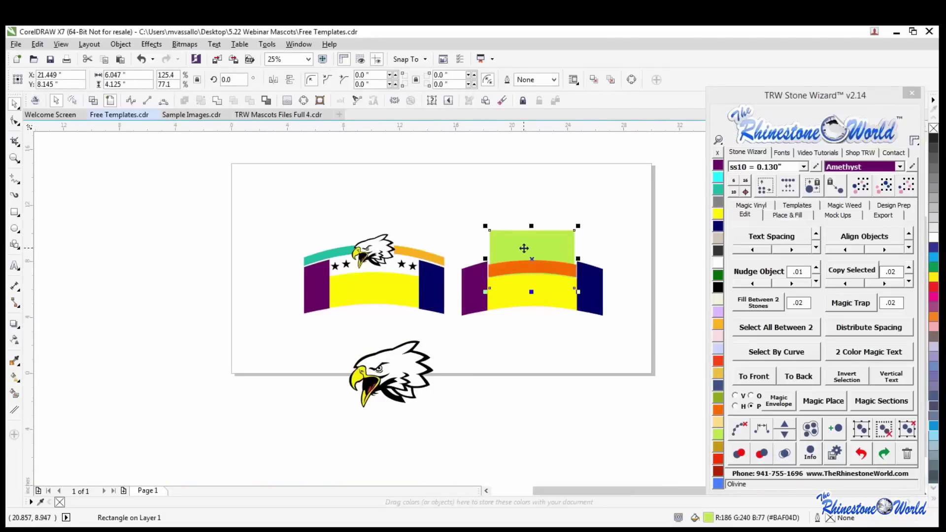
pyautogui.press('Escape')
pyautogui.scroll(2, 371, 229)
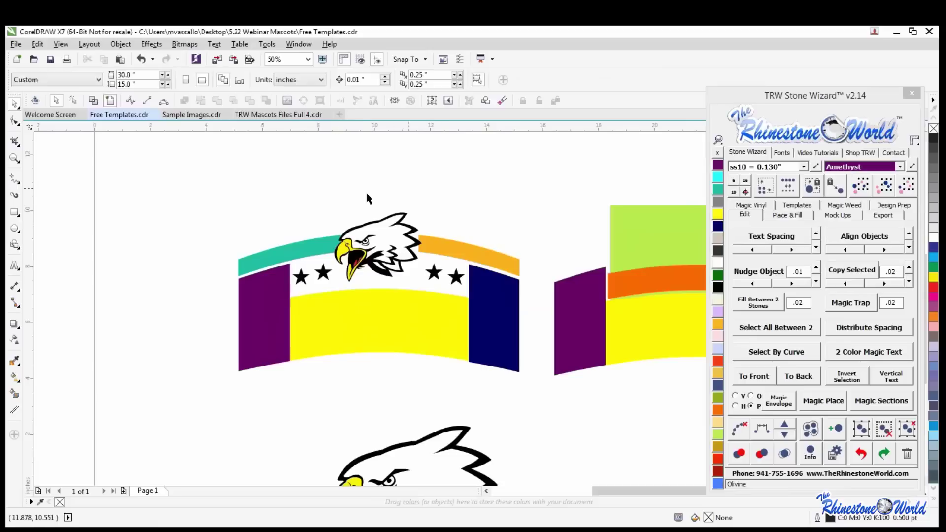
pyautogui.click(390, 263)
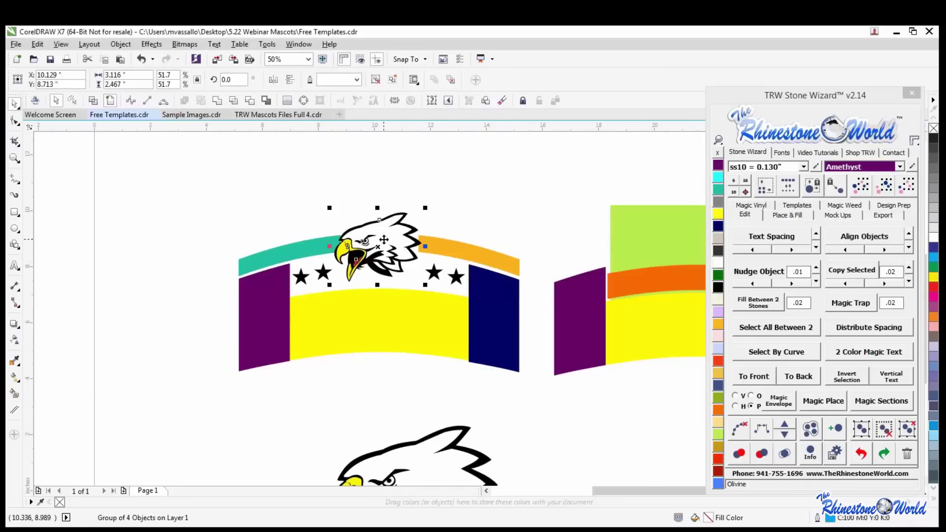
pyautogui.scroll(2, 384, 240)
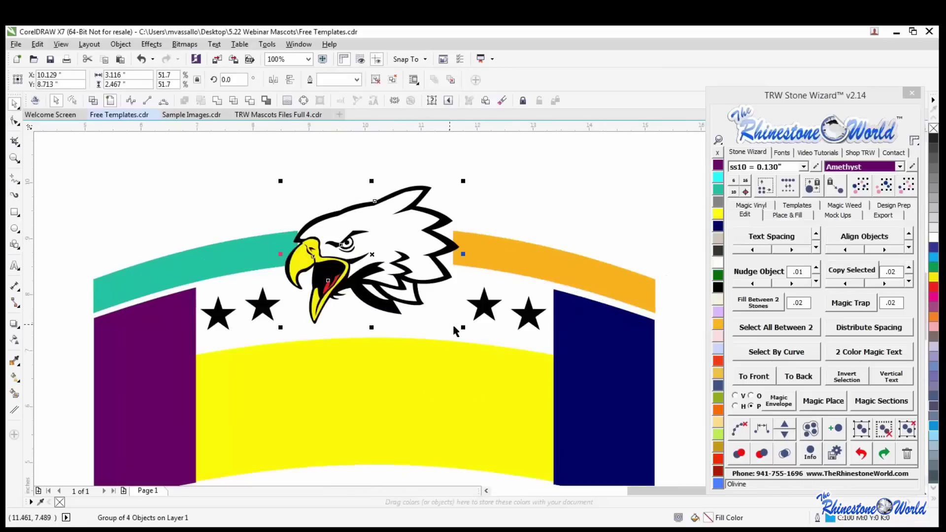
pyautogui.moveTo(463, 327); pyautogui.dragTo(483, 355)
pyautogui.press('Escape')
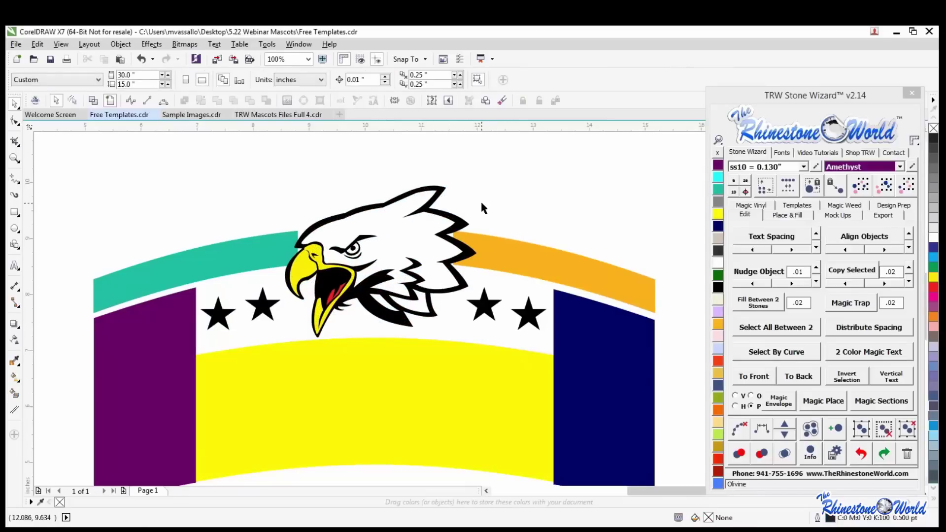
pyautogui.click(409, 266)
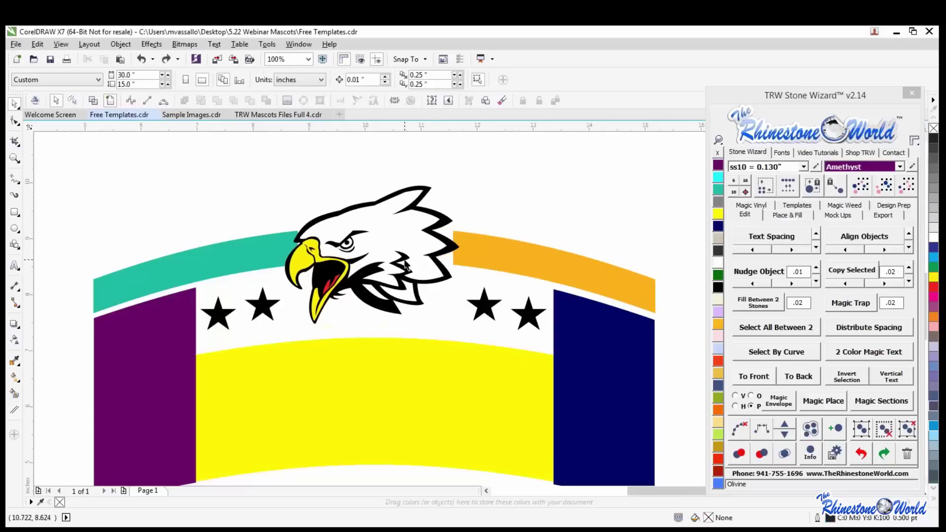
# Nudge the placed eagle head slightly so it sits centered between the teal and orange arched bands.
pyautogui.moveTo(412, 264); pyautogui.dragTo(409, 267)
pyautogui.press('Escape')
pyautogui.scroll(-2, 276, 182)
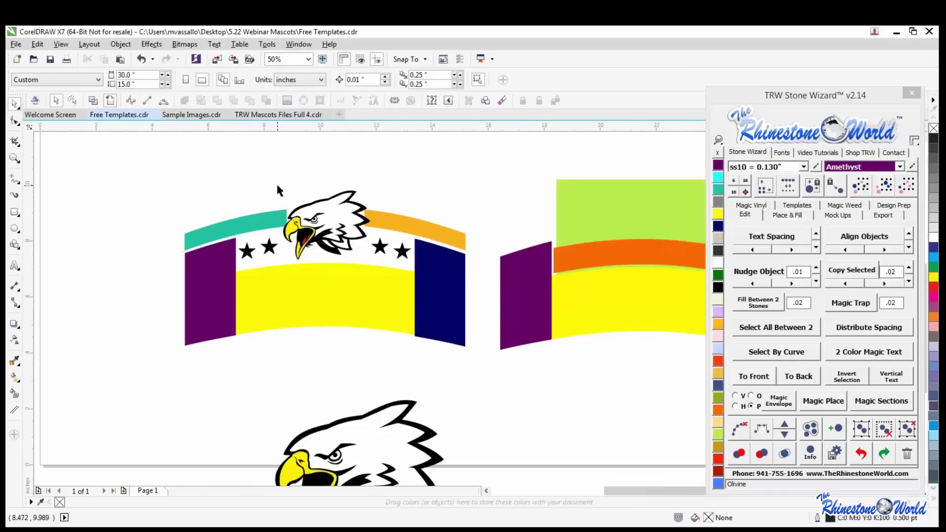
pyautogui.scroll(1, 334, 274)
pyautogui.scroll(-1, 334, 275)
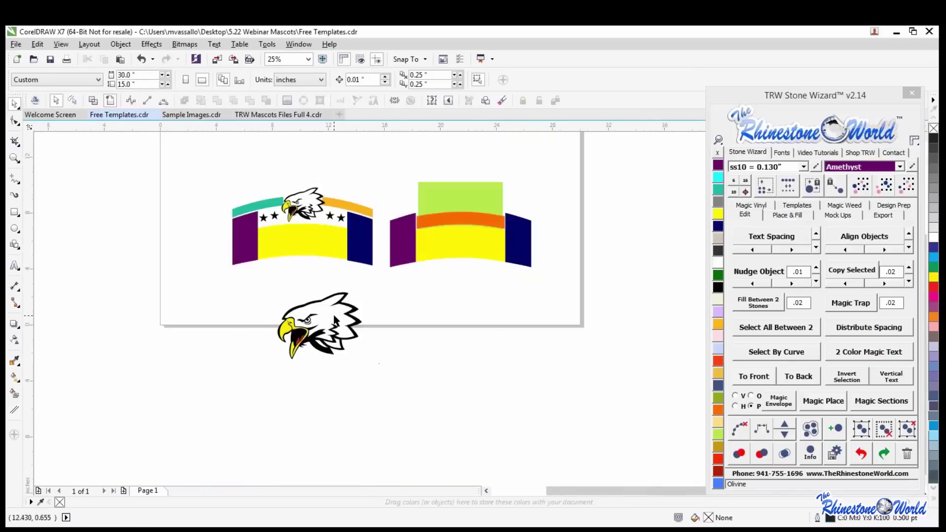
# Move the large spare eagle head aside to free the space below the starred template, and deselect it.
pyautogui.moveTo(331, 314); pyautogui.dragTo(269, 311)
pyautogui.scroll(1, 306, 234)
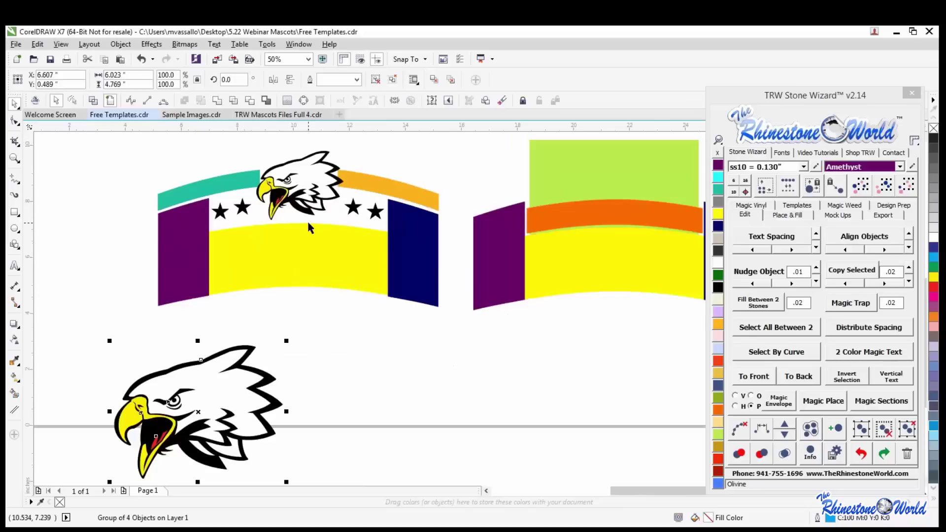
pyautogui.click(327, 351)
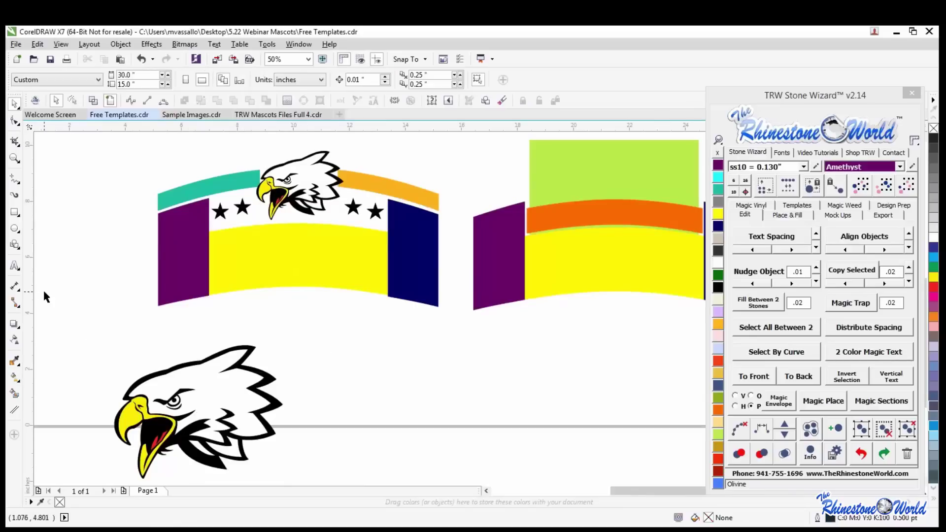
# Add the artistic text LAKECITY beside the large eagle head, below the template.
pyautogui.click(15, 266)
pyautogui.click(346, 371)
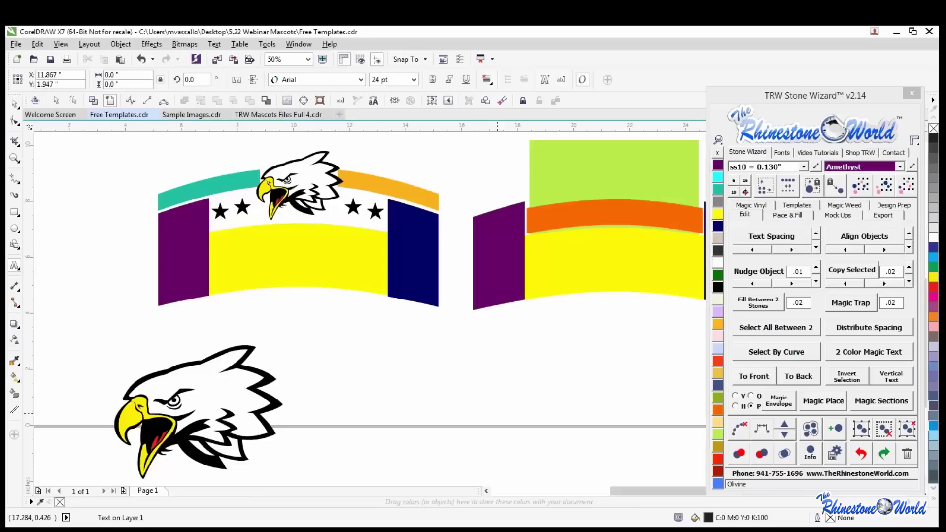
pyautogui.write('LAKE')
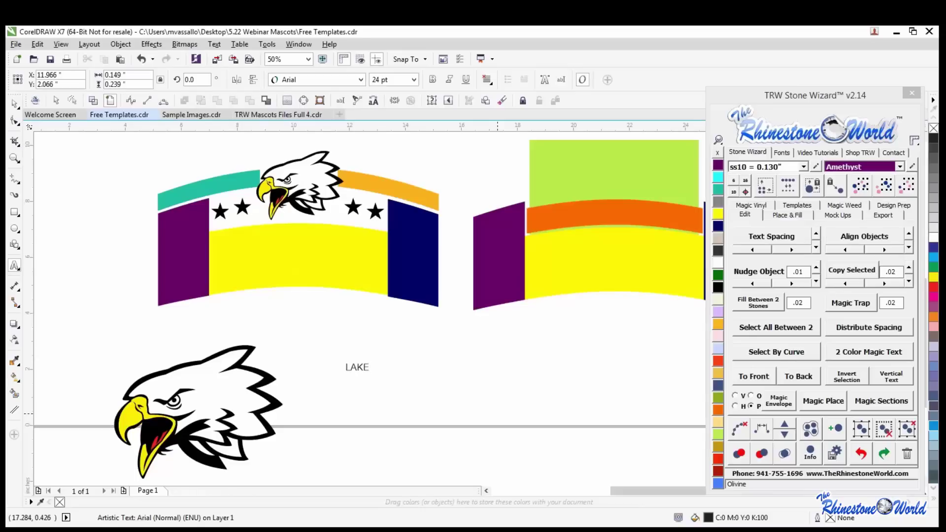
pyautogui.write('CITY')
pyautogui.hotkey('ctrl', 'space')
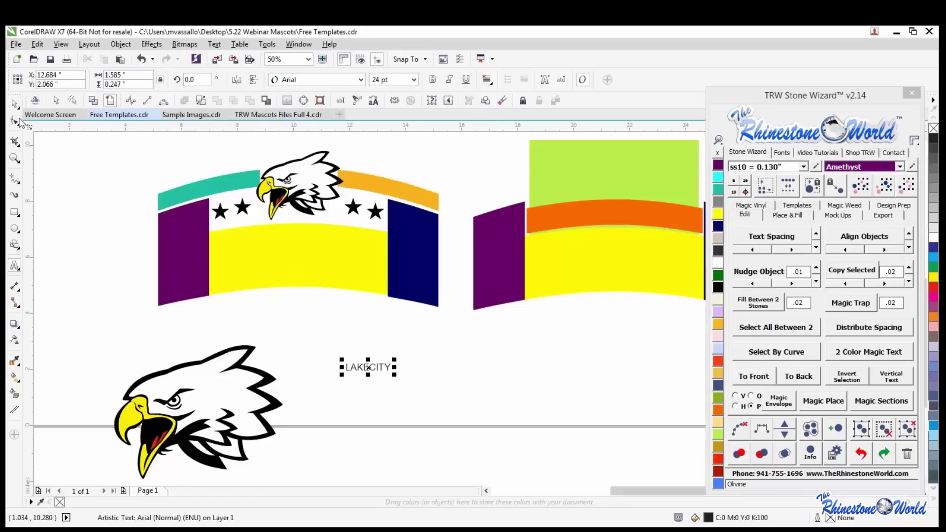
# Duplicate the LAKECITY text alongside the original and change the copy to HIGH SCHOOL.
pyautogui.moveTo(389, 371); pyautogui.dragTo(449, 369)
pyautogui.doubleClick(467, 369)
pyautogui.doubleClick(448, 367)
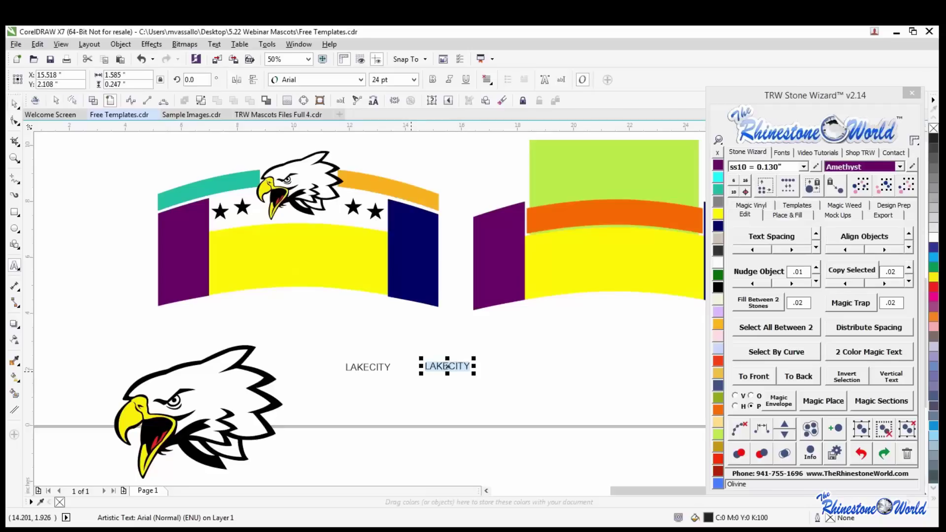
pyautogui.write('HIGH SCHOOL')
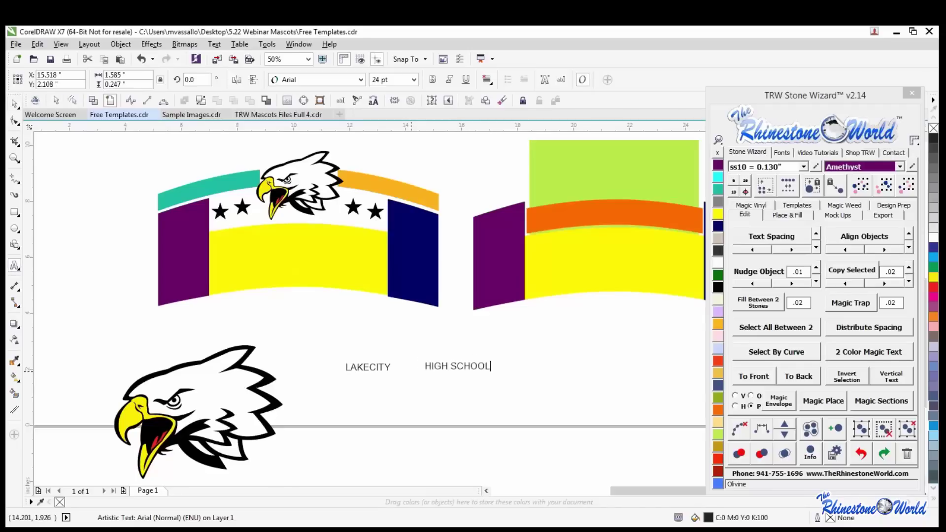
pyautogui.hotkey('ctrl', 'space')
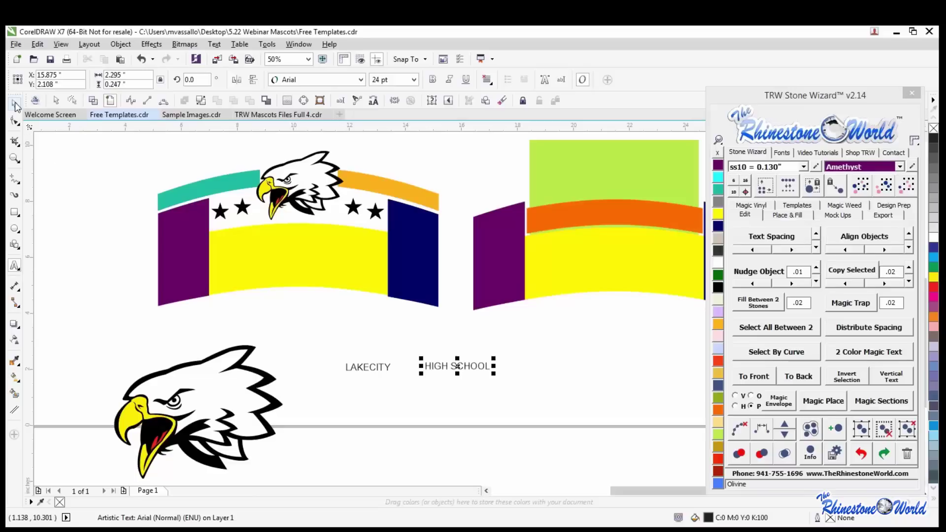
# Duplicate the HIGH SCHOOL text below the two text lines and change the copy to EAGLES.
pyautogui.moveTo(452, 366); pyautogui.dragTo(481, 397)
pyautogui.doubleClick(382, 398)
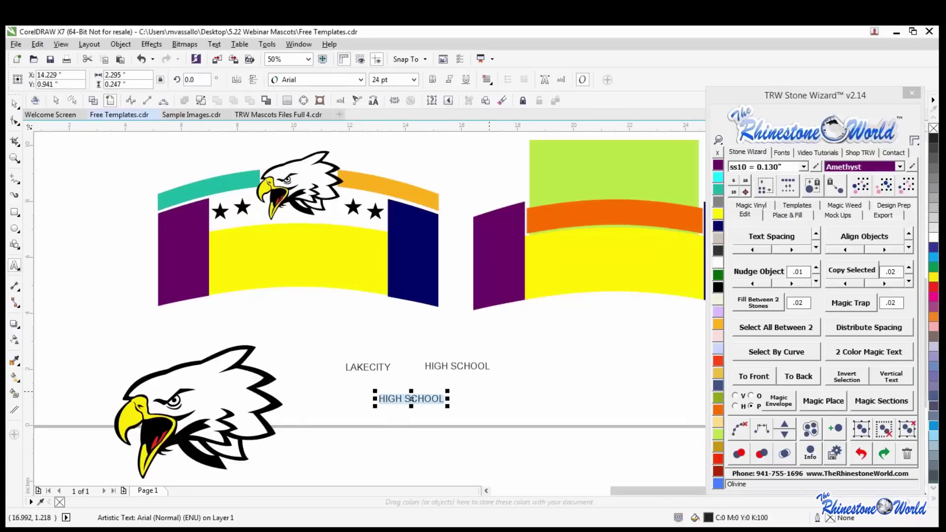
pyautogui.write('EAGLES')
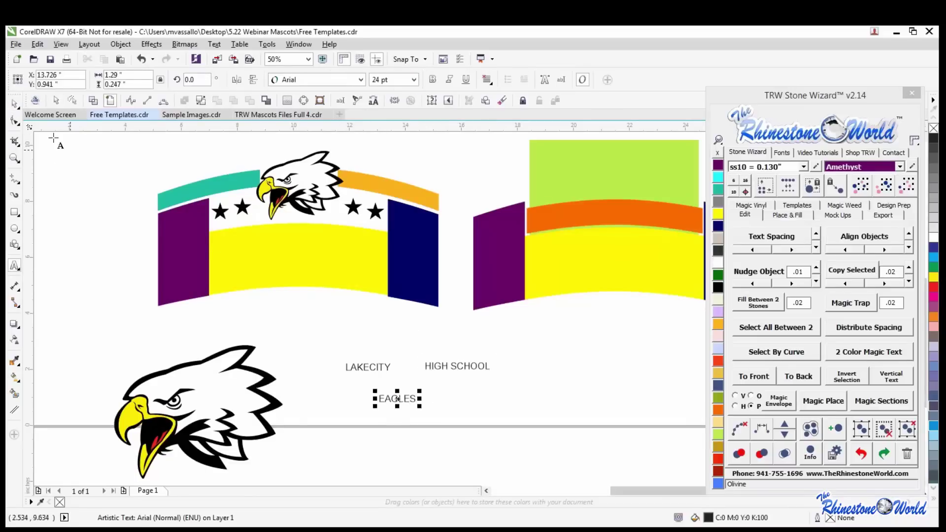
pyautogui.hotkey('ctrl', 'space')
pyautogui.scroll(1, 402, 409)
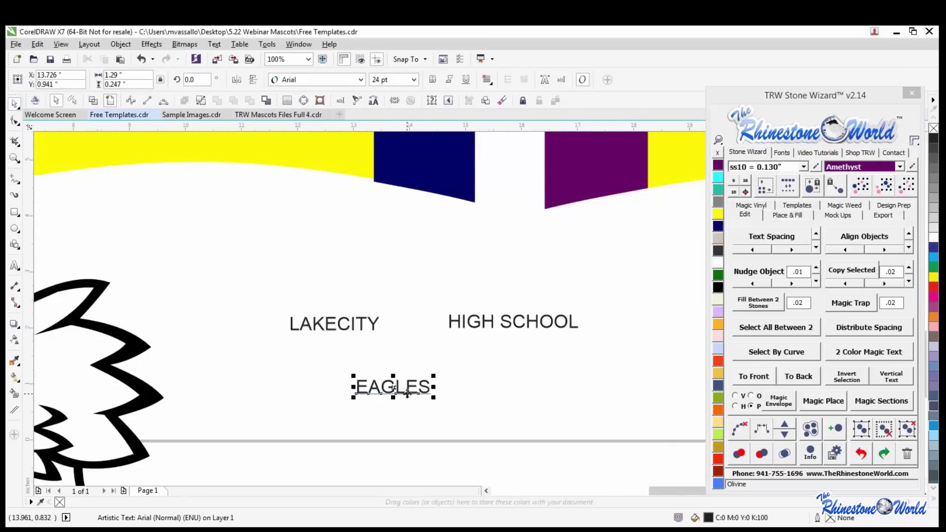
pyautogui.scroll(-1, 388, 316)
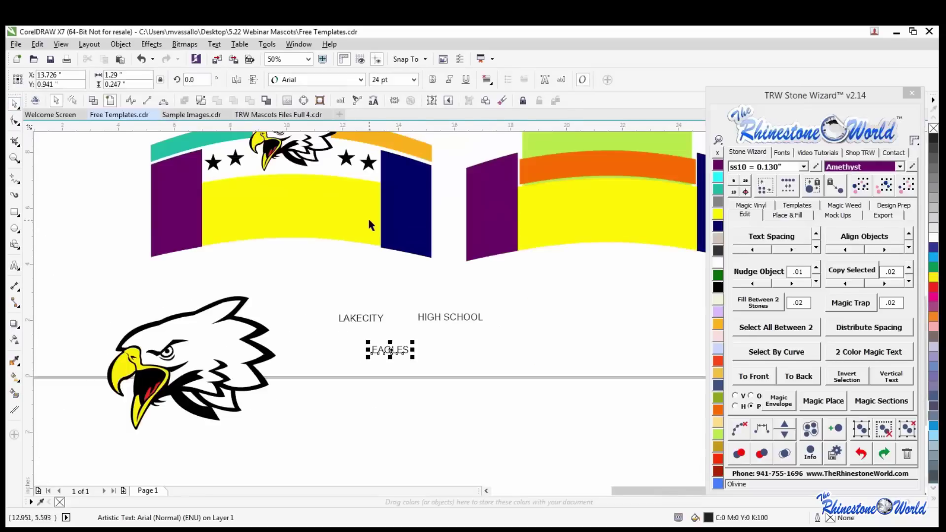
pyautogui.scroll(-1, 235, 300)
pyautogui.scroll(1, 217, 259)
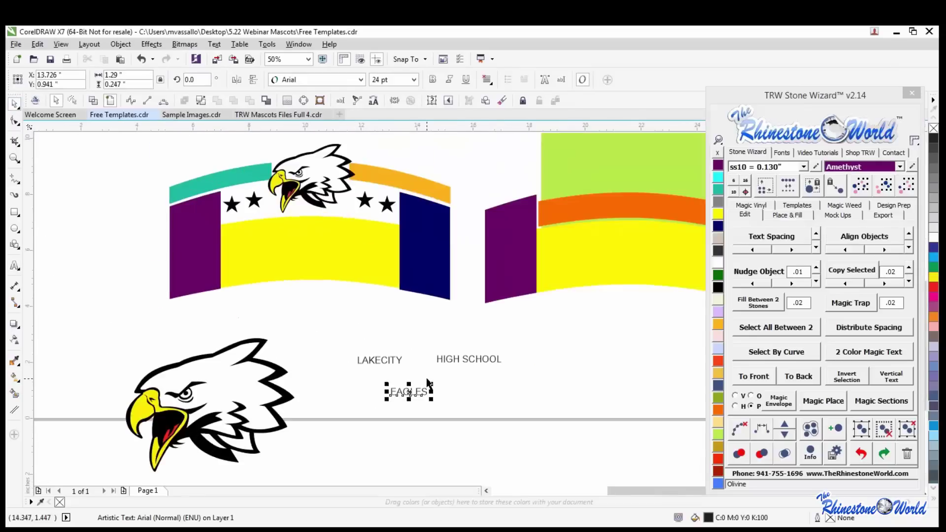
pyautogui.click(493, 412)
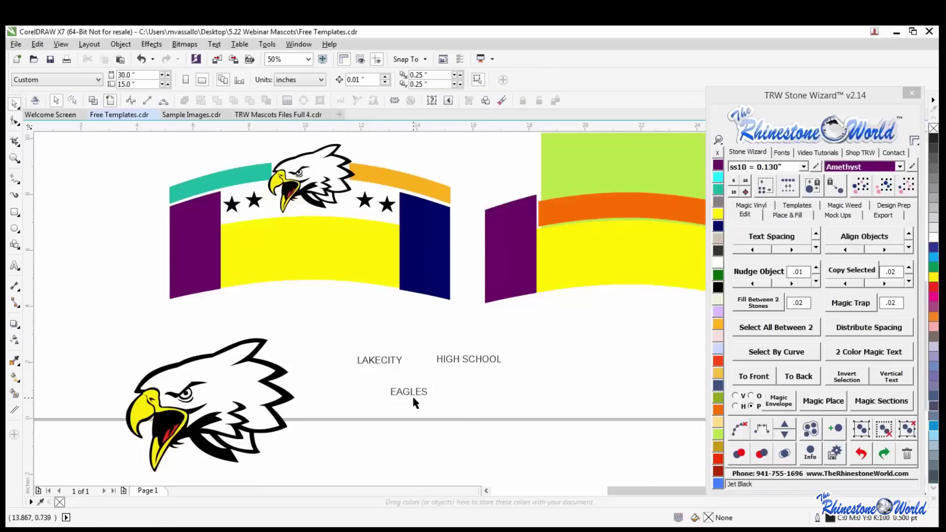
# Duplicate the EAGLES text next to the original and change the copy to the single letter E.
pyautogui.scroll(1, 412, 395)
pyautogui.click(390, 391)
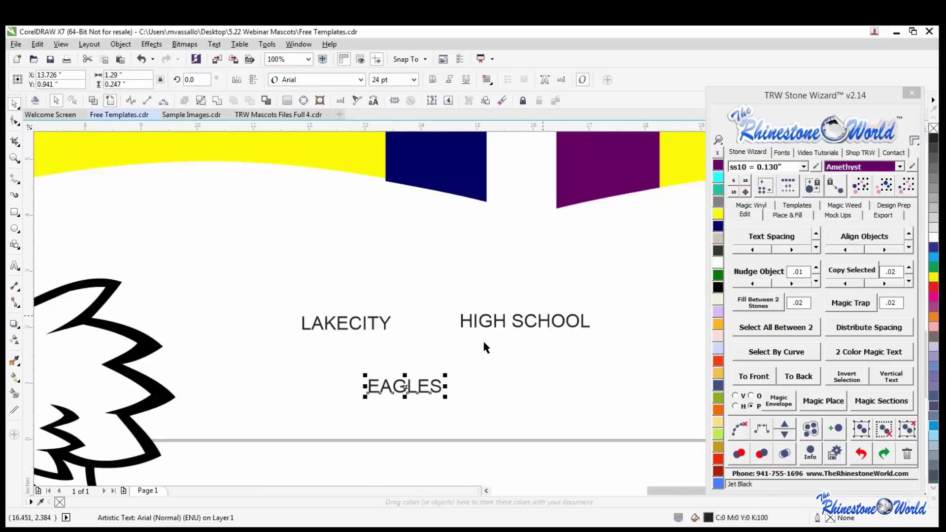
pyautogui.click(384, 389)
pyautogui.click(383, 390)
pyautogui.moveTo(373, 393); pyautogui.dragTo(343, 384)
pyautogui.press('F8')
pyautogui.write('E')
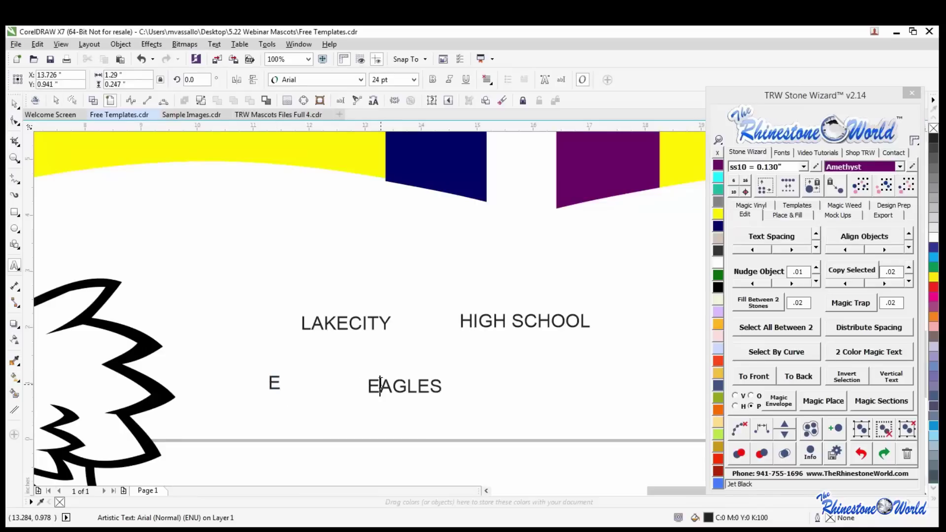
# Remove the first E and the final S from the EAGLES text so it reads AGLE.
pyautogui.click(383, 389)
pyautogui.press('BackSpace')
pyautogui.click(427, 386)
pyautogui.press('BackSpace')
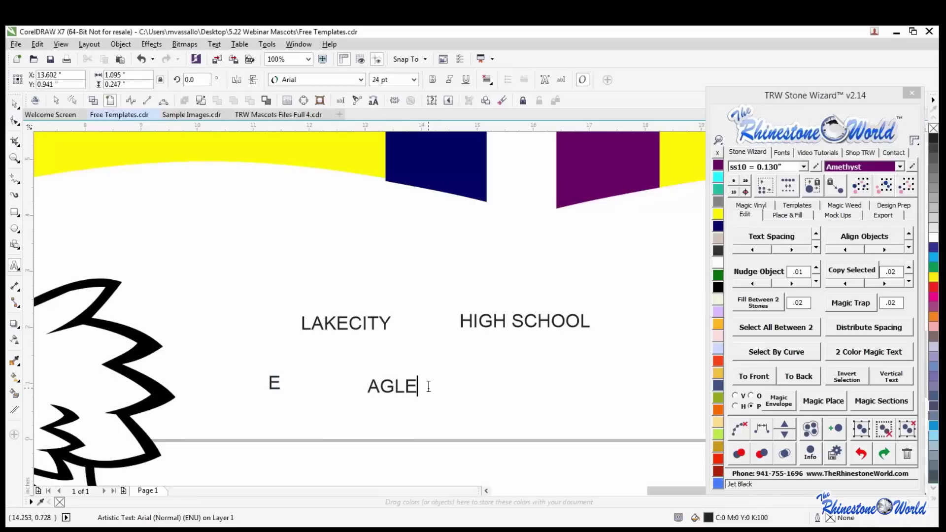
# Add a separate letter S as new text just after AGLE.
pyautogui.hotkey('ctrl', 'space')
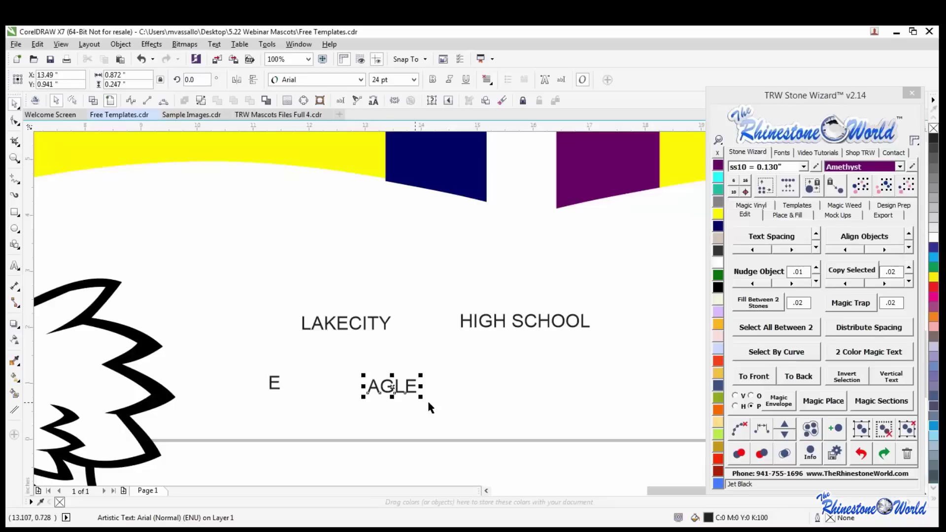
pyautogui.moveTo(392, 387); pyautogui.dragTo(446, 385)
pyautogui.hotkey('ctrl', 'space')
pyautogui.click(498, 384)
pyautogui.write('S')
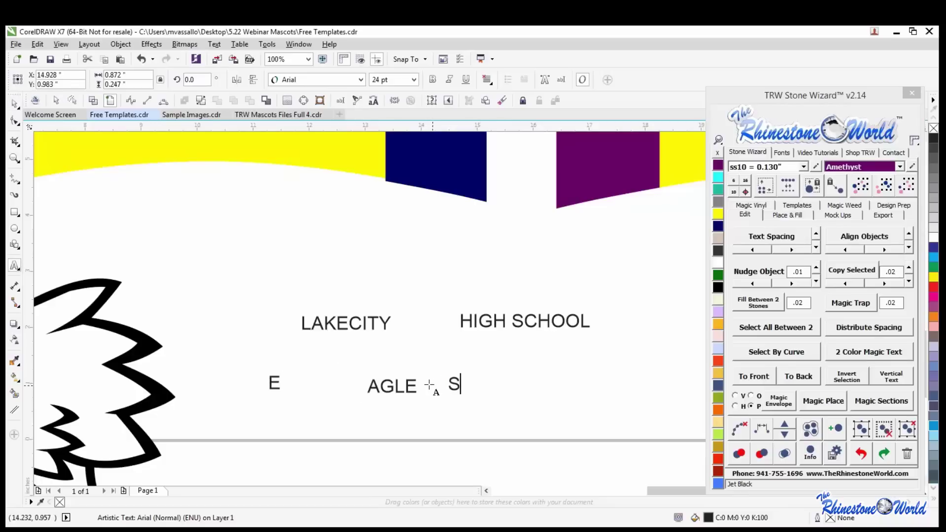
pyautogui.hotkey('ctrl', 'space')
pyautogui.press('Escape')
# Change the font of all five text pieces to College-Black, searching the fonts for COLL.
pyautogui.scroll(-3, 393, 337)
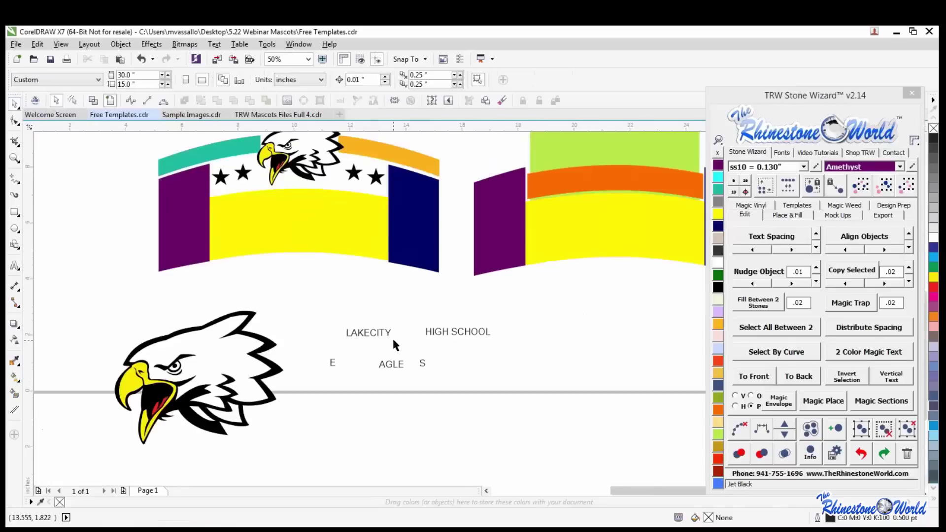
pyautogui.scroll(2, 365, 262)
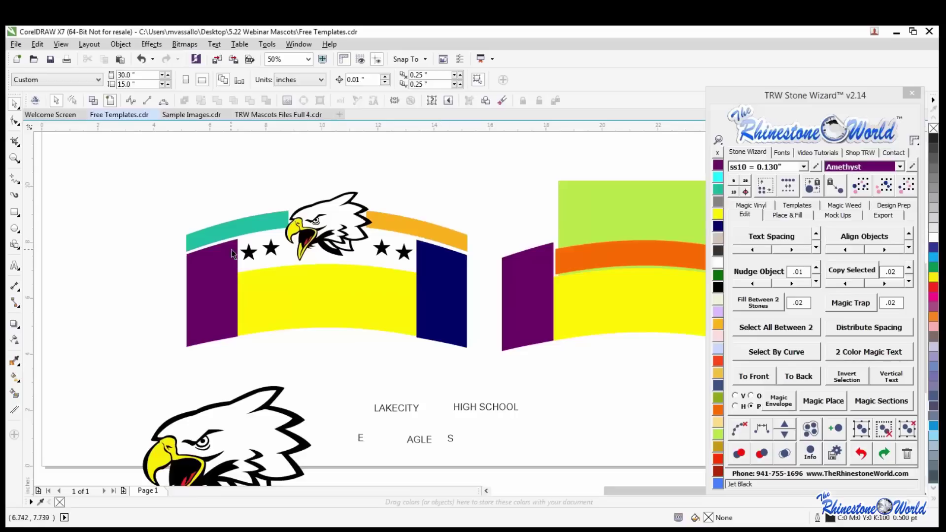
pyautogui.scroll(-2, 442, 242)
pyautogui.moveTo(521, 371); pyautogui.dragTo(387, 314)
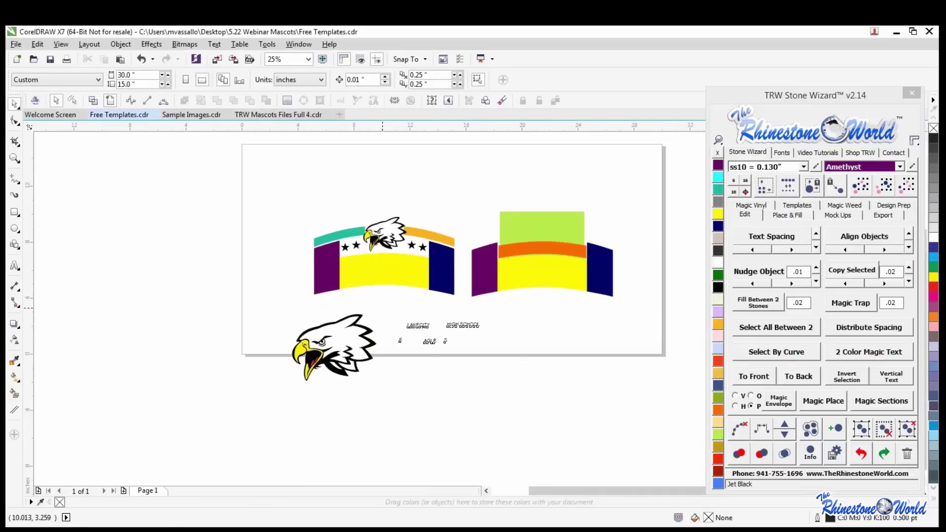
pyautogui.click(781, 154)
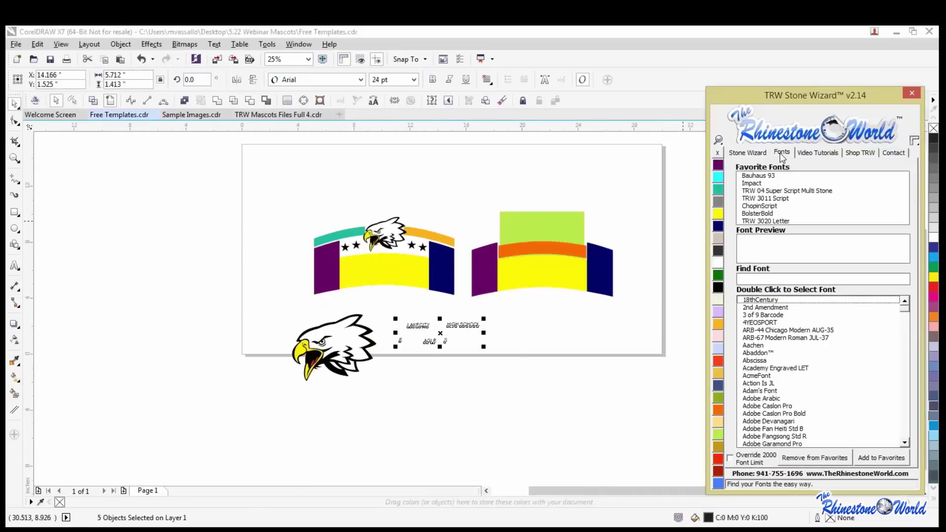
pyautogui.click(764, 279)
pyautogui.write('COLL')
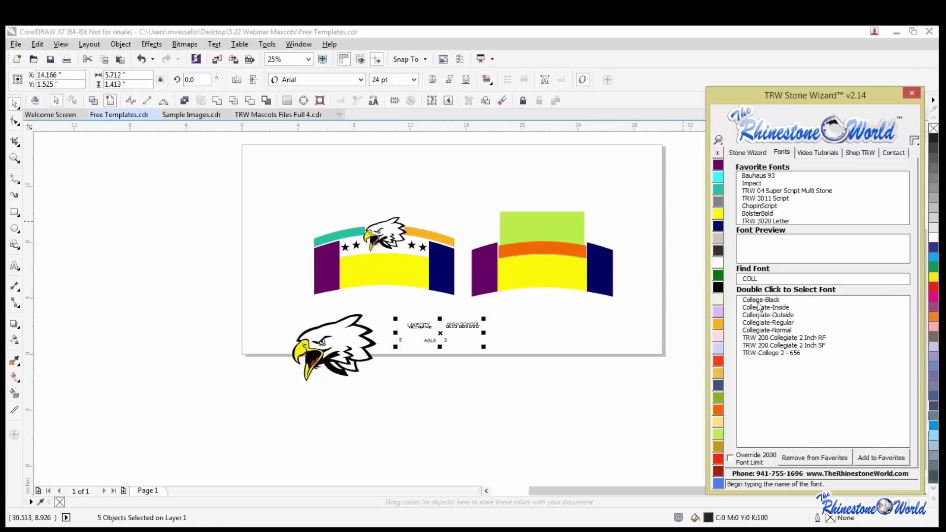
pyautogui.doubleClick(759, 300)
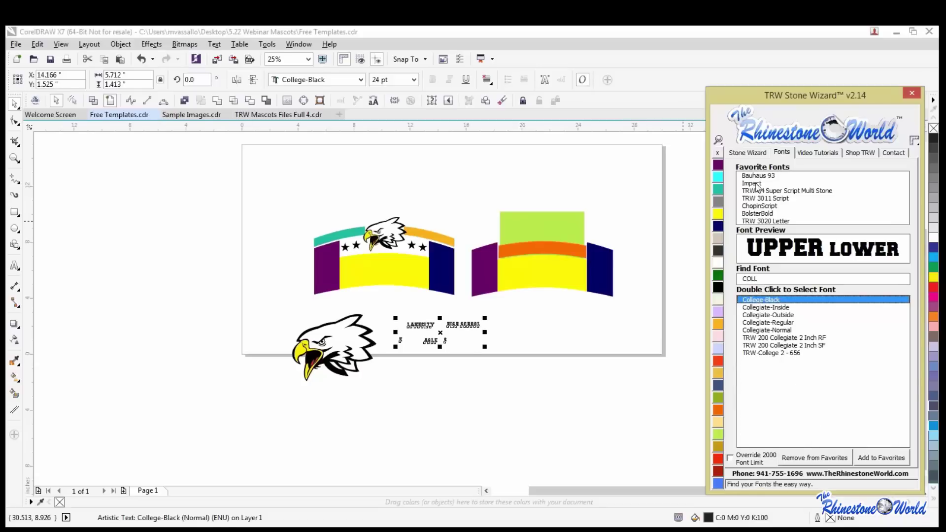
pyautogui.click(456, 326)
pyautogui.scroll(2, 442, 324)
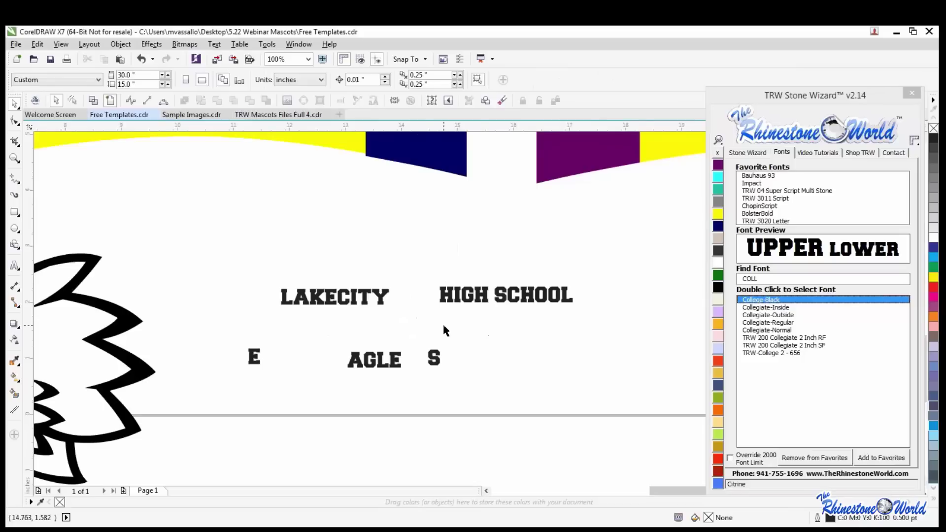
# Fit the LAKECITY text into the teal arc of the template beside the eagle head with Magic Envelope.
pyautogui.scroll(-1, 442, 323)
pyautogui.scroll(-1, 492, 312)
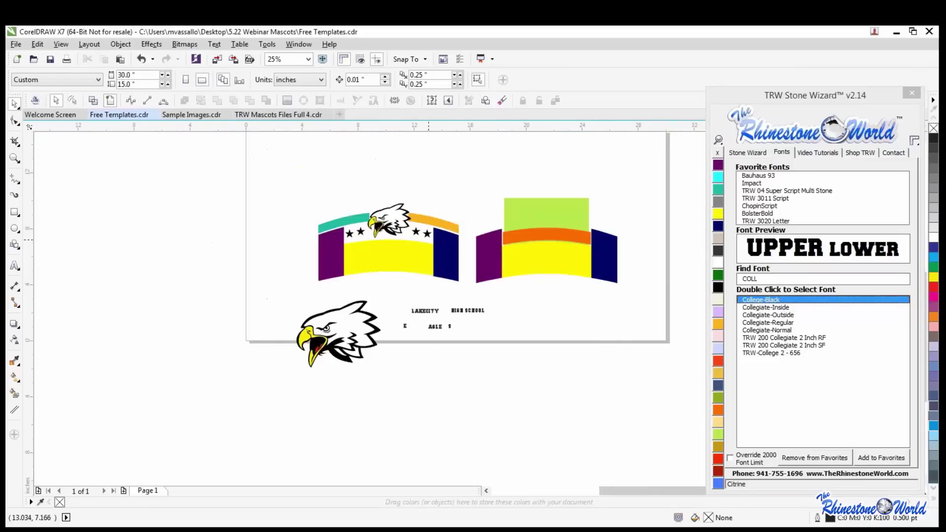
pyautogui.scroll(1, 428, 240)
pyautogui.click(286, 199)
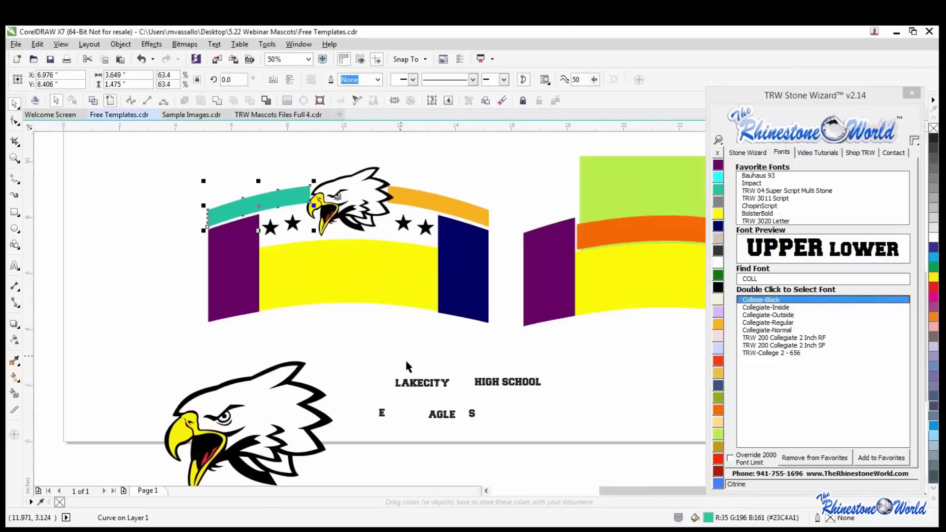
pyautogui.keyDown('shift'); pyautogui.click(424, 384); pyautogui.keyUp('shift')
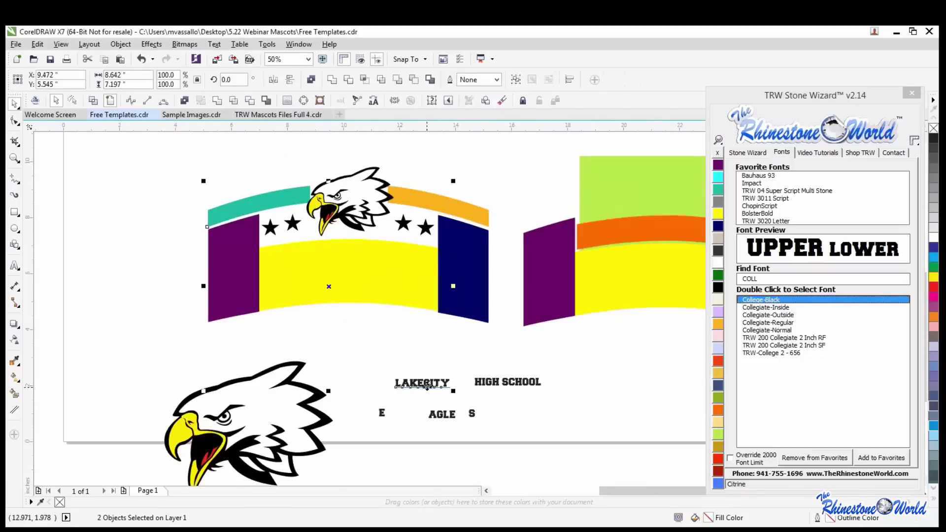
pyautogui.click(747, 154)
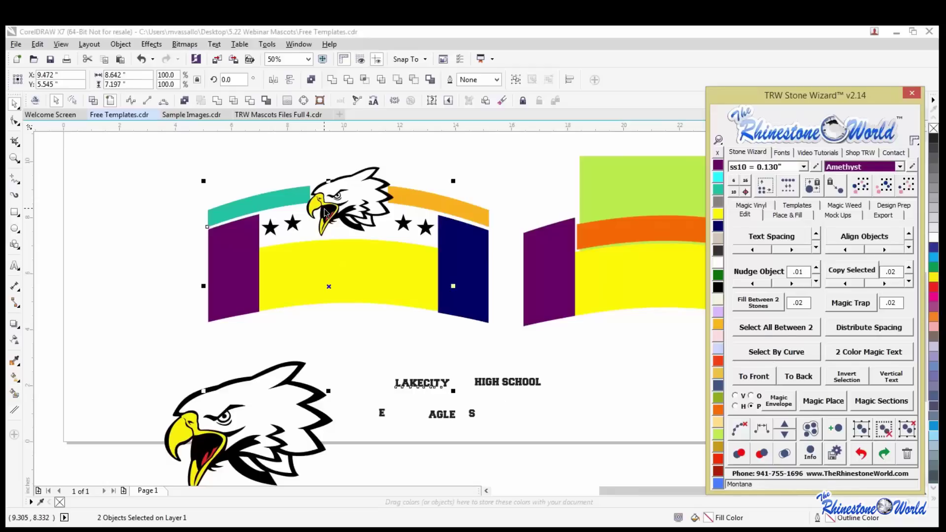
pyautogui.click(774, 408)
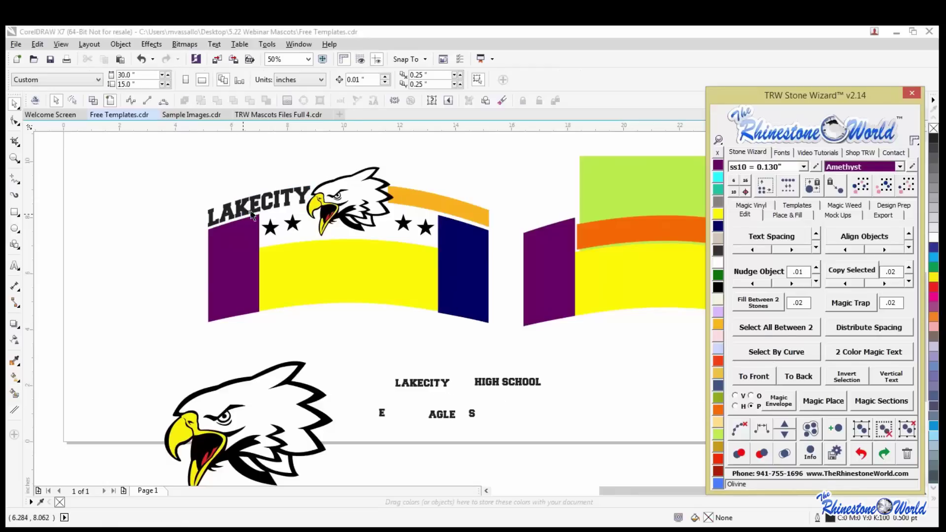
# Fit the HIGH SCHOOL text into the light orange arc beside the eagle head with Magic Envelope.
pyautogui.click(419, 207)
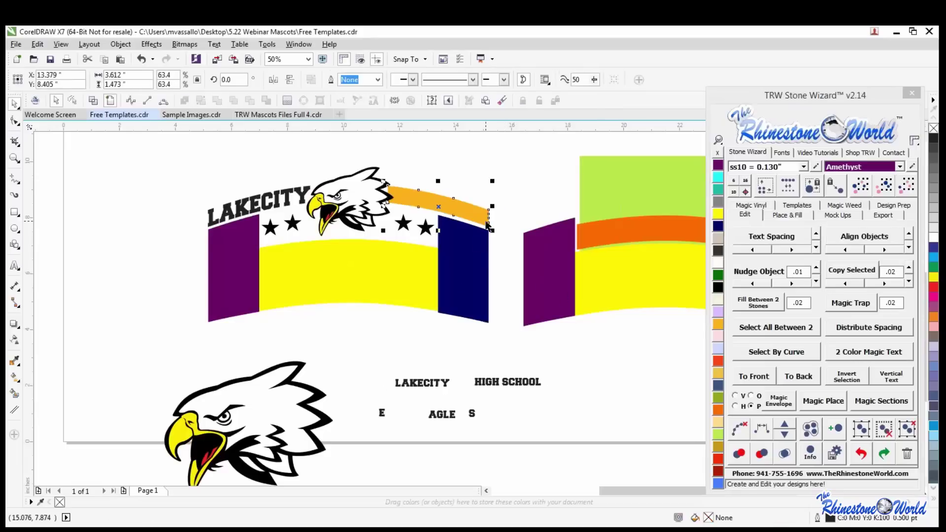
pyautogui.keyDown('shift'); pyautogui.click(531, 383); pyautogui.keyUp('shift')
pyautogui.click(775, 405)
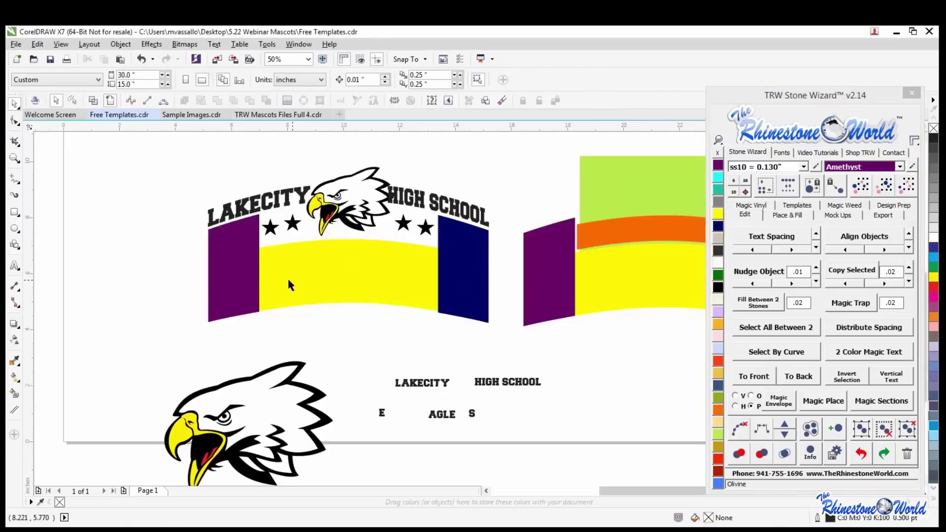
# Envelope the letter E into the template's purple block and AGLE into its yellow block.
pyautogui.click(241, 282)
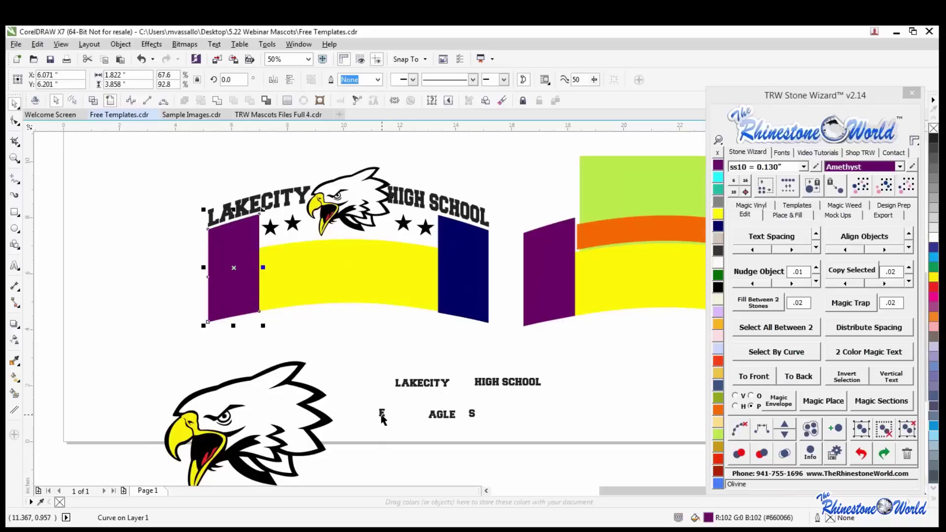
pyautogui.keyDown('shift'); pyautogui.click(382, 416); pyautogui.keyUp('shift')
pyautogui.click(772, 408)
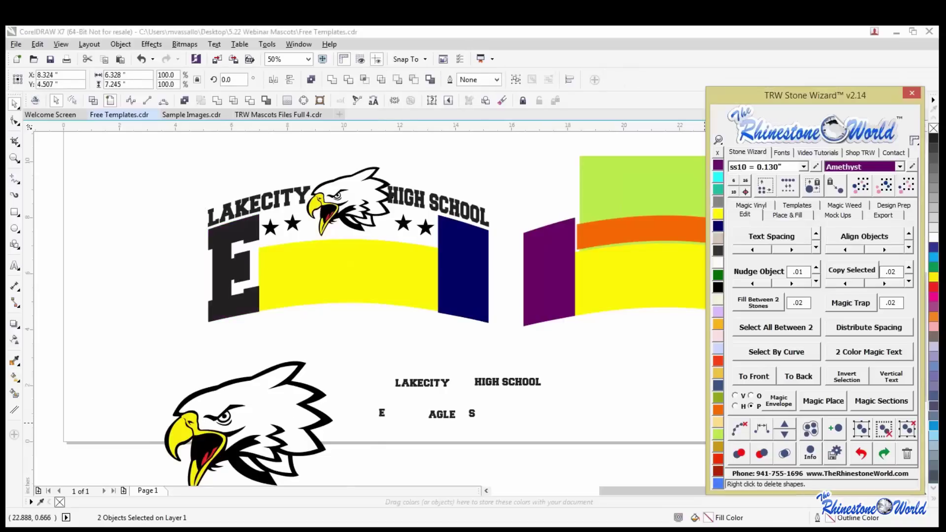
pyautogui.click(369, 300)
pyautogui.keyDown('shift'); pyautogui.click(454, 419); pyautogui.keyUp('shift')
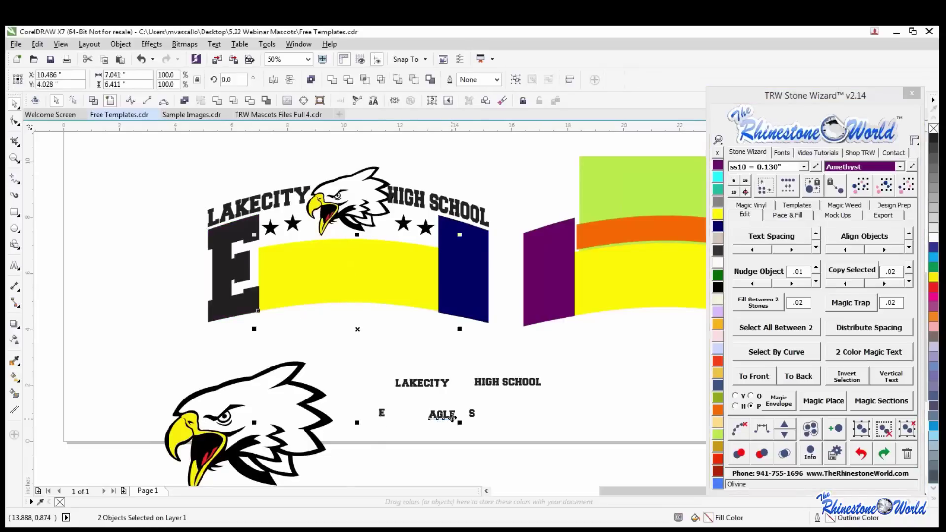
pyautogui.click(762, 401)
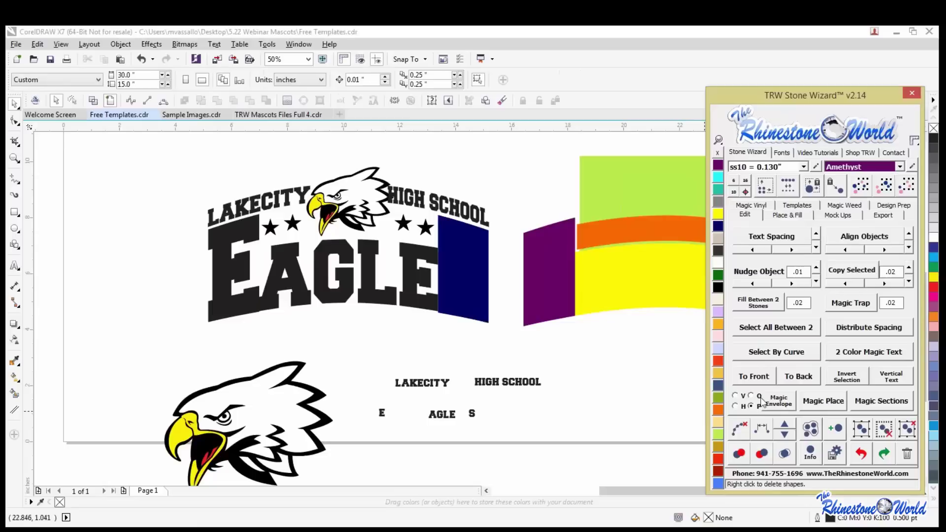
# Envelope the letter S into the navy block at the end of the EAGLES word.
pyautogui.click(477, 314)
pyautogui.keyDown('shift'); pyautogui.click(472, 415); pyautogui.keyUp('shift')
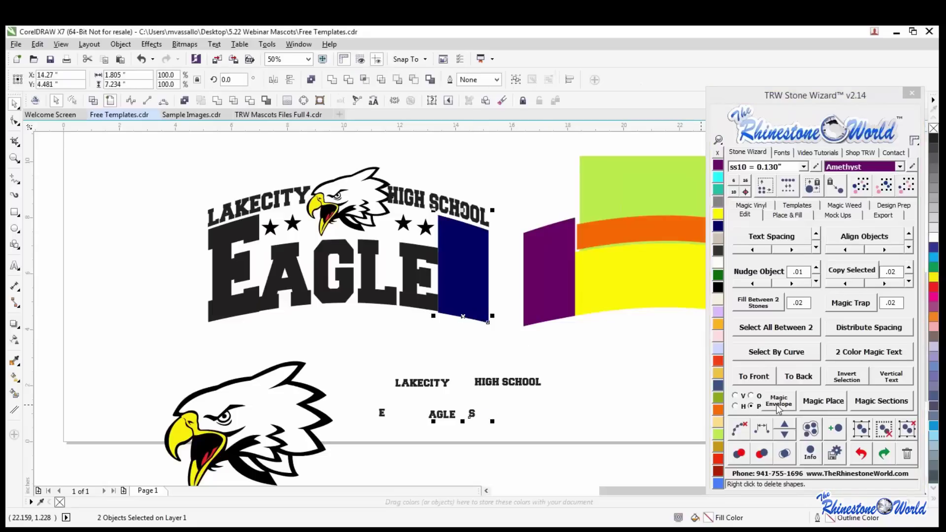
pyautogui.click(778, 405)
# Examine the assembled Lake City High School Eagles layout up close and beside the unfilled template.
pyautogui.scroll(-1, 457, 348)
pyautogui.scroll(1, 448, 303)
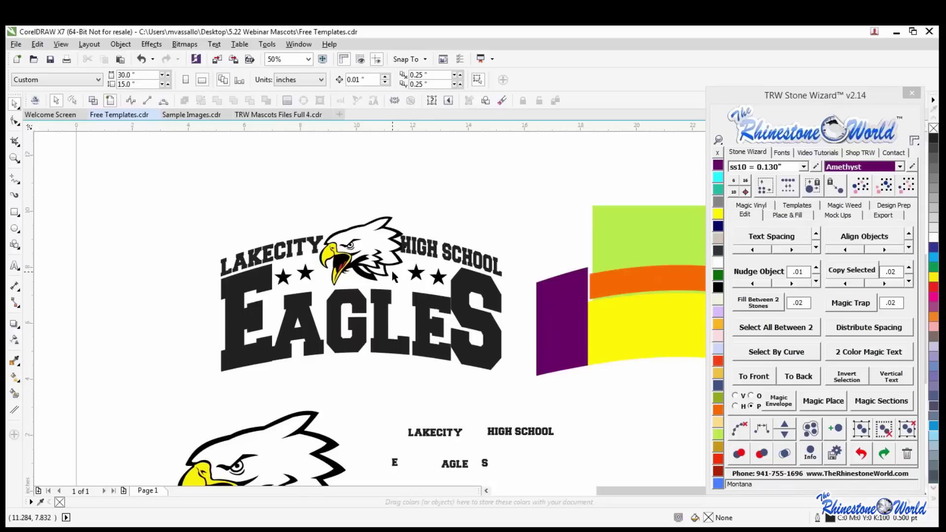
pyautogui.scroll(-1, 398, 255)
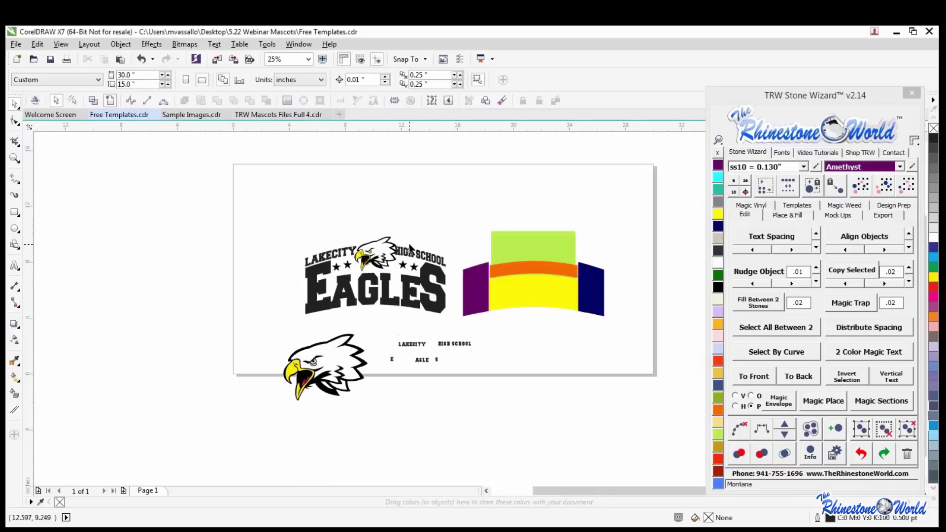
pyautogui.scroll(1, 409, 246)
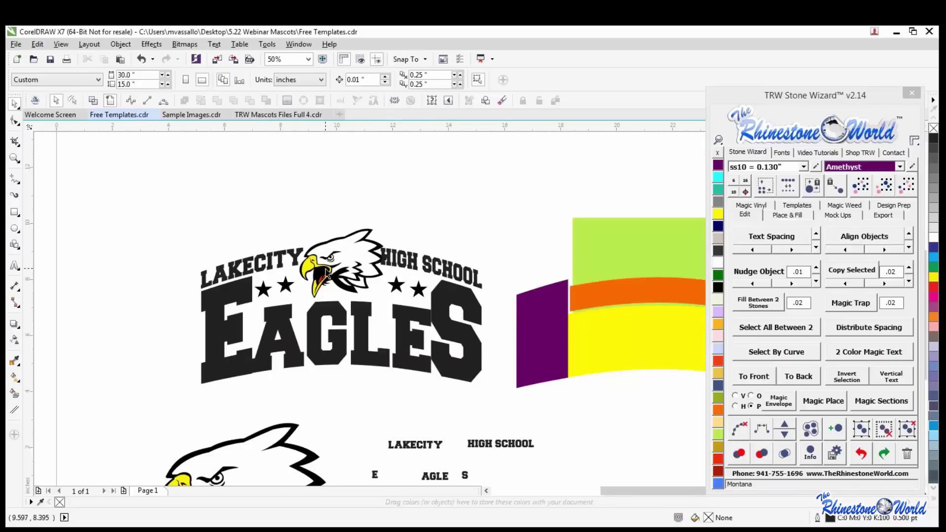
pyautogui.scroll(-1, 329, 269)
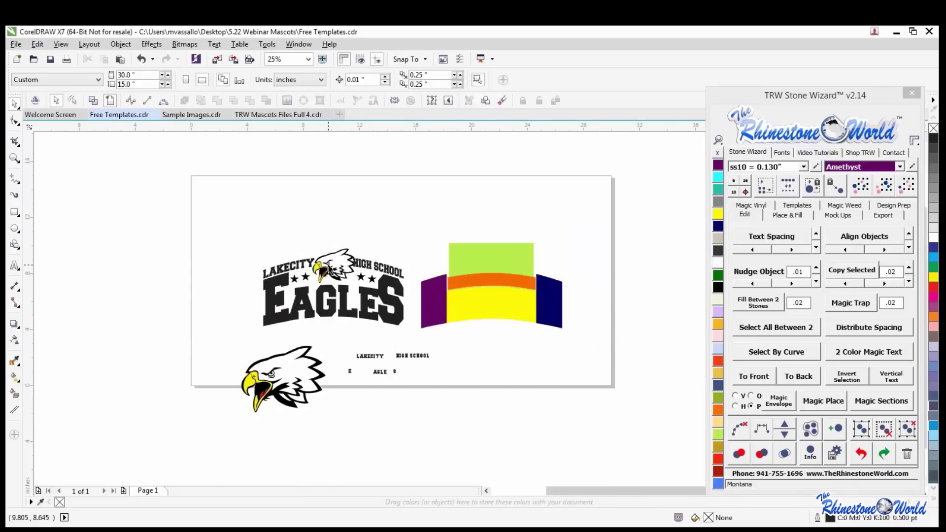
pyautogui.scroll(1, 383, 281)
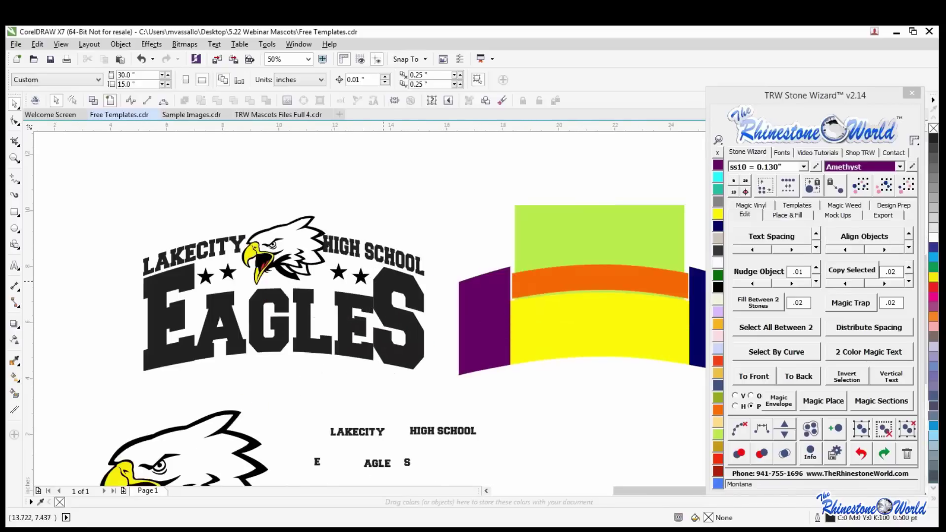
pyautogui.scroll(-1, 395, 254)
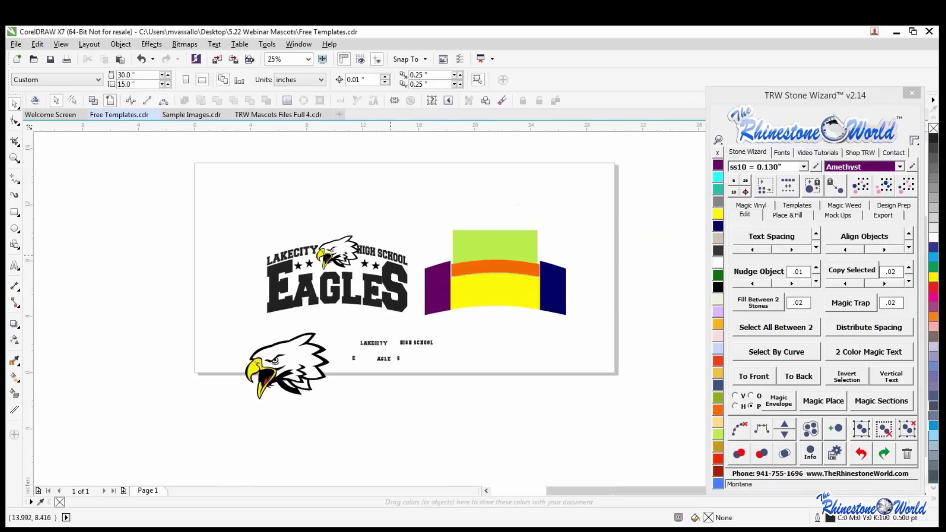
# Undo the envelope placements to bring back the template's colored shapes.
pyautogui.hotkey('ctrl', 'z')
pyautogui.hotkey('ctrl', 'z')
pyautogui.hotkey('ctrl', 'z')
pyautogui.hotkey('ctrl', 'z')
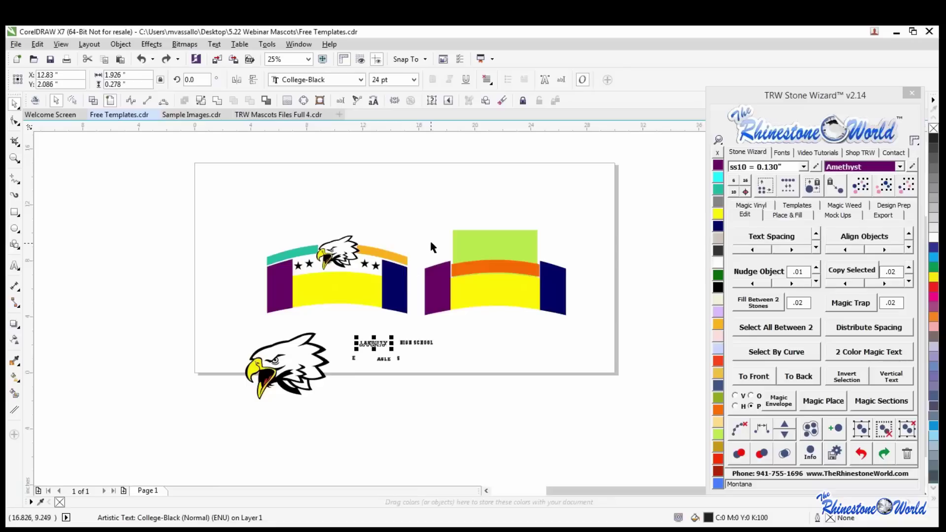
# Enlarge all five text pieces together to about 11 inches wide and 2.75 inches high.
pyautogui.click(392, 329)
pyautogui.scroll(2, 387, 342)
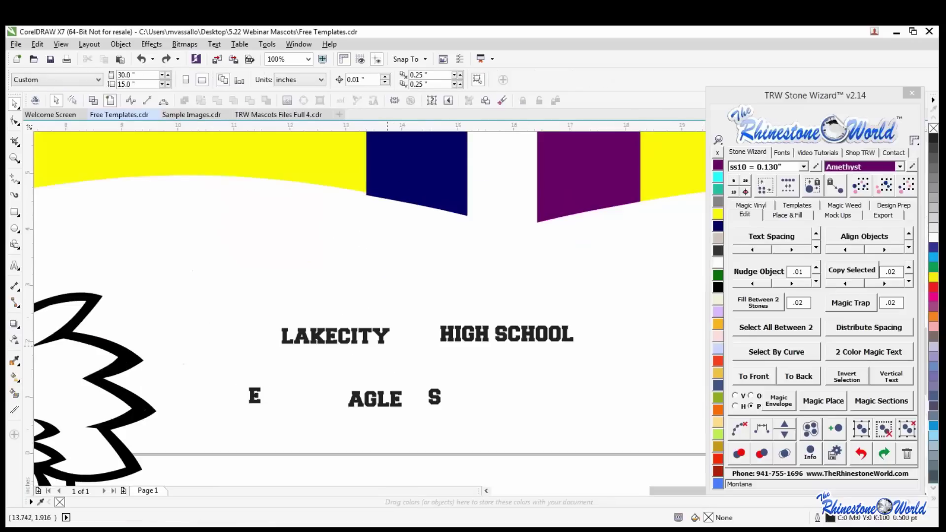
pyautogui.scroll(-1, 389, 337)
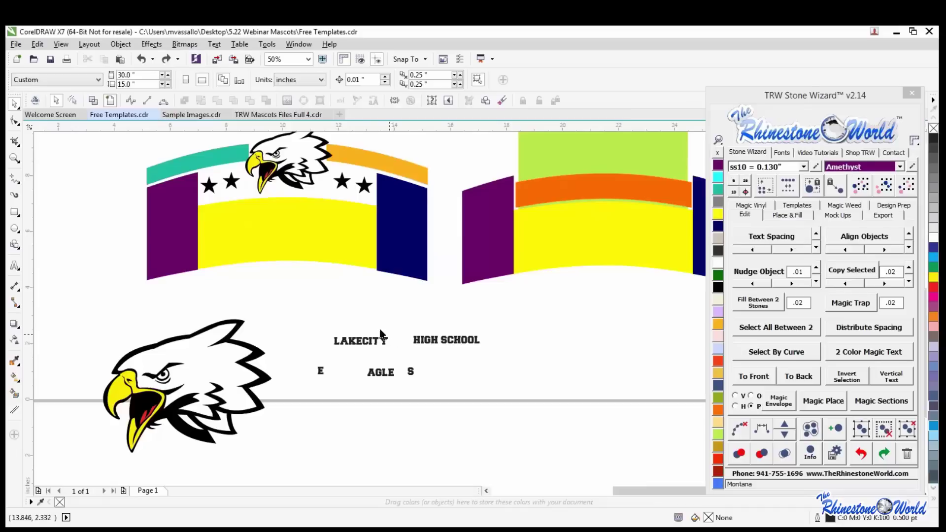
pyautogui.scroll(-1, 363, 271)
pyautogui.scroll(1, 362, 276)
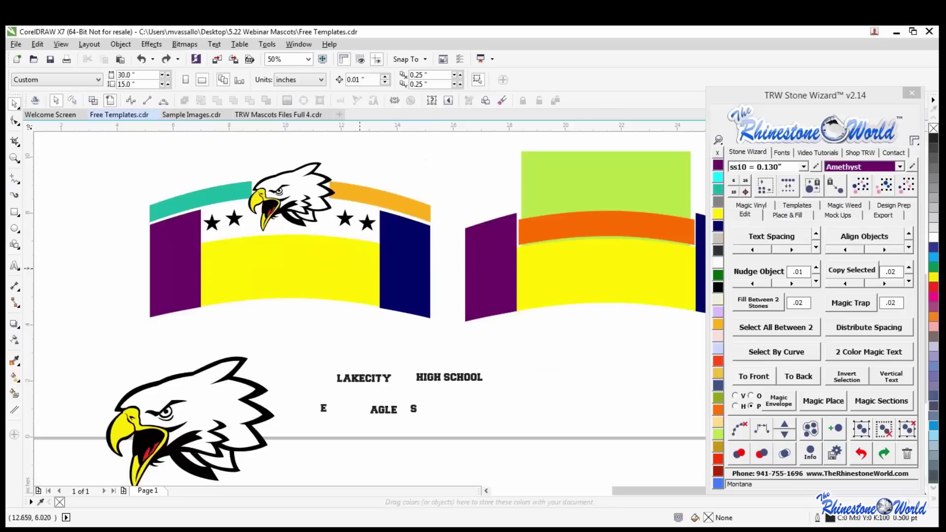
pyautogui.moveTo(525, 351); pyautogui.dragTo(306, 461)
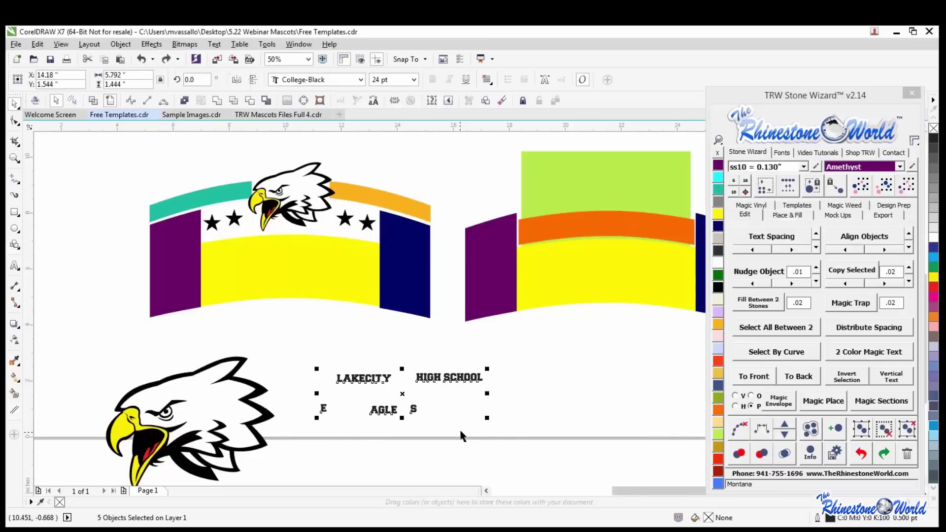
pyautogui.moveTo(486, 418); pyautogui.dragTo(641, 462)
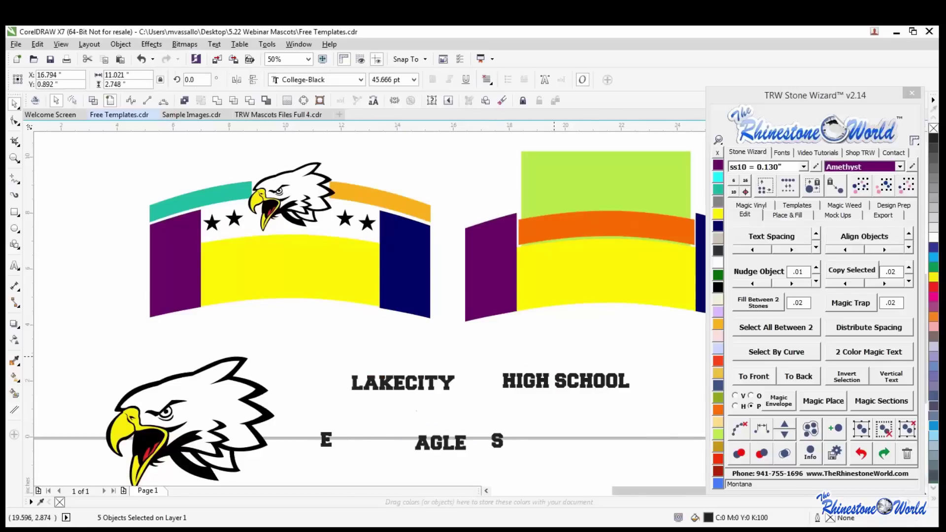
pyautogui.click(554, 356)
# Insert a space in the LAKECITY text so it reads LAKE CITY.
pyautogui.scroll(-1, 461, 389)
pyautogui.scroll(1, 543, 403)
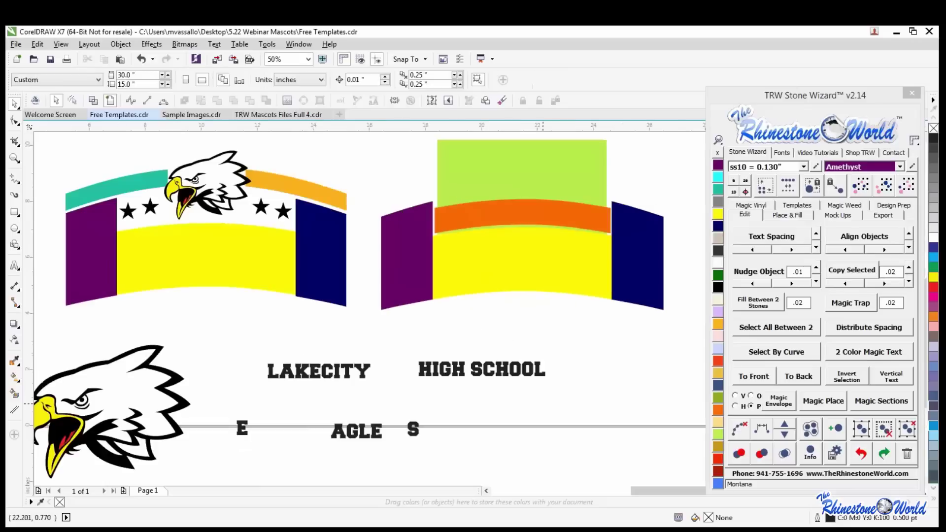
pyautogui.click(365, 376)
pyautogui.scroll(1, 365, 377)
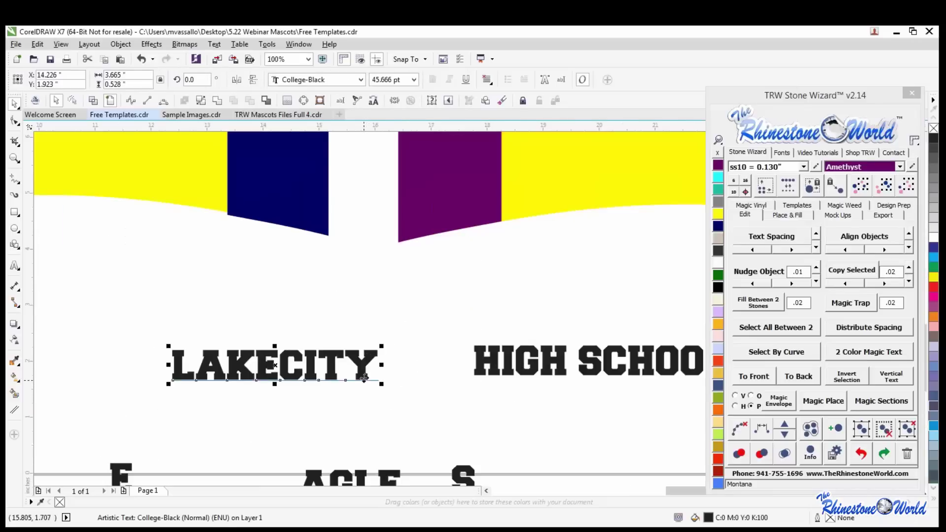
pyautogui.scroll(-1, 364, 378)
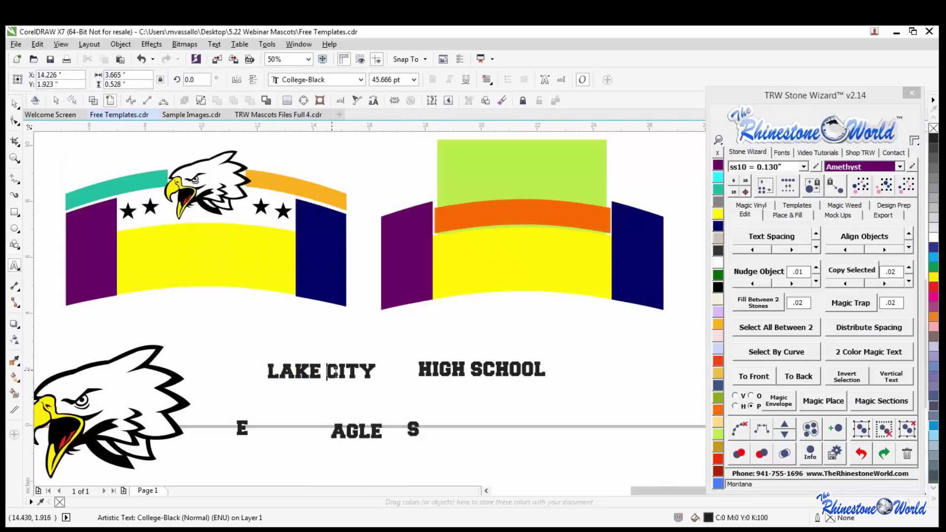
pyautogui.click(14, 104)
pyautogui.click(303, 339)
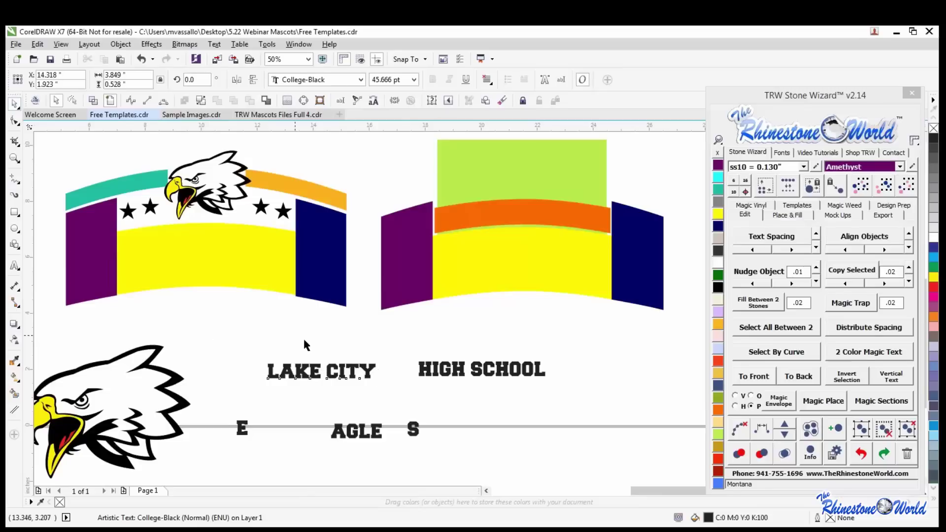
# Set up the fill settings for the LAKE CITY text with 1 outside island.
pyautogui.scroll(1, 376, 374)
pyautogui.click(354, 376)
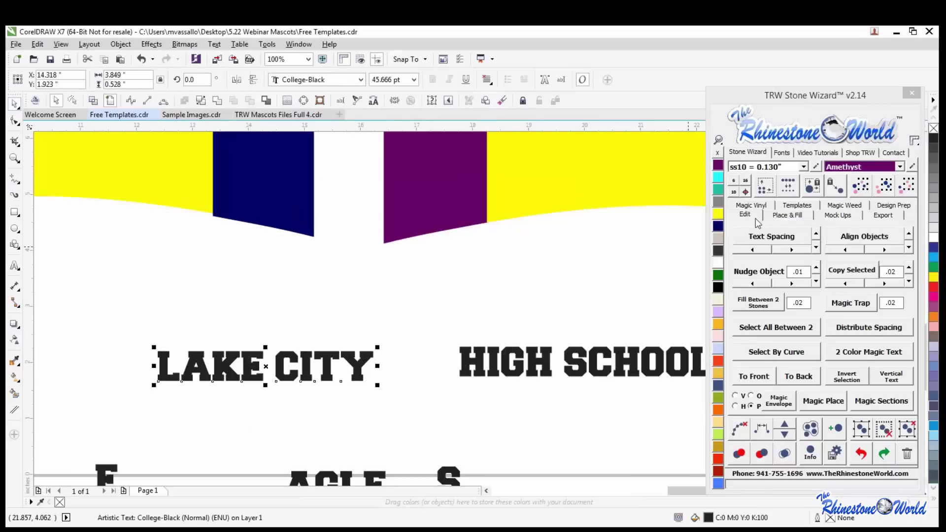
pyautogui.click(785, 217)
pyautogui.click(785, 217)
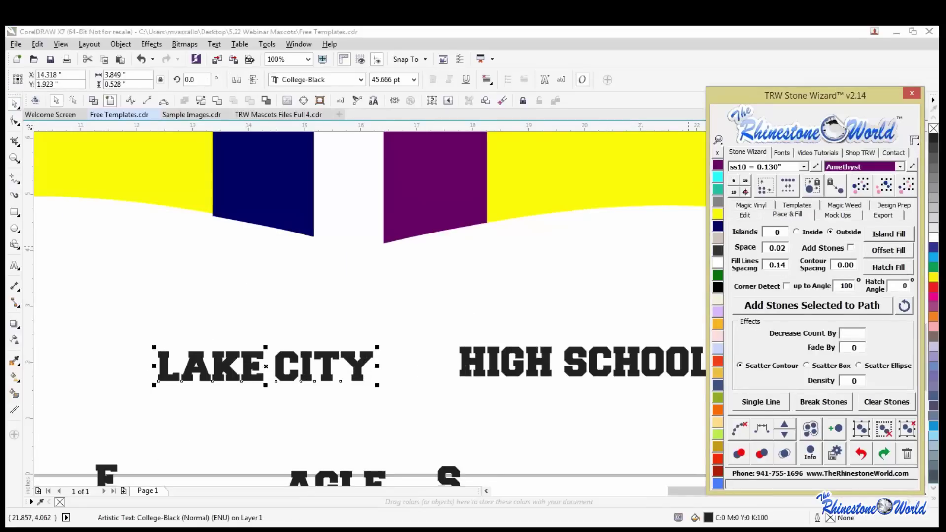
pyautogui.doubleClick(778, 232)
pyautogui.write('1')
# Try an island contour around LAKE CITY with a contour spacing of 0.06, check it up close and undo it.
pyautogui.click(887, 237)
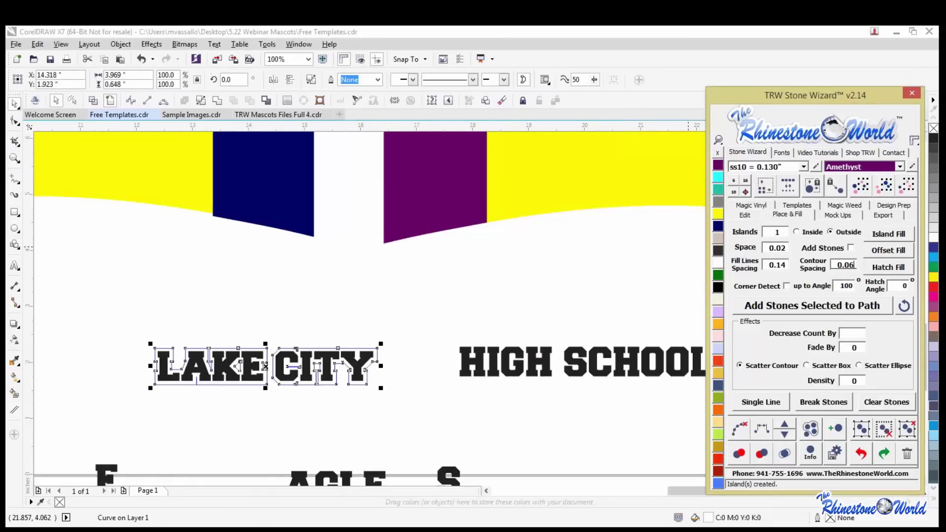
pyautogui.click(397, 349)
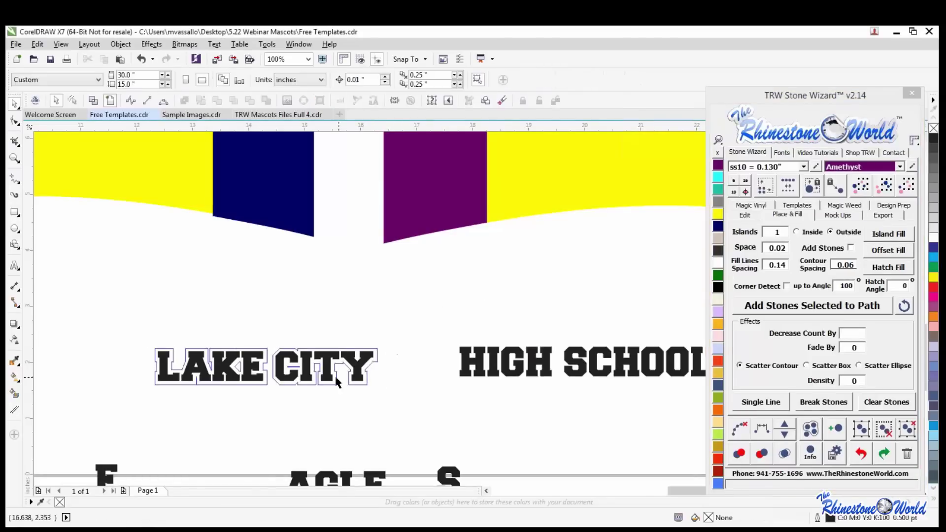
pyautogui.scroll(1, 248, 369)
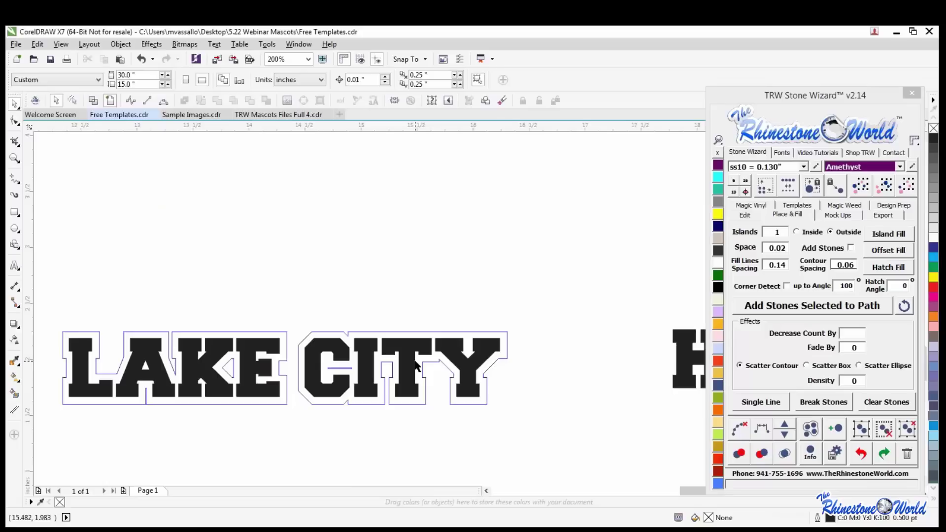
pyautogui.scroll(-1, 440, 365)
pyautogui.hotkey('ctrl', 'z')
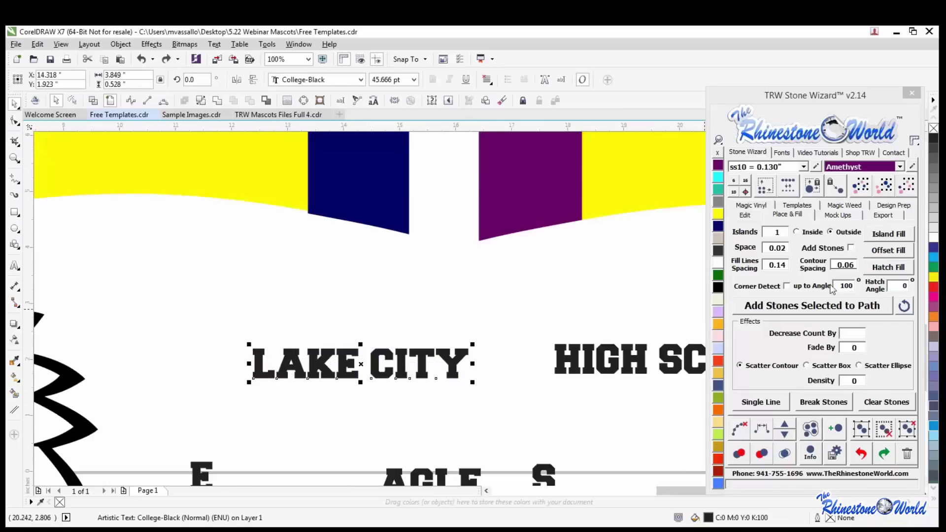
# Create two nested outside contours around the LAKE CITY text with a contour spacing of 0.03.
pyautogui.moveTo(852, 266); pyautogui.dragTo(855, 265)
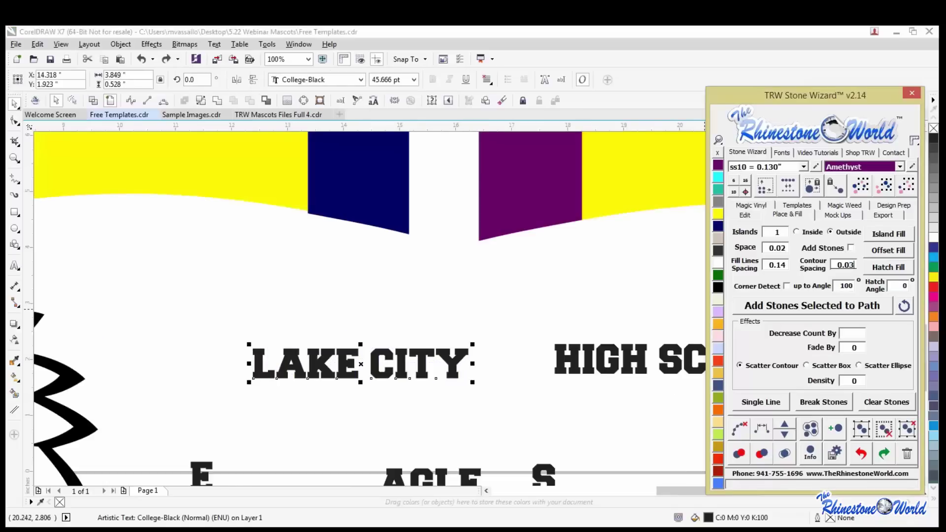
pyautogui.click(907, 237)
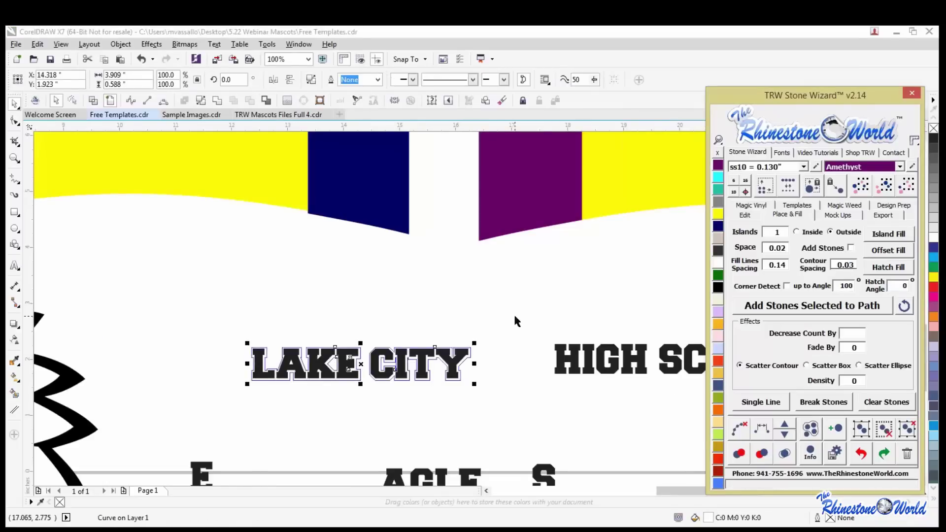
pyautogui.scroll(1, 450, 372)
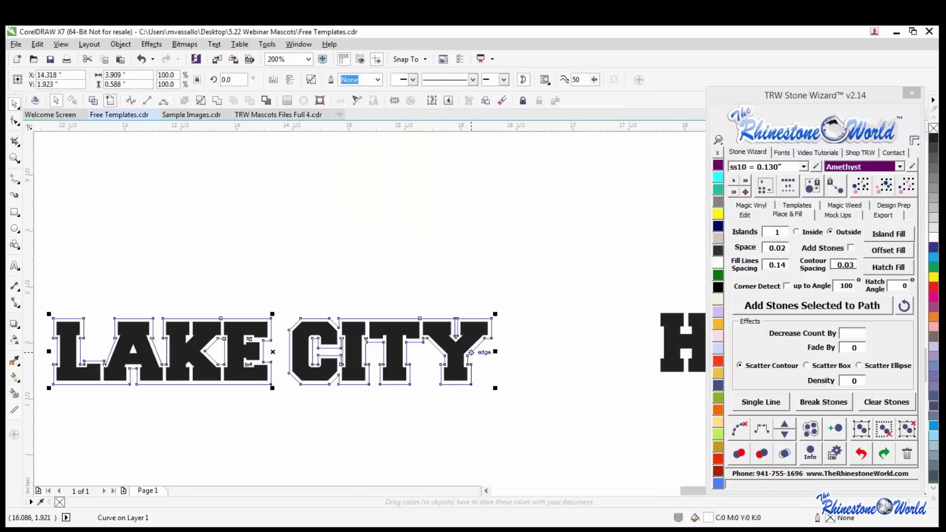
pyautogui.click(535, 307)
pyautogui.scroll(1, 482, 352)
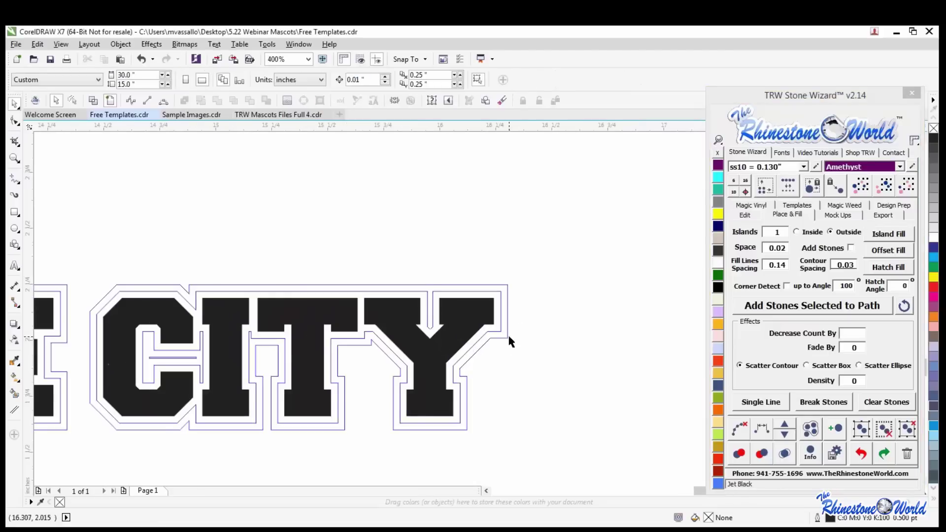
# Color the outermost contour around LAKE CITY Jet Black and check the outlined text.
pyautogui.scroll(1, 510, 341)
pyautogui.click(506, 334)
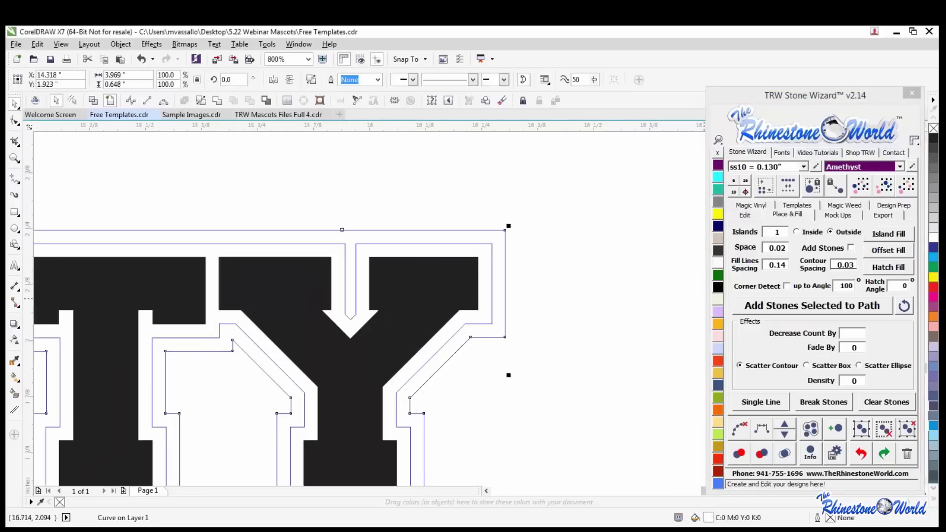
pyautogui.click(718, 287)
pyautogui.click(601, 313)
pyautogui.scroll(-2, 580, 315)
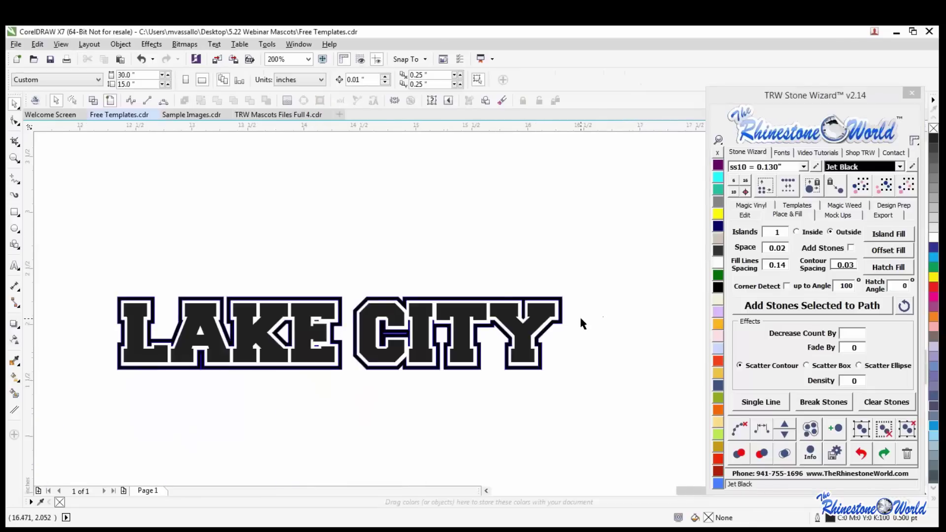
pyautogui.scroll(-1, 580, 315)
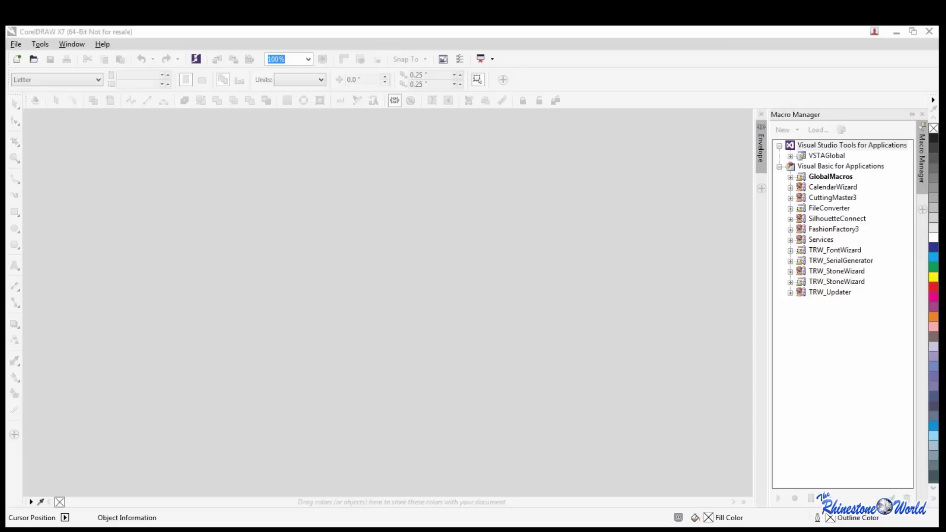
# Accept opening the auto-backup files to recover the documents.
pyautogui.click(492, 297)
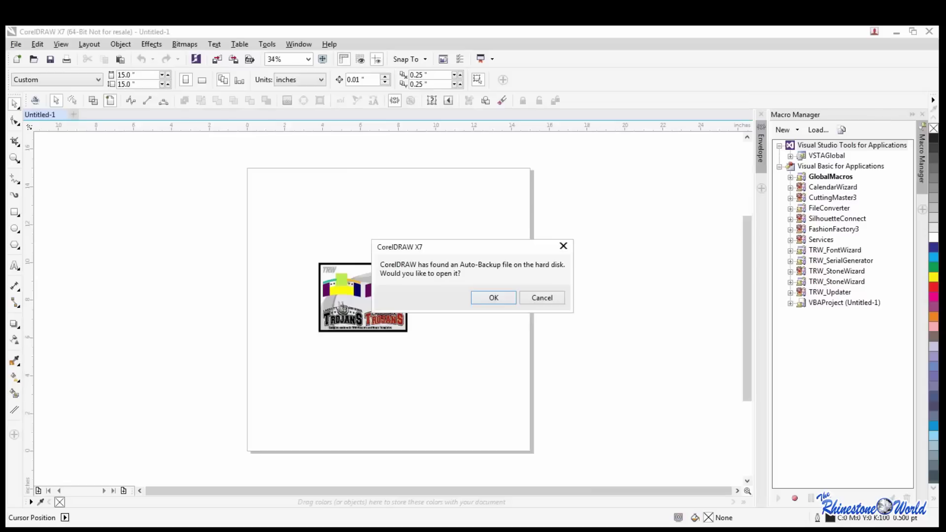
pyautogui.click(502, 301)
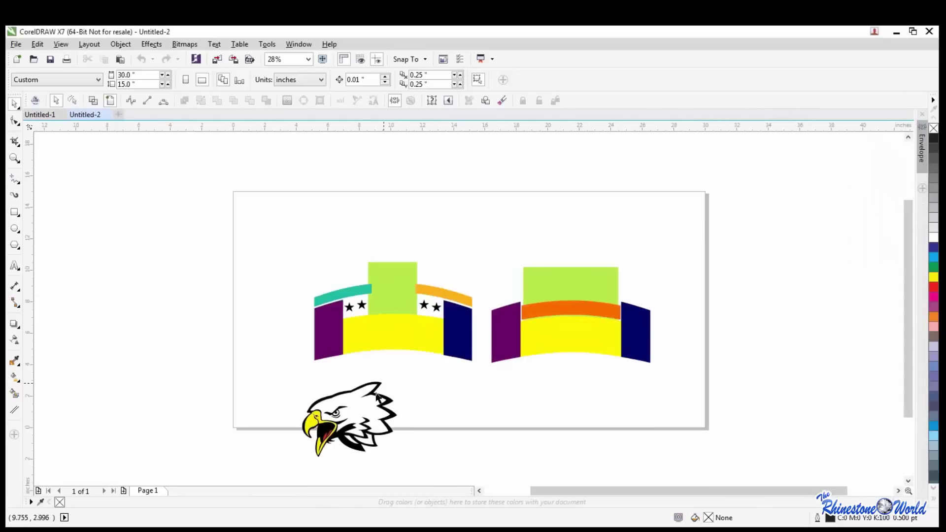
# Examine the recovered document's two colored templates and the eagle mascot.
pyautogui.scroll(2, 377, 397)
pyautogui.scroll(-3, 377, 396)
pyautogui.click(389, 303)
pyautogui.scroll(3, 389, 304)
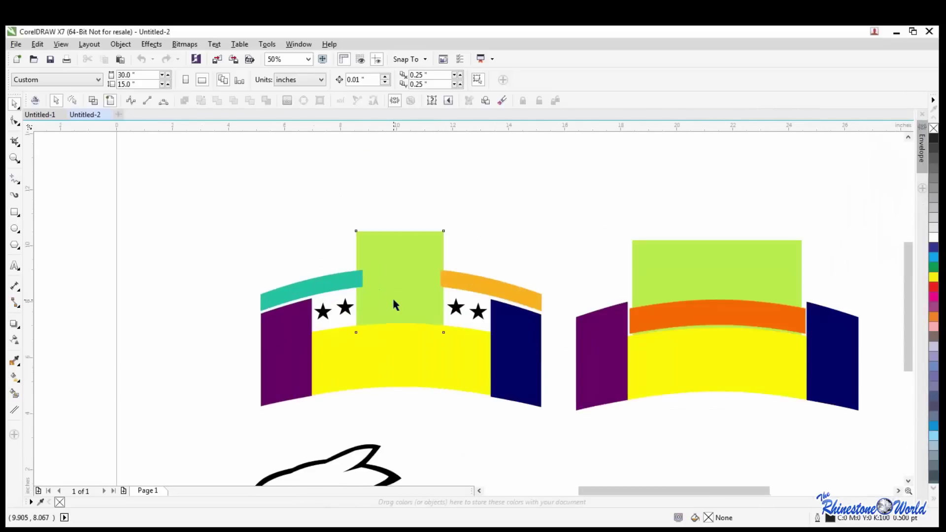
pyautogui.click(394, 301)
pyautogui.scroll(-2, 396, 298)
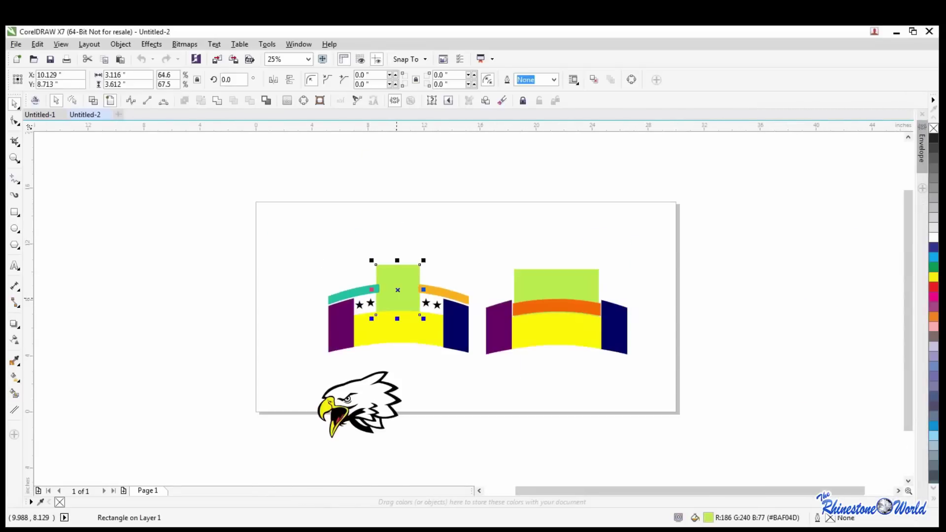
pyautogui.scroll(2, 376, 403)
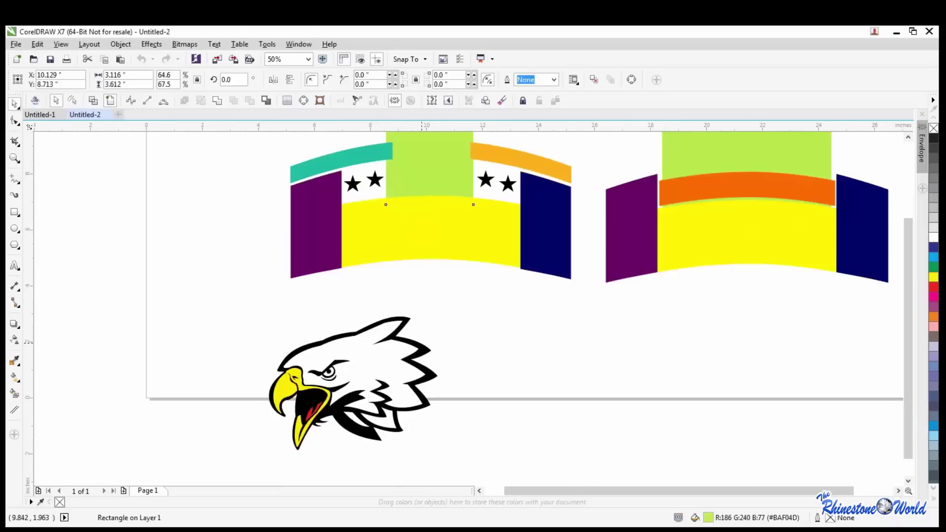
pyautogui.scroll(-1, 422, 343)
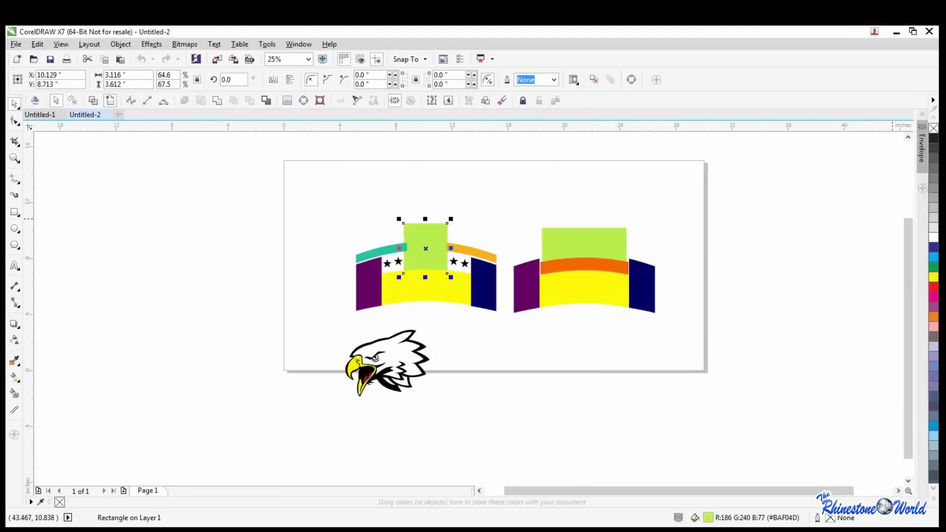
pyautogui.click(509, 193)
# Select the green block of the template with stars and move the Stone Wizard window clear of that template.
pyautogui.click(434, 252)
pyautogui.scroll(1, 432, 248)
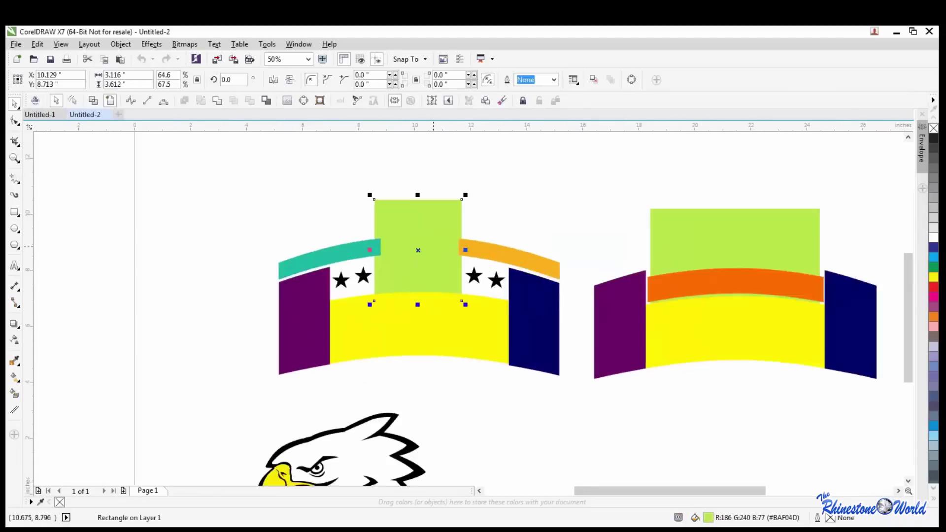
pyautogui.scroll(-1, 323, 197)
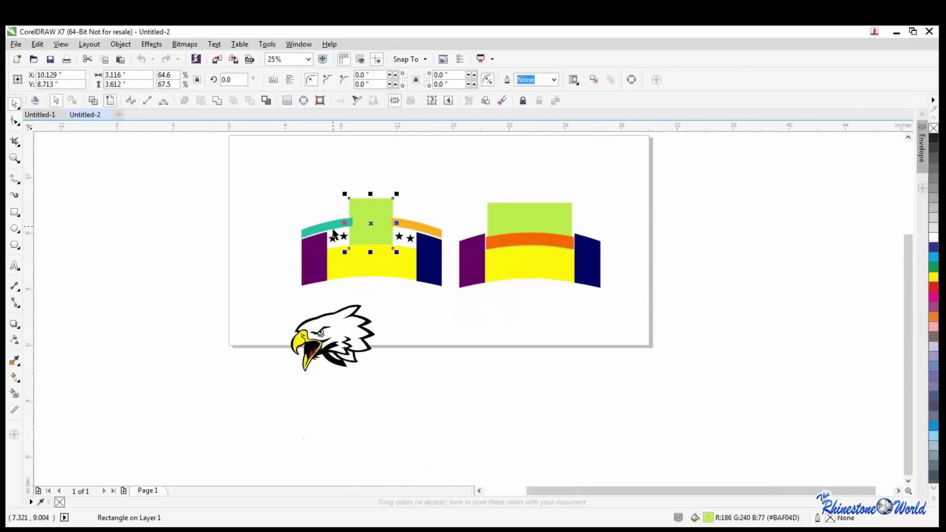
pyautogui.scroll(1, 331, 231)
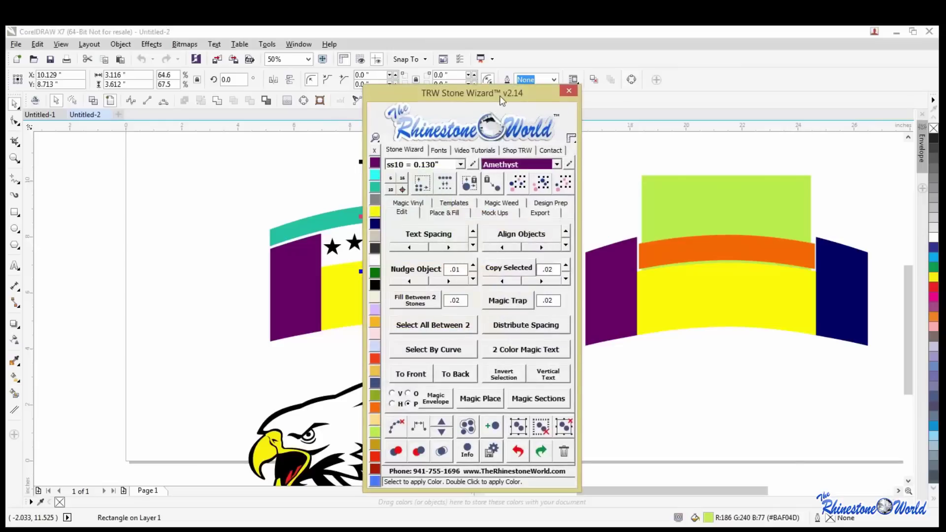
pyautogui.moveTo(500, 95); pyautogui.dragTo(826, 98)
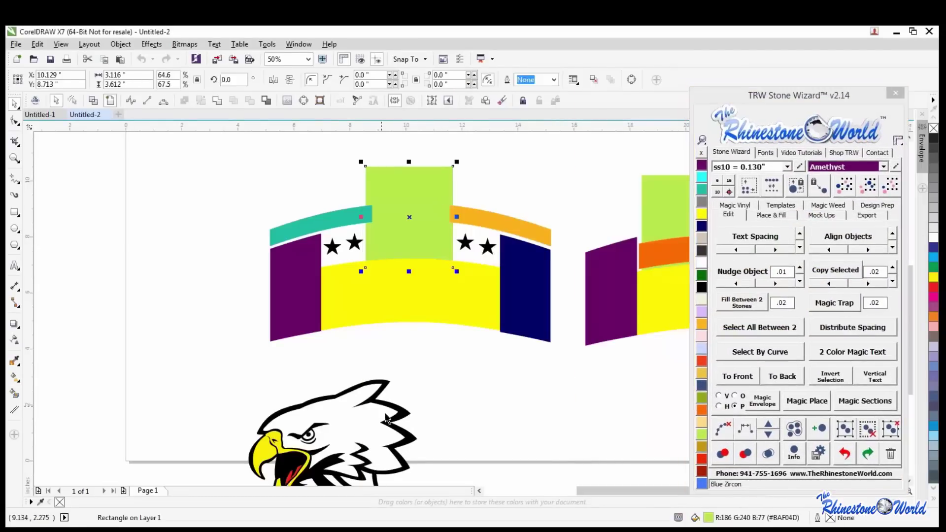
# Try to fit the ungrouped eagle into the green block of the template with stars using Magic Place.
pyautogui.keyDown('shift'); pyautogui.click(386, 418); pyautogui.keyUp('shift')
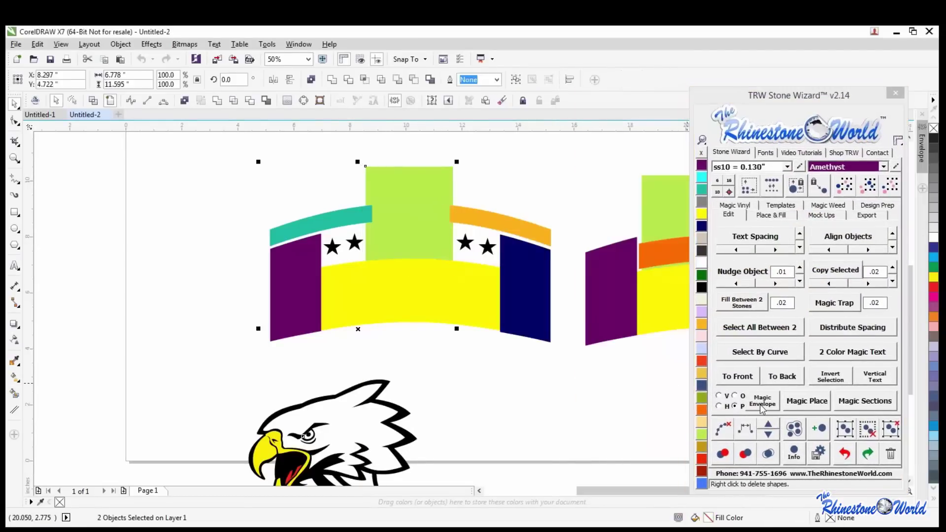
pyautogui.click(799, 402)
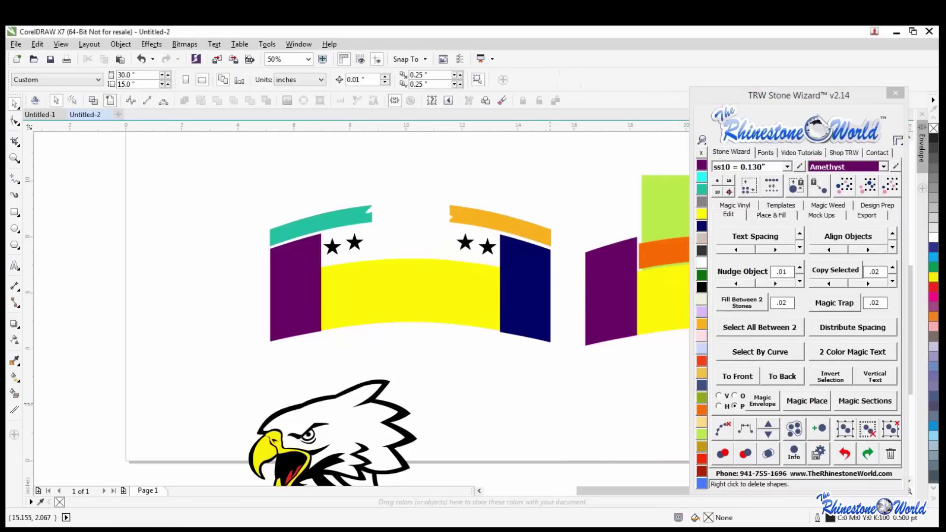
pyautogui.click(415, 232)
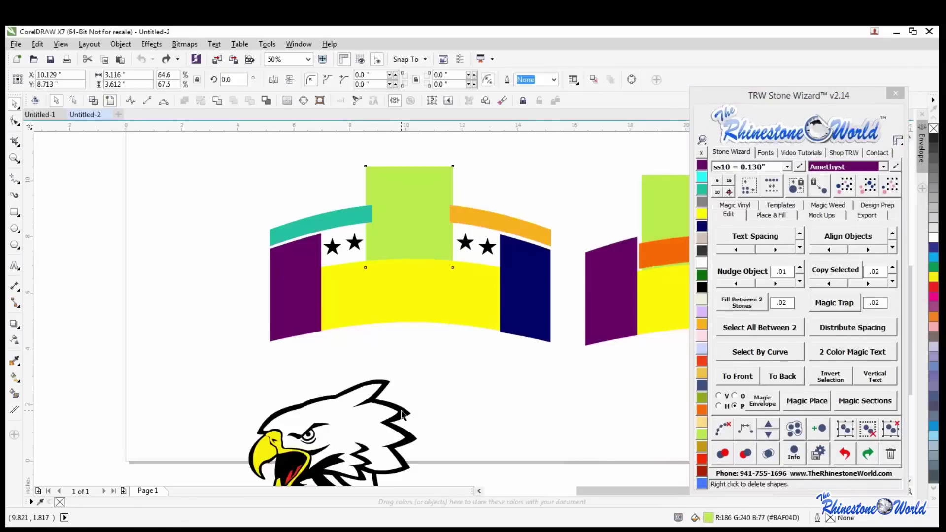
pyautogui.click(823, 410)
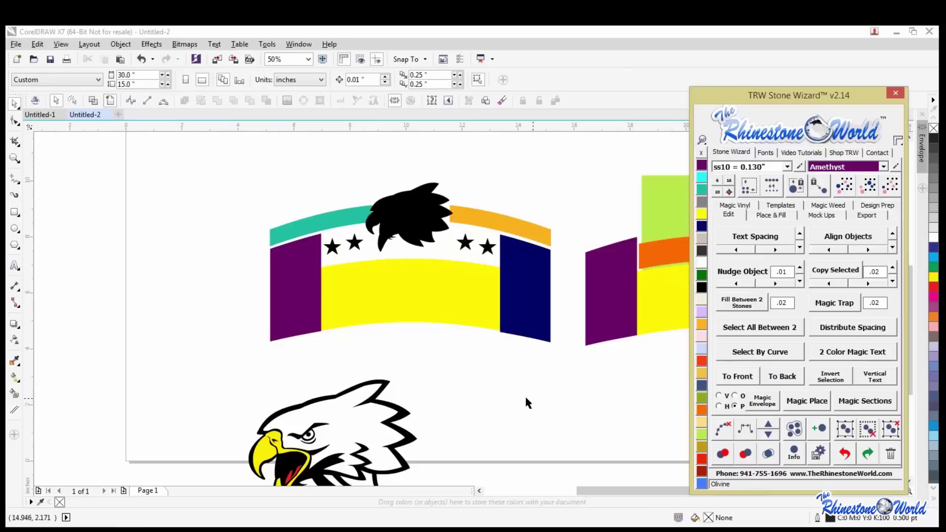
pyautogui.scroll(1, 409, 223)
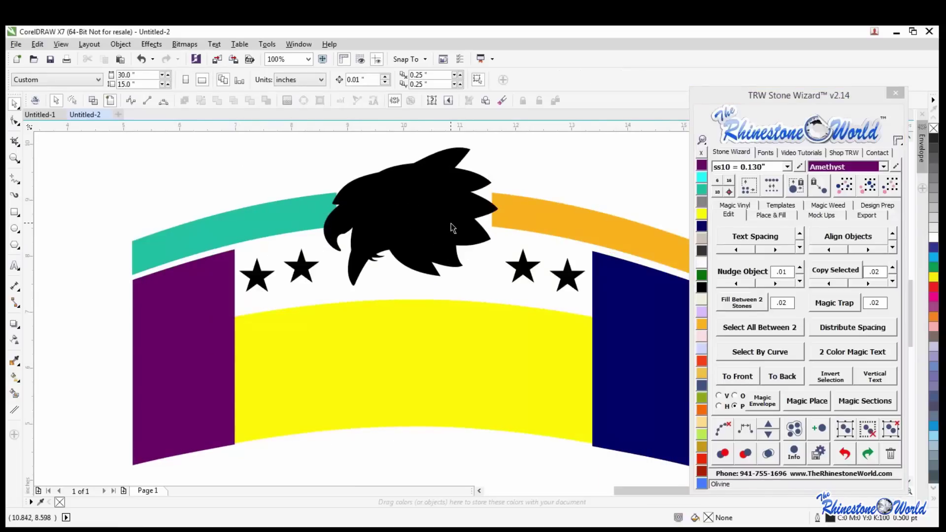
pyautogui.scroll(-2, 453, 227)
# Undo the eagle's Magic Place attempt and group all the eagle's objects together.
pyautogui.click(435, 338)
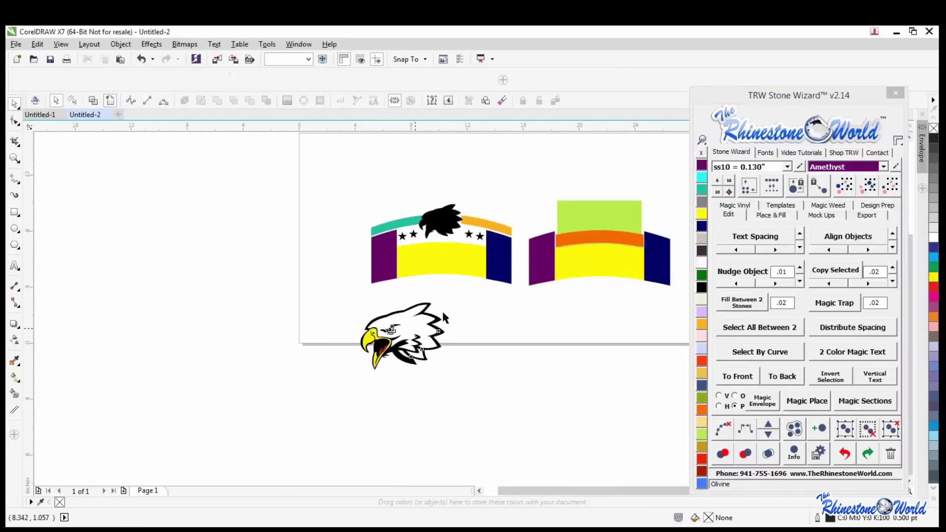
pyautogui.scroll(1, 446, 325)
pyautogui.scroll(-1, 447, 316)
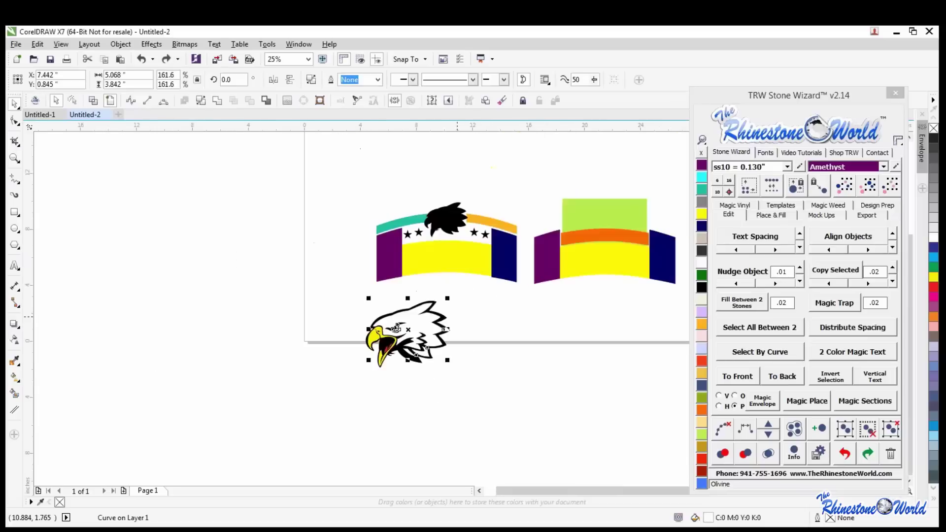
pyautogui.click(472, 285)
pyautogui.moveTo(468, 291); pyautogui.dragTo(341, 371)
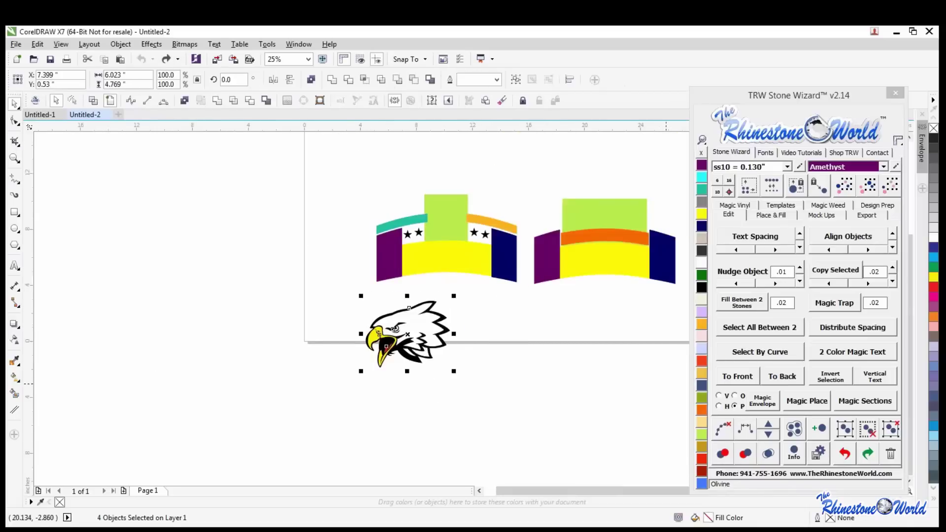
pyautogui.press('Escape')
# Fit the grouped eagle into the green block of the template with stars using Magic Place.
pyautogui.click(440, 217)
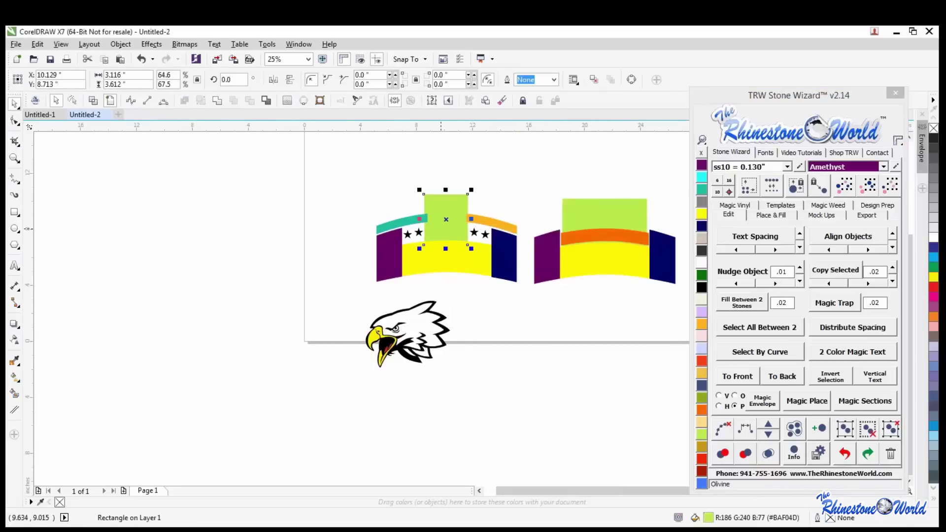
pyautogui.keyDown('shift'); pyautogui.click(434, 325); pyautogui.keyUp('shift')
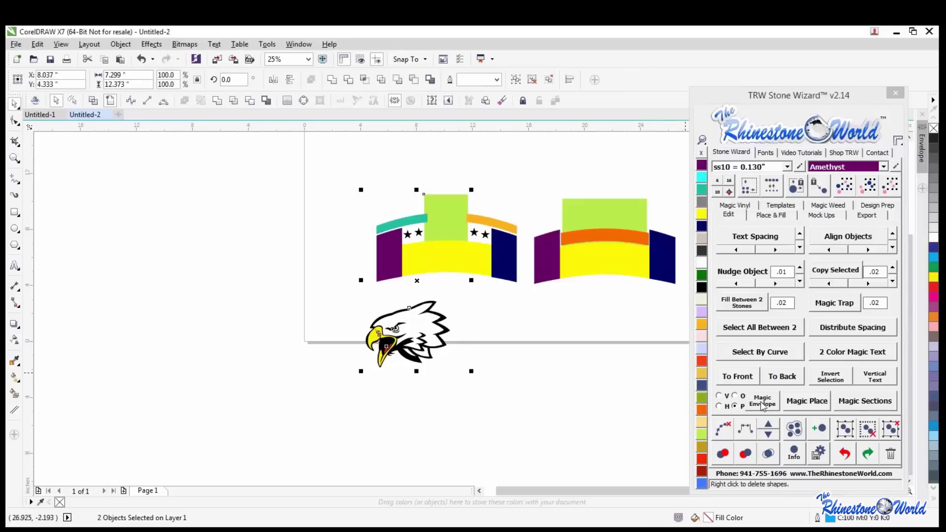
pyautogui.click(805, 403)
pyautogui.scroll(1, 439, 212)
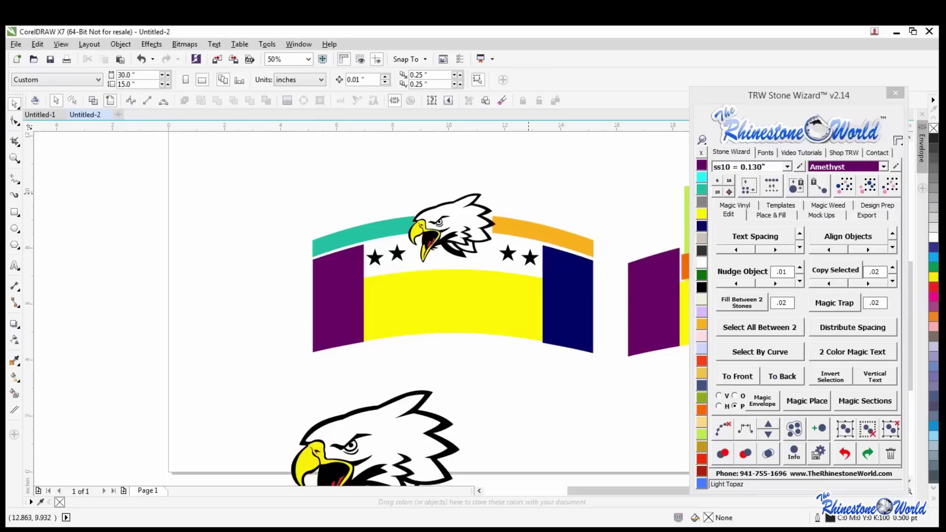
# Add the artistic text LAKE CITY in the empty area beside the large eagle, below the templates.
pyautogui.scroll(-3, 374, 241)
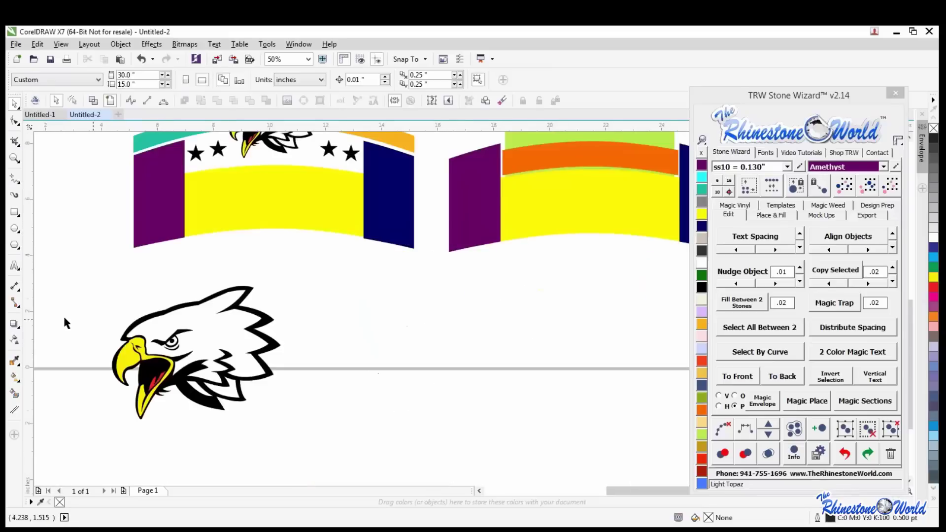
pyautogui.press('F8')
pyautogui.click(379, 318)
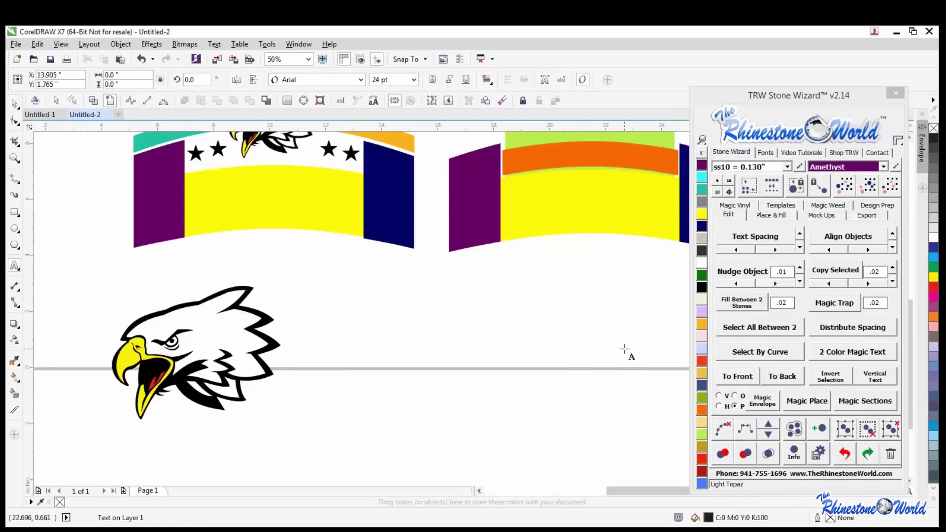
pyautogui.write('LAKE CITY')
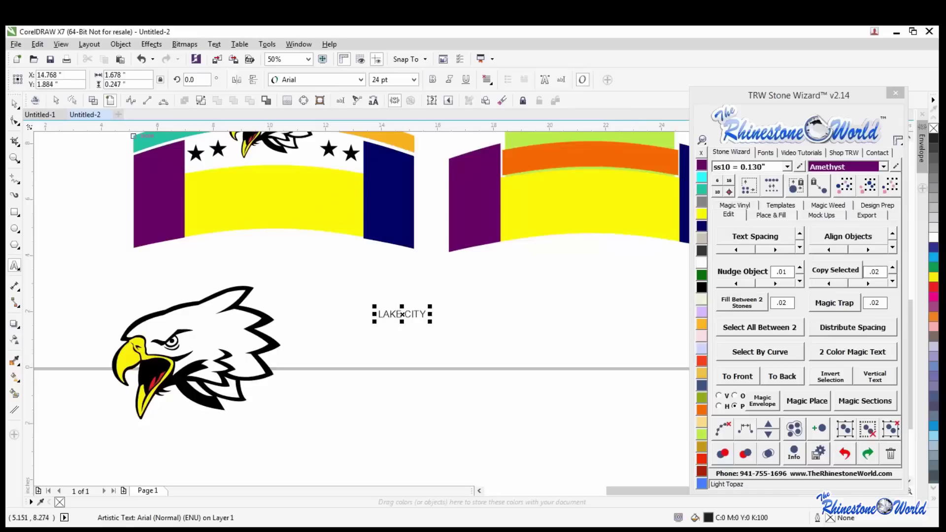
pyautogui.click(15, 104)
pyautogui.click(417, 342)
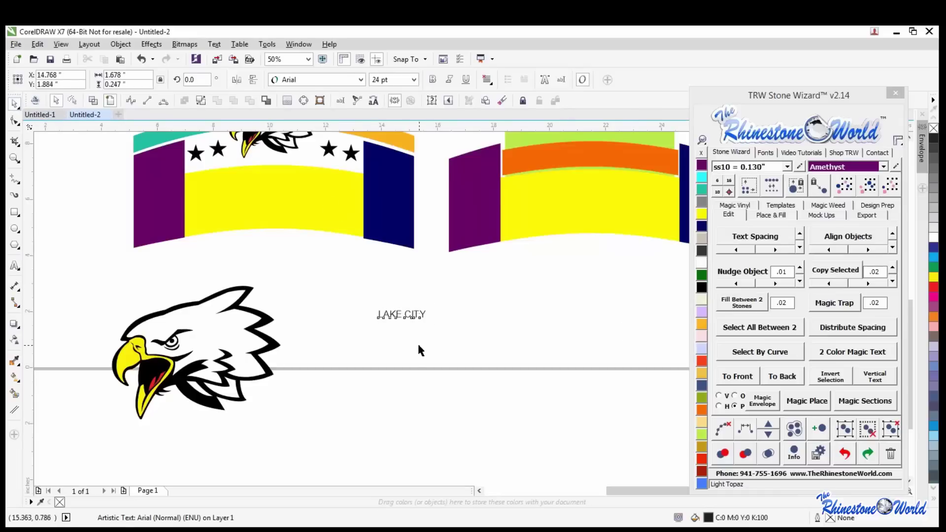
# Duplicate the LAKE CITY text, change the copy to HIGH SCHOOL and line it up beside LAKE CITY.
pyautogui.click(414, 323)
pyautogui.moveTo(413, 316); pyautogui.dragTo(385, 310)
pyautogui.scroll(2, 508, 308)
pyautogui.doubleClick(498, 313)
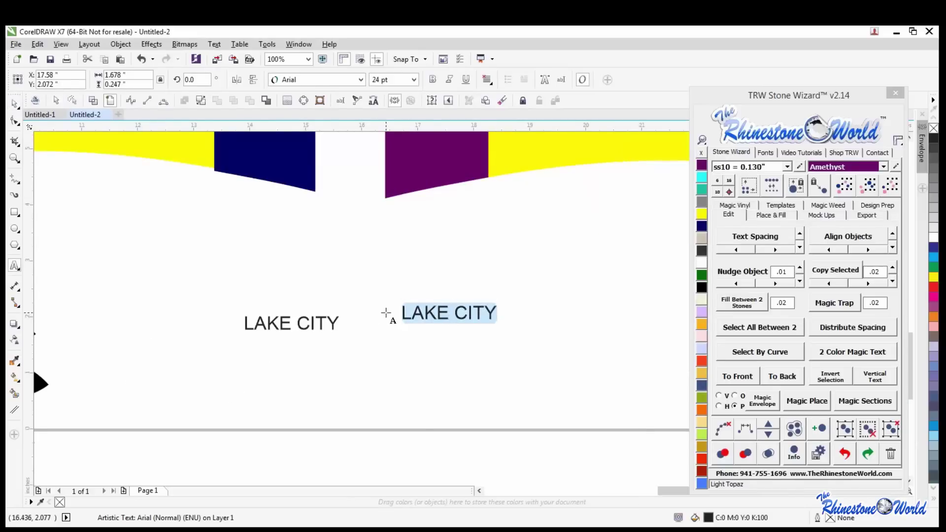
pyautogui.write('HIGH SCHOOL')
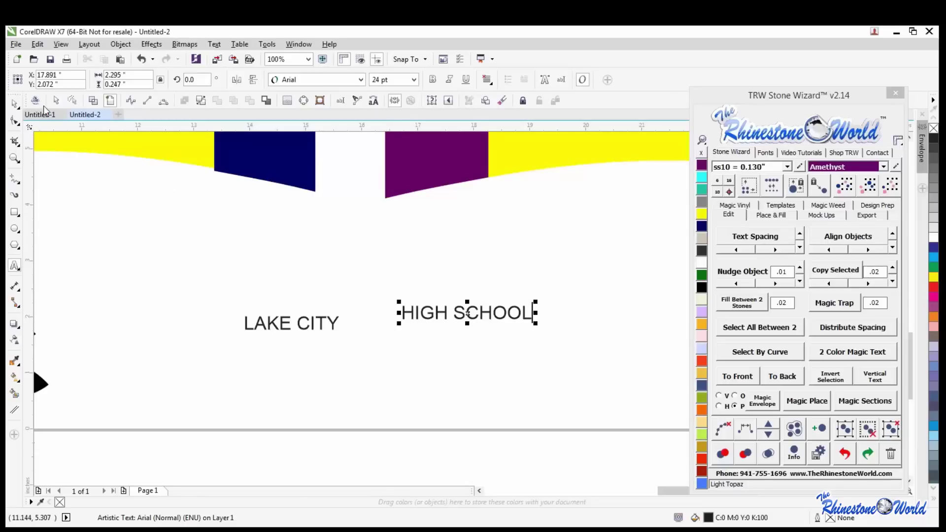
pyautogui.hotkey('ctrl', 'space')
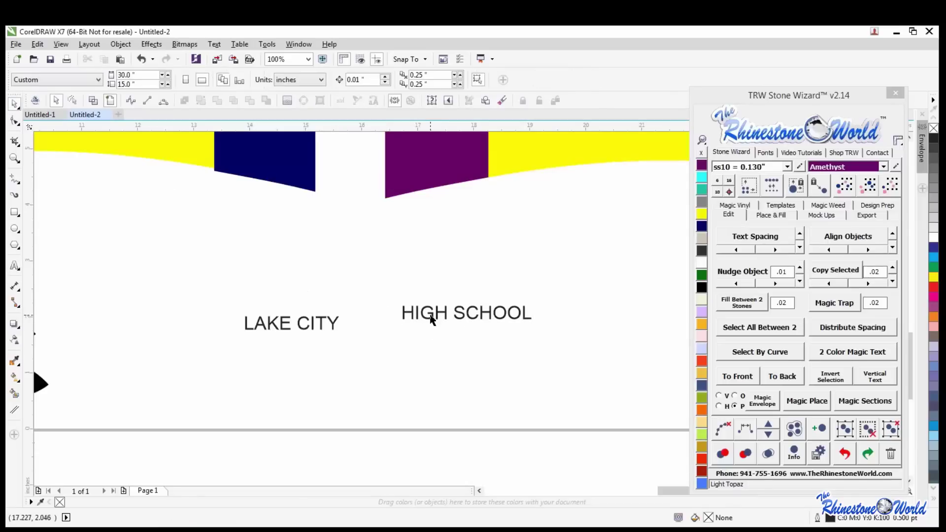
pyautogui.moveTo(430, 316); pyautogui.dragTo(397, 326)
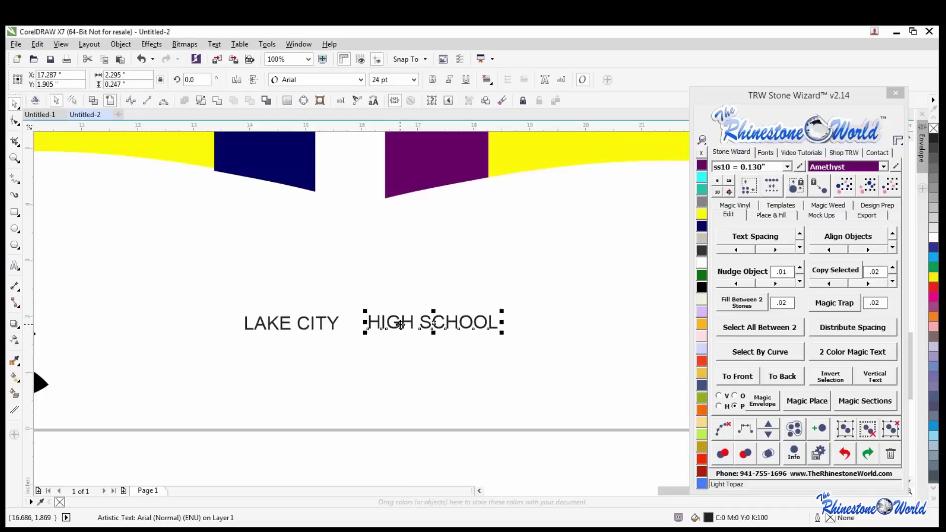
# Duplicate the HIGH SCHOOL text below the first line and replace the copy's wording with E.
pyautogui.moveTo(401, 324); pyautogui.dragTo(352, 370)
pyautogui.doubleClick(385, 368)
pyautogui.hotkey('ctrl', 'a')
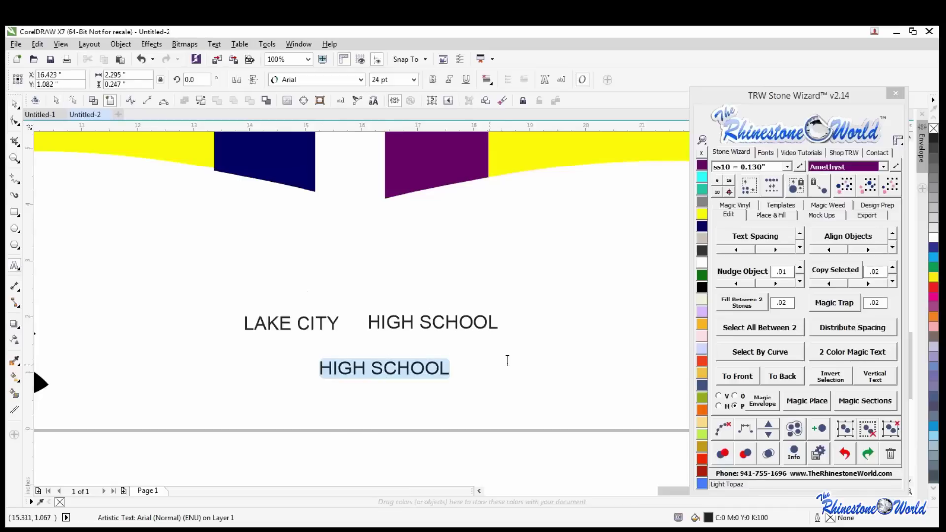
pyautogui.write('E')
pyautogui.hotkey('ctrl', 'space')
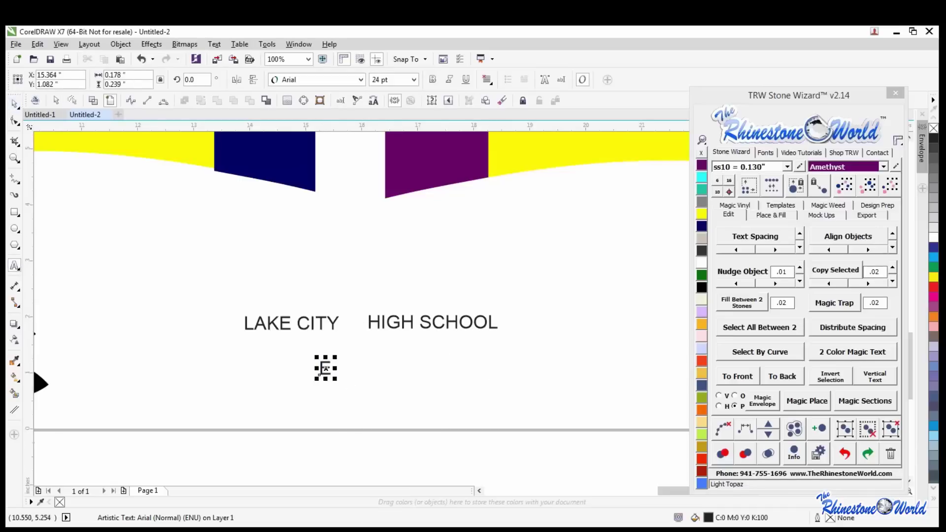
# Place two copies of the E in its row and change the farther copy to S.
pyautogui.moveTo(323, 367); pyautogui.dragTo(450, 371)
pyautogui.hotkey('ctrl', 'z')
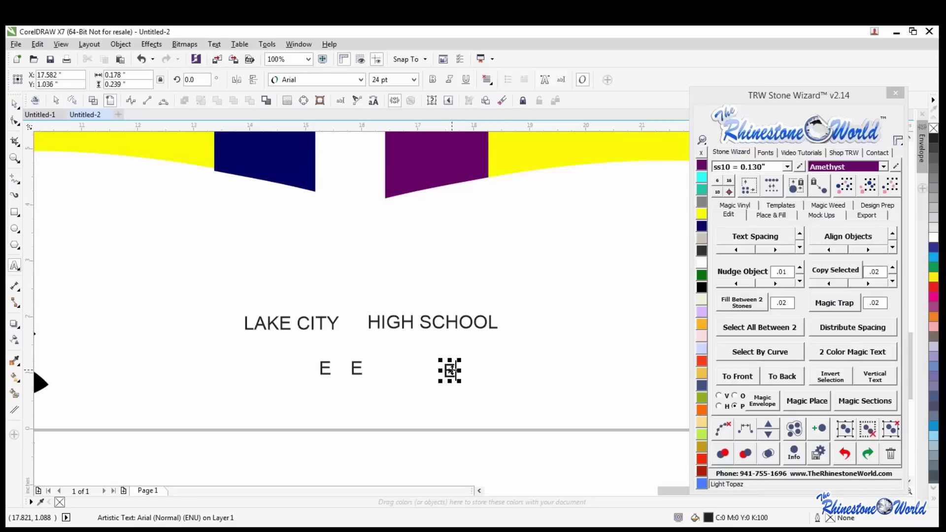
pyautogui.doubleClick(449, 370)
pyautogui.write('S')
pyautogui.hotkey('ctrl', 'space')
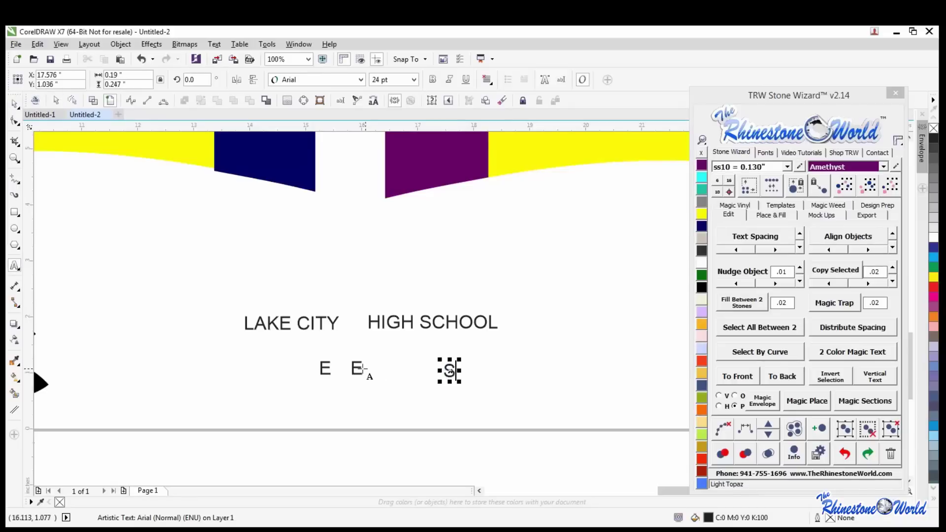
# Change the middle copy of the E to AGLE.
pyautogui.doubleClick(357, 369)
pyautogui.doubleClick(356, 368)
pyautogui.write('AG')
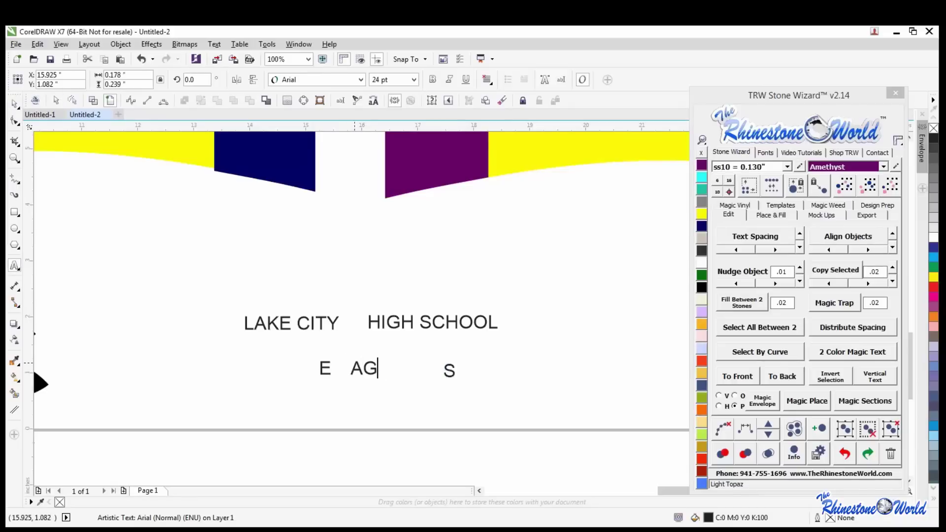
pyautogui.write('LE')
pyautogui.hotkey('ctrl', 'space')
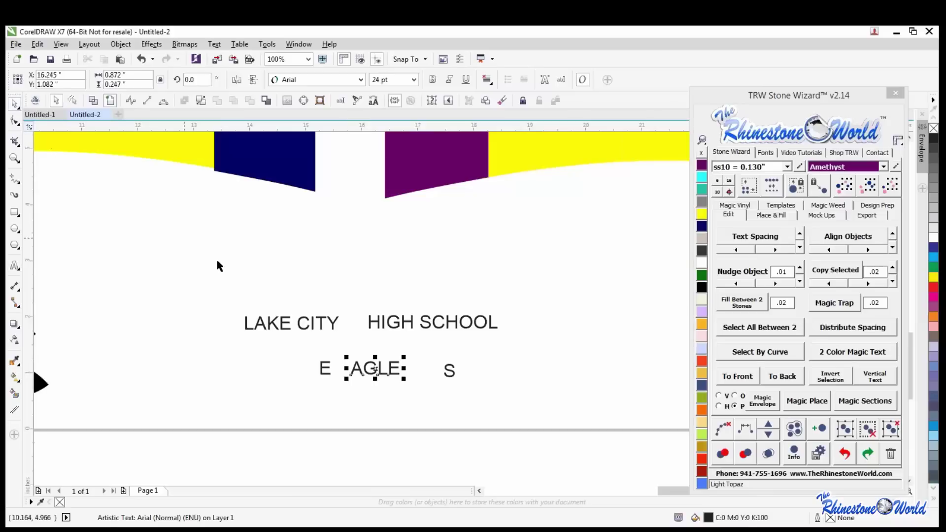
# Select all the text pieces, search the Stone Wizard fonts for COLL and apply College-Black to them.
pyautogui.moveTo(211, 285); pyautogui.dragTo(590, 450)
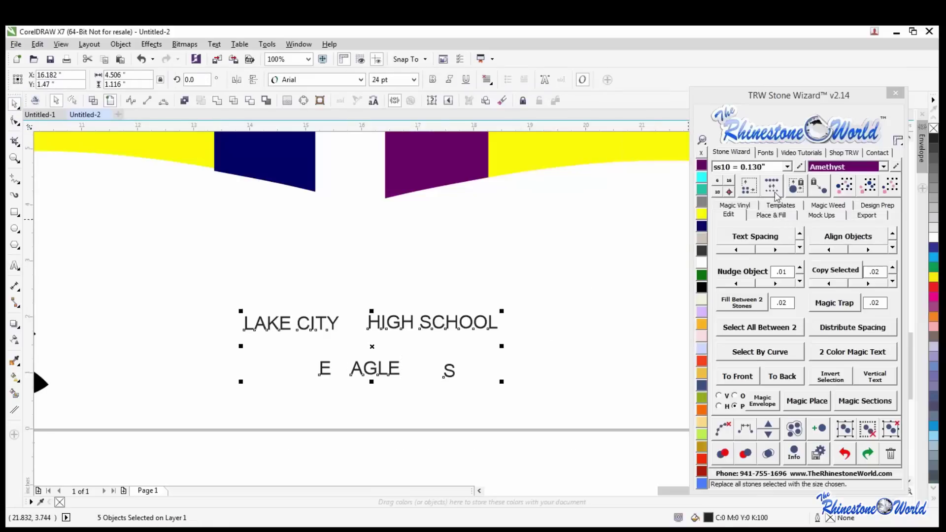
pyautogui.click(765, 152)
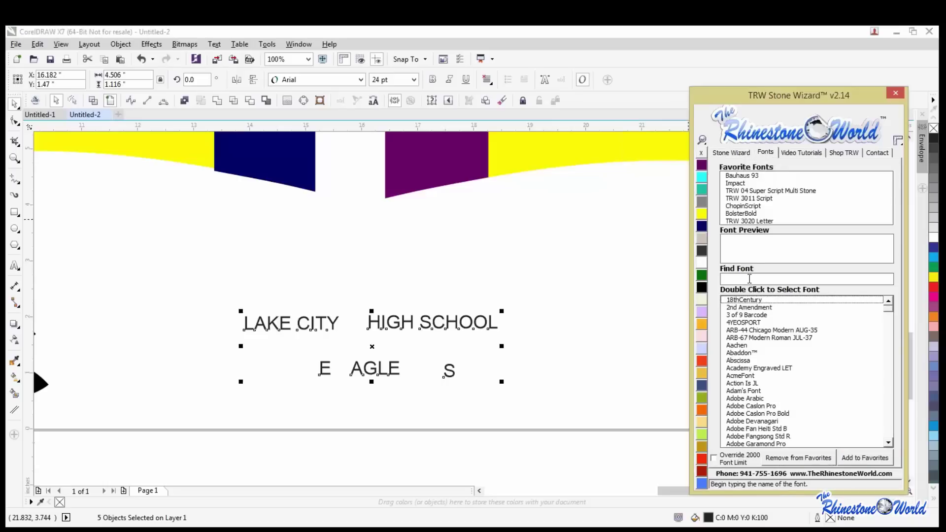
pyautogui.moveTo(541, 283); pyautogui.dragTo(196, 392)
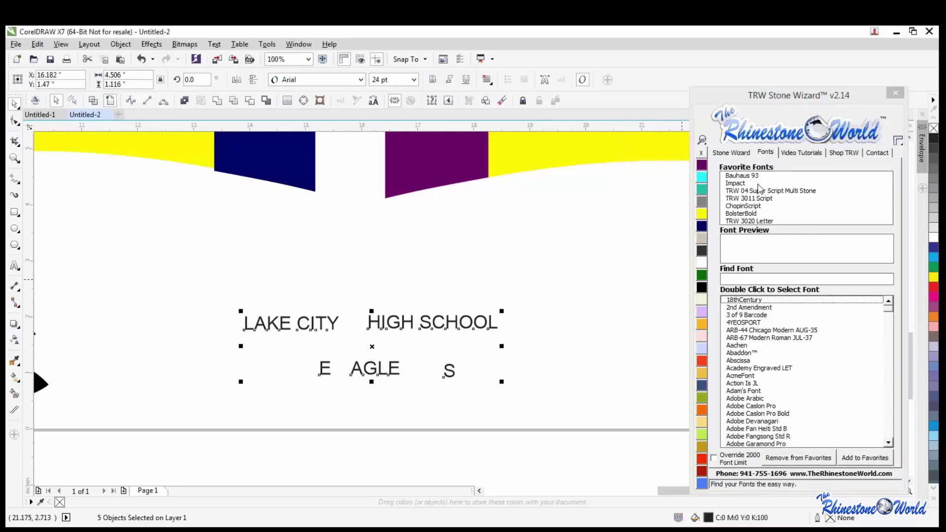
pyautogui.click(749, 279)
pyautogui.write('COL')
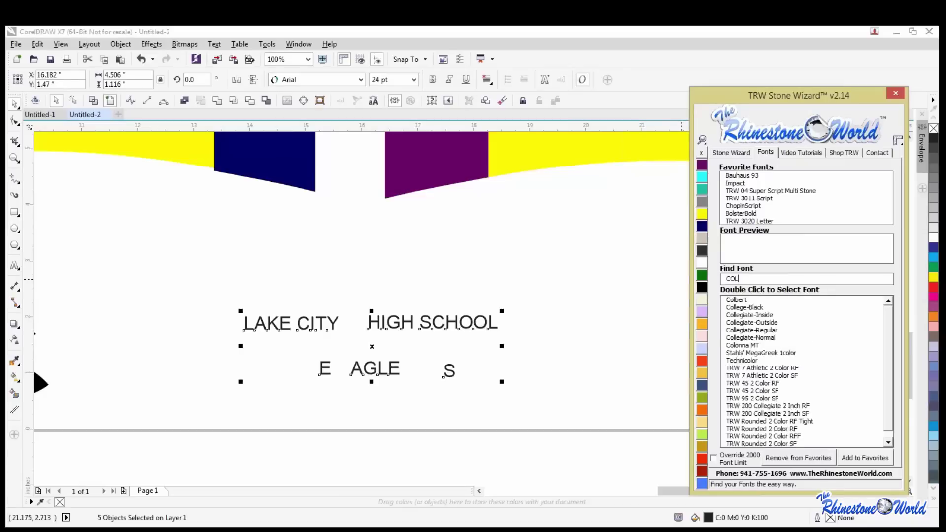
pyautogui.write('L')
pyautogui.doubleClick(749, 300)
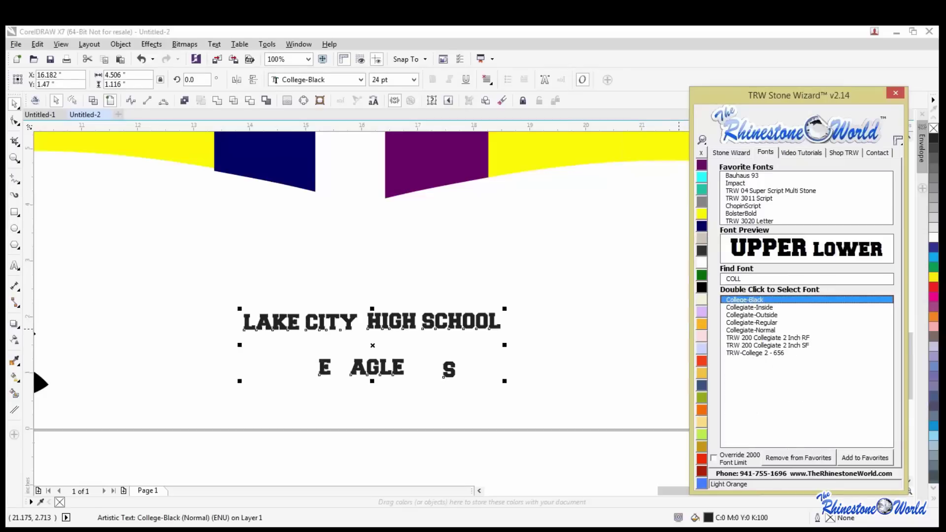
# Move LAKE CITY up clear of HIGH SCHOOL and color all the text pieces Jet Black.
pyautogui.click(359, 308)
pyautogui.moveTo(346, 325); pyautogui.dragTo(324, 294)
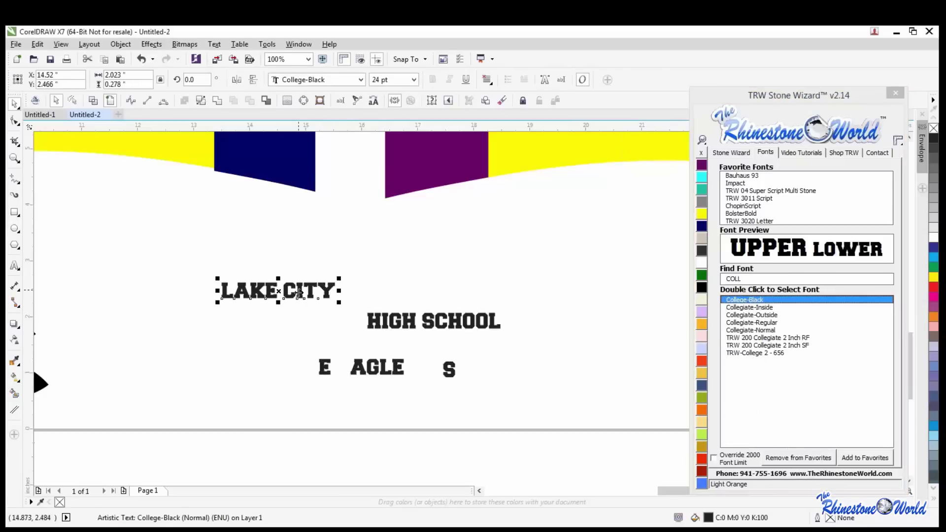
pyautogui.moveTo(510, 246); pyautogui.dragTo(180, 419)
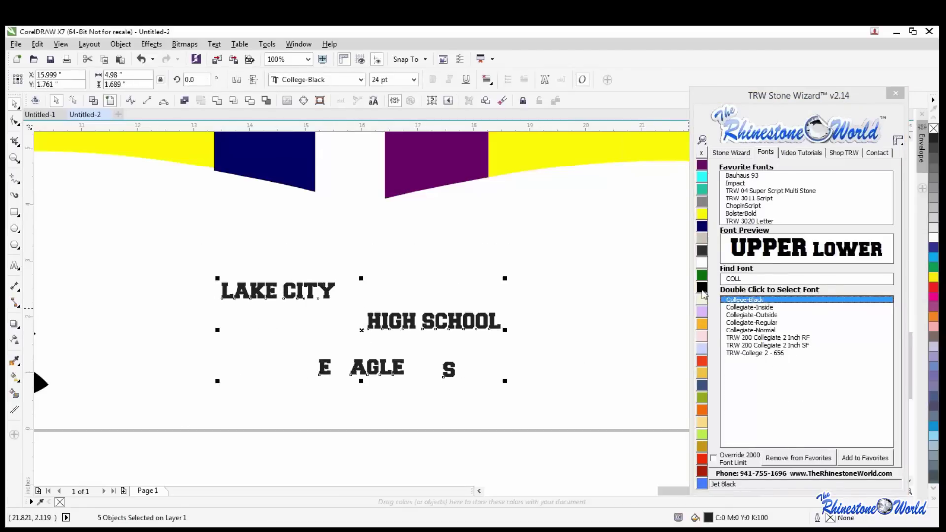
pyautogui.click(702, 290)
pyautogui.press('Escape')
# Try outlining LAKE CITY with an outside Island Fill, using 1 island and a contour spacing of 0.03.
pyautogui.scroll(2, 308, 294)
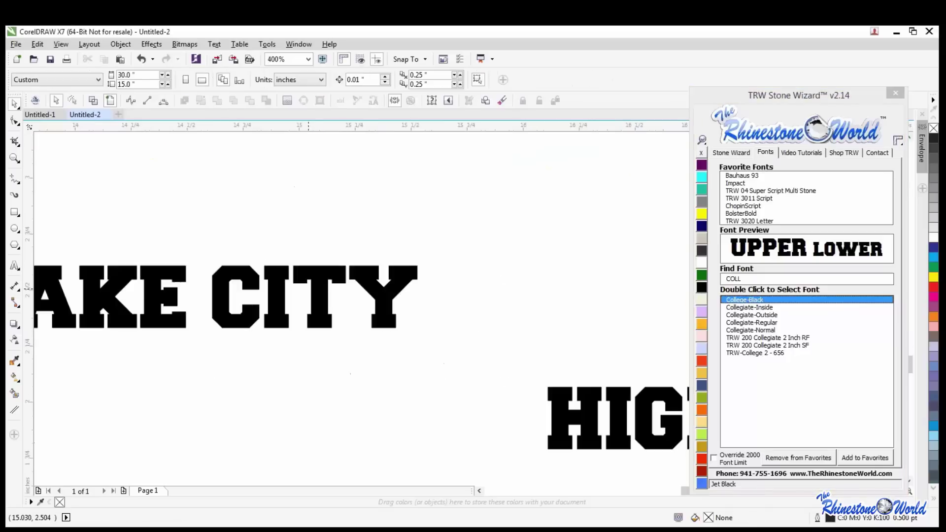
pyautogui.click(320, 292)
pyautogui.scroll(-1, 320, 292)
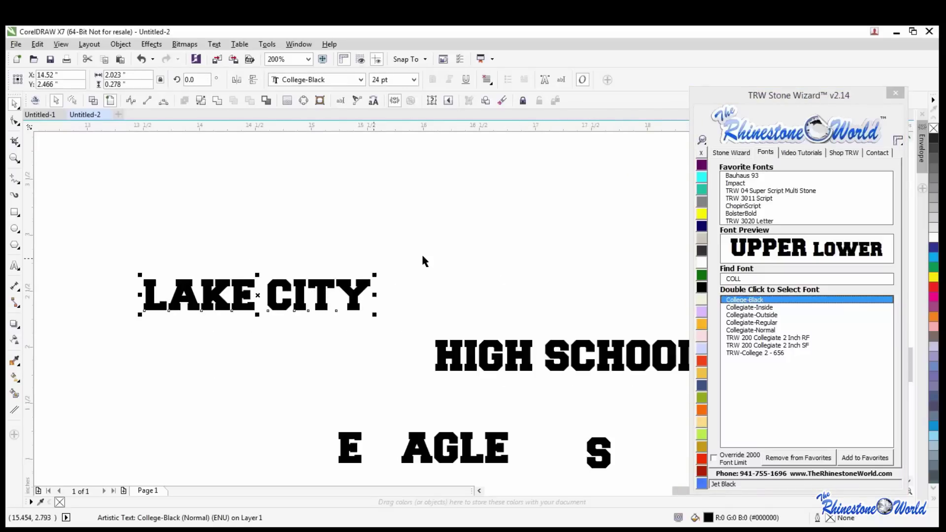
pyautogui.click(739, 154)
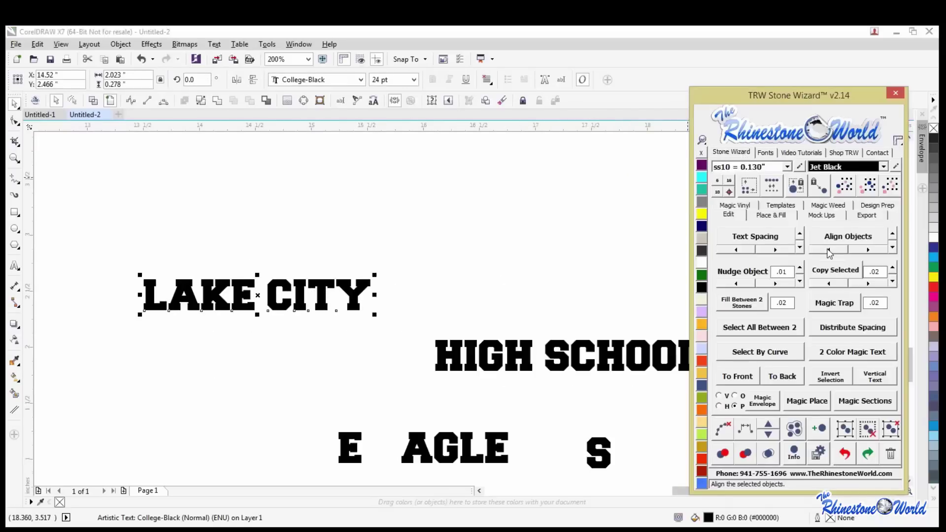
pyautogui.click(784, 217)
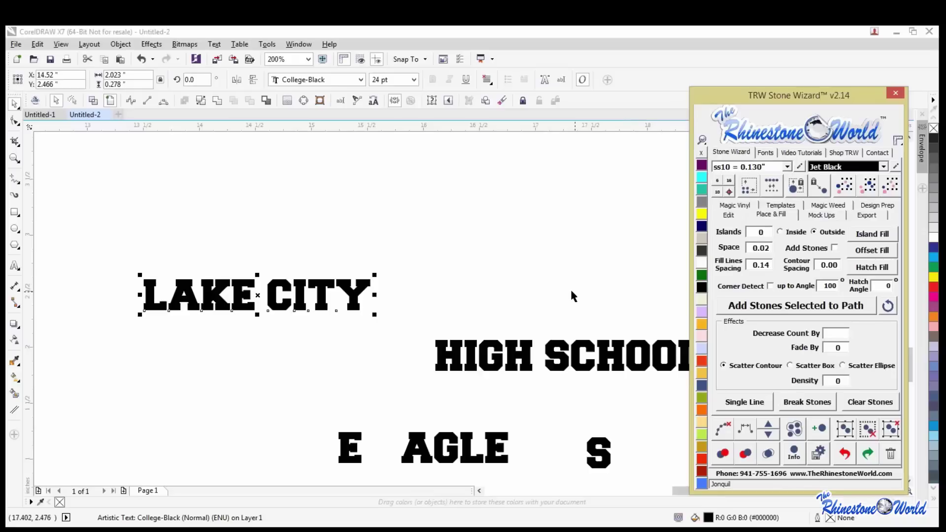
pyautogui.scroll(-1, 525, 271)
pyautogui.scroll(1, 440, 279)
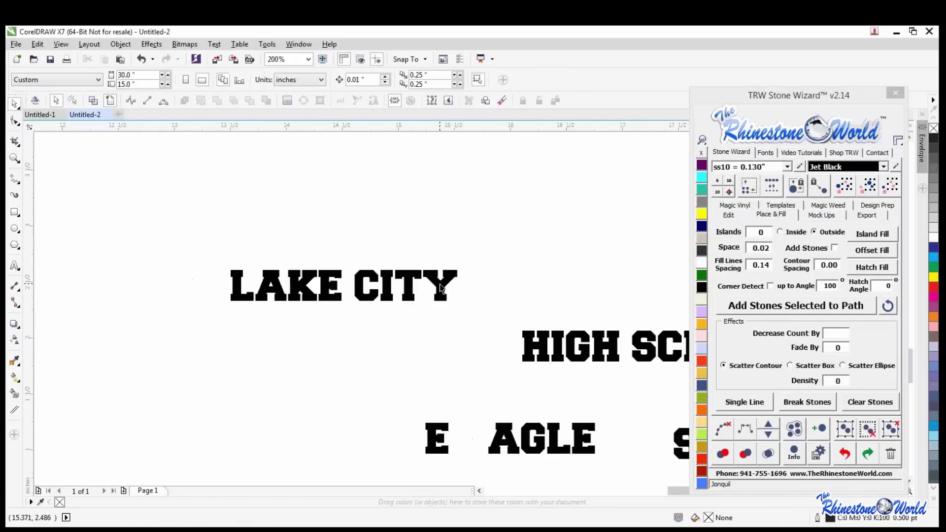
pyautogui.click(754, 232)
pyautogui.write('1')
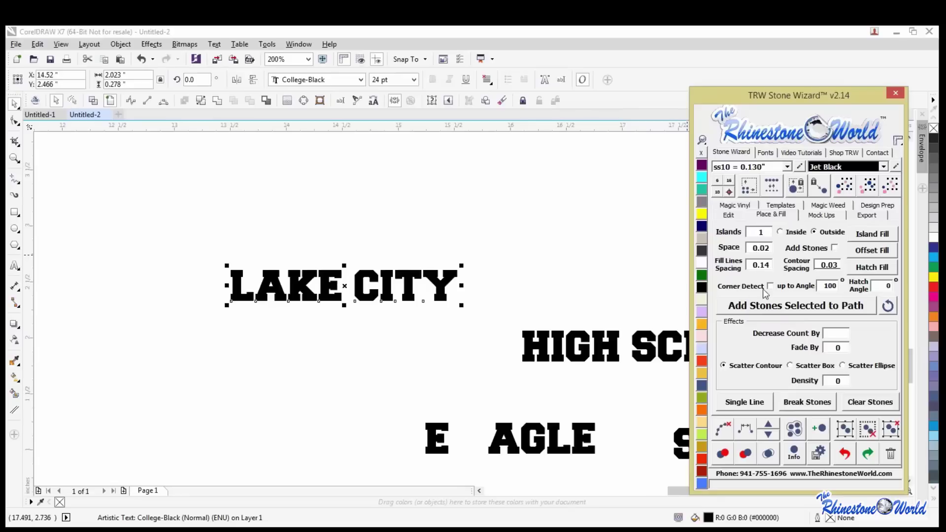
pyautogui.click(869, 234)
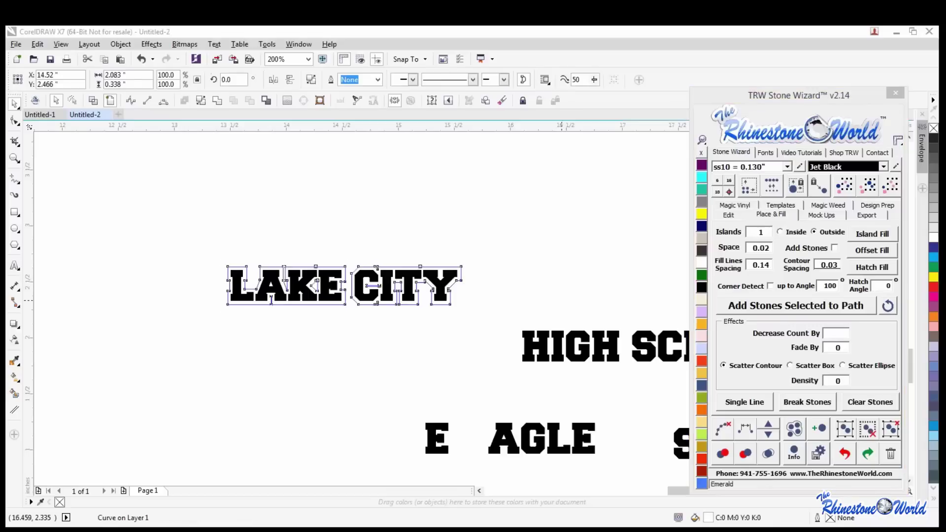
# Select all the text pieces and enlarge them proportionally to 39.813 pt.
pyautogui.scroll(-1, 503, 272)
pyautogui.moveTo(336, 231); pyautogui.dragTo(684, 436)
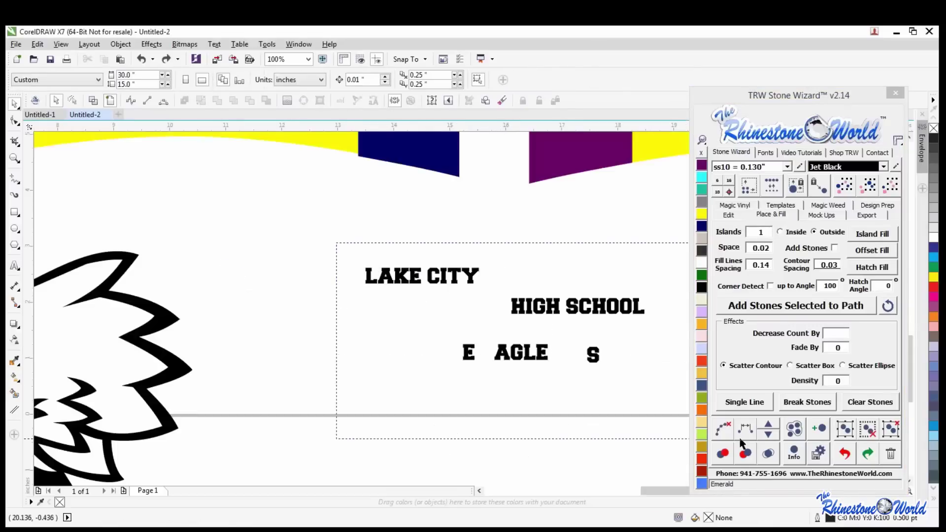
pyautogui.moveTo(362, 366); pyautogui.dragTo(228, 416)
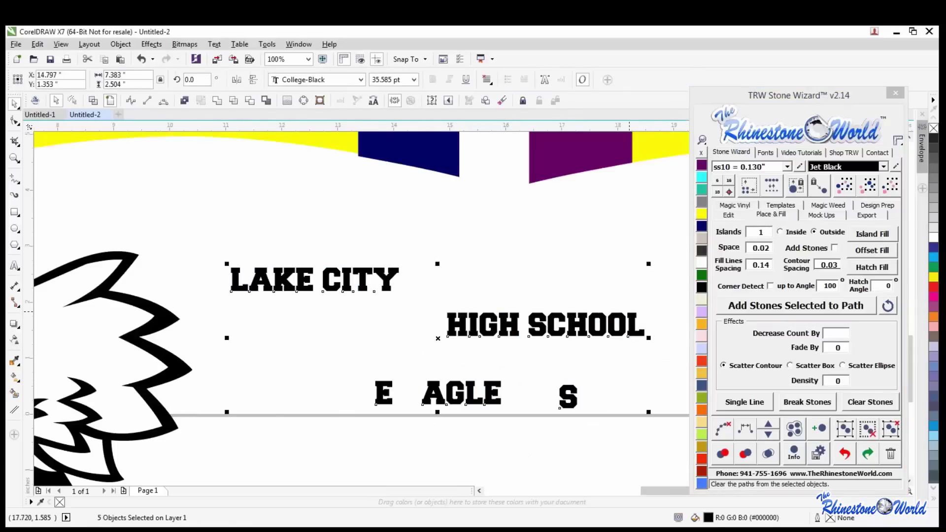
pyautogui.moveTo(648, 263); pyautogui.dragTo(699, 237)
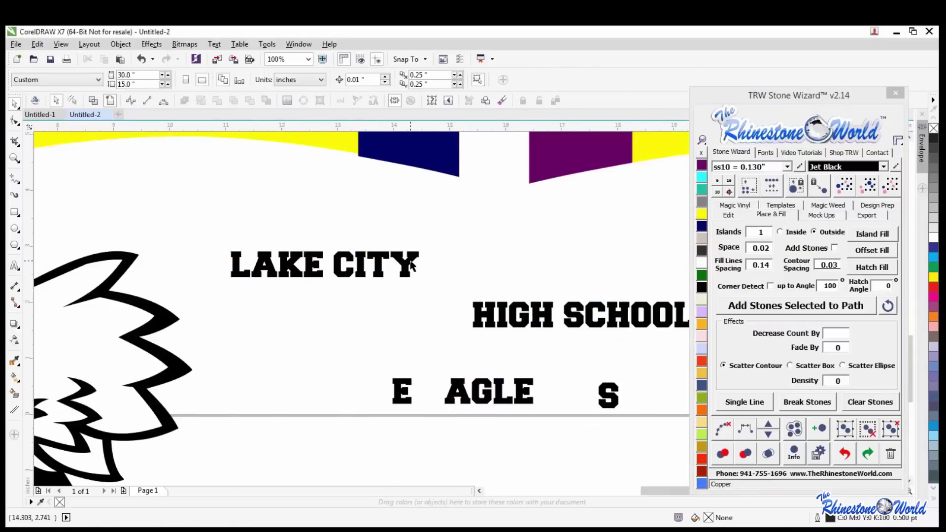
# Add two successive outside Island Fill contours around LAKE CITY, 1 island each at 0.03 contour spacing, and color the outer band Jet Black.
pyautogui.click(413, 266)
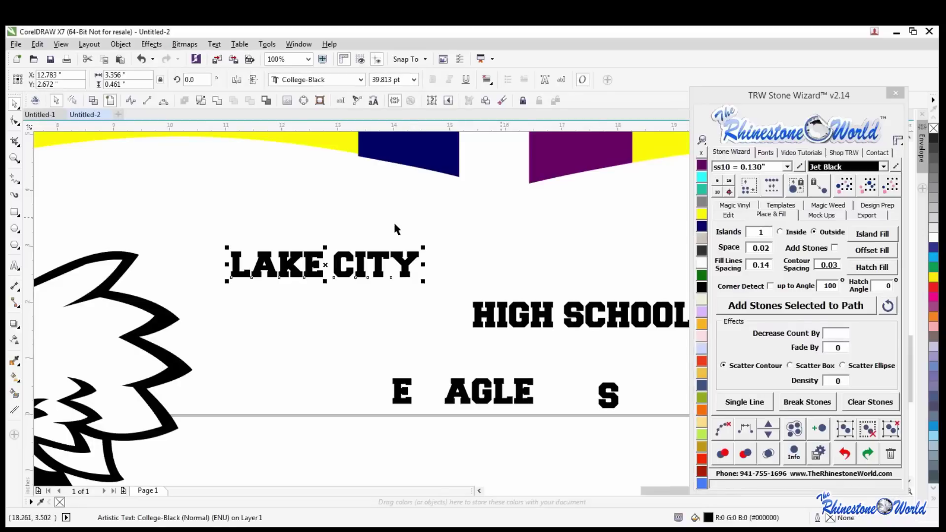
pyautogui.click(861, 240)
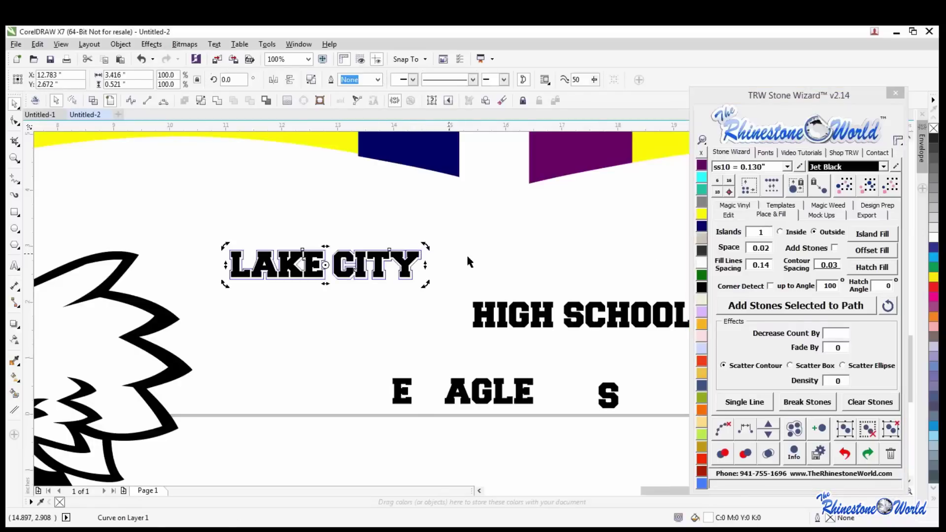
pyautogui.scroll(2, 424, 253)
pyautogui.click(416, 257)
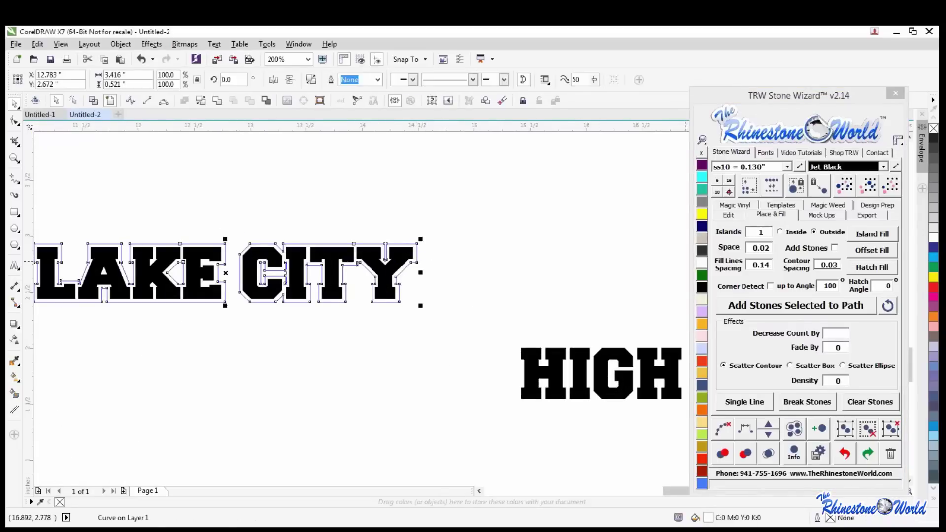
pyautogui.click(857, 239)
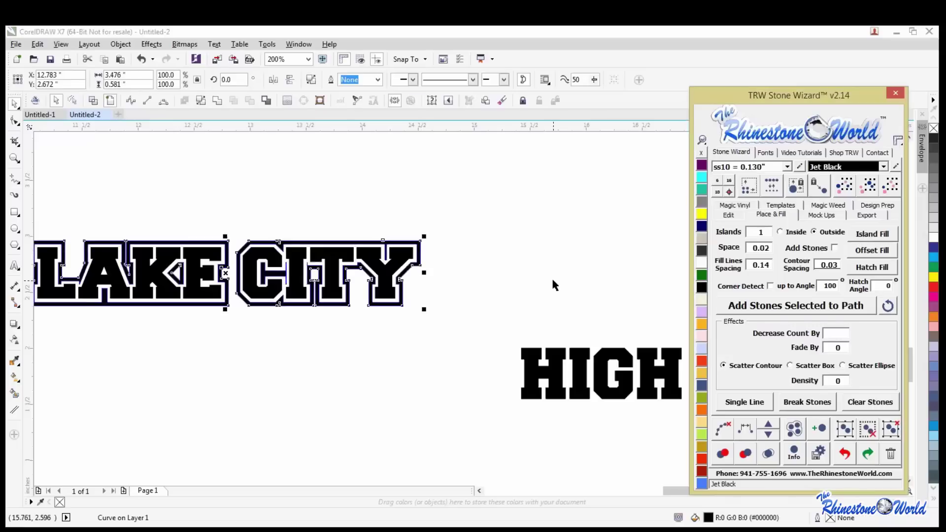
# Select LAKE CITY with its contours and remove their outline color.
pyautogui.scroll(-2, 451, 279)
pyautogui.scroll(4, 354, 283)
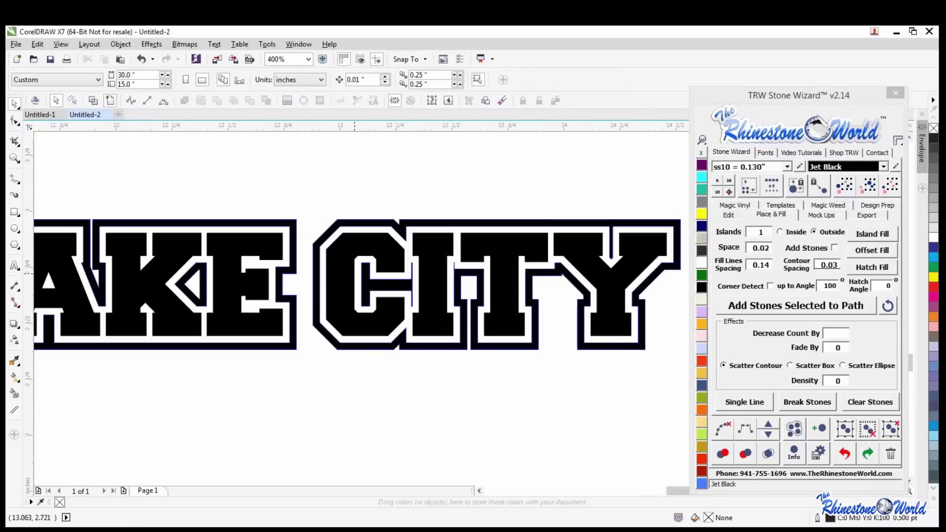
pyautogui.scroll(-1, 355, 279)
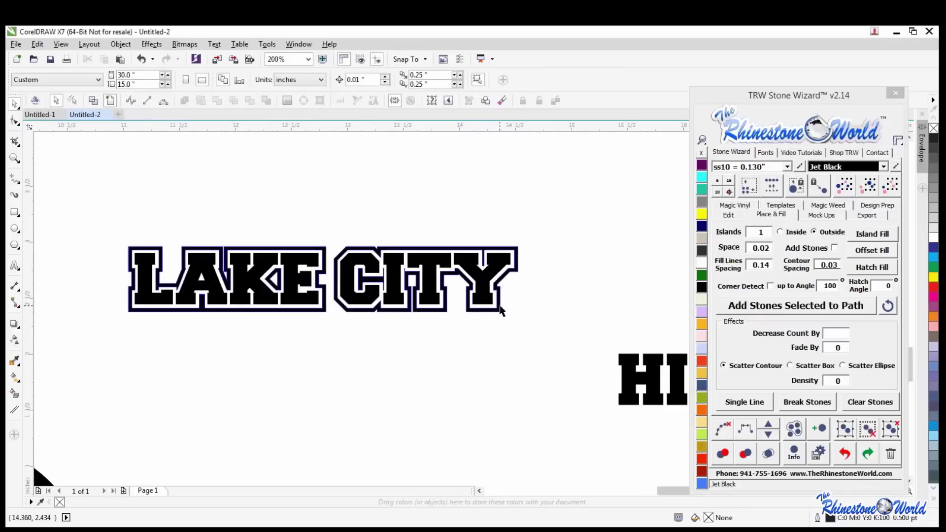
pyautogui.scroll(-1, 492, 336)
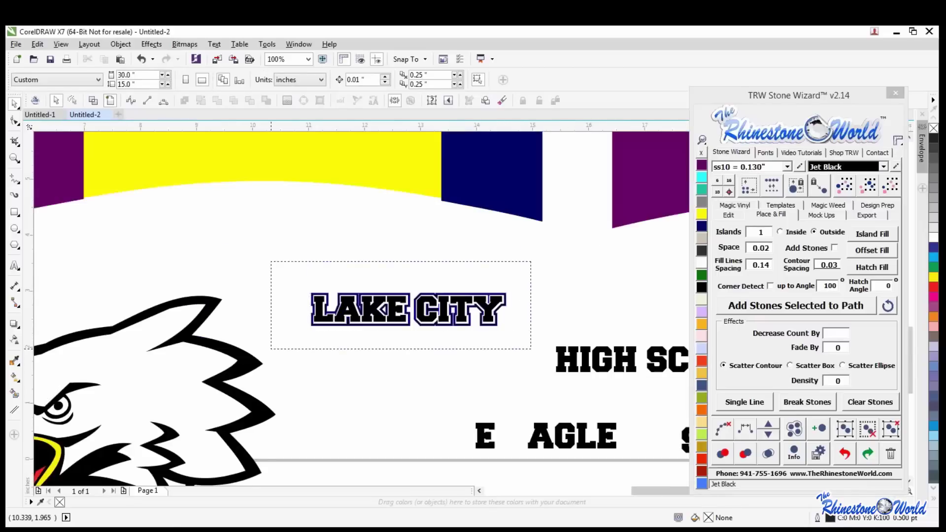
pyautogui.moveTo(530, 349); pyautogui.dragTo(271, 262)
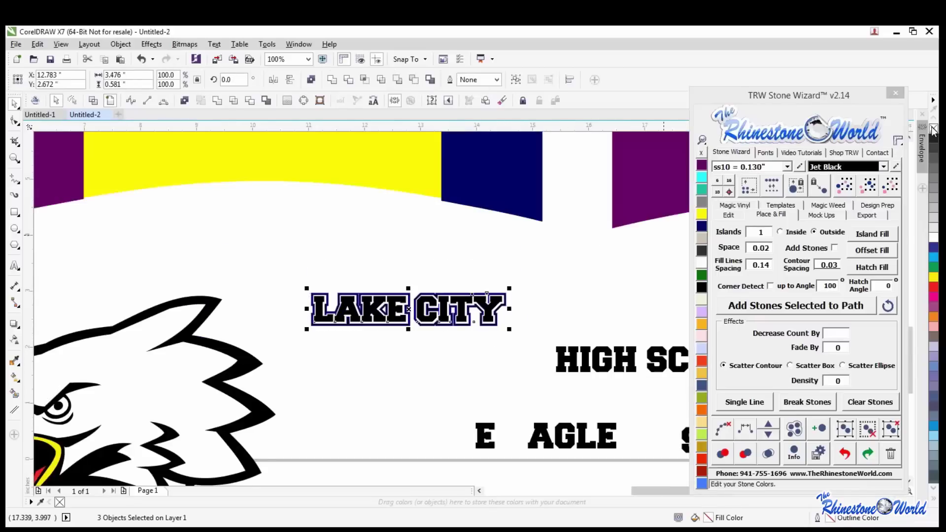
pyautogui.click(626, 286)
# Group the LAKE CITY text with its contours and move the group slightly closer to the large eagle head.
pyautogui.scroll(2, 494, 265)
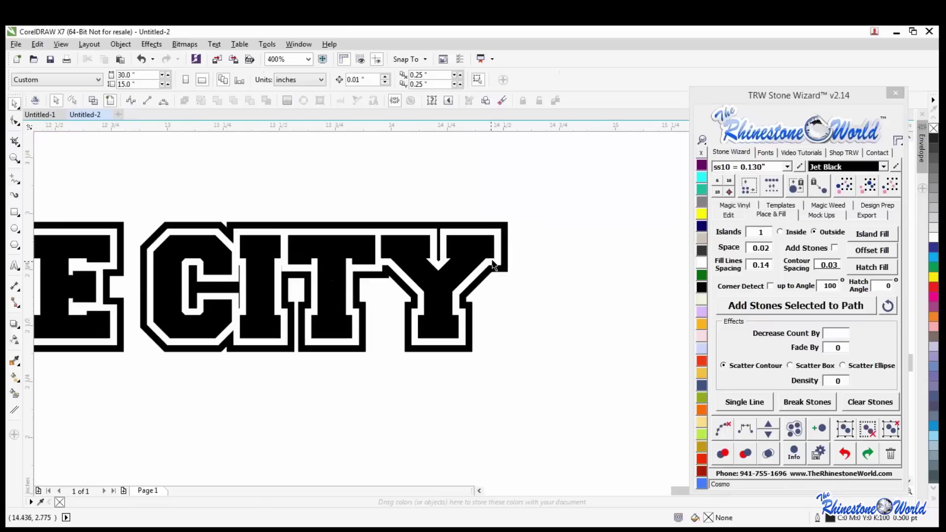
pyautogui.scroll(1, 505, 254)
pyautogui.scroll(-1, 497, 258)
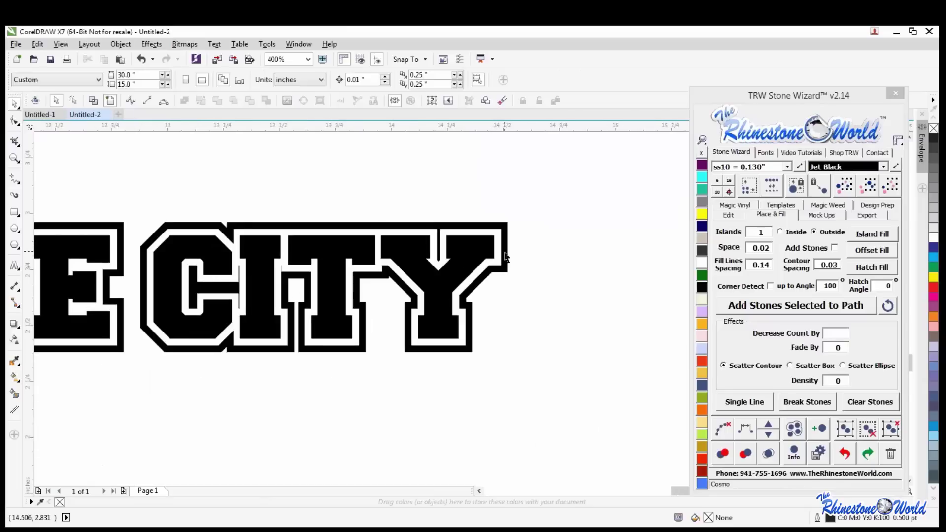
pyautogui.scroll(1, 490, 260)
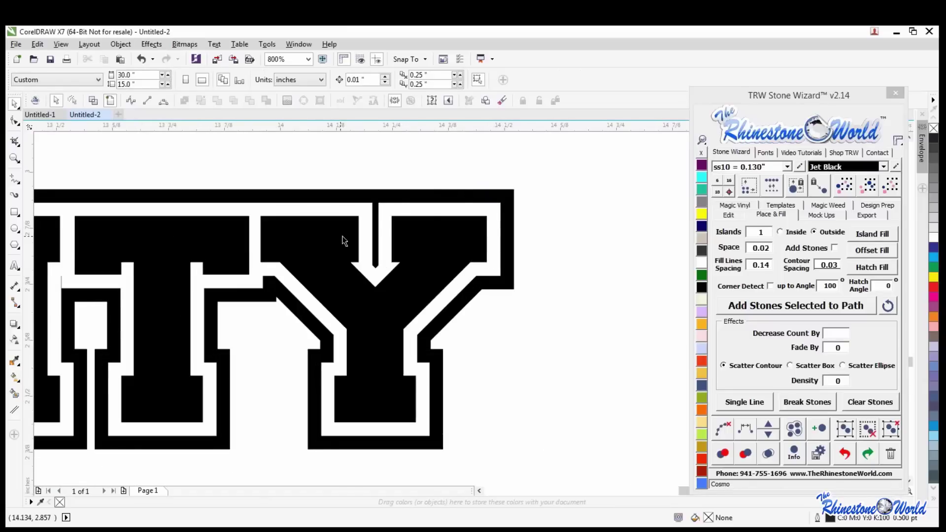
pyautogui.scroll(-2, 582, 273)
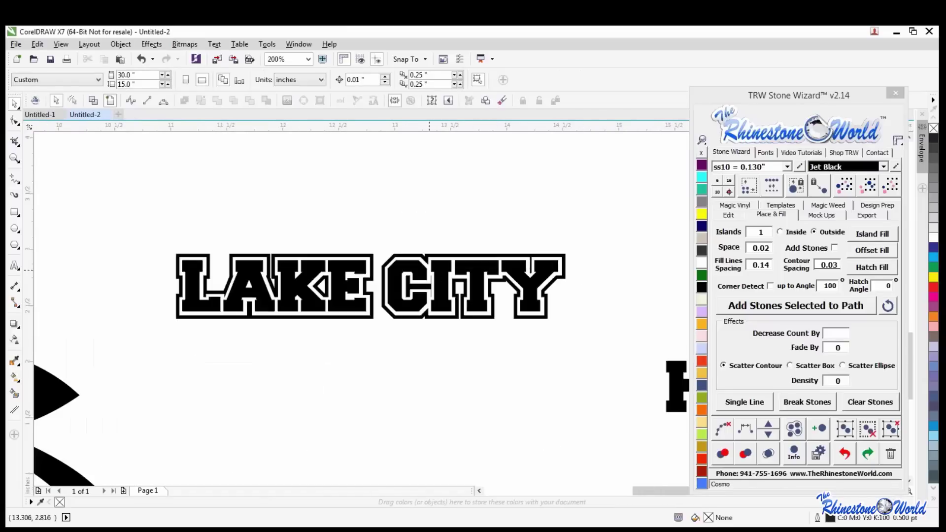
pyautogui.scroll(-2, 472, 262)
pyautogui.moveTo(383, 286); pyautogui.dragTo(363, 290)
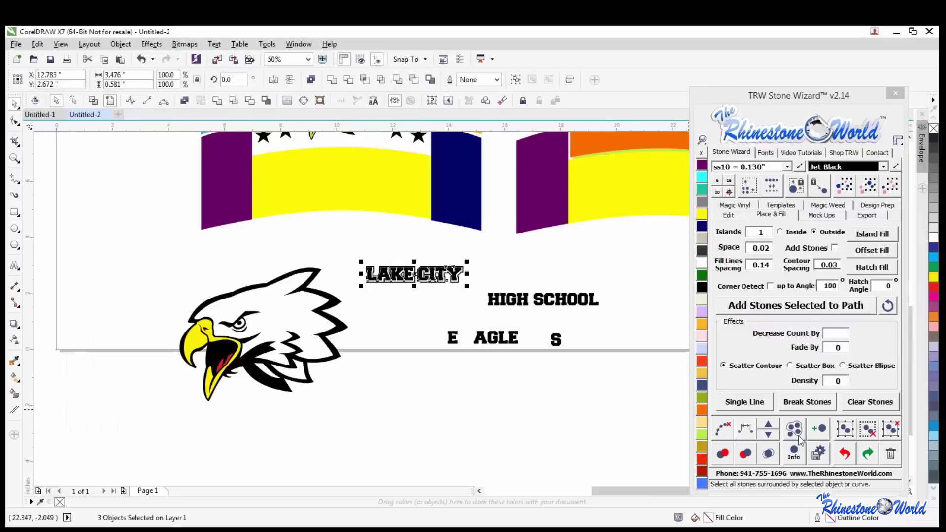
pyautogui.click(846, 431)
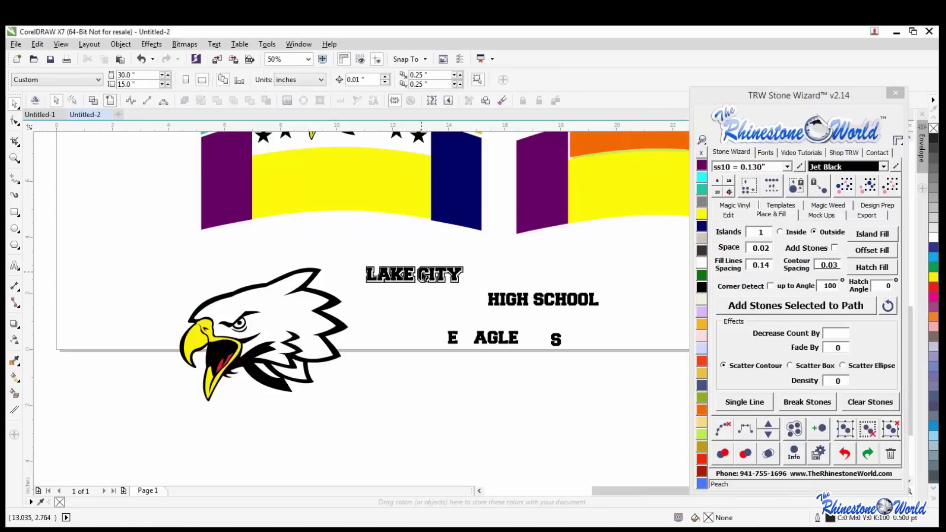
pyautogui.moveTo(454, 272); pyautogui.dragTo(440, 285)
# Fit the LAKE CITY group into the curved teal shape beside the template's eagle using Magic Envelope.
pyautogui.scroll(-2, 440, 286)
pyautogui.scroll(2, 451, 197)
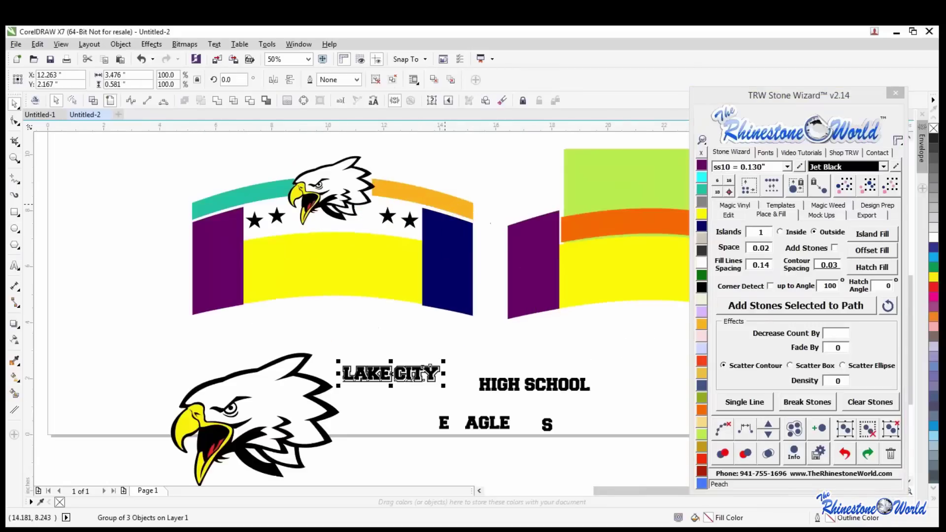
pyautogui.click(243, 197)
pyautogui.keyDown('shift'); pyautogui.click(419, 372); pyautogui.keyUp('shift')
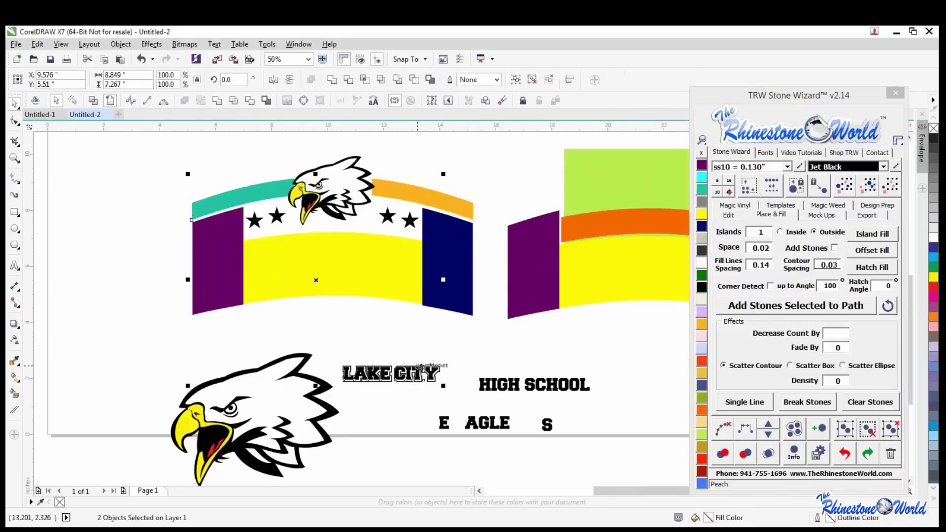
pyautogui.click(735, 214)
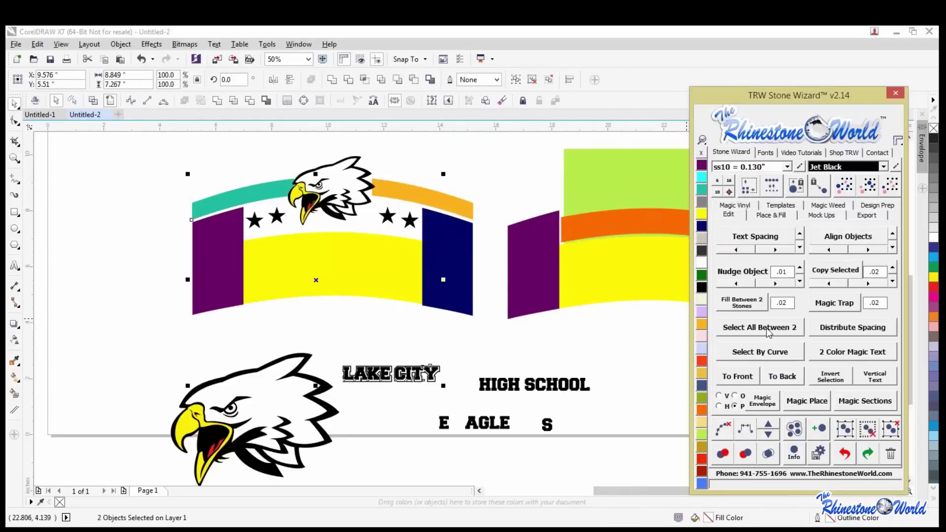
pyautogui.click(762, 402)
pyautogui.scroll(2, 240, 188)
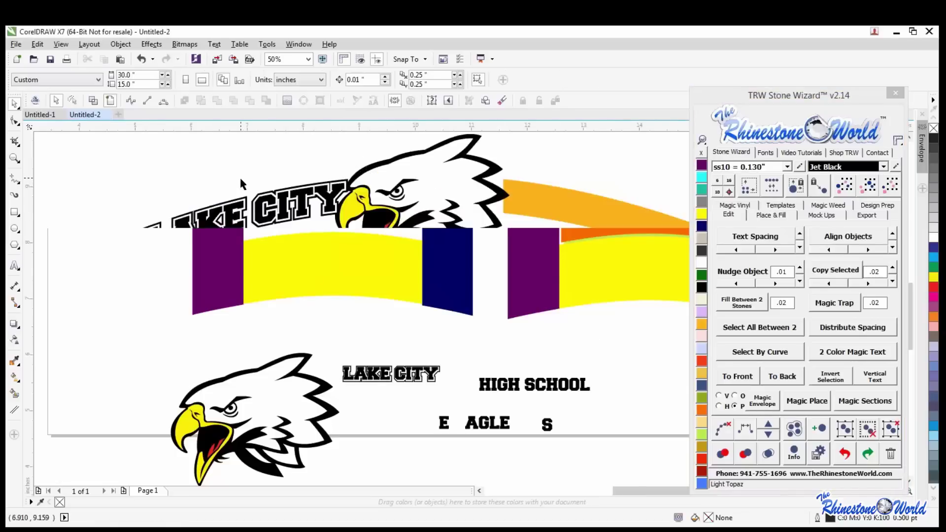
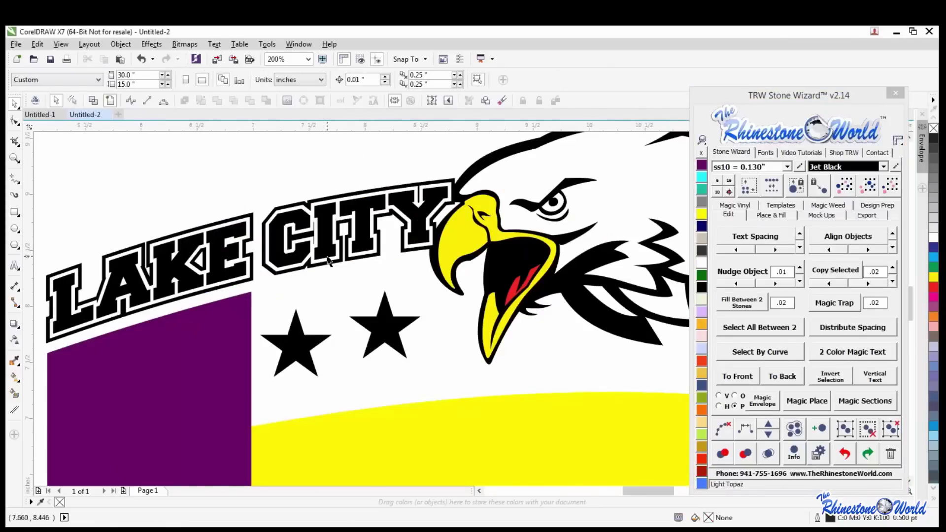
pyautogui.scroll(-1, 328, 260)
pyautogui.scroll(-1, 317, 237)
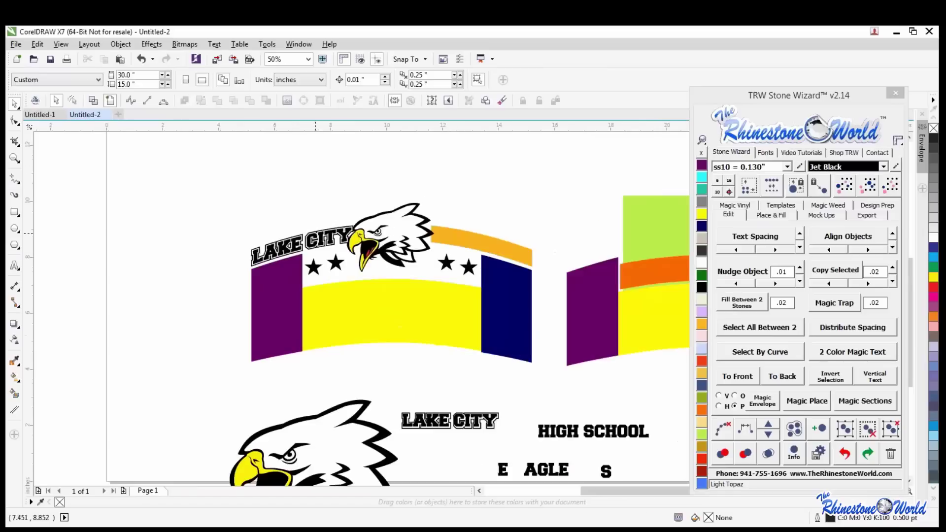
pyautogui.scroll(-1, 413, 321)
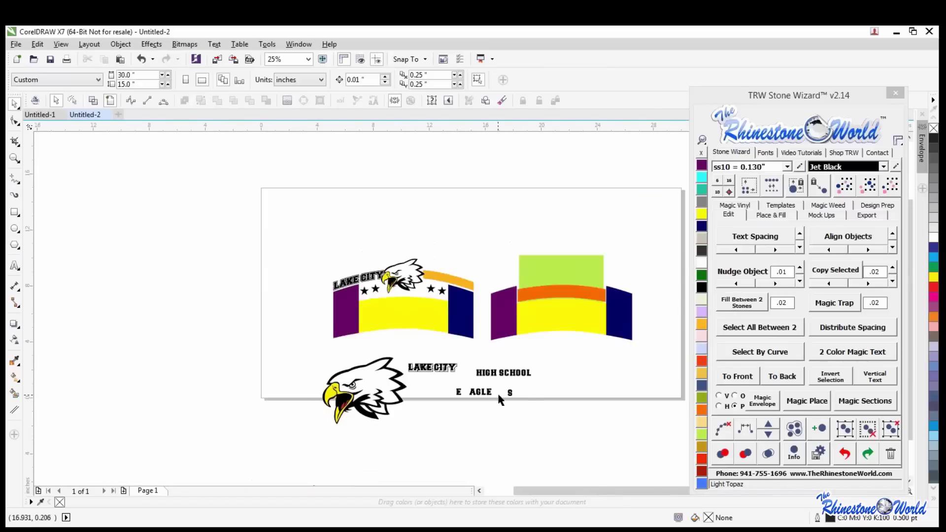
pyautogui.scroll(1, 501, 395)
pyautogui.moveTo(532, 359); pyautogui.dragTo(570, 329)
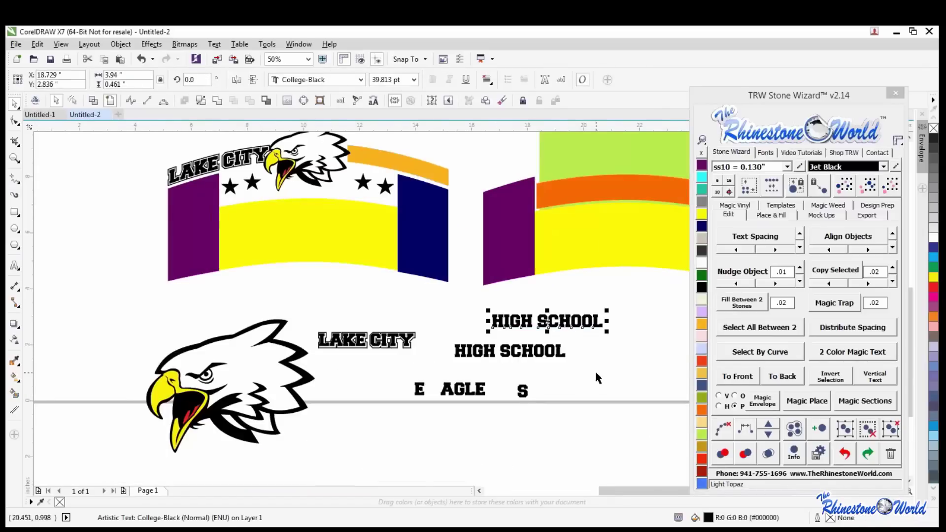
pyautogui.press('Delete')
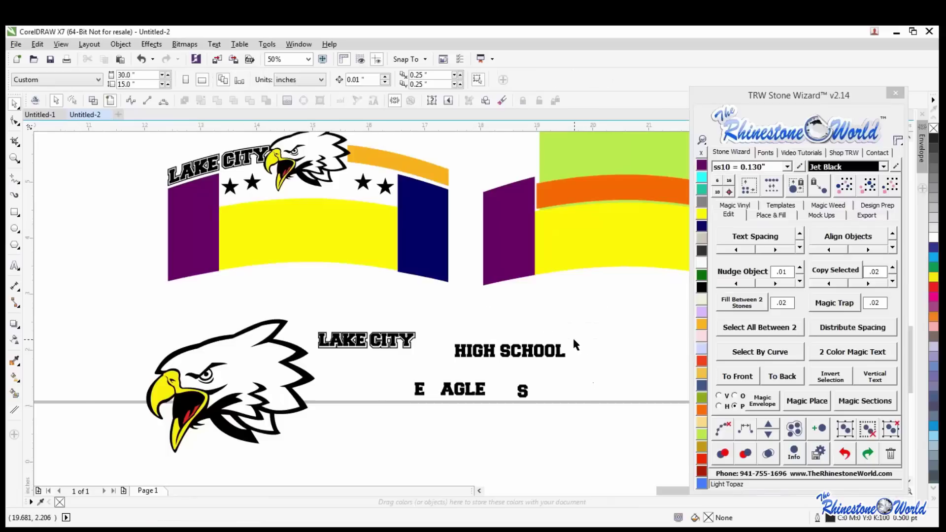
# Add an outside Island Fill contour around HIGH SCHOOL with 1 island and a contour spacing of 0.03.
pyautogui.scroll(1, 572, 336)
pyautogui.click(549, 370)
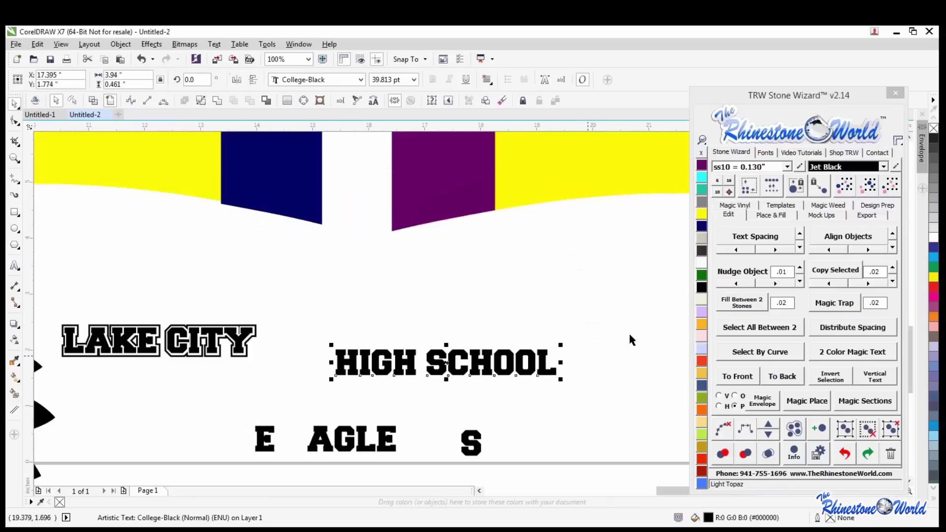
pyautogui.click(780, 215)
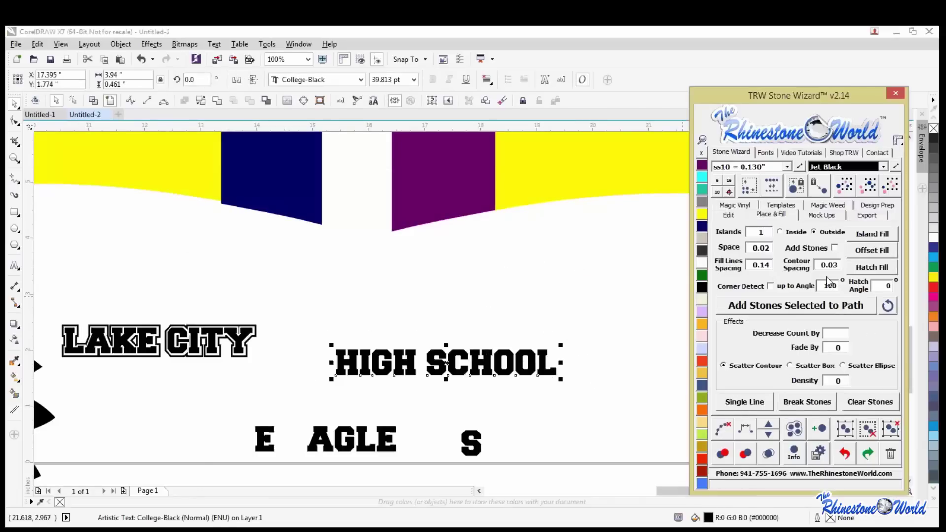
pyautogui.click(868, 238)
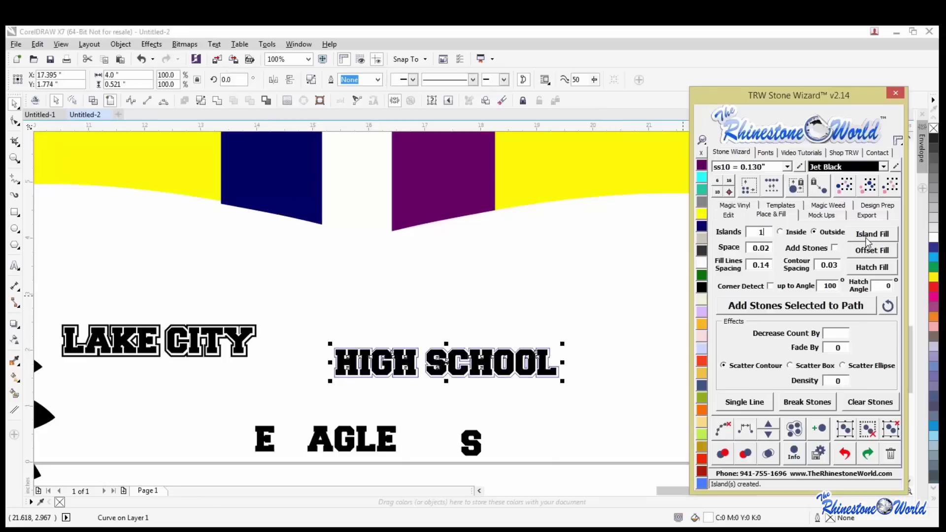
# Add a second outside Island Fill contour around HIGH SCHOOL's first contour and color the outer band Jet Black.
pyautogui.click(629, 331)
pyautogui.scroll(3, 542, 377)
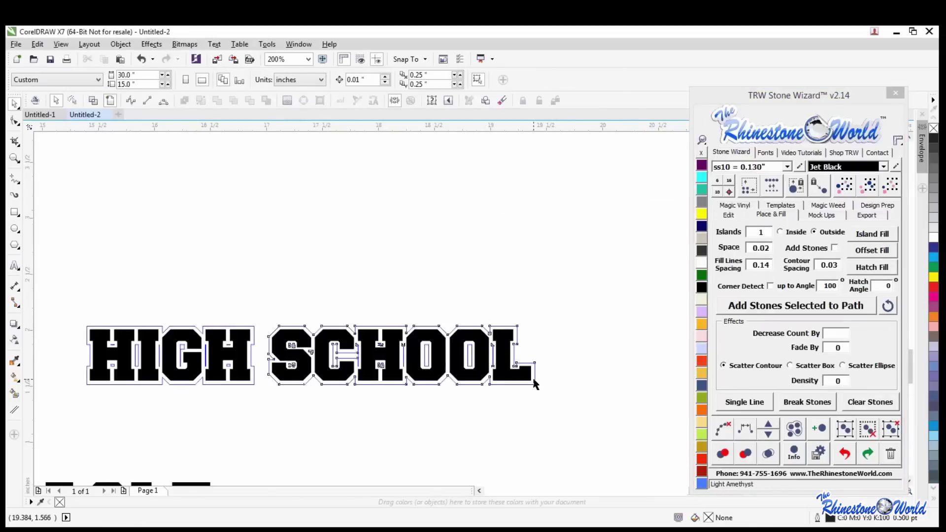
pyautogui.click(535, 384)
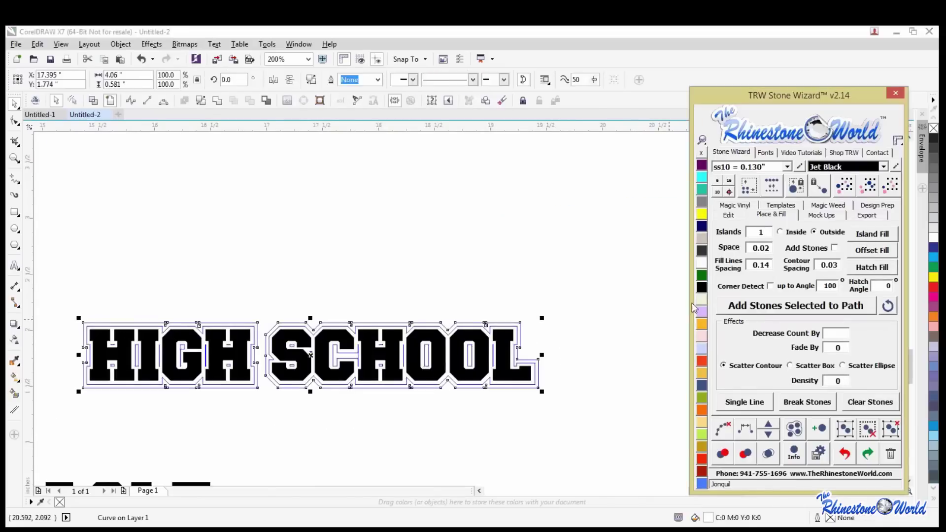
pyautogui.click(538, 364)
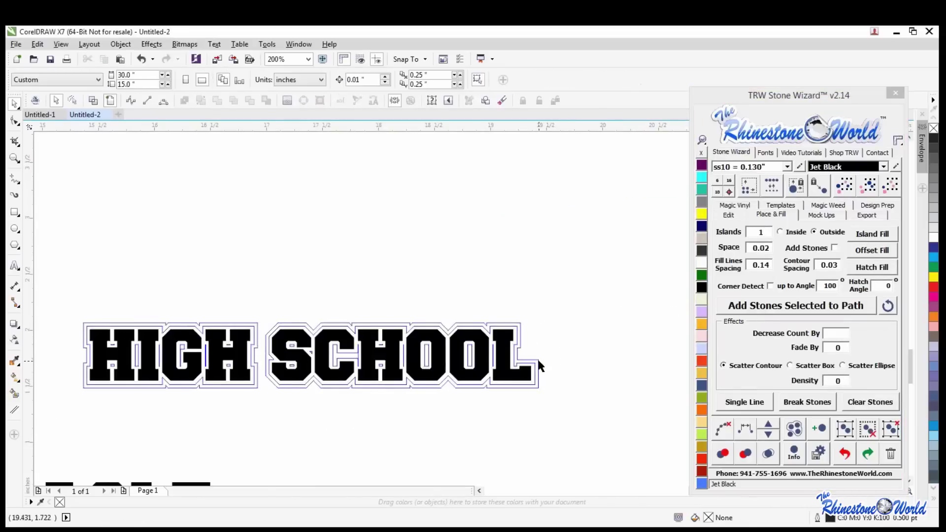
pyautogui.click(537, 357)
pyautogui.click(701, 287)
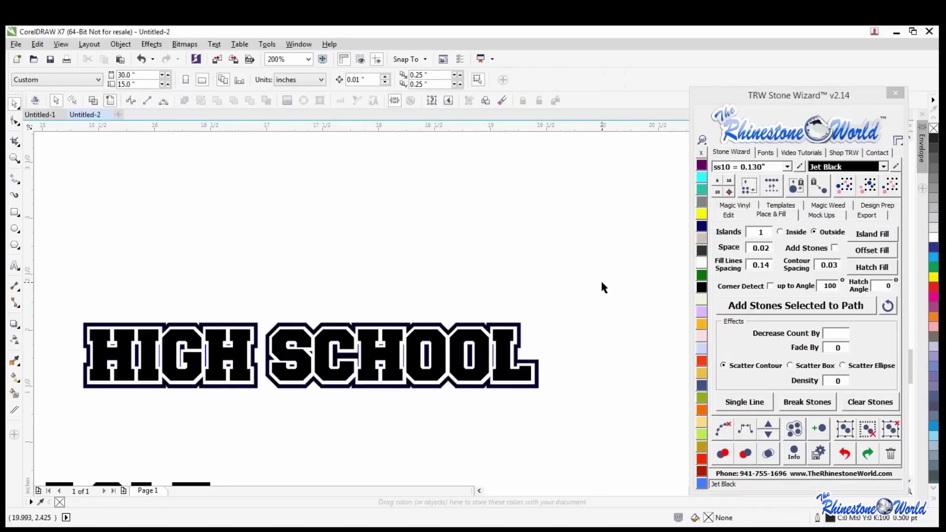
# Select HIGH SCHOOL with its contours and remove their outline color.
pyautogui.moveTo(601, 282); pyautogui.dragTo(42, 407)
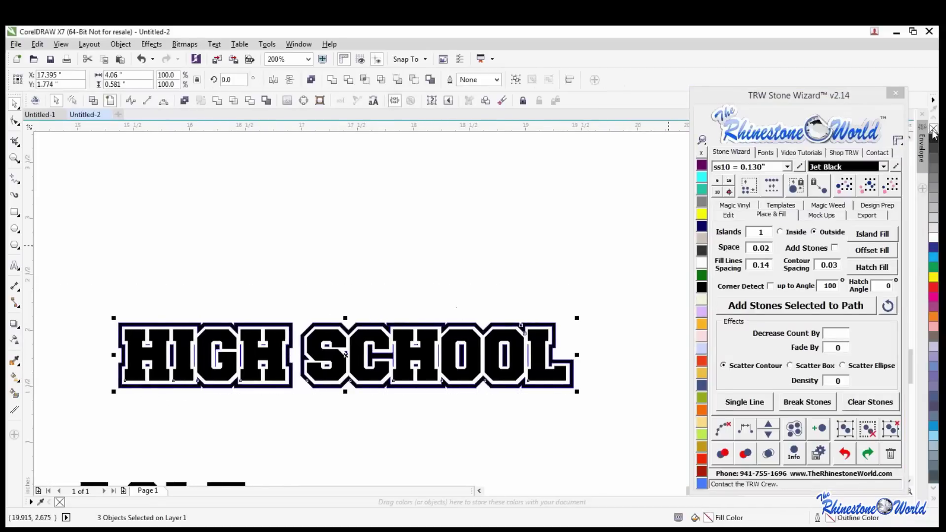
pyautogui.click(621, 236)
pyautogui.scroll(-3, 621, 236)
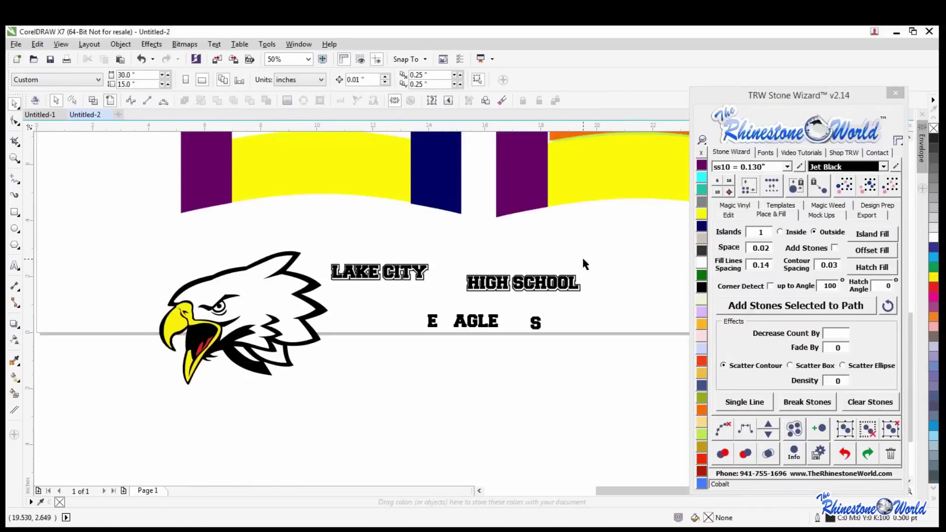
# Group the HIGH SCHOOL text with its two contours.
pyautogui.scroll(-3, 592, 199)
pyautogui.scroll(1, 584, 305)
pyautogui.moveTo(583, 322); pyautogui.dragTo(511, 339)
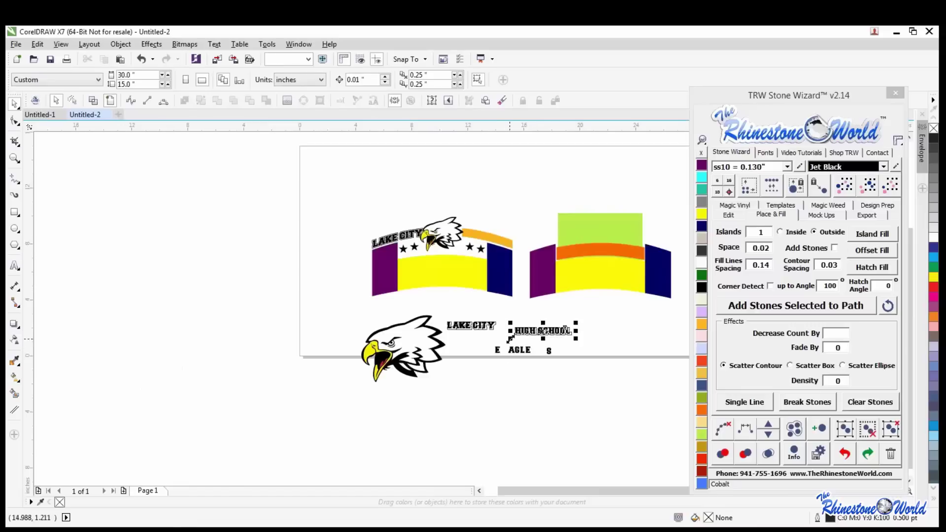
pyautogui.hotkey('ctrl', 'g')
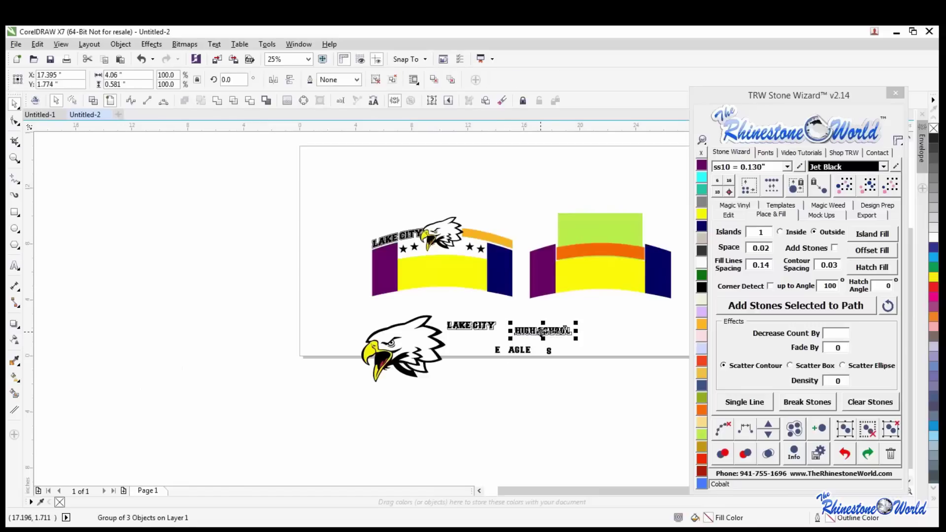
pyautogui.scroll(1, 564, 329)
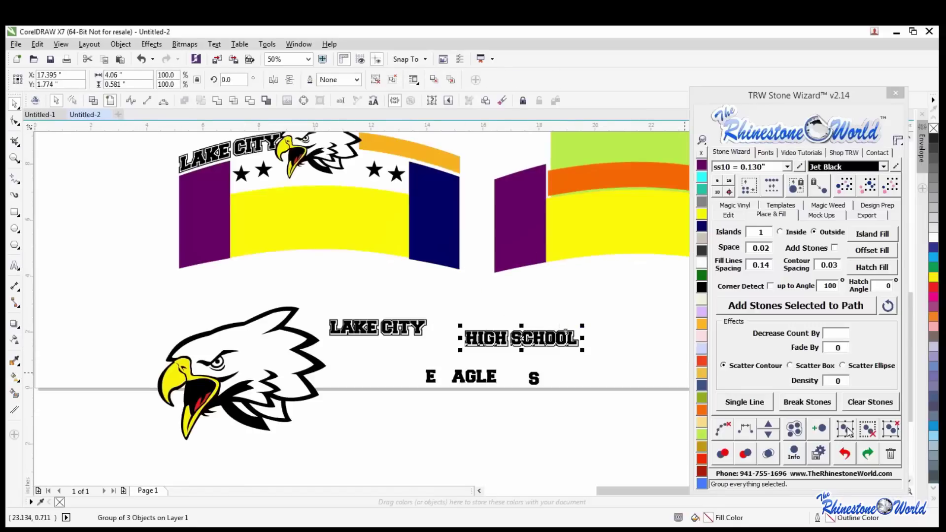
# Fit the HIGH SCHOOL group into the curved orange shape beside the template's eagle using Magic Envelope.
pyautogui.click(635, 344)
pyautogui.click(453, 165)
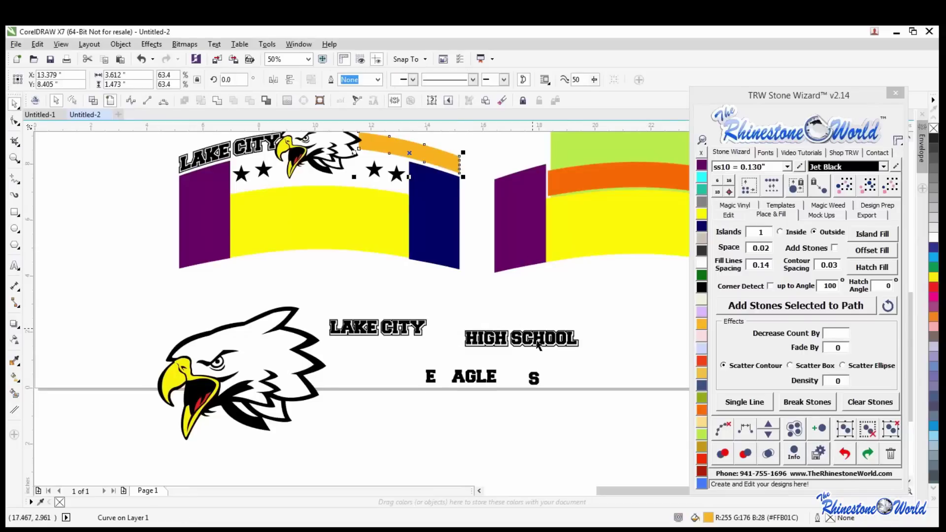
pyautogui.keyDown('shift'); pyautogui.click(538, 345); pyautogui.keyUp('shift')
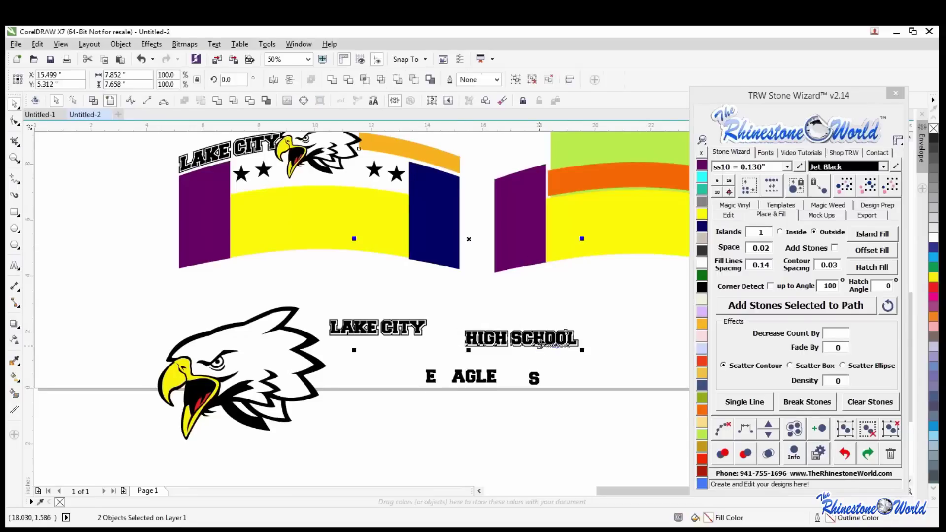
pyautogui.click(729, 215)
pyautogui.click(765, 404)
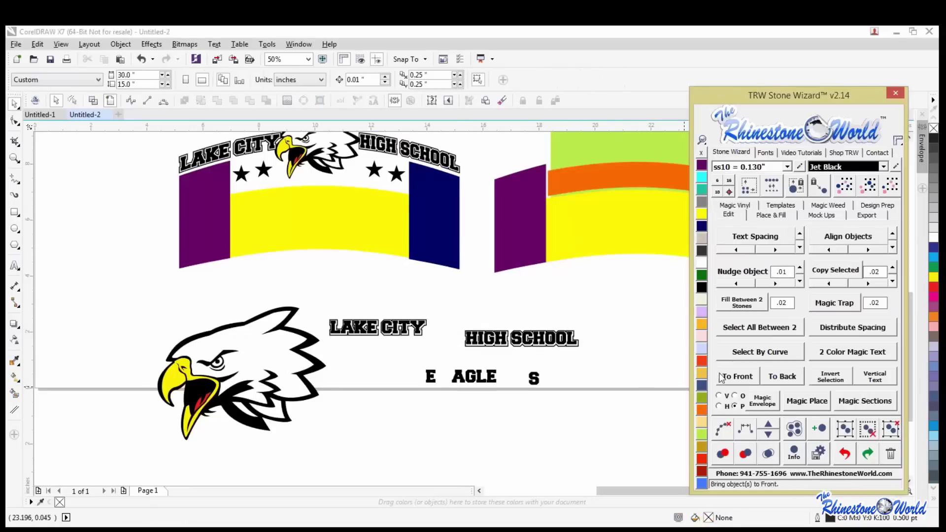
pyautogui.click(641, 332)
pyautogui.scroll(-2, 555, 299)
pyautogui.scroll(4, 463, 252)
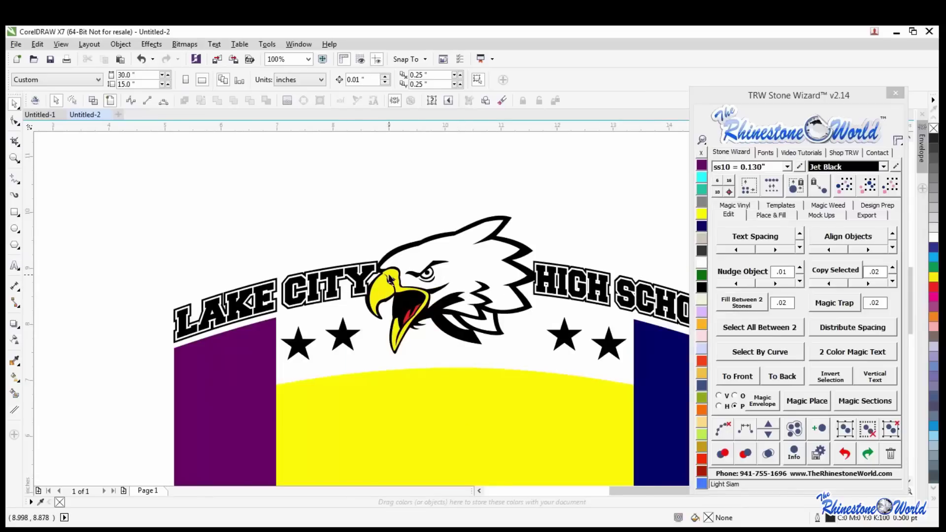
pyautogui.scroll(-1, 474, 279)
pyautogui.scroll(2, 548, 294)
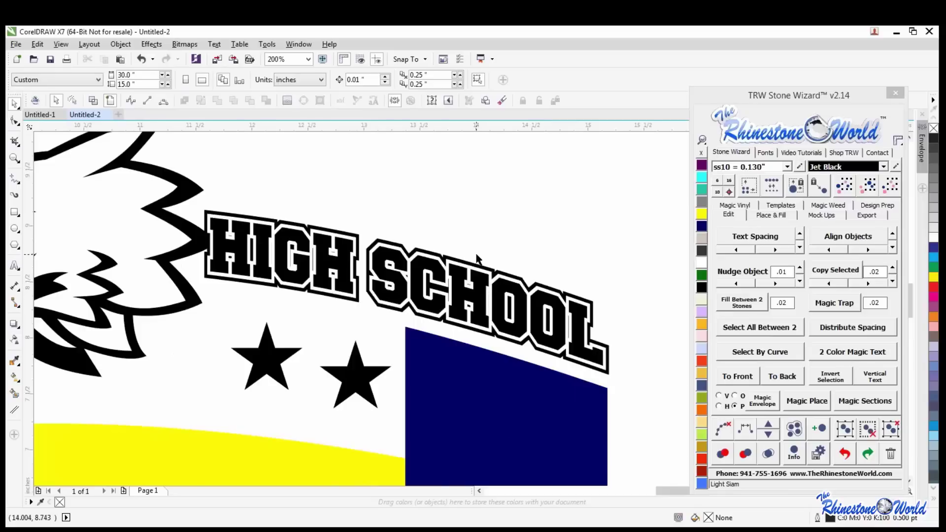
# Add an outside Island Fill contour around the E, AGLE and S texts with 1 island and a contour spacing of 0.03.
pyautogui.scroll(-3, 477, 257)
pyautogui.scroll(2, 483, 372)
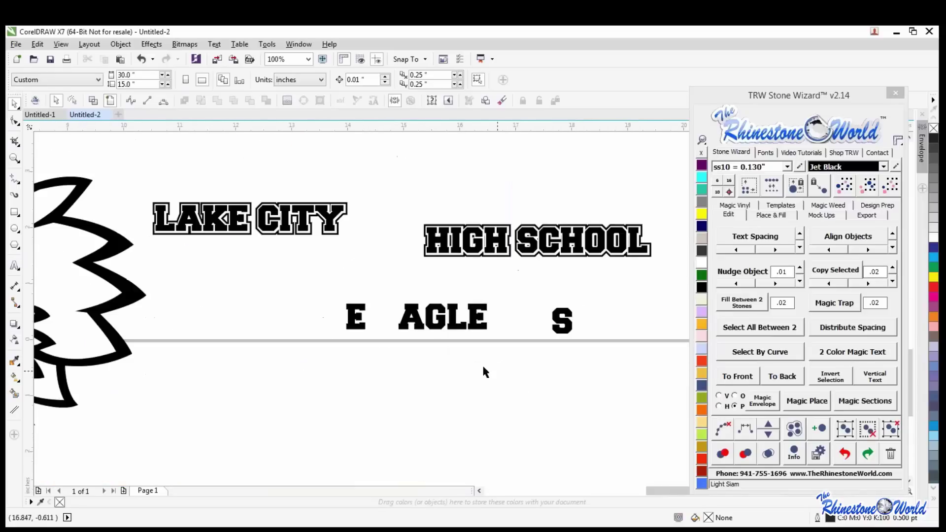
pyautogui.click(356, 317)
pyautogui.scroll(1, 359, 316)
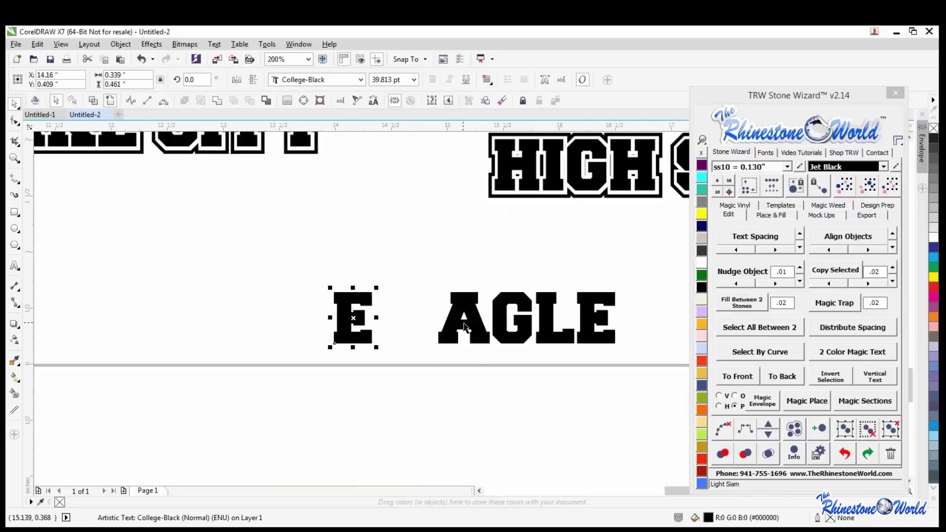
pyautogui.keyDown('shift'); pyautogui.click(465, 328); pyautogui.keyUp('shift')
pyautogui.scroll(-1, 465, 328)
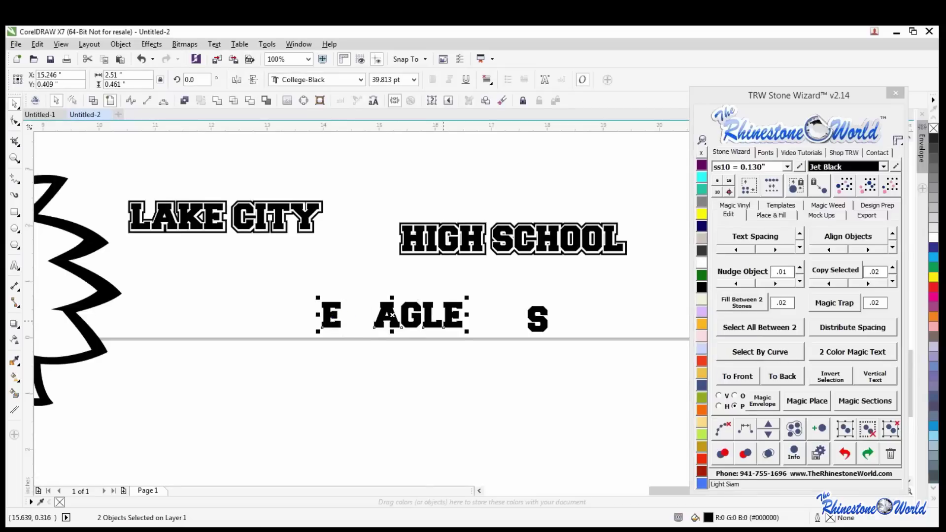
pyautogui.keyDown('shift'); pyautogui.click(541, 329); pyautogui.keyUp('shift')
pyautogui.click(771, 215)
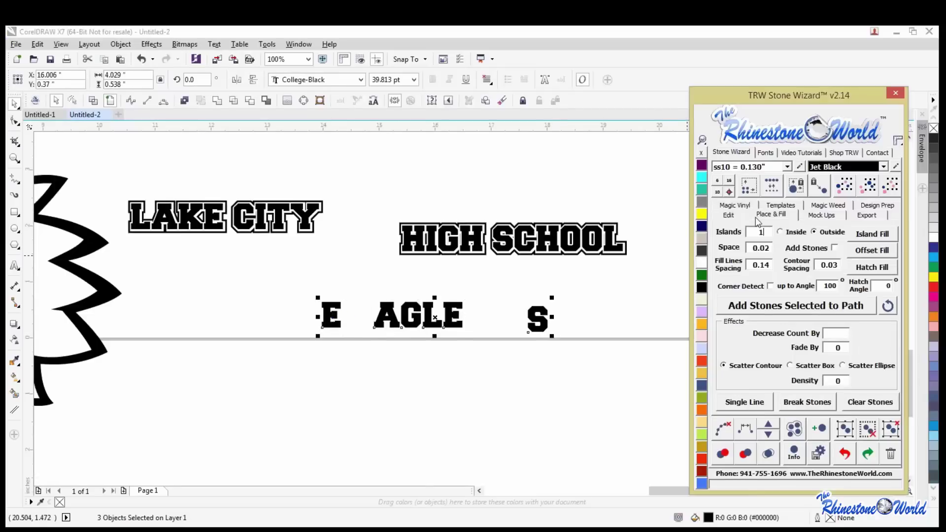
pyautogui.click(863, 235)
pyautogui.click(410, 313)
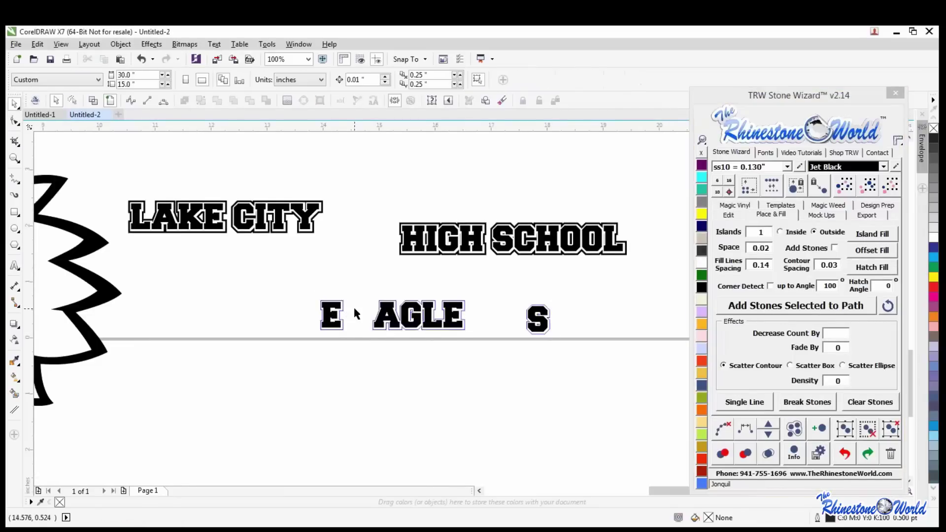
# Add a second outside Island Fill contour around the first contours of E, AGLE and S, one piece at a time.
pyautogui.scroll(3, 353, 306)
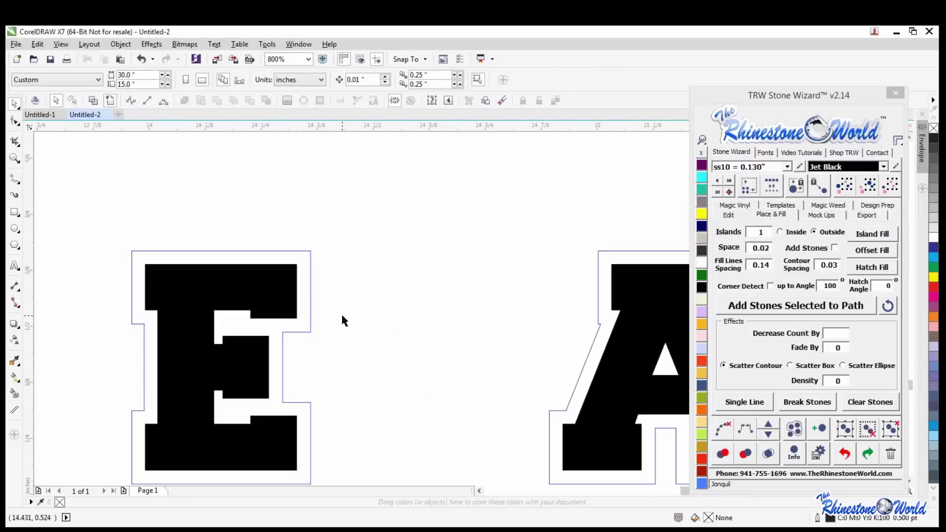
pyautogui.scroll(-2, 338, 310)
pyautogui.click(327, 314)
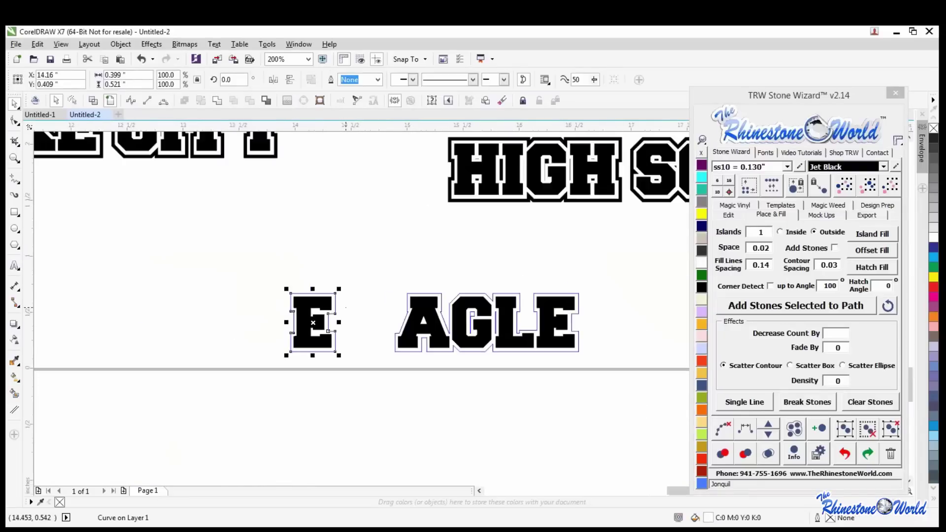
pyautogui.click(873, 235)
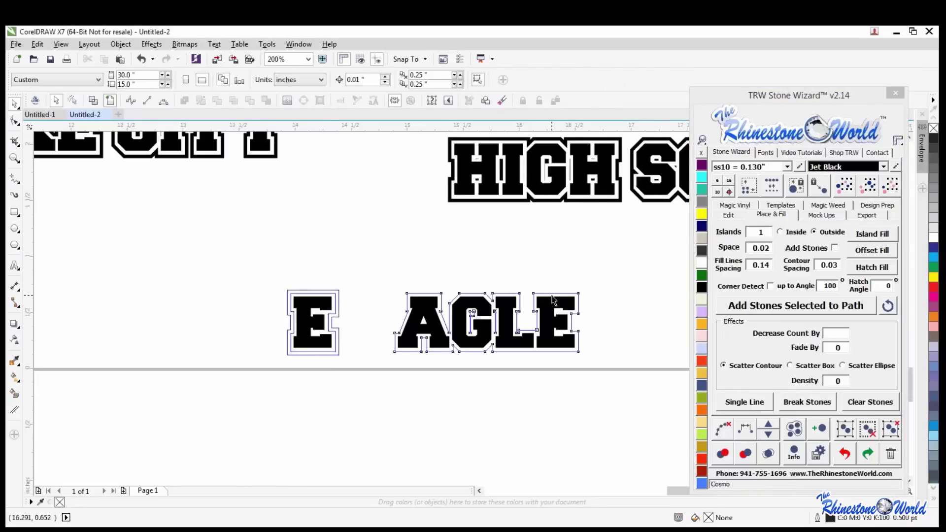
pyautogui.click(554, 300)
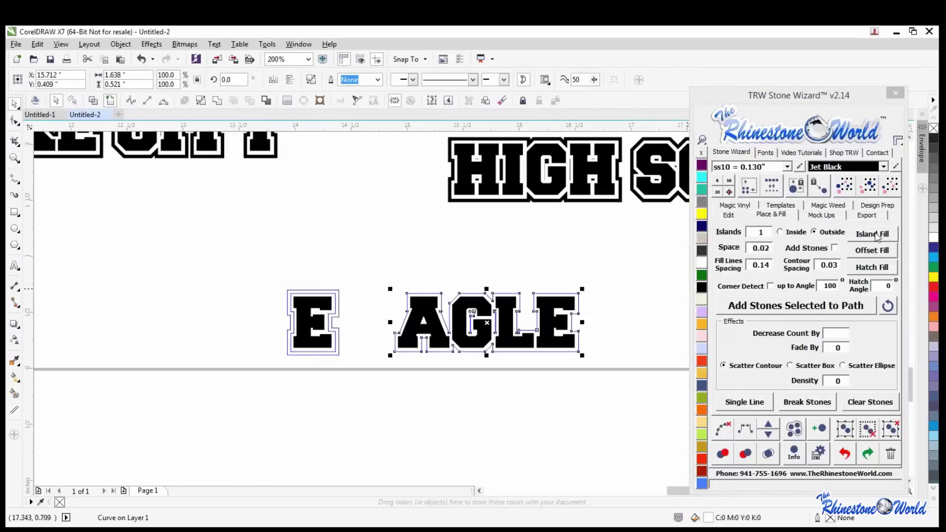
pyautogui.click(877, 237)
pyautogui.scroll(1, 601, 274)
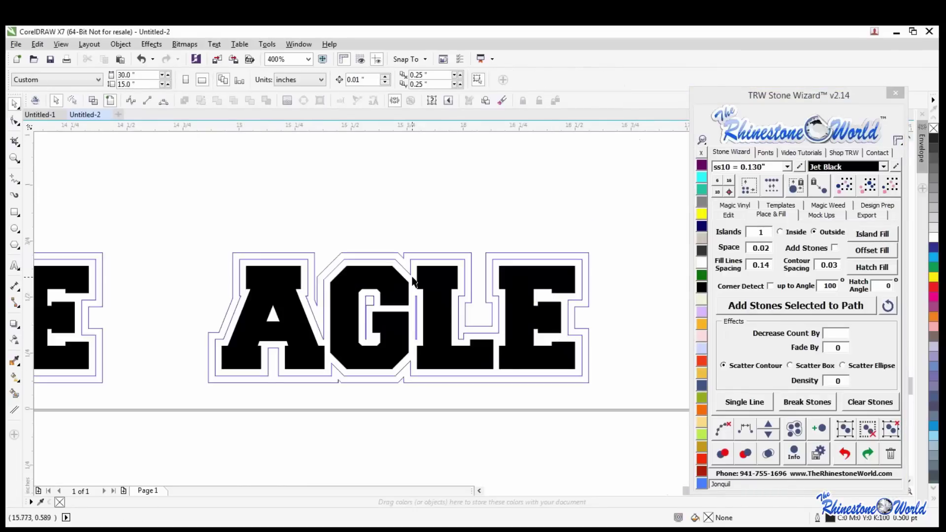
pyautogui.scroll(-1, 412, 280)
pyautogui.click(624, 292)
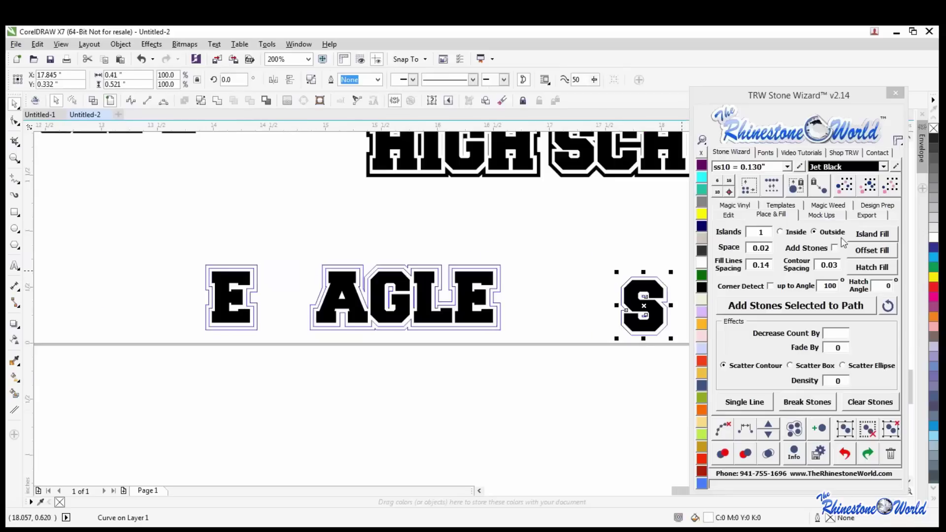
pyautogui.click(863, 237)
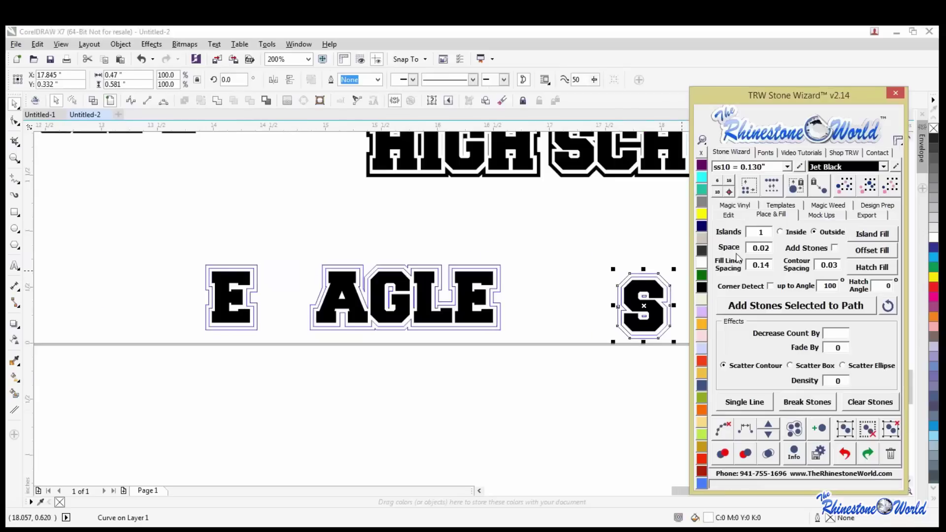
pyautogui.click(541, 254)
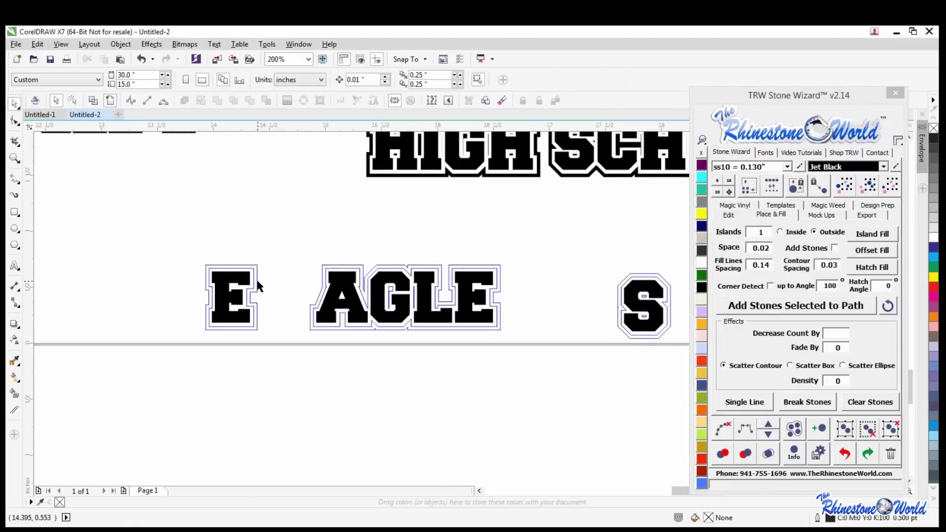
# Color the outer contour of the E Jet Black and remove the outline color from the letter and its contours.
pyautogui.click(255, 295)
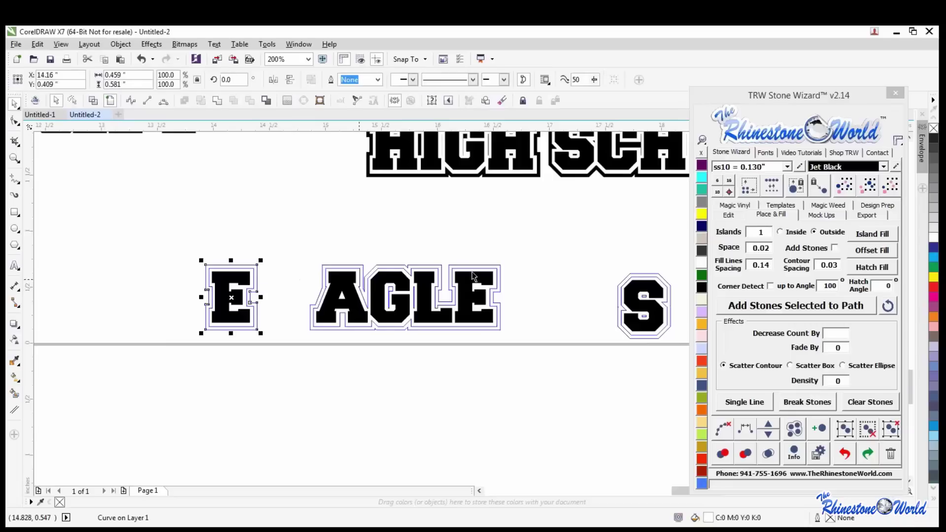
pyautogui.rightClick(701, 289)
pyautogui.click(264, 238)
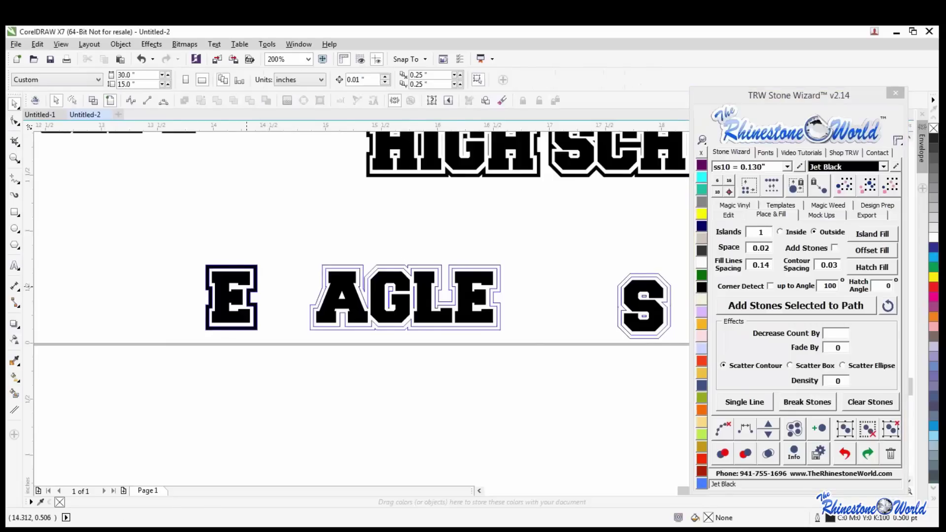
pyautogui.scroll(2, 246, 285)
pyautogui.scroll(-1, 289, 281)
pyautogui.moveTo(127, 405); pyautogui.dragTo(127, 405)
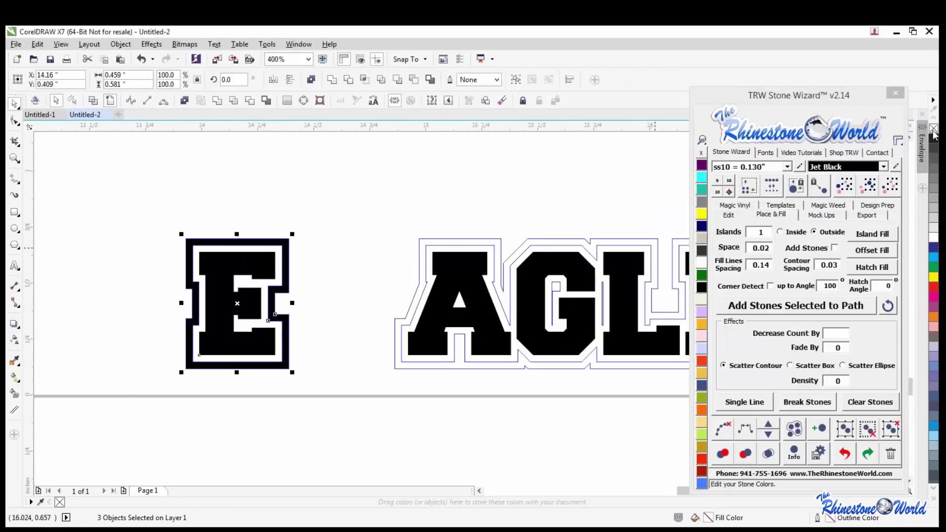
pyautogui.click(473, 228)
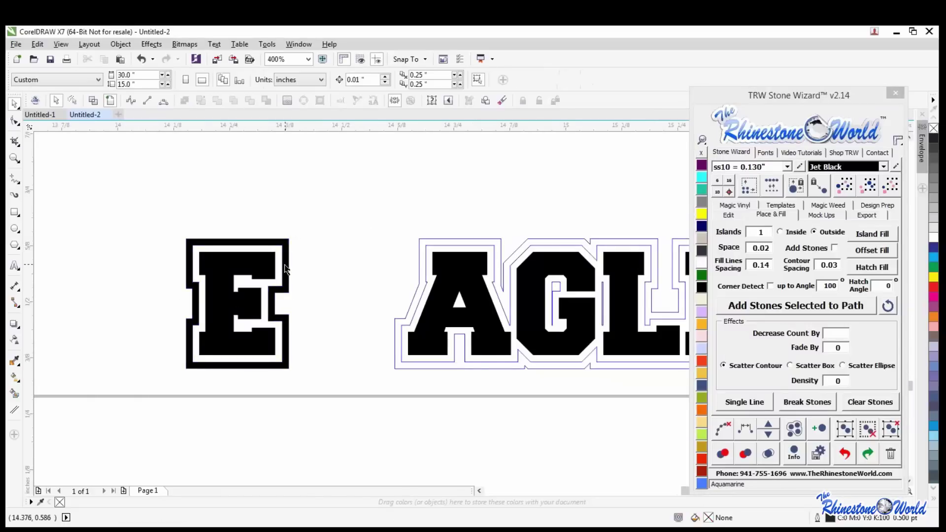
pyautogui.scroll(3, 285, 269)
pyautogui.scroll(-4, 242, 252)
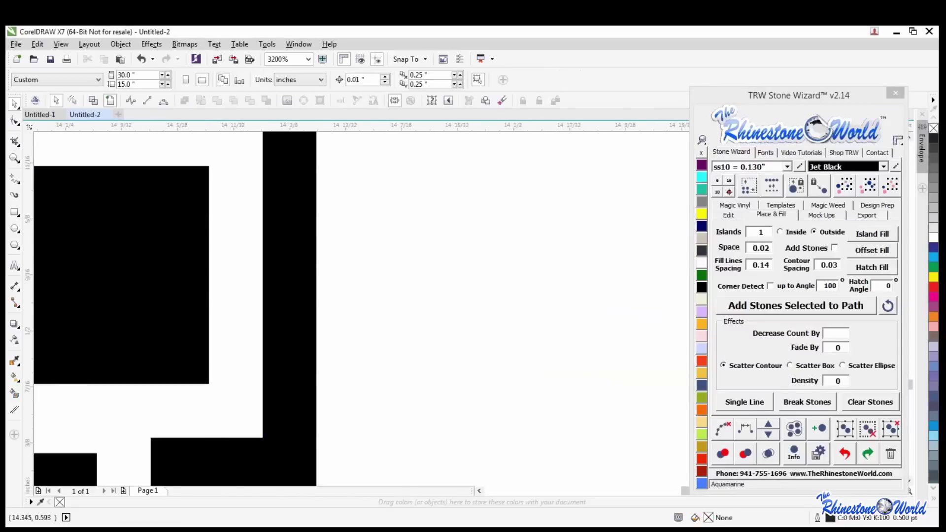
# Color the outer contour of AGLE Jet Black and remove the outline color from the text and its contours.
pyautogui.scroll(1, 486, 246)
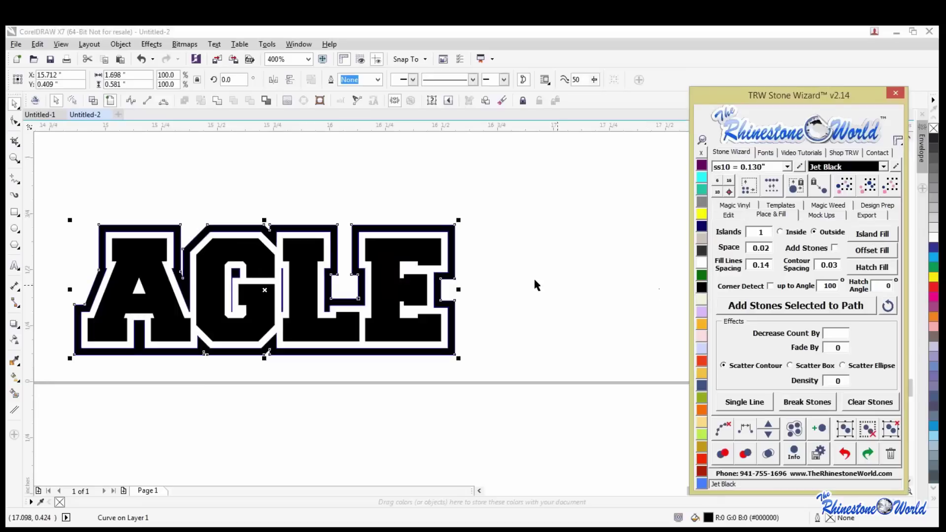
pyautogui.moveTo(468, 213); pyautogui.dragTo(67, 364)
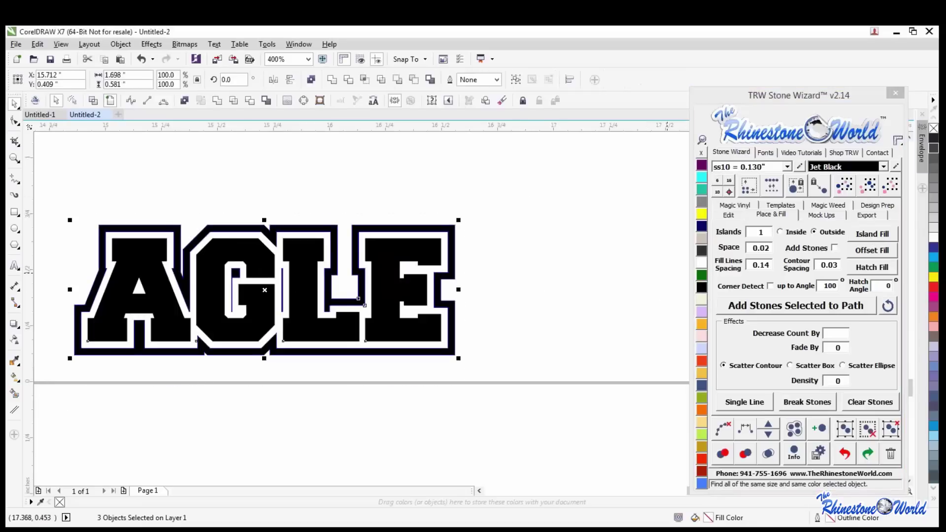
pyautogui.press('Escape')
pyautogui.scroll(-2, 400, 263)
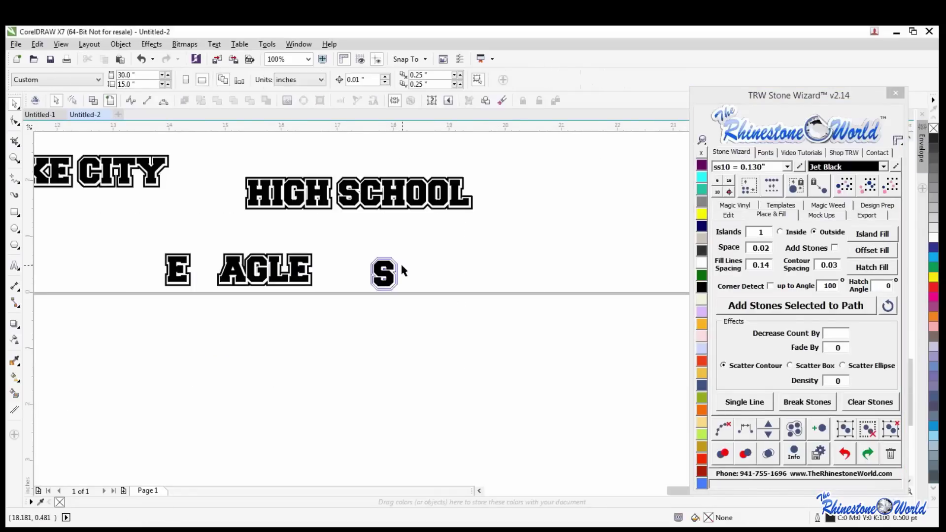
# Color the outer contour of the S Jet Black and remove the outline color from the letter and its contours.
pyautogui.scroll(2, 401, 262)
pyautogui.click(422, 268)
pyautogui.click(702, 288)
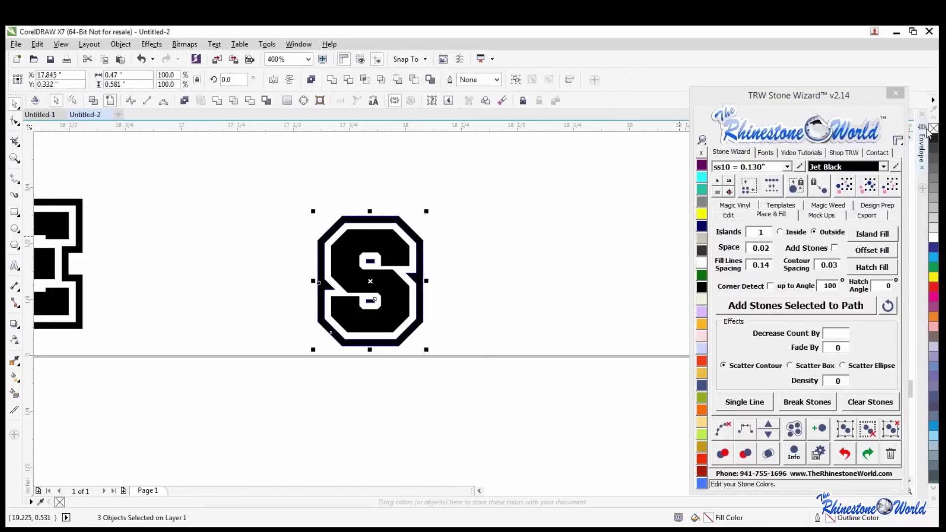
pyautogui.click(439, 287)
# Group the S, AGLE and E each with its own contours.
pyautogui.scroll(-3, 436, 279)
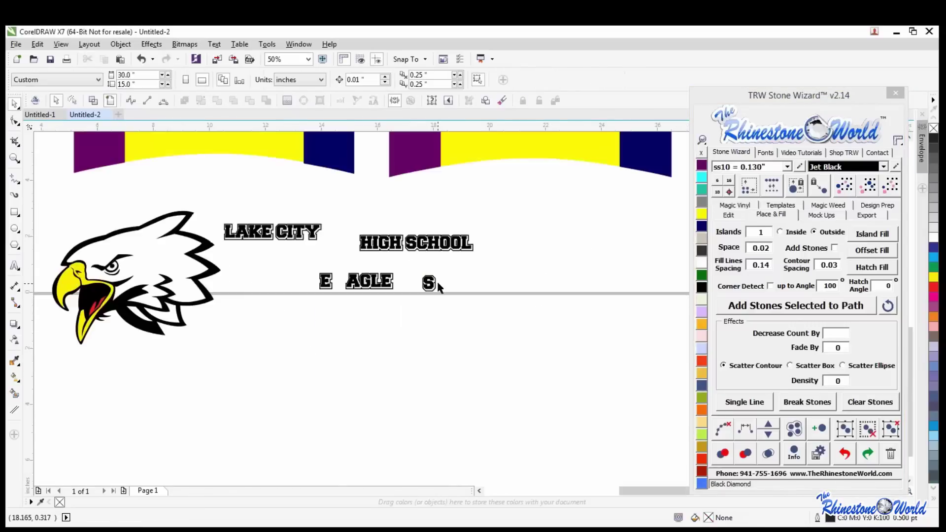
pyautogui.click(411, 293)
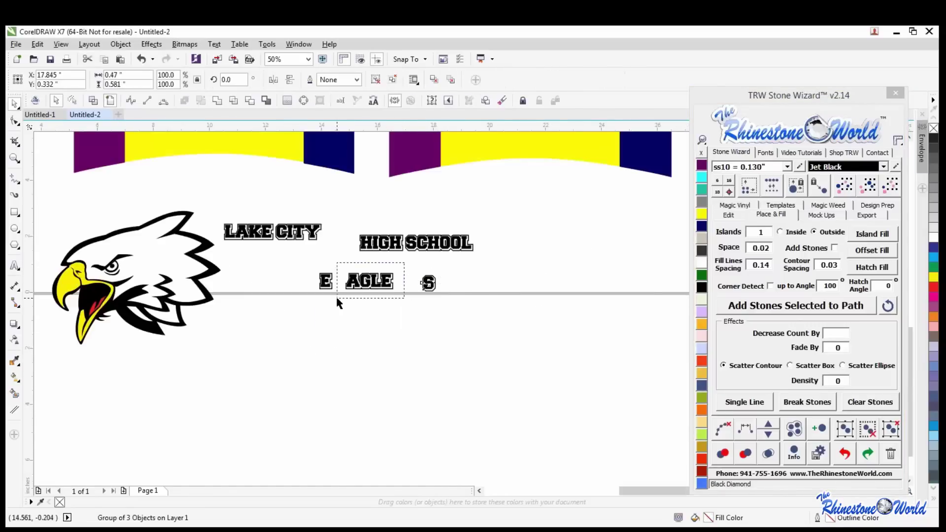
pyautogui.click(320, 285)
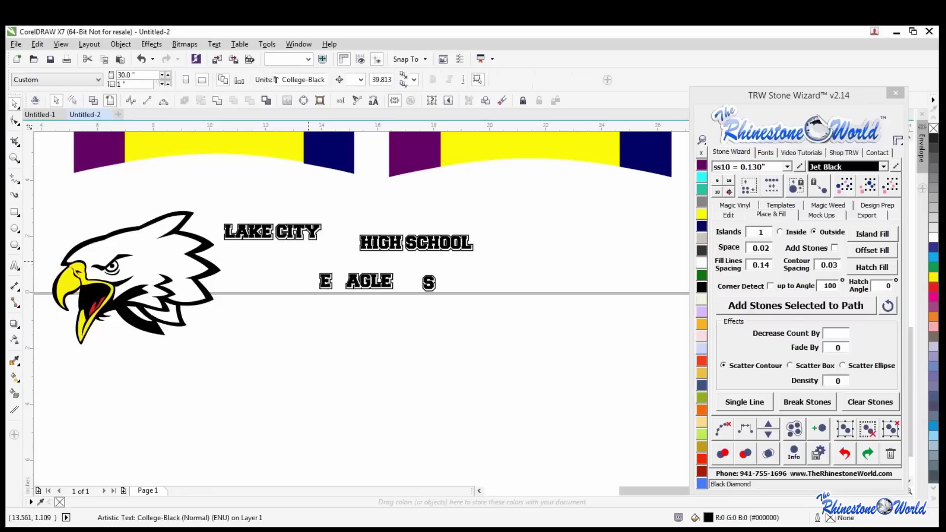
pyautogui.press('Tab')
# Fit the E group into the purple template section with Magic Envelope and delete the purple shape behind it.
pyautogui.scroll(-1, 517, 411)
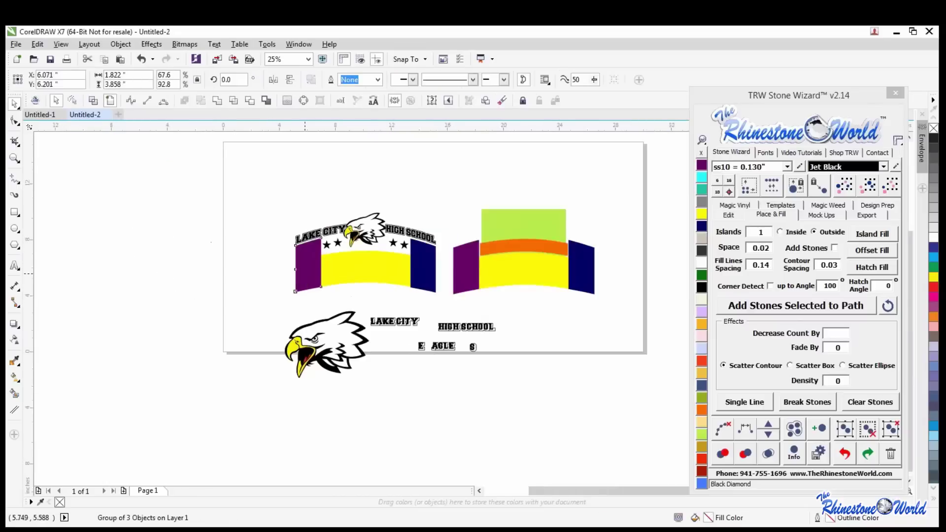
pyautogui.keyDown('shift'); pyautogui.click(419, 348); pyautogui.keyUp('shift')
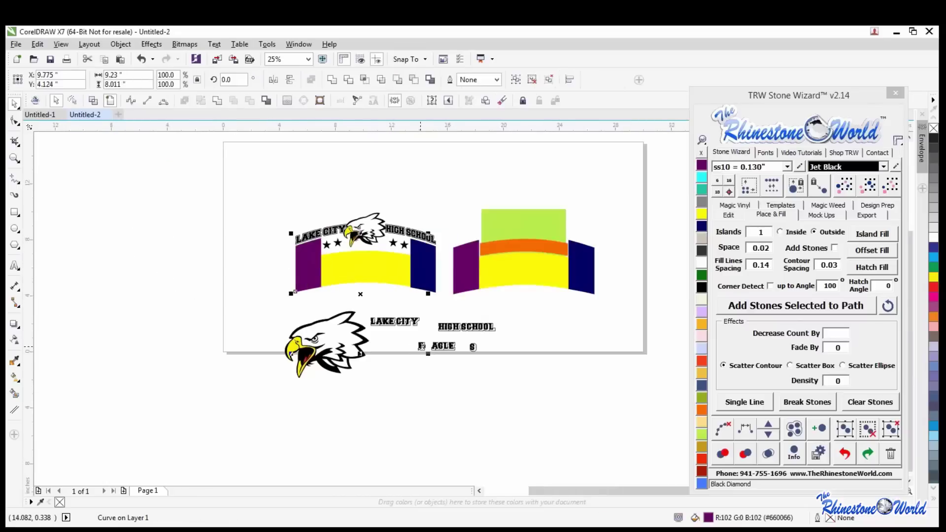
pyautogui.click(732, 219)
pyautogui.click(771, 401)
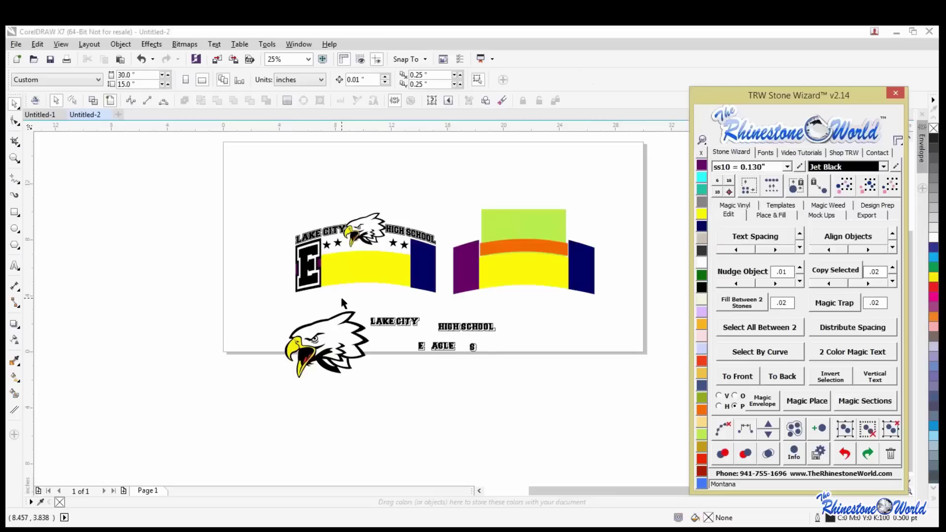
pyautogui.scroll(2, 328, 259)
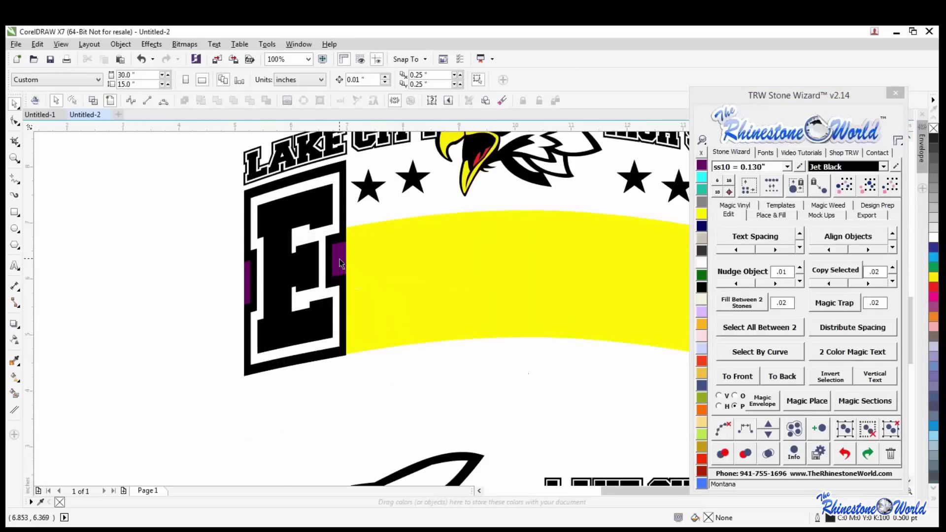
pyautogui.click(340, 264)
pyautogui.press('Escape')
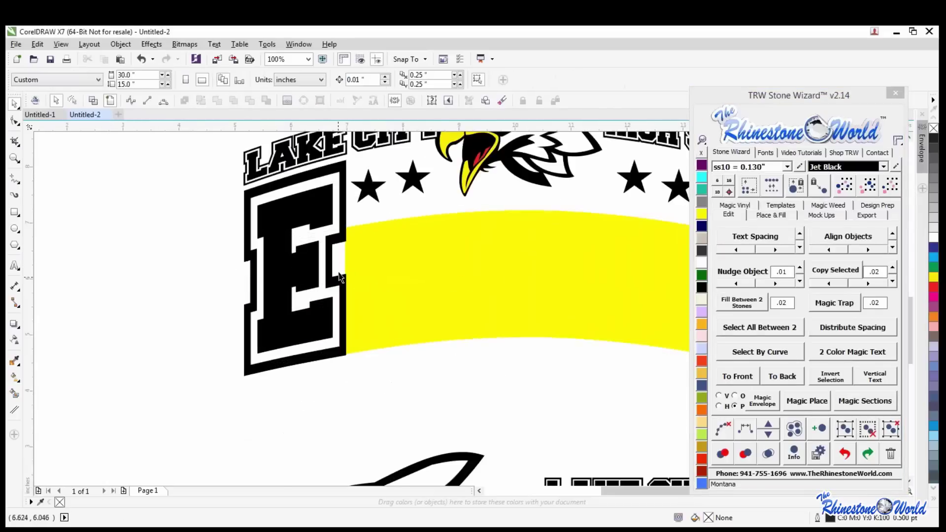
# Fit the AGLE group into the yellow curved template section with Magic Envelope and remove the yellow shape.
pyautogui.scroll(-1, 333, 273)
pyautogui.scroll(-1, 419, 316)
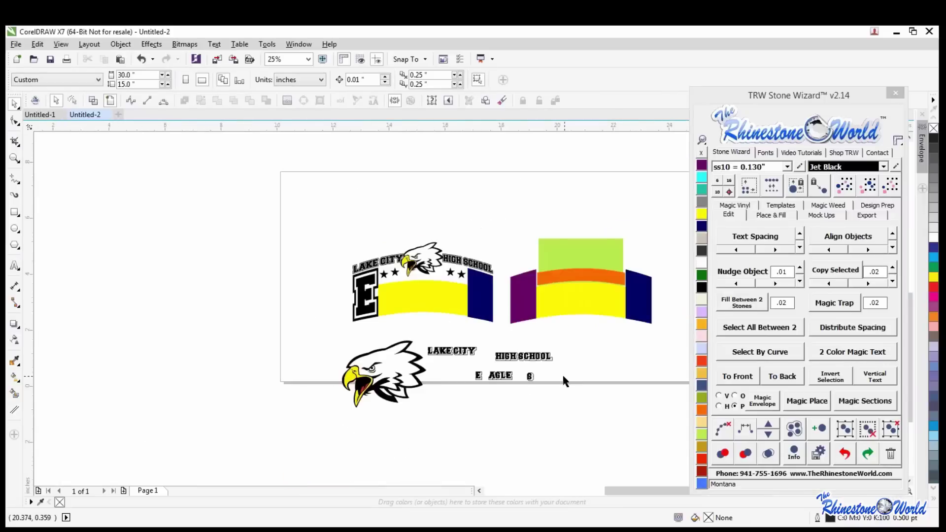
pyautogui.scroll(1, 562, 373)
pyautogui.click(330, 241)
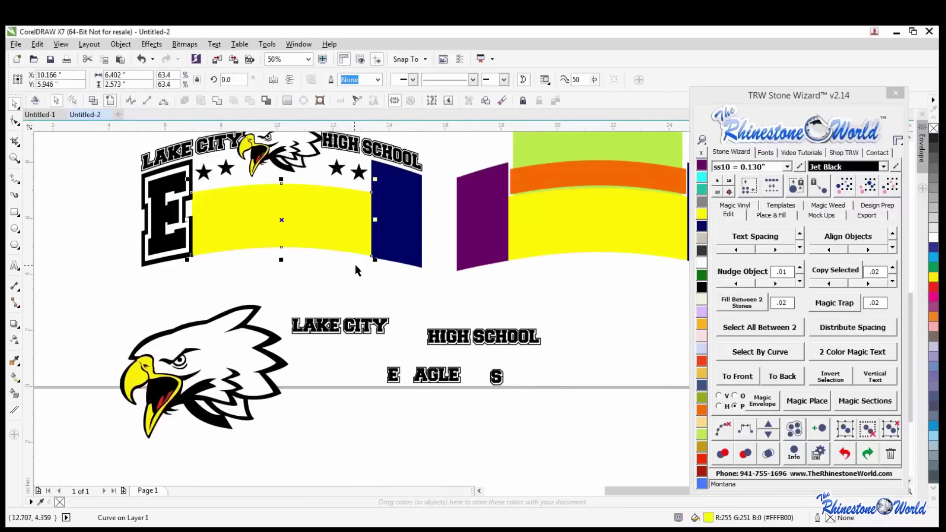
pyautogui.keyDown('shift'); pyautogui.click(431, 380); pyautogui.keyUp('shift')
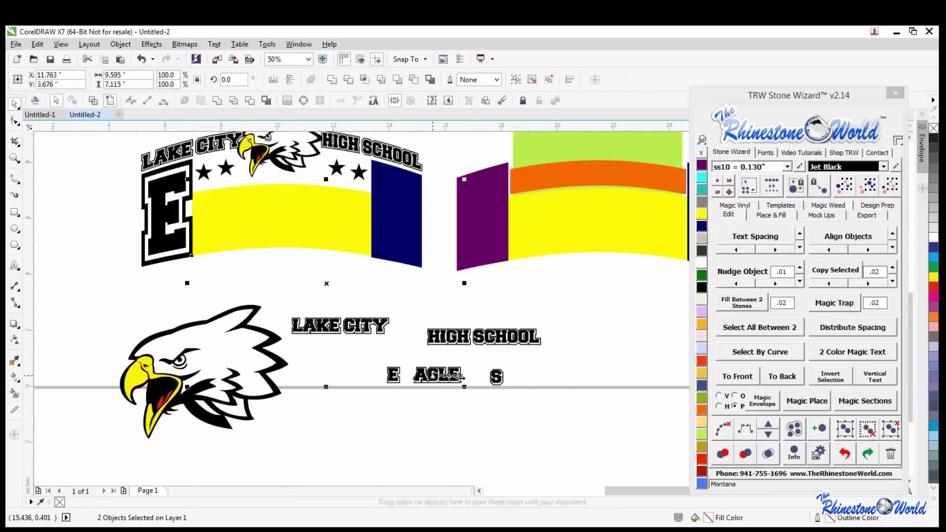
pyautogui.click(770, 405)
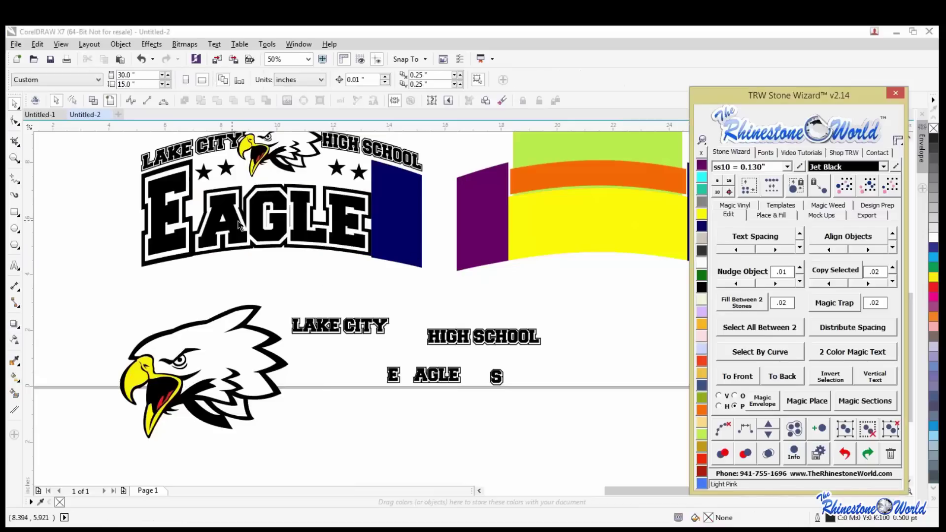
# Fit the S group into the navy template section with Magic Envelope and remove the navy shape.
pyautogui.click(408, 237)
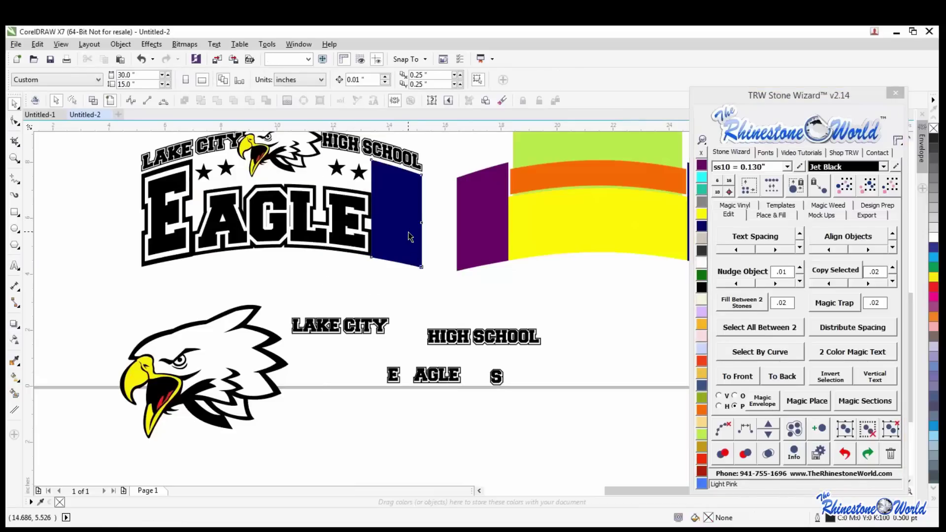
pyautogui.keyDown('shift'); pyautogui.click(496, 377); pyautogui.keyUp('shift')
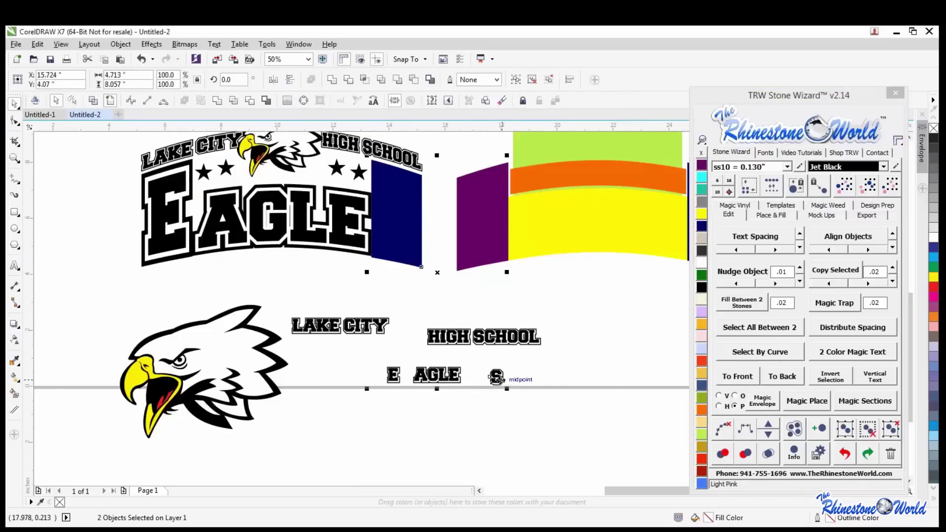
pyautogui.click(759, 408)
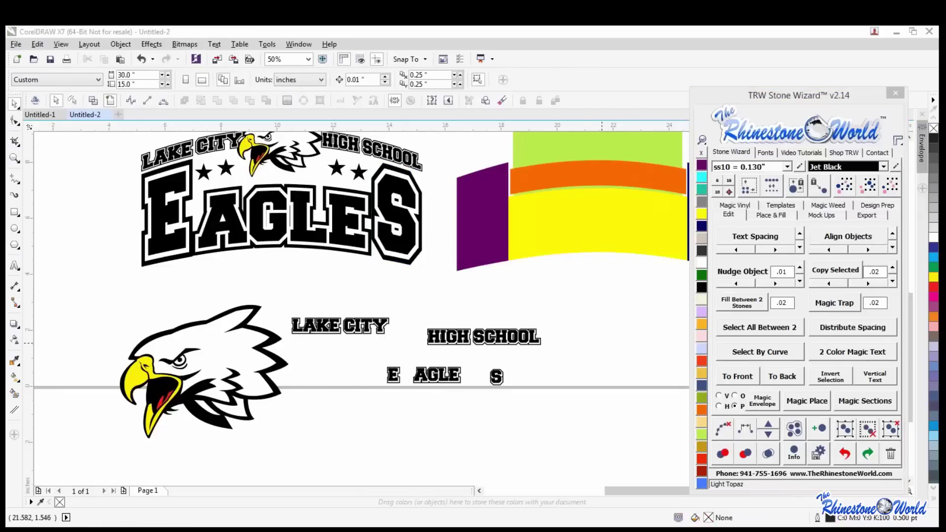
pyautogui.scroll(-1, 578, 342)
pyautogui.scroll(1, 469, 254)
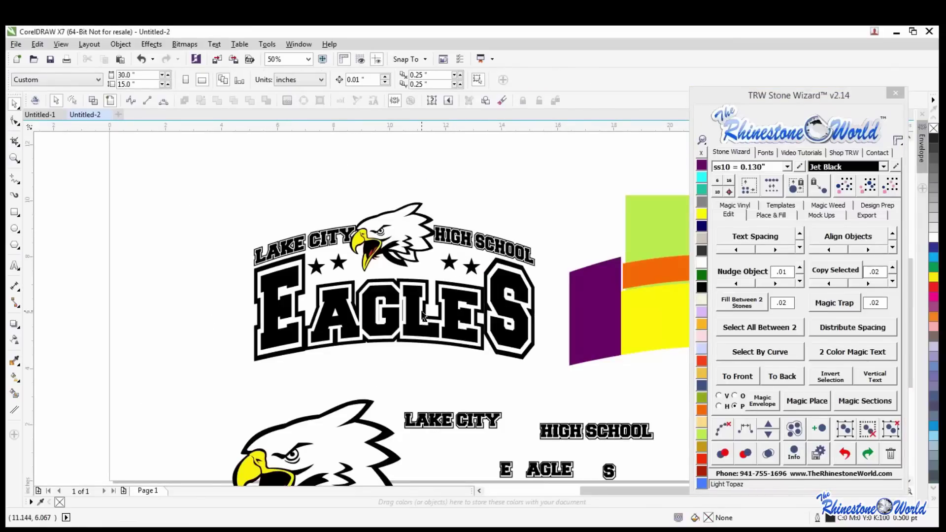
# Enlarge the eagle head in the design to about 3.28 inches wide and reposition it between LAKE CITY and HIGH SCHOOL.
pyautogui.scroll(-1, 423, 315)
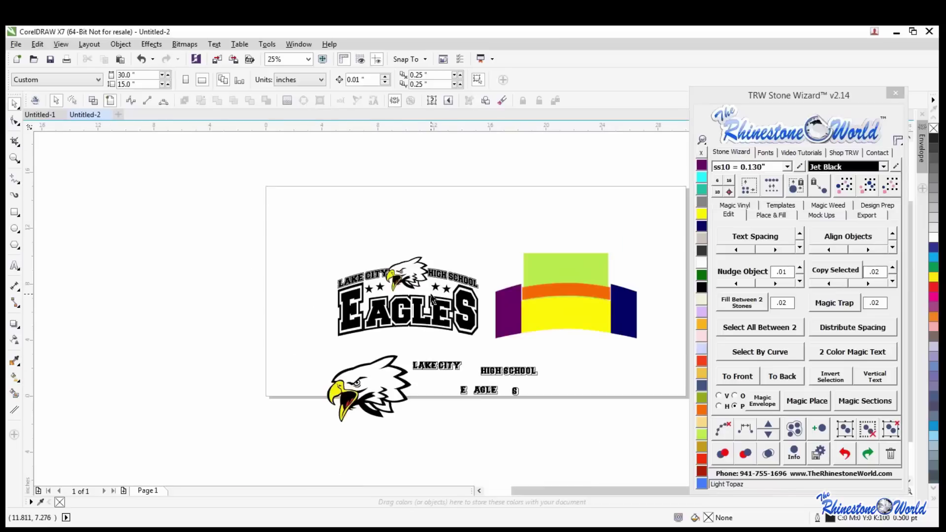
pyautogui.scroll(1, 433, 268)
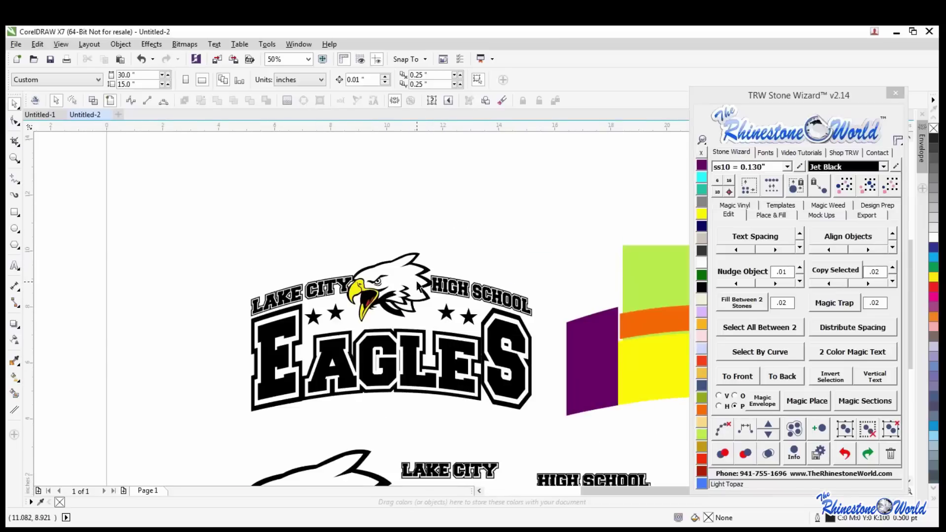
pyautogui.moveTo(418, 286); pyautogui.dragTo(413, 291)
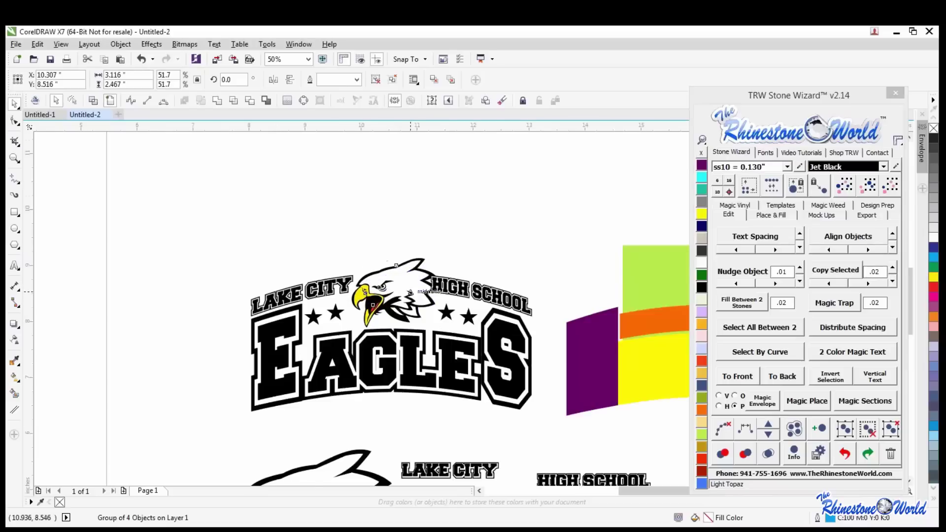
pyautogui.scroll(1, 413, 292)
pyautogui.moveTo(286, 220)
pyautogui.mouseDown()
pyautogui.moveTo(264, 209)
pyautogui.moveTo(277, 212)
pyautogui.mouseUp()
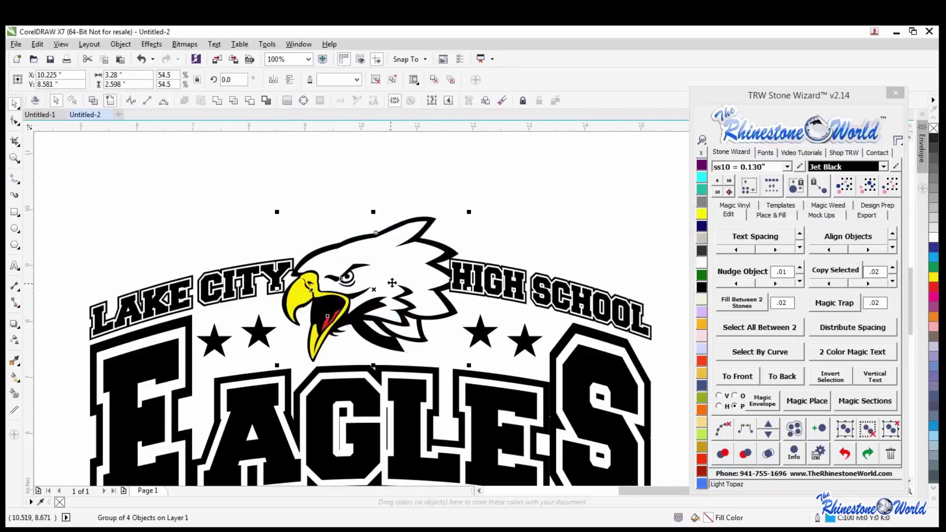
pyautogui.moveTo(391, 282); pyautogui.dragTo(394, 287)
pyautogui.click(432, 227)
pyautogui.scroll(-2, 432, 227)
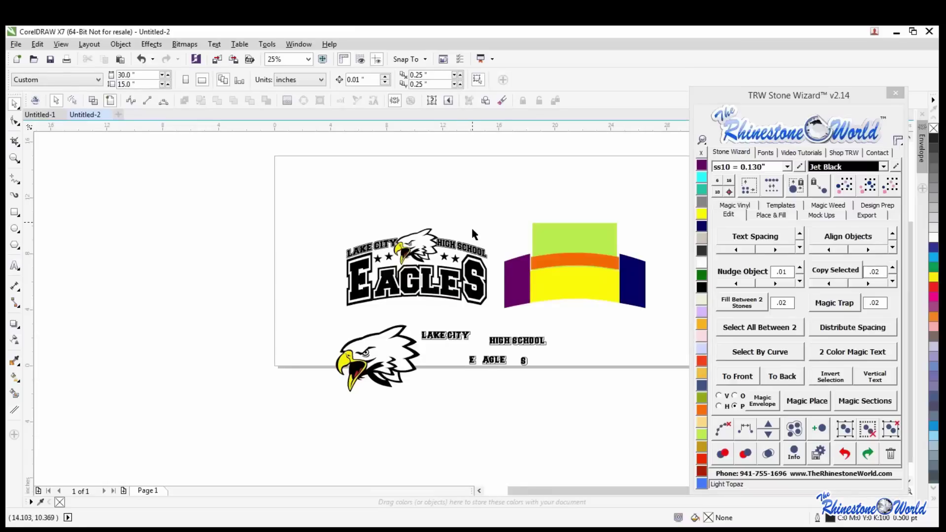
# Examine the assembled Eagles design up close and compare it with the template and the original lettering.
pyautogui.scroll(2, 471, 226)
pyautogui.scroll(-1, 456, 261)
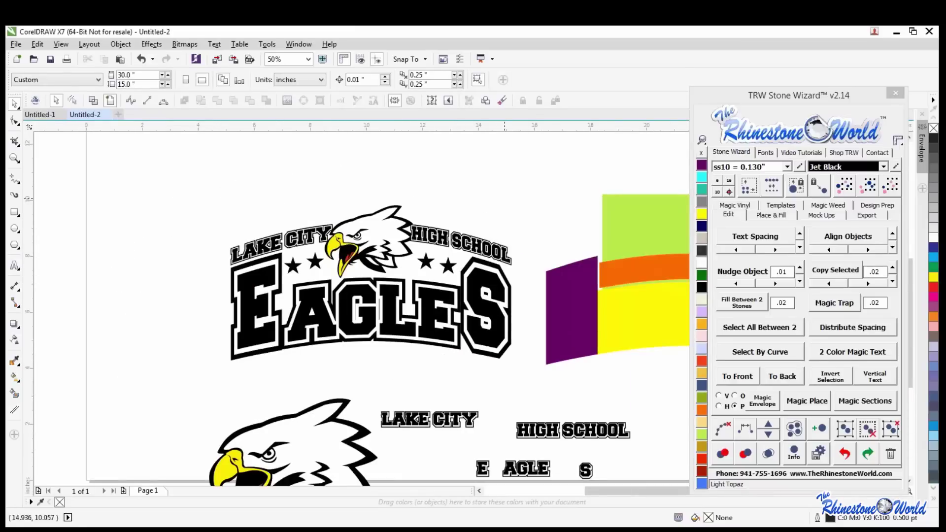
pyautogui.scroll(-1, 407, 261)
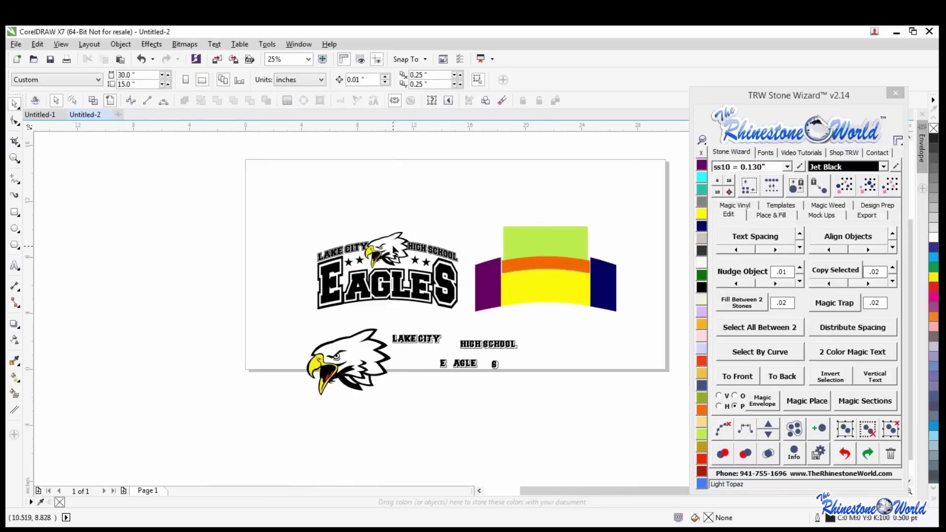
pyautogui.scroll(-1, 394, 248)
pyautogui.scroll(1, 451, 236)
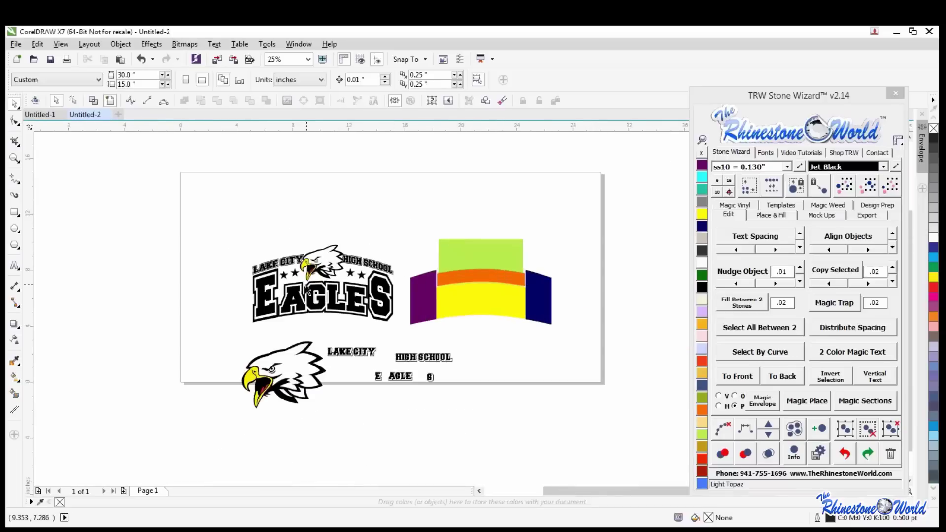
pyautogui.scroll(2, 307, 288)
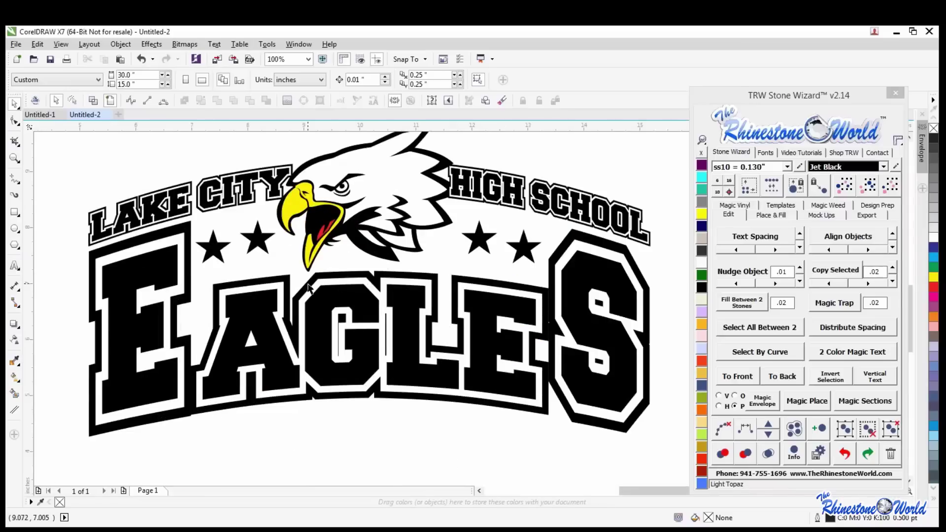
pyautogui.scroll(-2, 340, 266)
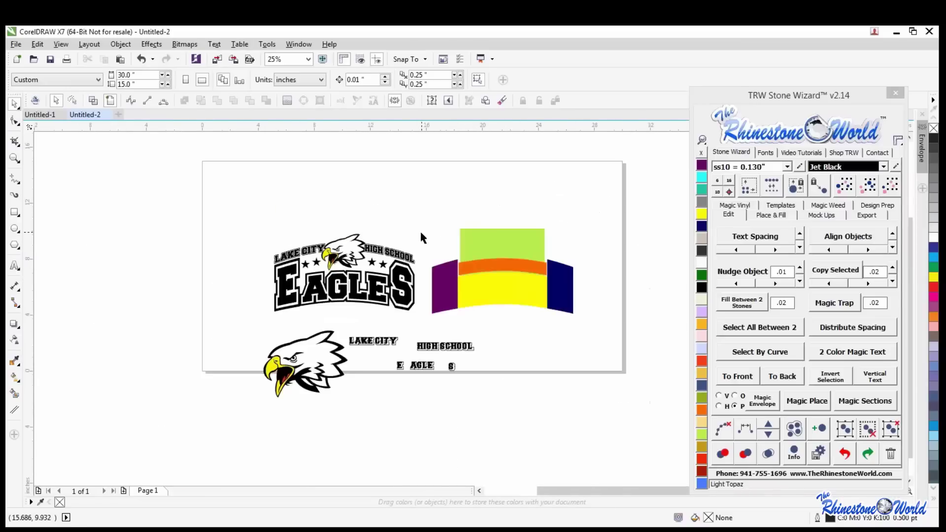
pyautogui.scroll(1, 378, 245)
pyautogui.scroll(-1, 377, 244)
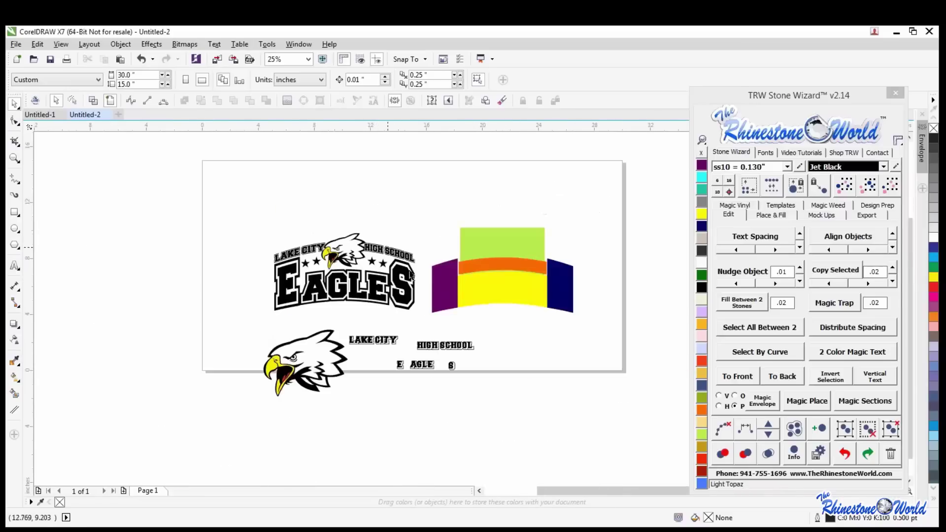
pyautogui.scroll(4, 365, 345)
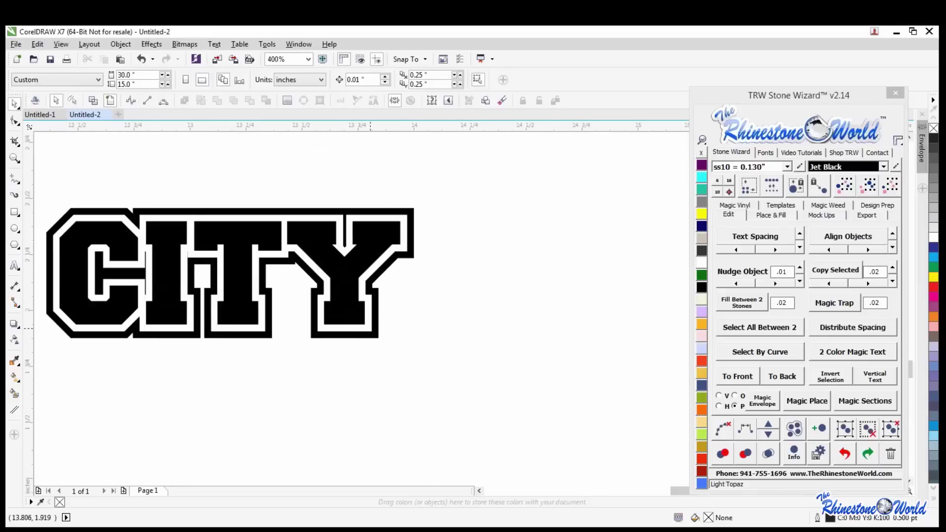
pyautogui.scroll(-4, 371, 327)
pyautogui.scroll(2, 325, 229)
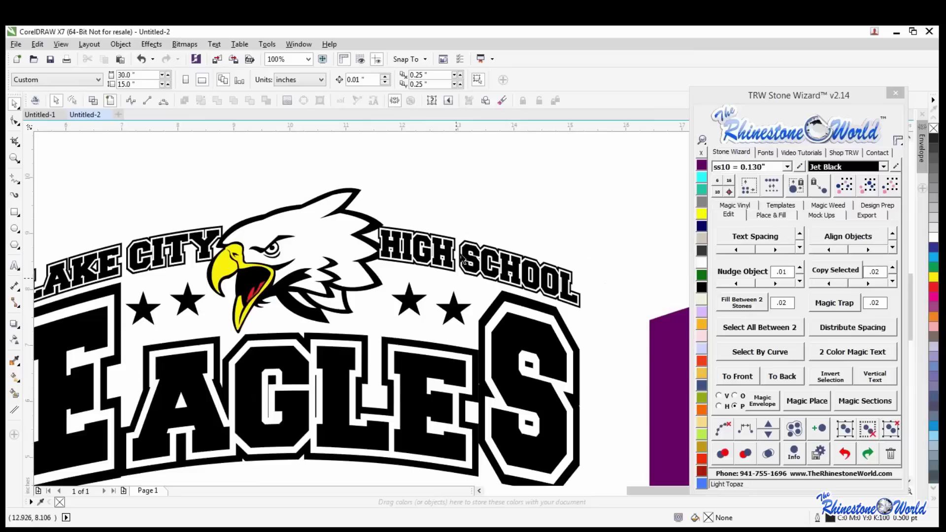
pyautogui.scroll(-1, 442, 230)
pyautogui.scroll(1, 355, 254)
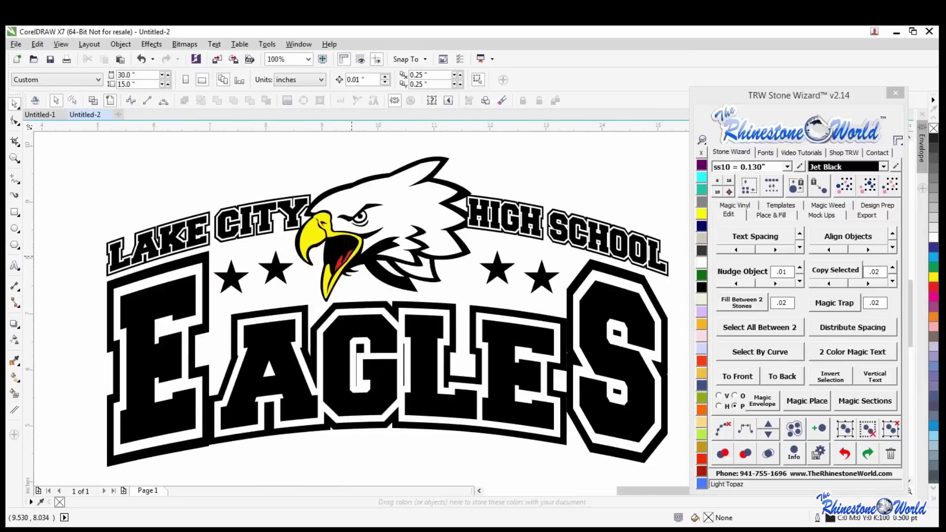
# Inspect the overlap of the eagle and lettering outlines in wireframe view, and return to the full-color view.
pyautogui.click(92, 101)
pyautogui.scroll(2, 302, 213)
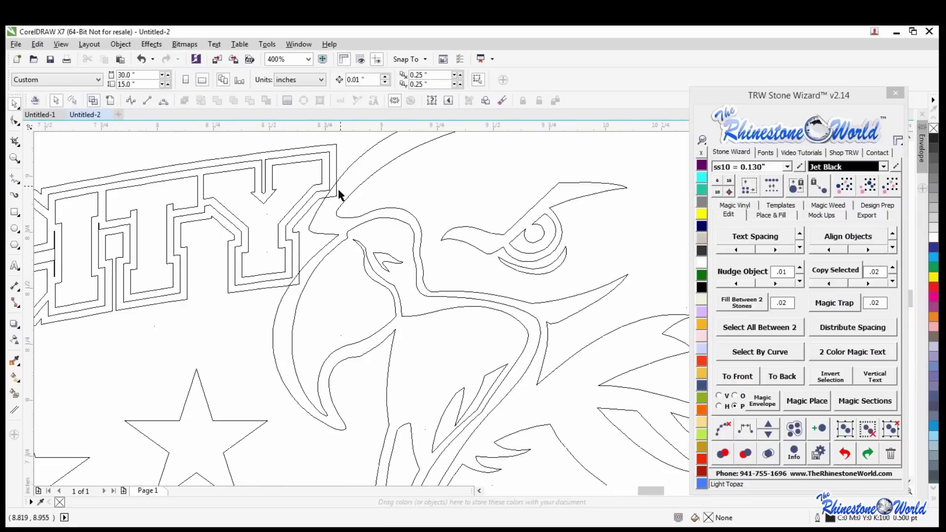
pyautogui.scroll(-2, 298, 275)
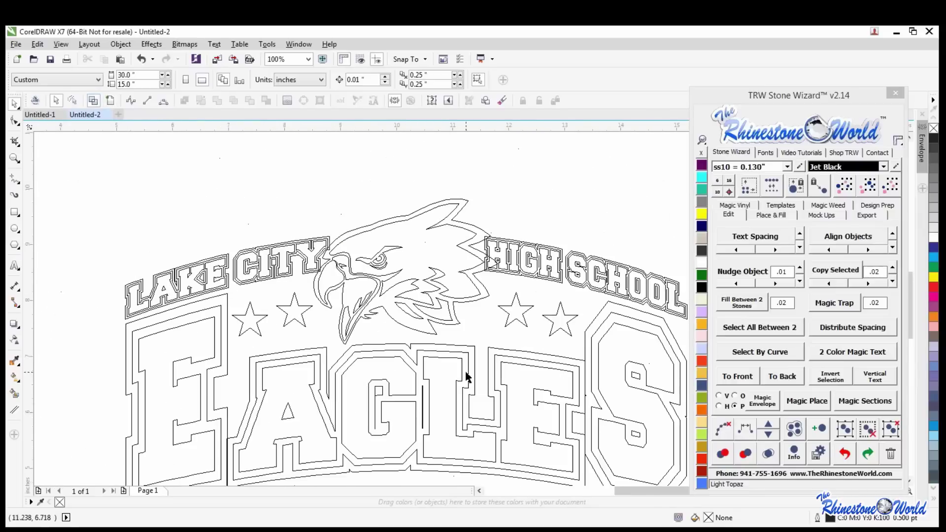
pyautogui.click(110, 100)
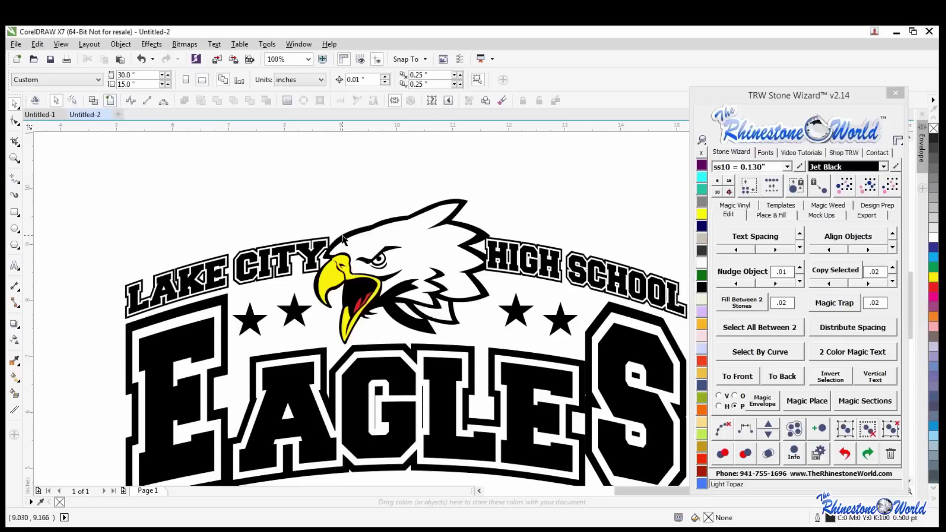
pyautogui.scroll(-1, 412, 255)
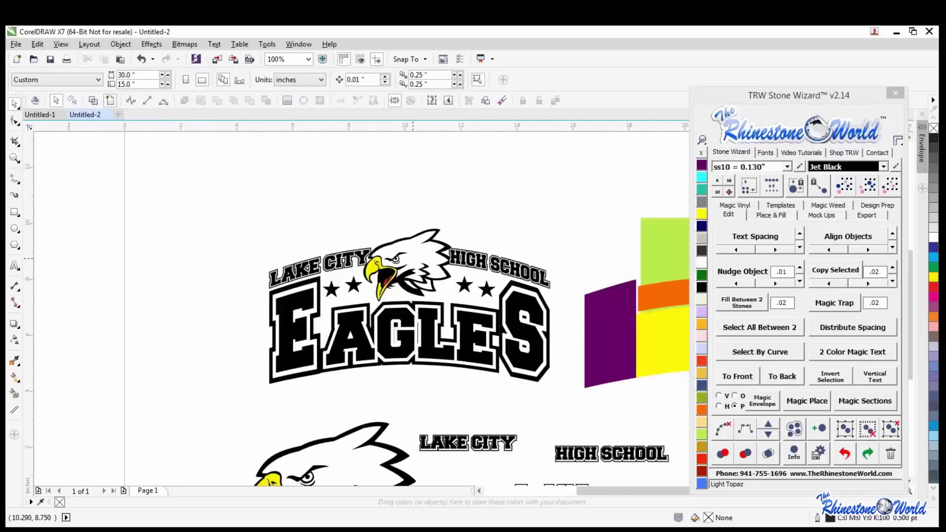
pyautogui.scroll(-1, 412, 255)
pyautogui.scroll(1, 610, 275)
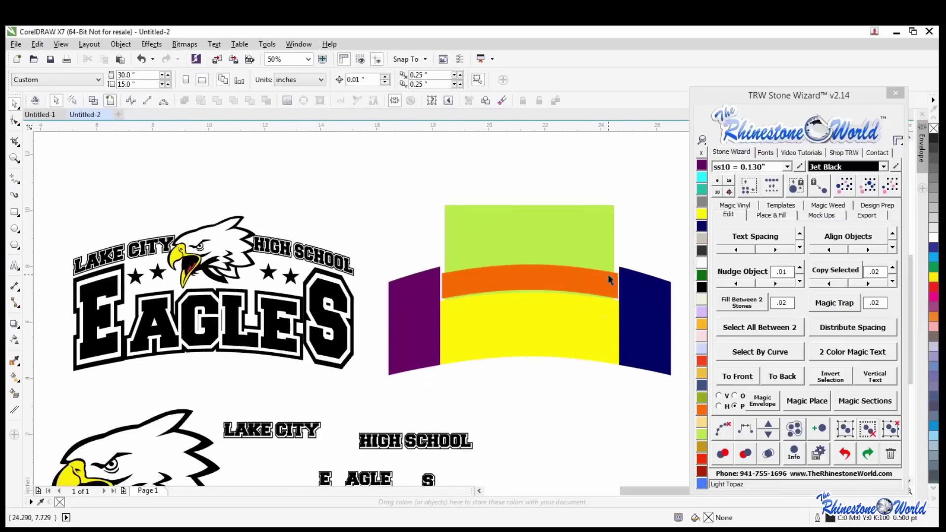
pyautogui.scroll(-1, 389, 245)
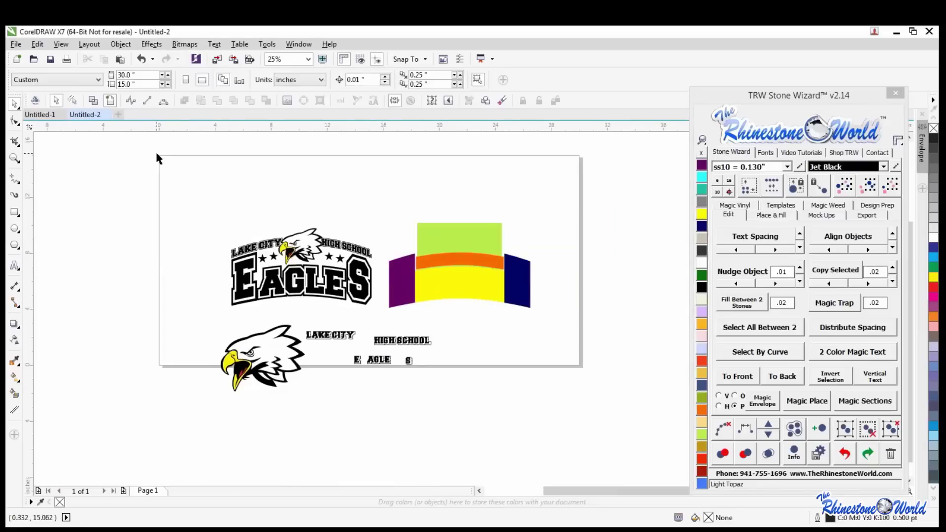
# Open the recent file TRW Mascots Files Full 4.cdr and look over its mascot collection.
pyautogui.click(16, 44)
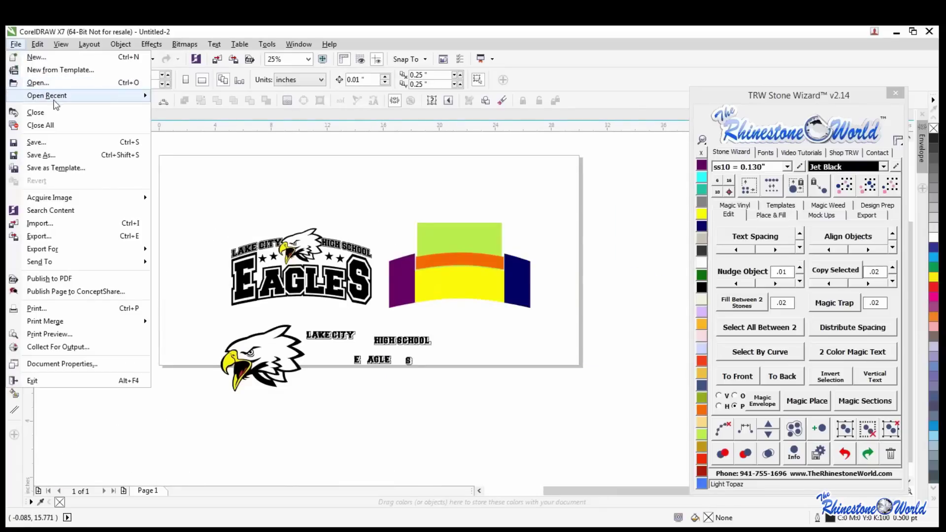
pyautogui.moveTo(57, 96)
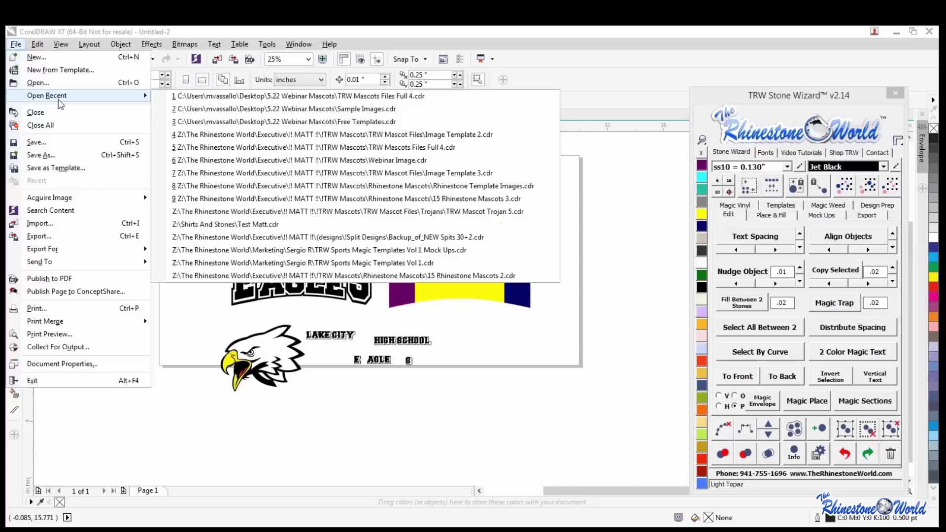
pyautogui.click(256, 97)
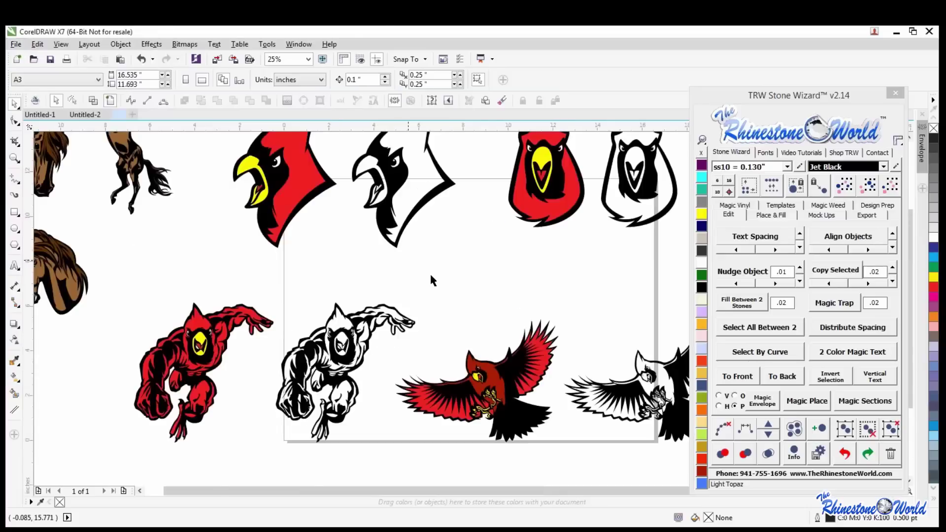
pyautogui.scroll(-2, 434, 302)
pyautogui.scroll(-2, 386, 326)
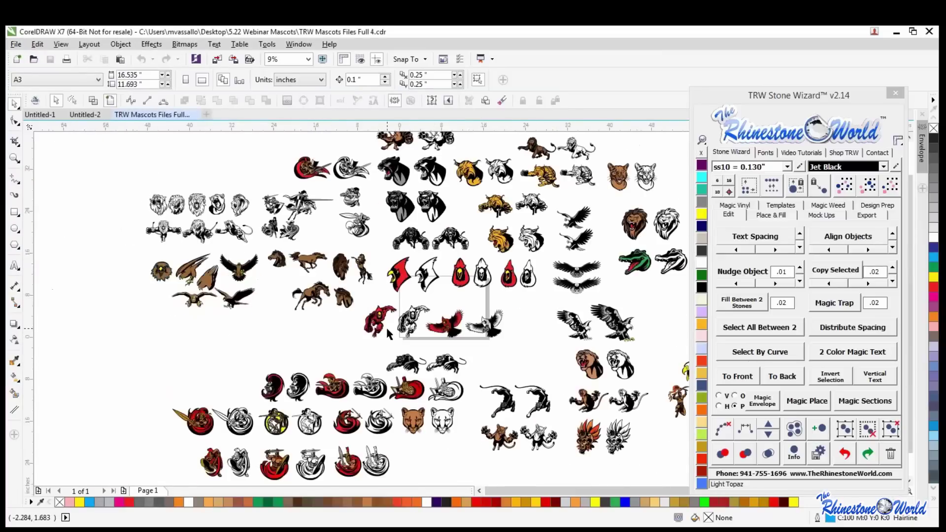
pyautogui.scroll(3, 386, 326)
pyautogui.scroll(-3, 382, 345)
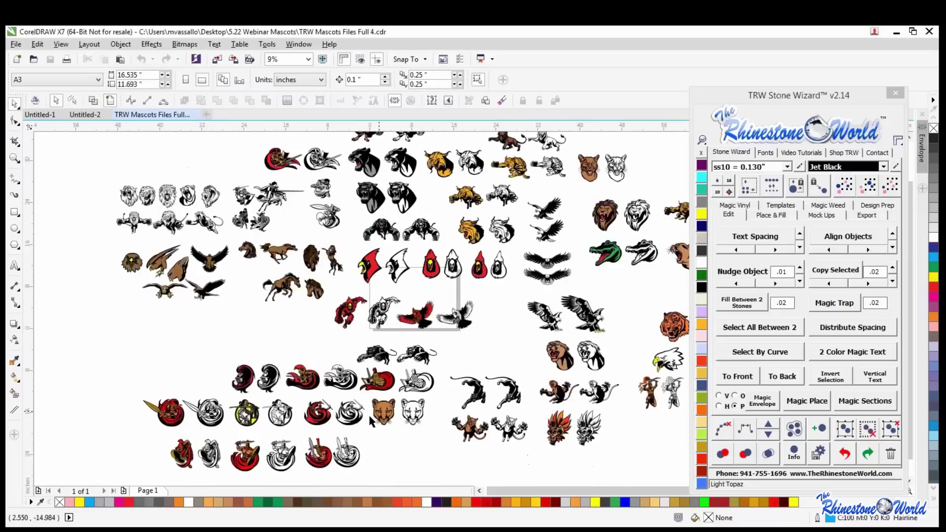
# Examine the mascot artwork in the library file, including the samurai, tiger, cardinal and panther designs.
pyautogui.scroll(3, 253, 425)
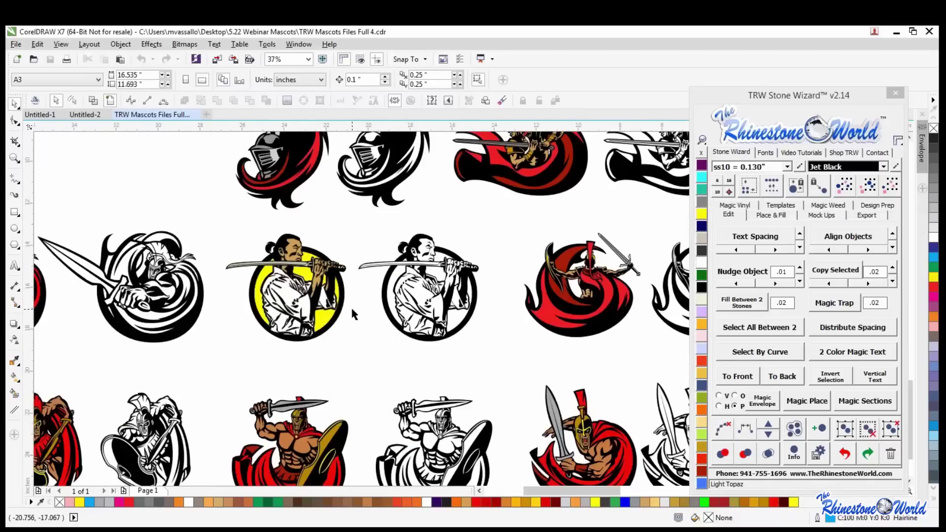
pyautogui.scroll(-4, 353, 304)
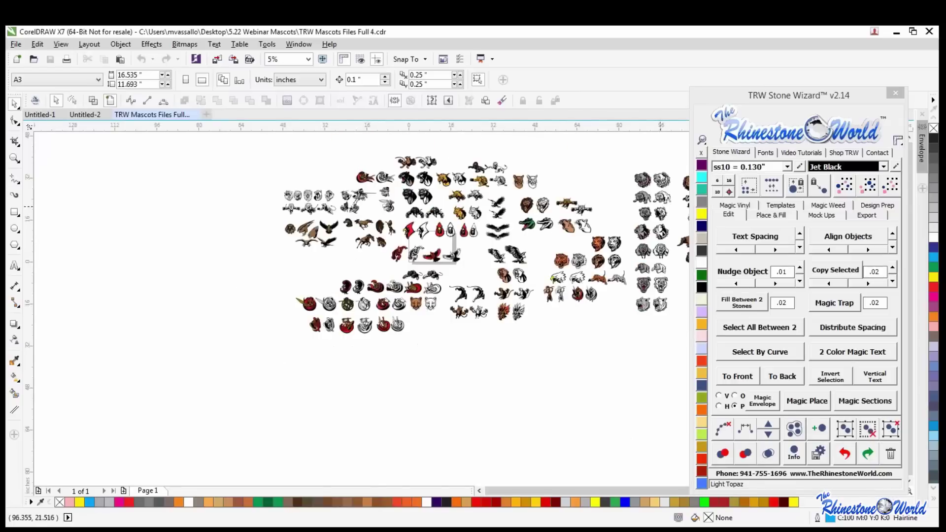
pyautogui.scroll(-1, 472, 236)
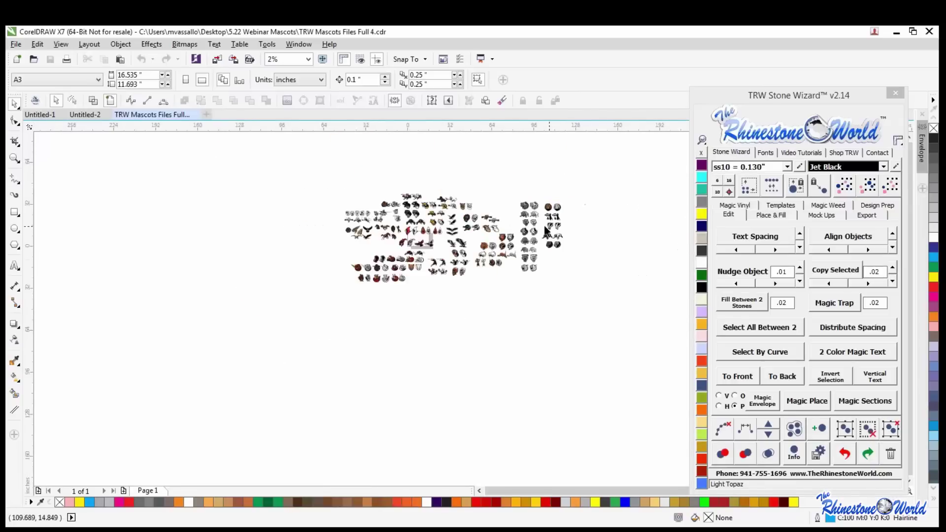
pyautogui.scroll(3, 531, 217)
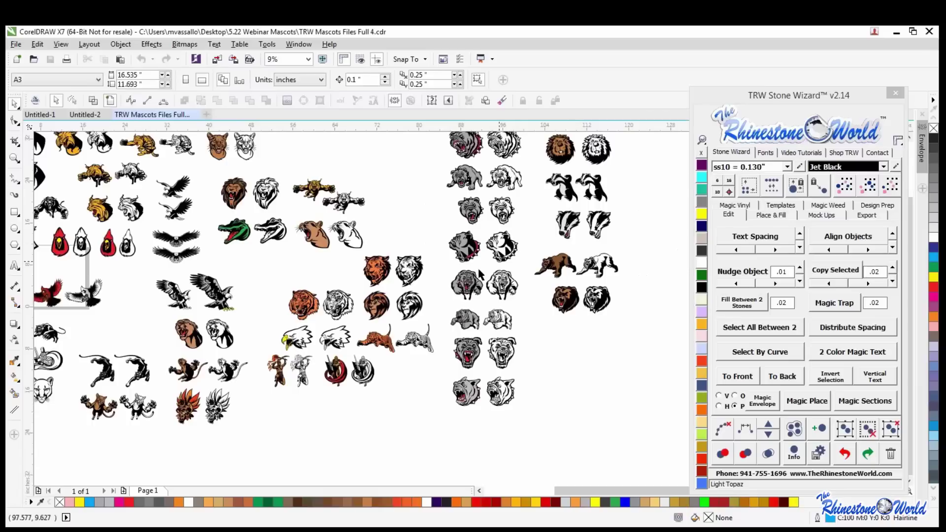
pyautogui.scroll(3, 374, 313)
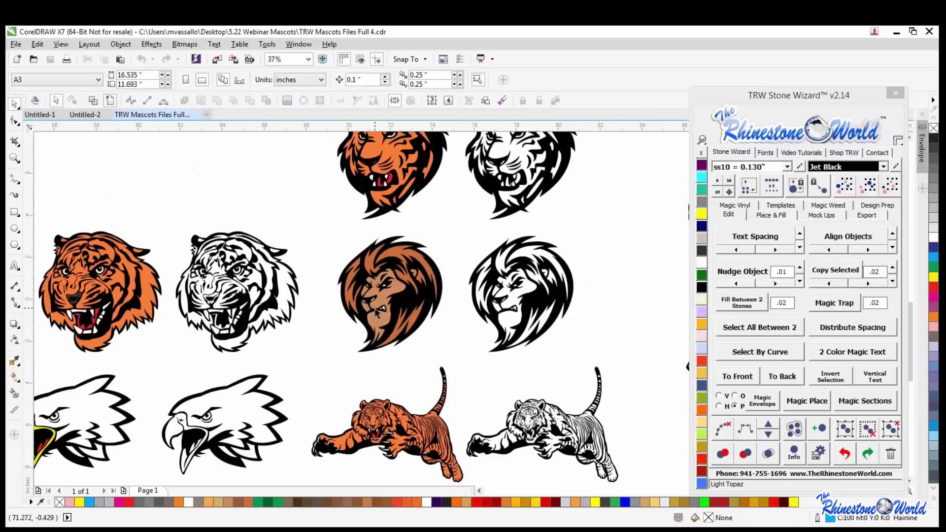
pyautogui.scroll(-1, 375, 312)
pyautogui.scroll(3, 340, 296)
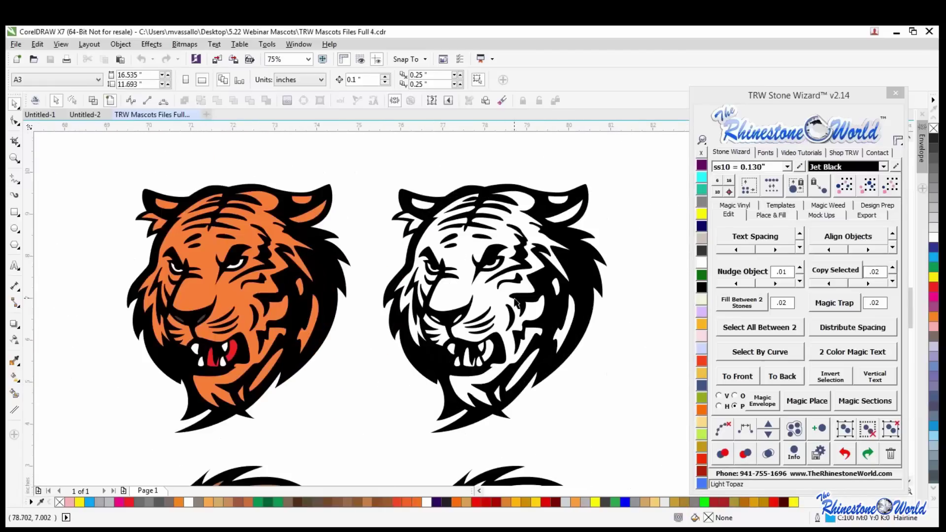
pyautogui.scroll(-6, 512, 303)
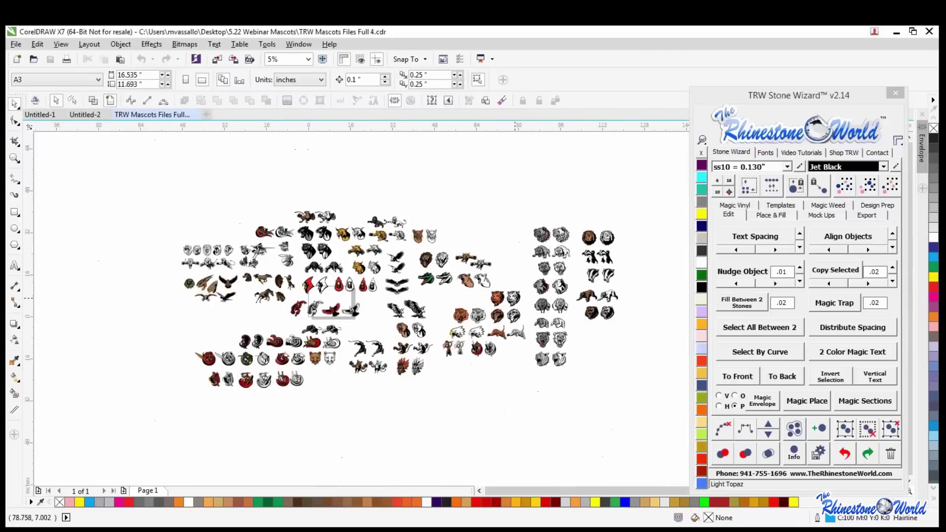
pyautogui.scroll(6, 306, 308)
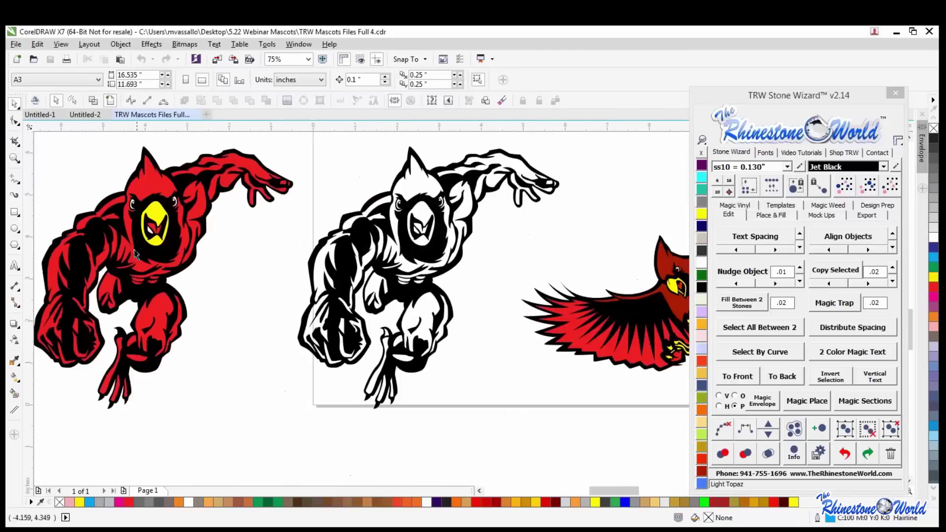
pyautogui.scroll(-2, 307, 269)
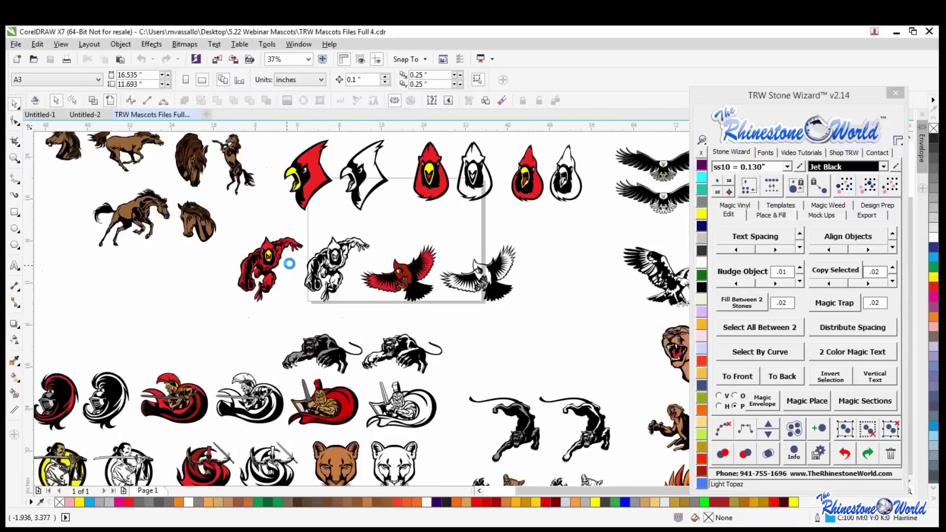
pyautogui.scroll(-4, 289, 264)
pyautogui.scroll(3, 484, 270)
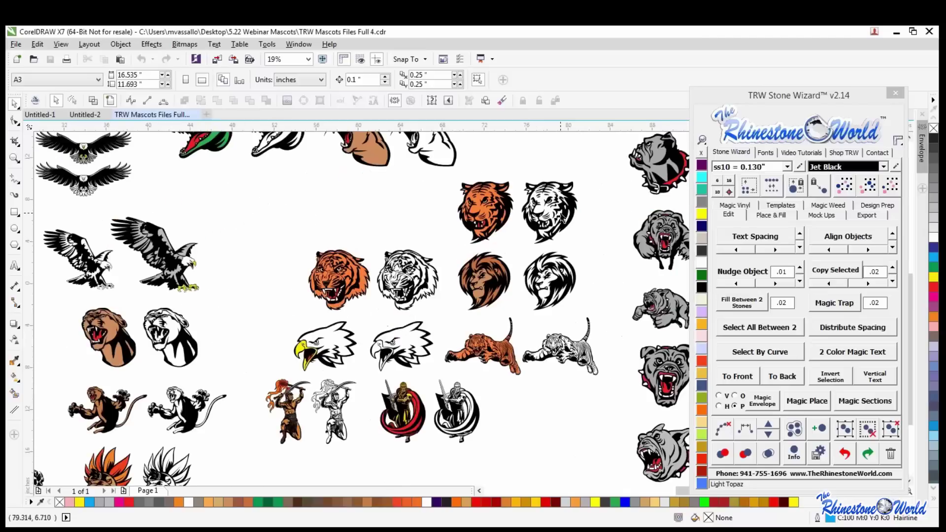
pyautogui.scroll(-2, 468, 313)
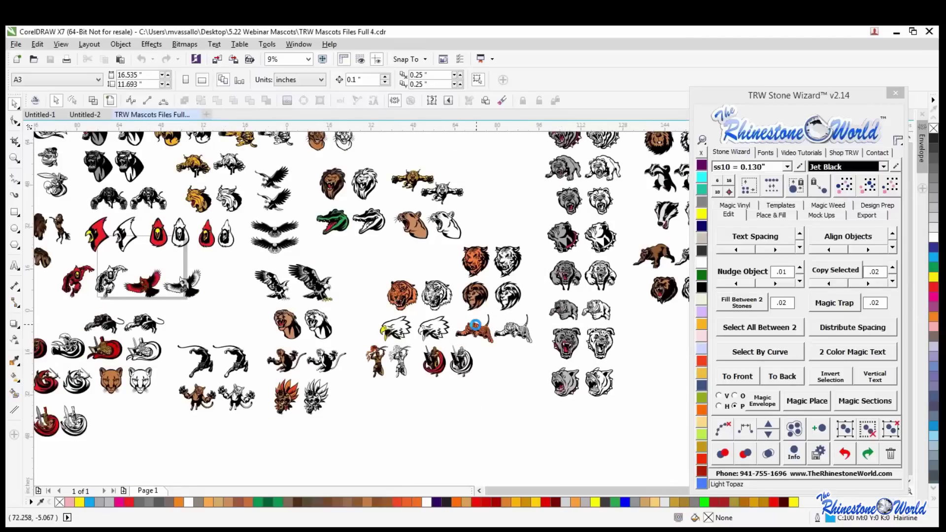
pyautogui.scroll(-2, 473, 323)
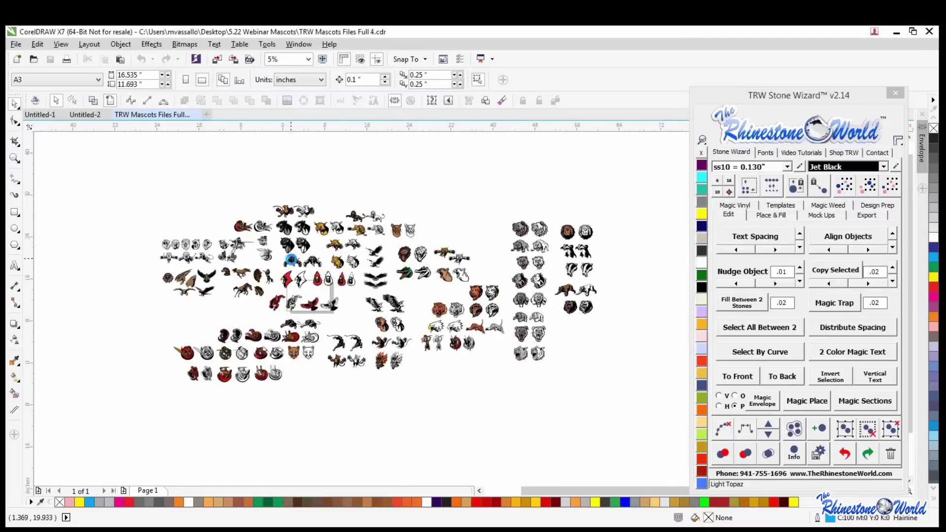
pyautogui.scroll(8, 294, 243)
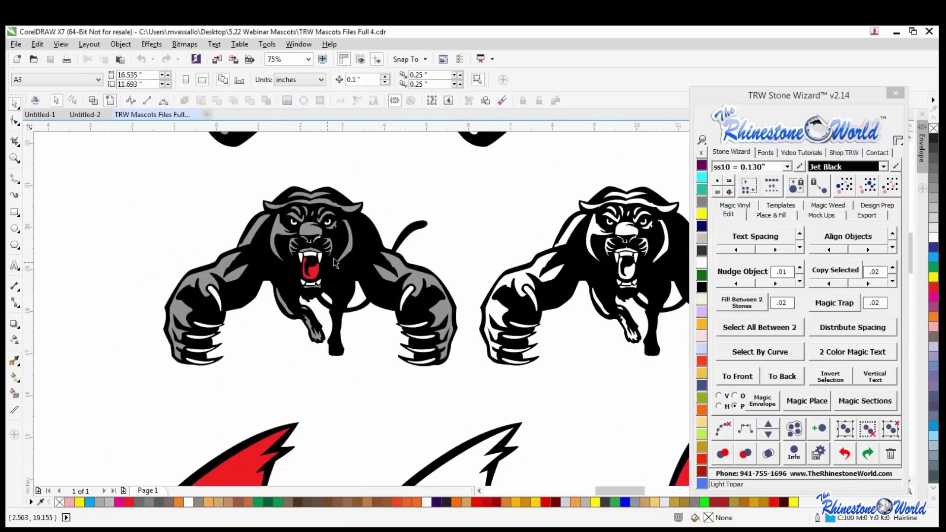
pyautogui.scroll(-2, 333, 258)
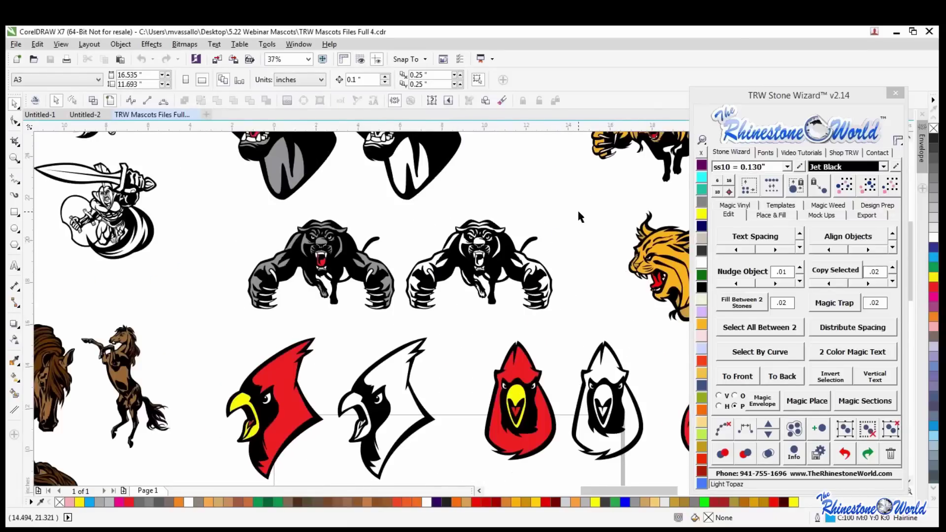
# Copy the black-and-white lunging panther with the tail into Untitled-2 and place it beside the coloured template, across the page's edge.
pyautogui.click(498, 260)
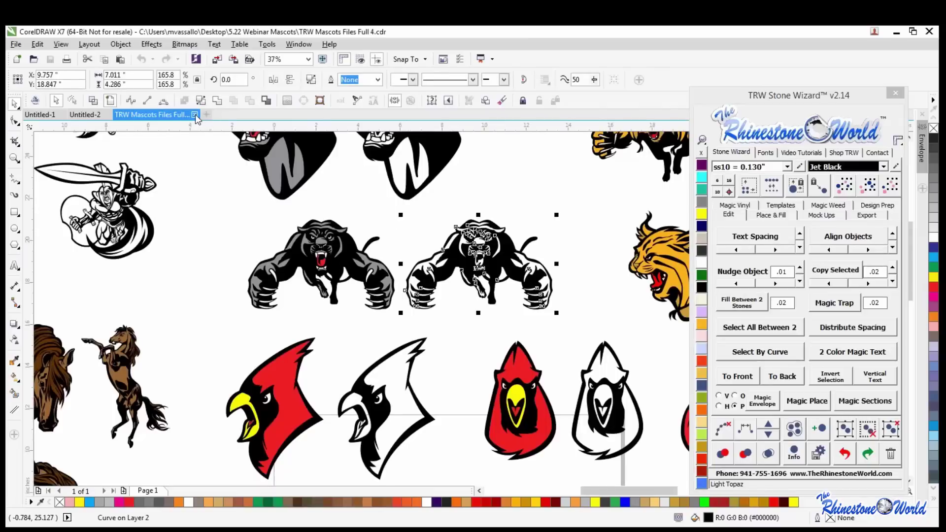
pyautogui.click(87, 115)
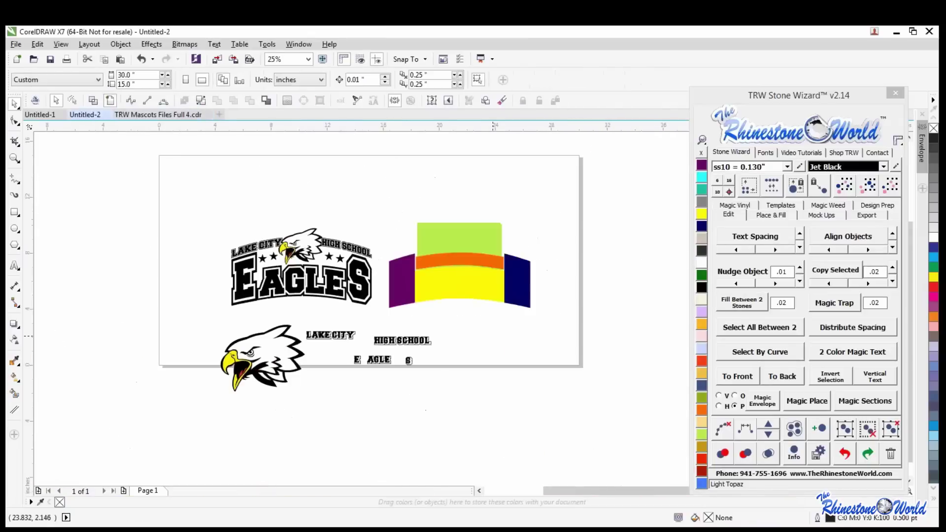
pyautogui.click(490, 336)
pyautogui.scroll(-1, 542, 357)
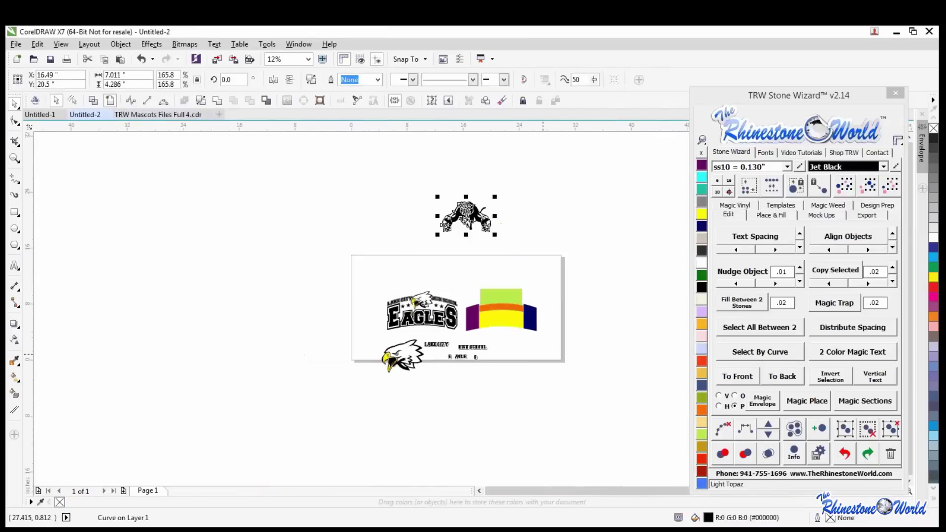
pyautogui.moveTo(481, 212); pyautogui.dragTo(591, 303)
pyautogui.scroll(2, 597, 307)
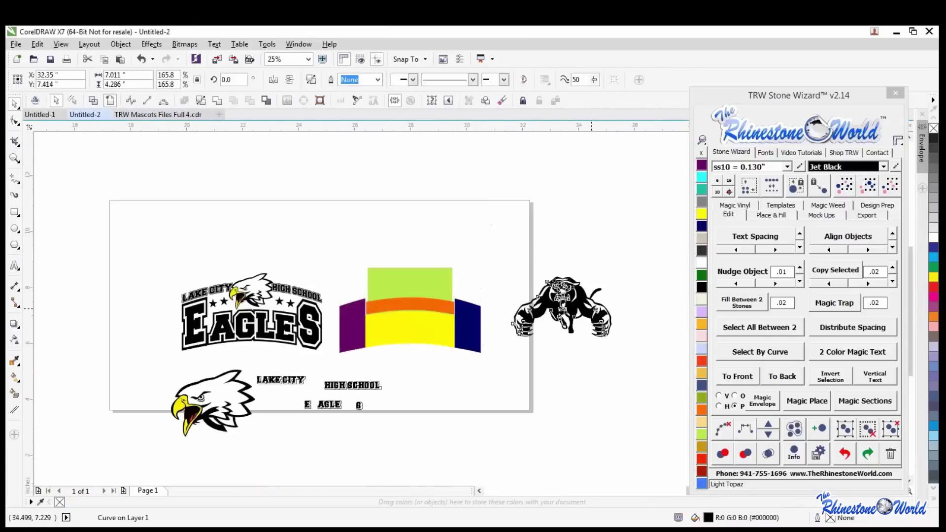
# Close the mascot library file and move the panther in Untitled-2 slightly closer to the coloured template.
pyautogui.click(168, 117)
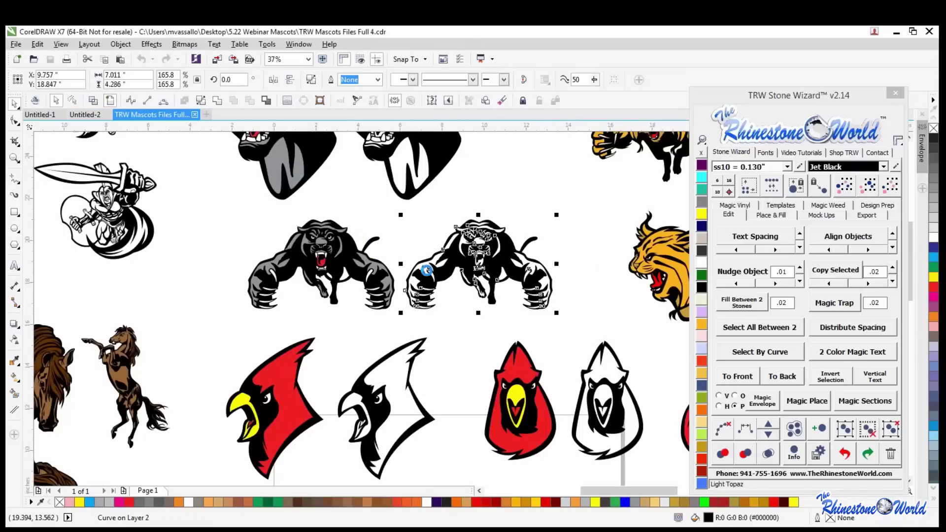
pyautogui.press('F8')
pyautogui.click(241, 179)
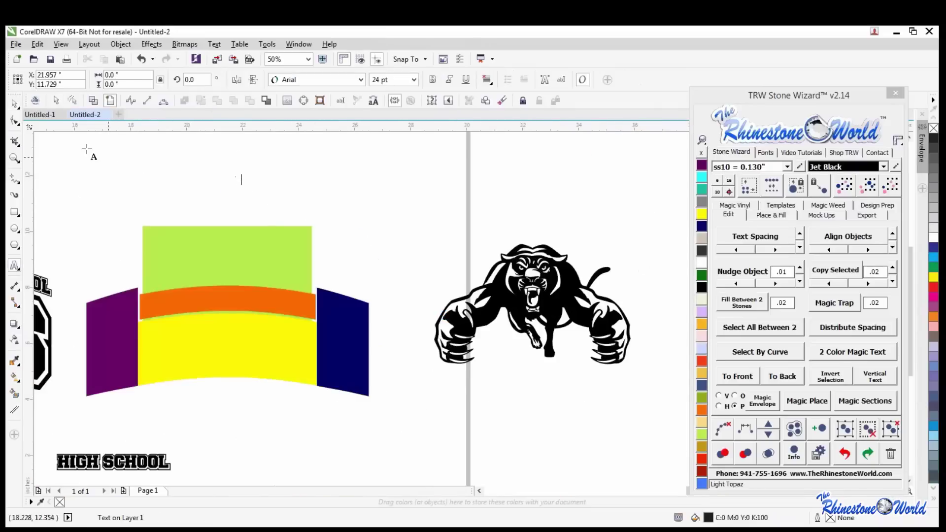
pyautogui.click(14, 103)
pyautogui.moveTo(533, 294); pyautogui.dragTo(507, 292)
# Shorten the light green rectangle from its lower edge to a height of about 3.85 inches.
pyautogui.click(311, 262)
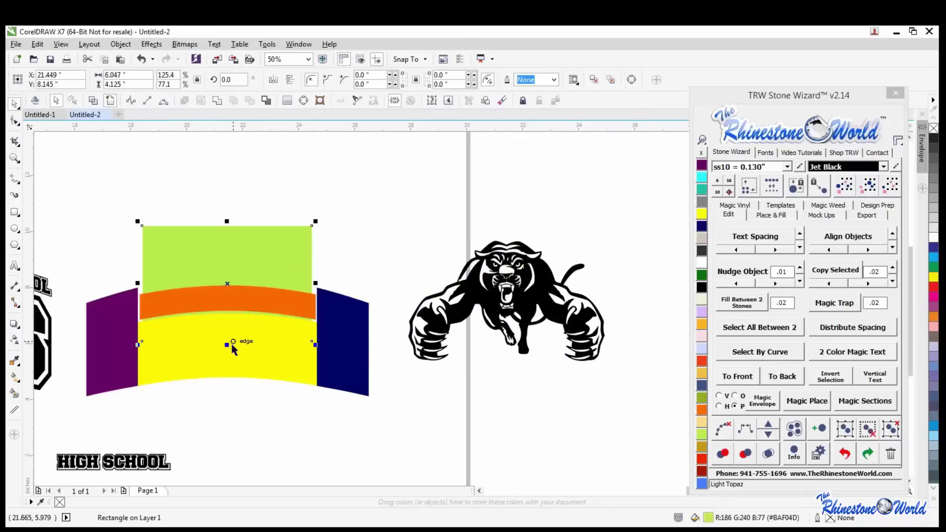
pyautogui.moveTo(232, 340); pyautogui.dragTo(234, 343)
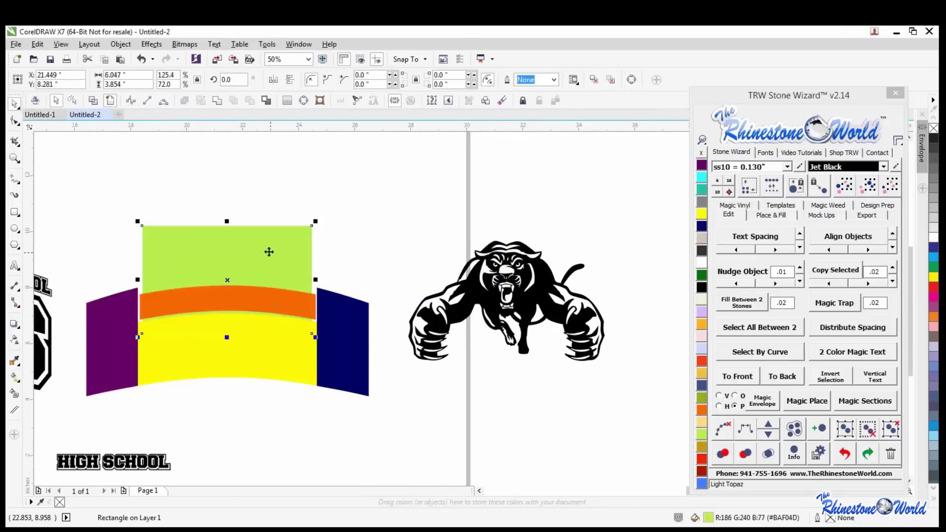
pyautogui.press('Escape')
pyautogui.press('F3')
# Fit the panther into the light green rectangle of the template with Magic Place.
pyautogui.click(325, 256)
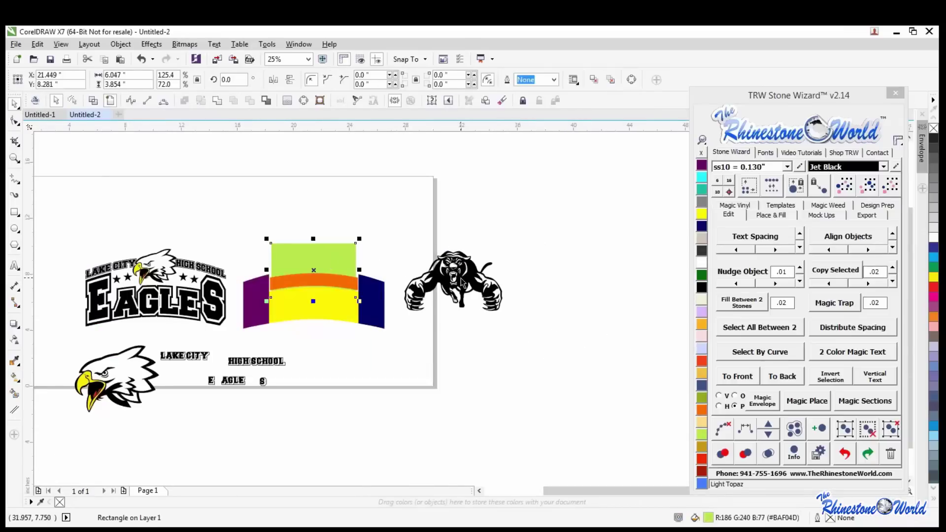
pyautogui.keyDown('shift'); pyautogui.click(462, 282); pyautogui.keyUp('shift')
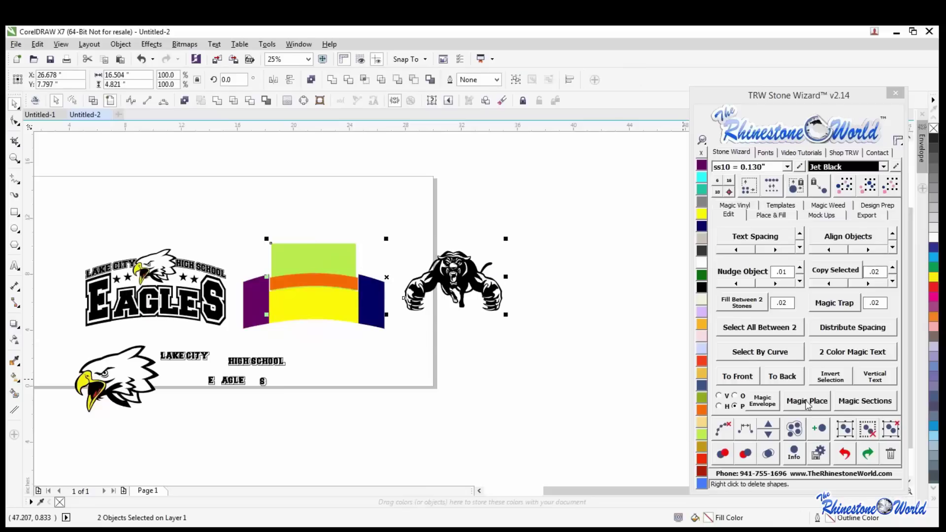
pyautogui.click(807, 401)
pyautogui.scroll(3, 319, 278)
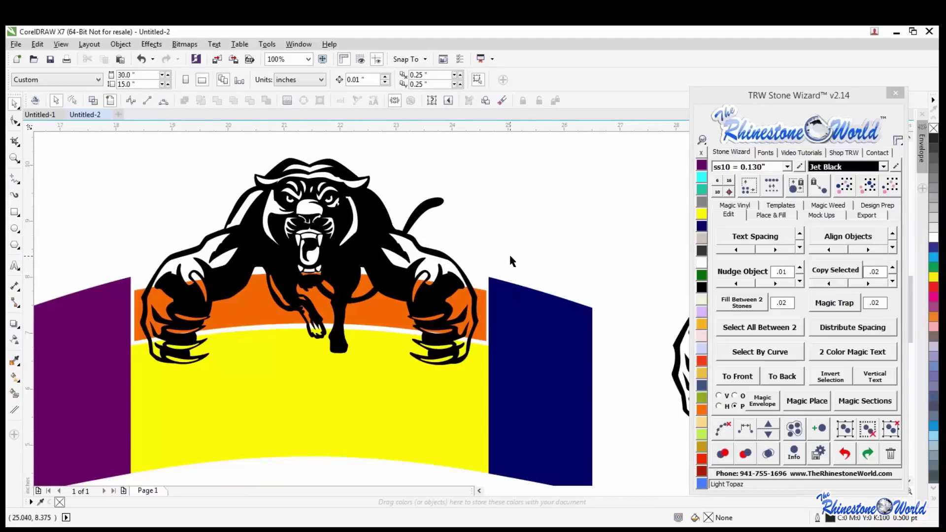
pyautogui.scroll(-2, 509, 254)
pyautogui.scroll(2, 402, 274)
# Move the placed panther up to about Y 9.31 inches, keeping its claws over the orange arc.
pyautogui.click(462, 232)
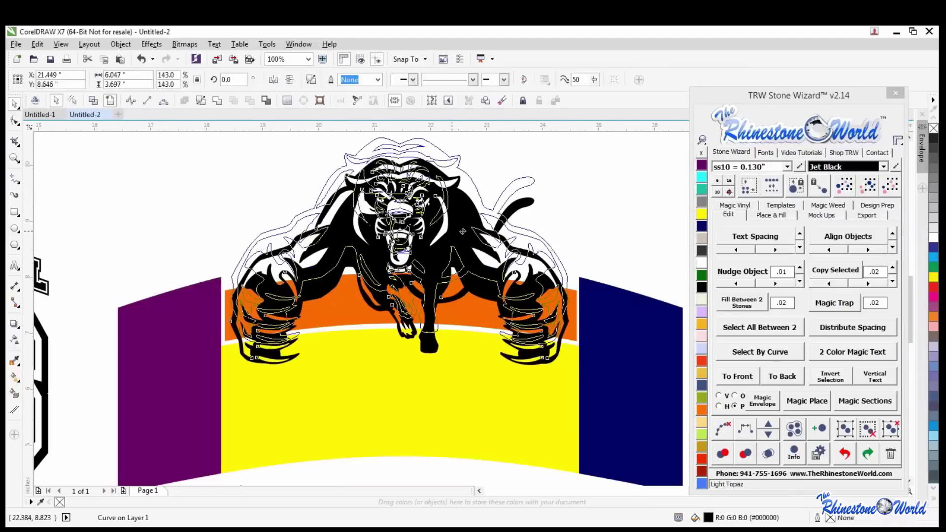
pyautogui.scroll(-2, 472, 215)
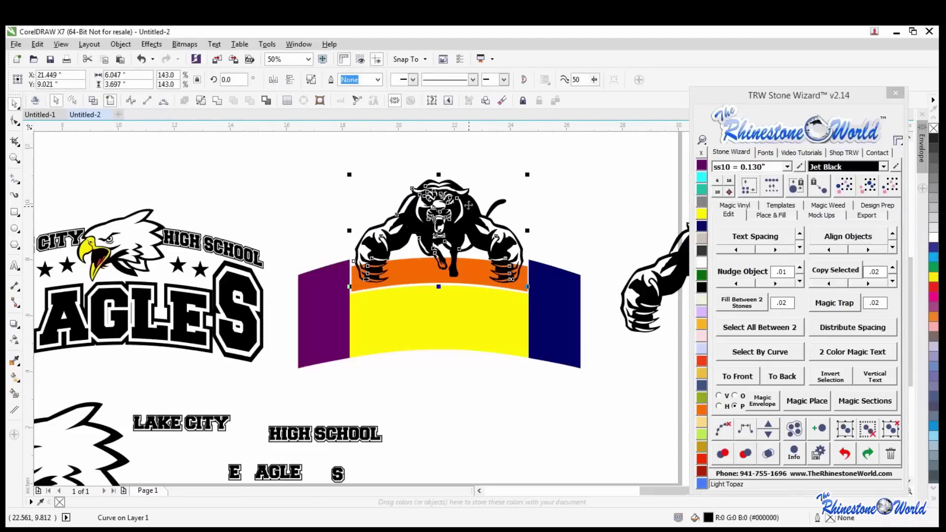
pyautogui.scroll(2, 468, 204)
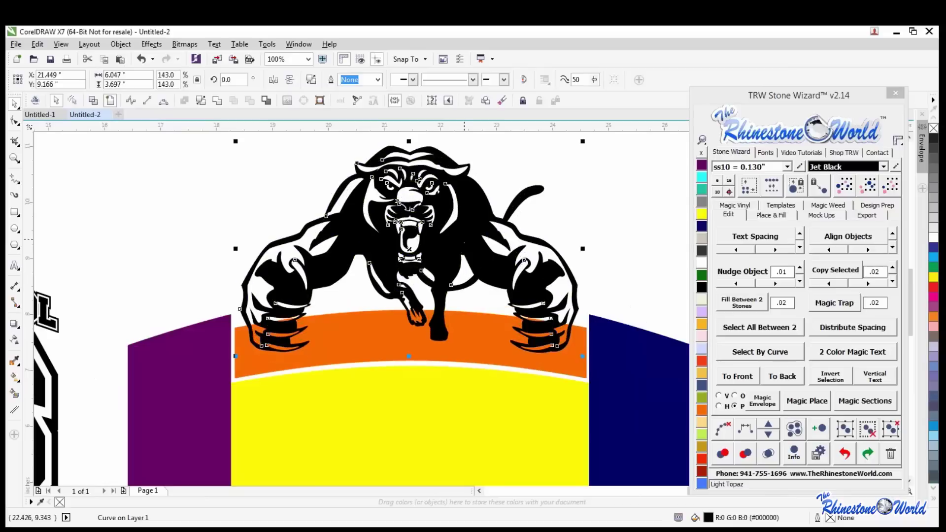
pyautogui.scroll(-2, 466, 245)
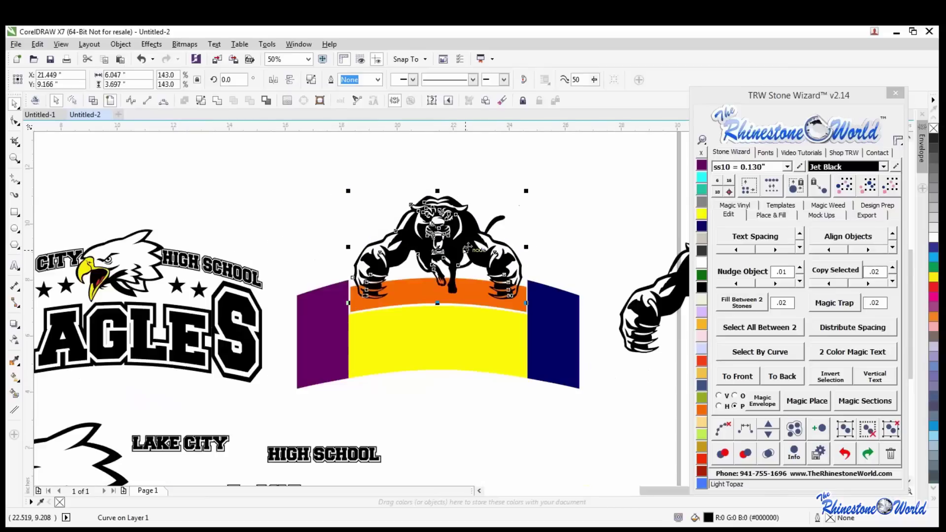
pyautogui.scroll(2, 468, 231)
pyautogui.moveTo(469, 232); pyautogui.dragTo(471, 226)
pyautogui.scroll(-2, 465, 235)
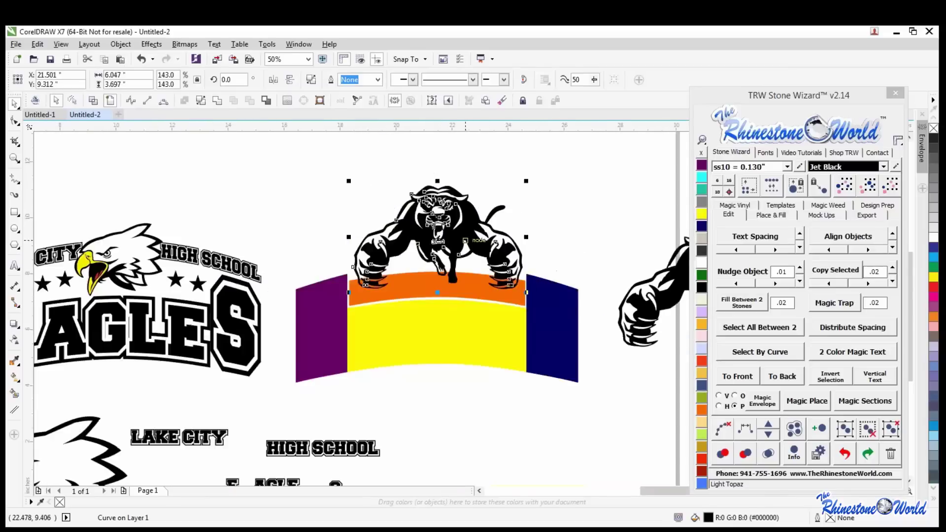
pyautogui.press('Escape')
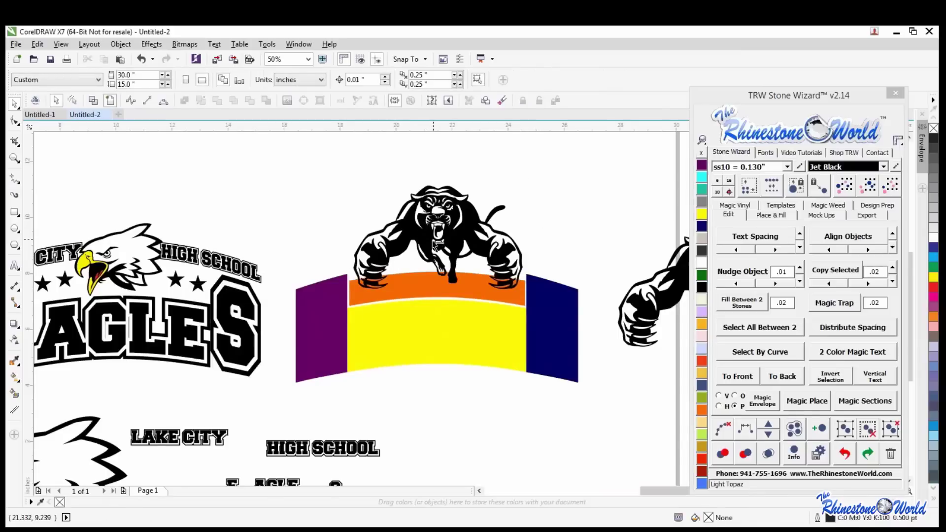
# Raise the panther slightly more so its claws and front foot overlap only the upper part of the orange arc.
pyautogui.scroll(2, 486, 235)
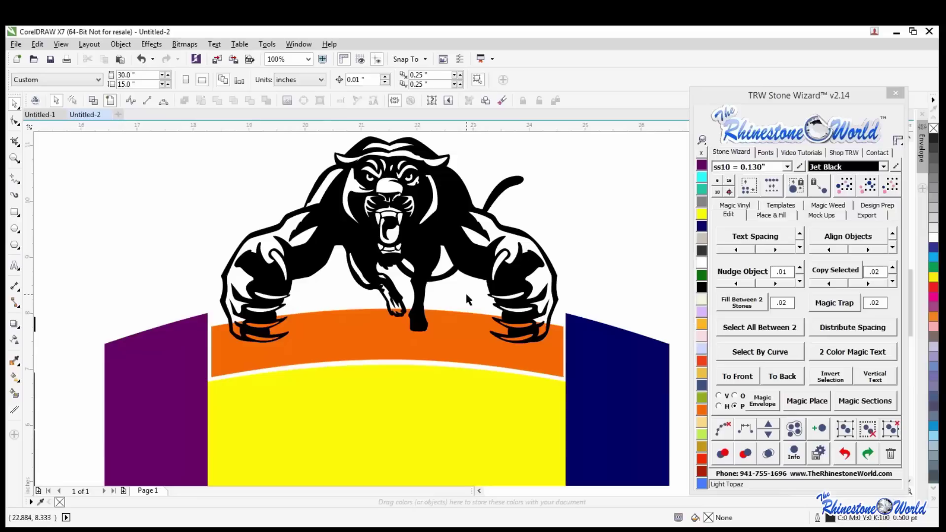
pyautogui.moveTo(452, 229); pyautogui.dragTo(451, 235)
pyautogui.press('Escape')
pyautogui.scroll(-2, 440, 309)
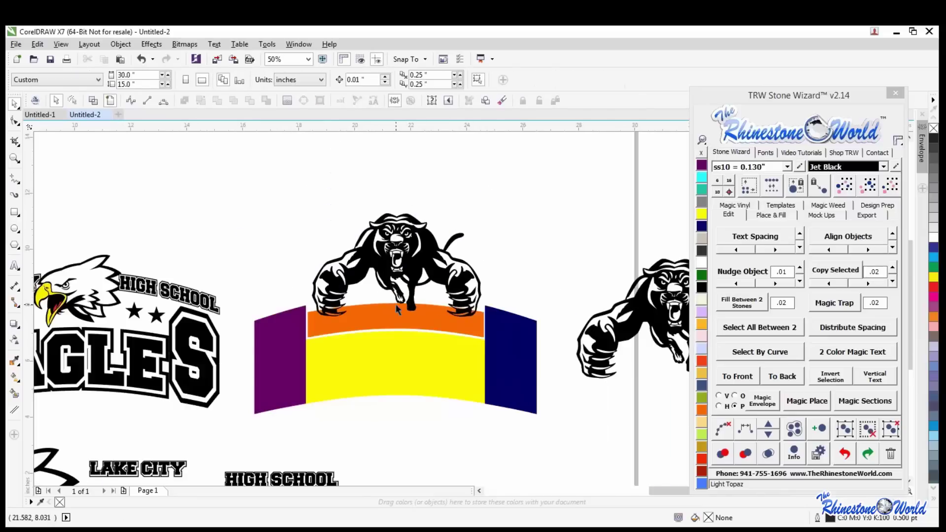
pyautogui.scroll(2, 439, 268)
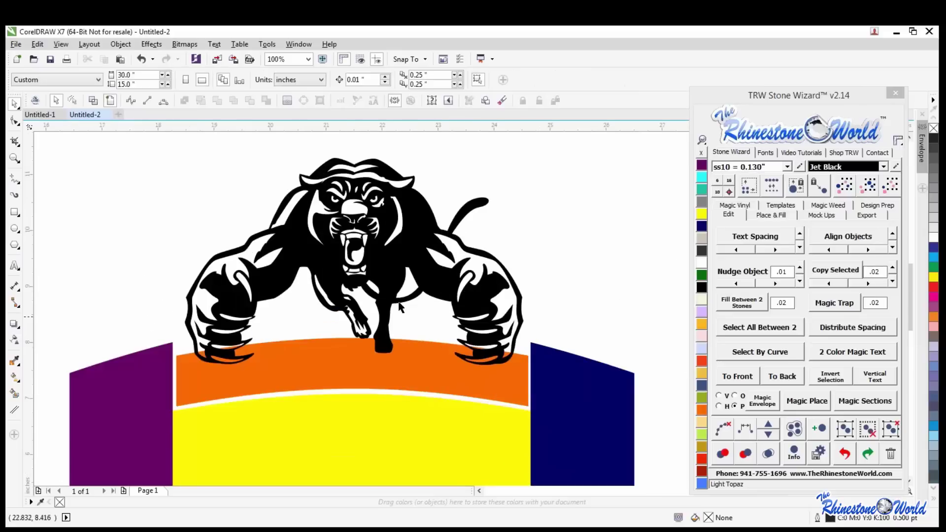
pyautogui.scroll(-4, 345, 291)
pyautogui.scroll(2, 217, 384)
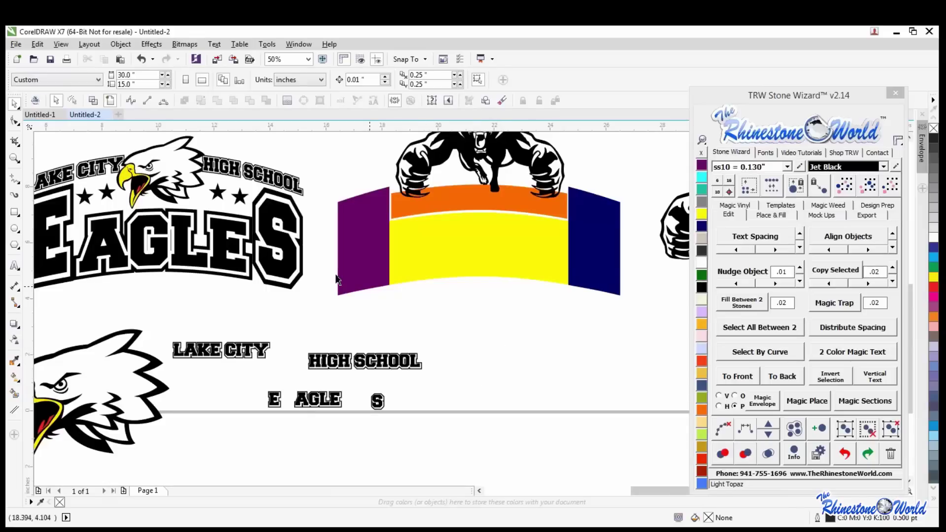
# Examine the letters G and L of the finished EAGLES lettering for thin slivers and gaps.
pyautogui.scroll(5, 148, 241)
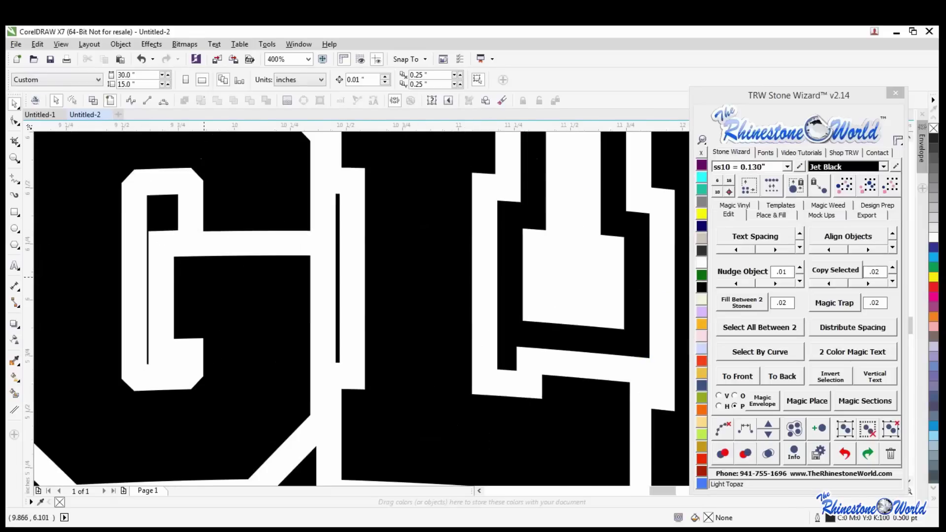
pyautogui.scroll(-2, 204, 279)
pyautogui.scroll(3, 150, 245)
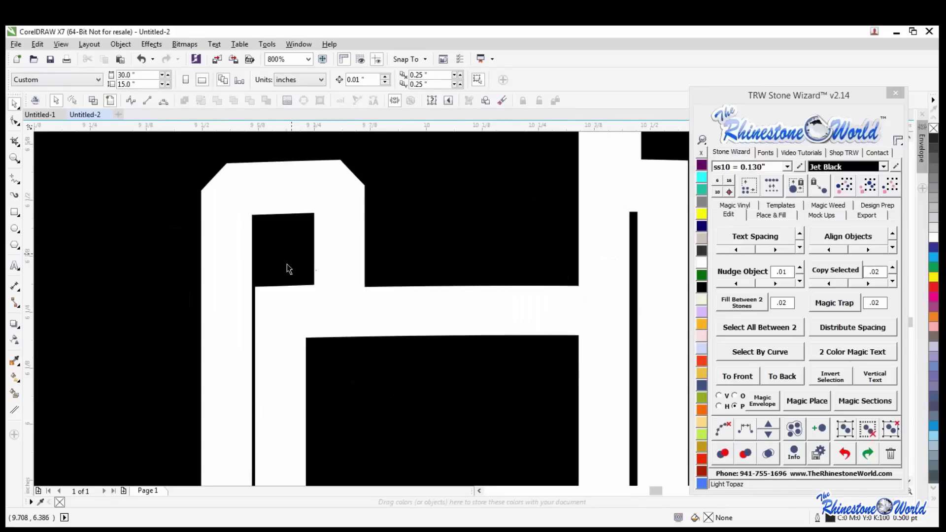
pyautogui.scroll(-3, 314, 275)
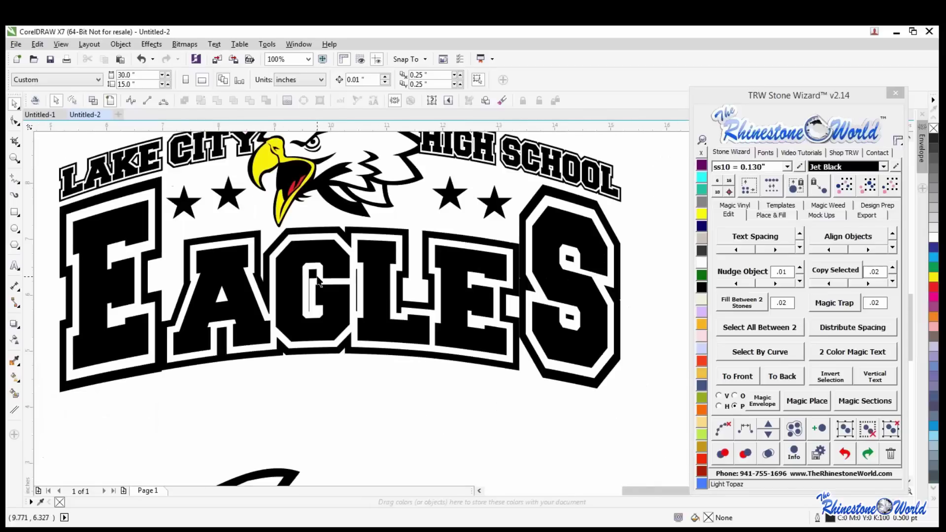
pyautogui.scroll(2, 318, 280)
pyautogui.click(302, 267)
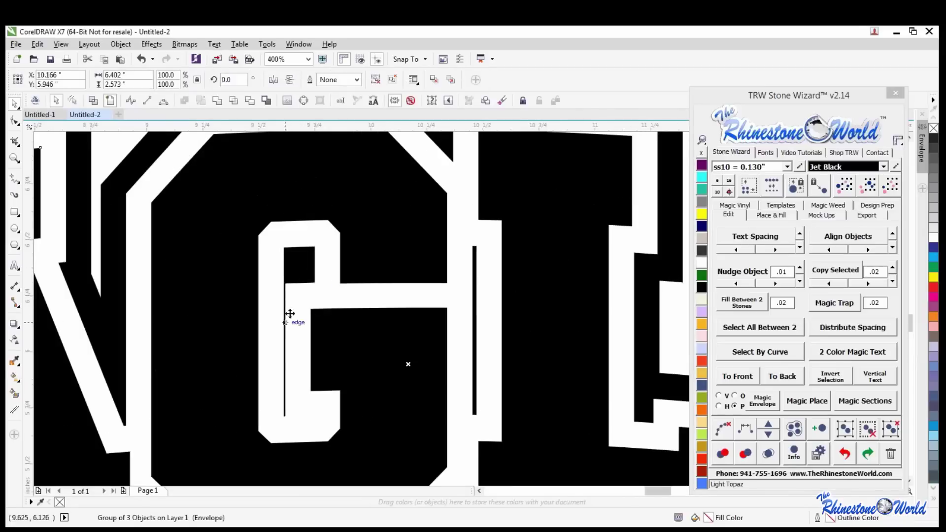
pyautogui.scroll(-1, 330, 264)
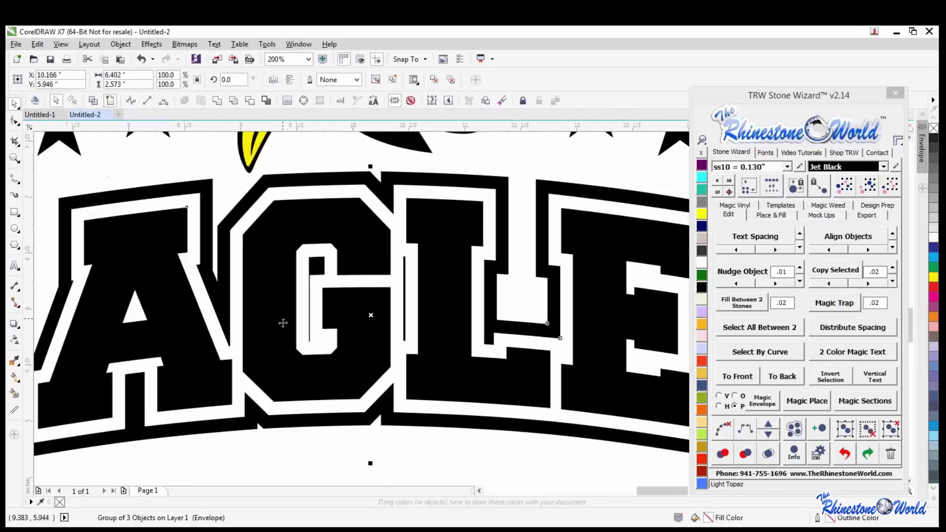
pyautogui.scroll(1, 313, 267)
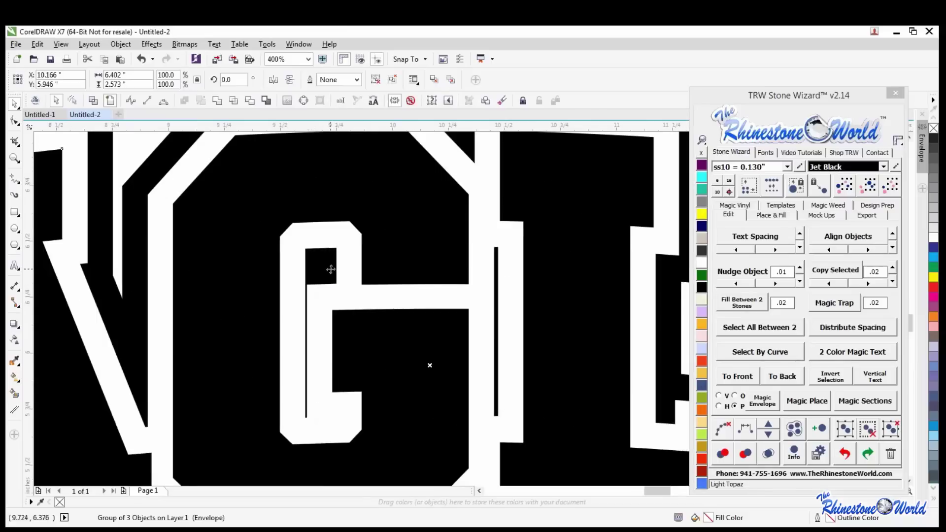
pyautogui.scroll(-1, 330, 269)
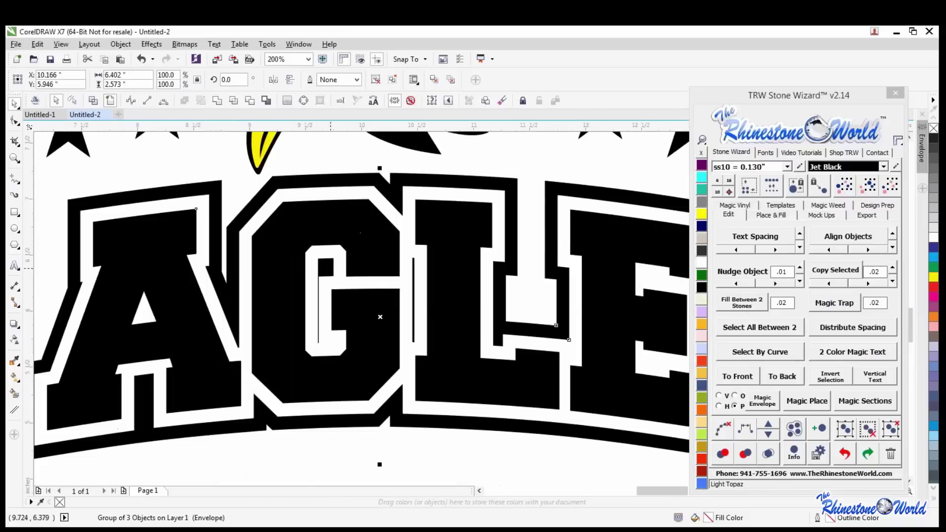
pyautogui.scroll(-1, 380, 276)
pyautogui.scroll(2, 365, 279)
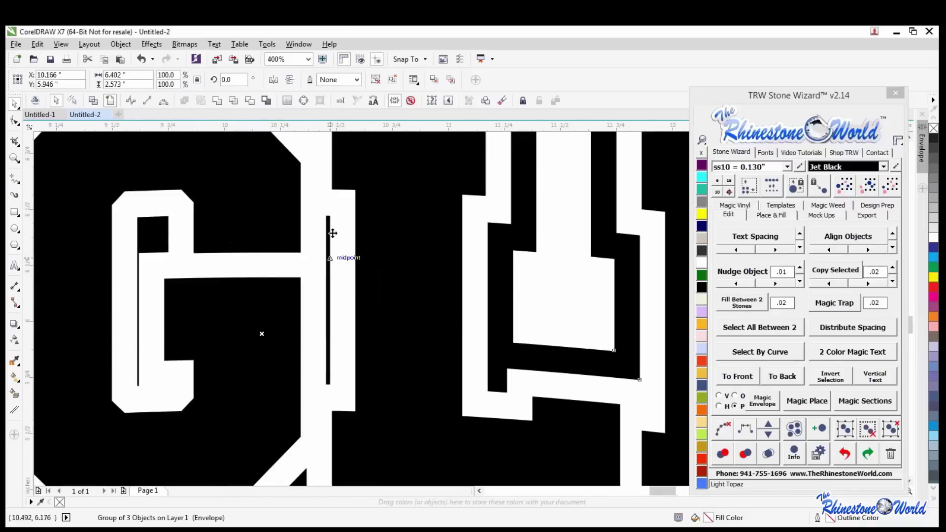
pyautogui.scroll(-2, 332, 312)
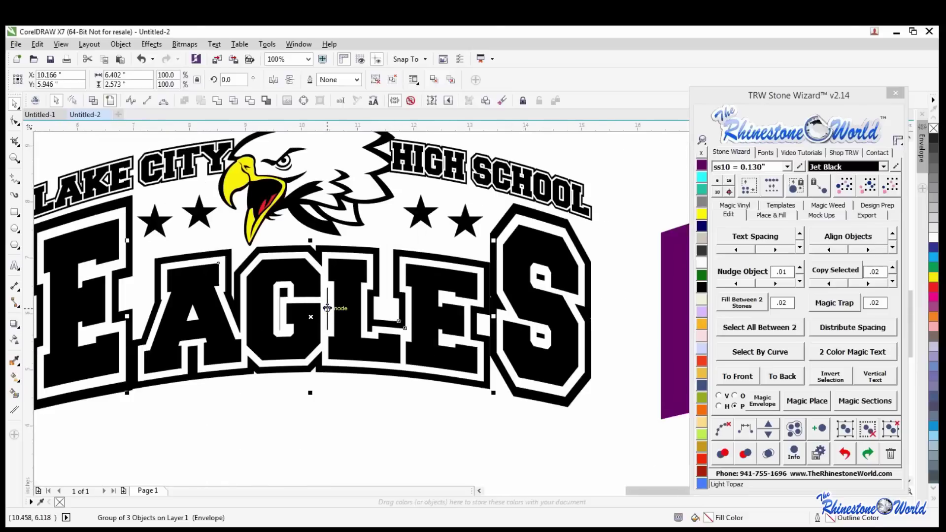
pyautogui.press('Escape')
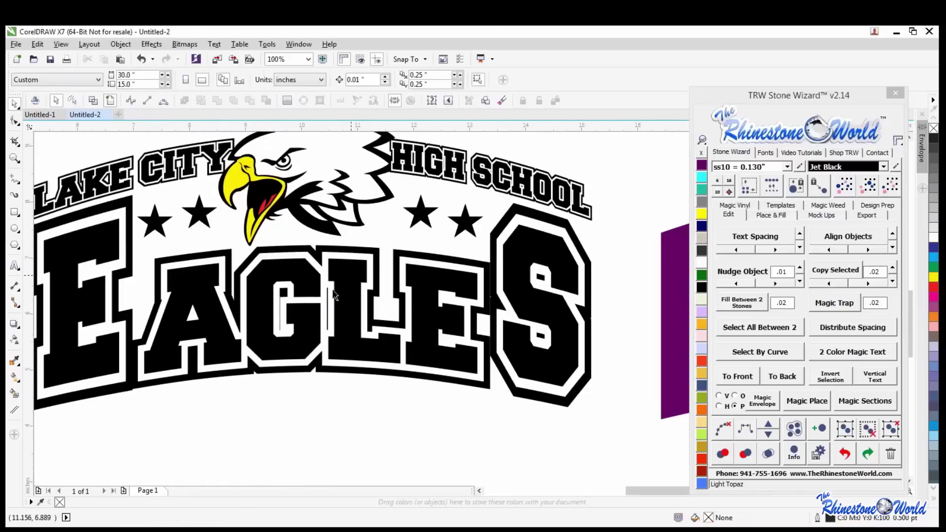
# Add the letter P as 24 pt Arial artistic text below the coloured panther template.
pyautogui.scroll(-2, 316, 308)
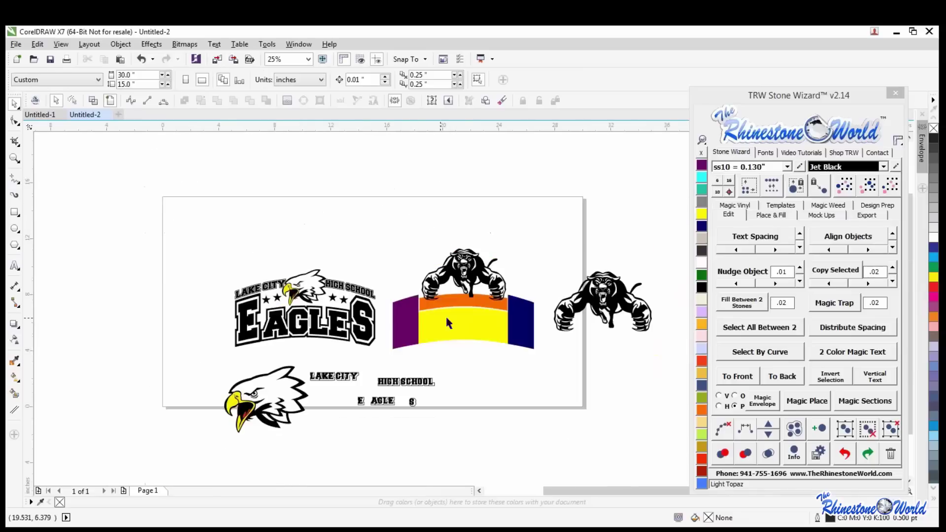
pyautogui.scroll(1, 442, 324)
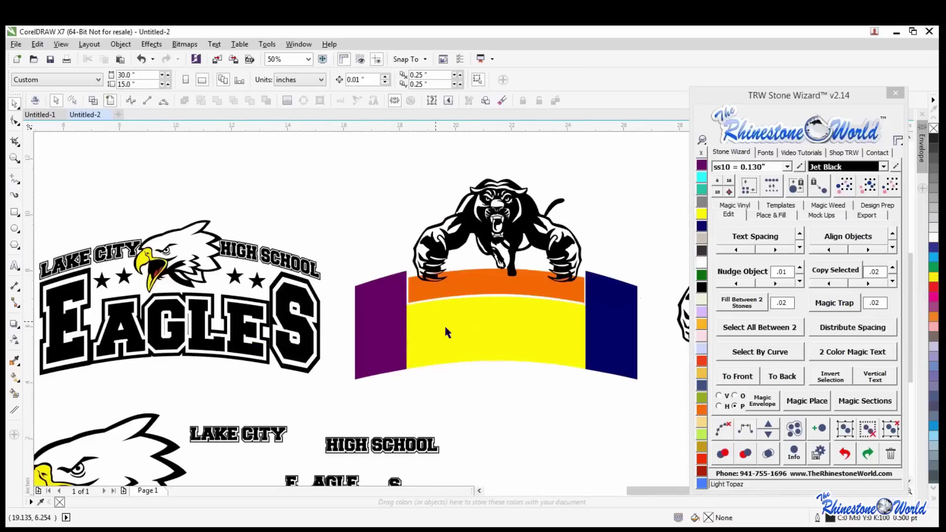
pyautogui.scroll(-1, 444, 324)
pyautogui.scroll(1, 489, 359)
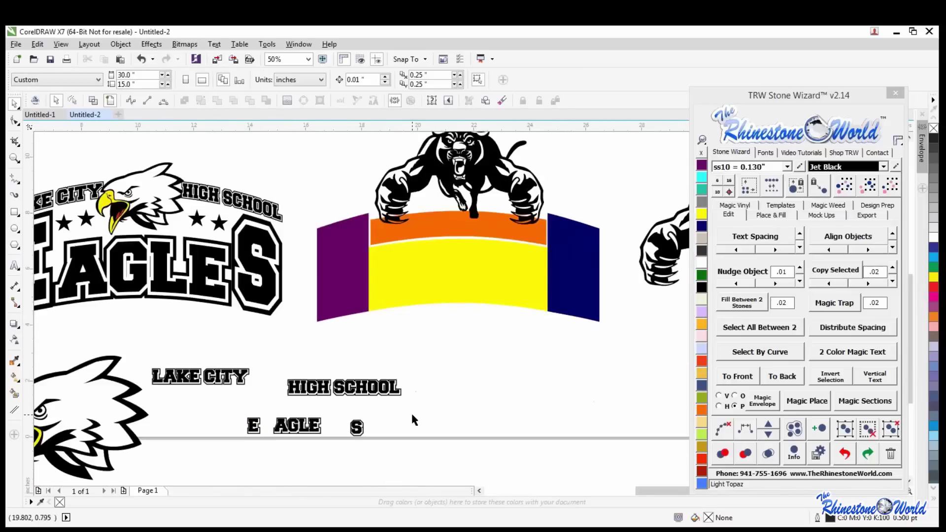
pyautogui.click(14, 265)
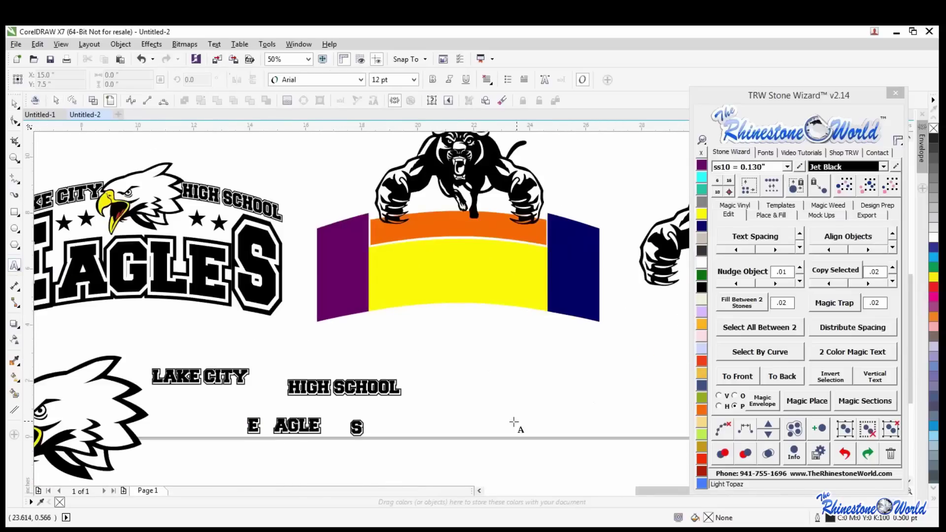
pyautogui.click(483, 400)
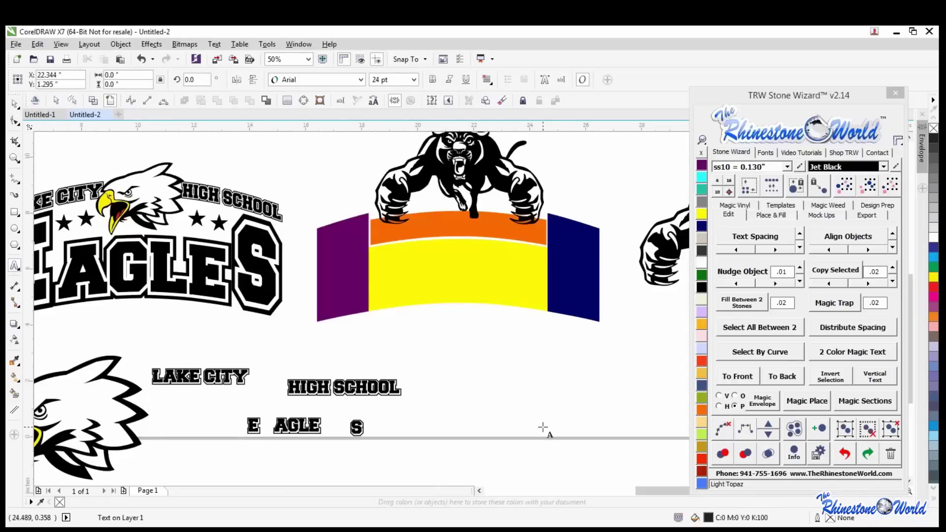
pyautogui.write('PATHE')
pyautogui.press('BackSpace')
pyautogui.press('BackSpace')
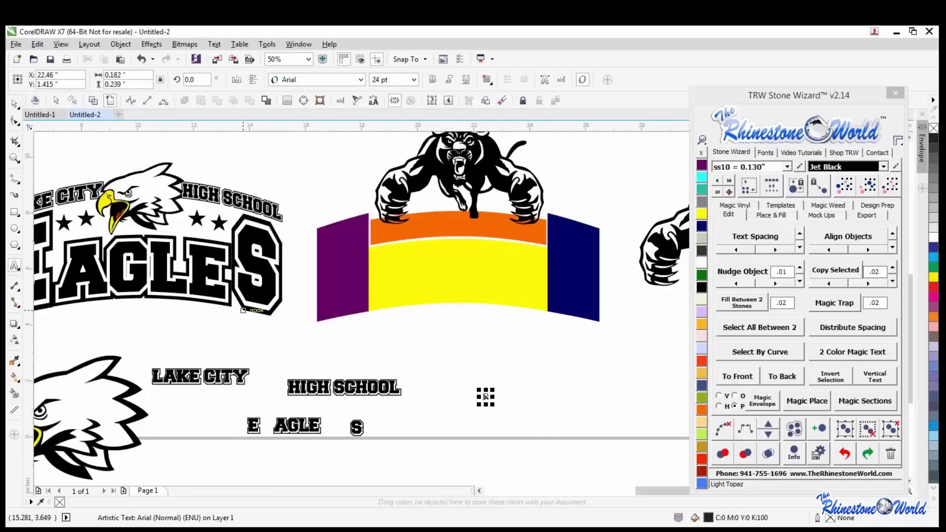
pyautogui.press('Escape')
pyautogui.press('space')
# Place a copy of the P beside it and change the copy's text to ANTHER.
pyautogui.scroll(2, 485, 397)
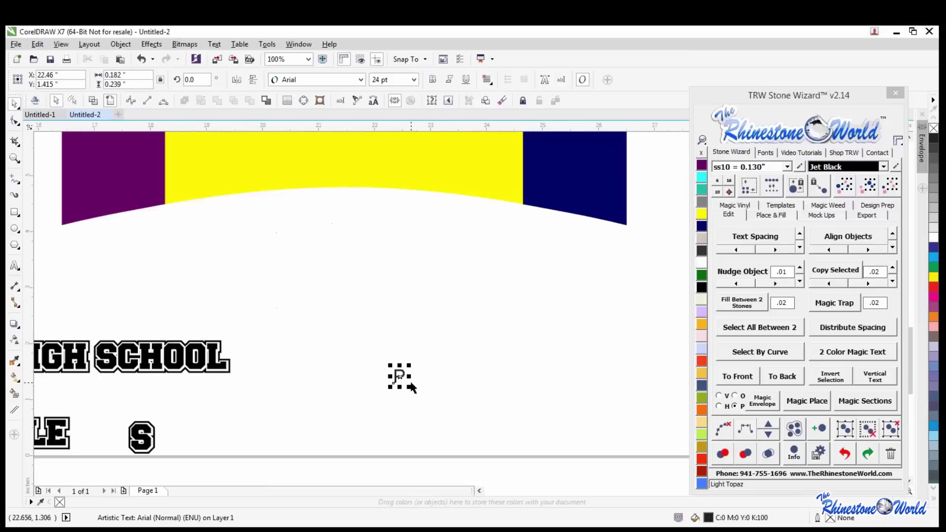
pyautogui.moveTo(399, 379)
pyautogui.mouseDown()
pyautogui.moveTo(345, 377)
pyautogui.moveTo(394, 376)
pyautogui.mouseUp()
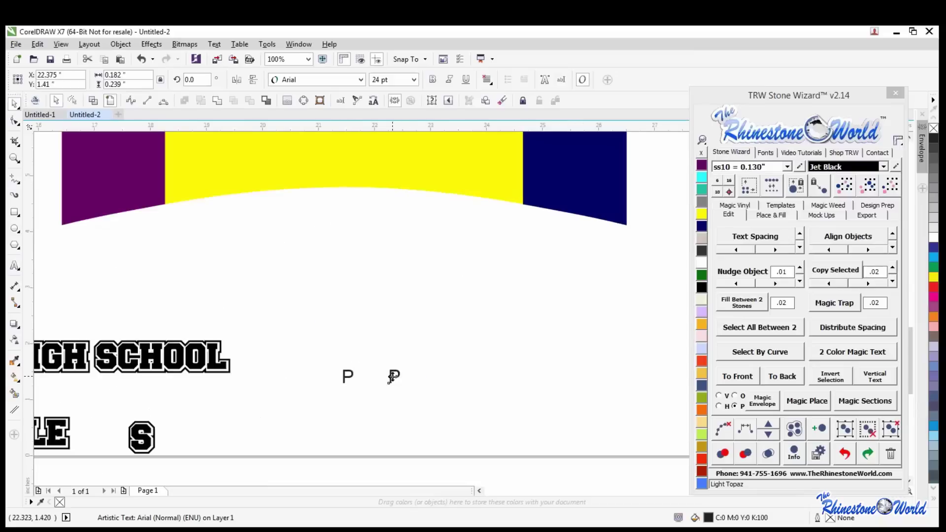
pyautogui.doubleClick(394, 376)
pyautogui.write('ATHER')
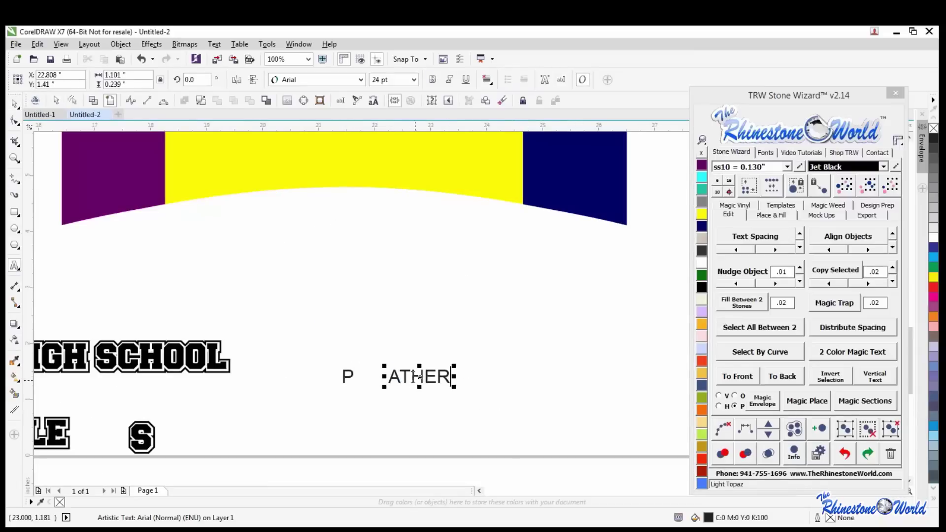
pyautogui.click(400, 377)
pyautogui.write('N')
pyautogui.hotkey('ctrl', 'space')
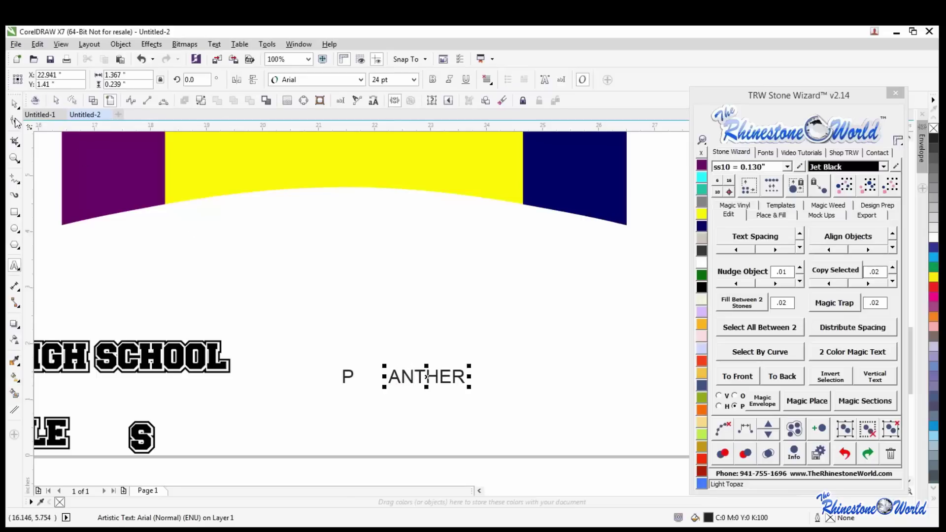
# Copy ANTHER to its right side, change the copy's text to S, and move the P closer to ANTHER.
pyautogui.moveTo(442, 376); pyautogui.dragTo(489, 381)
pyautogui.doubleClick(575, 374)
pyautogui.write('S')
pyautogui.hotkey('ctrl', 'space')
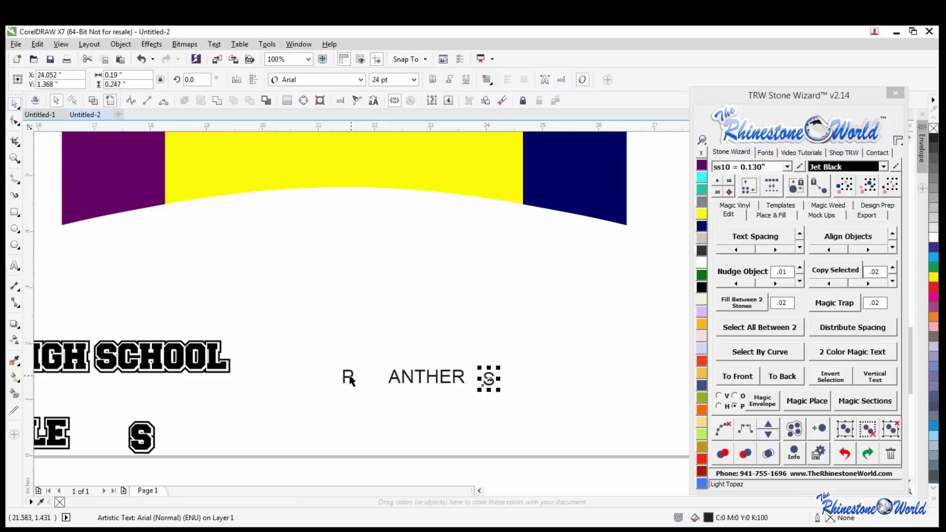
pyautogui.moveTo(348, 377); pyautogui.dragTo(368, 377)
pyautogui.press('Escape')
# Set P, ANTHER and S to the College-Black font and shift the S slightly away from ANTHER.
pyautogui.moveTo(508, 395); pyautogui.dragTo(351, 362)
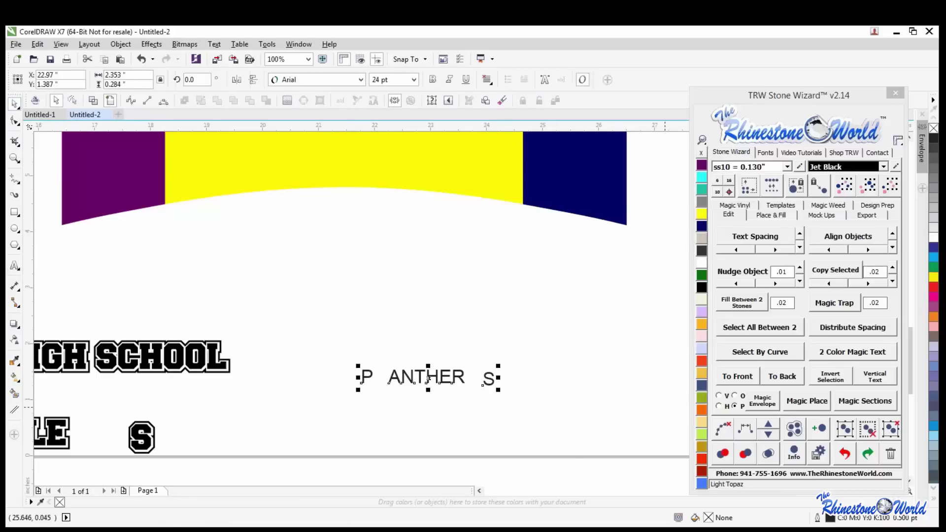
pyautogui.click(765, 152)
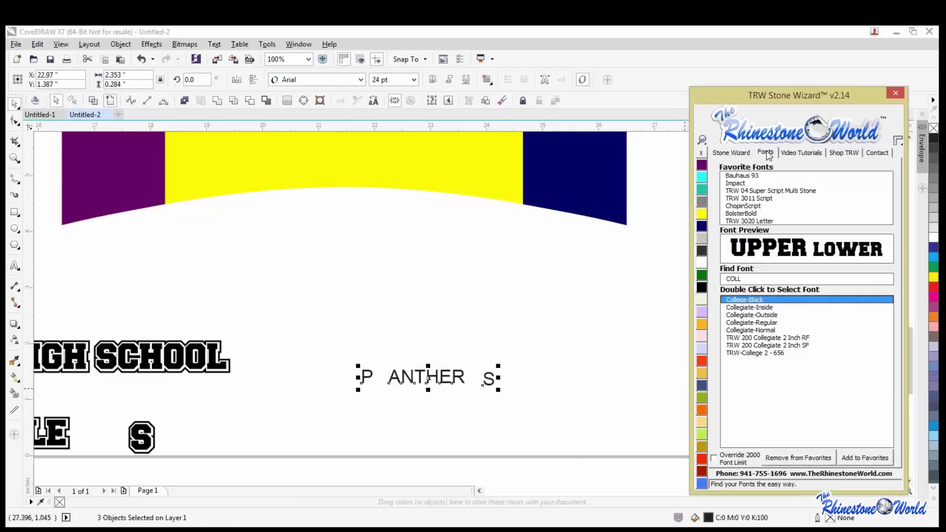
pyautogui.doubleClick(747, 307)
pyautogui.doubleClick(745, 299)
pyautogui.click(542, 382)
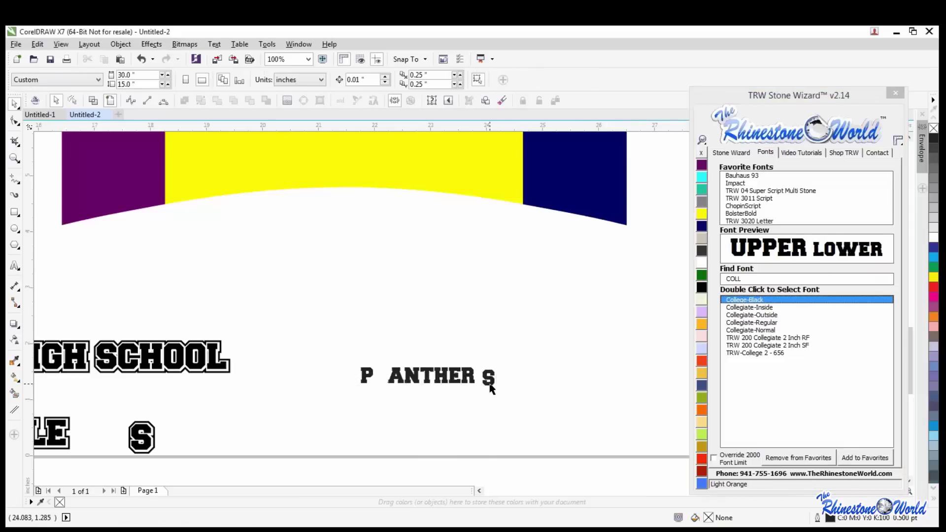
pyautogui.moveTo(491, 389); pyautogui.dragTo(496, 387)
pyautogui.click(490, 403)
# Examine the placed panther's detail and its fit over the orange arc of the template.
pyautogui.scroll(-4, 476, 392)
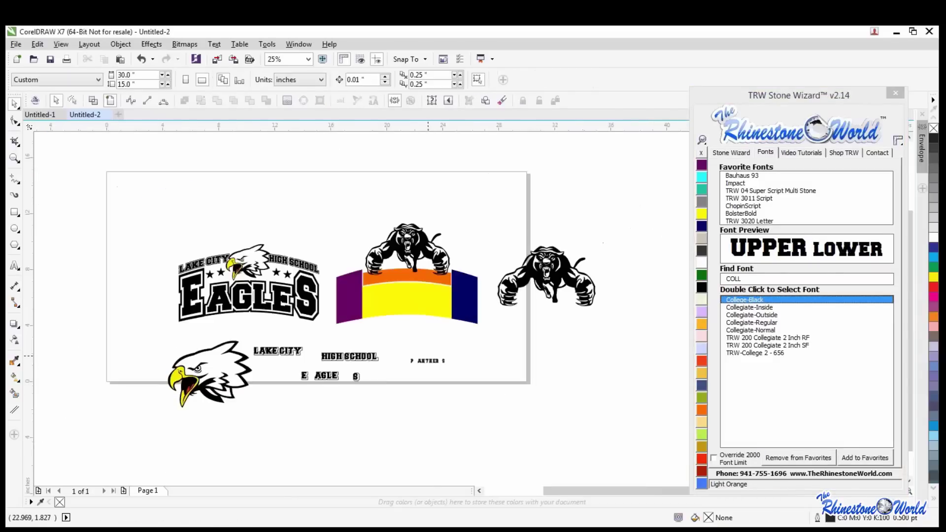
pyautogui.scroll(4, 367, 266)
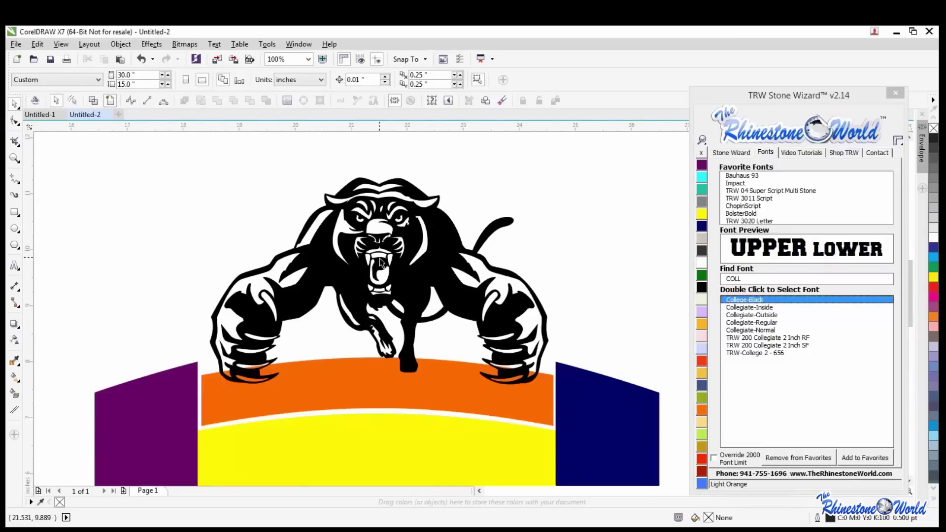
pyautogui.scroll(2, 379, 247)
pyautogui.scroll(-2, 401, 259)
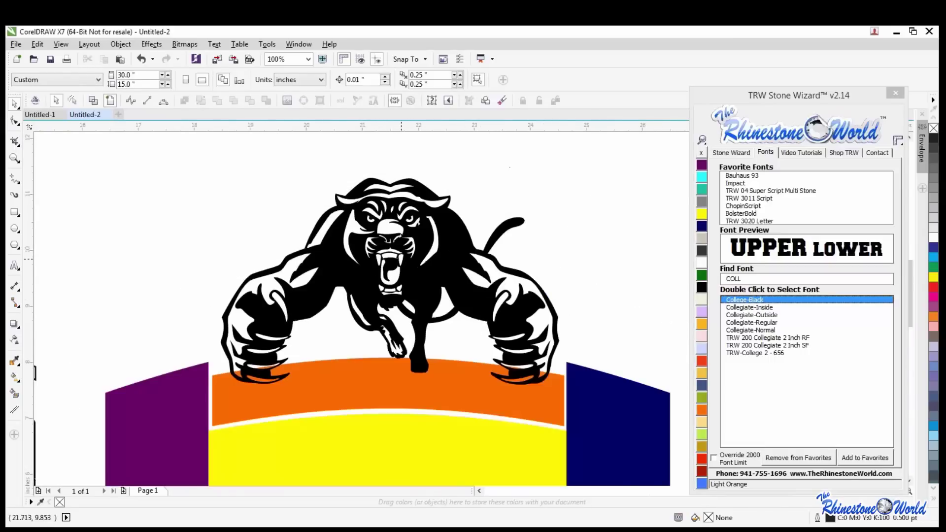
pyautogui.scroll(2, 381, 270)
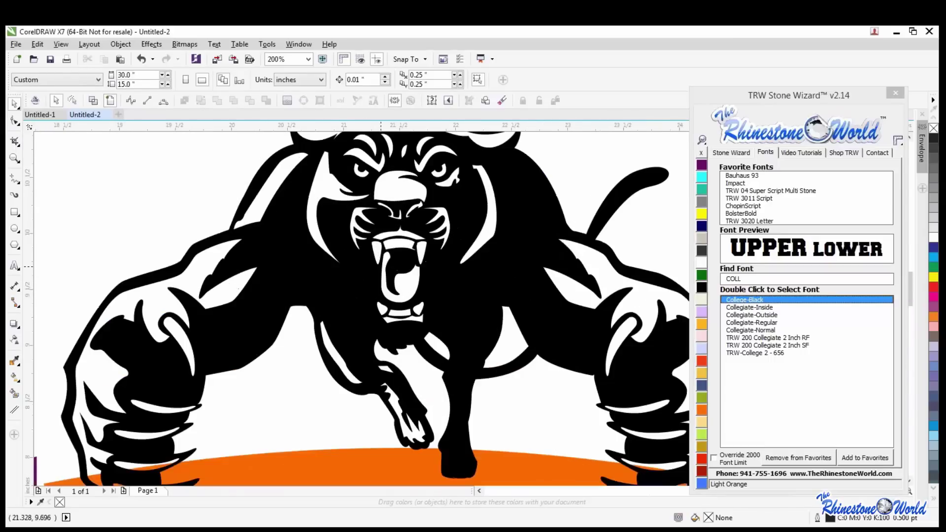
pyautogui.scroll(-2, 422, 253)
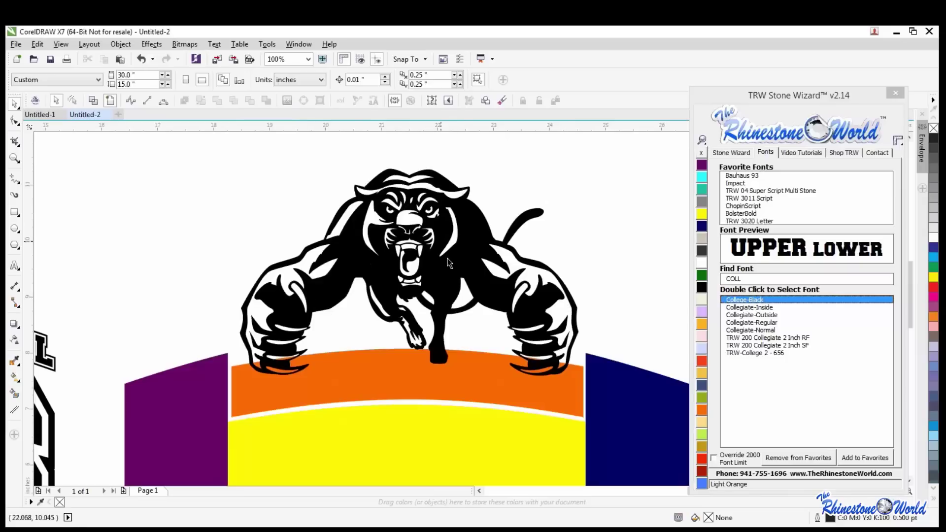
pyautogui.scroll(-2, 423, 257)
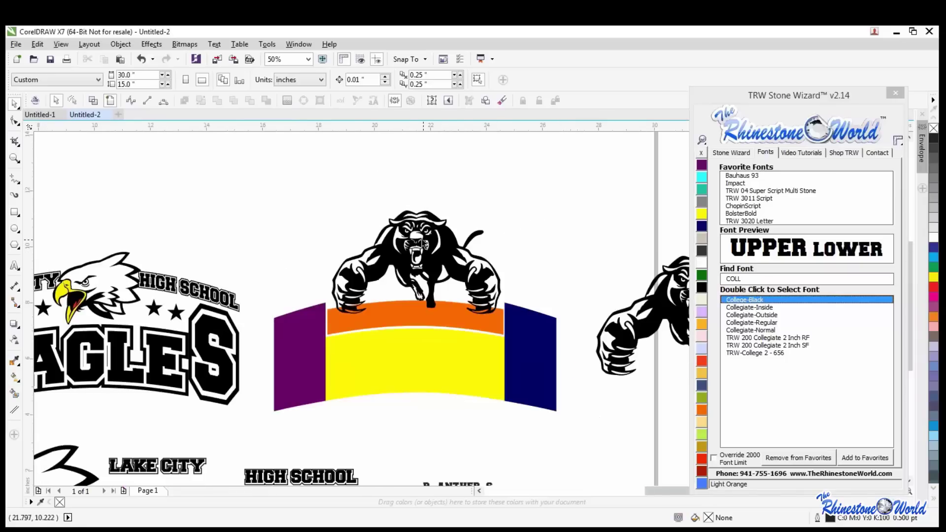
pyautogui.scroll(-1, 424, 243)
# Enlarge P, ANTHER and S together proportionally to a font size of about 48.6 pt.
pyautogui.scroll(3, 453, 368)
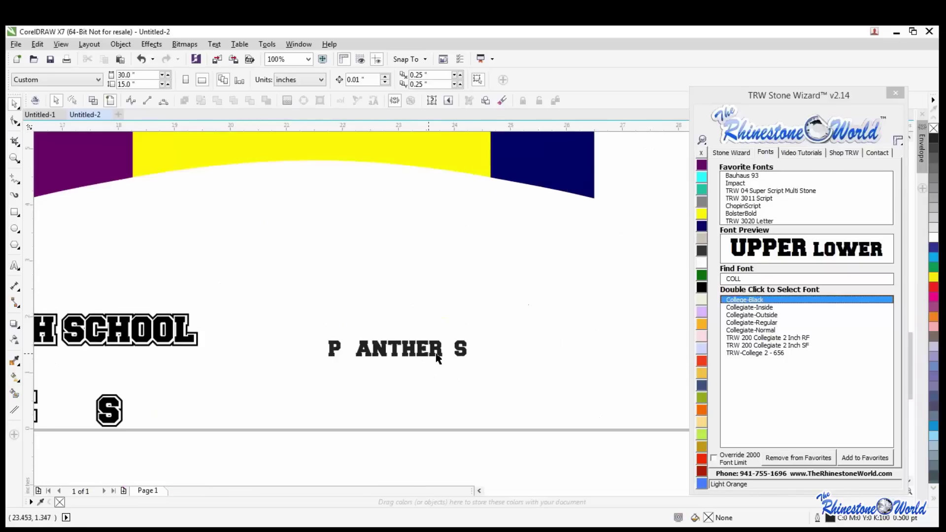
pyautogui.moveTo(518, 318); pyautogui.dragTo(288, 376)
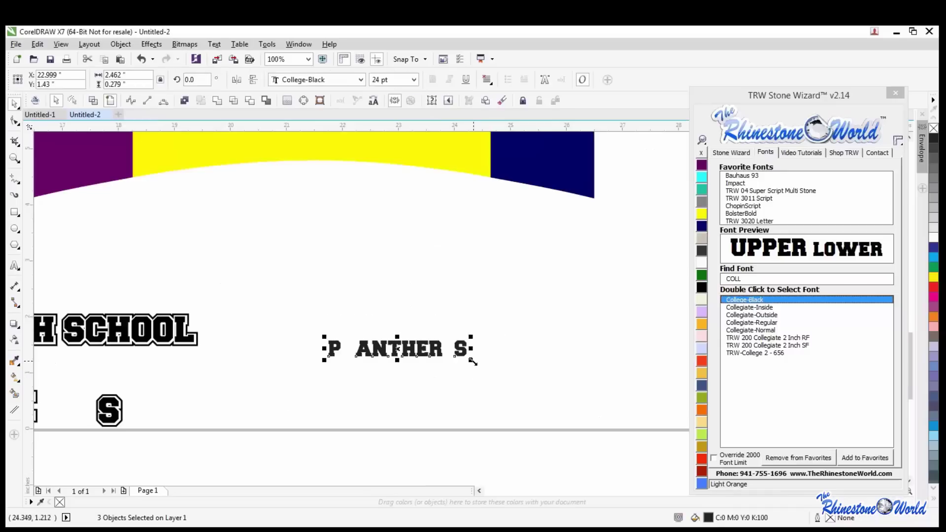
pyautogui.moveTo(472, 361); pyautogui.dragTo(611, 433)
pyautogui.click(455, 437)
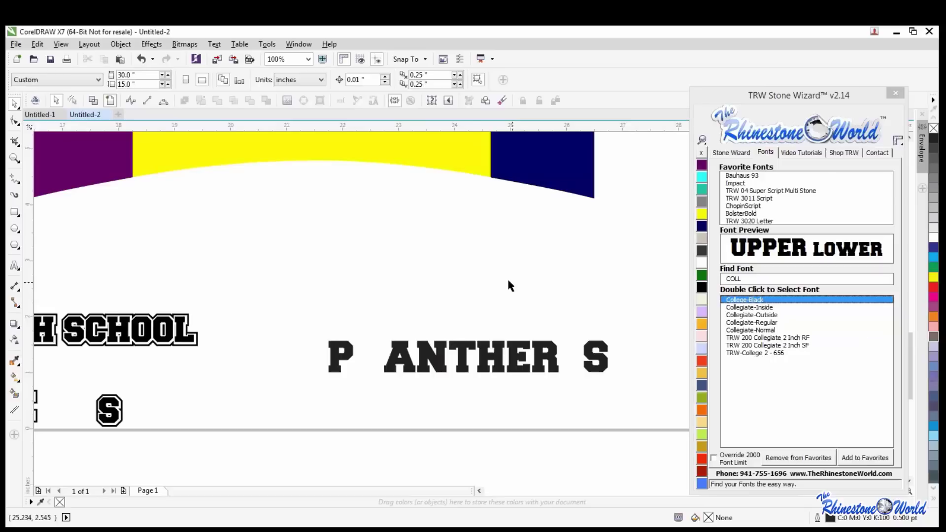
# Place a copy of ANTHER above the P ANTHER S lettering and change its text to RIDGE POINT.
pyautogui.moveTo(465, 355); pyautogui.dragTo(353, 276)
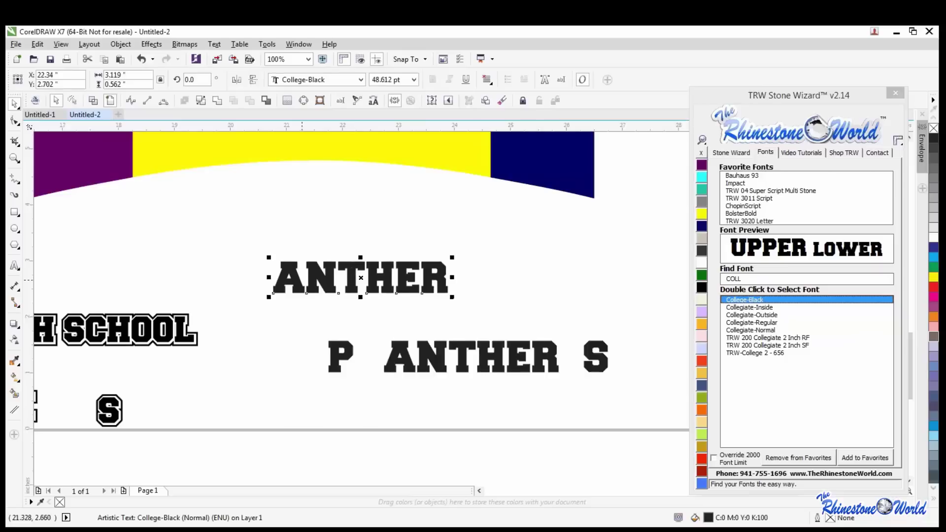
pyautogui.doubleClick(281, 281)
pyautogui.moveTo(277, 281); pyautogui.dragTo(481, 292)
pyautogui.write('RIDGE ')
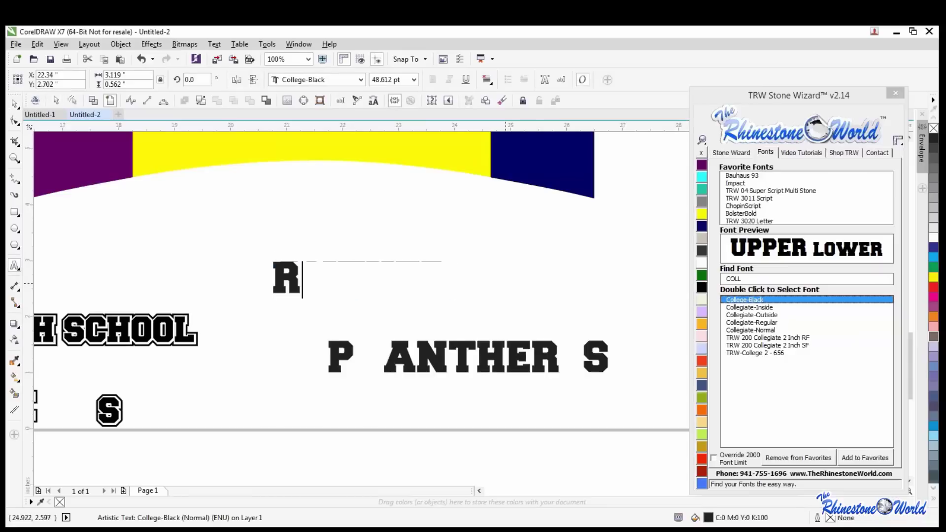
pyautogui.write('POINT')
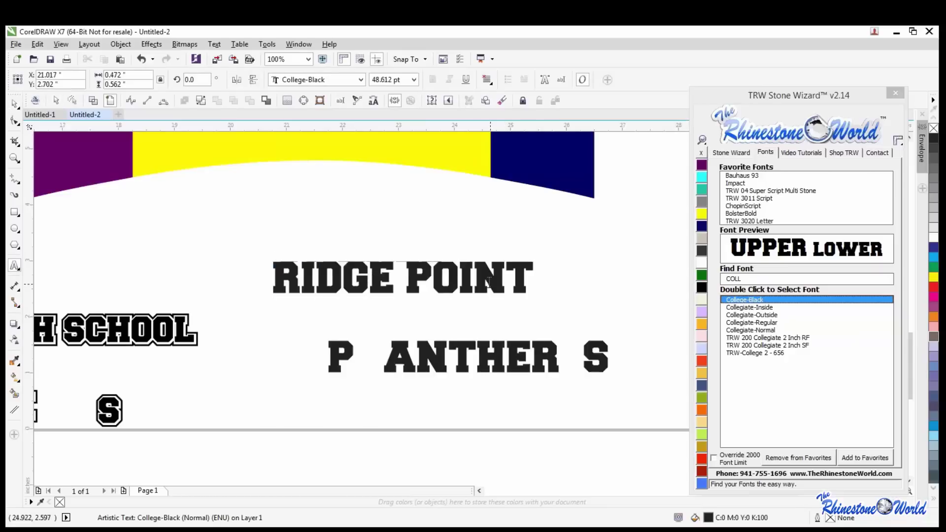
pyautogui.press('Escape')
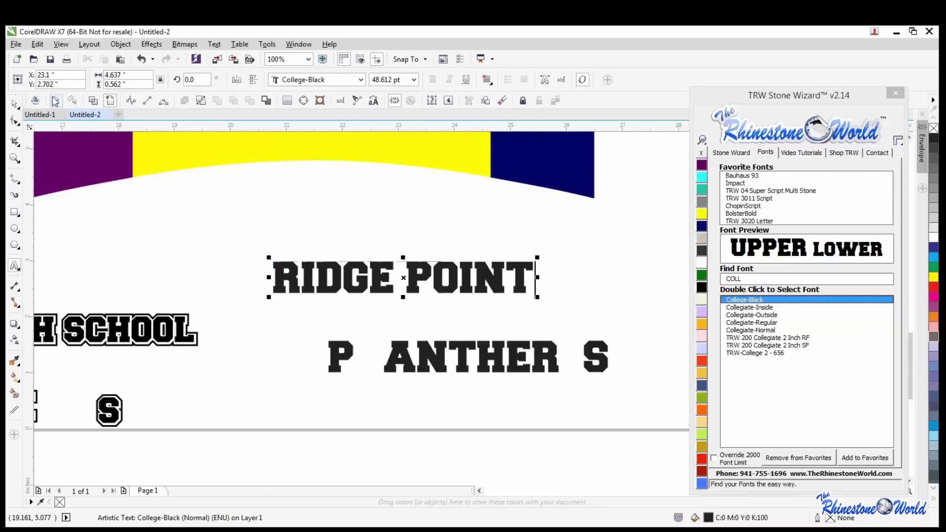
pyautogui.press('Escape')
# Examine how the panther sits over the orange arc and compare the template with the new lettering and the Eagles design.
pyautogui.scroll(-1, 434, 278)
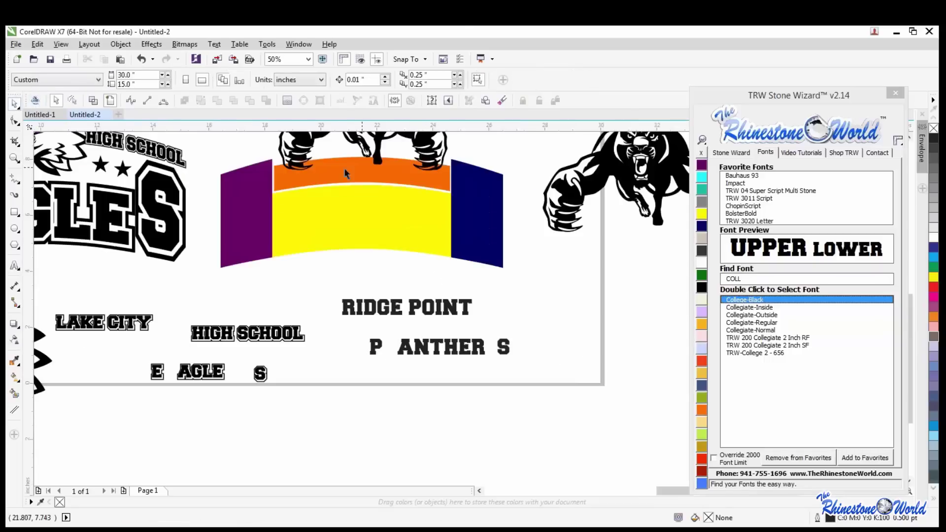
pyautogui.scroll(-2, 428, 228)
pyautogui.scroll(2, 425, 207)
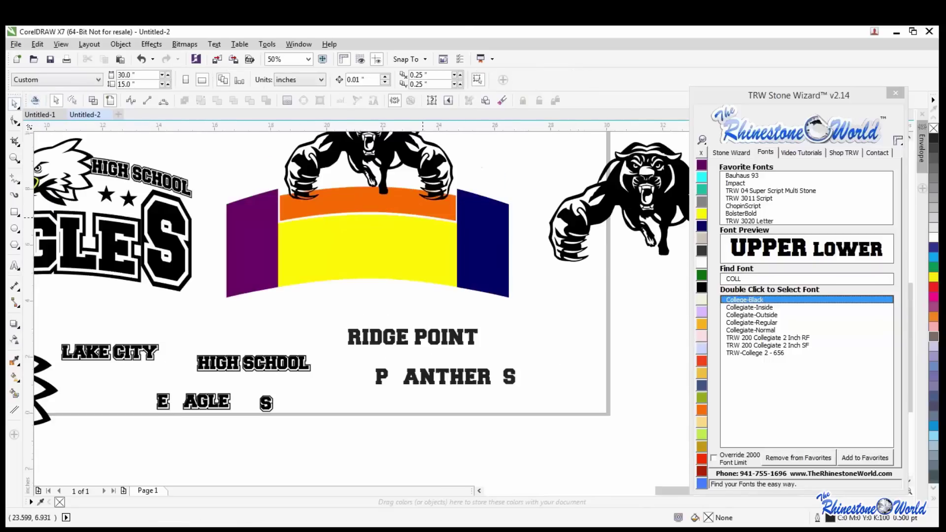
pyautogui.scroll(1, 472, 340)
pyautogui.click(471, 340)
pyautogui.scroll(-1, 471, 341)
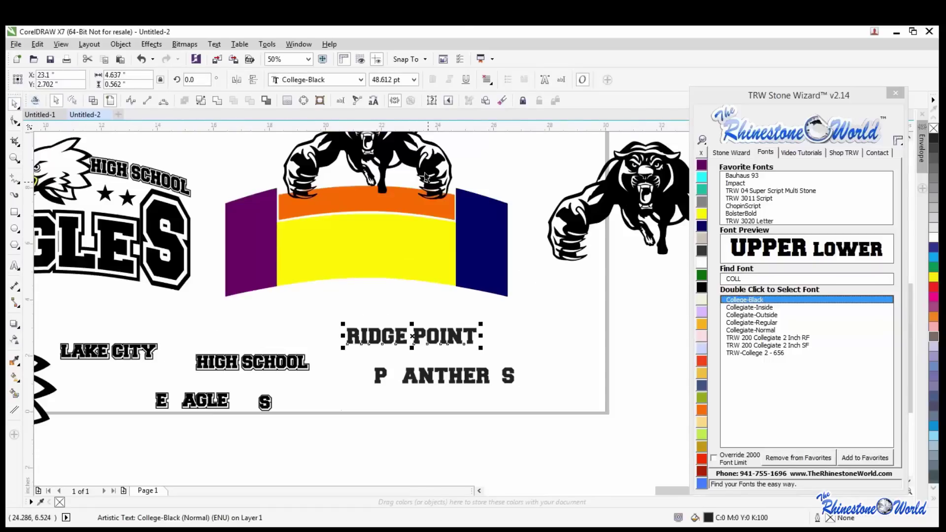
pyautogui.click(442, 300)
pyautogui.scroll(-1, 441, 300)
pyautogui.scroll(2, 442, 237)
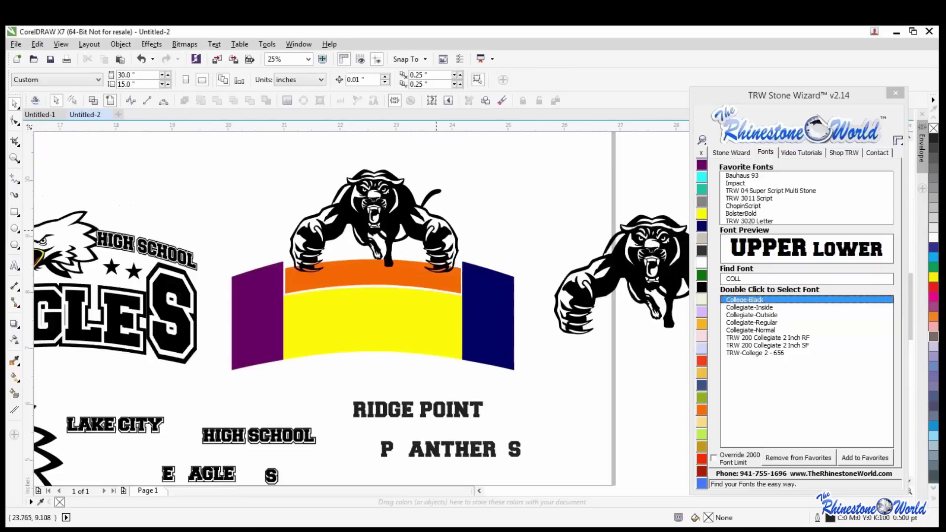
pyautogui.click(442, 237)
pyautogui.moveTo(442, 240); pyautogui.dragTo(442, 240)
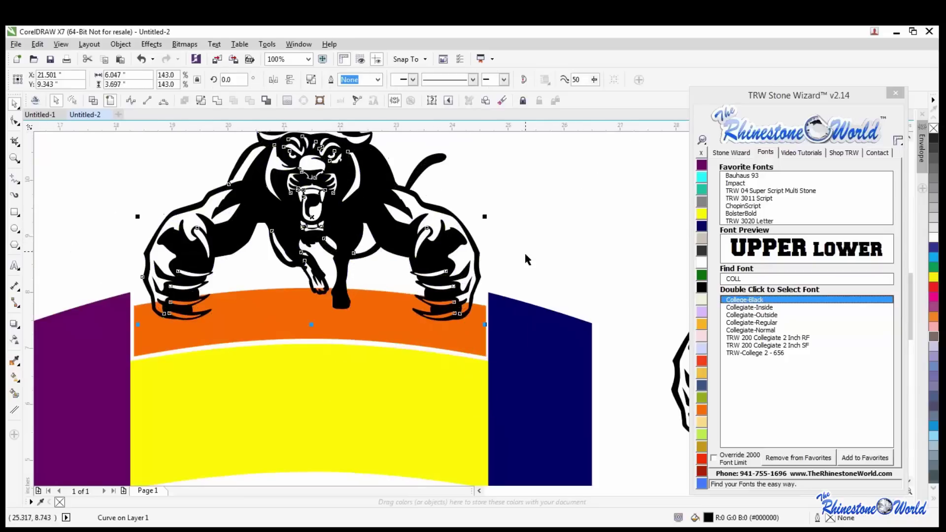
pyautogui.click(522, 266)
pyautogui.scroll(-1, 523, 266)
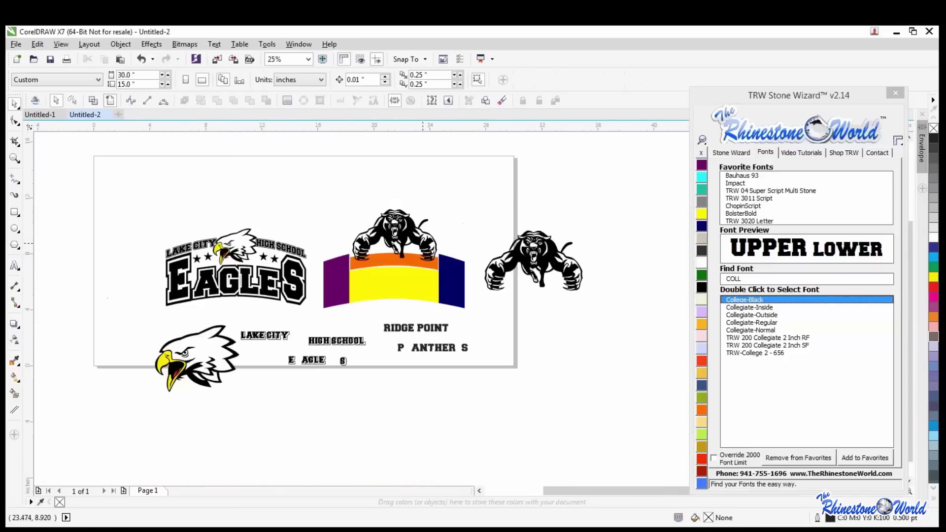
pyautogui.scroll(1, 446, 328)
# Try to shape the RIDGE POINT text into the orange arc with Magic Envelope and inspect its overlap with the panther.
pyautogui.click(394, 206)
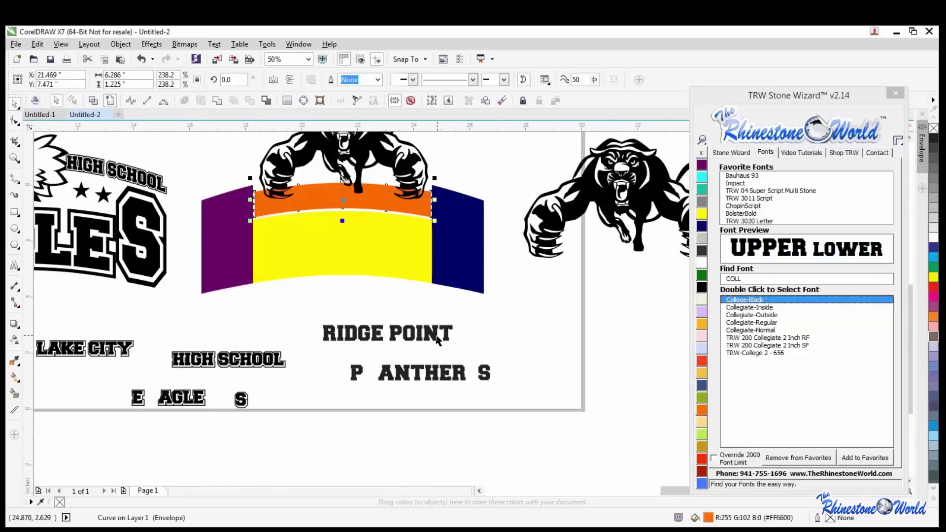
pyautogui.keyDown('shift'); pyautogui.click(436, 339); pyautogui.keyUp('shift')
pyautogui.click(734, 153)
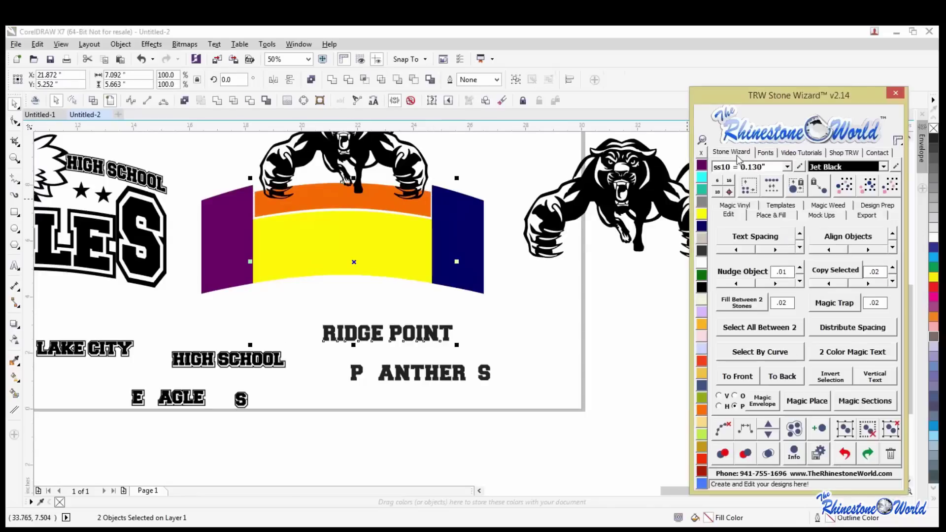
pyautogui.click(763, 400)
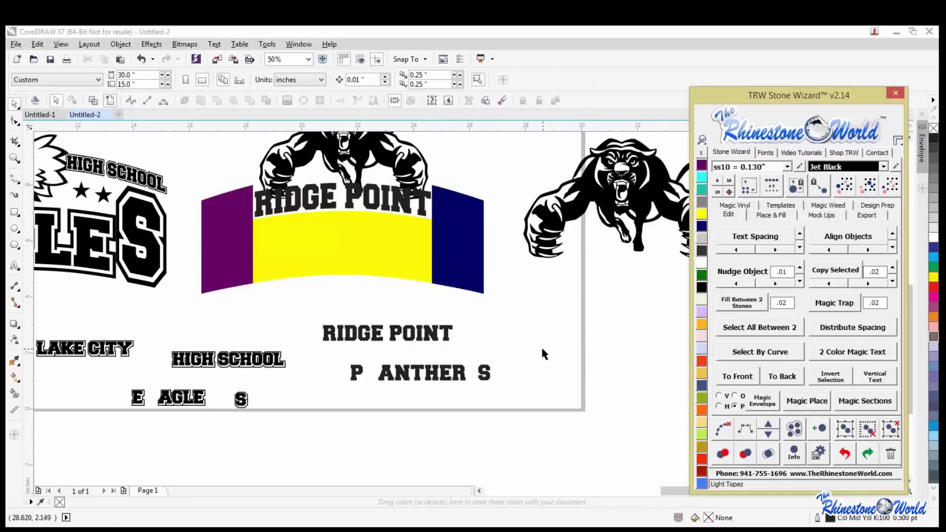
pyautogui.scroll(2, 358, 176)
pyautogui.click(559, 278)
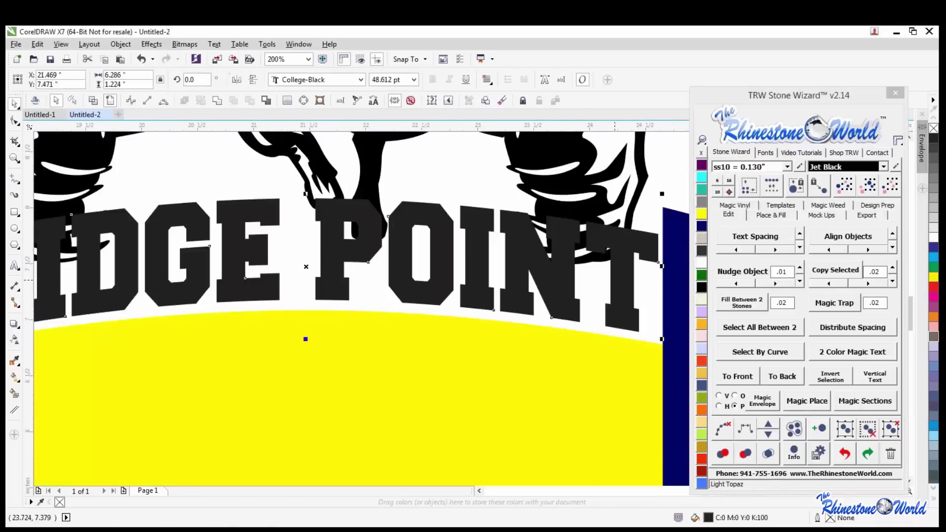
pyautogui.click(478, 176)
pyautogui.scroll(-2, 492, 223)
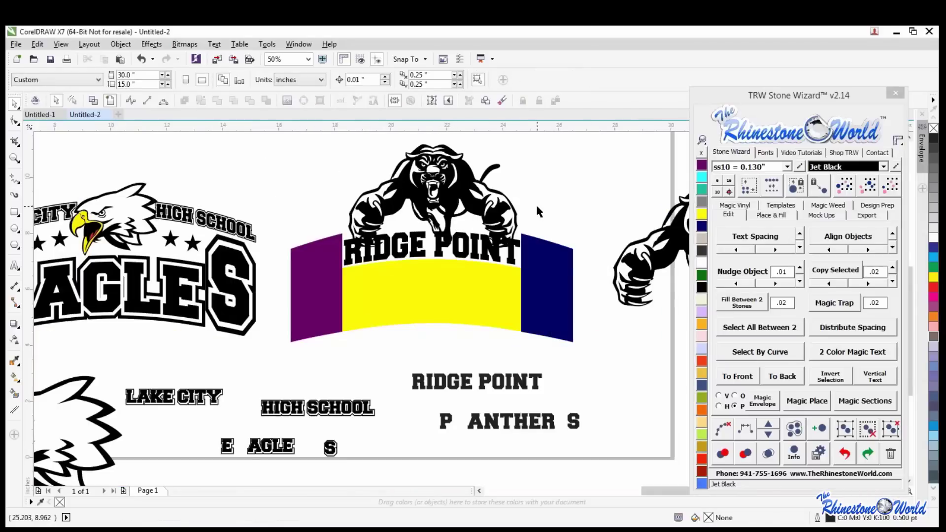
# Undo the enveloping of RIDGE POINT to restore the orange arc.
pyautogui.click(512, 246)
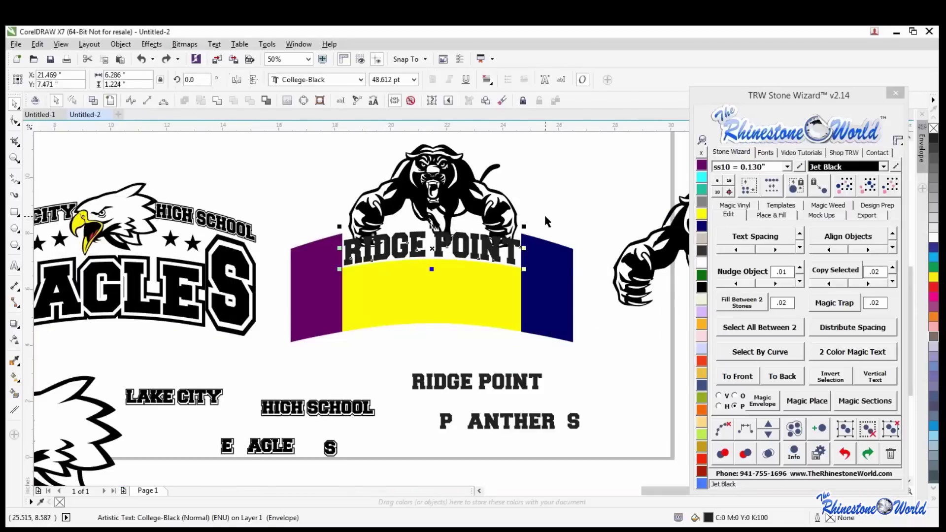
pyautogui.hotkey('ctrl', 'z')
pyautogui.click(547, 217)
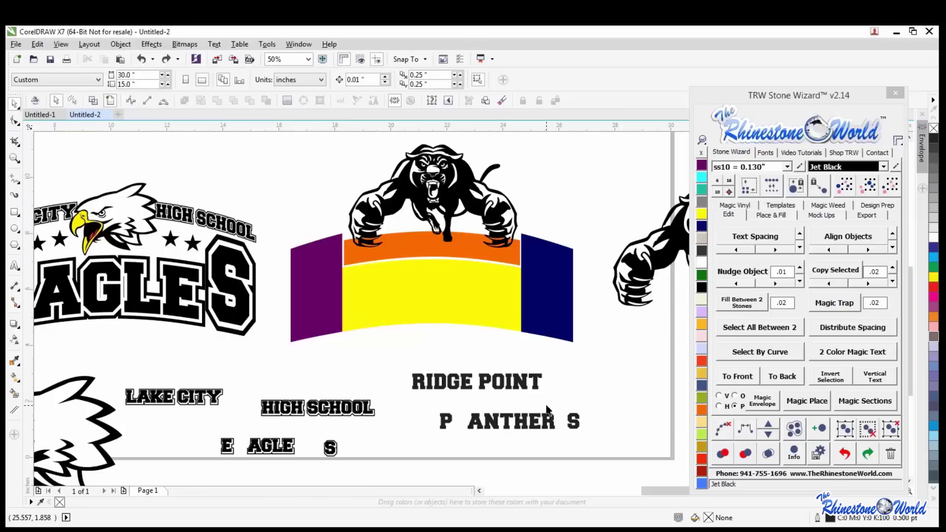
# Fill the straight RIDGE POINT text with pure black (R0 G0 B0).
pyautogui.scroll(2, 547, 411)
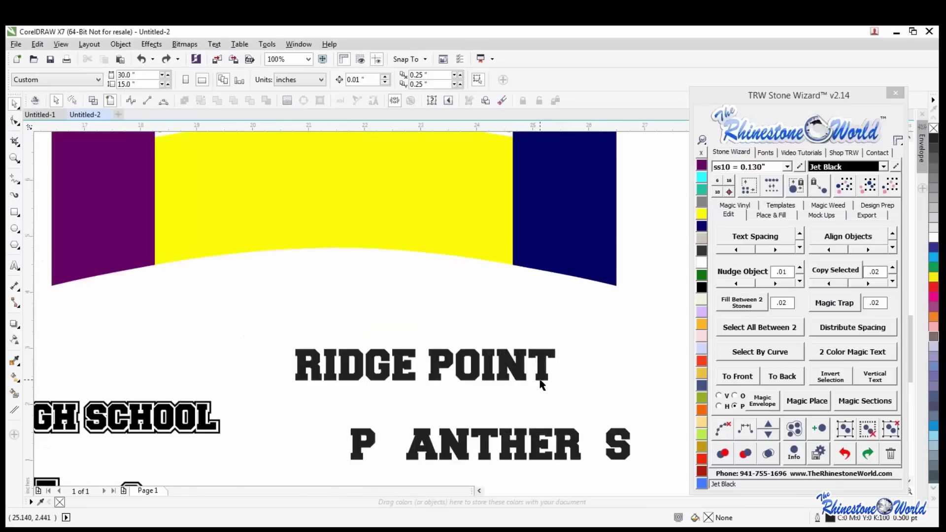
pyautogui.click(543, 375)
pyautogui.click(701, 288)
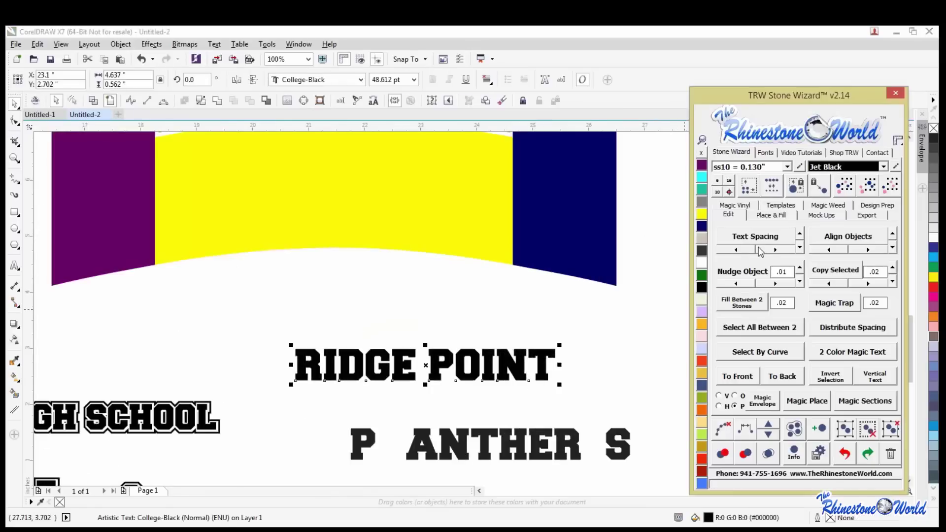
# Try an outside Island Fill around RIDGE POINT with a contour spacing of 0.04 and inspect the resulting border.
pyautogui.click(781, 217)
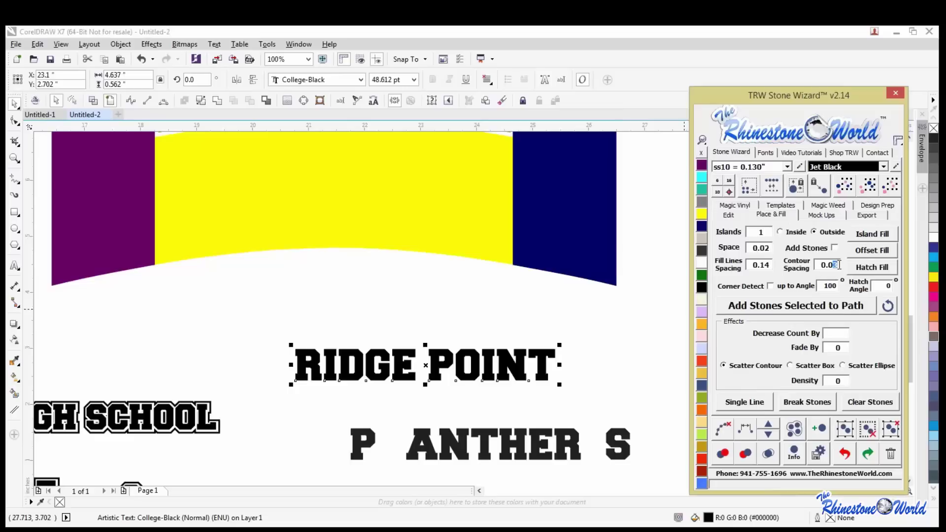
pyautogui.click(876, 240)
pyautogui.scroll(1, 541, 377)
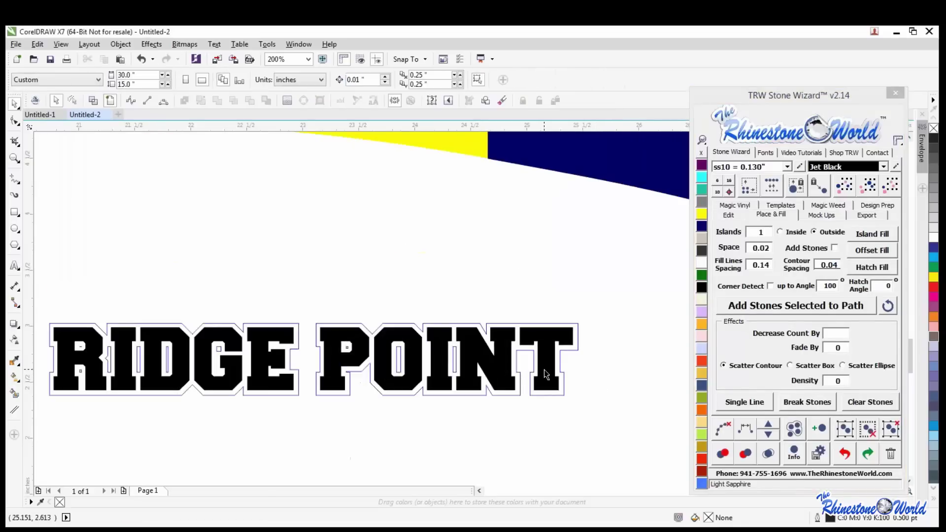
pyautogui.scroll(-1, 537, 379)
pyautogui.scroll(1, 446, 386)
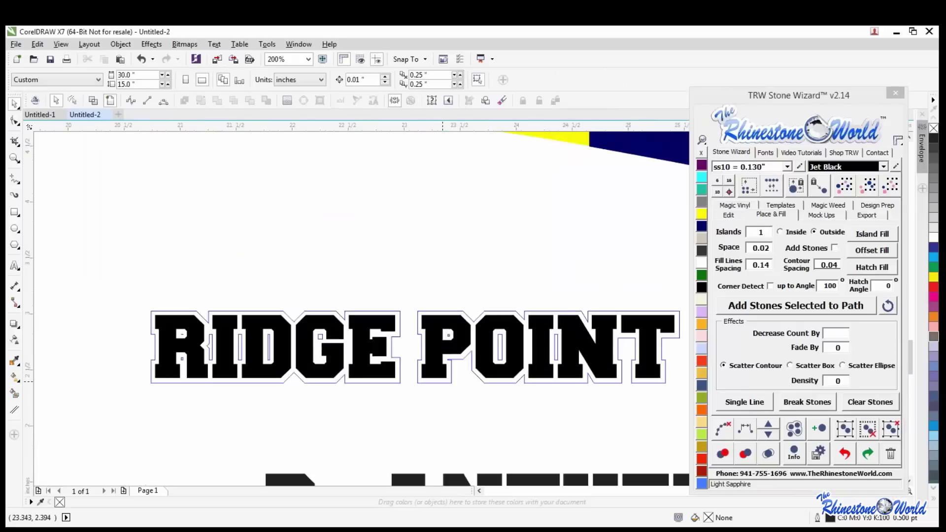
pyautogui.scroll(-1, 457, 375)
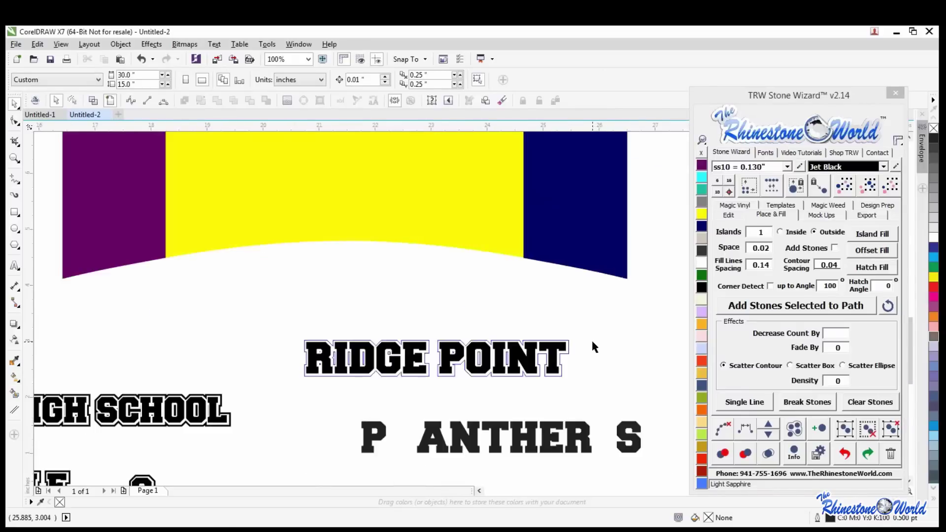
# Create an outside Island Fill around RIDGE POINT with the contour spacing set to 0.05.
pyautogui.click(562, 357)
pyautogui.doubleClick(829, 264)
pyautogui.write('0.05')
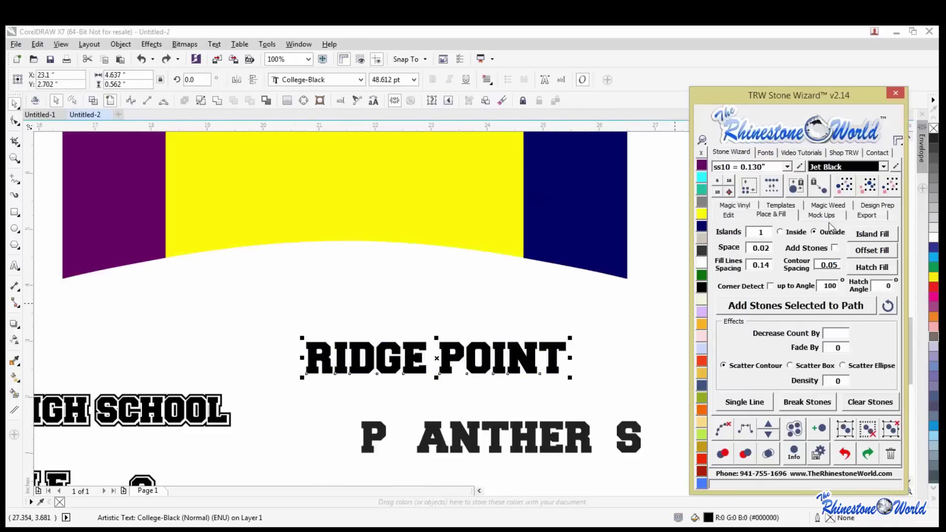
pyautogui.click(872, 234)
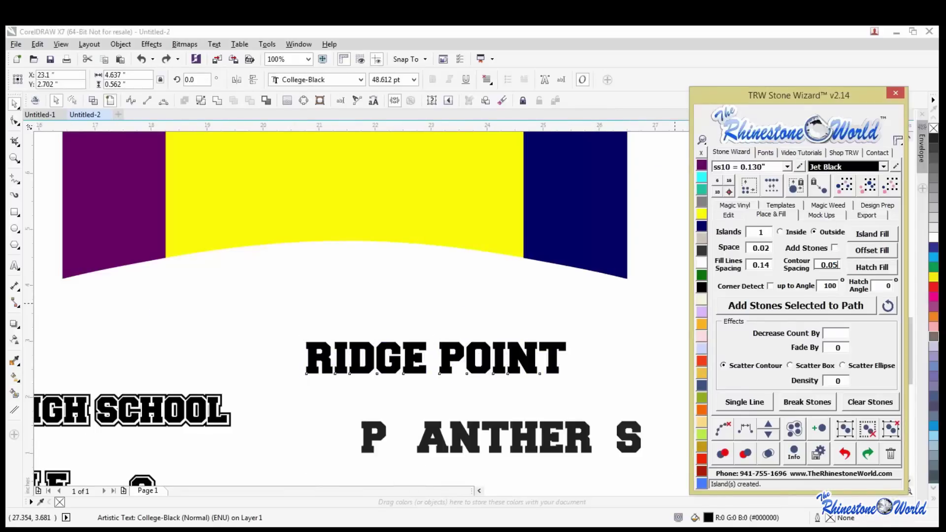
# Give the island contour around RIDGE POINT the Crystal fill and no outline, and group it with the text.
pyautogui.click(566, 358)
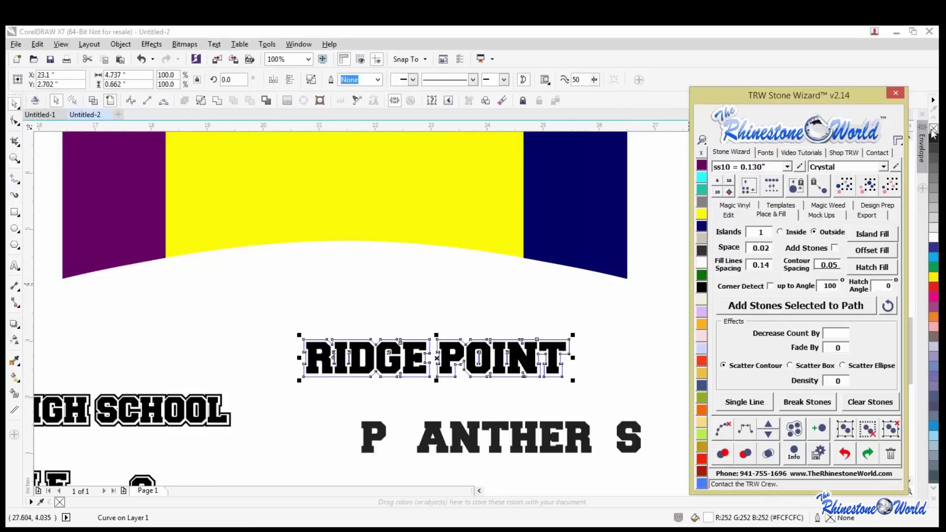
pyautogui.moveTo(594, 316); pyautogui.dragTo(350, 389)
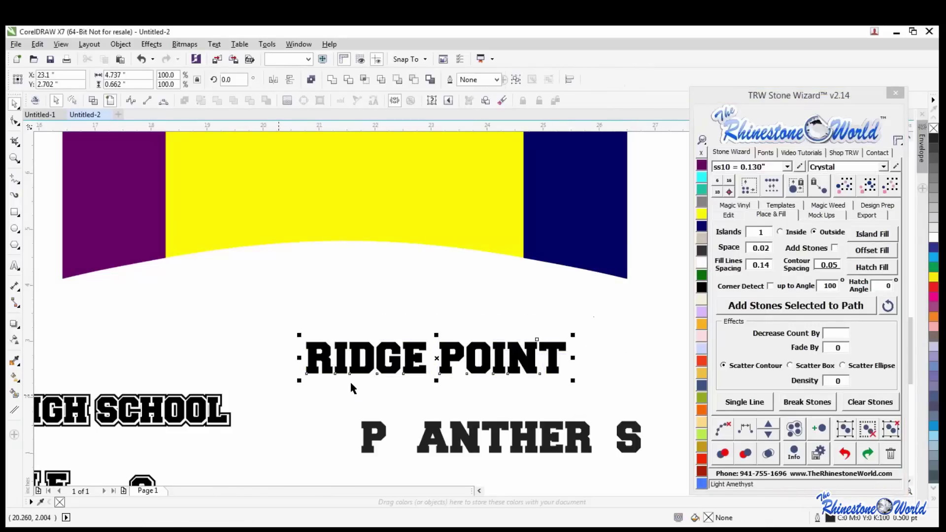
pyautogui.hotkey('ctrl', 'g')
pyautogui.click(600, 376)
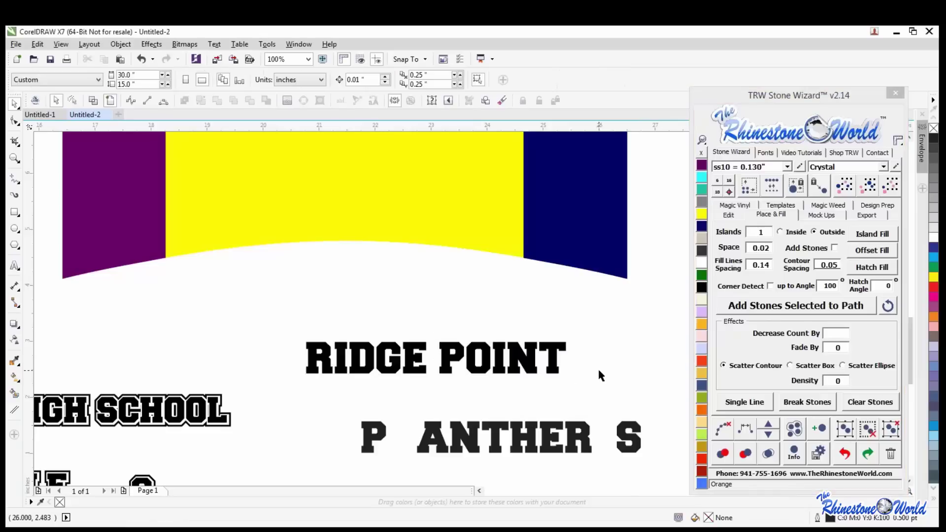
# Shape the grouped RIDGE POINT lettering into the orange arc with Magic Envelope.
pyautogui.scroll(-1, 600, 376)
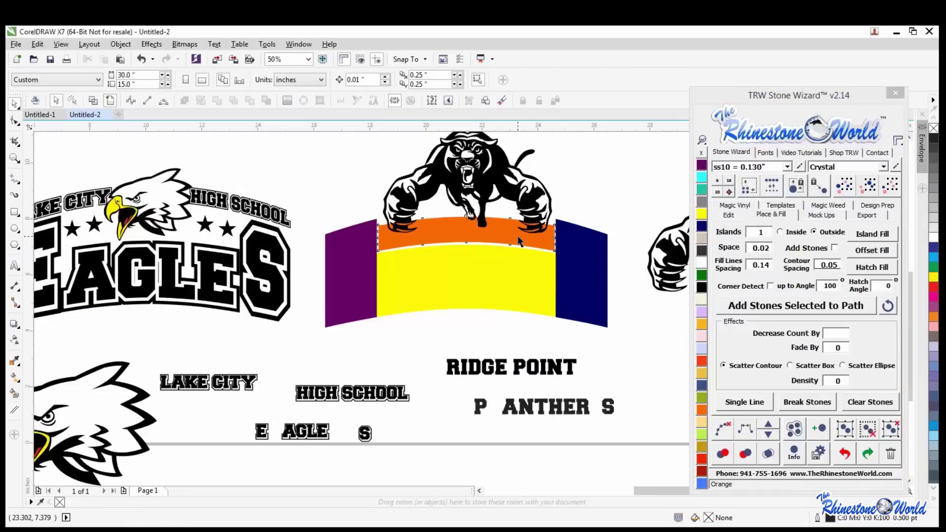
pyautogui.click(518, 241)
pyautogui.keyDown('shift'); pyautogui.click(558, 374); pyautogui.keyUp('shift')
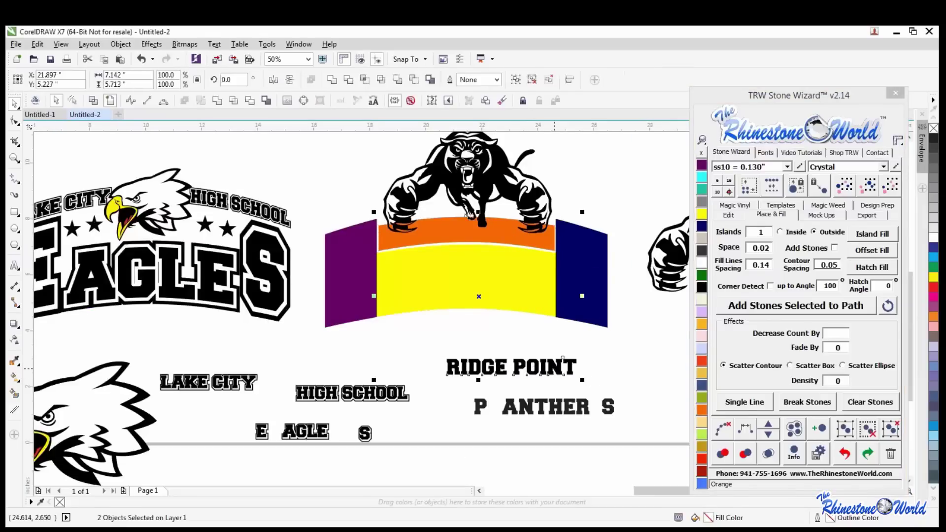
pyautogui.click(730, 215)
pyautogui.click(769, 402)
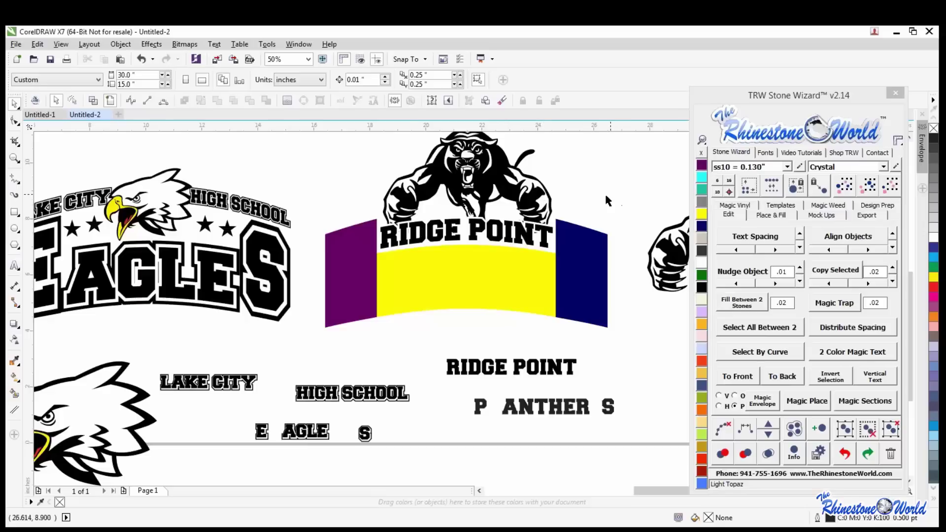
# Inspect up close, including in wireframe view, how the panther's paw and leg overlap the arched RIDGE POINT lettering.
pyautogui.scroll(5, 539, 217)
pyautogui.scroll(-5, 538, 220)
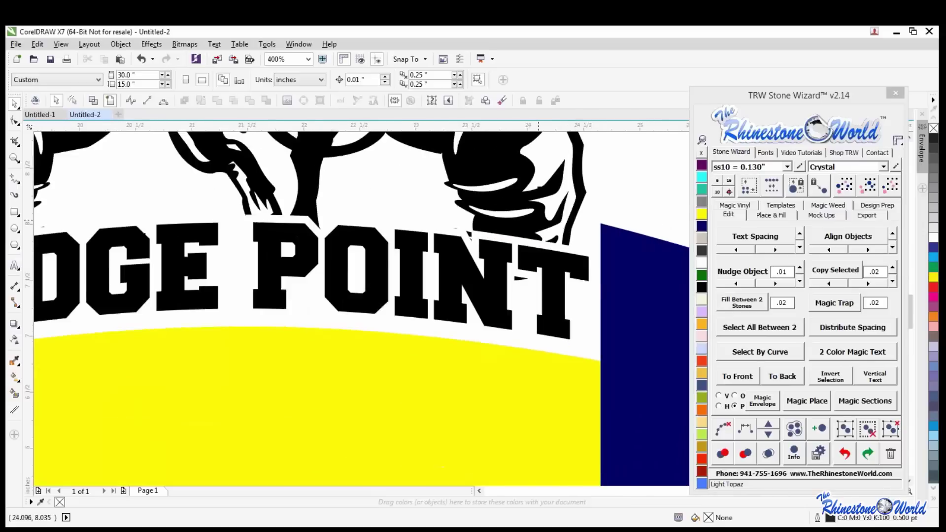
pyautogui.scroll(3, 545, 197)
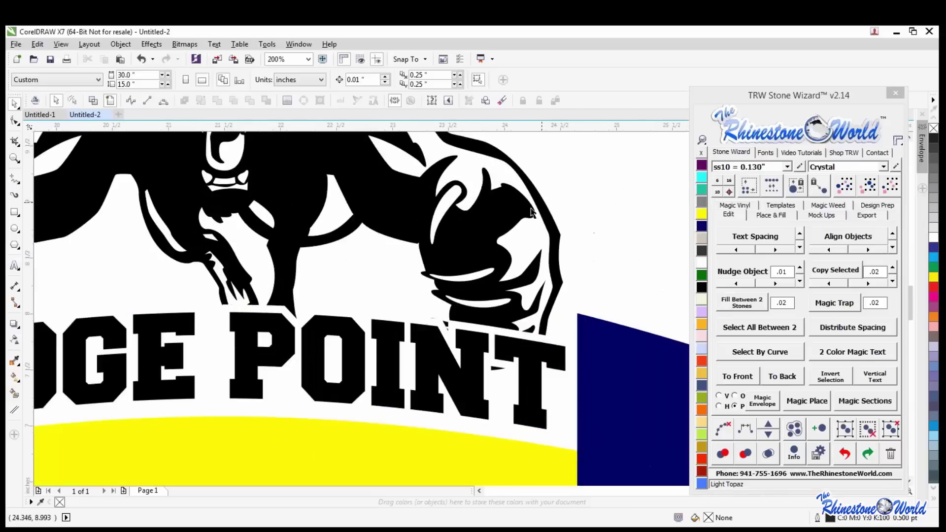
pyautogui.click(94, 103)
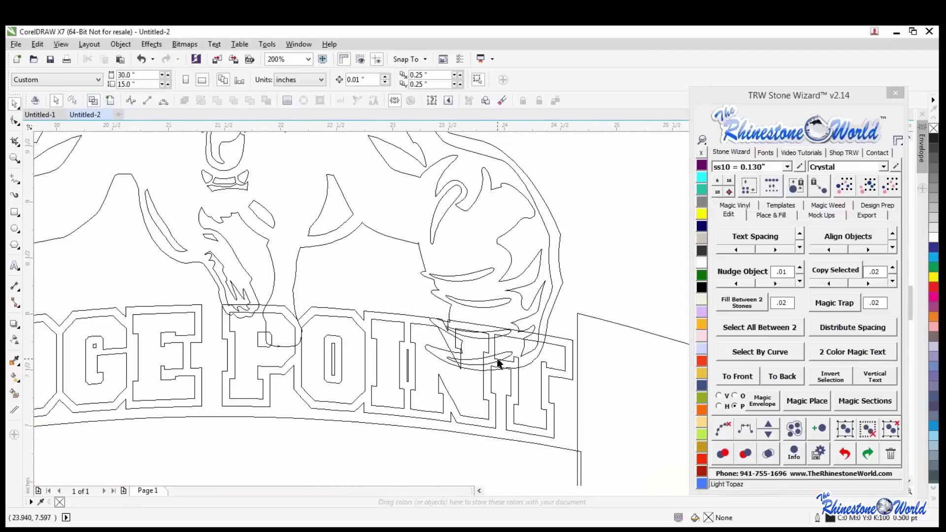
pyautogui.scroll(2, 499, 364)
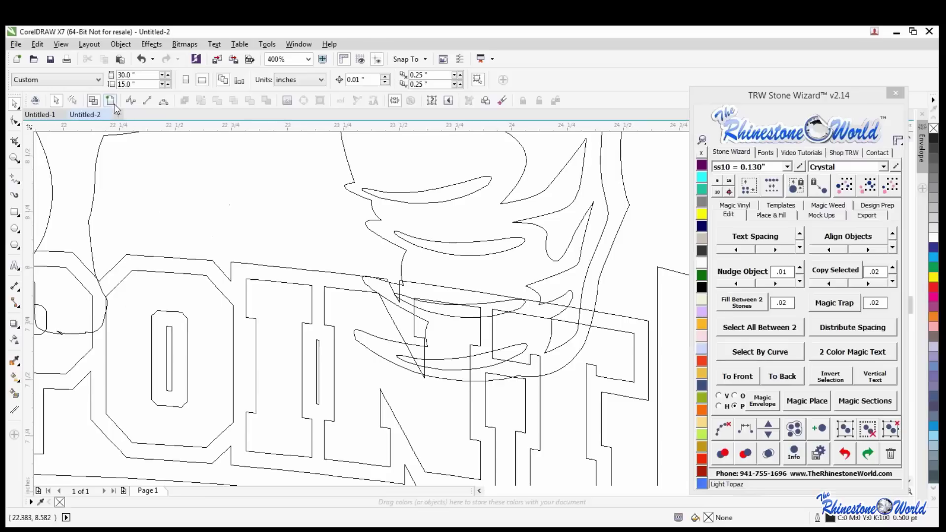
# Fill only the contour behind the RIDGE POINT lettering with Aquamarine, keeping the letters black.
pyautogui.click(113, 103)
pyautogui.scroll(-3, 287, 221)
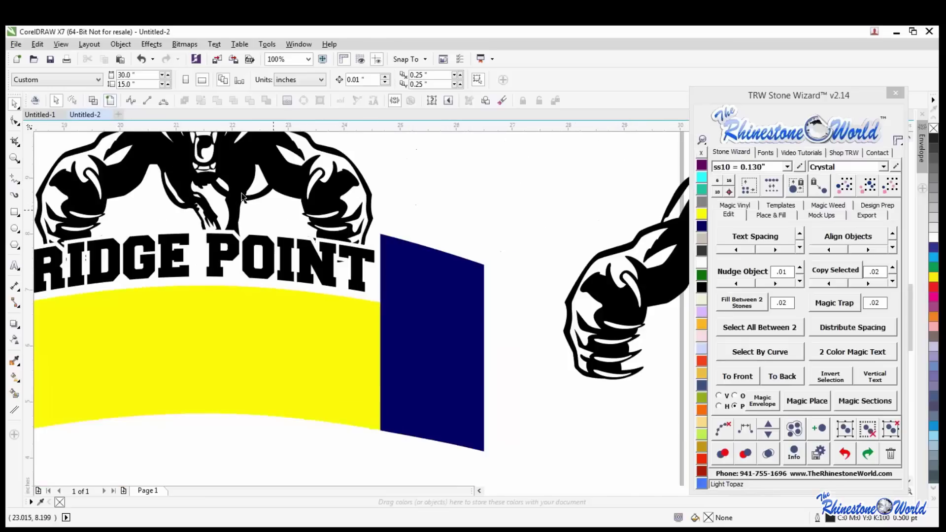
pyautogui.scroll(1, 295, 222)
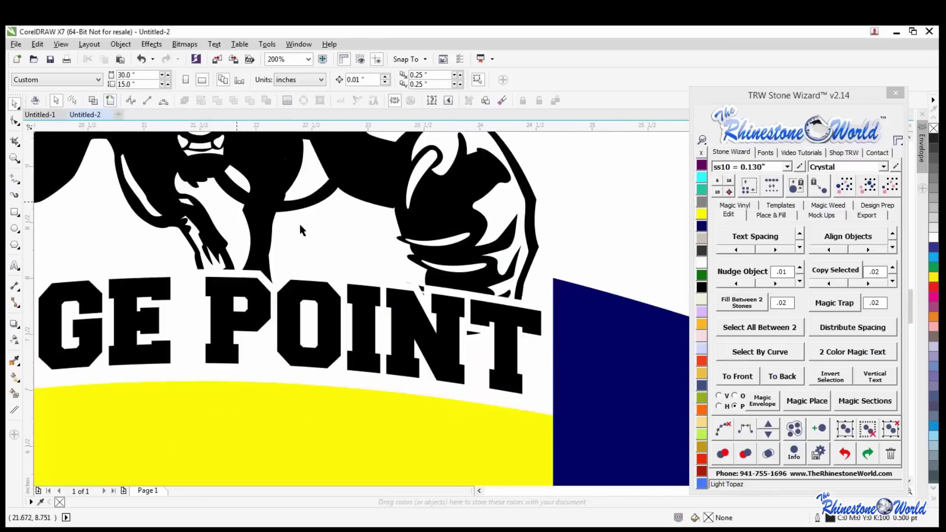
pyautogui.click(536, 308)
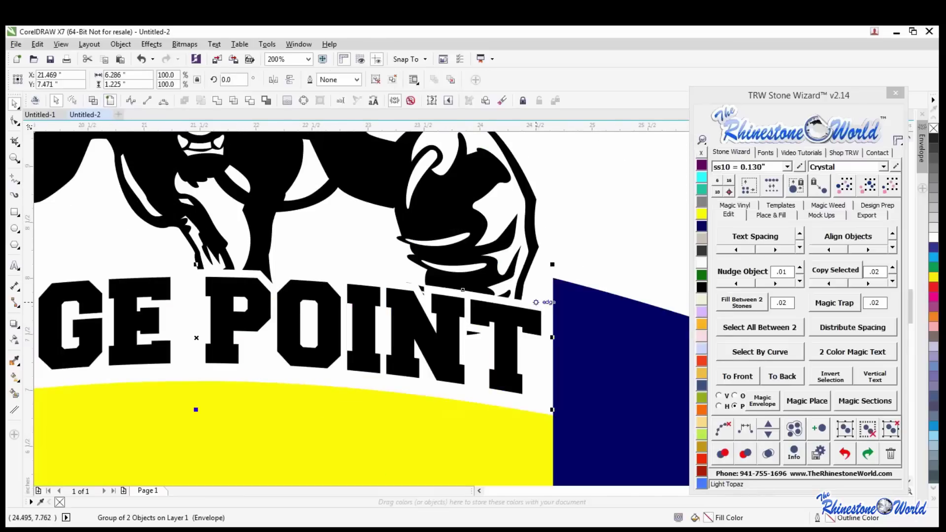
pyautogui.click(701, 177)
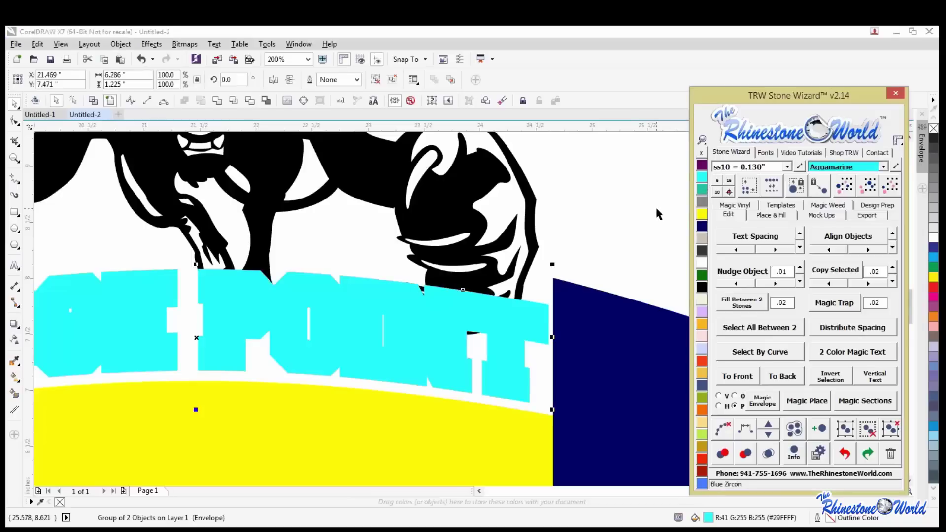
pyautogui.hotkey('ctrl', 'z')
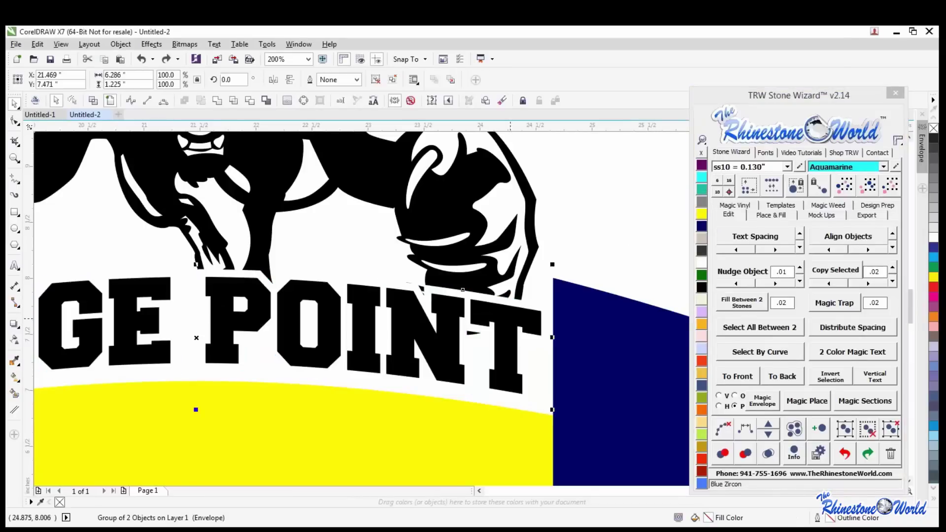
pyautogui.click(824, 411)
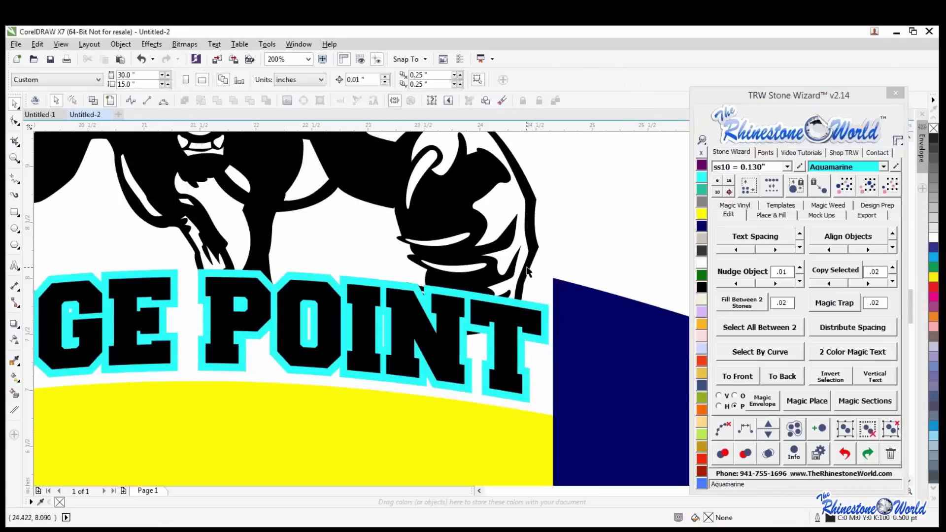
# Try cutting the Aquamarine RIDGE POINT contour out of the panther with Back Minus Front.
pyautogui.click(528, 274)
pyautogui.keyDown('shift'); pyautogui.click(530, 310); pyautogui.keyUp('shift')
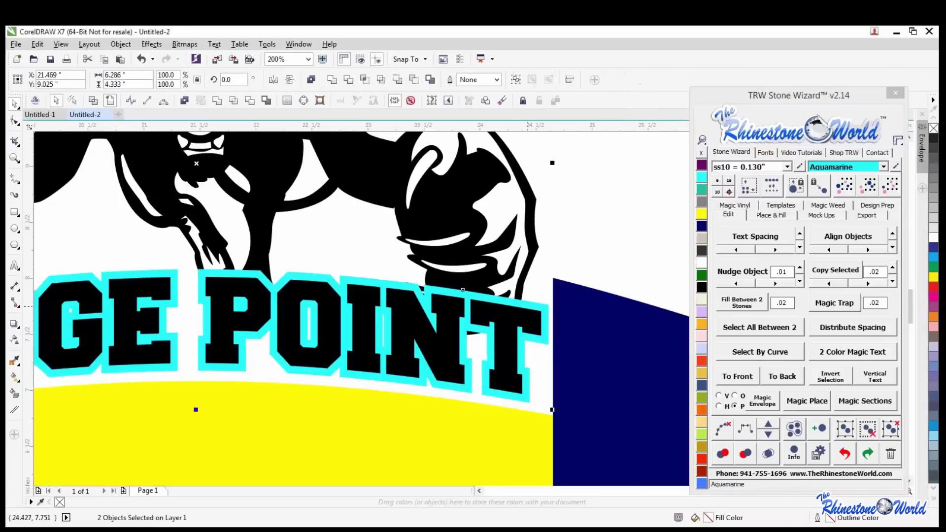
pyautogui.click(415, 80)
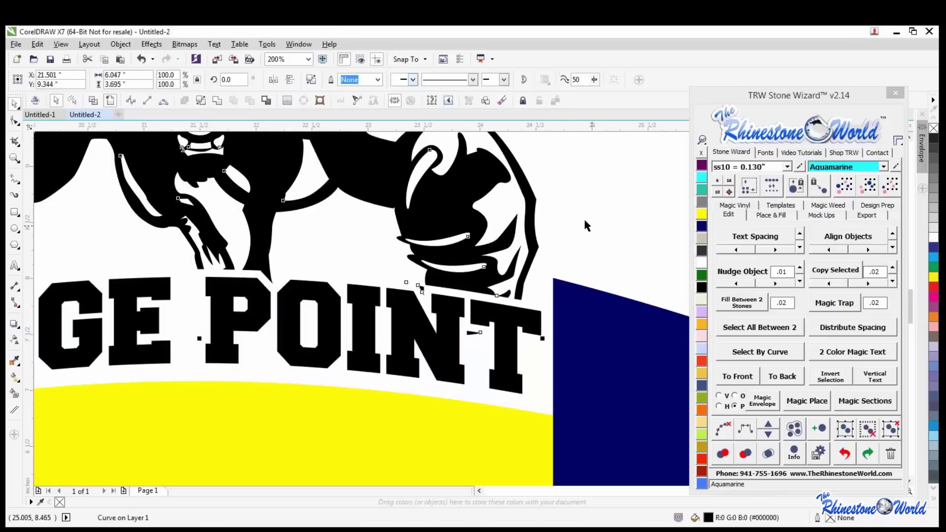
pyautogui.click(478, 280)
pyautogui.scroll(-1, 478, 280)
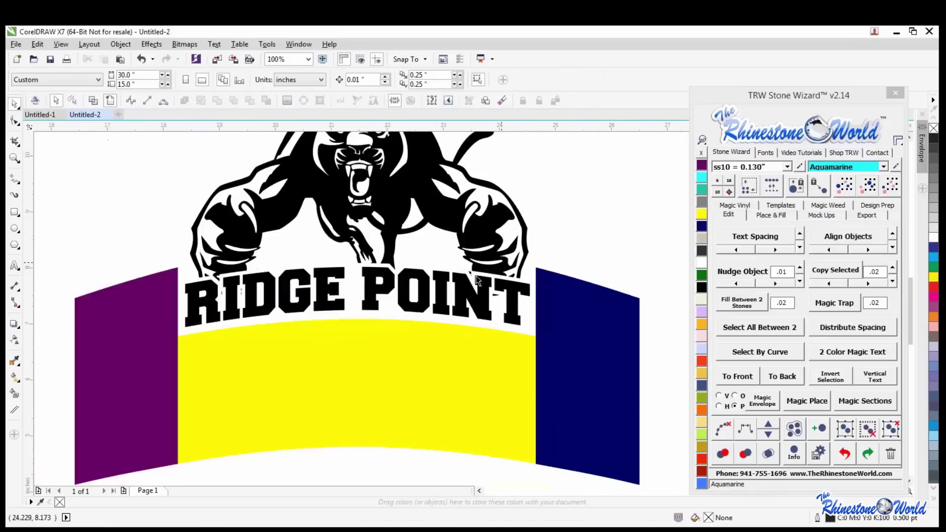
# Delete the stray panther fragments above the N and between the N and T of POINT, working in wireframe view.
pyautogui.click(93, 100)
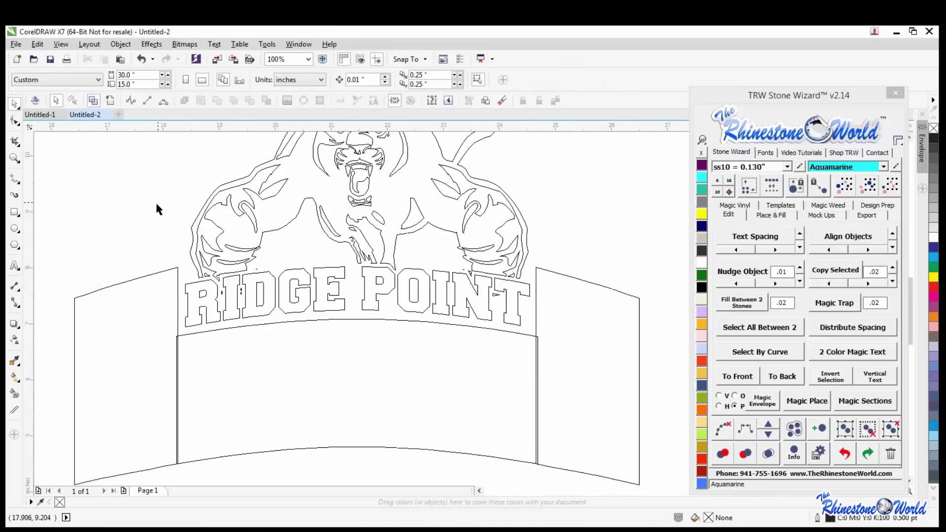
pyautogui.scroll(2, 526, 285)
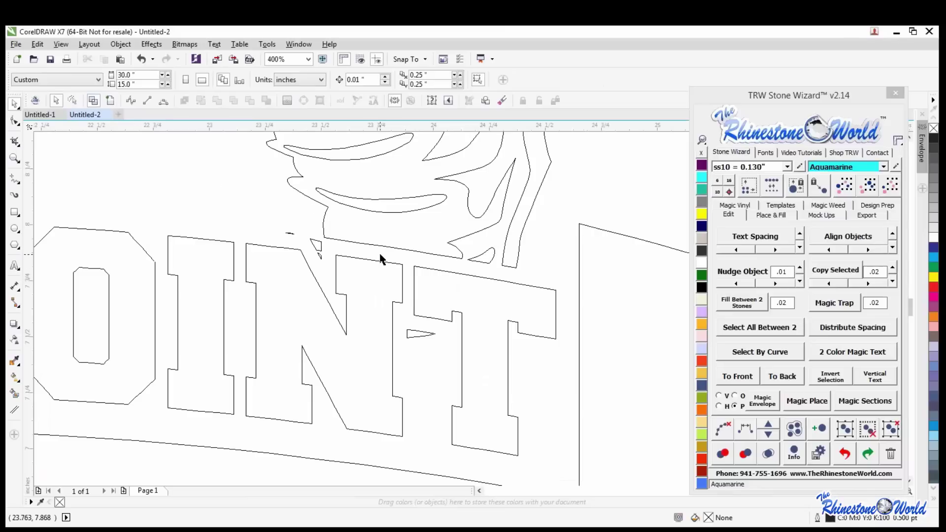
pyautogui.scroll(-2, 382, 259)
pyautogui.scroll(2, 401, 252)
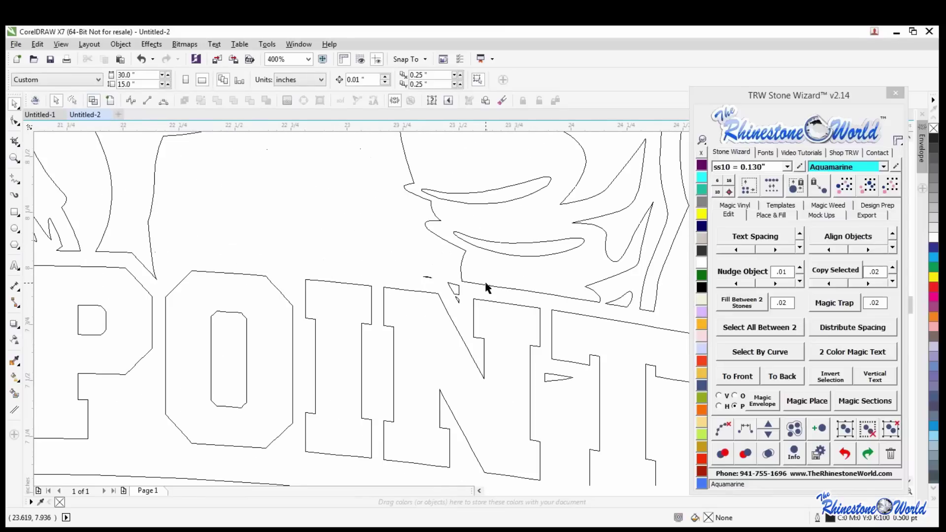
pyautogui.doubleClick(457, 299)
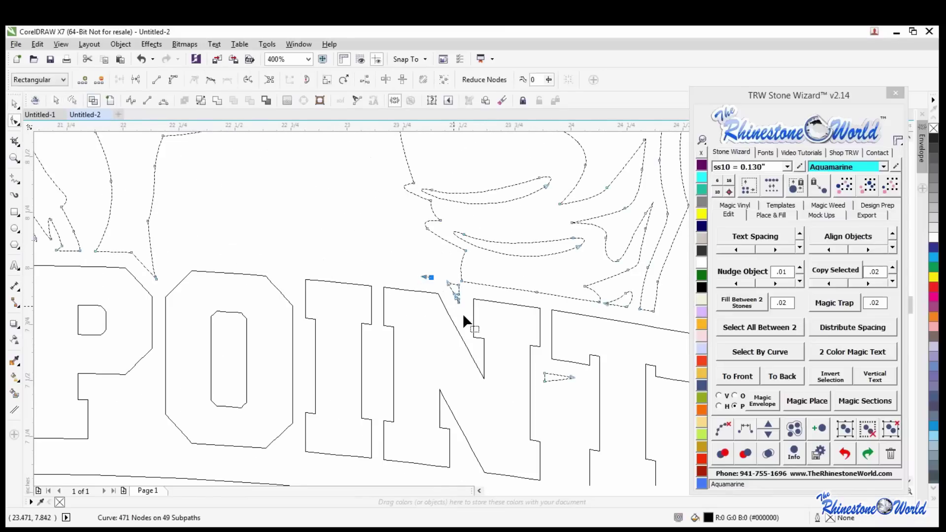
pyautogui.moveTo(540, 356); pyautogui.dragTo(539, 355)
pyautogui.press('Delete')
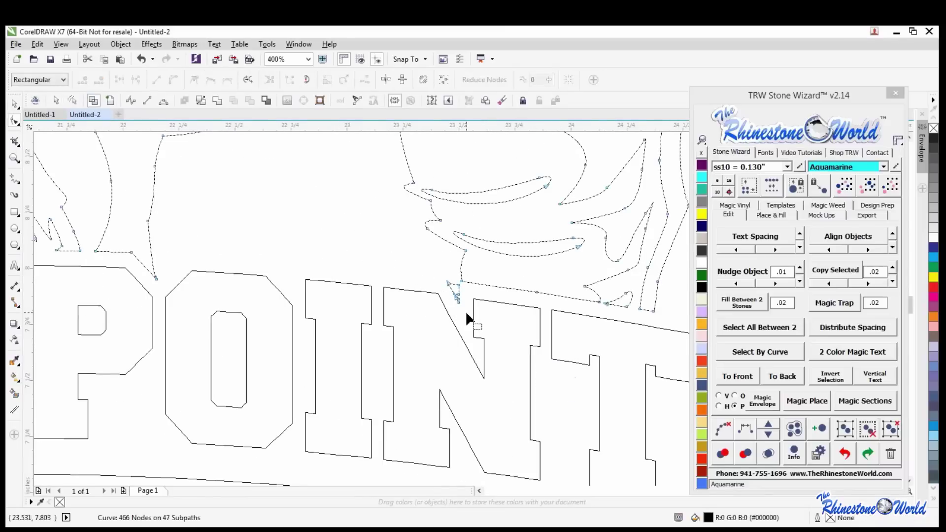
# Delete the stray panther fragments around the R, I and D of RIDGE and return to the filled view.
pyautogui.scroll(-2, 466, 312)
pyautogui.scroll(2, 212, 335)
pyautogui.moveTo(228, 295); pyautogui.dragTo(229, 295)
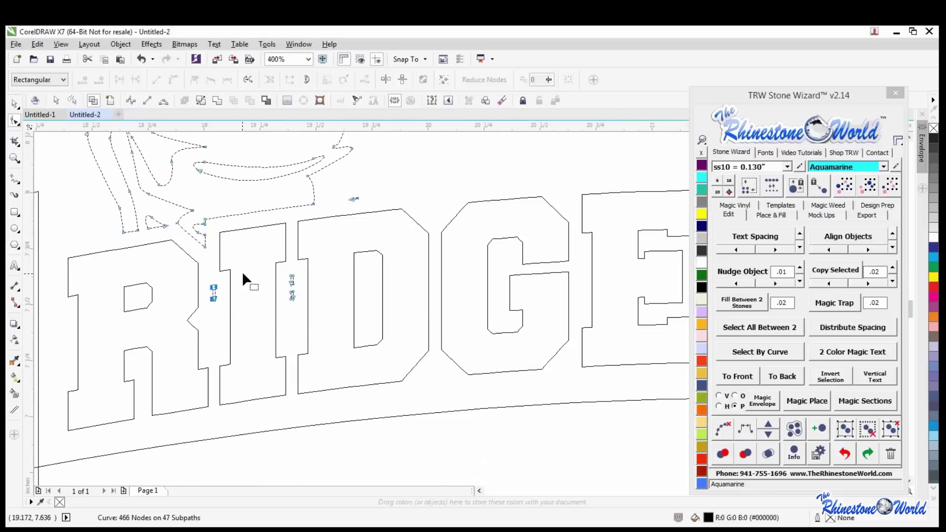
pyautogui.press('Delete')
pyautogui.moveTo(318, 264); pyautogui.dragTo(318, 263)
pyautogui.press('Delete')
pyautogui.moveTo(369, 190); pyautogui.dragTo(340, 205)
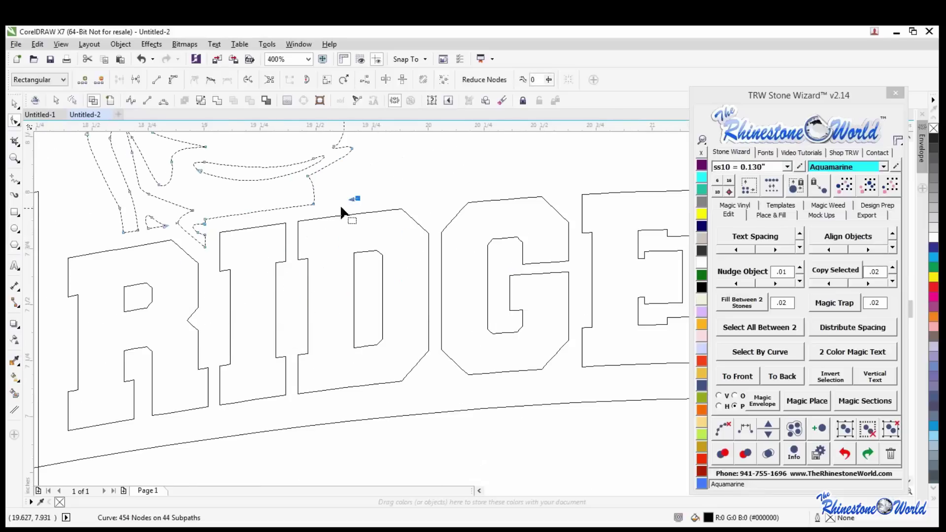
pyautogui.press('Delete')
pyautogui.click(14, 105)
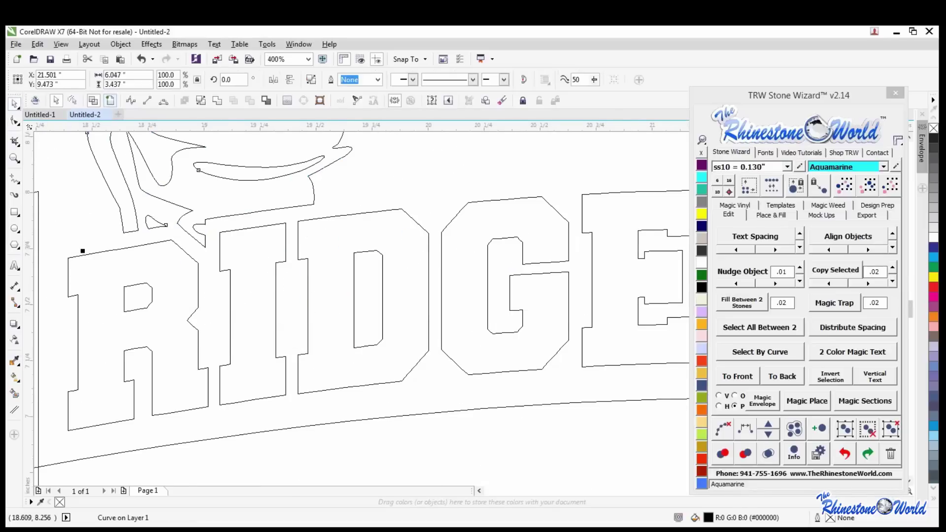
pyautogui.hotkey('shift', 'F9')
pyautogui.press('Escape')
# Undo the fragment deletions and the contour cut on the panther.
pyautogui.scroll(-2, 359, 305)
pyautogui.scroll(-4, 335, 285)
pyautogui.scroll(2, 418, 232)
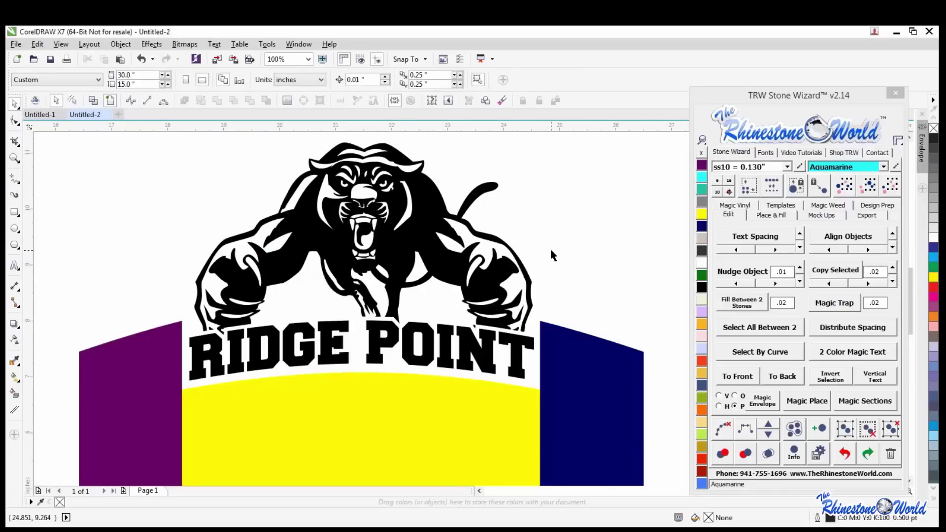
pyautogui.press('Tab')
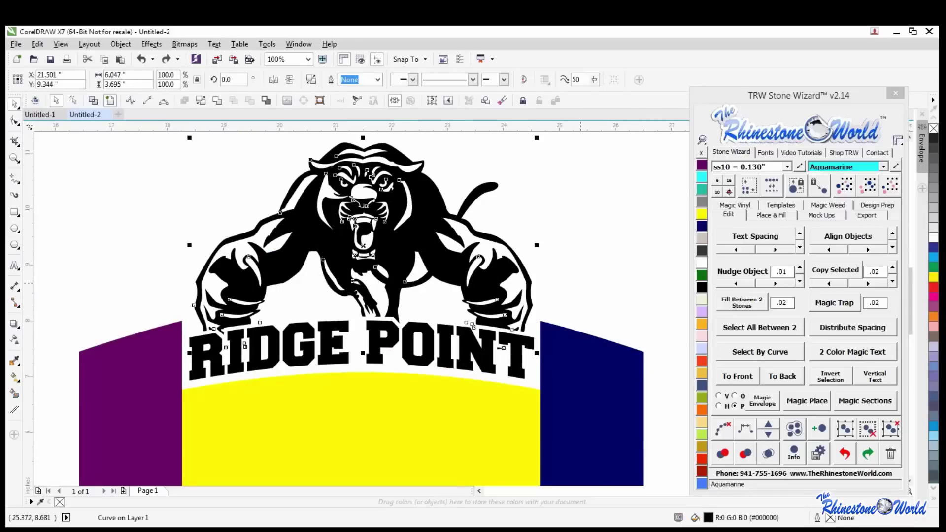
pyautogui.press('Escape')
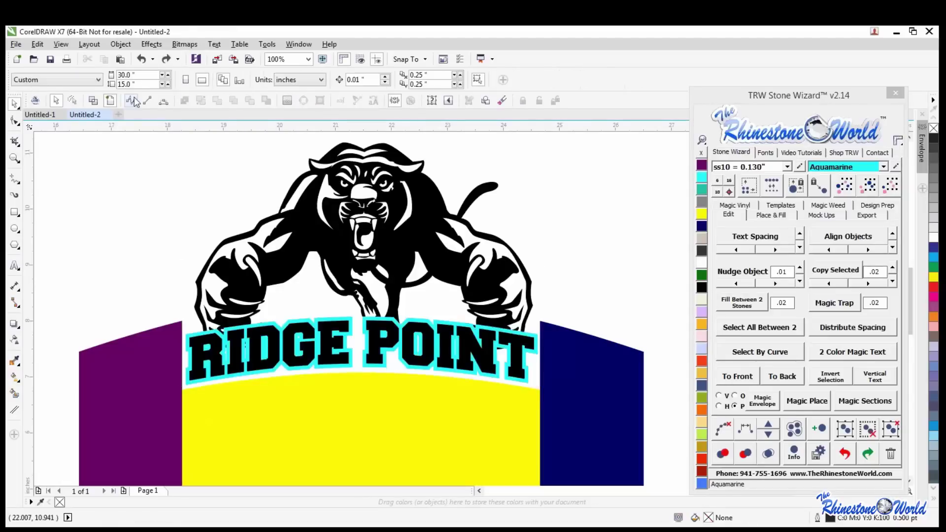
# In wireframe view, subtract the RIDGE POINT contour from the panther with Back Minus Front.
pyautogui.click(93, 101)
pyautogui.scroll(2, 493, 326)
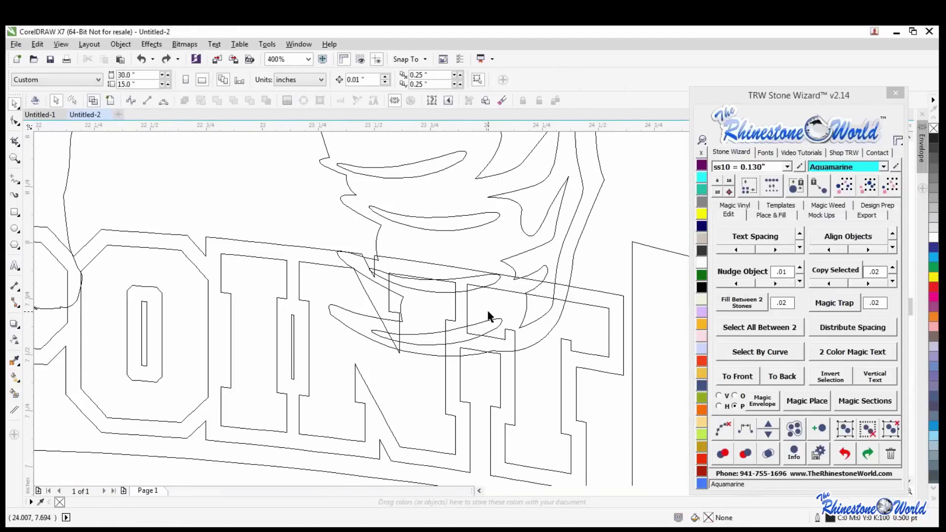
pyautogui.scroll(-2, 470, 322)
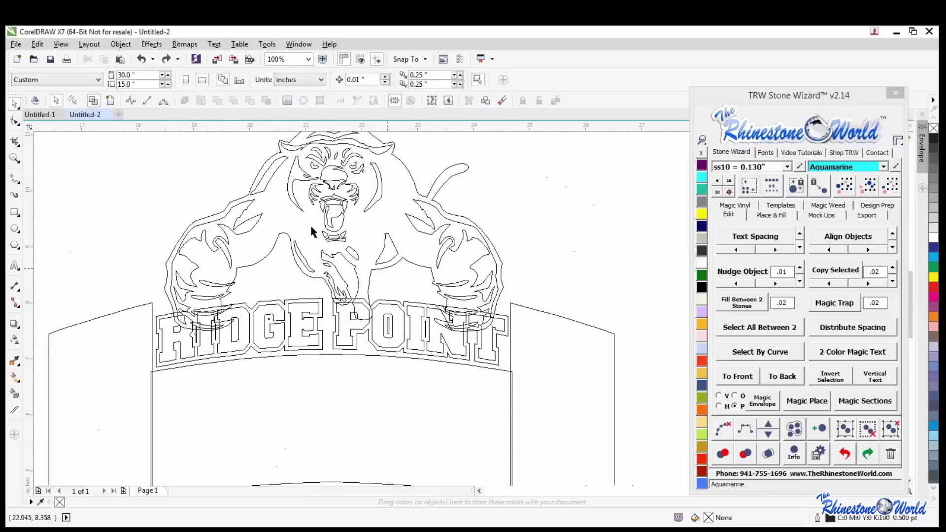
pyautogui.scroll(2, 491, 329)
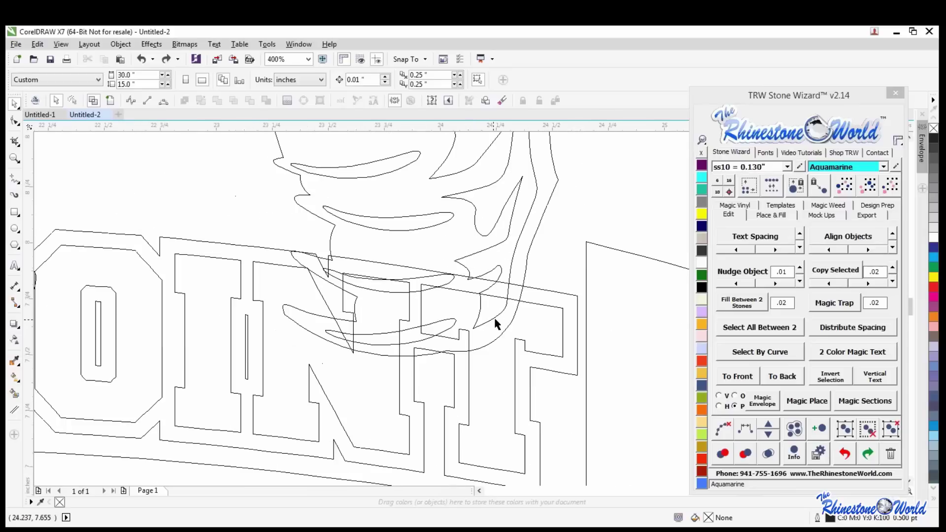
pyautogui.click(555, 298)
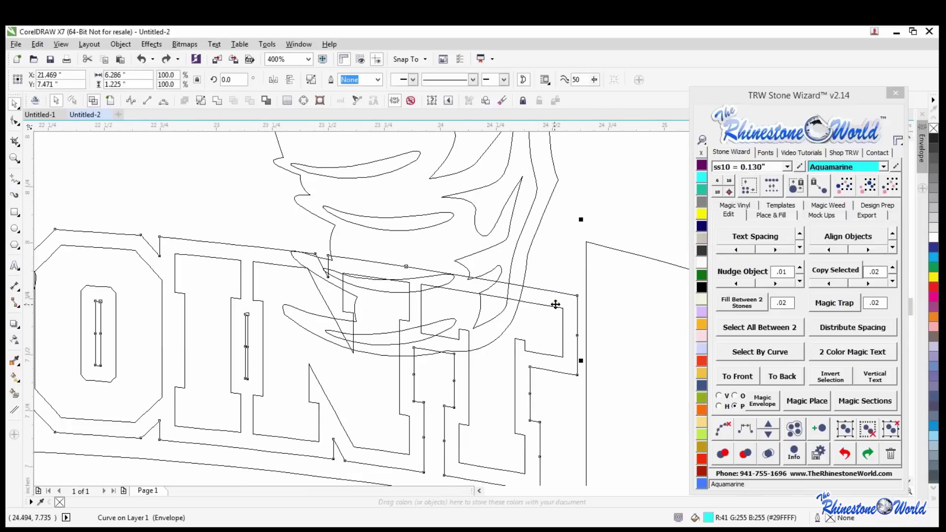
pyautogui.keyDown('shift'); pyautogui.click(525, 261); pyautogui.keyUp('shift')
pyautogui.scroll(-4, 522, 275)
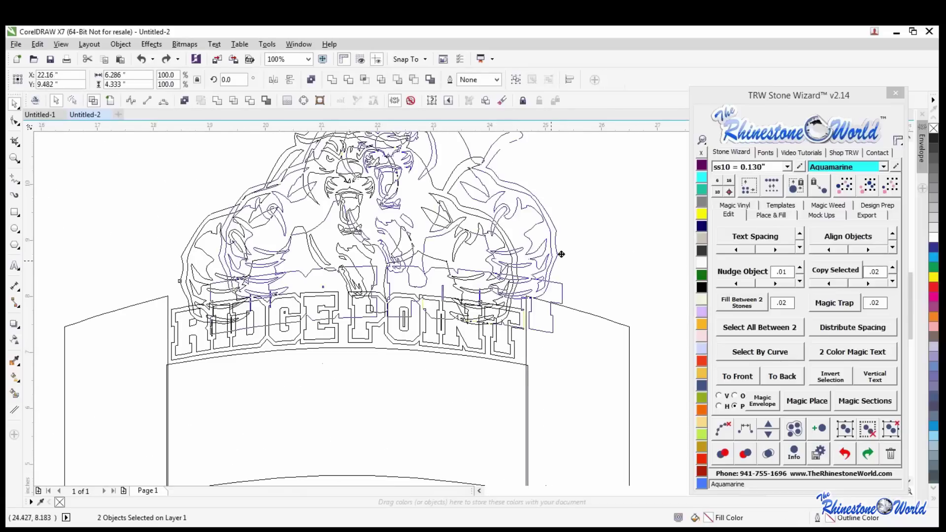
pyautogui.moveTo(561, 254); pyautogui.dragTo(618, 297)
pyautogui.press('Escape')
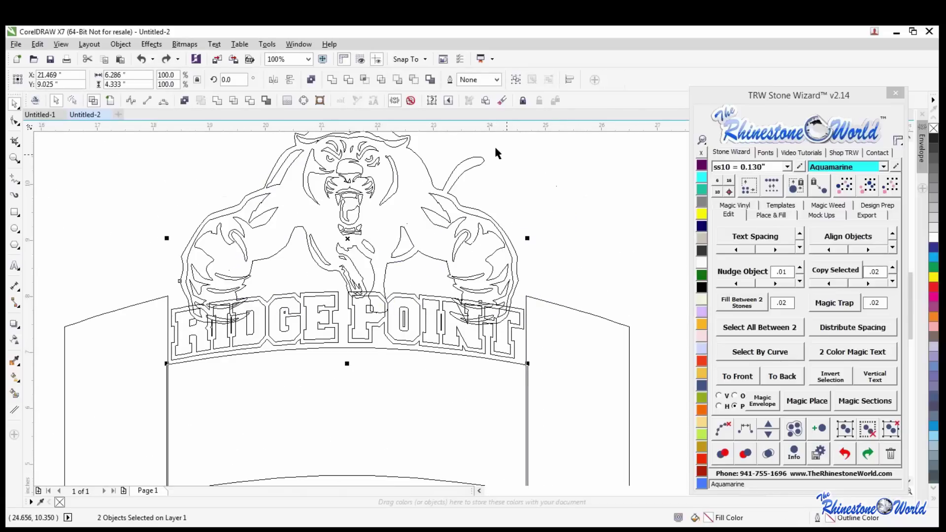
pyautogui.click(416, 82)
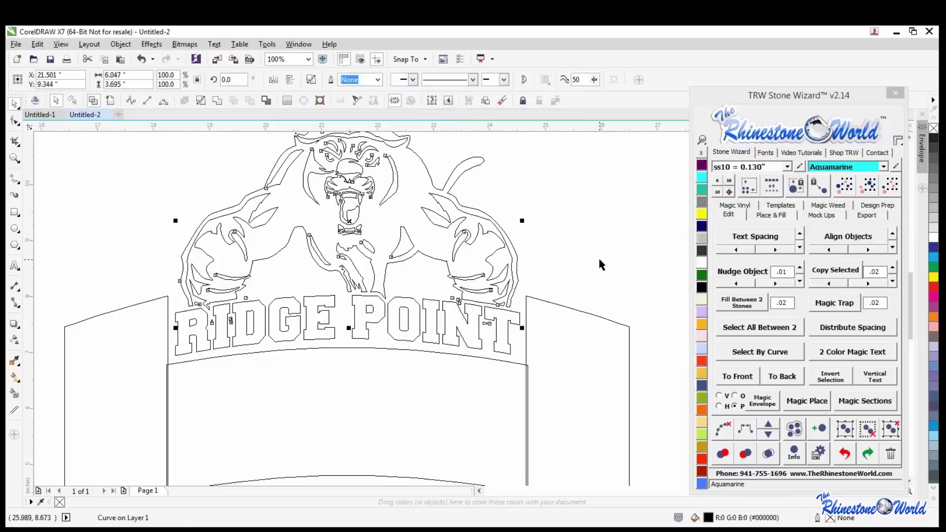
pyautogui.click(559, 311)
# Delete the nodes of the leftover panther fragments around the N and T of POINT.
pyautogui.scroll(2, 495, 306)
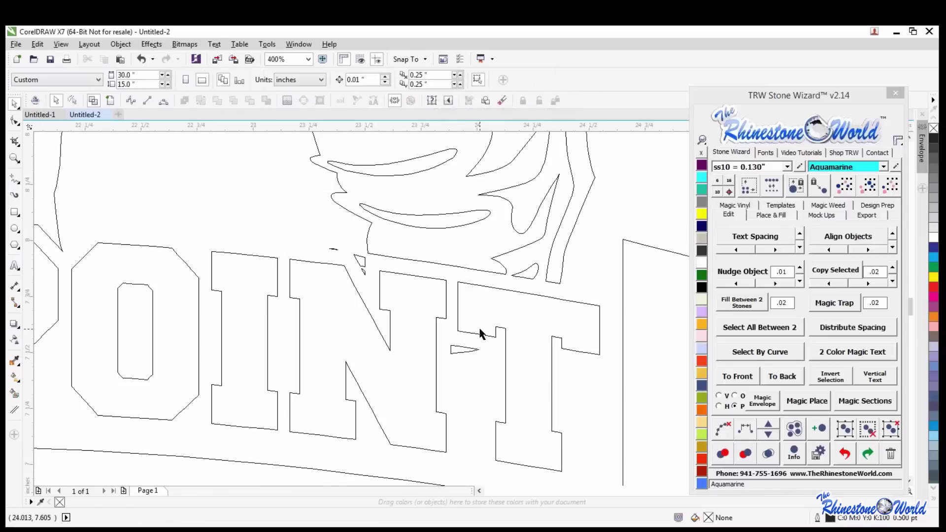
pyautogui.press('F10')
pyautogui.click(465, 351)
pyautogui.moveTo(485, 368); pyautogui.dragTo(437, 338)
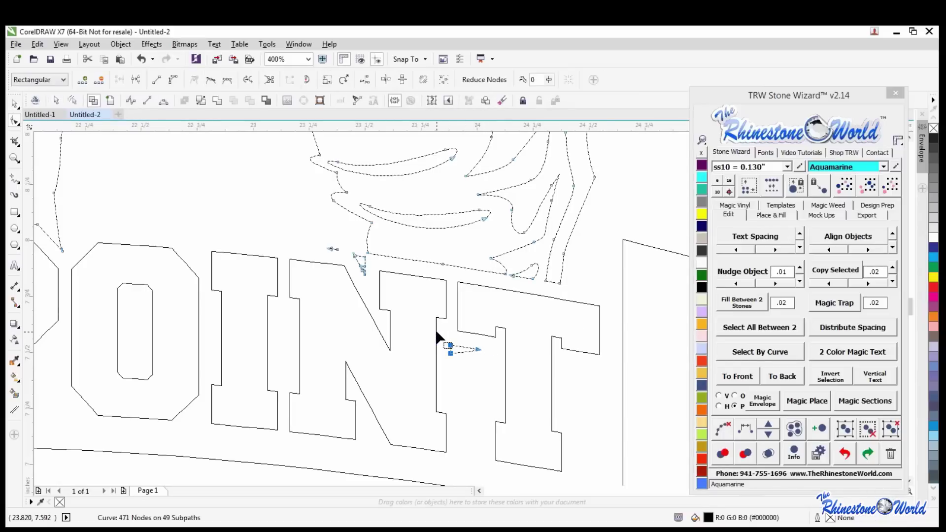
pyautogui.press('Delete')
pyautogui.moveTo(311, 273); pyautogui.dragTo(356, 256)
pyautogui.press('Delete')
pyautogui.scroll(2, 362, 268)
pyautogui.press('Delete')
pyautogui.press('Delete')
# Delete the leftover panther fragments beside the I of RIDGE and above the D.
pyautogui.scroll(-4, 406, 286)
pyautogui.scroll(-2, 116, 321)
pyautogui.scroll(2, 197, 320)
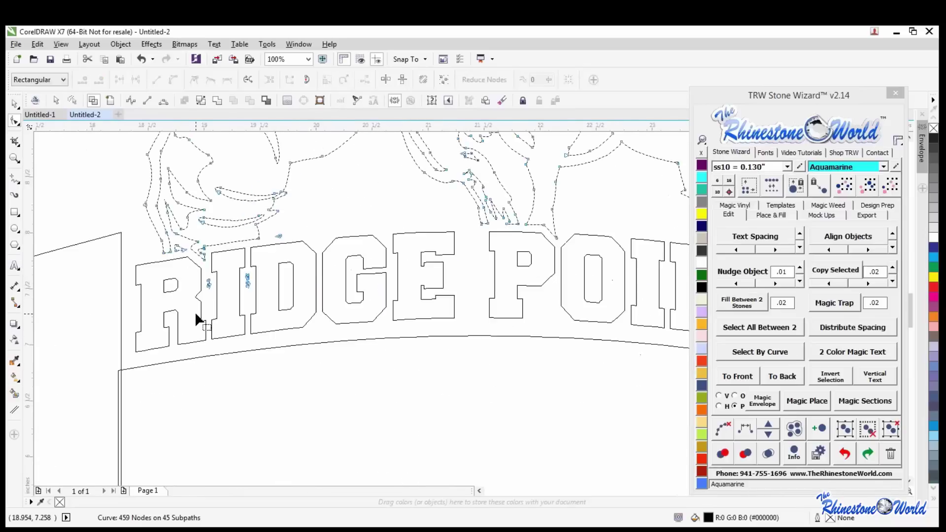
pyautogui.scroll(3, 196, 315)
pyautogui.moveTo(336, 227); pyautogui.dragTo(336, 228)
pyautogui.press('Delete')
pyautogui.moveTo(379, 146); pyautogui.dragTo(356, 164)
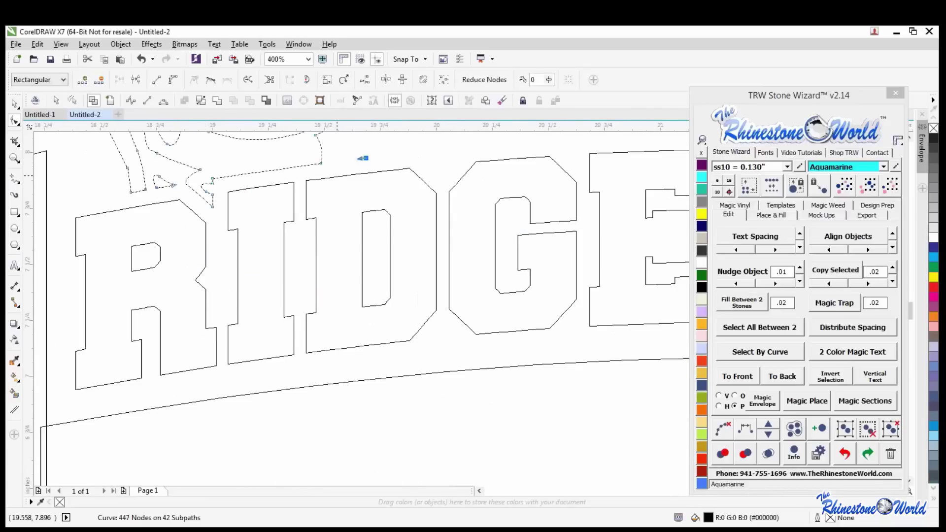
pyautogui.press('Delete')
# Return to the filled view and check the trimmed panther above the RIDGE POINT lettering.
pyautogui.click(13, 106)
pyautogui.hotkey('shift', 'F9')
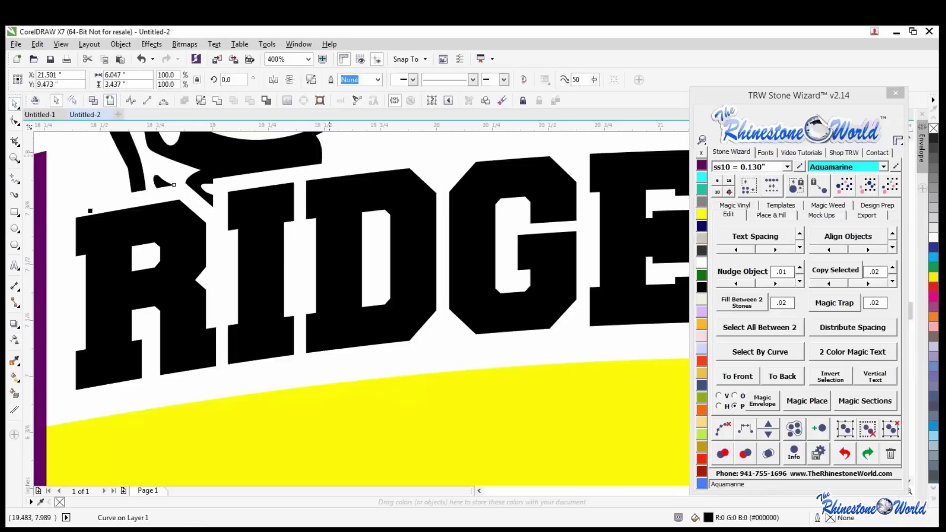
pyautogui.scroll(-3, 318, 311)
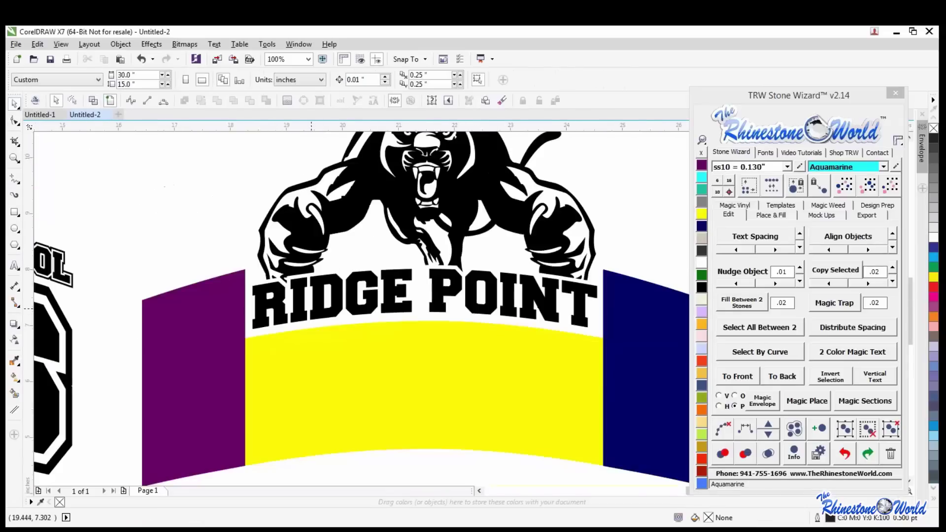
pyautogui.scroll(-2, 440, 304)
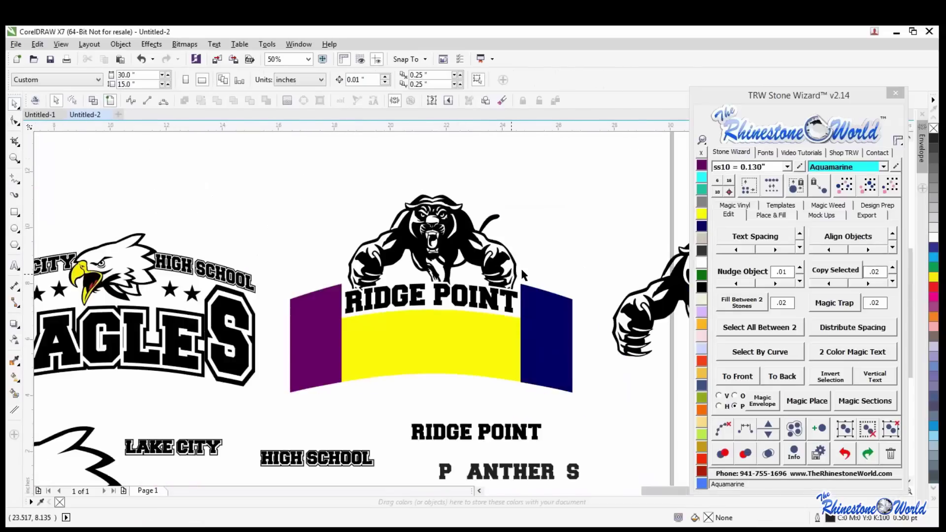
pyautogui.scroll(2, 512, 276)
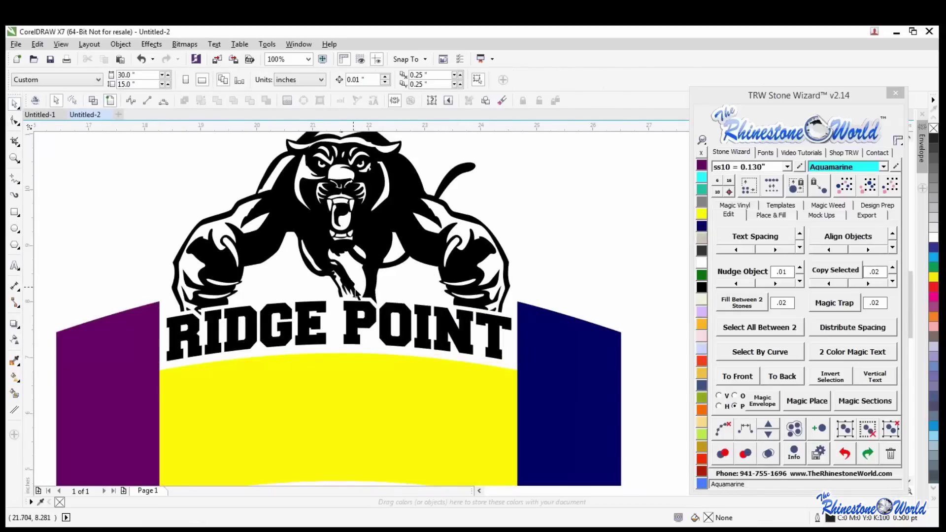
pyautogui.scroll(1, 367, 296)
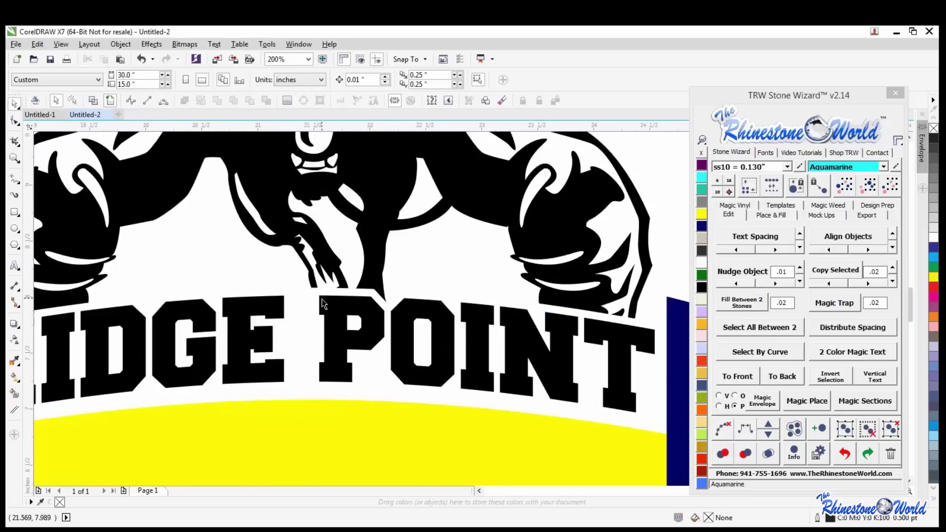
pyautogui.scroll(-1, 321, 299)
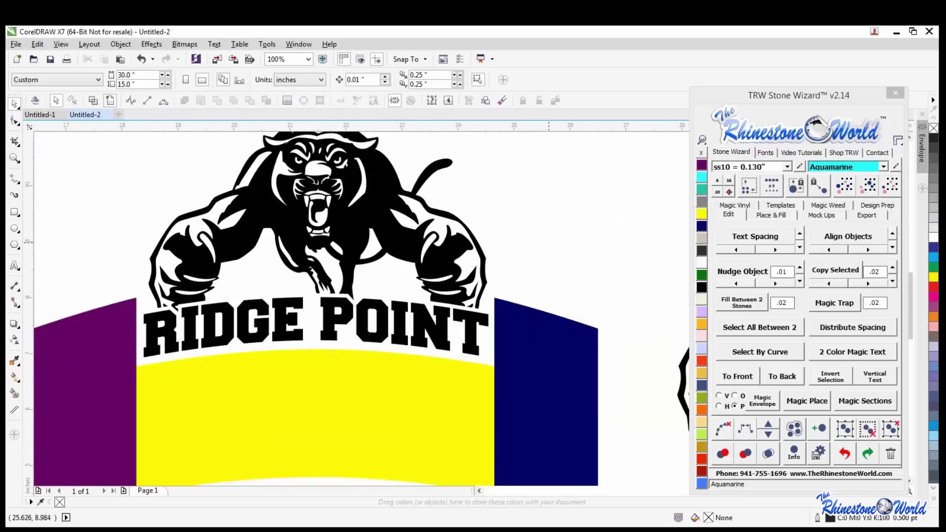
pyautogui.scroll(-1, 498, 291)
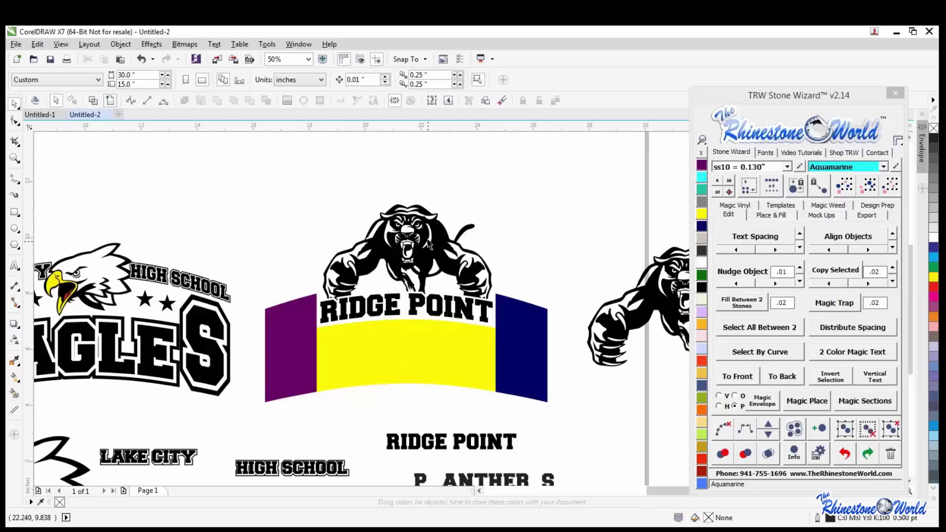
pyautogui.scroll(2, 429, 243)
pyautogui.scroll(-2, 440, 268)
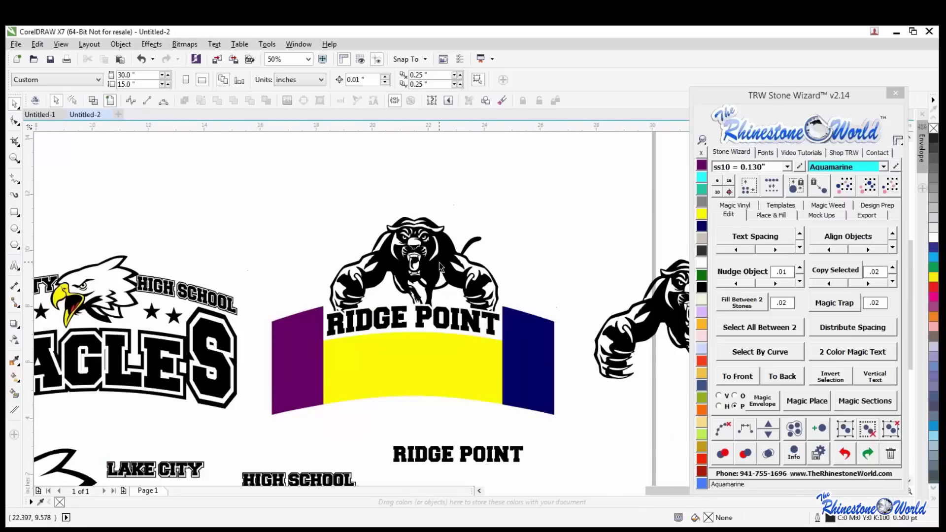
# Try Aquamarine, Citrine and Light Orange fills on the trimmed panther, finishing with Jet Black.
pyautogui.click(436, 270)
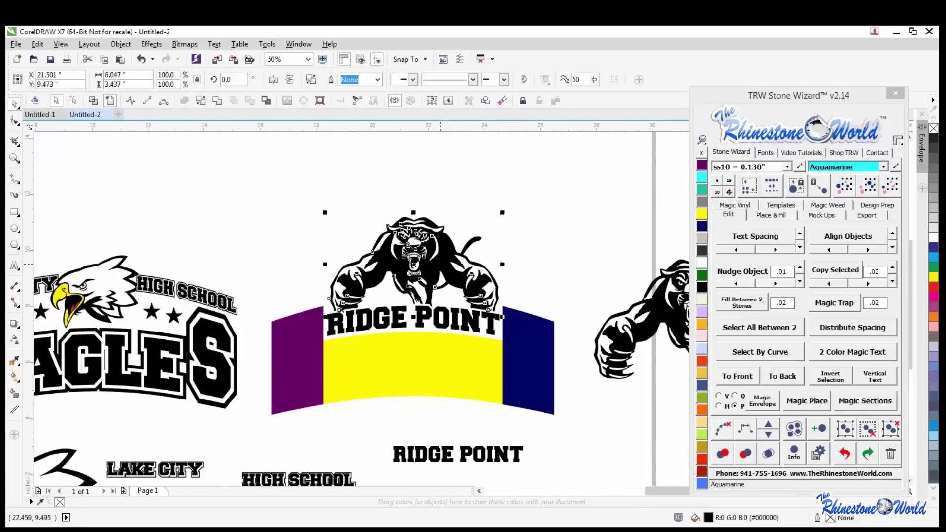
pyautogui.click(702, 178)
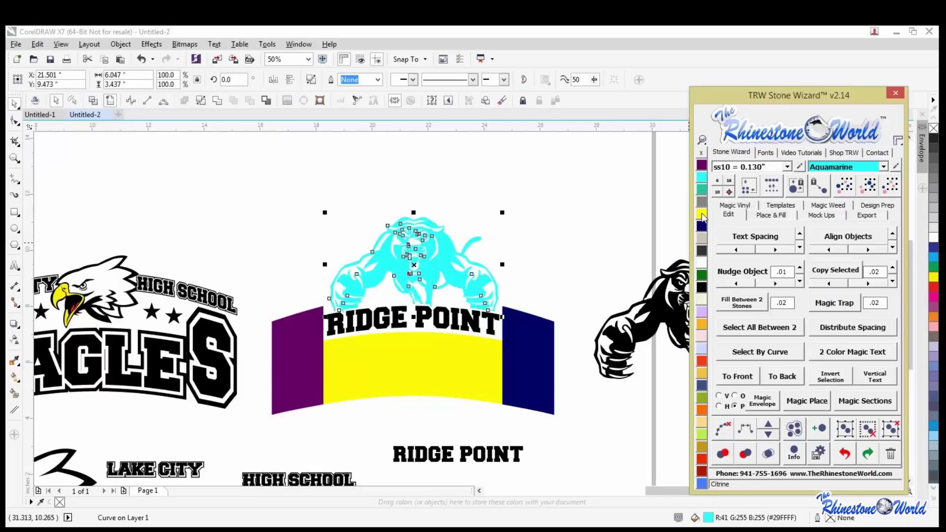
pyautogui.click(701, 213)
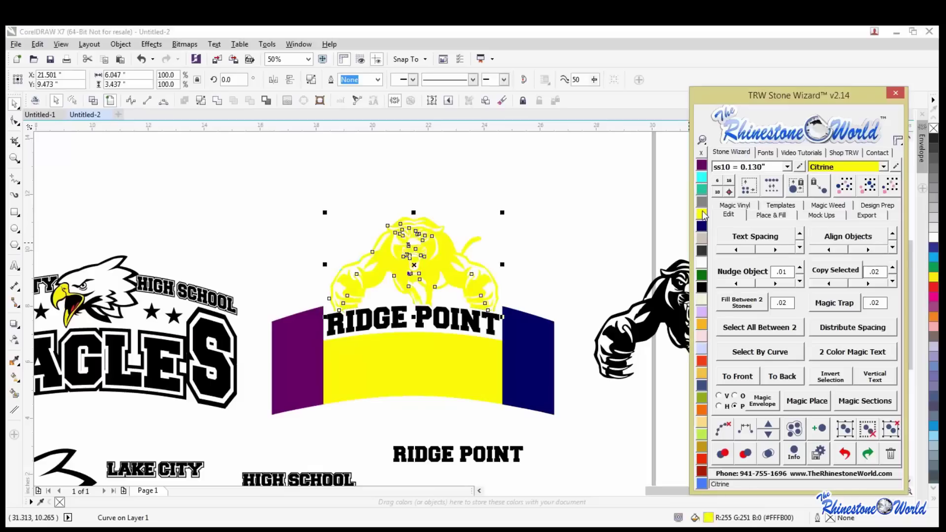
pyautogui.click(702, 239)
pyautogui.click(702, 325)
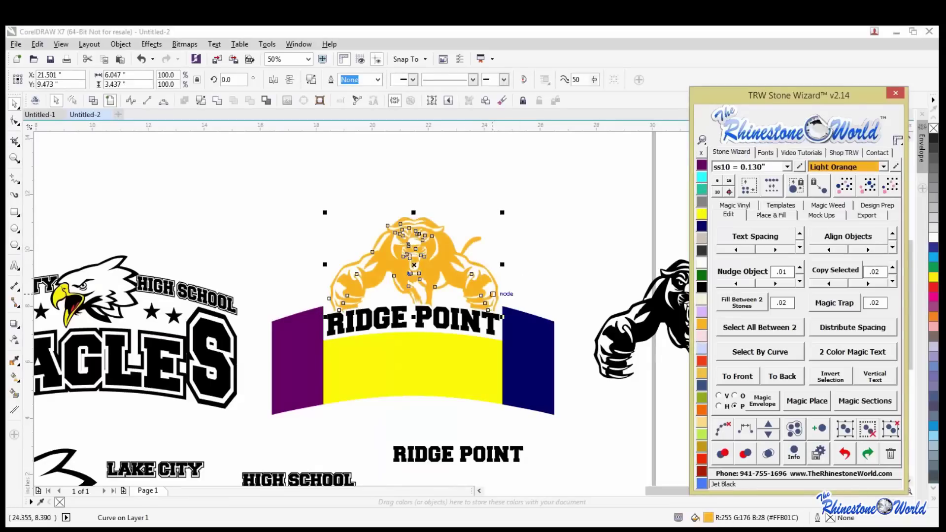
pyautogui.click(702, 288)
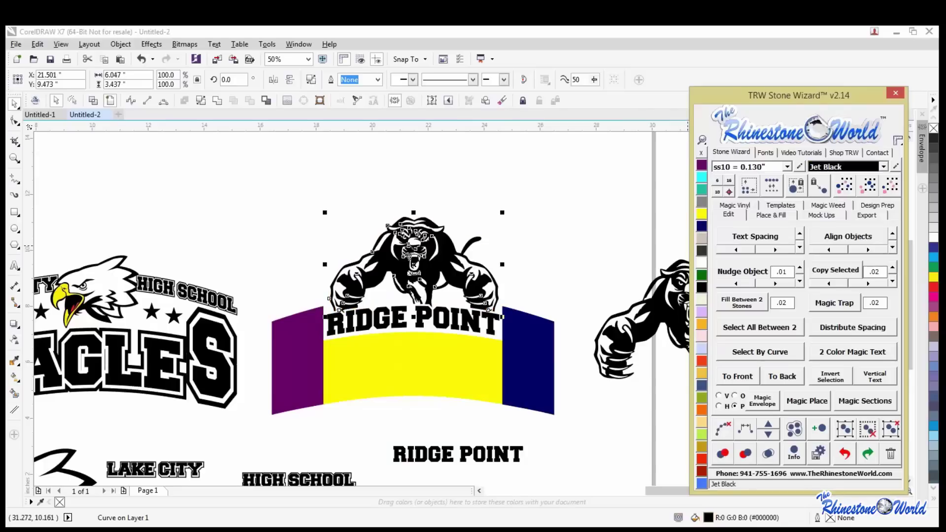
pyautogui.click(571, 276)
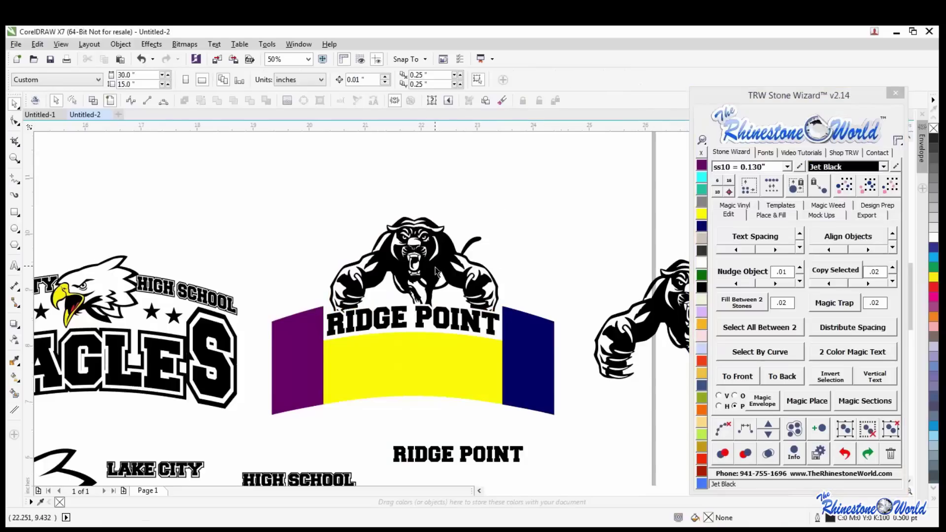
# Draw a rectangle about 8.4 by 5.1 inches over the panther, fill it Jet Black and send it to the back.
pyautogui.scroll(1, 437, 271)
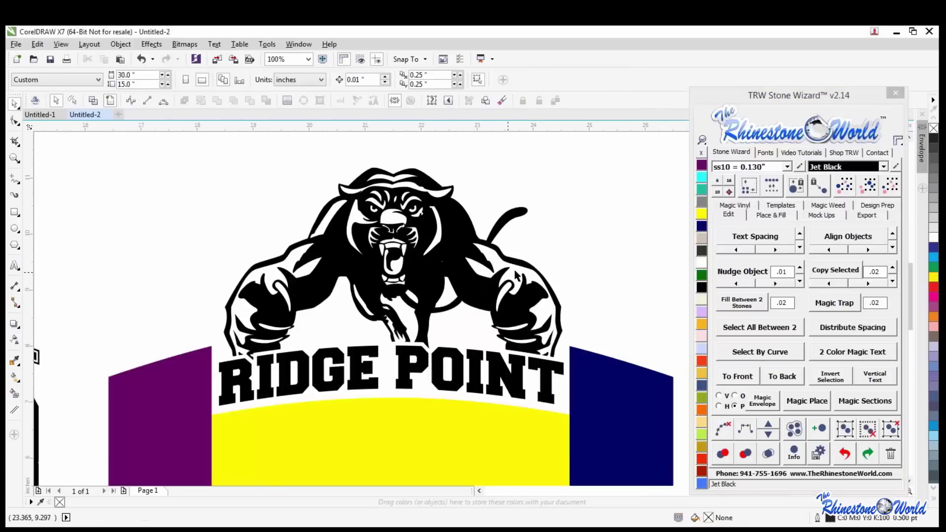
pyautogui.scroll(-1, 547, 270)
pyautogui.press('F6')
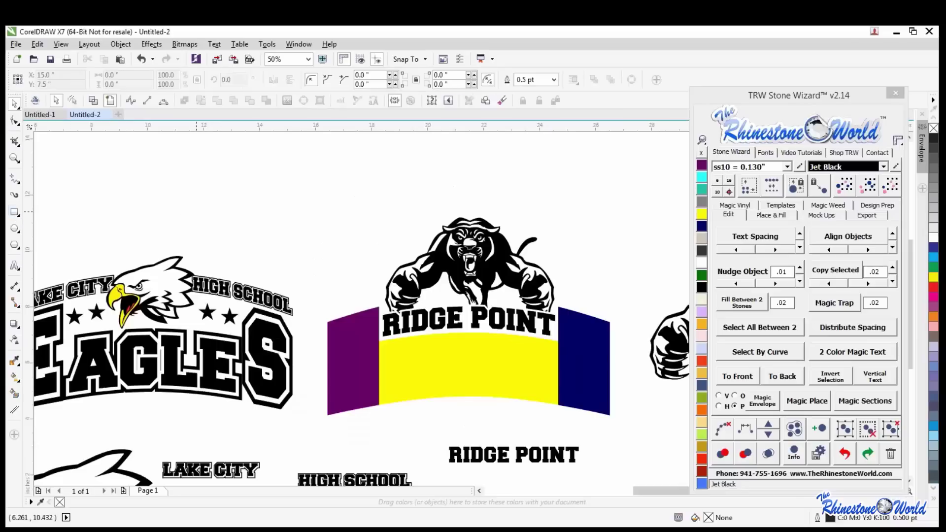
pyautogui.moveTo(512, 288); pyautogui.dragTo(575, 328)
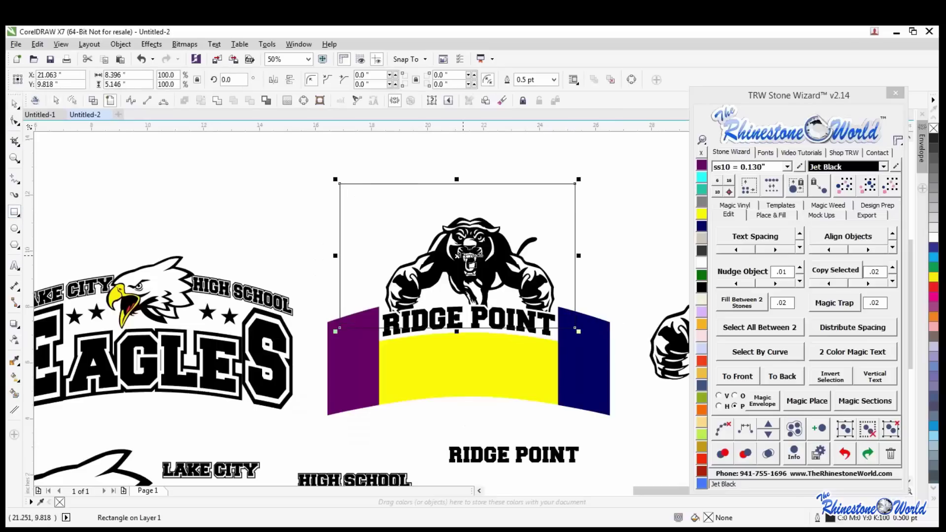
pyautogui.click(701, 289)
pyautogui.click(781, 376)
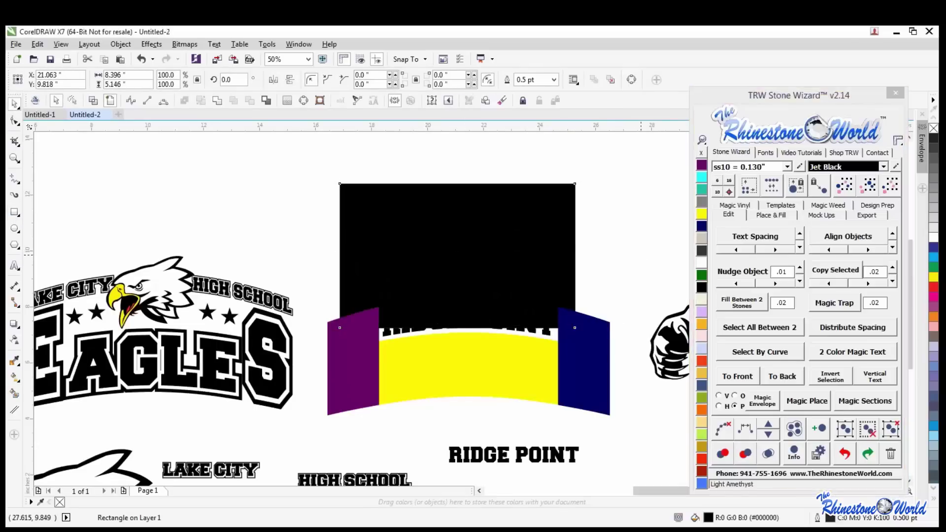
# Fill the panther with Crystal and delete the black rectangle behind it.
pyautogui.click(505, 237)
pyautogui.click(701, 262)
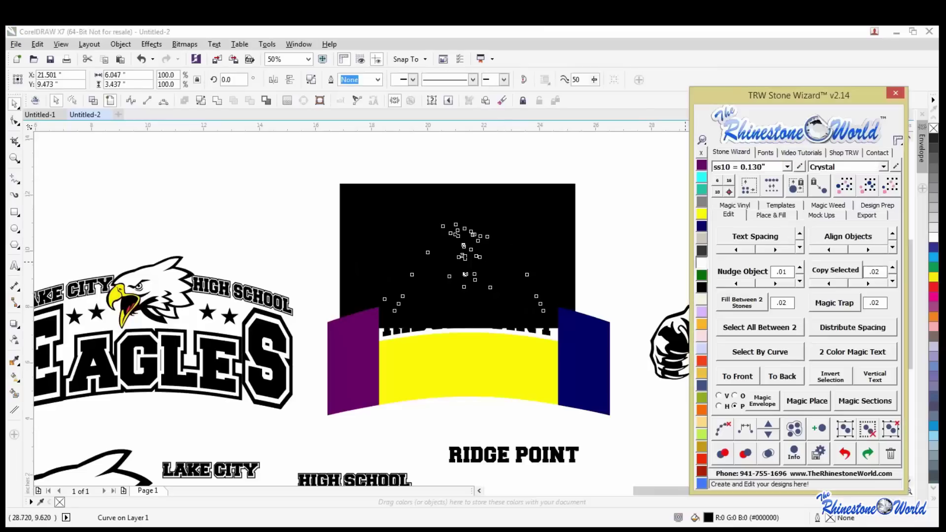
pyautogui.click(617, 254)
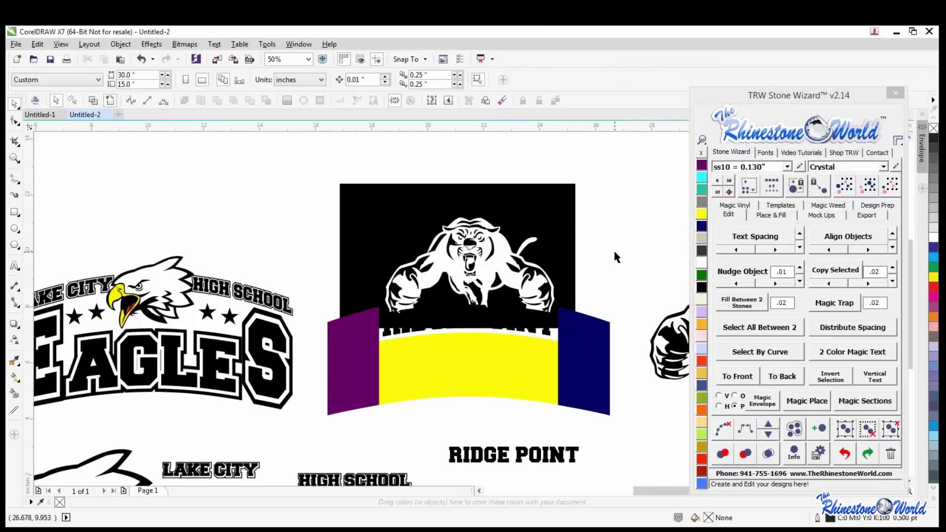
pyautogui.click(562, 220)
pyautogui.press('Delete')
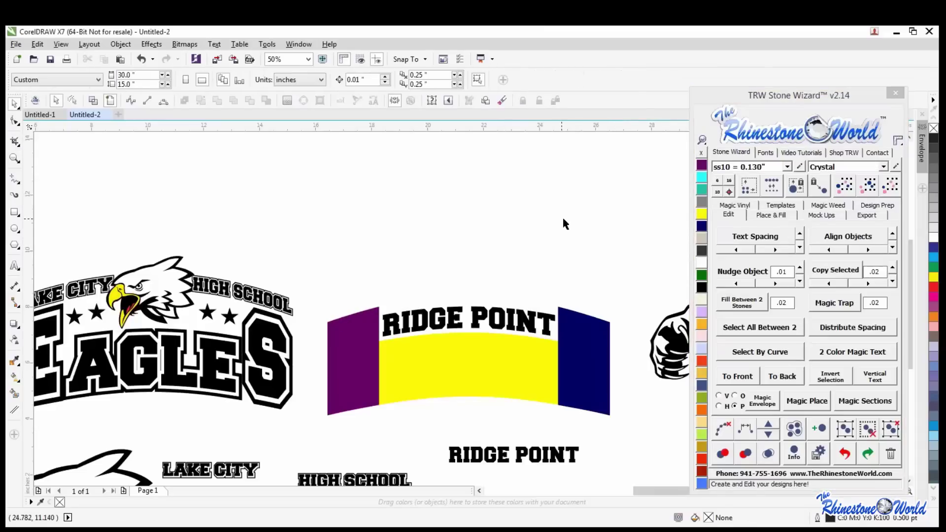
# Undo the rectangle deletion, the panther's Crystal fill and the creation of the black background rectangle.
pyautogui.hotkey('ctrl', 'z')
pyautogui.hotkey('ctrl', 'z')
pyautogui.hotkey('ctrl', 'z')
pyautogui.hotkey('ctrl', 'z')
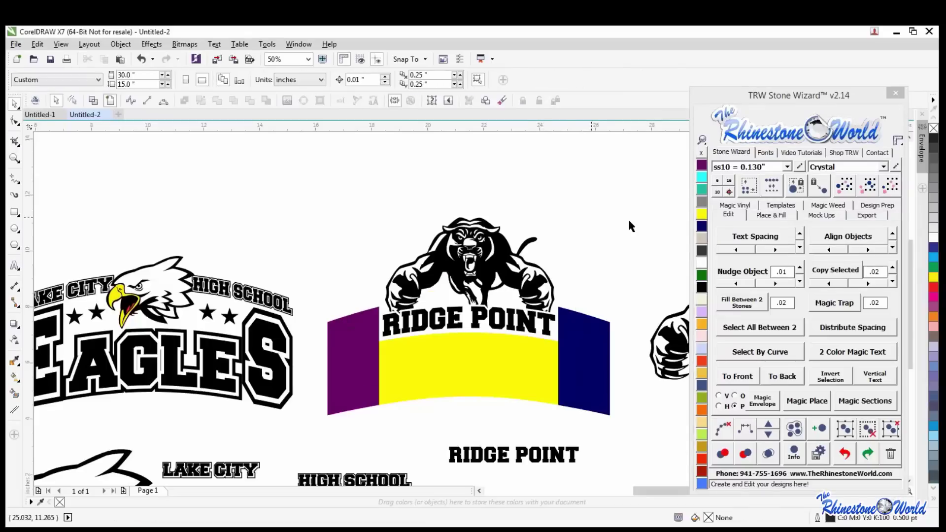
# Fill the P, ANTHER and S text objects below RIDGE POINT with Jet Black.
pyautogui.scroll(-2, 538, 247)
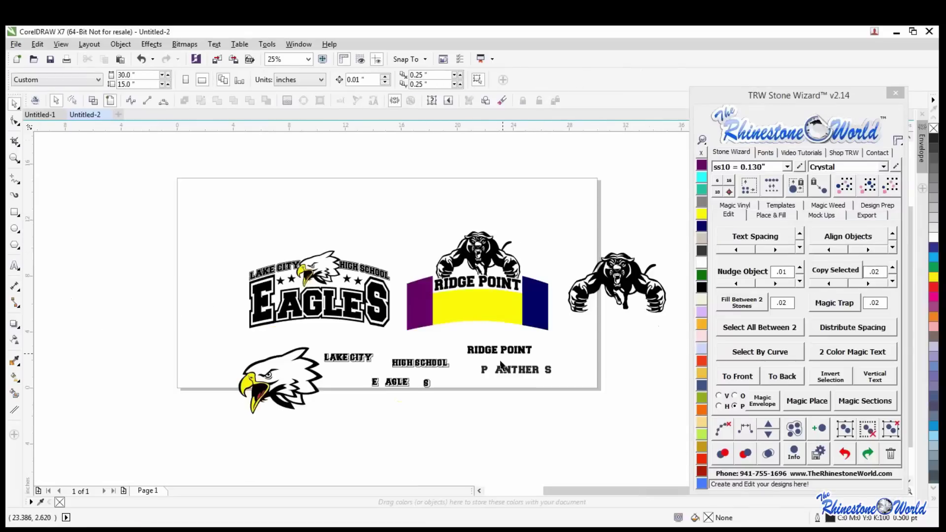
pyautogui.scroll(2, 515, 374)
pyautogui.scroll(1, 586, 377)
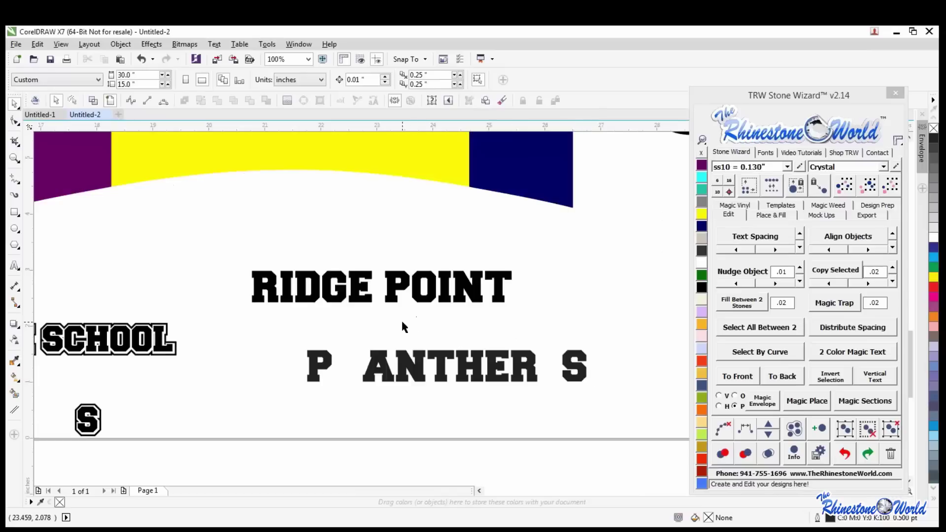
pyautogui.moveTo(395, 358); pyautogui.dragTo(667, 414)
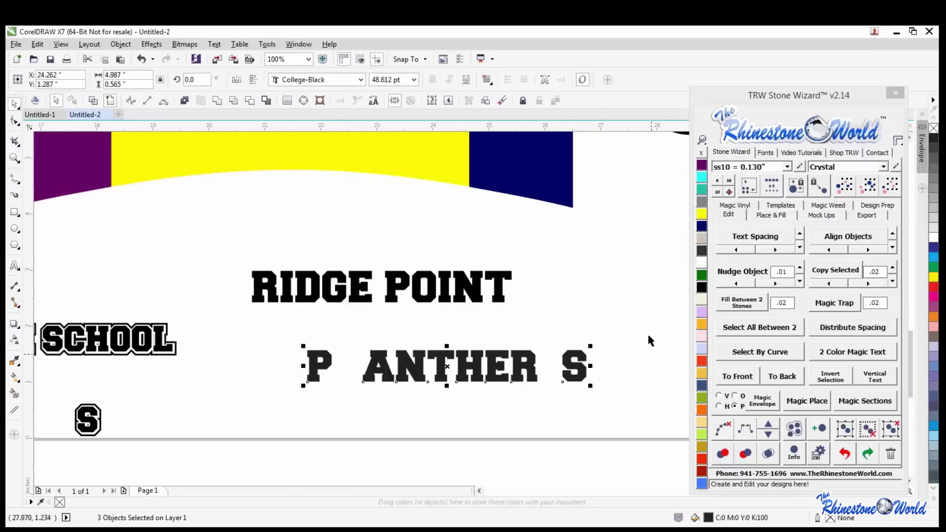
pyautogui.click(702, 288)
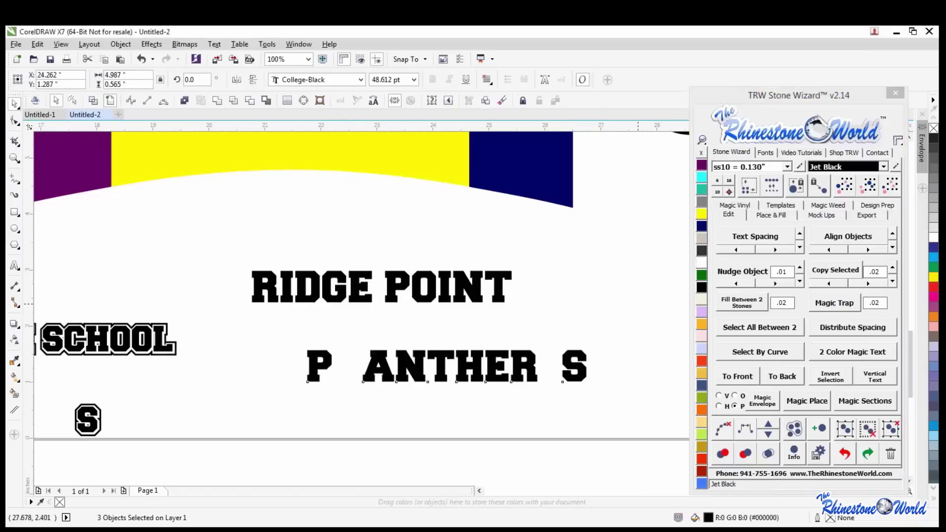
# Add an outside Island Fill contour around P, ANTHER and S with a contour spacing of 0.03.
pyautogui.click(321, 367)
pyautogui.keyDown('shift'); pyautogui.click(417, 380); pyautogui.keyUp('shift')
pyautogui.keyDown('shift'); pyautogui.click(585, 377); pyautogui.keyUp('shift')
pyautogui.click(773, 218)
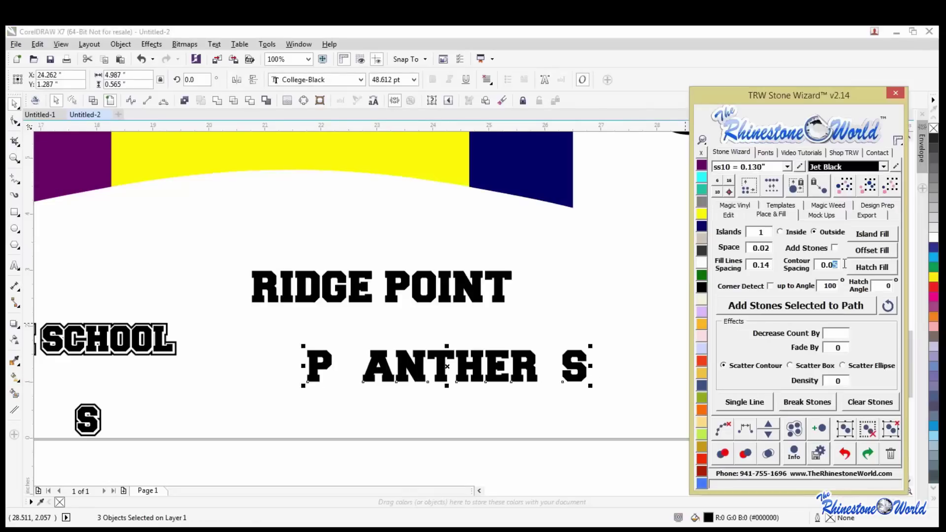
pyautogui.click(873, 235)
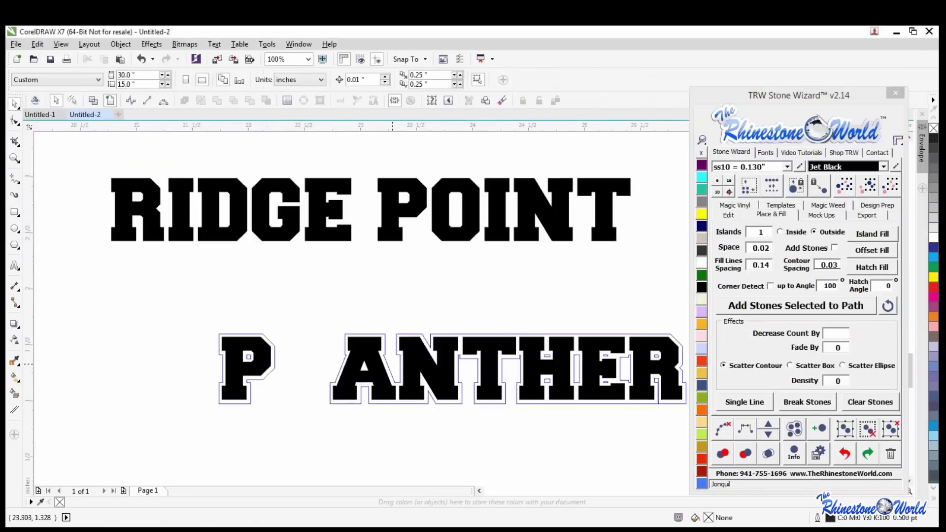
# Add a second outside Island Fill contour around the existing contours of P, ANTHER and S at 0.03 spacing.
pyautogui.click(274, 372)
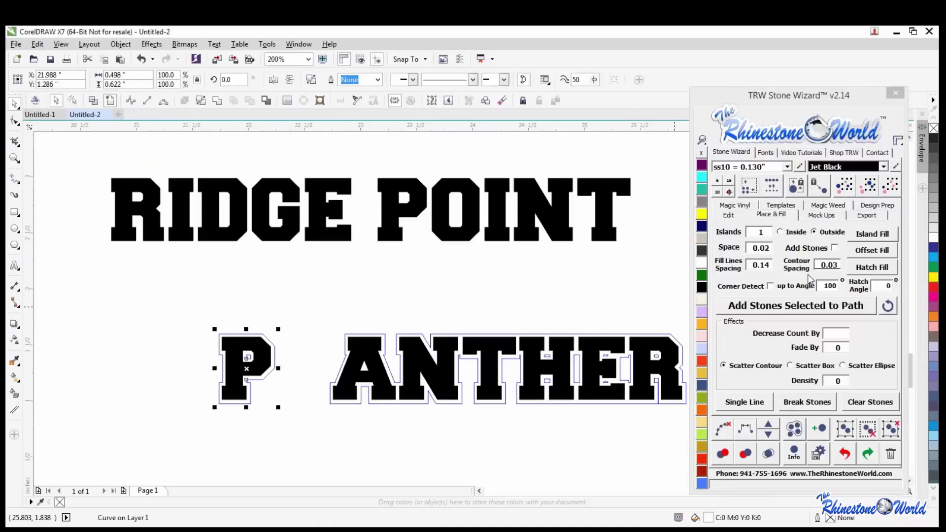
pyautogui.click(863, 236)
pyautogui.click(490, 338)
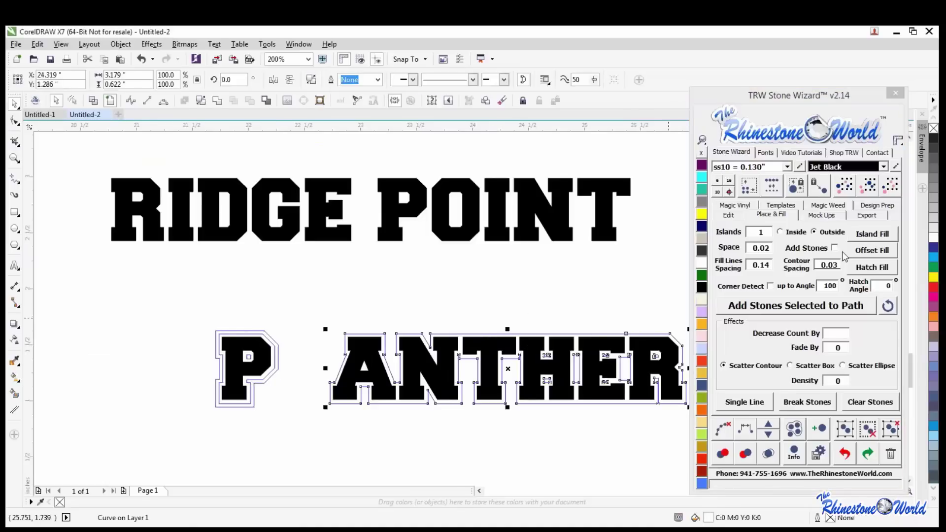
pyautogui.click(863, 237)
pyautogui.click(442, 308)
pyautogui.scroll(-2, 542, 358)
pyautogui.scroll(2, 622, 335)
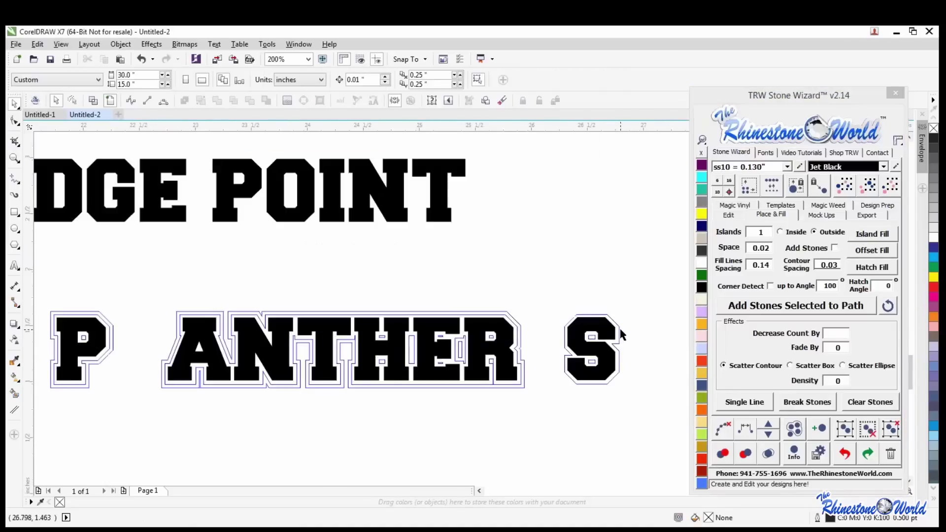
pyautogui.click(620, 335)
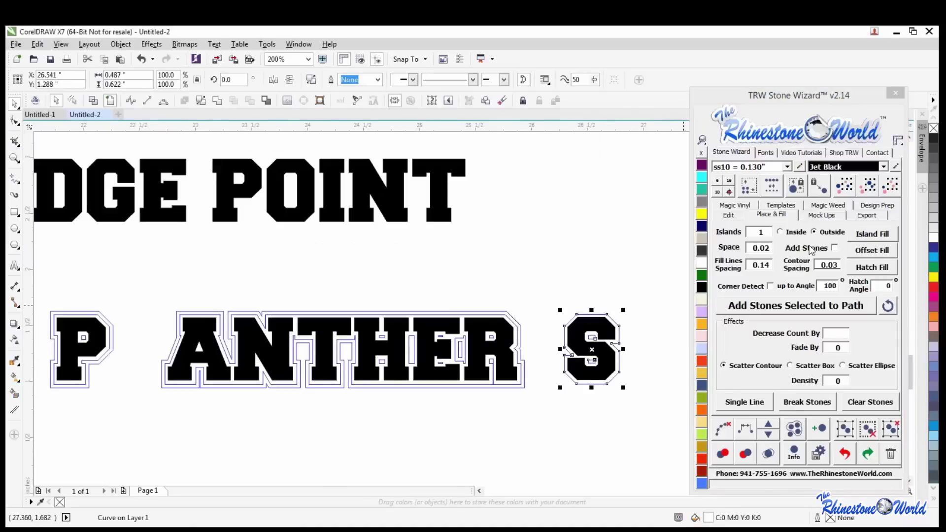
pyautogui.click(863, 235)
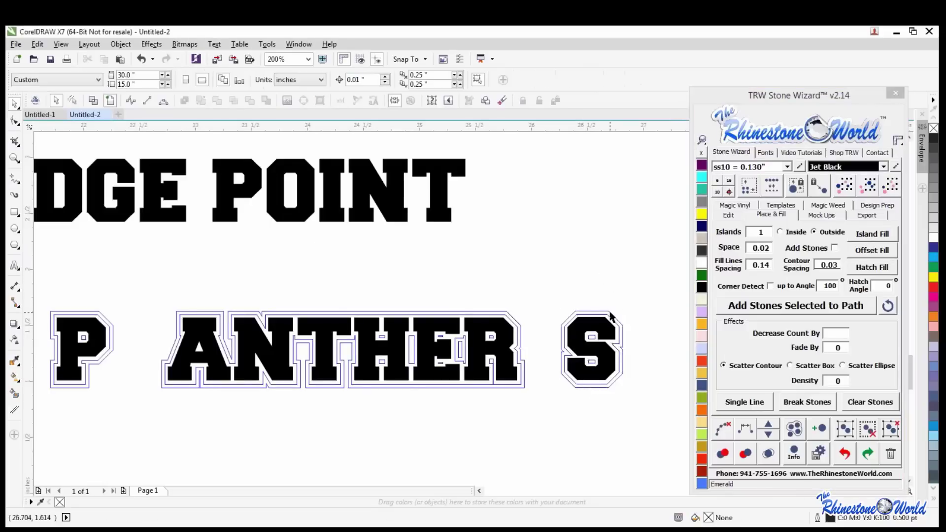
# Fill the outermost contours of P, ANTHER and S with Jet Black.
pyautogui.keyDown('shift'); pyautogui.click(507, 317); pyautogui.keyUp('shift')
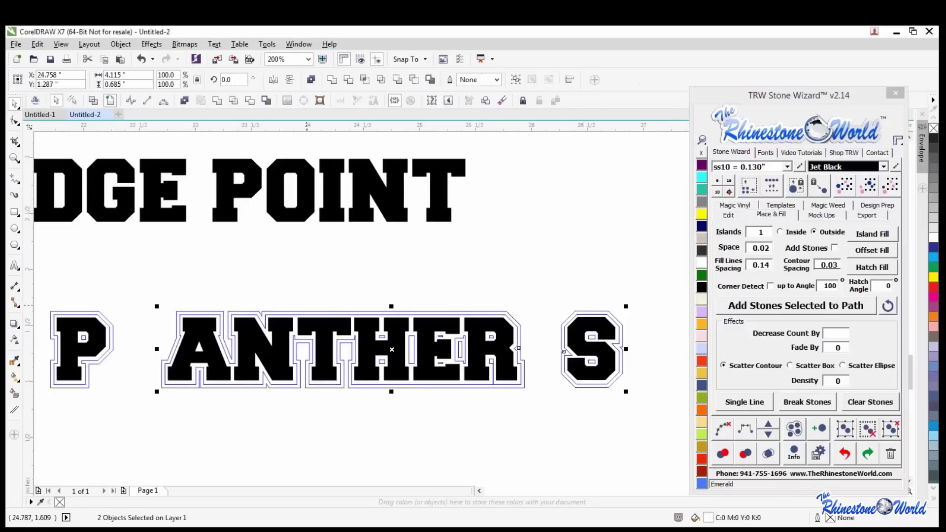
pyautogui.keyDown('shift'); pyautogui.click(89, 315); pyautogui.keyUp('shift')
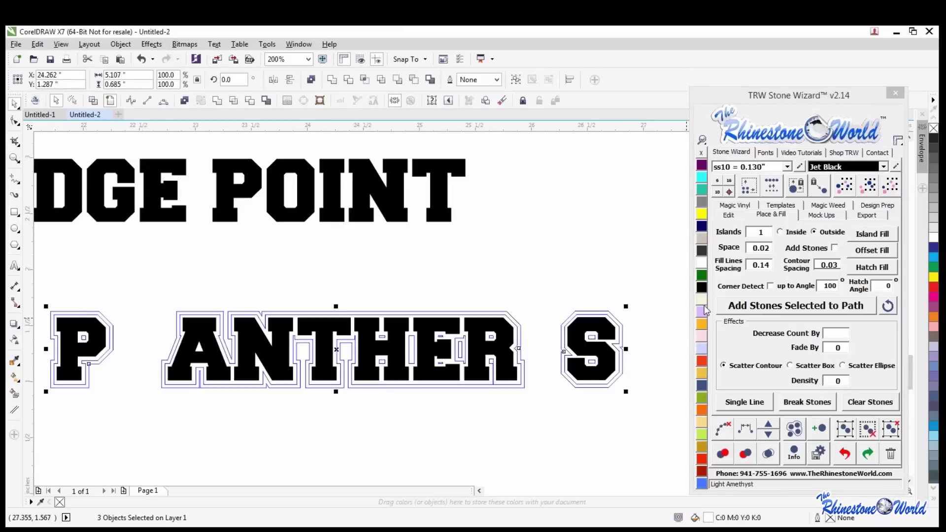
pyautogui.click(702, 288)
pyautogui.click(620, 284)
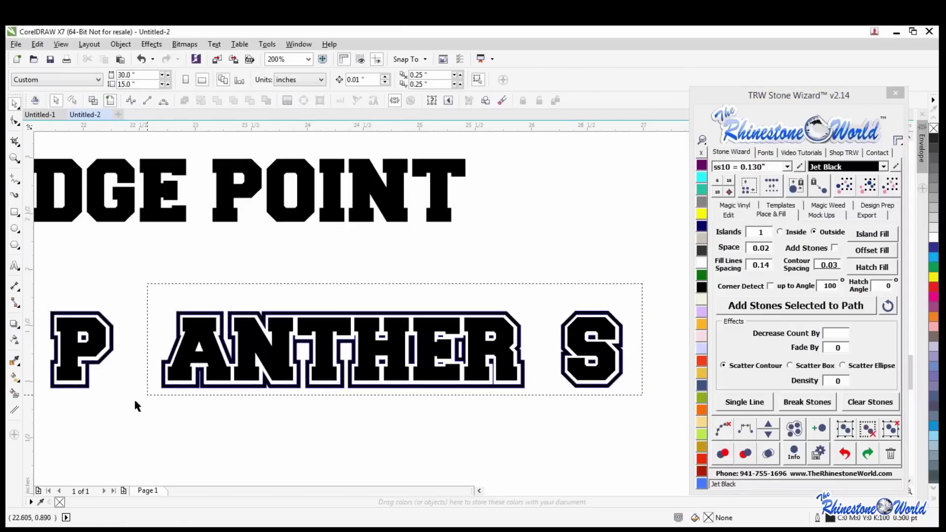
# Remove the outlines from the P, ANTHER and S letters and all of their contours, and inspect the ANTHER lettering.
pyautogui.moveTo(38, 422); pyautogui.dragTo(640, 298)
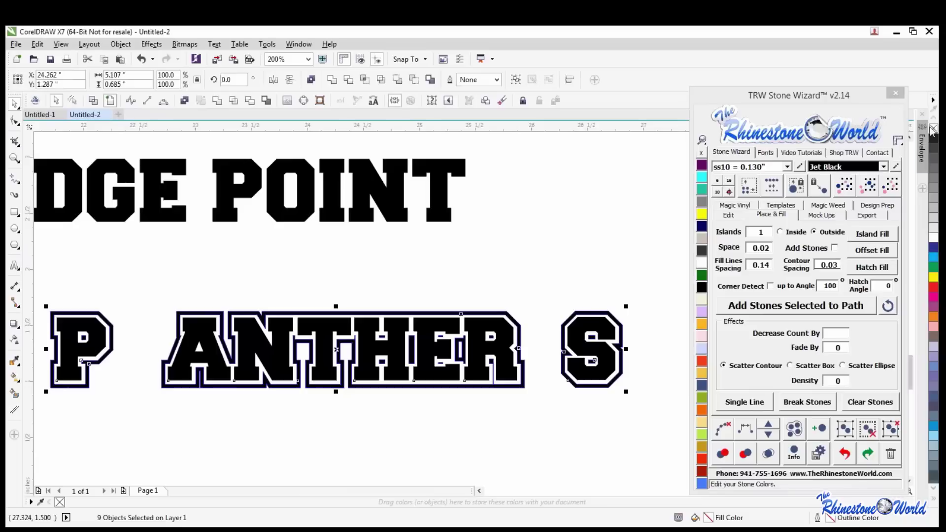
pyautogui.press('Escape')
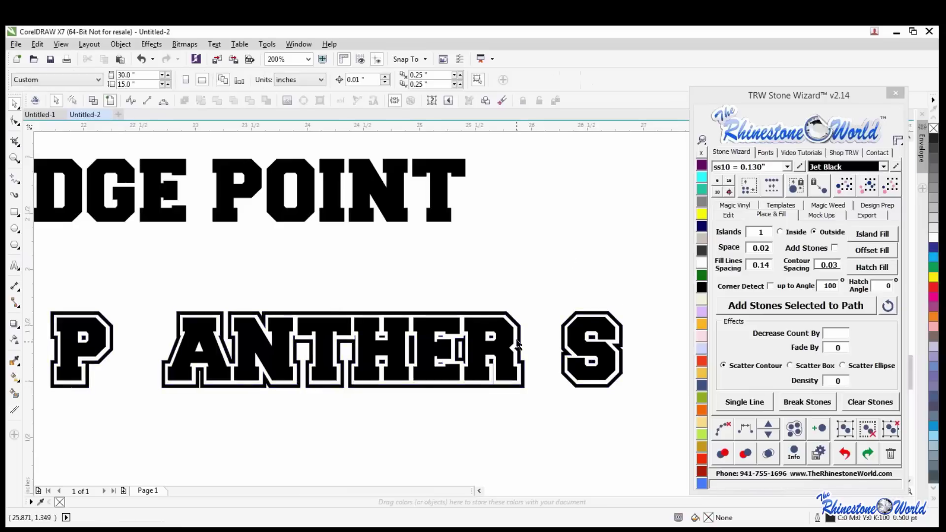
pyautogui.scroll(-2, 517, 344)
pyautogui.scroll(2, 452, 359)
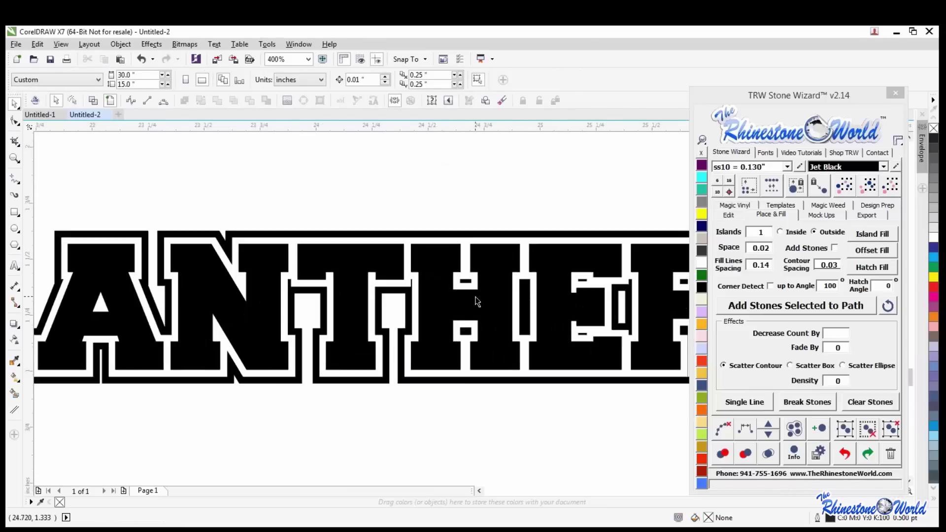
# Group each of the P, ANTHER and S pieces below RIDGE POINT with its own contours.
pyautogui.scroll(-1, 477, 301)
pyautogui.scroll(-1, 368, 286)
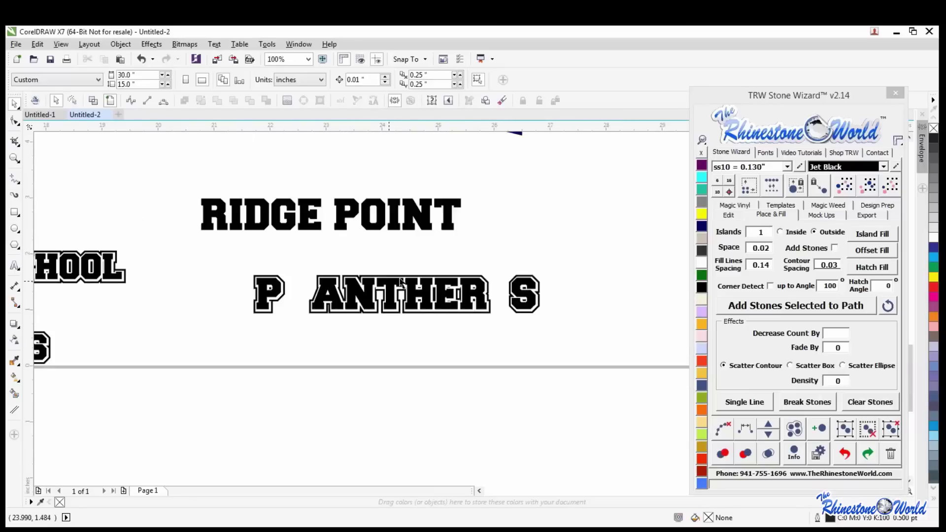
pyautogui.scroll(1, 400, 281)
pyautogui.scroll(-3, 400, 280)
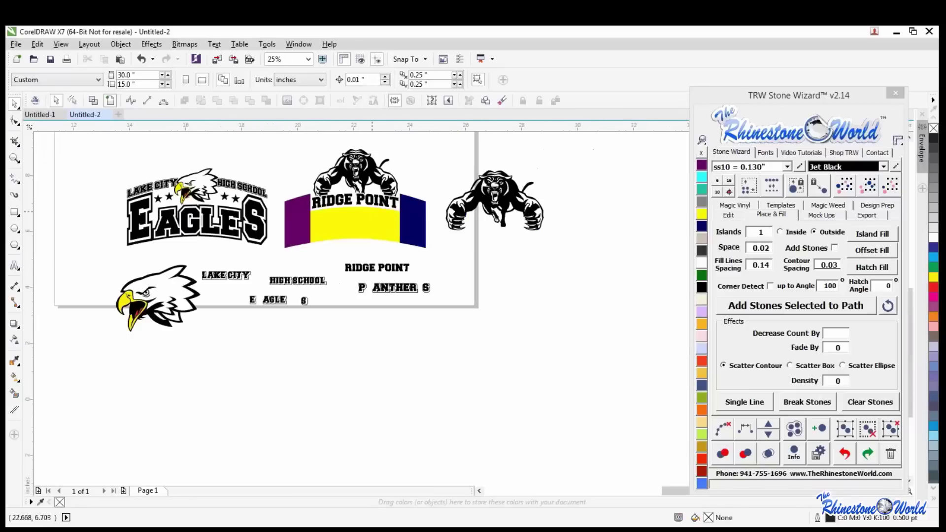
pyautogui.scroll(1, 335, 339)
pyautogui.moveTo(358, 388); pyautogui.dragTo(360, 387)
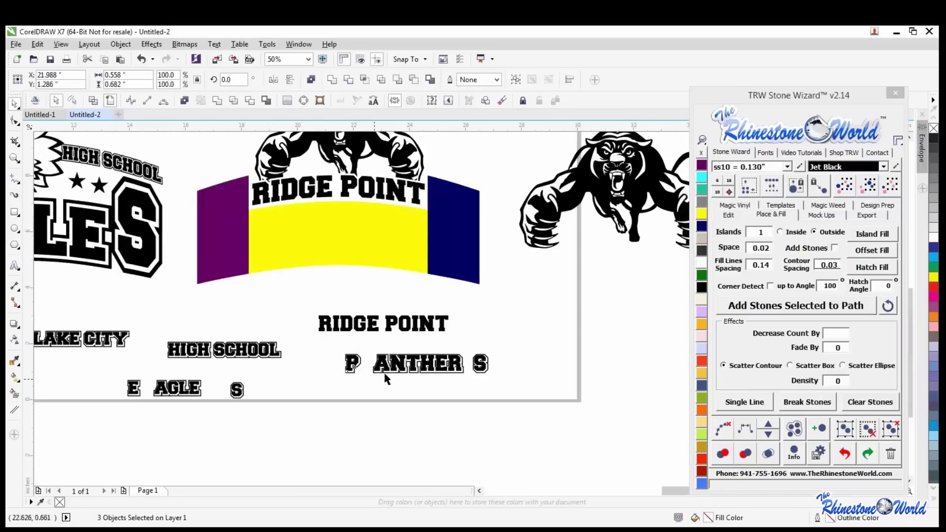
pyautogui.moveTo(467, 348); pyautogui.dragTo(371, 395)
pyautogui.moveTo(511, 348); pyautogui.dragTo(469, 372)
# Fit the contoured P into the purple template shape with Magic Envelope.
pyautogui.click(247, 274)
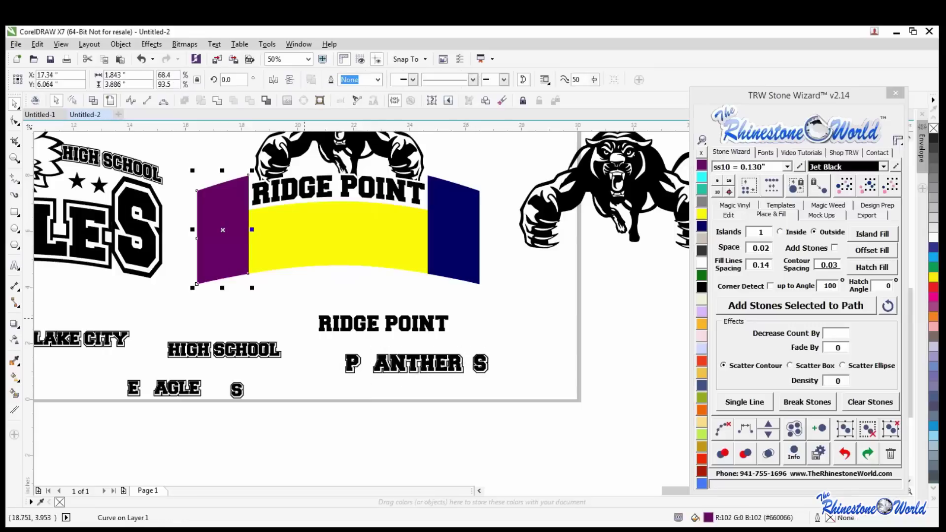
pyautogui.keyDown('shift'); pyautogui.click(351, 370); pyautogui.keyUp('shift')
pyautogui.click(730, 216)
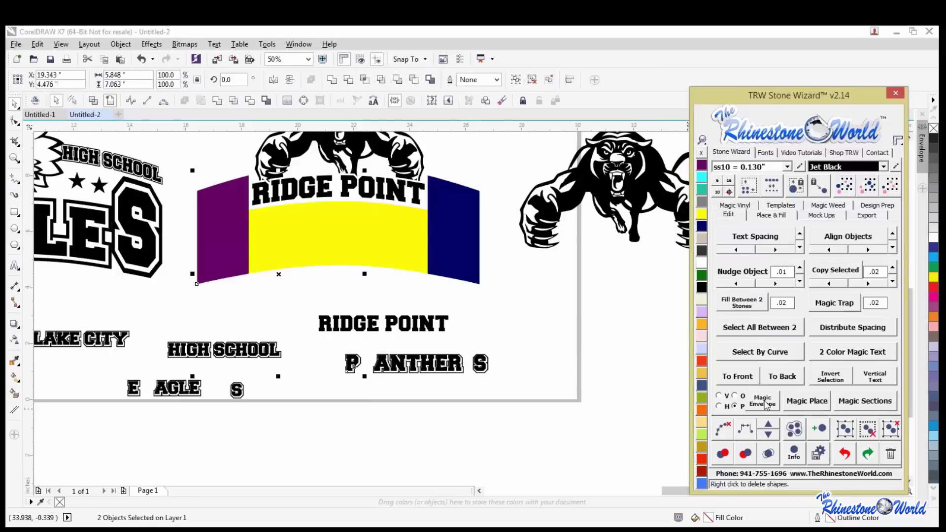
pyautogui.click(765, 405)
# Fit the contoured ANTHER lettering into the yellow template shape with Magic Envelope.
pyautogui.click(384, 247)
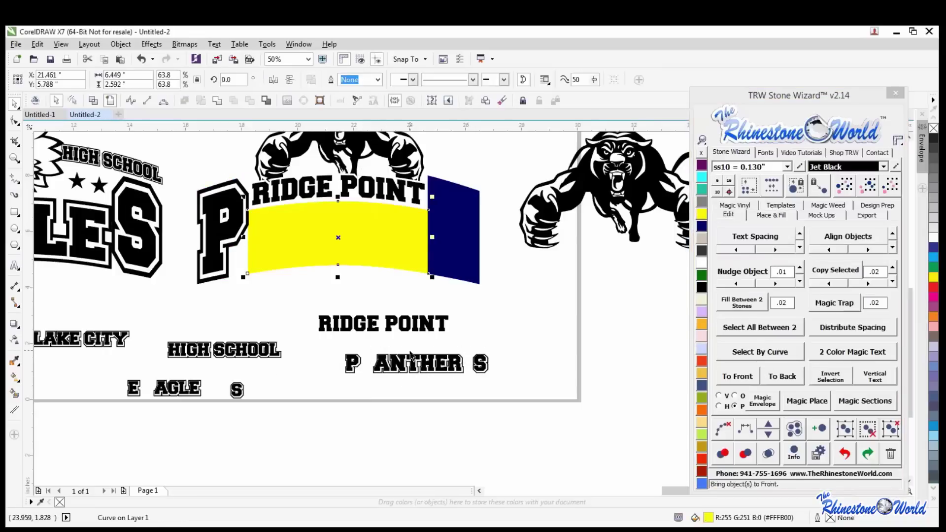
pyautogui.keyDown('shift'); pyautogui.click(430, 367); pyautogui.keyUp('shift')
pyautogui.click(765, 405)
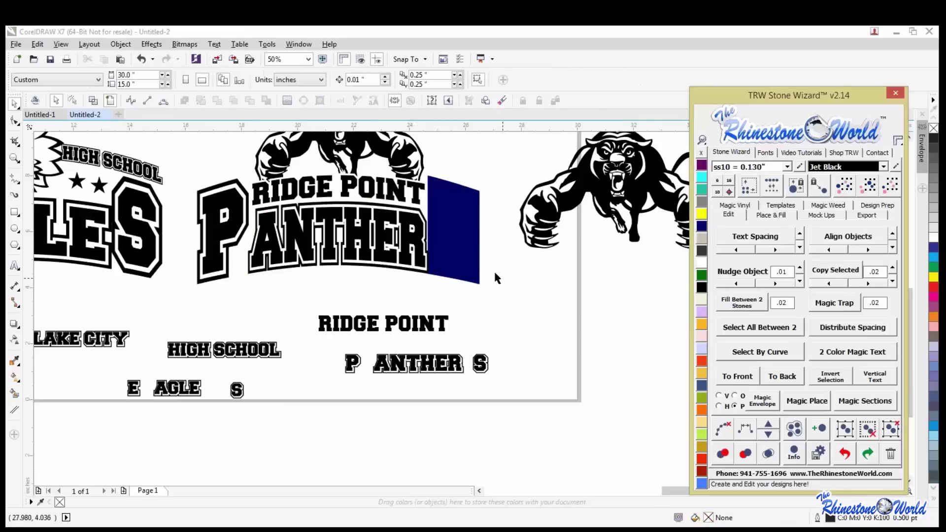
# Fit the contoured S into the navy template shape with Magic Envelope.
pyautogui.click(460, 271)
pyautogui.keyDown('shift'); pyautogui.click(483, 367); pyautogui.keyUp('shift')
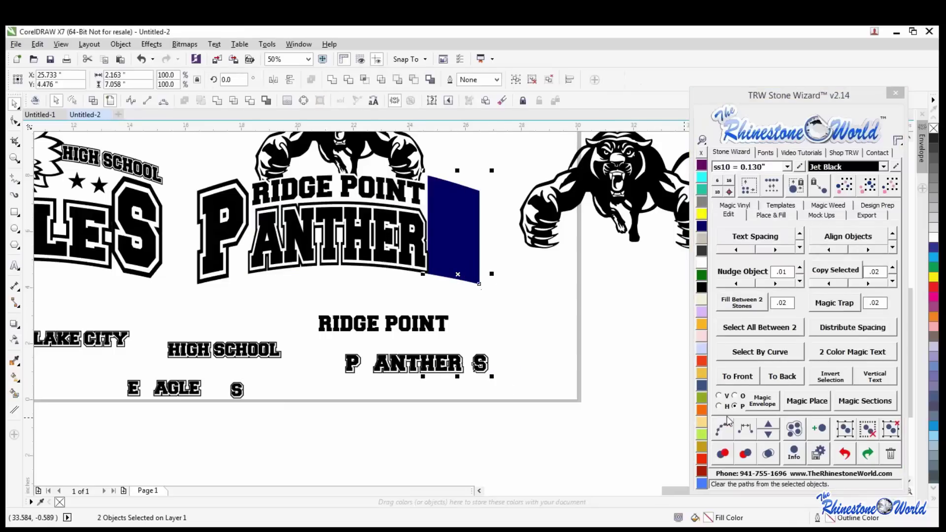
pyautogui.click(754, 404)
pyautogui.click(533, 349)
# Nudge the enveloped P about 0.1 inch to the right, closer to the ANTHER lettering.
pyautogui.scroll(-1, 513, 340)
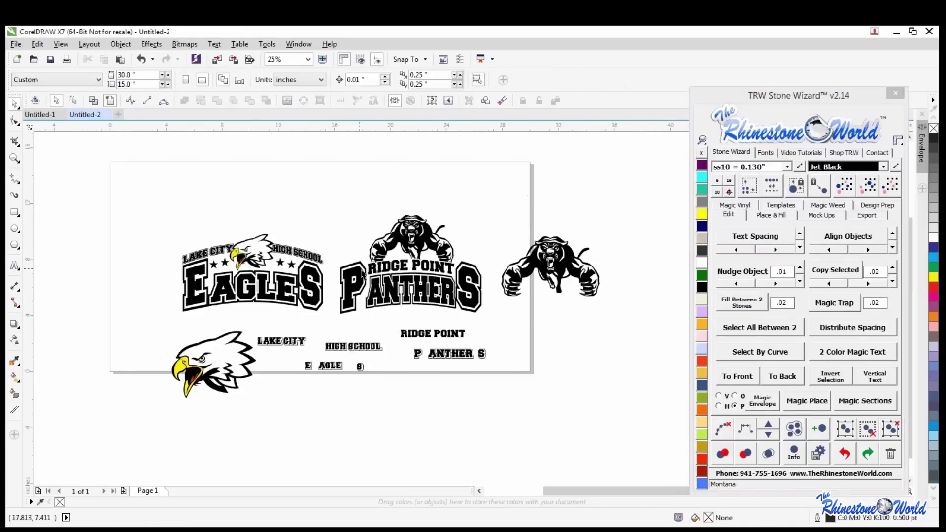
pyautogui.scroll(2, 369, 277)
pyautogui.scroll(1, 352, 346)
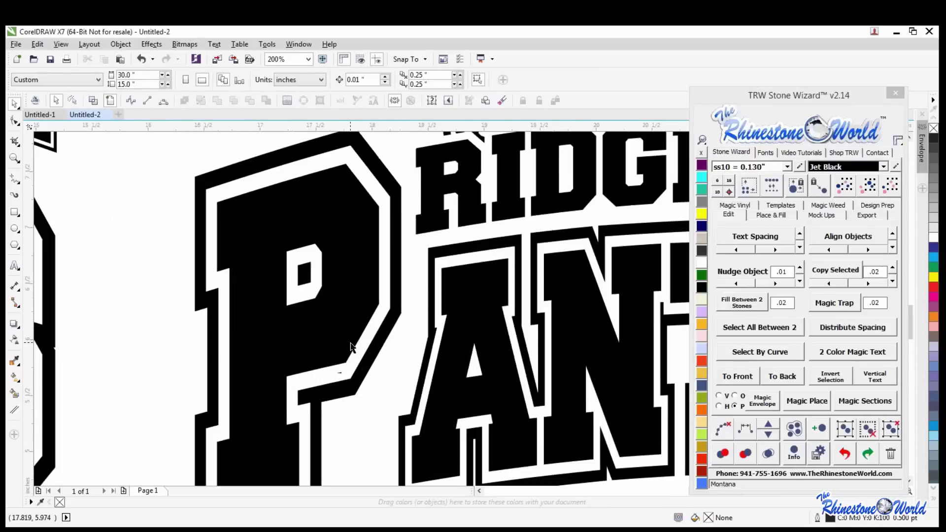
pyautogui.click(351, 346)
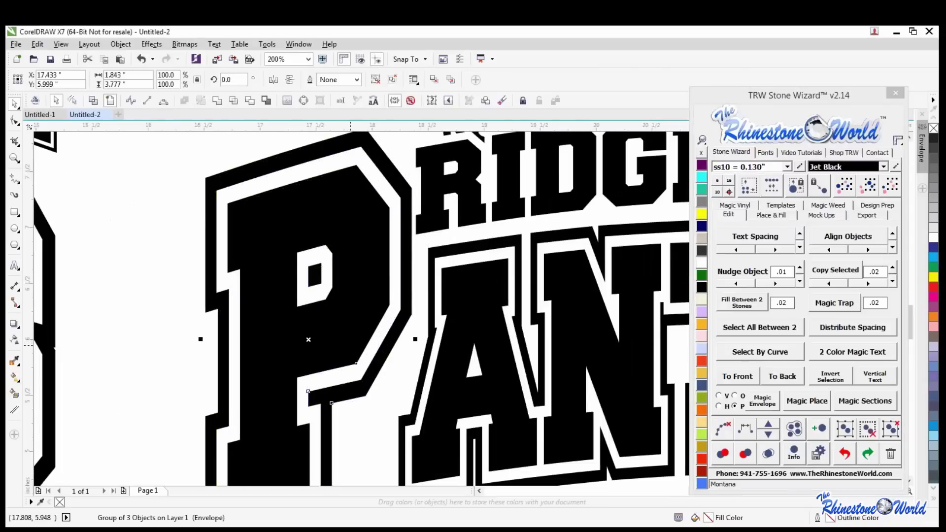
pyautogui.scroll(-2, 370, 391)
pyautogui.click(371, 391)
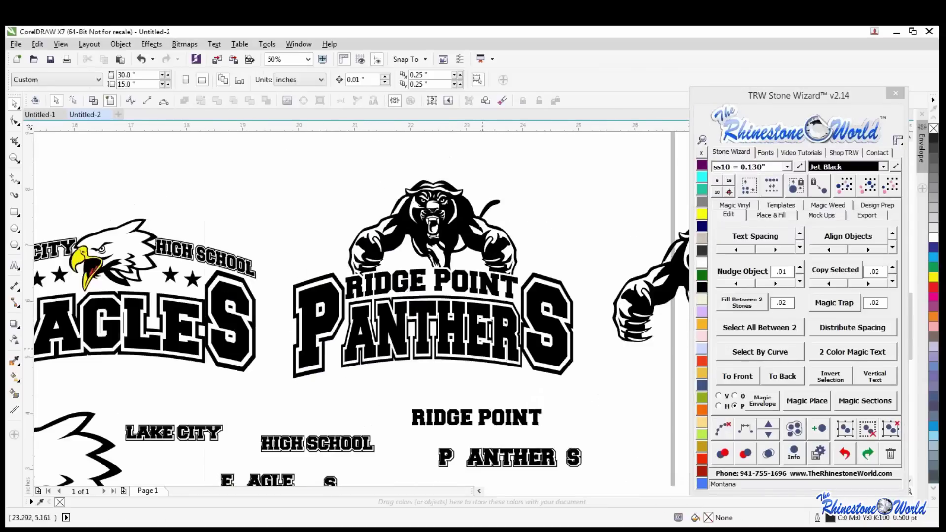
# Nudge the enveloped ANTHER lettering 0.07 inch to the left, between the P and the S.
pyautogui.scroll(2, 513, 363)
pyautogui.click(511, 363)
pyautogui.scroll(-1, 510, 363)
pyautogui.press('Left')
pyautogui.press('Left')
pyautogui.press('Left')
pyautogui.press('Left')
pyautogui.press('Left')
pyautogui.press('Left')
pyautogui.press('Left')
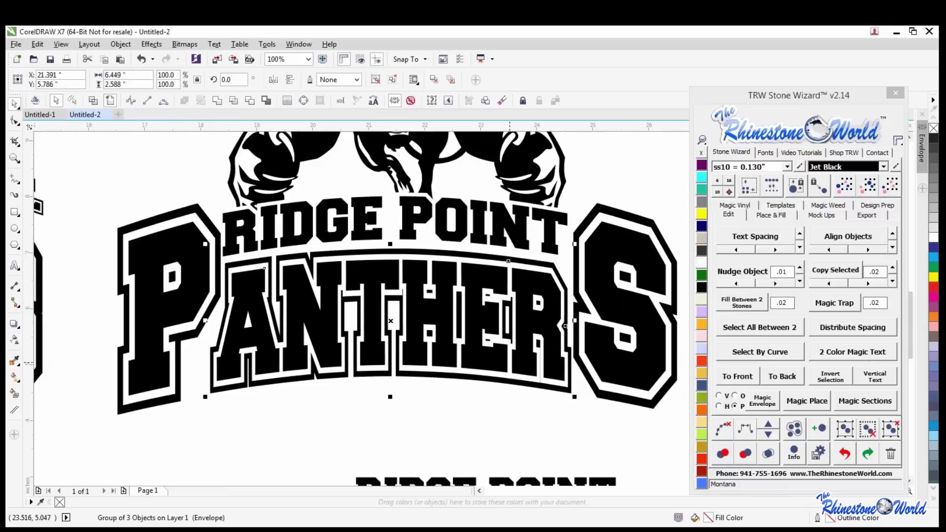
pyautogui.click(459, 407)
pyautogui.scroll(-2, 458, 407)
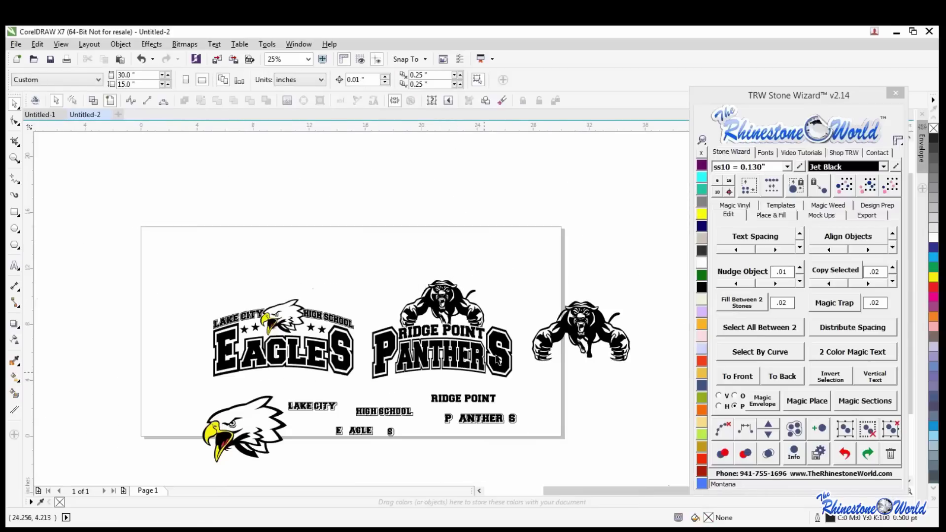
# Copy the complete Ridge Point Panthers layout into a new 15 by 15 inch document named Untitled-3.
pyautogui.moveTo(518, 261); pyautogui.dragTo(364, 385)
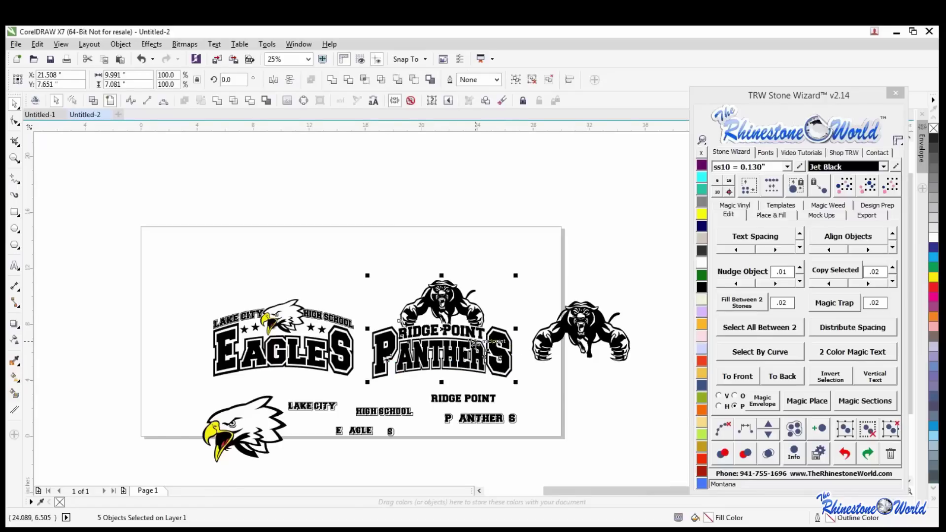
pyautogui.scroll(1, 477, 345)
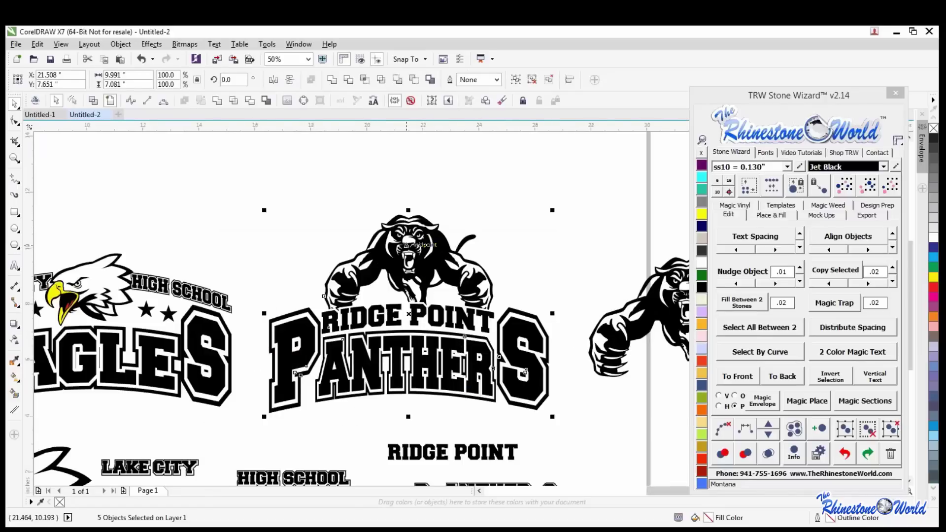
pyautogui.scroll(1, 406, 244)
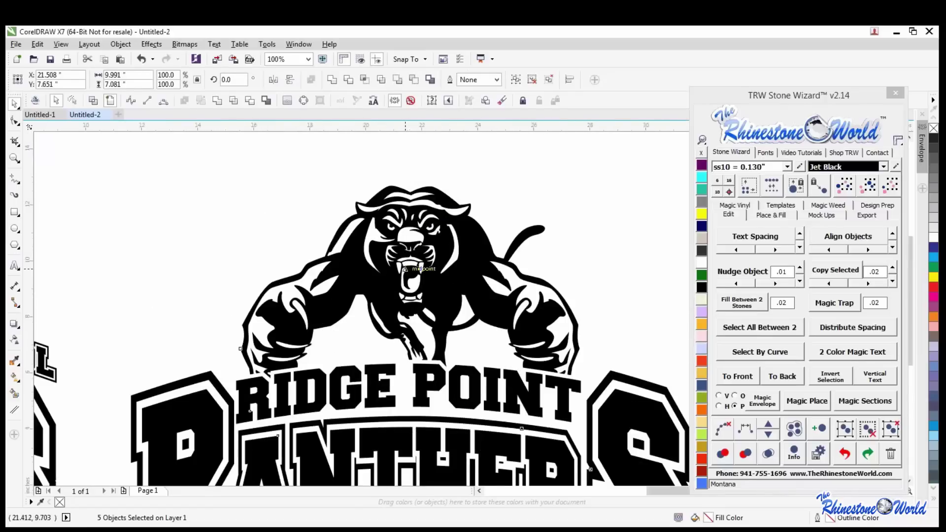
pyautogui.scroll(-1, 405, 269)
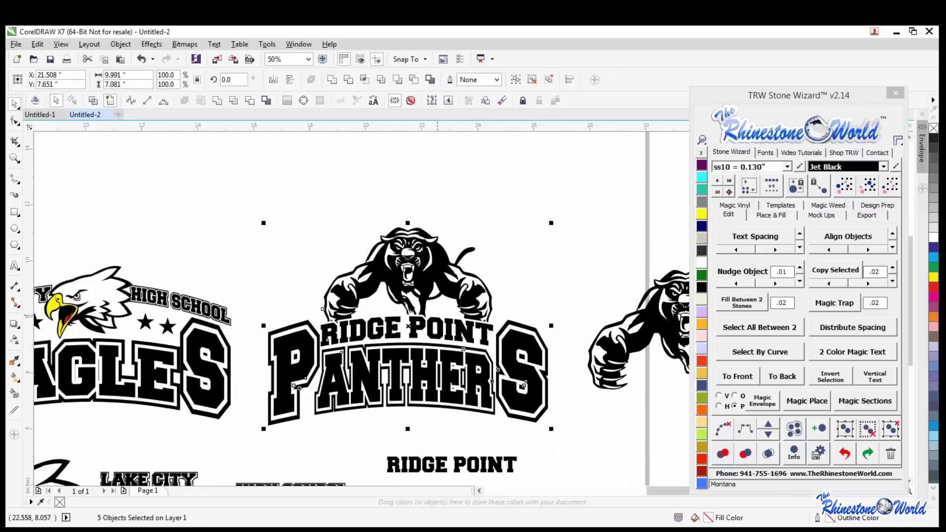
pyautogui.click(119, 115)
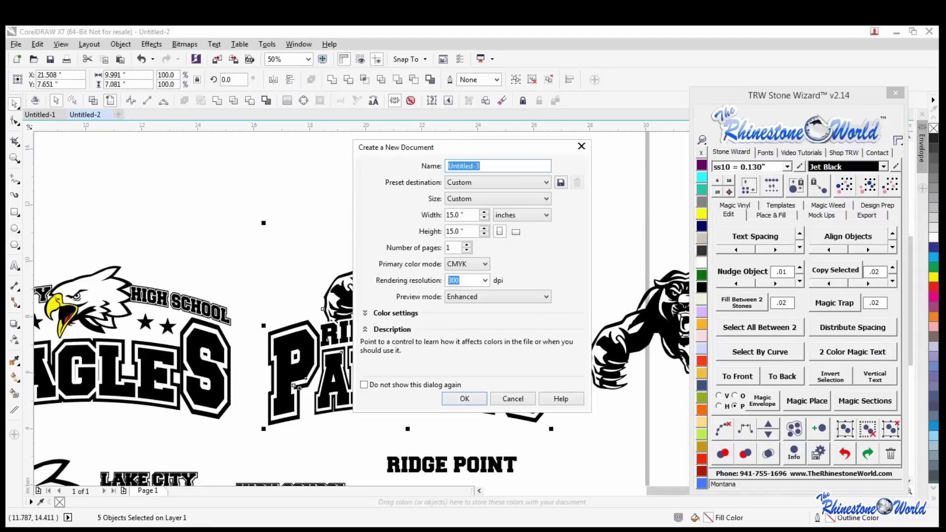
pyautogui.click(478, 400)
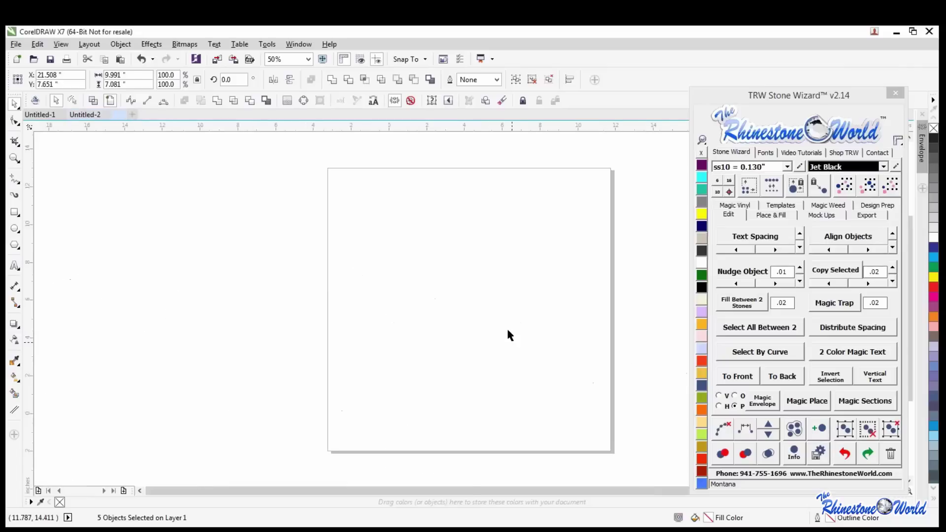
pyautogui.hotkey('ctrl', 'v')
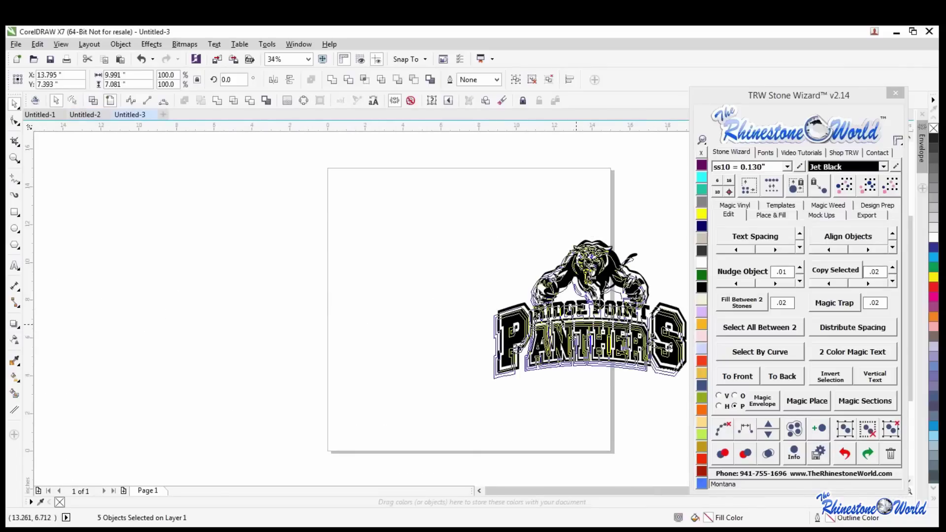
# Move the pasted logo onto the page and enlarge it proportionally to about 10.3 by 7.3 inches.
pyautogui.moveTo(572, 333); pyautogui.dragTo(453, 331)
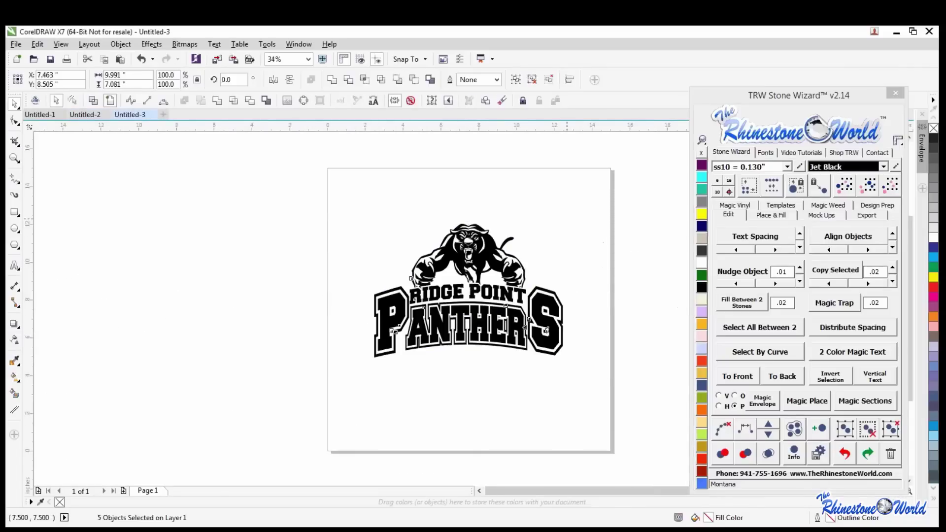
pyautogui.moveTo(566, 218); pyautogui.dragTo(572, 215)
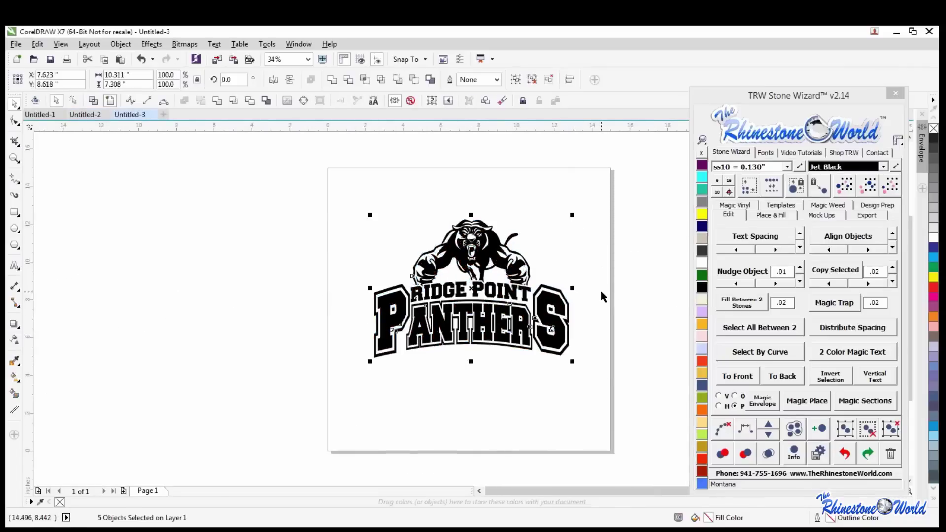
pyautogui.scroll(2, 599, 288)
pyautogui.click(589, 304)
pyautogui.scroll(-2, 589, 304)
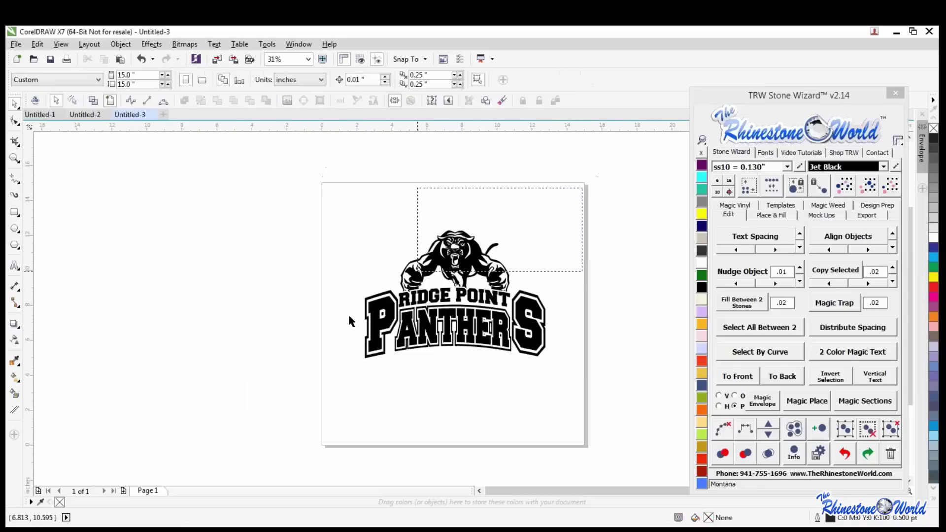
# Create a Men's T-Shirt Front product mockup from the entire Panthers logo.
pyautogui.moveTo(351, 322); pyautogui.dragTo(385, 391)
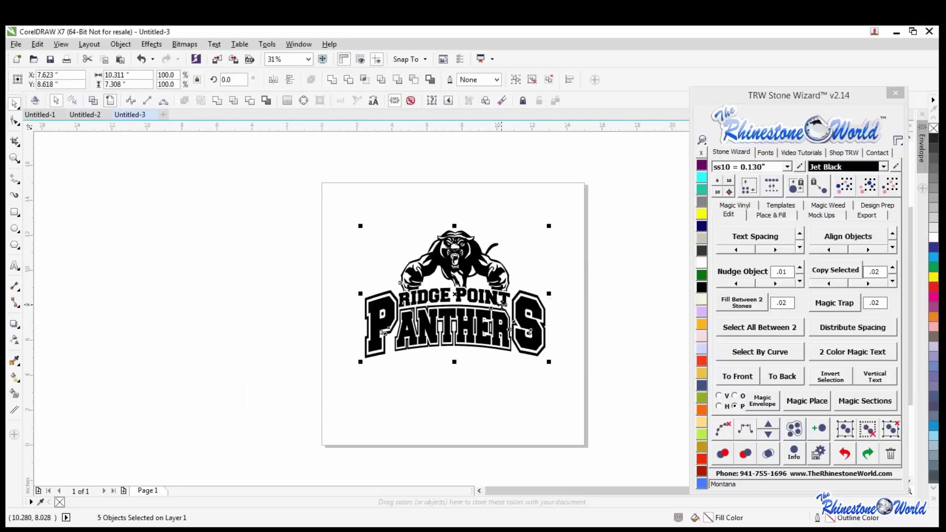
pyautogui.scroll(1, 502, 302)
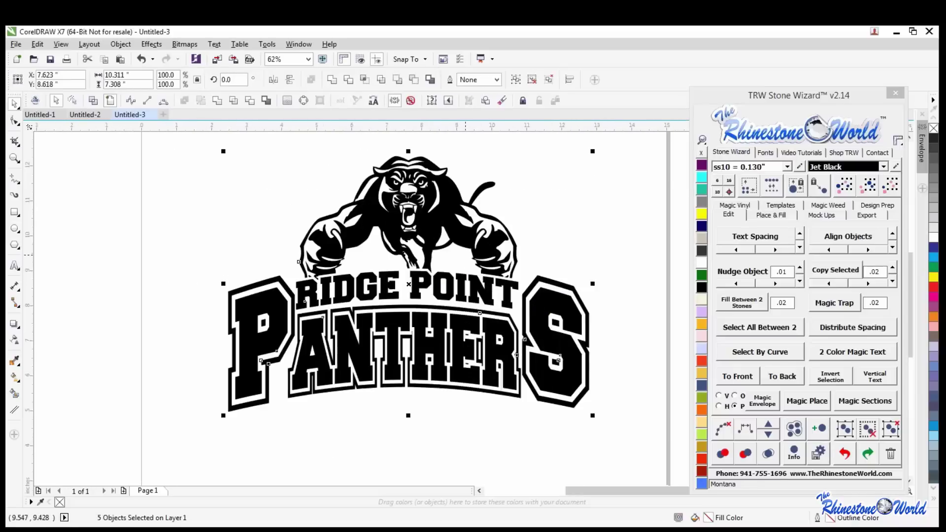
pyautogui.click(821, 216)
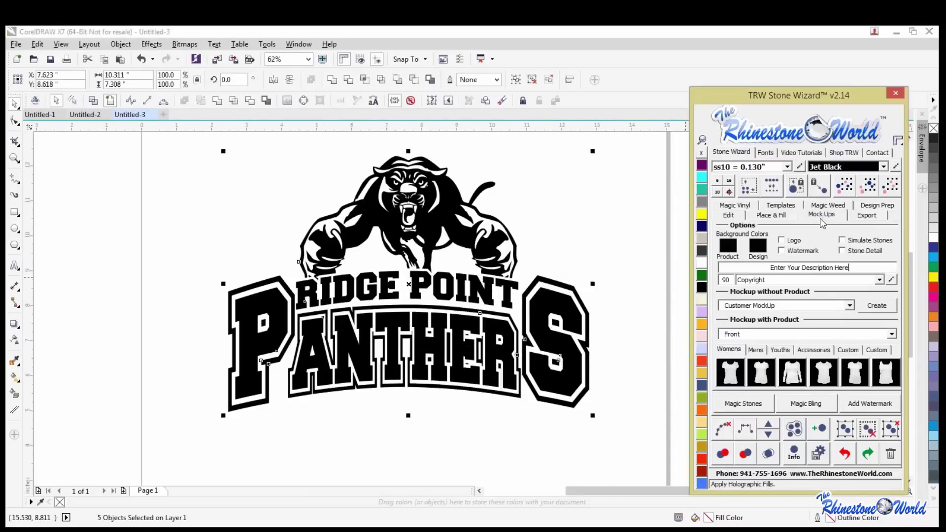
pyautogui.click(755, 350)
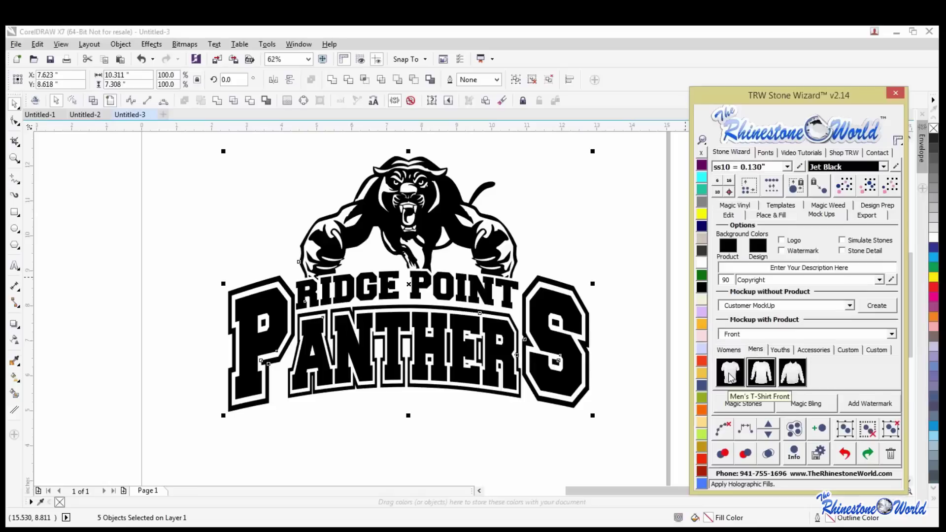
pyautogui.click(731, 374)
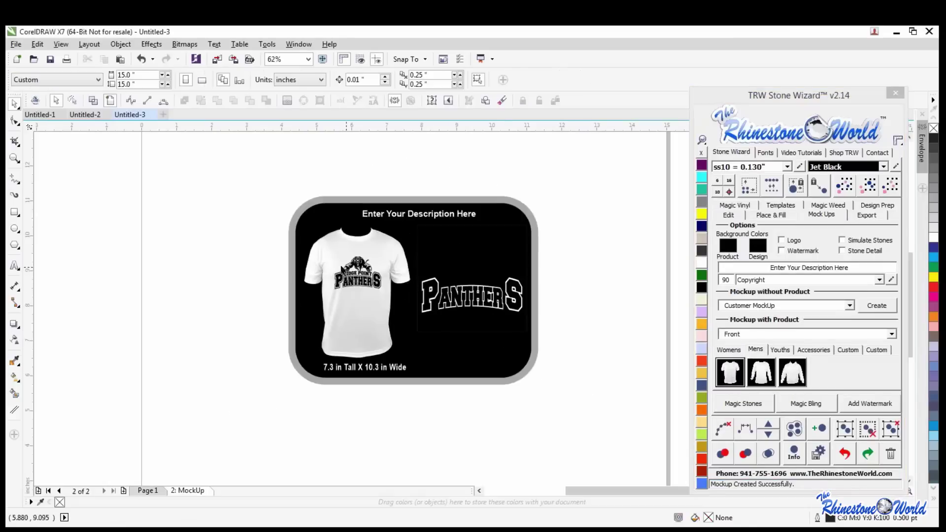
# Fill the design background beside the shirt in the mockup with white.
pyautogui.moveTo(394, 299); pyautogui.dragTo(379, 273)
pyautogui.hotkey('shift', 'F2')
pyautogui.moveTo(442, 308); pyautogui.dragTo(452, 317)
pyautogui.click(389, 347)
pyautogui.scroll(-2, 389, 348)
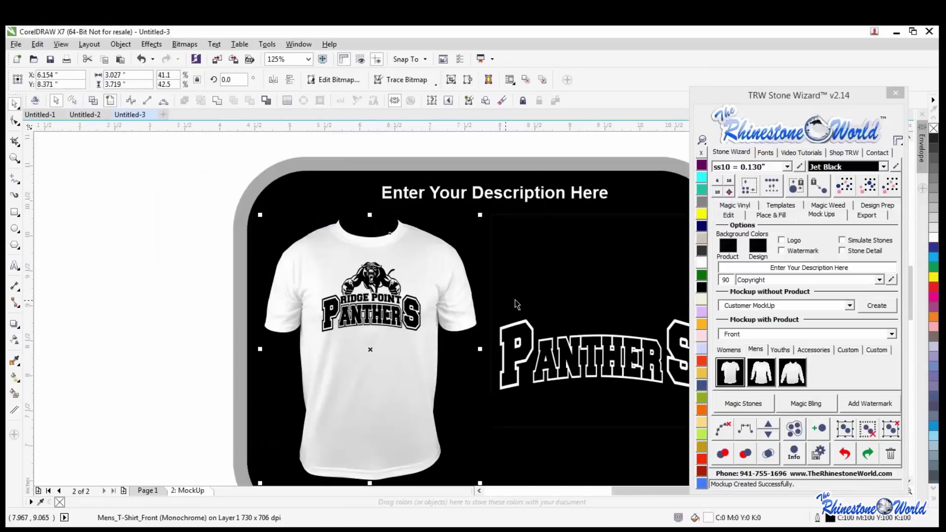
pyautogui.click(516, 293)
pyautogui.click(933, 239)
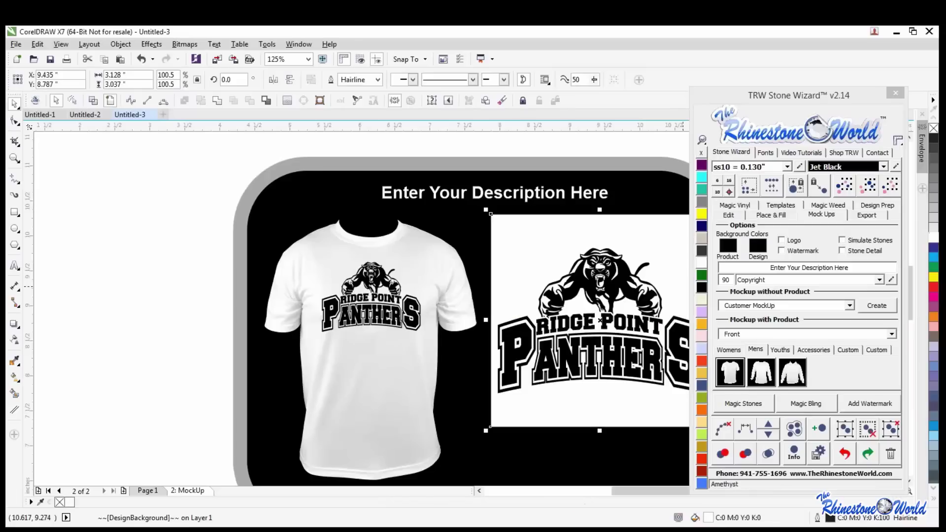
pyautogui.press('Escape')
pyautogui.scroll(-2, 339, 258)
pyautogui.scroll(4, 409, 259)
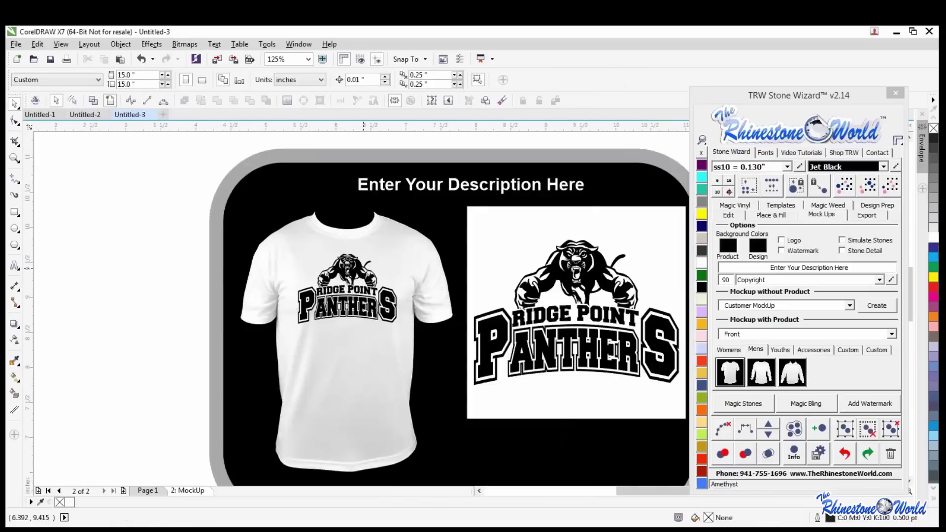
# Recolour the mockup's T-shirt image with the yellow Citrine colour.
pyautogui.click(409, 259)
pyautogui.scroll(2, 375, 292)
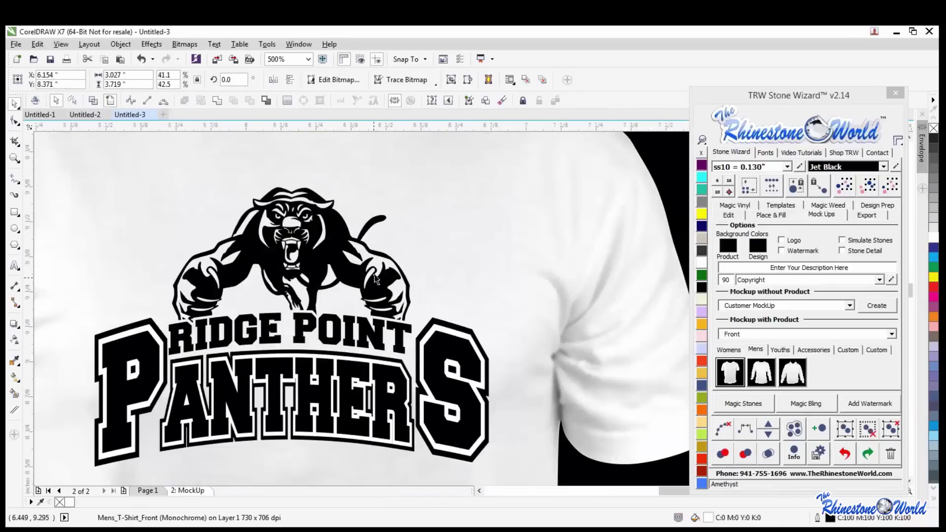
pyautogui.scroll(-2, 375, 278)
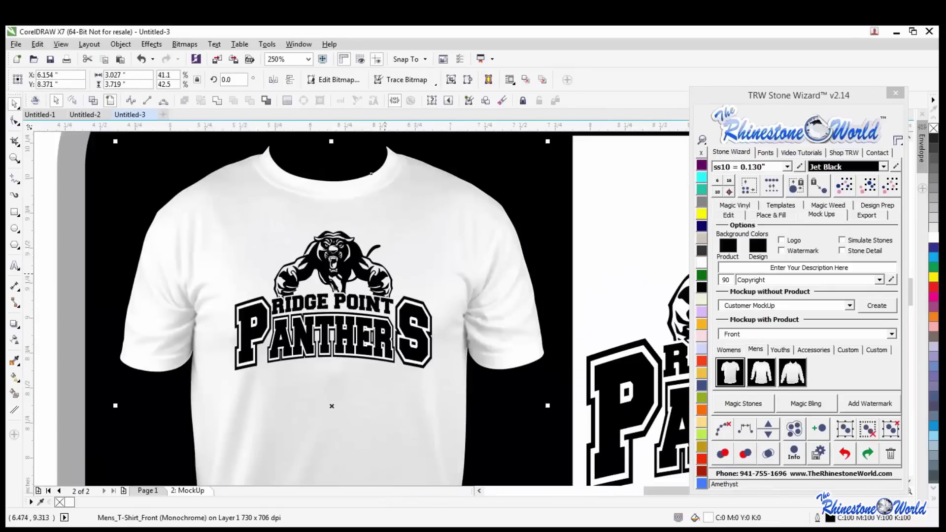
pyautogui.click(701, 214)
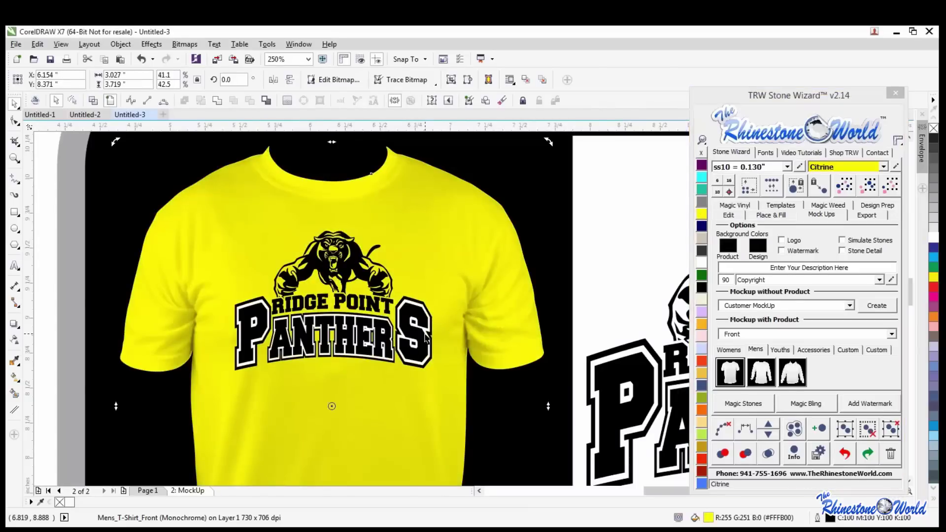
# Ungroup the large S at the end of PANTHERS on the mockup's T-shirt.
pyautogui.scroll(4, 444, 333)
pyautogui.click(441, 323)
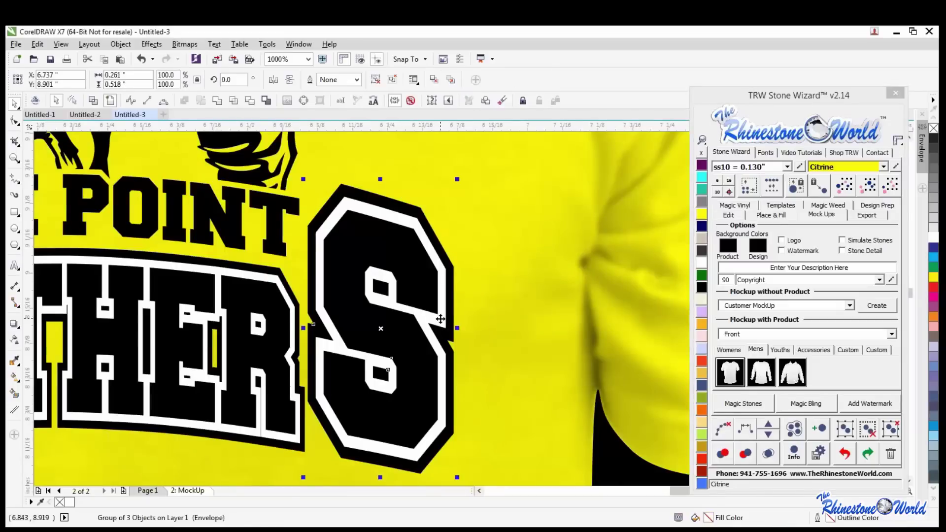
pyautogui.scroll(-4, 441, 323)
pyautogui.scroll(-1, 314, 325)
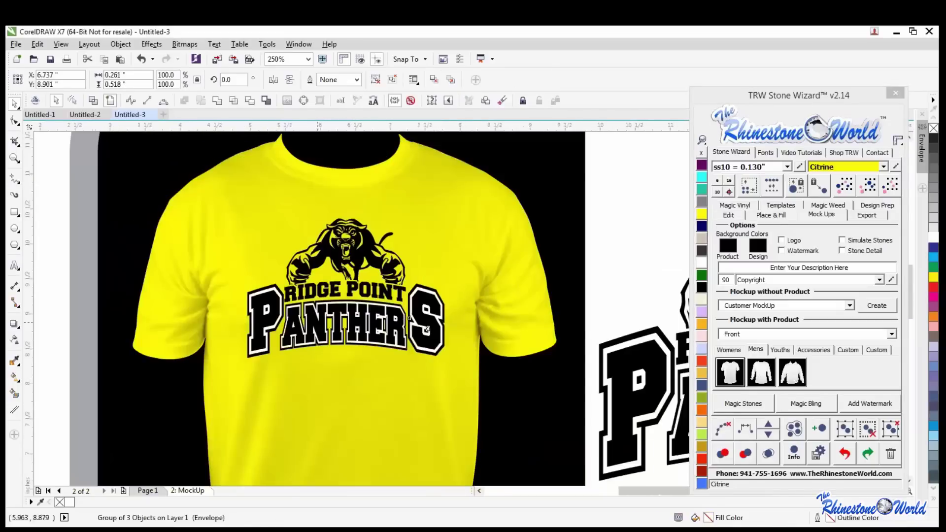
pyautogui.click(185, 338)
pyautogui.scroll(3, 380, 317)
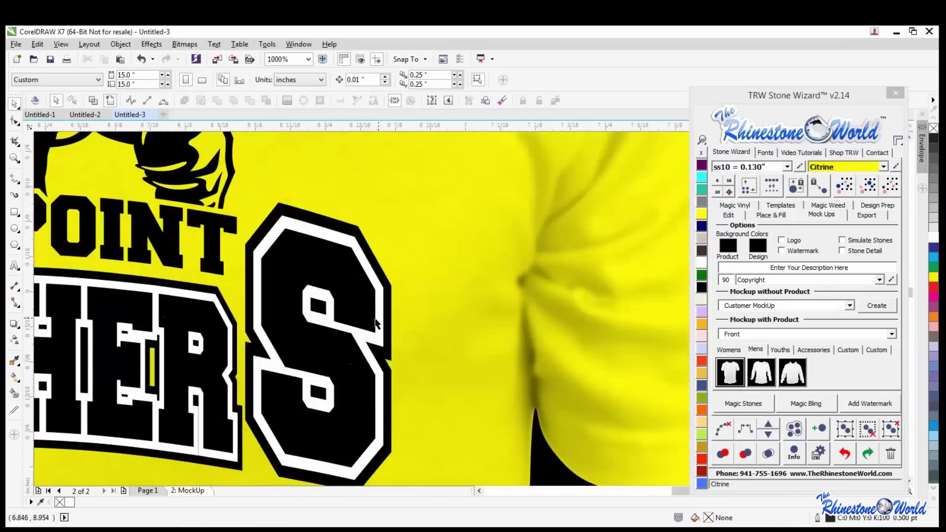
pyautogui.click(378, 321)
pyautogui.click(896, 432)
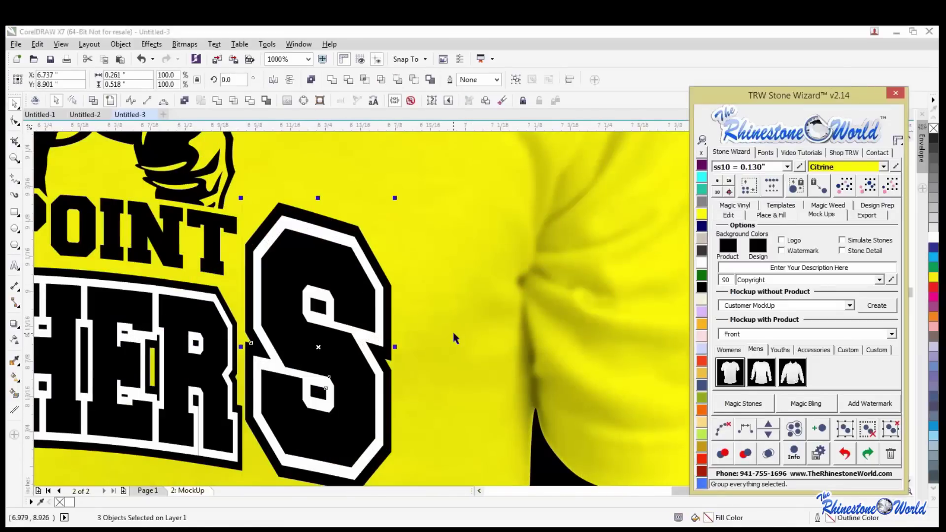
# Cut the white contour of the shirt's large S out of its black outline with Back Minus Front.
pyautogui.click(452, 330)
pyautogui.click(383, 330)
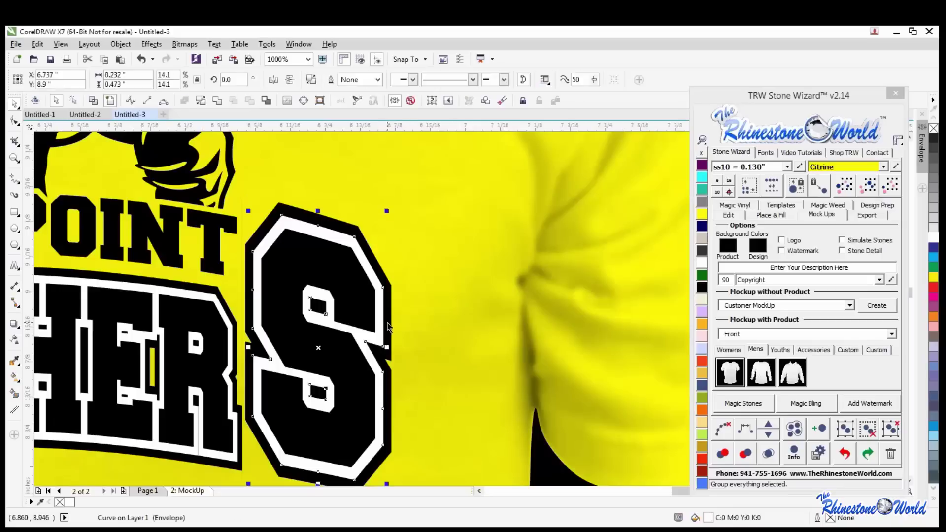
pyautogui.keyDown('shift'); pyautogui.click(389, 325); pyautogui.keyUp('shift')
pyautogui.moveTo(389, 325); pyautogui.dragTo(251, 343)
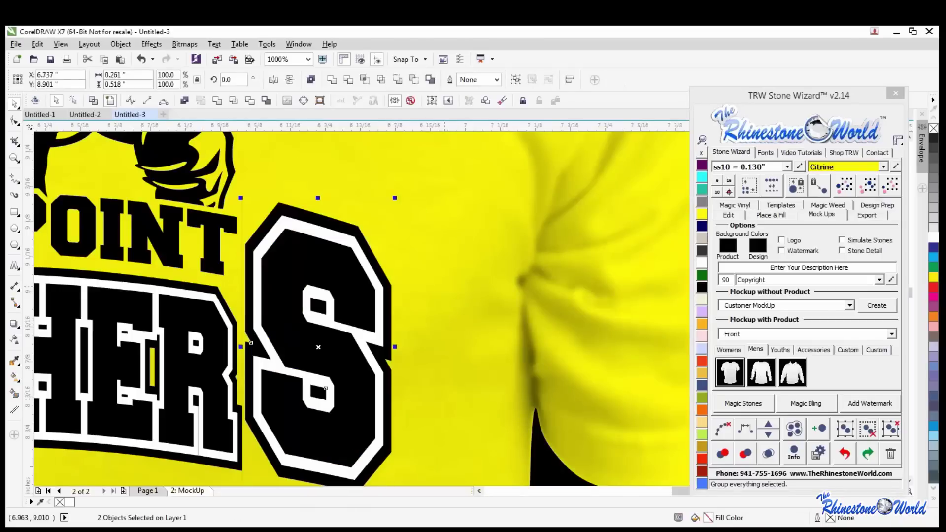
pyautogui.click(414, 80)
pyautogui.click(335, 274)
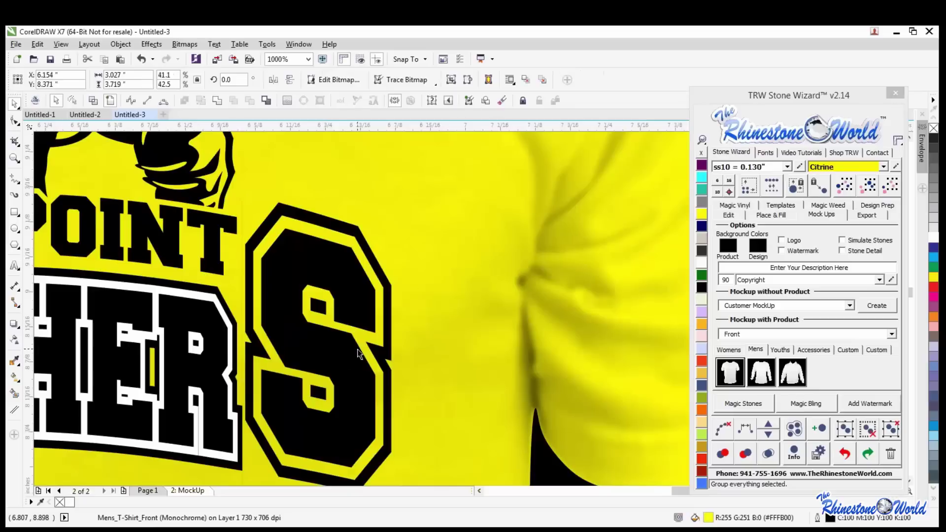
# Ungroup the ANTHER lettering on the shirt and return to the Pick tool.
pyautogui.scroll(-2, 358, 354)
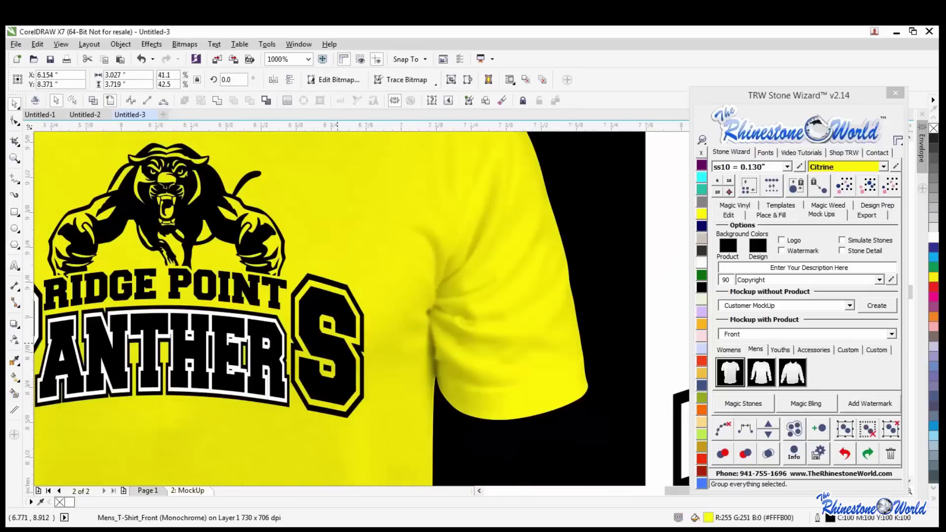
pyautogui.scroll(4, 270, 330)
pyautogui.click(277, 313)
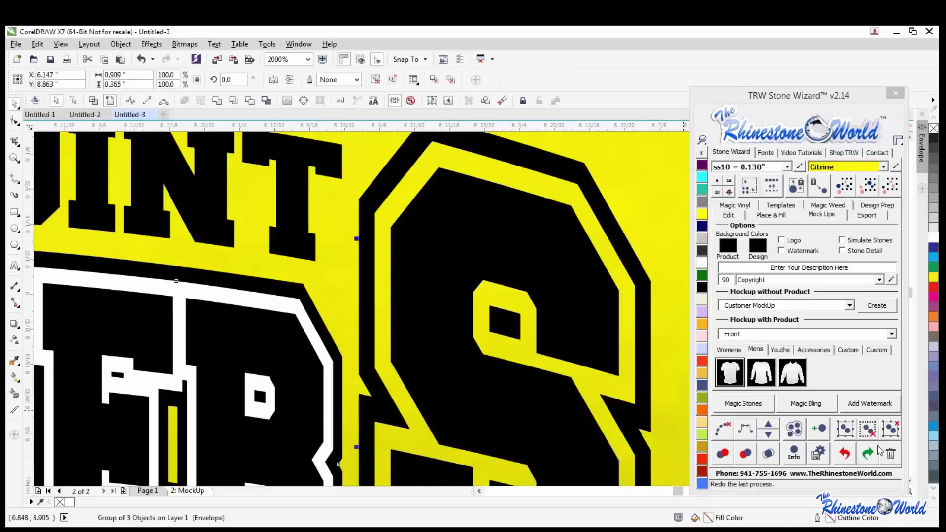
pyautogui.click(892, 436)
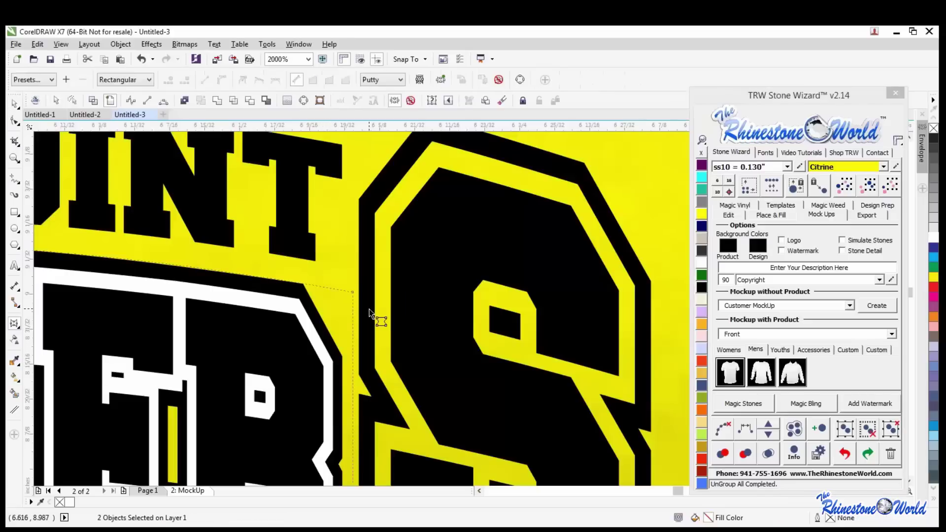
pyautogui.click(15, 104)
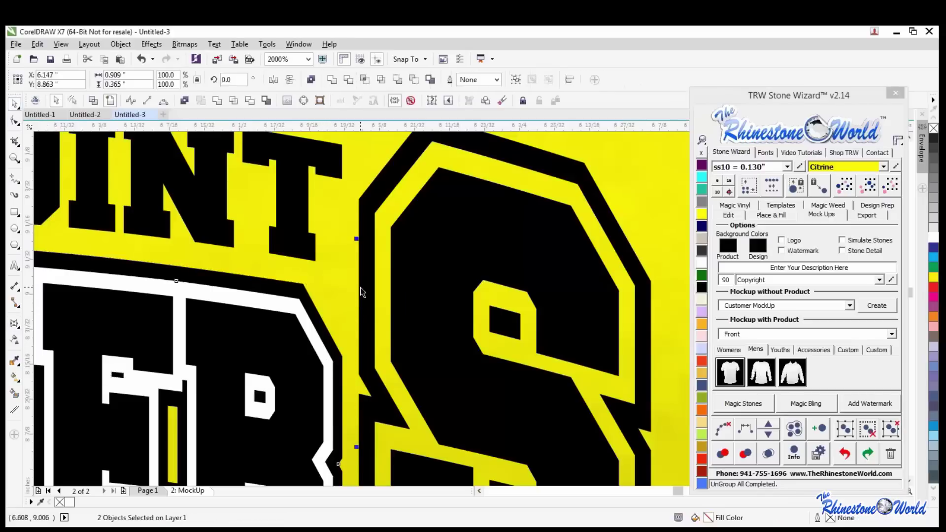
# Subtract the white contour of the ANTHER lettering from its black outline with Back Minus Front so the shirt shows through.
pyautogui.scroll(-4, 360, 295)
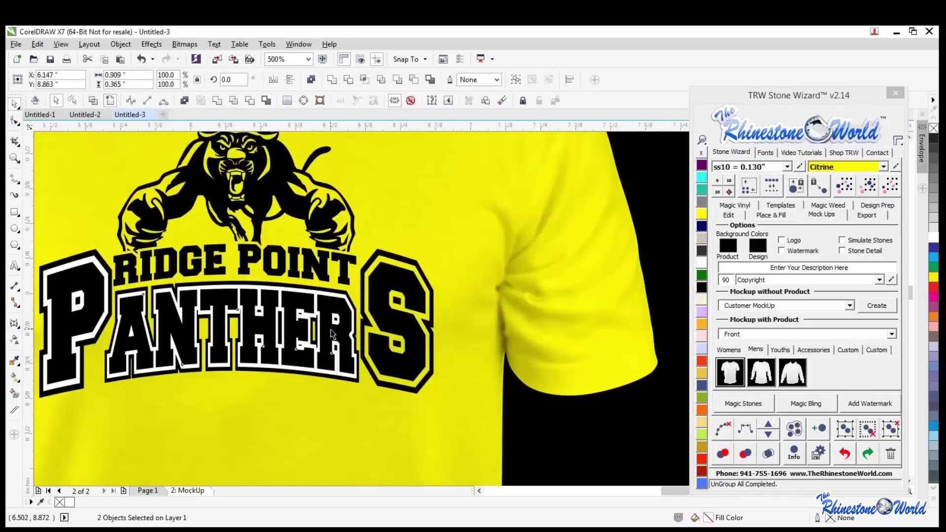
pyautogui.moveTo(333, 335); pyautogui.dragTo(339, 355)
pyautogui.hotkey('ctrl', 'z')
pyautogui.scroll(2, 354, 296)
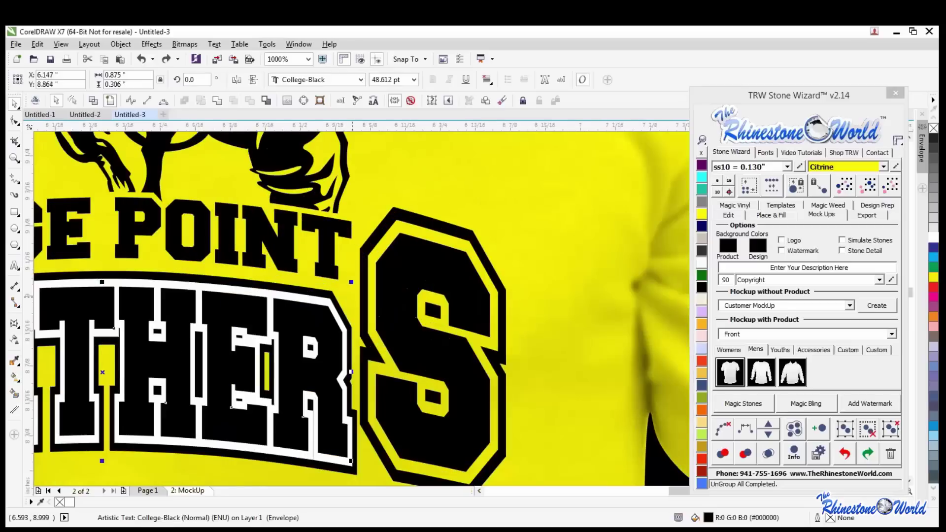
pyautogui.click(338, 322)
pyautogui.keyDown('shift'); pyautogui.click(340, 311); pyautogui.keyUp('shift')
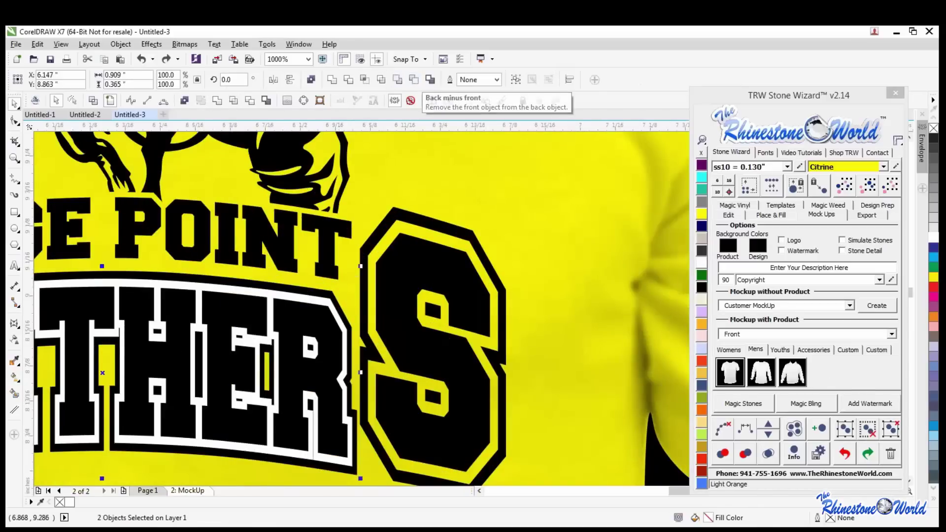
pyautogui.click(411, 101)
pyautogui.click(403, 203)
pyautogui.scroll(-2, 412, 212)
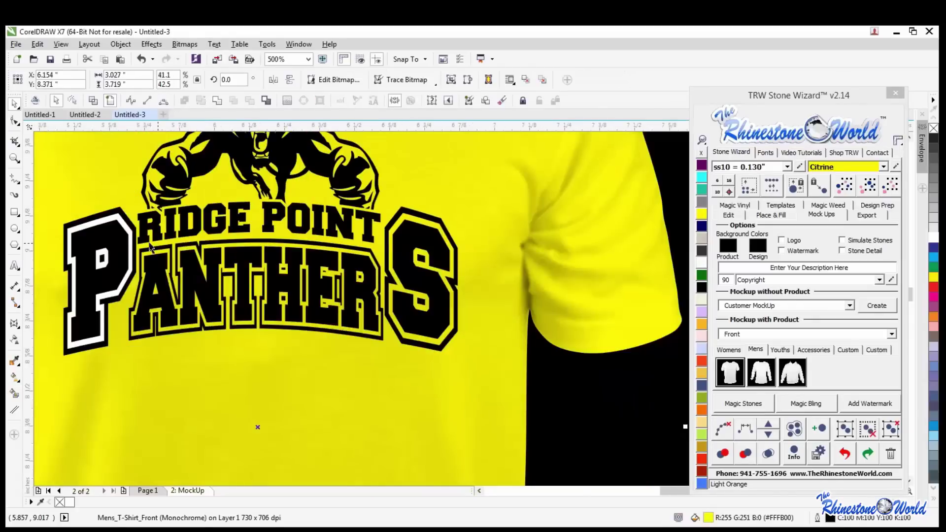
# Ungroup the shirt's large P and remove its white contour from the black outline with Back Minus Front.
pyautogui.scroll(4, 147, 246)
pyautogui.click(243, 265)
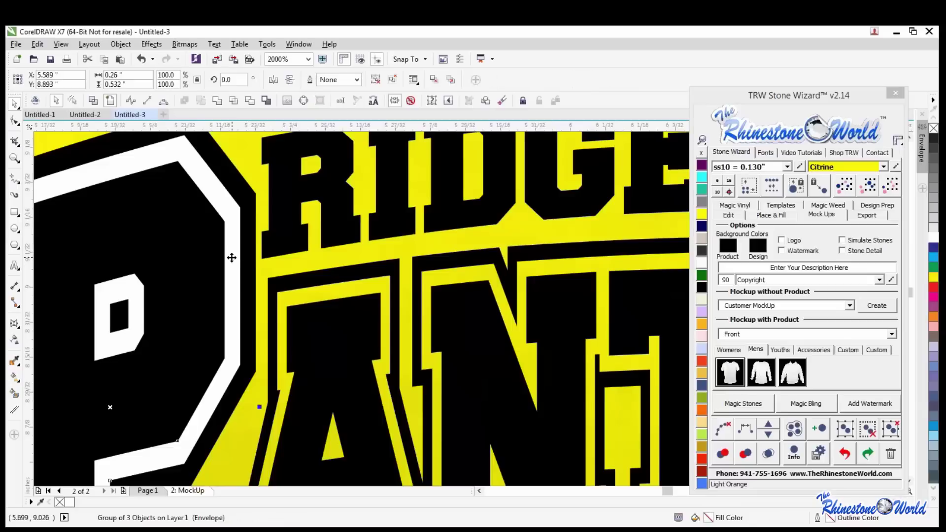
pyautogui.scroll(-2, 242, 264)
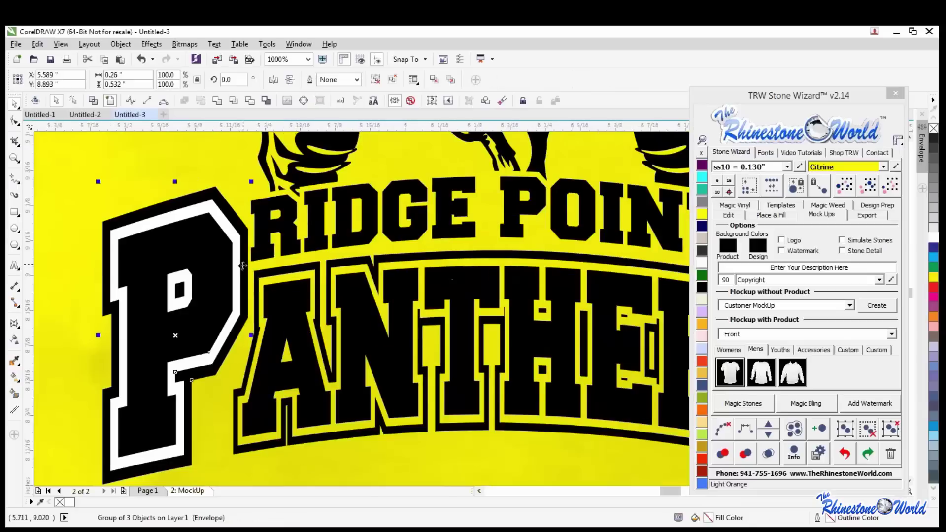
pyautogui.click(891, 431)
pyautogui.click(239, 246)
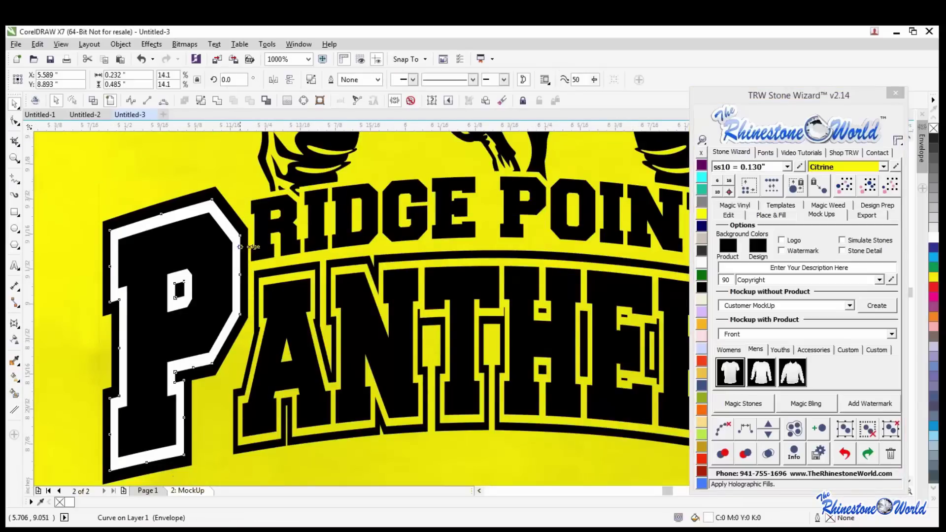
pyautogui.keyDown('shift'); pyautogui.click(246, 247); pyautogui.keyUp('shift')
pyautogui.scroll(2, 240, 247)
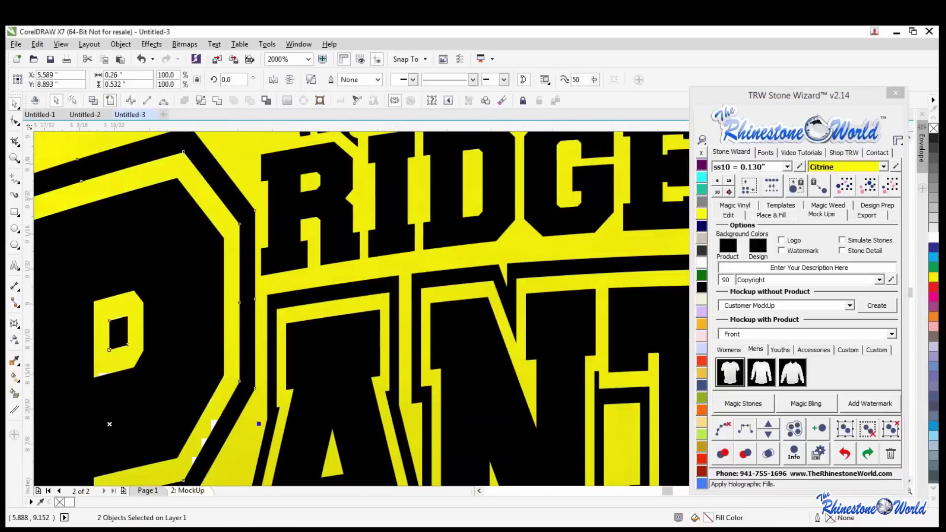
pyautogui.press('Tab')
pyautogui.press('Tab')
# Try the Red Siam colour on the mockup's T-shirt image.
pyautogui.scroll(-10, 431, 266)
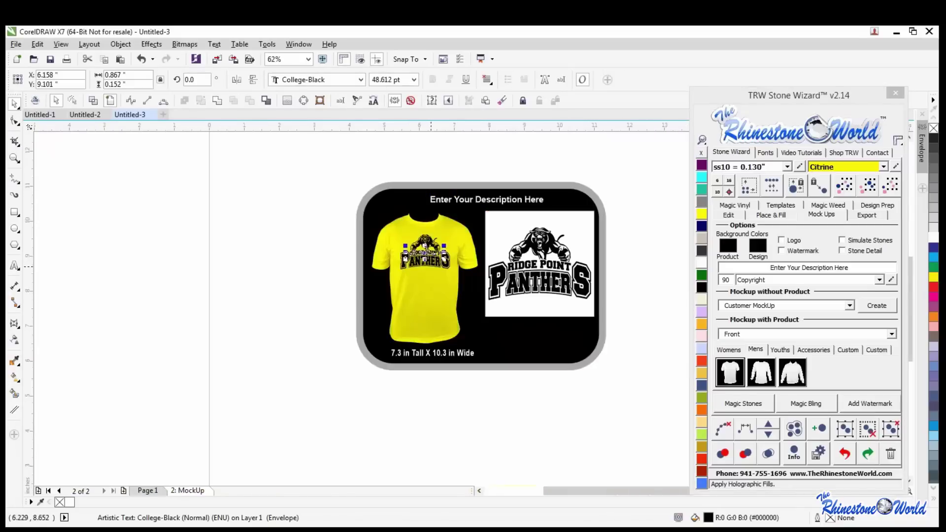
pyautogui.scroll(2, 463, 222)
pyautogui.click(315, 276)
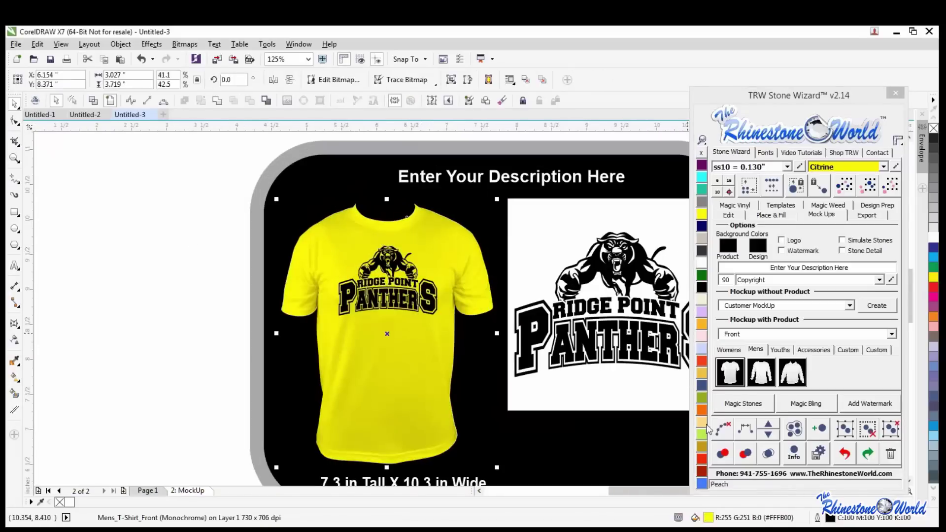
pyautogui.click(701, 459)
pyautogui.click(186, 375)
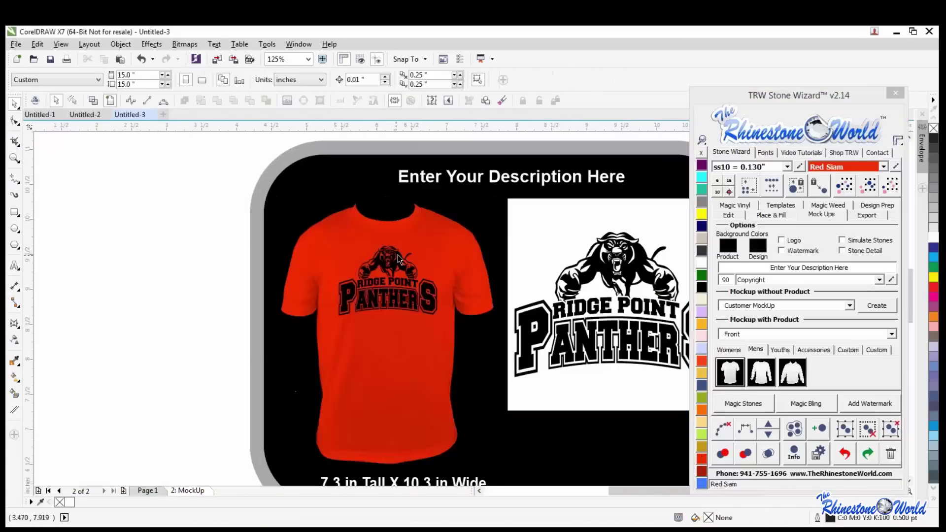
# Try the Olivine and Cobalt colours on the mockup's T-shirt image.
pyautogui.scroll(2, 426, 275)
pyautogui.click(464, 255)
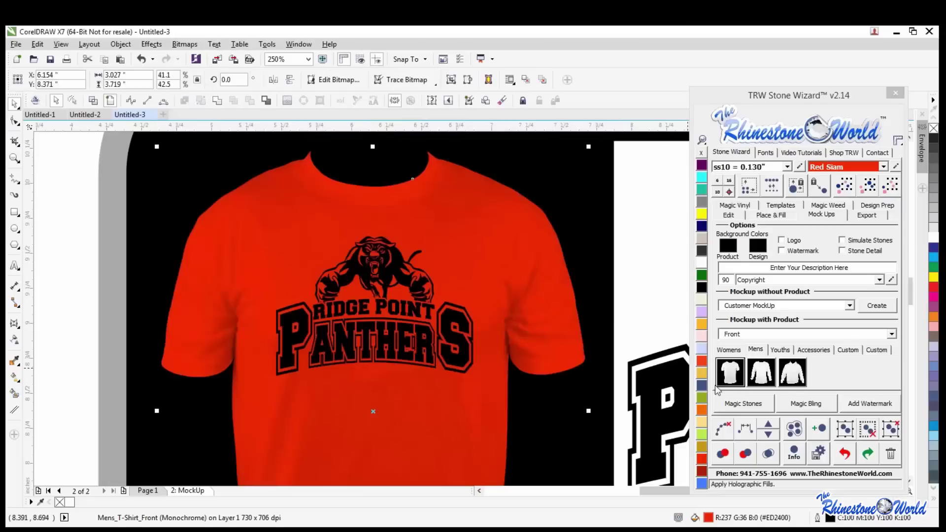
pyautogui.click(702, 397)
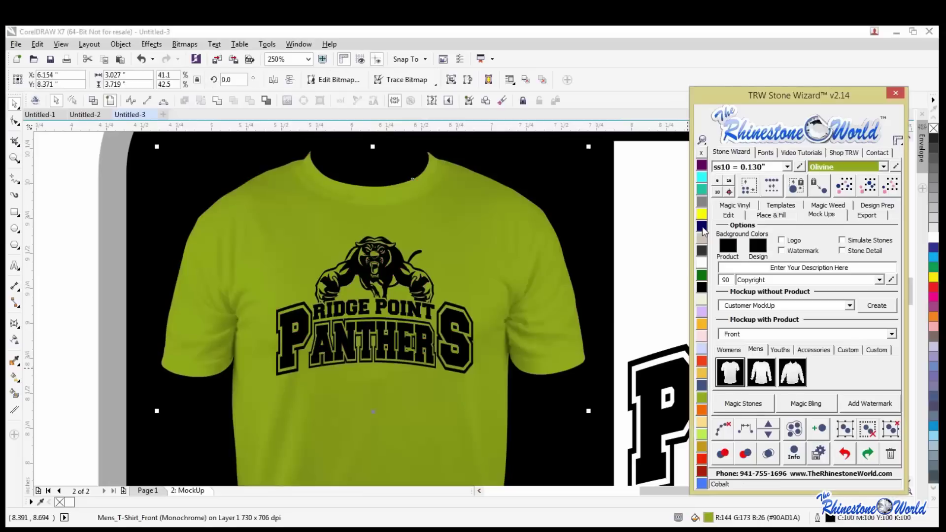
pyautogui.click(701, 226)
# Recolour the mockup's T-shirt image with Aquamarine and clear the selection.
pyautogui.click(699, 190)
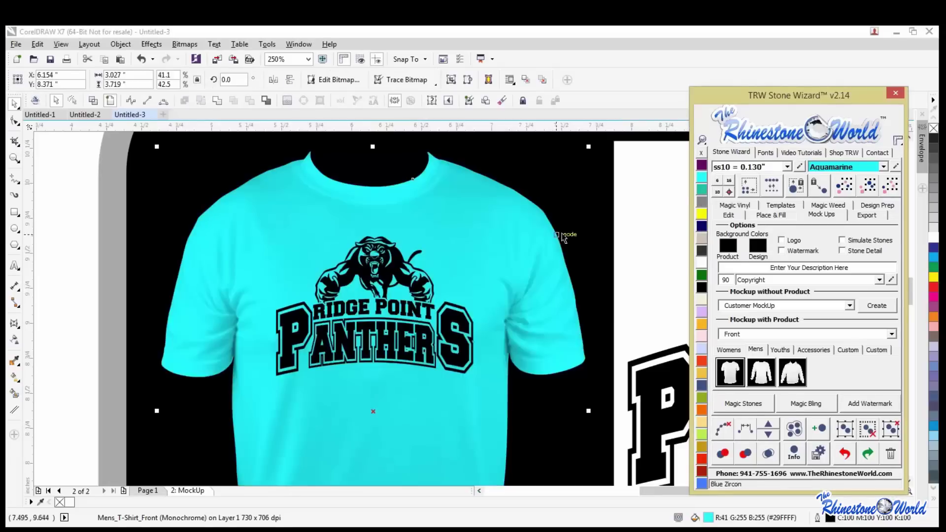
pyautogui.click(570, 229)
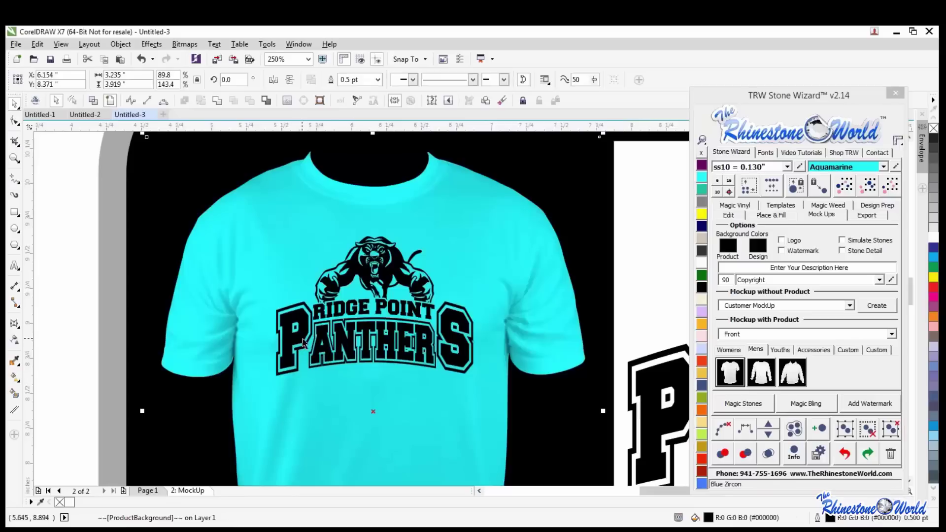
pyautogui.scroll(-2, 389, 340)
pyautogui.click(139, 346)
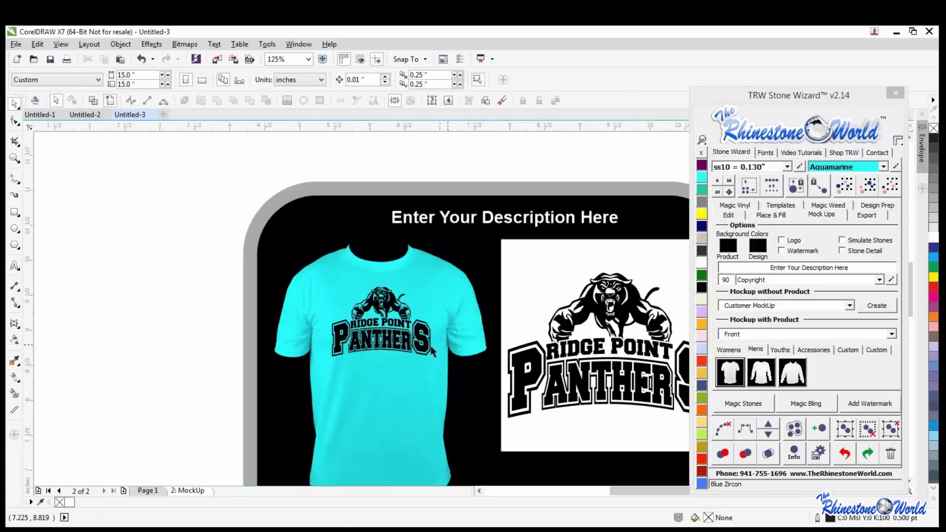
# Examine the panther artwork up close and the one-colour logo on the shirt within the whole mockup.
pyautogui.scroll(2, 412, 347)
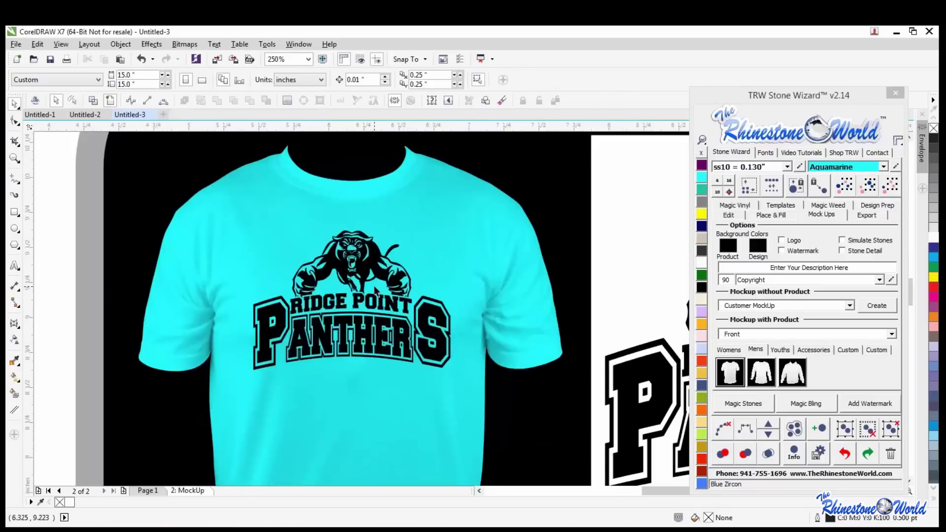
pyautogui.scroll(1, 369, 271)
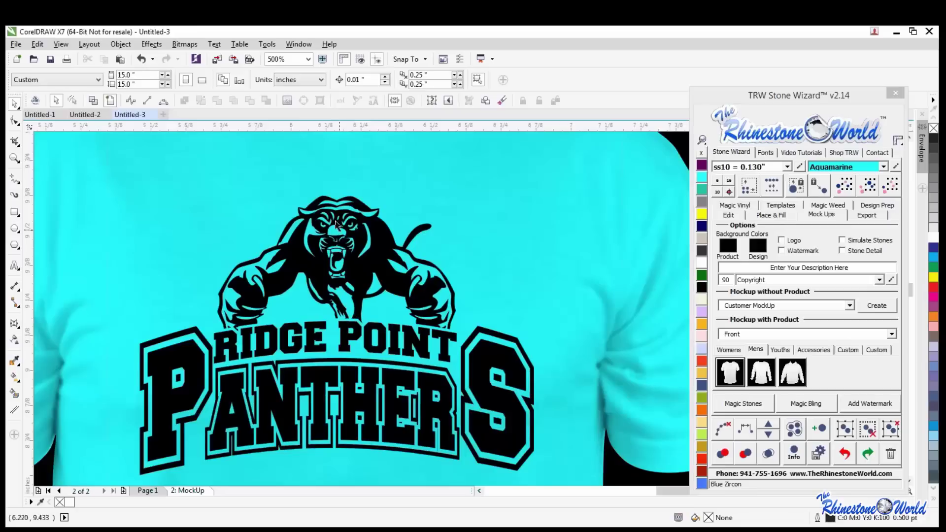
pyautogui.scroll(1, 322, 239)
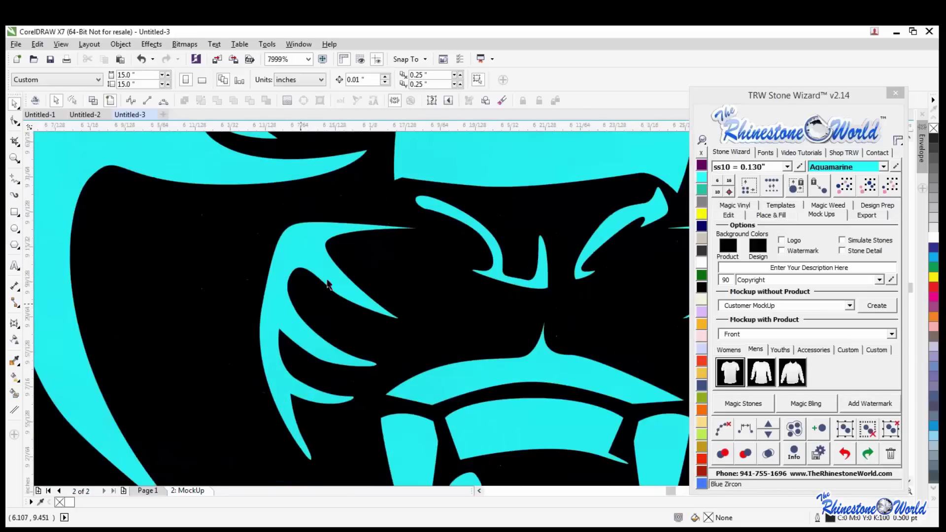
pyautogui.scroll(-2, 405, 269)
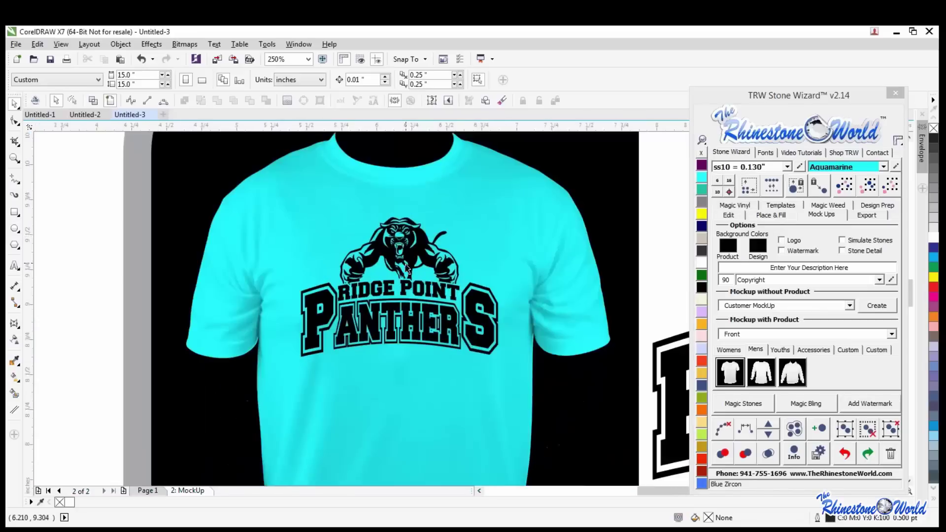
pyautogui.scroll(-1, 424, 268)
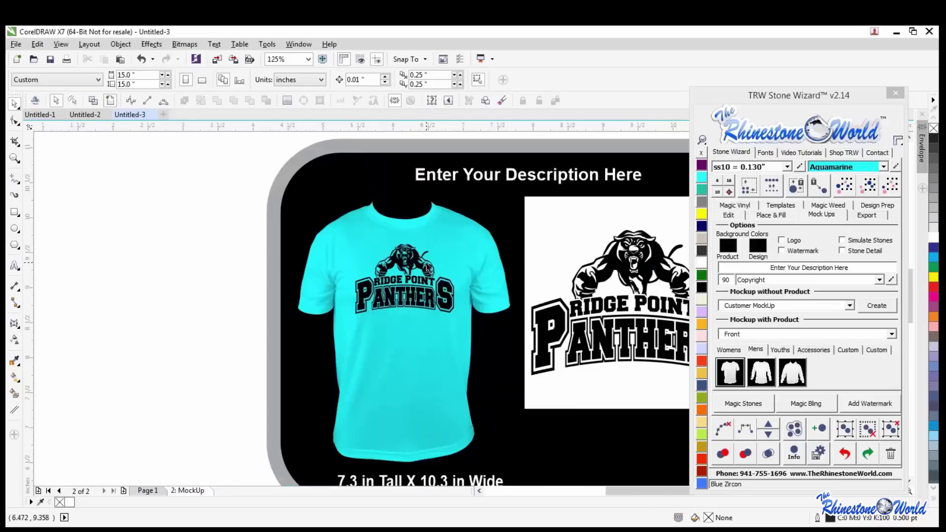
pyautogui.scroll(1, 428, 269)
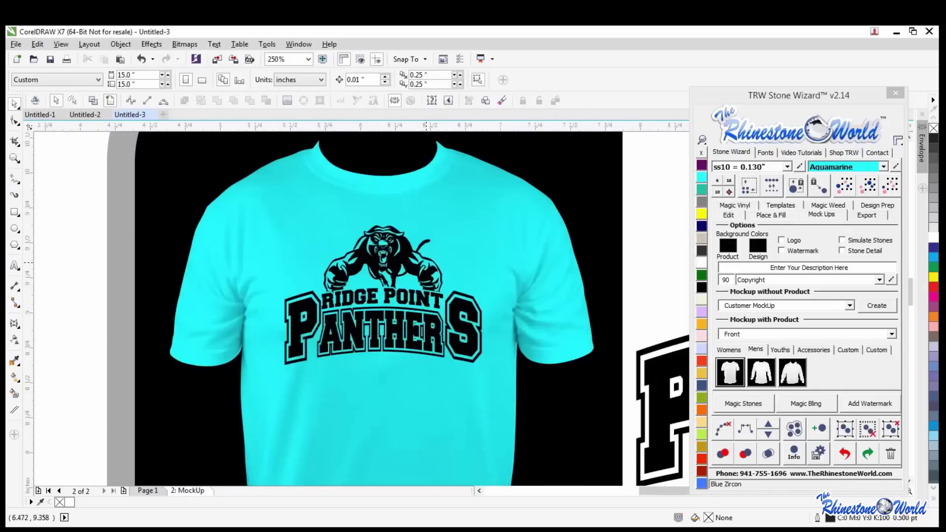
pyautogui.scroll(-1, 390, 223)
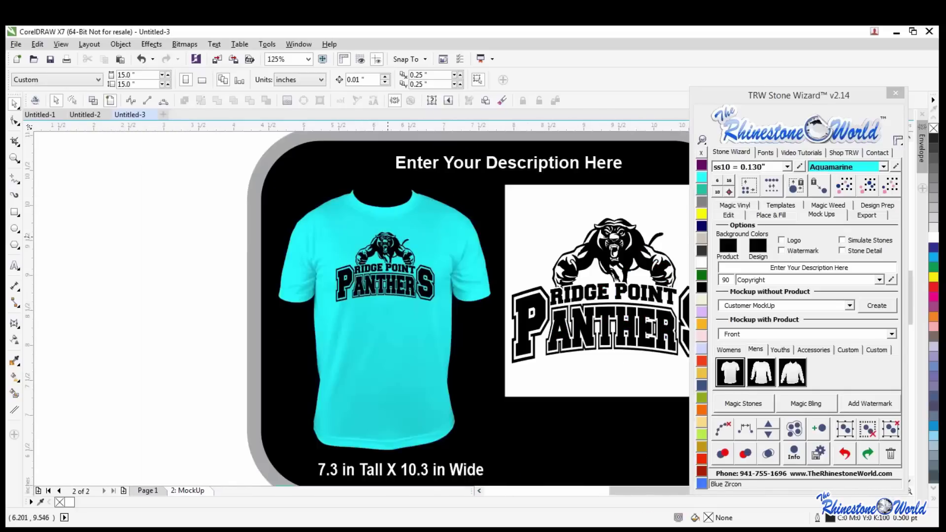
pyautogui.scroll(1, 440, 247)
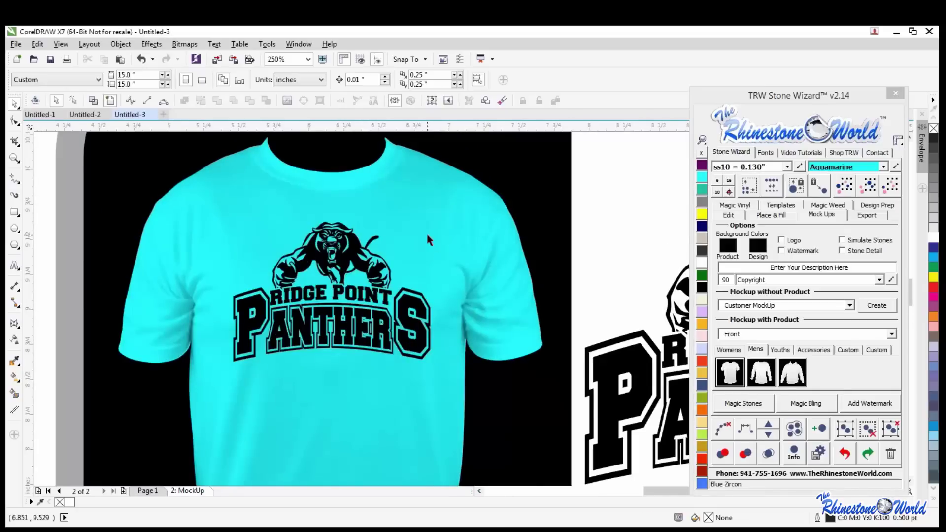
# Switch to the Untitled-2 document and compare the finished Lake City Eagles and Ridge Point Panthers logos.
pyautogui.scroll(-1, 391, 269)
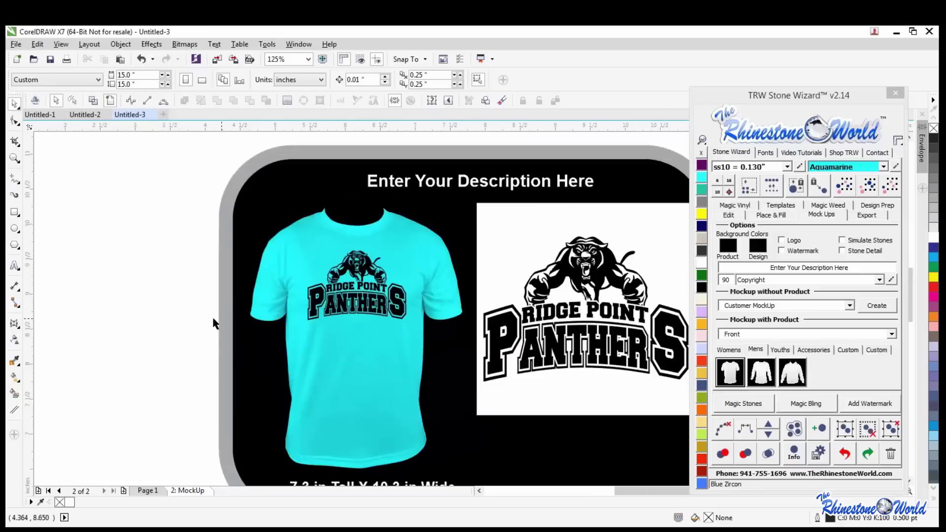
pyautogui.click(85, 114)
pyautogui.scroll(-1, 312, 252)
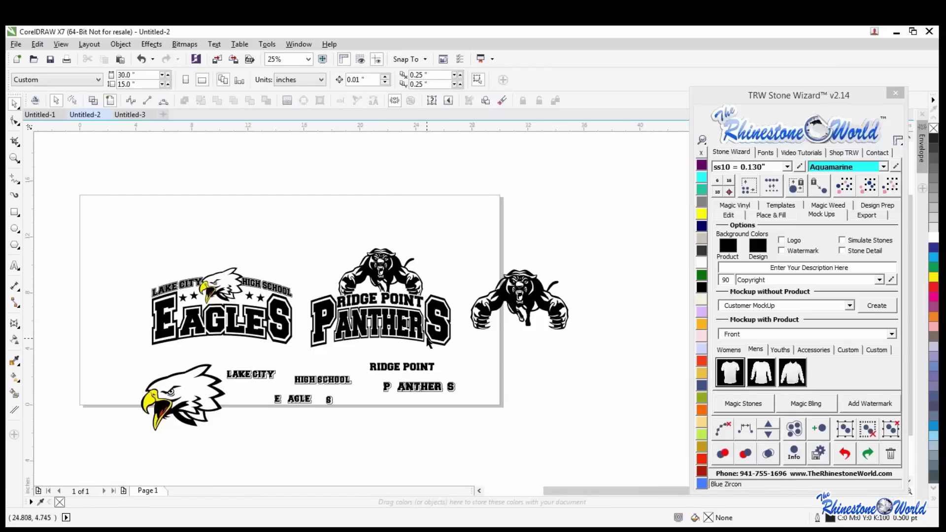
pyautogui.scroll(1, 420, 326)
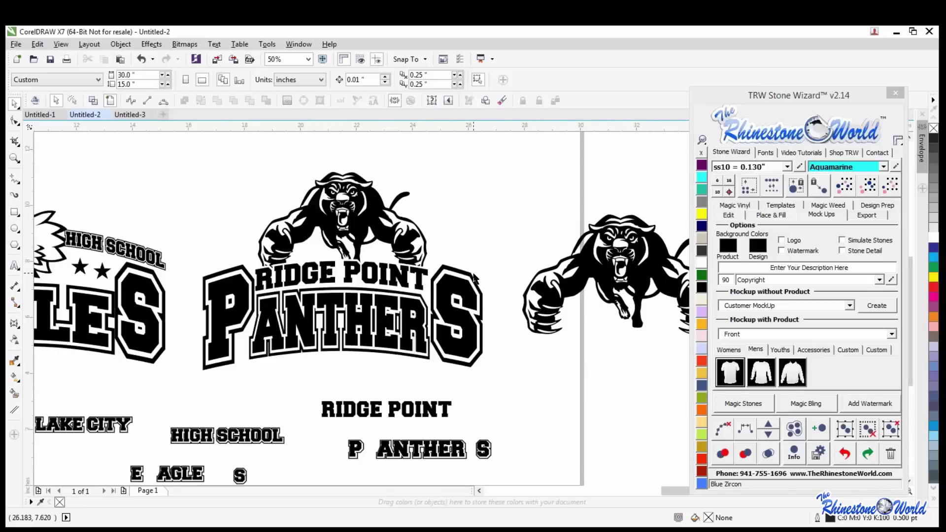
pyautogui.scroll(-1, 472, 276)
pyautogui.scroll(1, 219, 259)
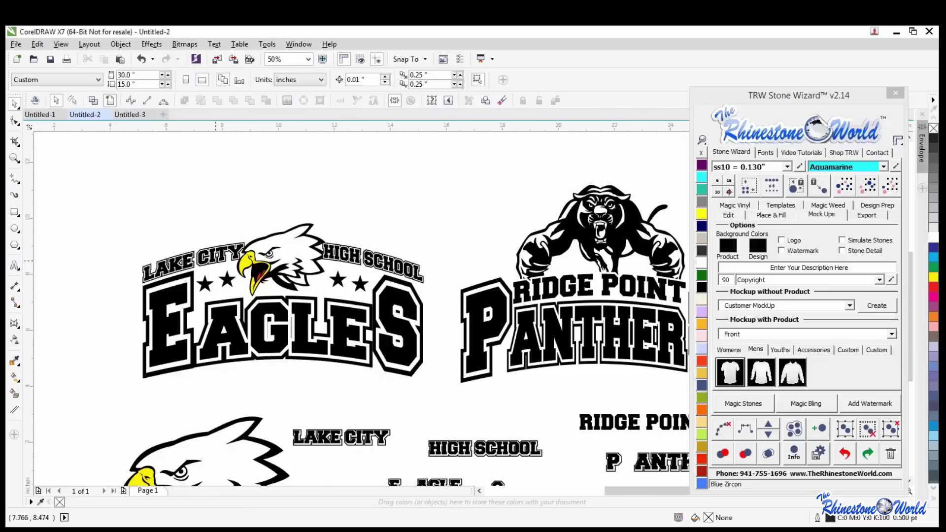
pyautogui.scroll(-1, 409, 255)
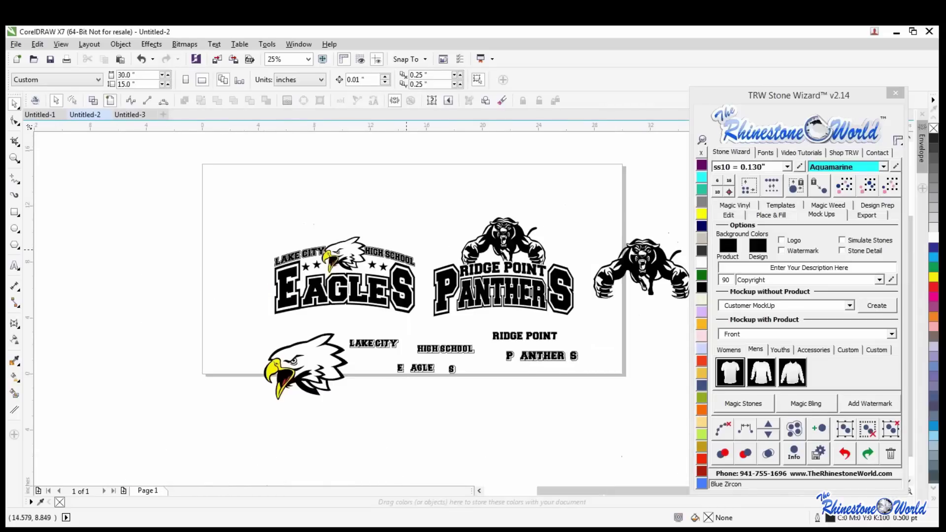
# Open the recently used file TRW Mascots Files Full 4.cdr from the 5.22 Webinar Mascots folder.
pyautogui.click(16, 45)
pyautogui.moveTo(41, 95)
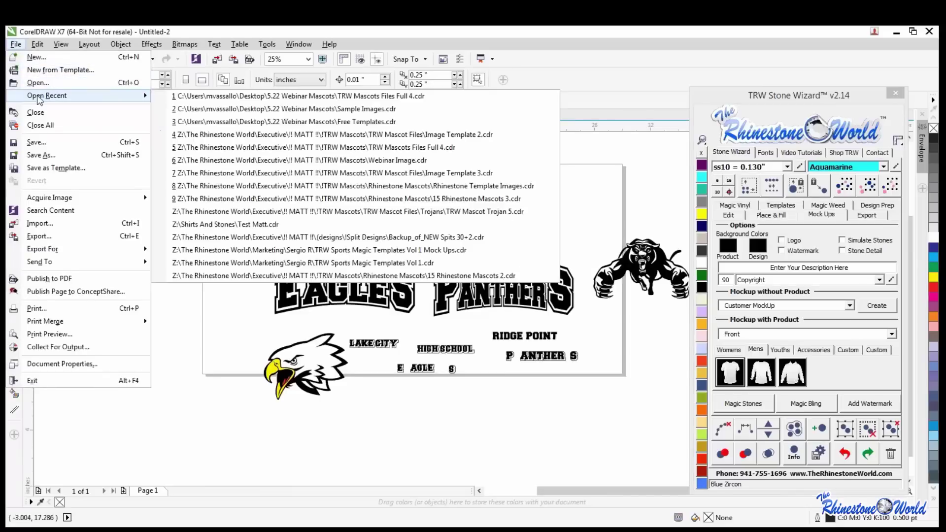
pyautogui.click(233, 98)
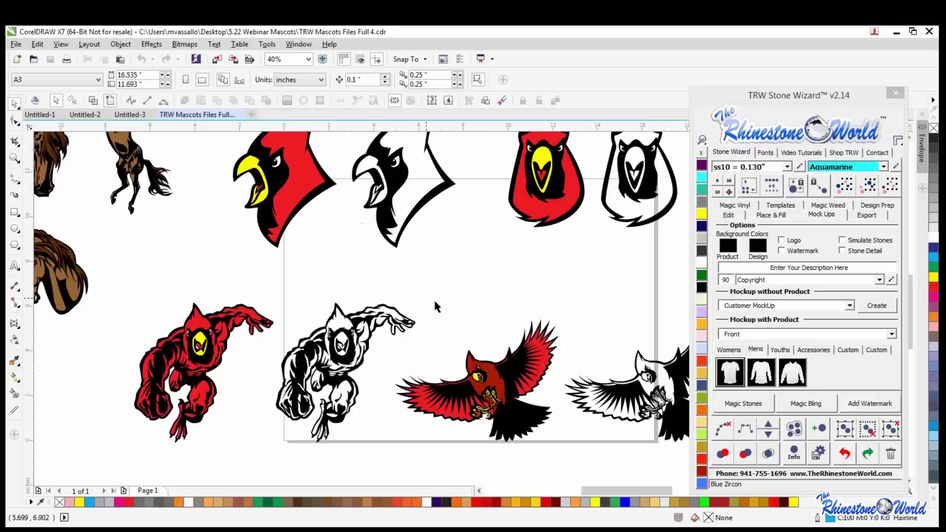
# Examine the cardinal mascots in colour and black-and-white, along with the neighbouring horse artwork.
pyautogui.scroll(-2, 429, 285)
pyautogui.scroll(4, 318, 325)
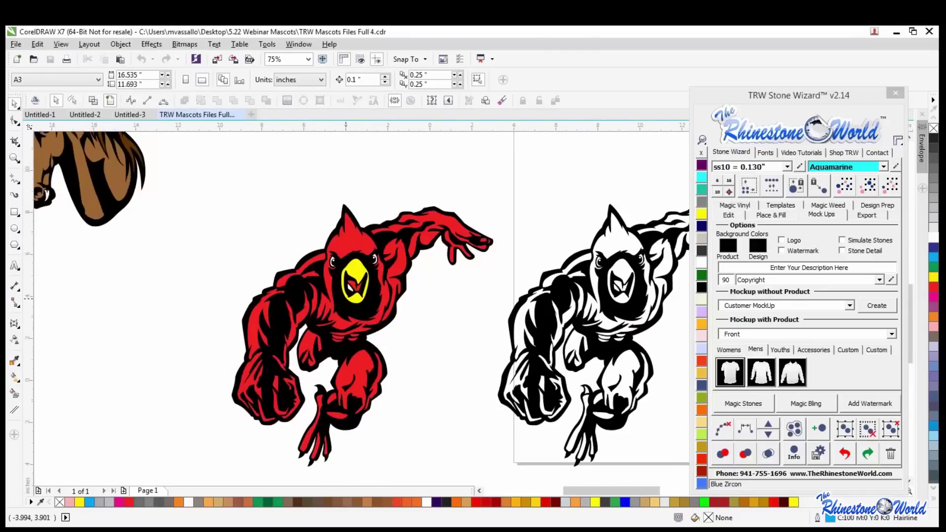
pyautogui.scroll(-4, 346, 305)
pyautogui.scroll(2, 385, 207)
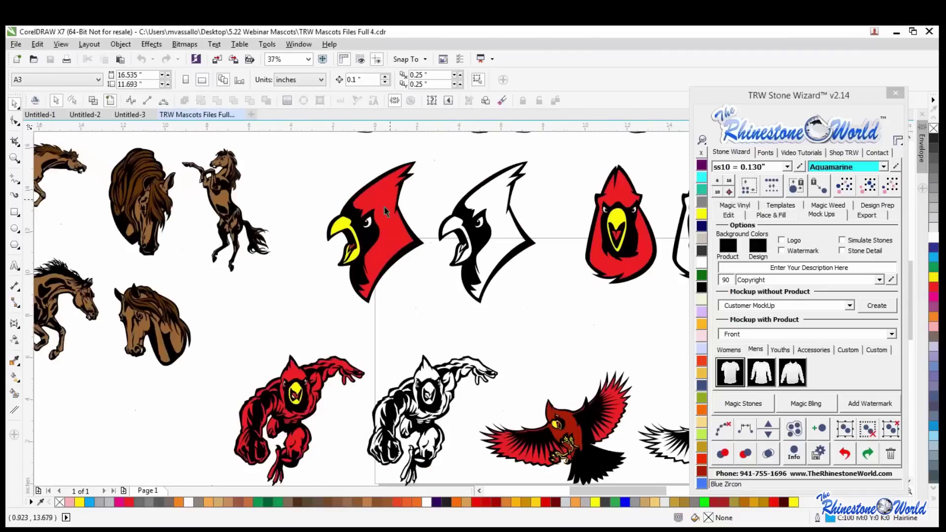
pyautogui.scroll(-2, 373, 231)
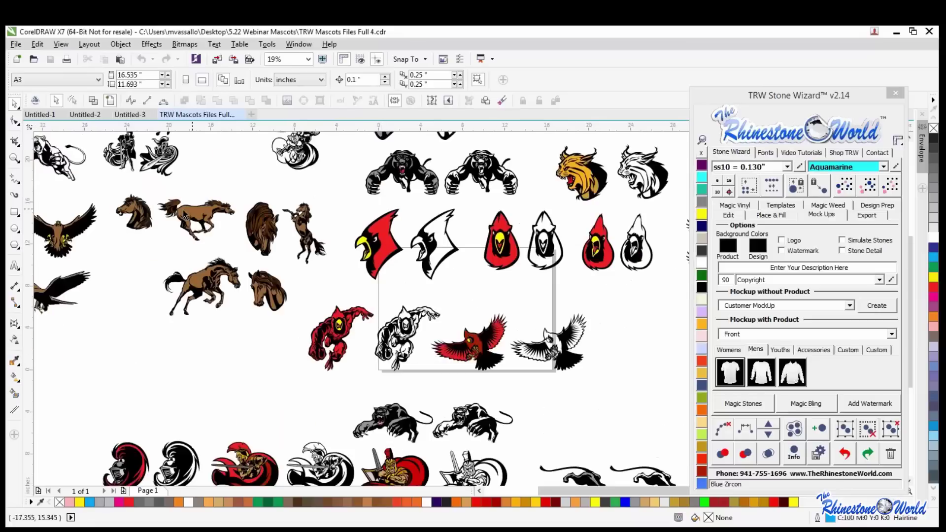
pyautogui.scroll(2, 200, 224)
pyautogui.scroll(-4, 264, 238)
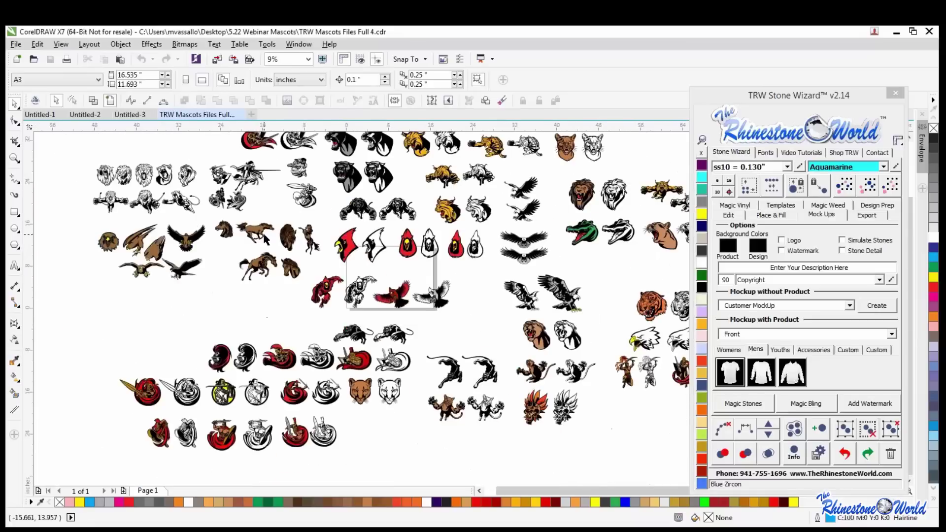
# Examine the helmeted warrior mascots up close, including the sword wielder with the red cape and the one carrying a shield.
pyautogui.scroll(2, 138, 426)
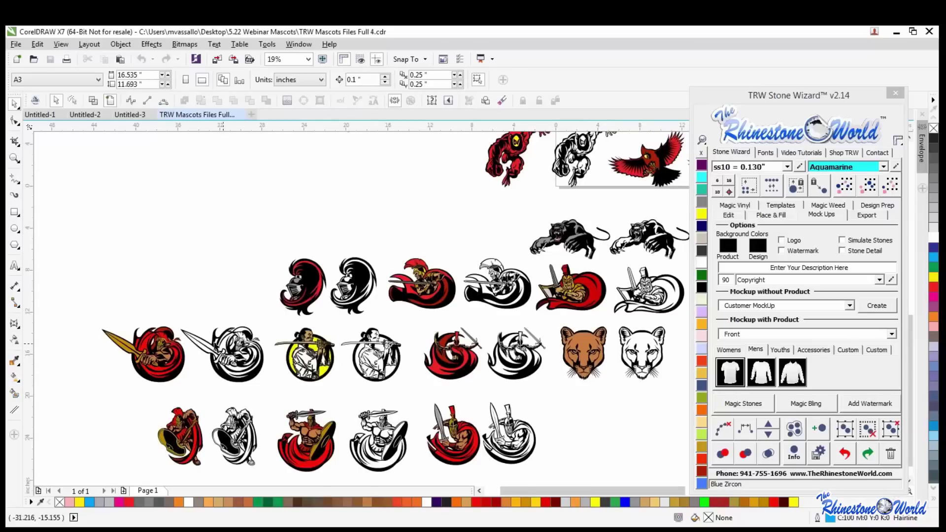
pyautogui.scroll(1, 144, 353)
pyautogui.scroll(3, 150, 354)
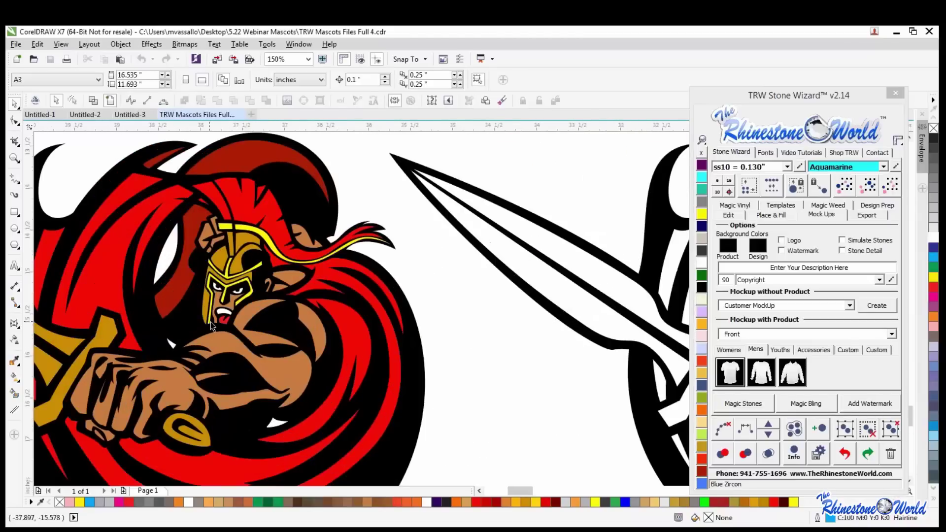
pyautogui.scroll(-2, 211, 321)
pyautogui.scroll(-1, 188, 314)
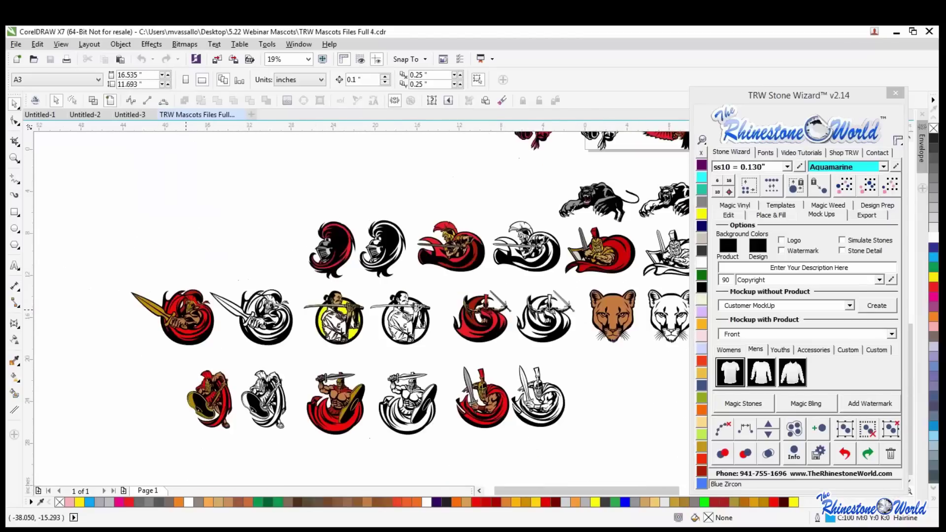
pyautogui.scroll(2, 305, 345)
pyautogui.scroll(1, 365, 351)
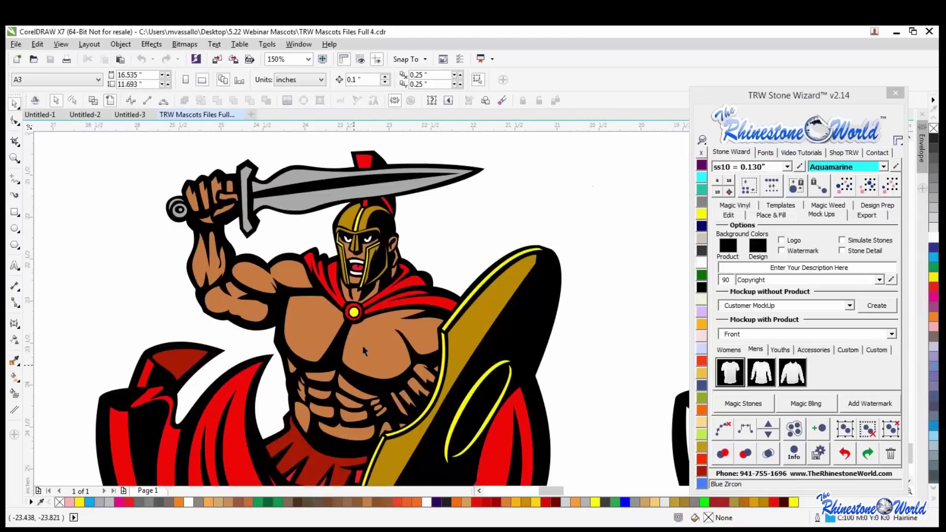
pyautogui.scroll(-1, 339, 293)
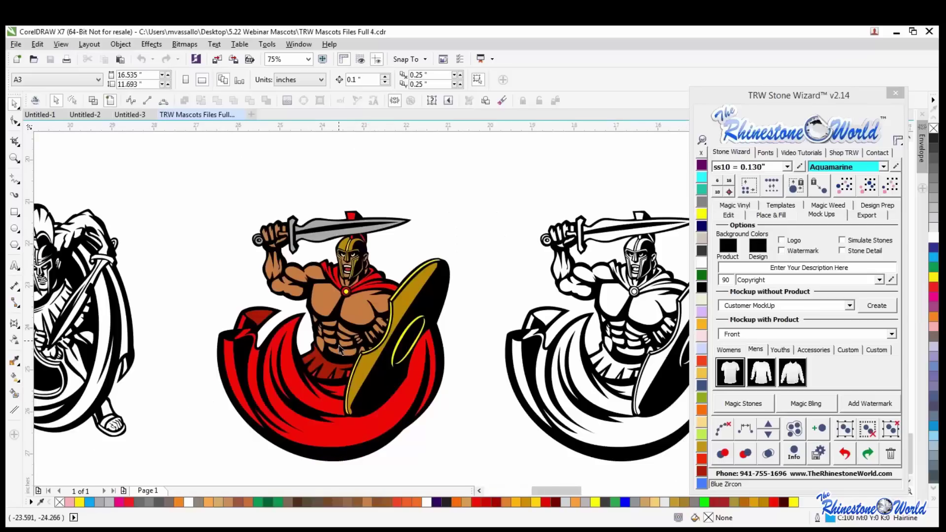
pyautogui.scroll(1, 345, 336)
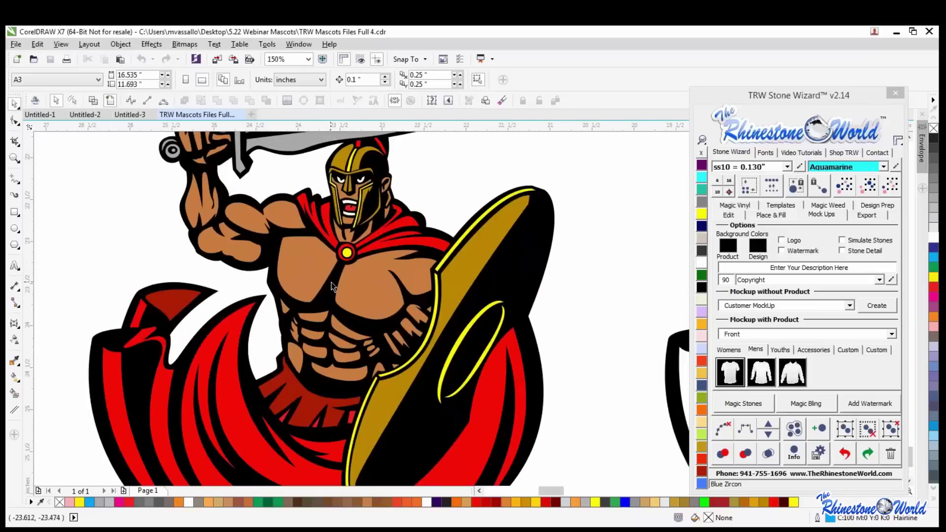
pyautogui.scroll(-1, 331, 282)
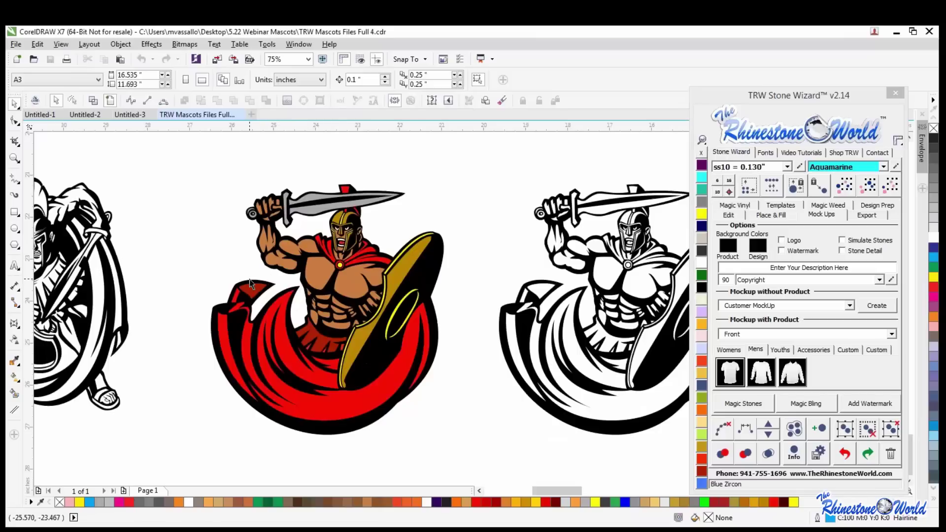
pyautogui.scroll(-4, 252, 283)
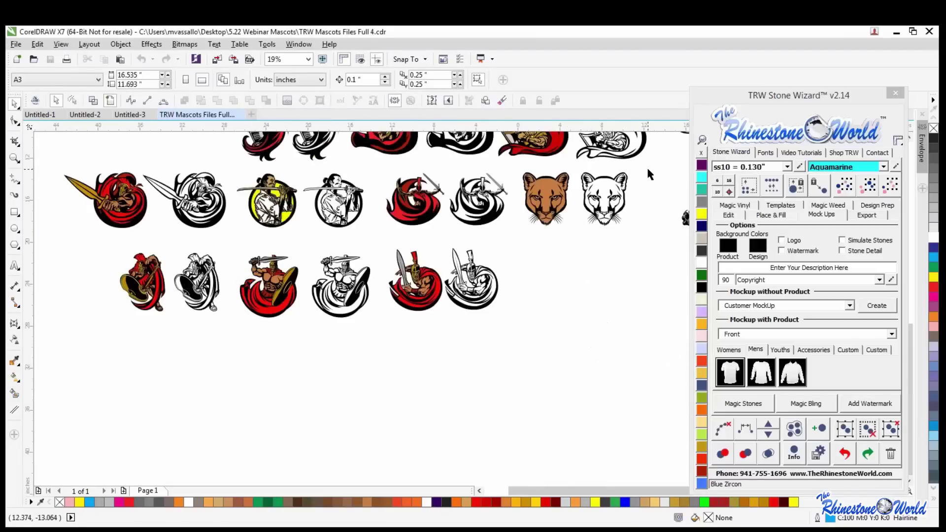
# Inspect the caped warrior seen from behind and the leaping cougar with outstretched claws in the mascot collection.
pyautogui.scroll(2, 649, 167)
pyautogui.scroll(-4, 397, 270)
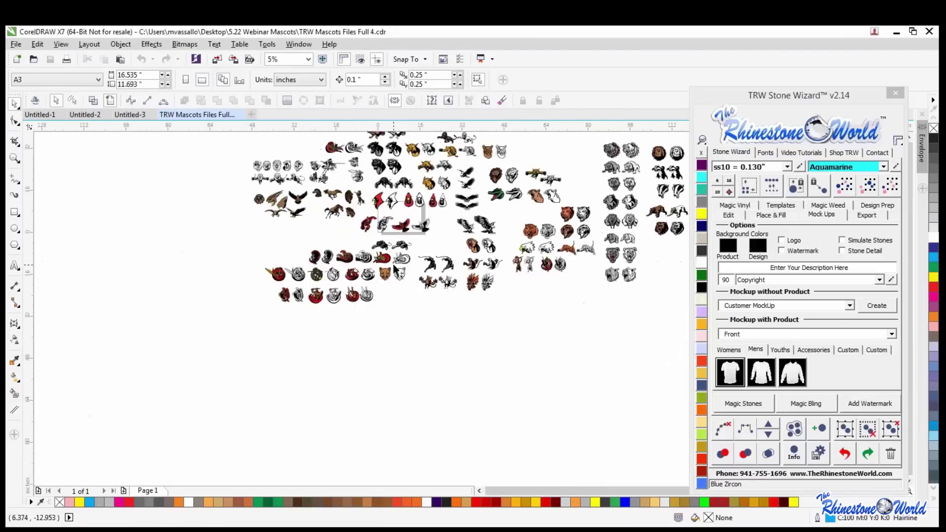
pyautogui.scroll(2, 391, 269)
pyautogui.scroll(6, 229, 302)
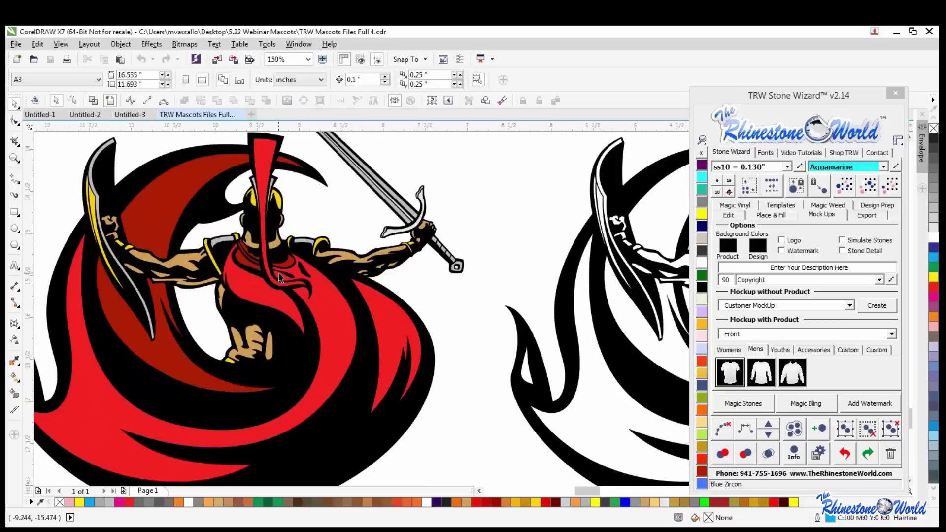
pyautogui.scroll(-4, 279, 277)
pyautogui.scroll(-4, 279, 278)
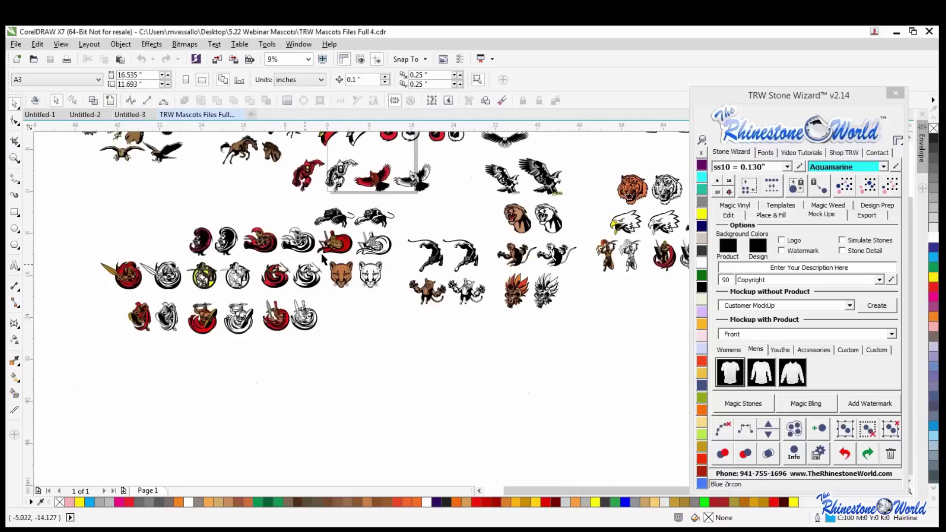
pyautogui.scroll(6, 443, 295)
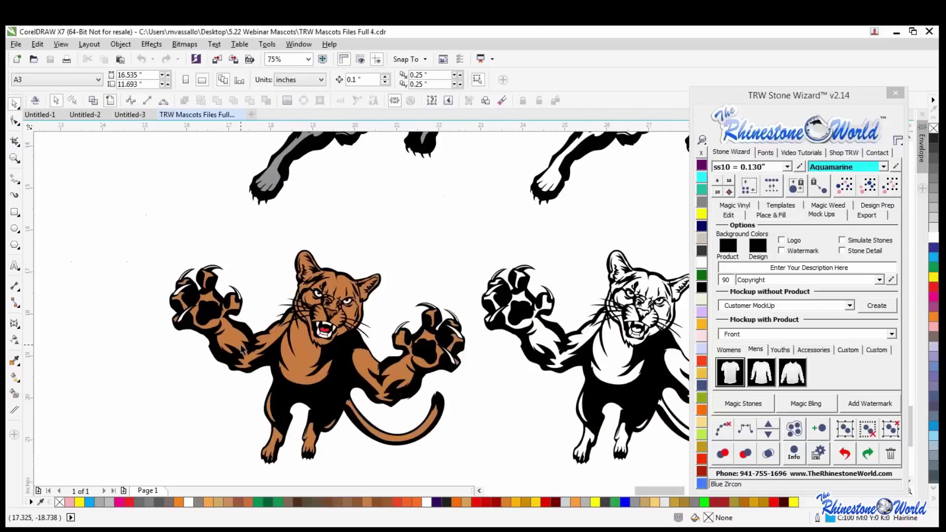
pyautogui.scroll(-4, 241, 345)
pyautogui.scroll(-4, 241, 345)
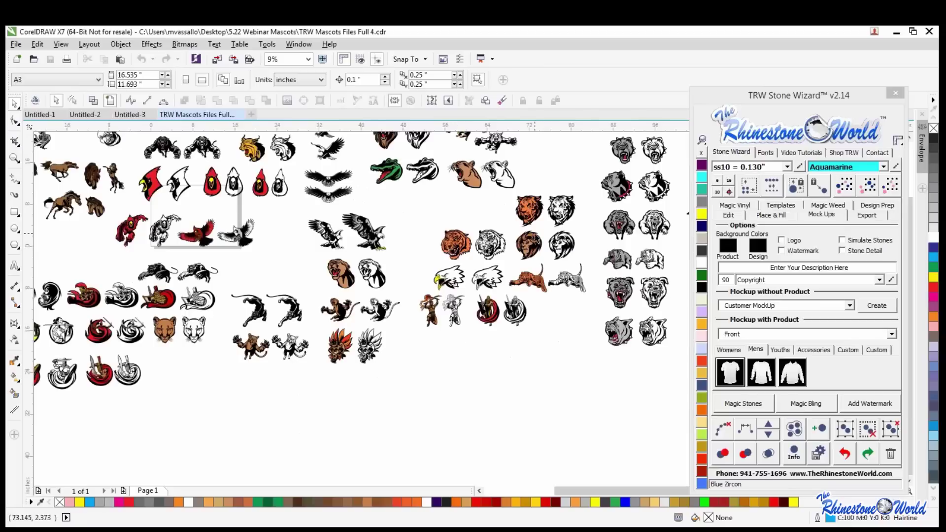
# Examine the bulldog mascots and the brown bear mascots with their black-and-white versions.
pyautogui.scroll(-1, 486, 283)
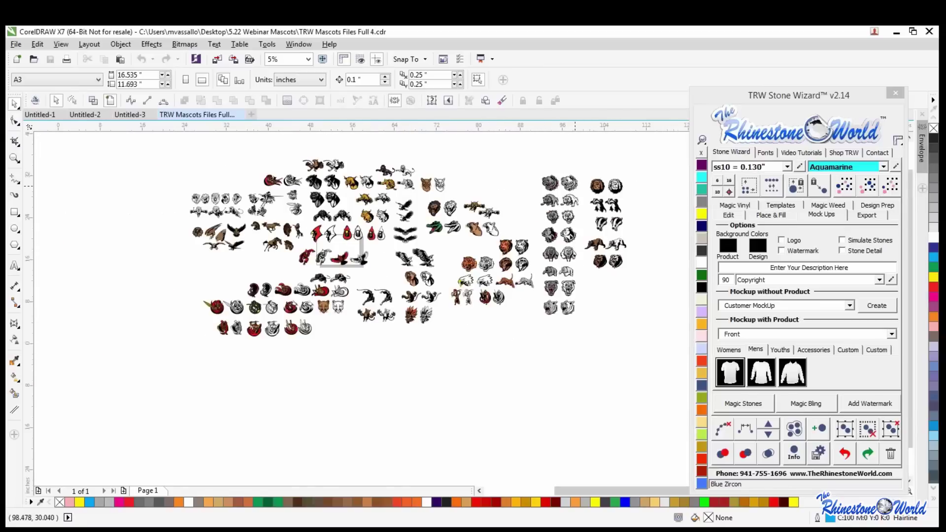
pyautogui.scroll(3, 582, 182)
pyautogui.scroll(1, 536, 192)
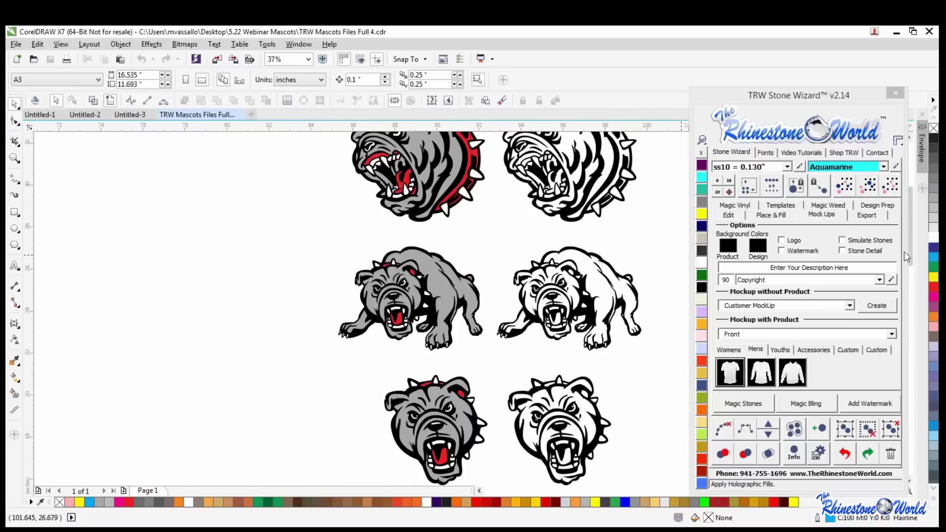
pyautogui.moveTo(910, 250); pyautogui.dragTo(619, 324)
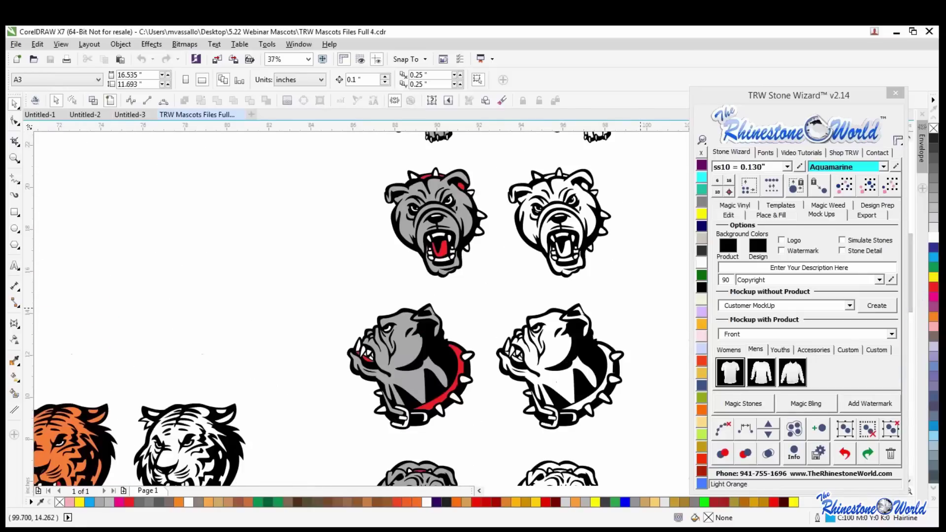
pyautogui.scroll(-3, 237, 274)
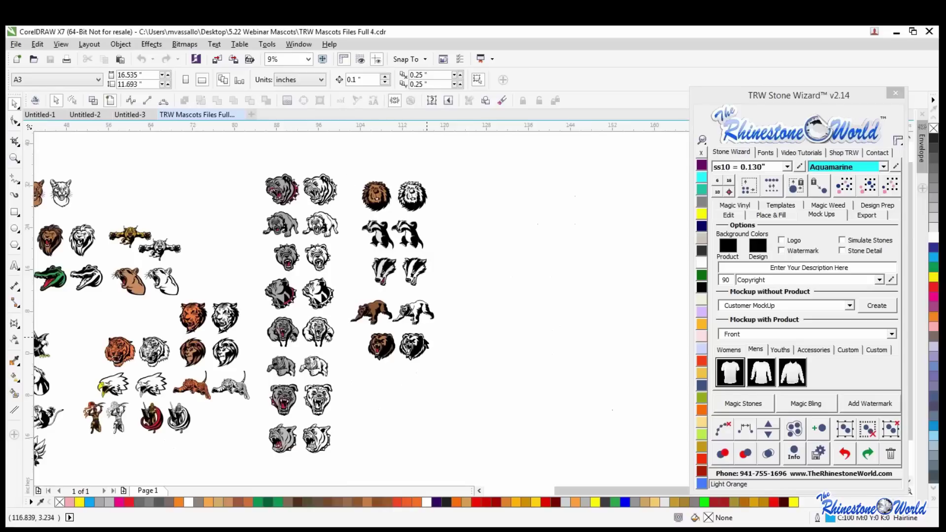
pyautogui.scroll(2, 392, 343)
pyautogui.scroll(3, 387, 349)
pyautogui.scroll(-2, 419, 287)
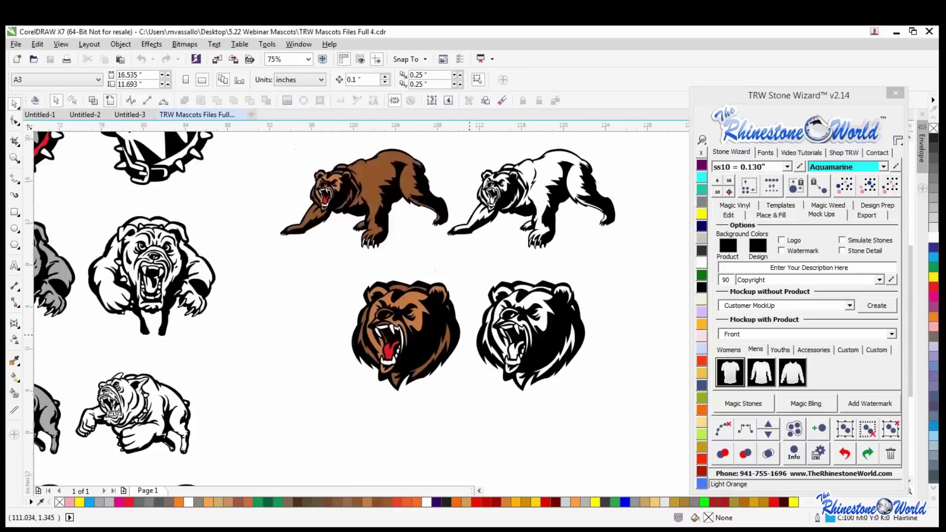
pyautogui.scroll(-3, 419, 287)
pyautogui.scroll(-2, 419, 287)
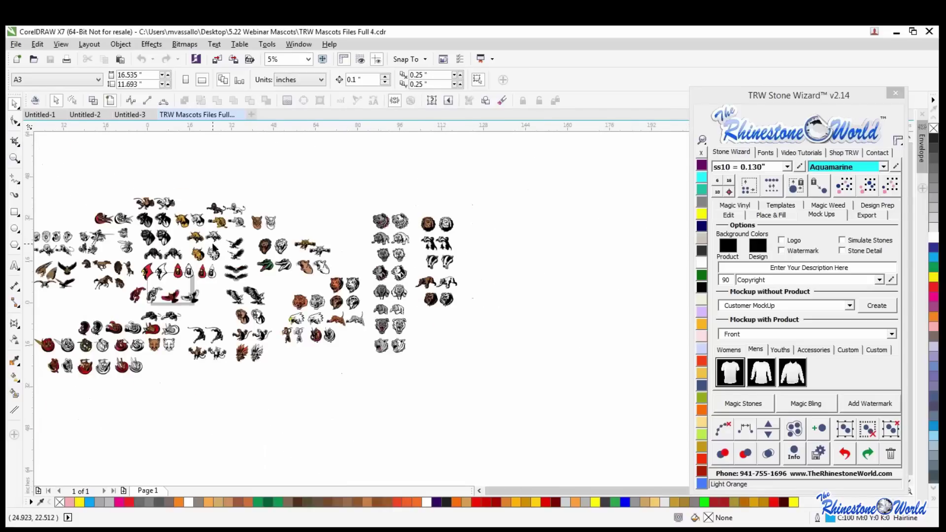
# Compare the green and black-and-white alligator heads, and survey the mascot collection as a whole.
pyautogui.scroll(4, 331, 254)
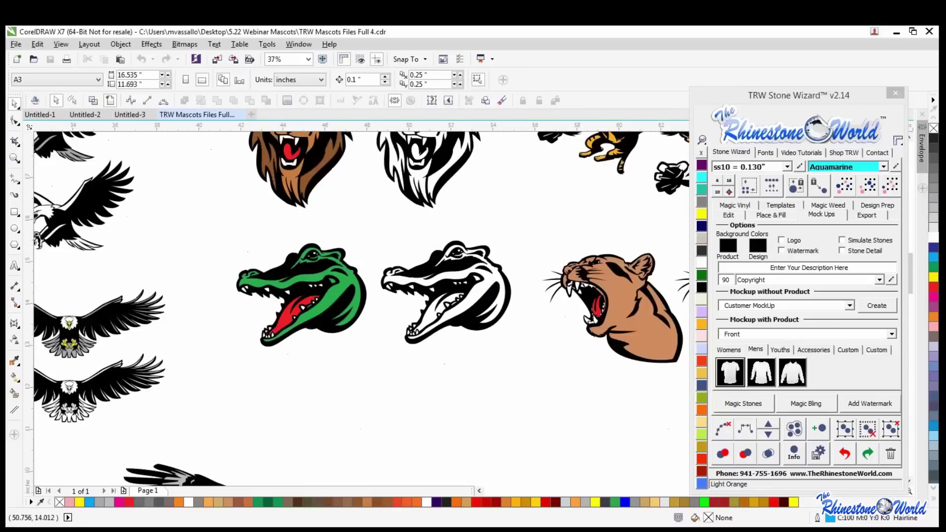
pyautogui.scroll(2, 331, 255)
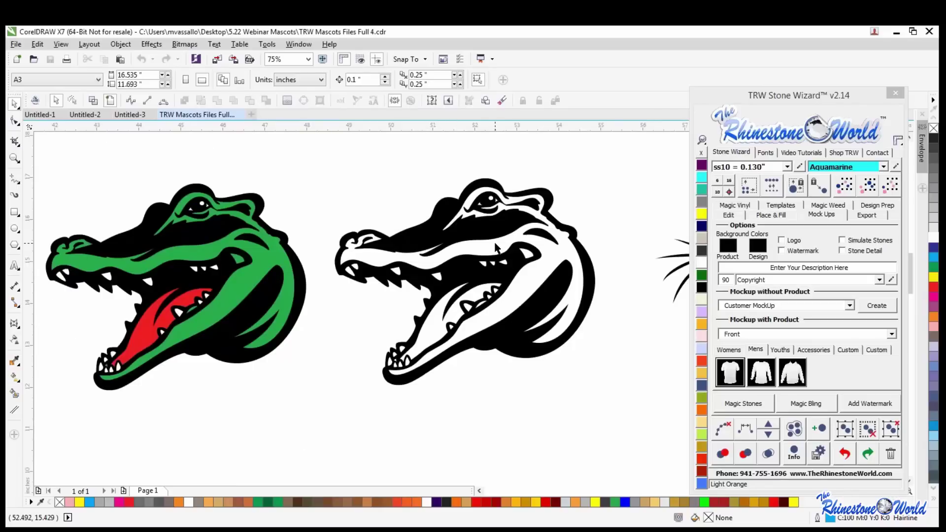
pyautogui.scroll(-3, 488, 293)
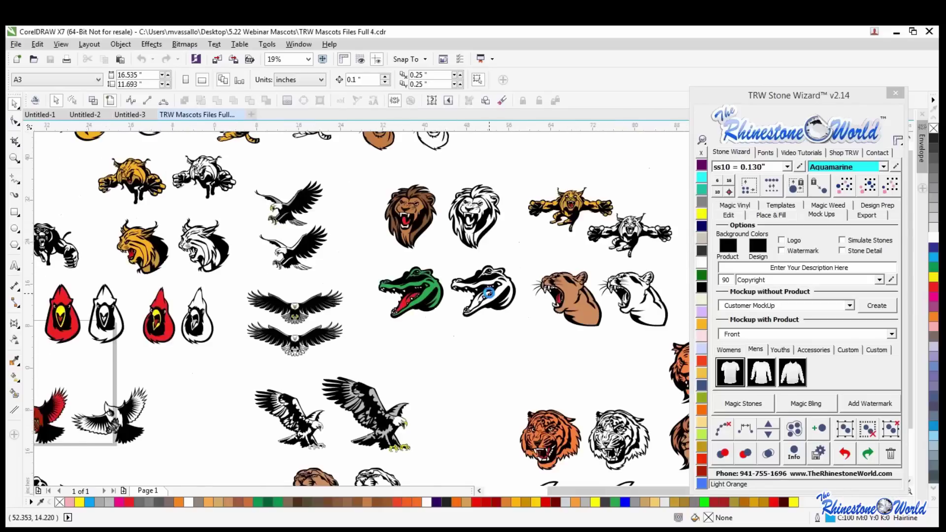
pyautogui.scroll(-2, 488, 293)
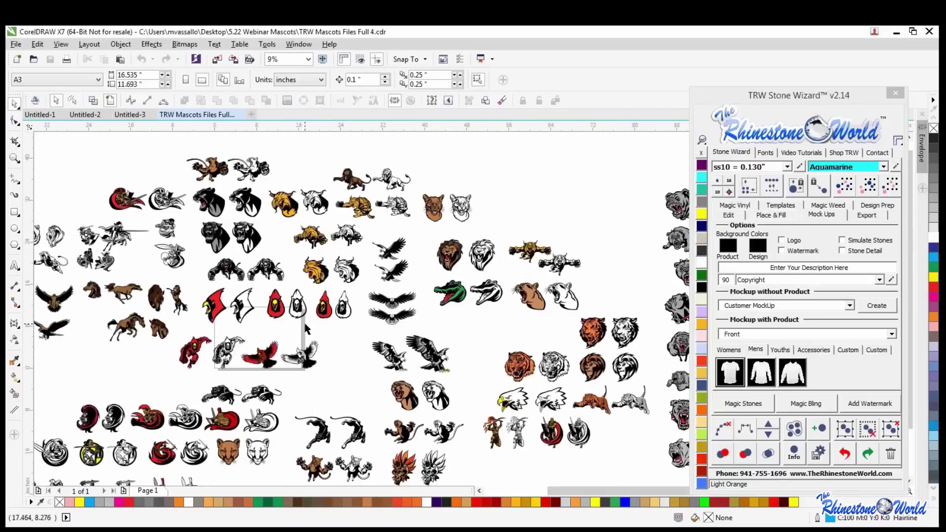
pyautogui.scroll(-2, 302, 358)
pyautogui.scroll(2, 235, 415)
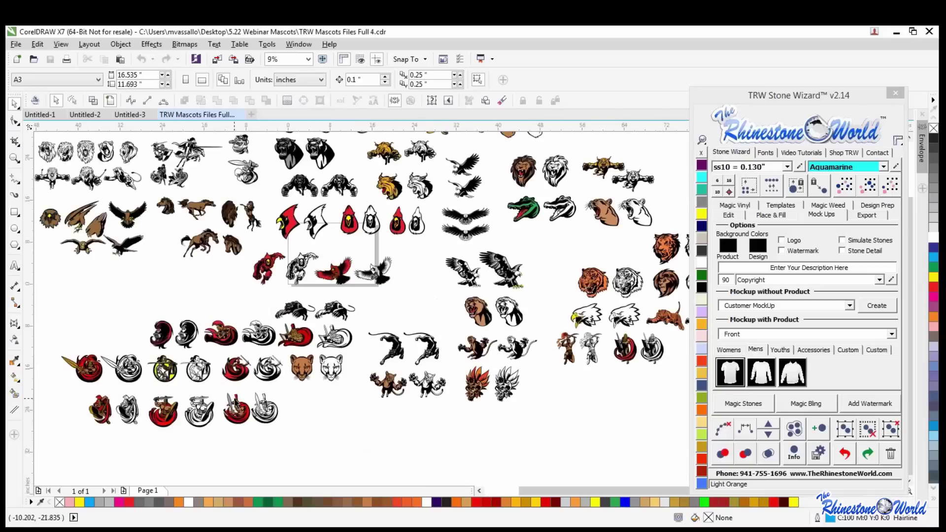
# Examine the feathered-headdress warrior head and the kneeling swordsman with the flaming torch in colour and in black and white.
pyautogui.scroll(5, 468, 389)
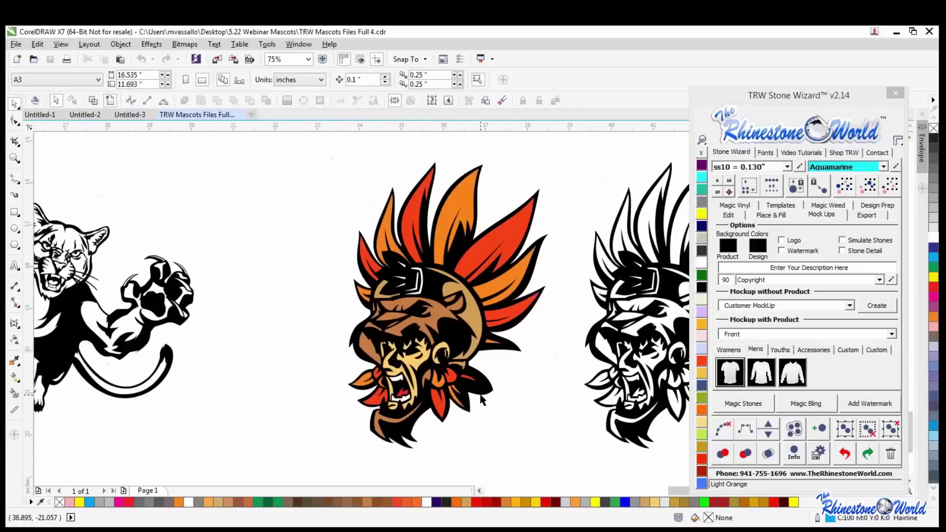
pyautogui.scroll(1, 411, 369)
pyautogui.scroll(-3, 411, 359)
pyautogui.scroll(-3, 411, 357)
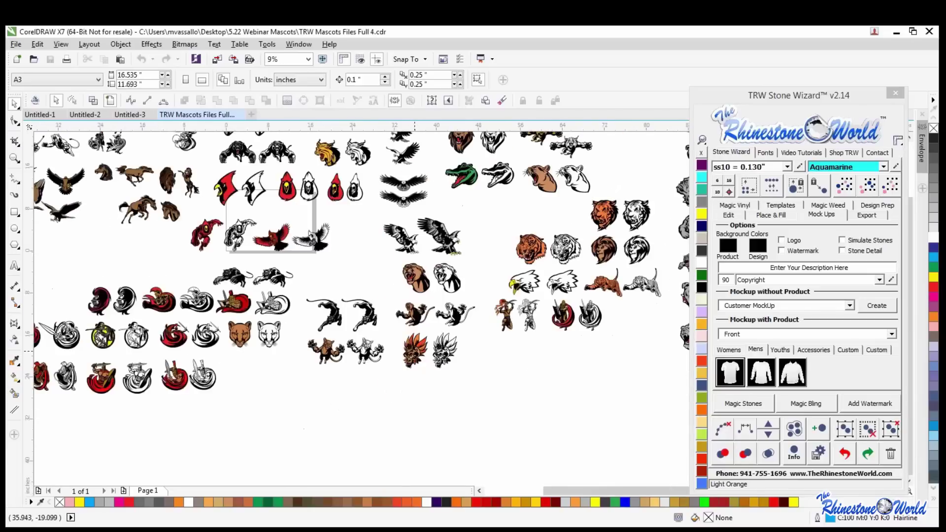
pyautogui.scroll(5, 515, 316)
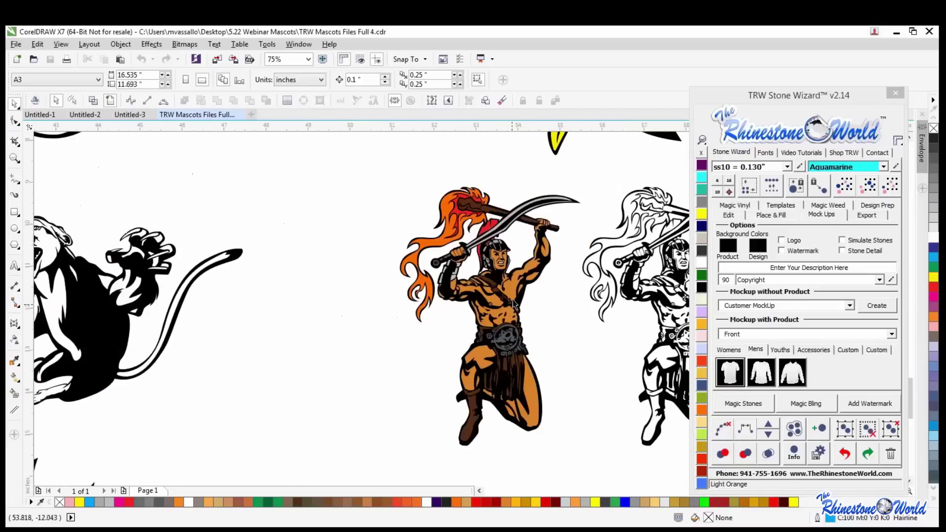
pyautogui.scroll(-6, 494, 304)
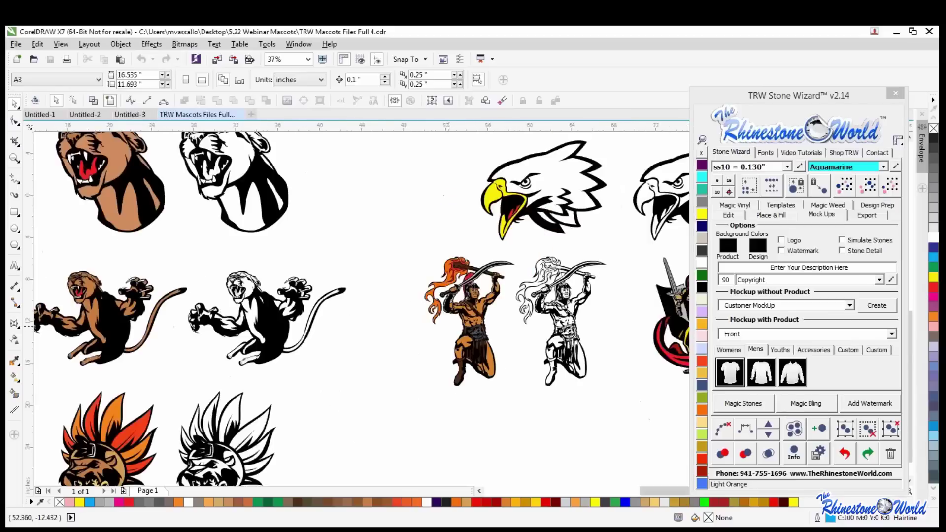
# Look over the panther, bobcat and cardinal mascots and the rows of artwork around them.
pyautogui.scroll(4, 311, 228)
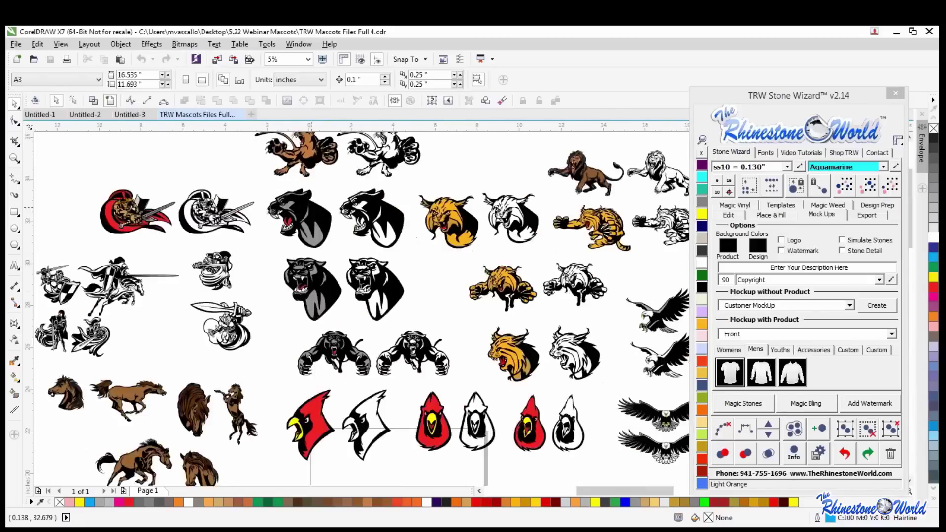
pyautogui.scroll(-1, 312, 228)
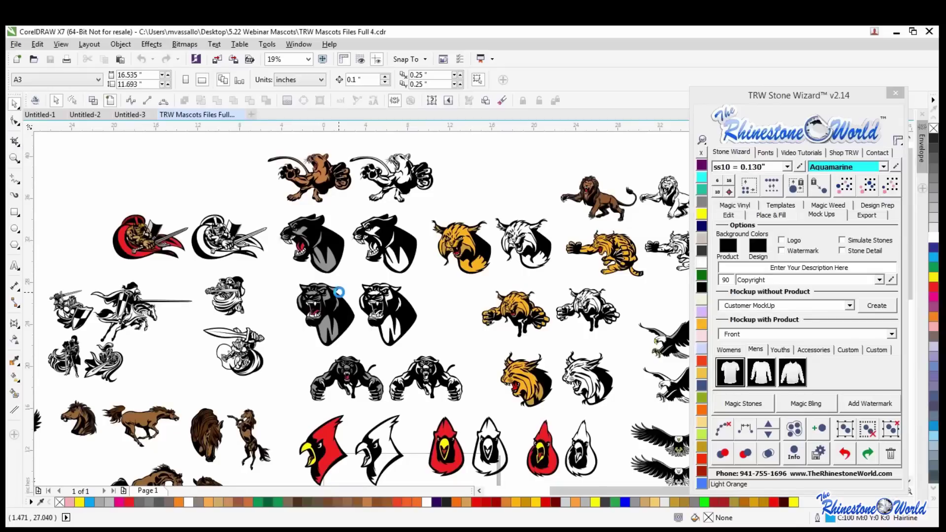
pyautogui.scroll(-1, 454, 325)
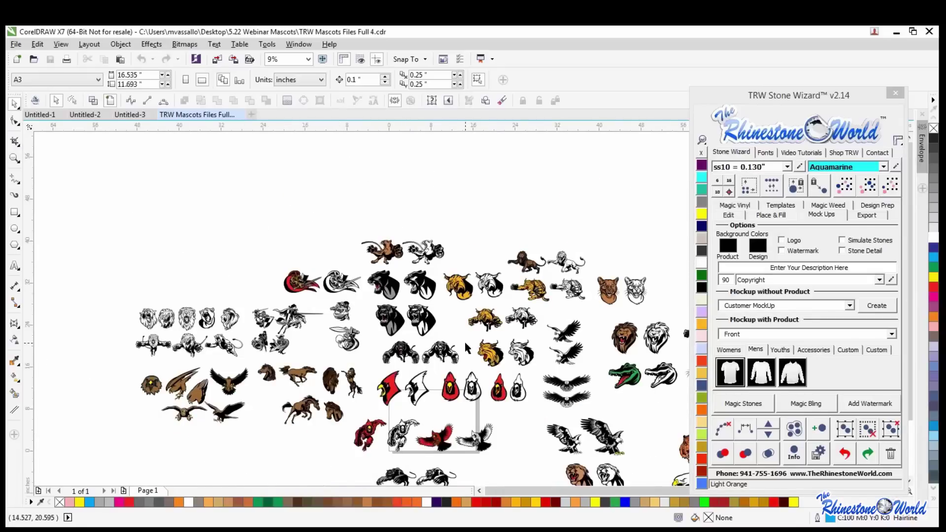
pyautogui.scroll(1, 425, 346)
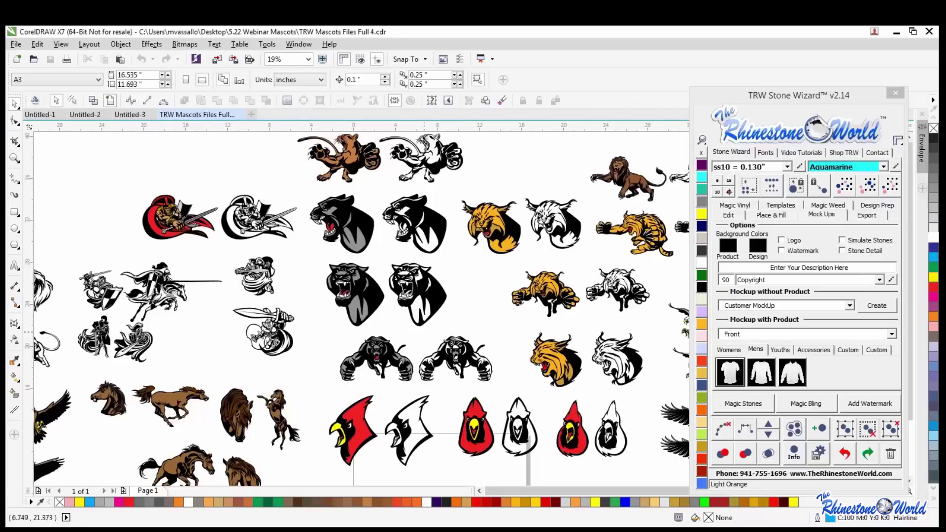
pyautogui.scroll(-2, 427, 337)
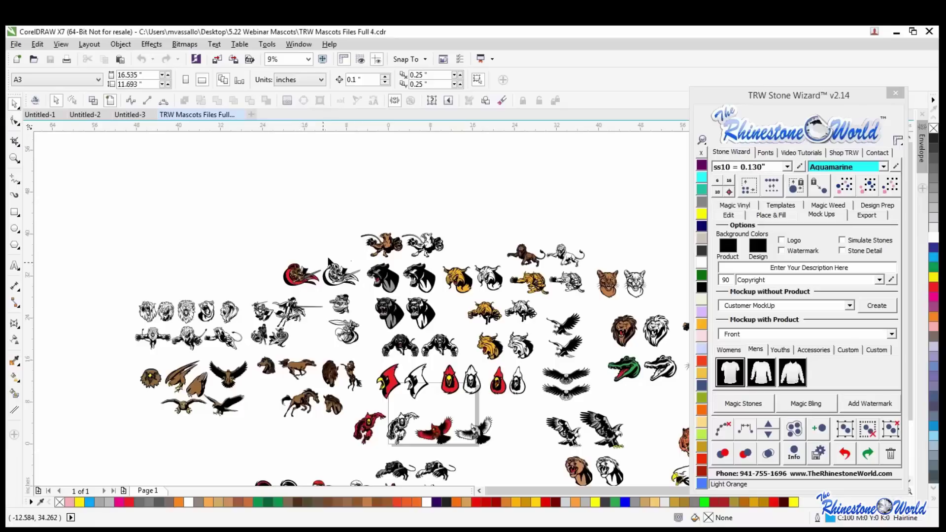
# Inspect the red-caped warrior with sword and shield up close, and compare it with its black-and-white version.
pyautogui.scroll(2, 300, 278)
pyautogui.scroll(5, 300, 278)
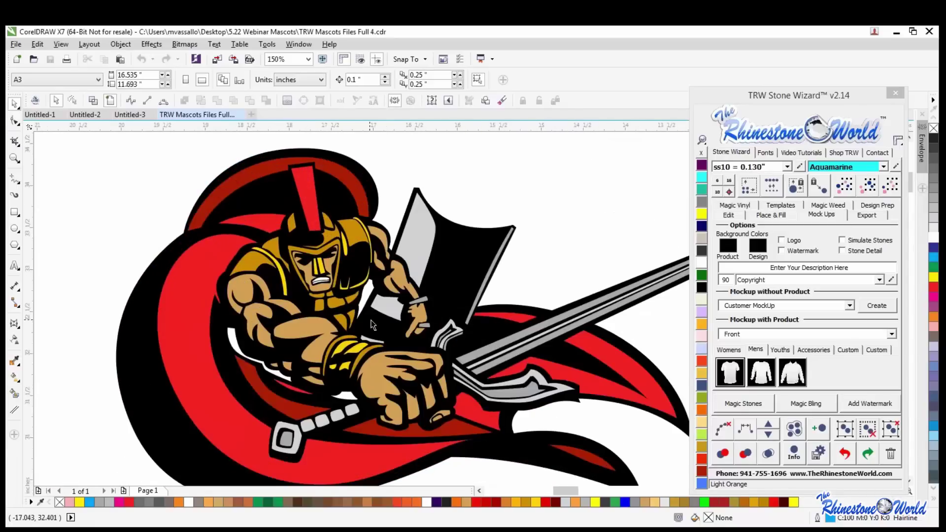
pyautogui.scroll(-2, 240, 278)
pyautogui.scroll(-2, 240, 278)
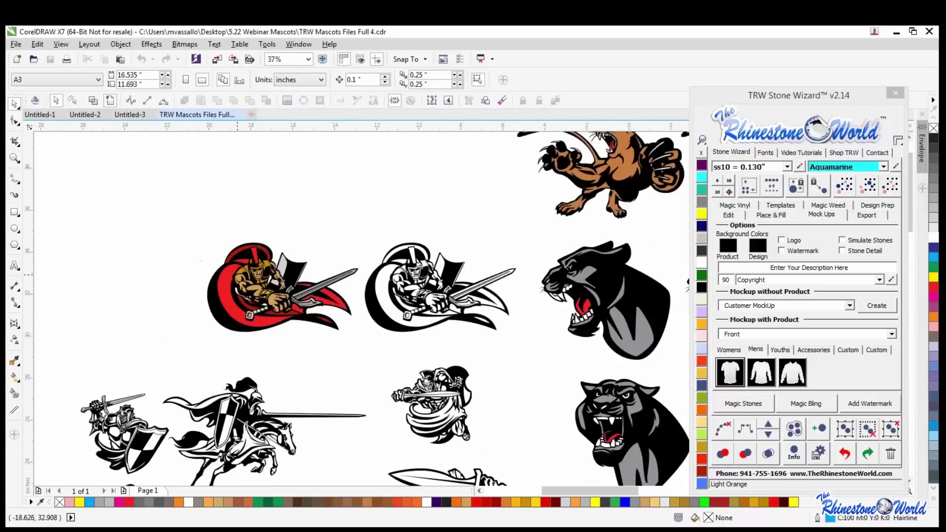
pyautogui.scroll(-2, 242, 279)
# Examine the leaping brown cougar above the panther heads and its black-and-white counterpart.
pyautogui.scroll(4, 424, 211)
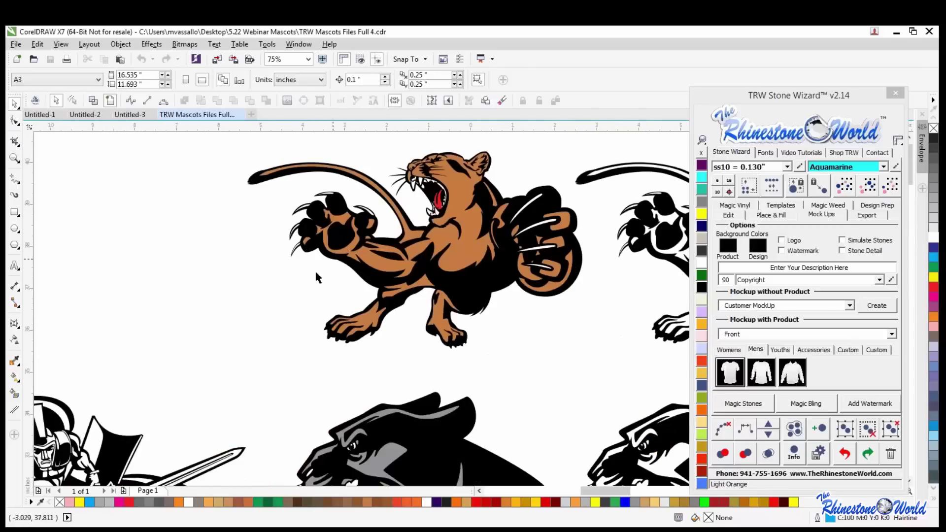
pyautogui.scroll(-2, 316, 272)
pyautogui.scroll(2, 609, 243)
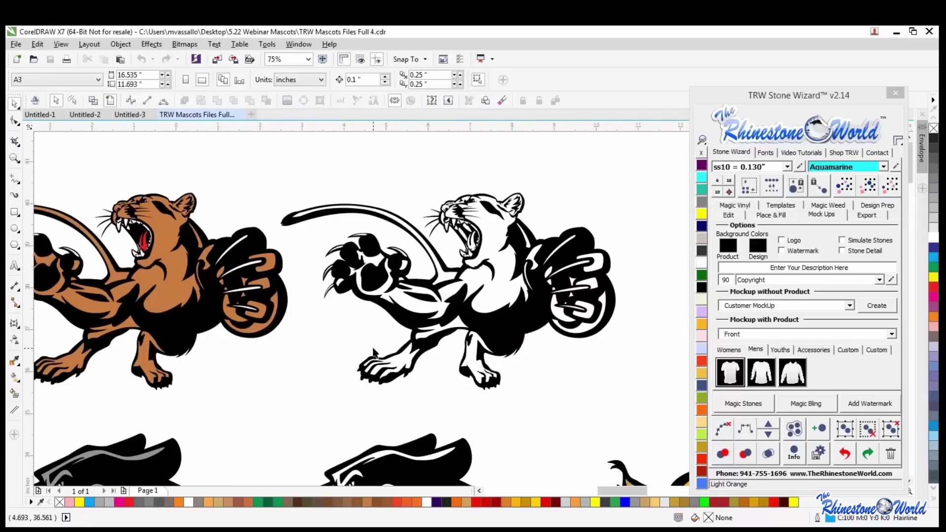
pyautogui.scroll(-2, 373, 350)
# Survey the entire mascot collection, and revisit the brown cougar together with the neighbouring panther heads.
pyautogui.scroll(-5, 377, 350)
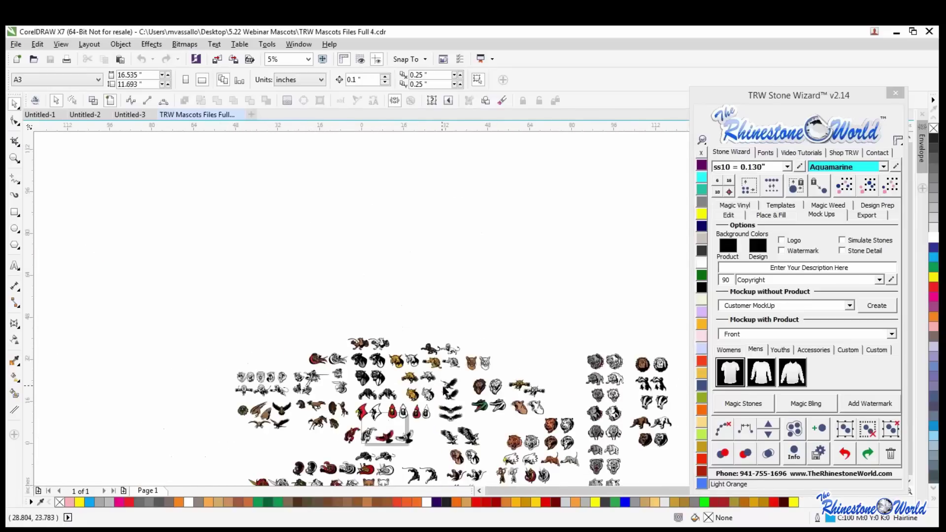
pyautogui.scroll(1, 460, 429)
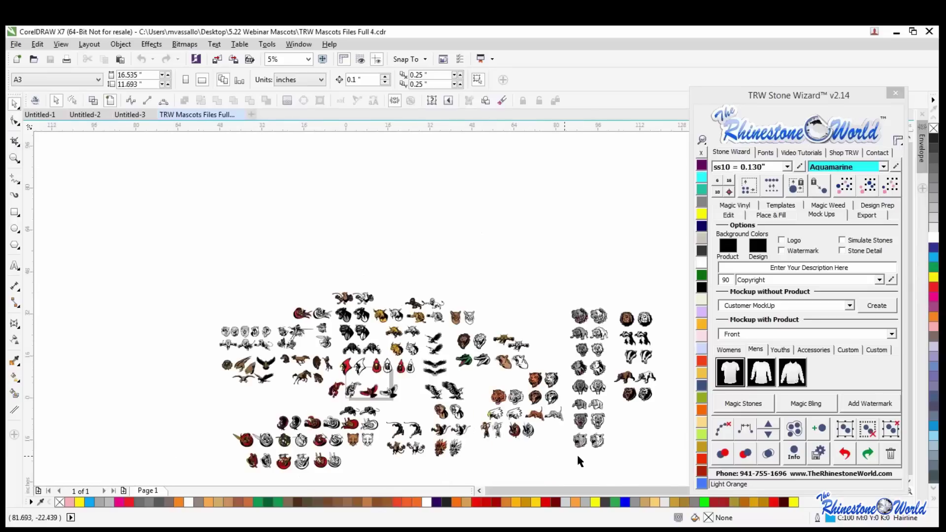
pyautogui.scroll(1, 578, 458)
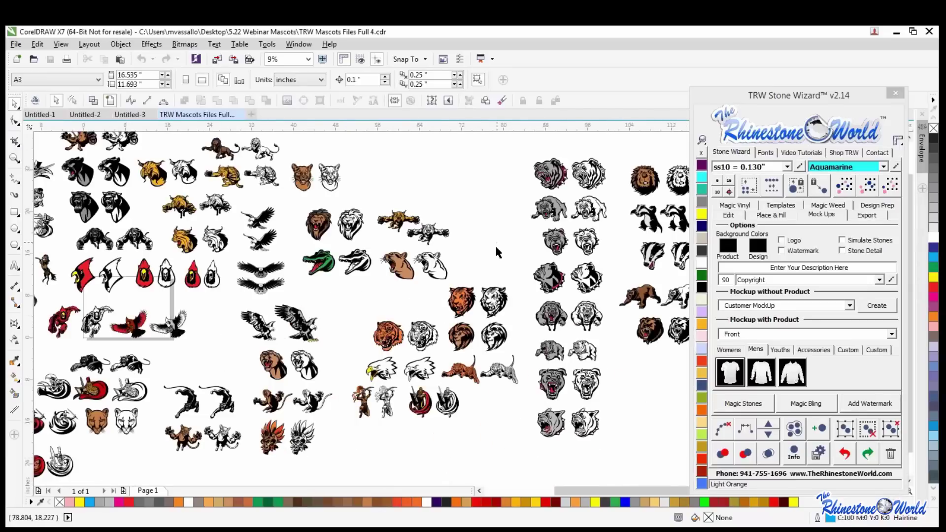
pyautogui.scroll(-1, 480, 318)
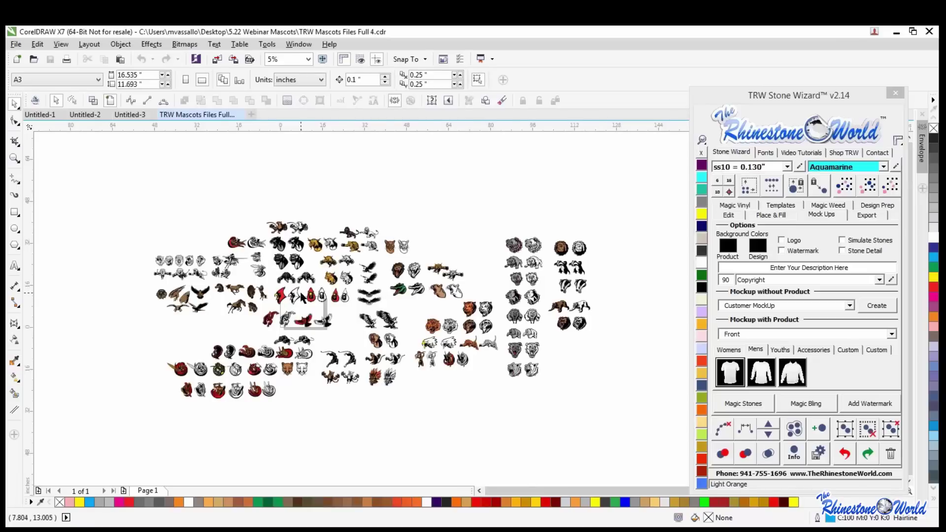
pyautogui.scroll(1, 303, 297)
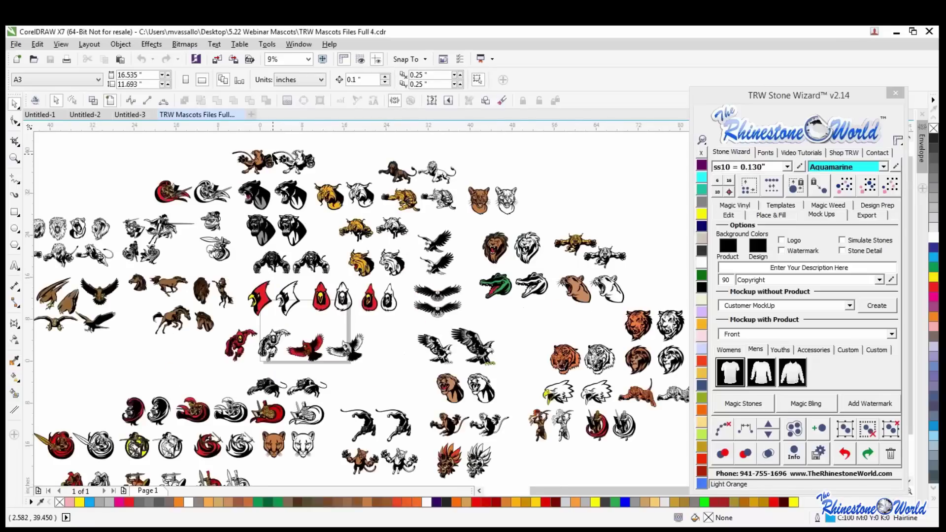
pyautogui.scroll(4, 246, 157)
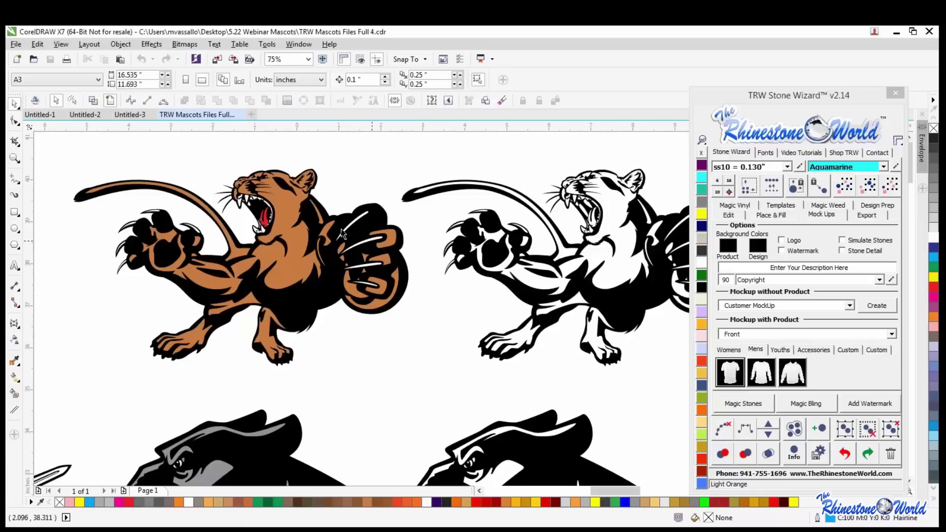
pyautogui.scroll(-1, 358, 283)
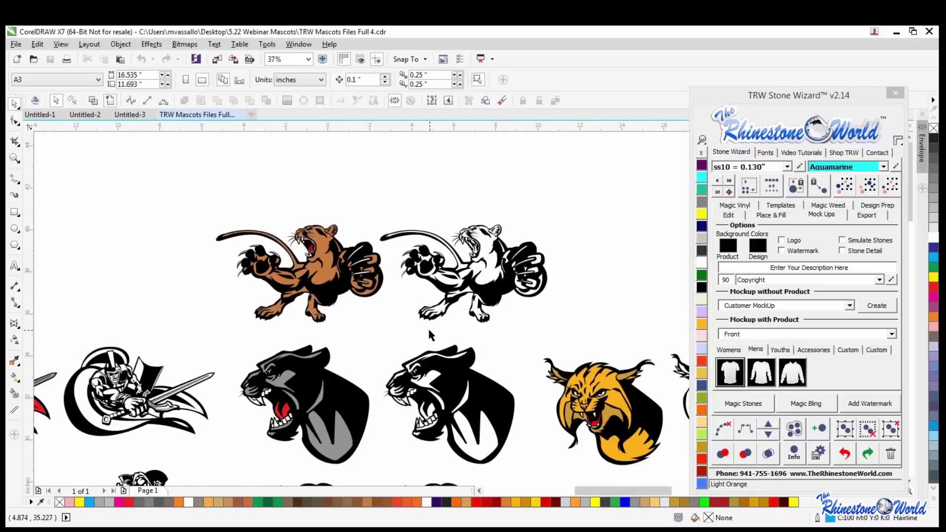
pyautogui.scroll(-1, 380, 321)
pyautogui.scroll(-2, 409, 279)
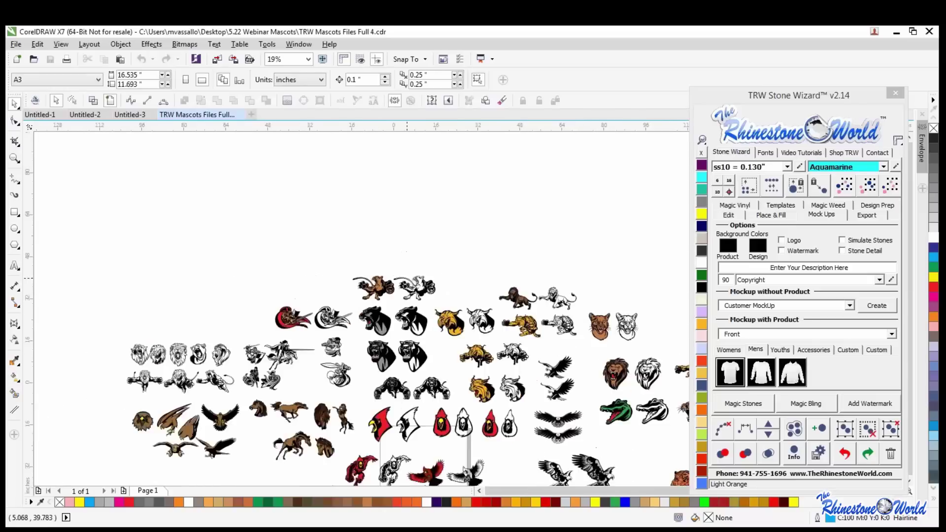
# View the Panthers shirt mockup in Untitled-3, and bring up the Eagles and Panthers logos in Untitled-2.
pyautogui.click(130, 114)
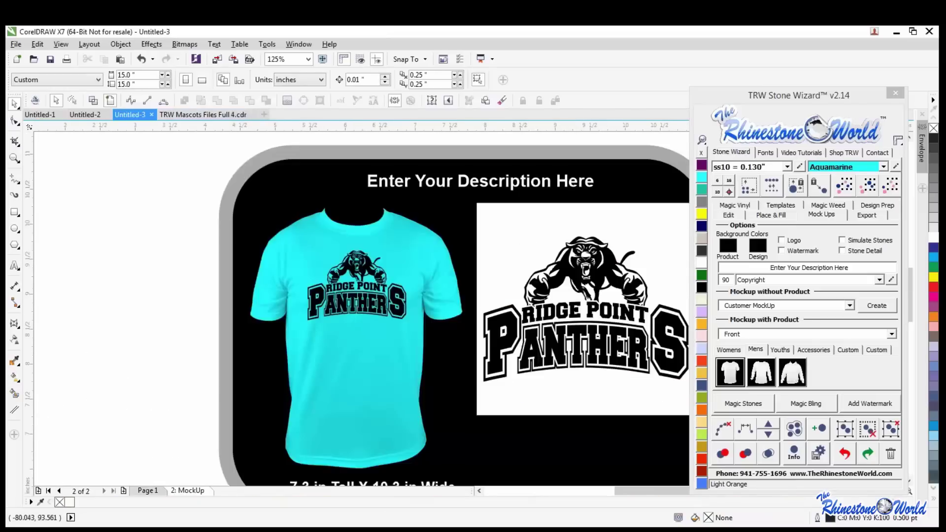
pyautogui.click(85, 114)
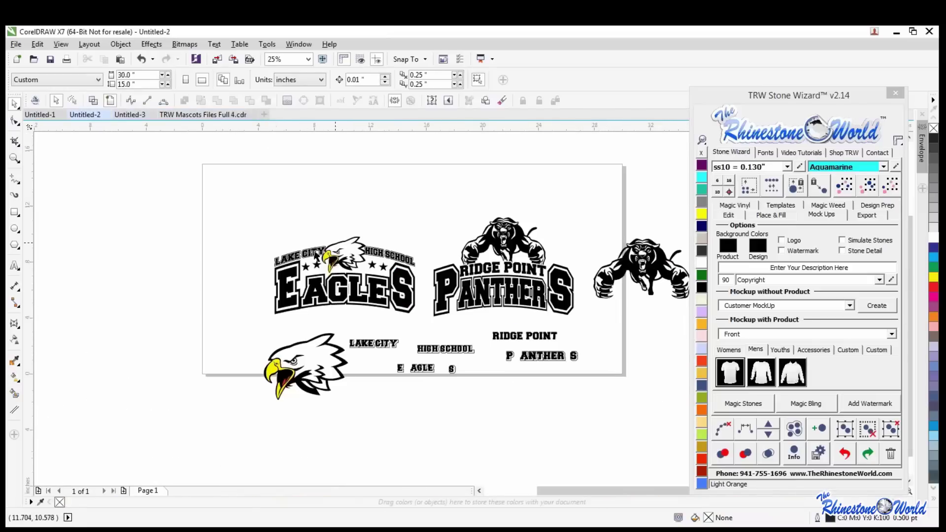
pyautogui.scroll(-1, 317, 256)
pyautogui.scroll(1, 416, 271)
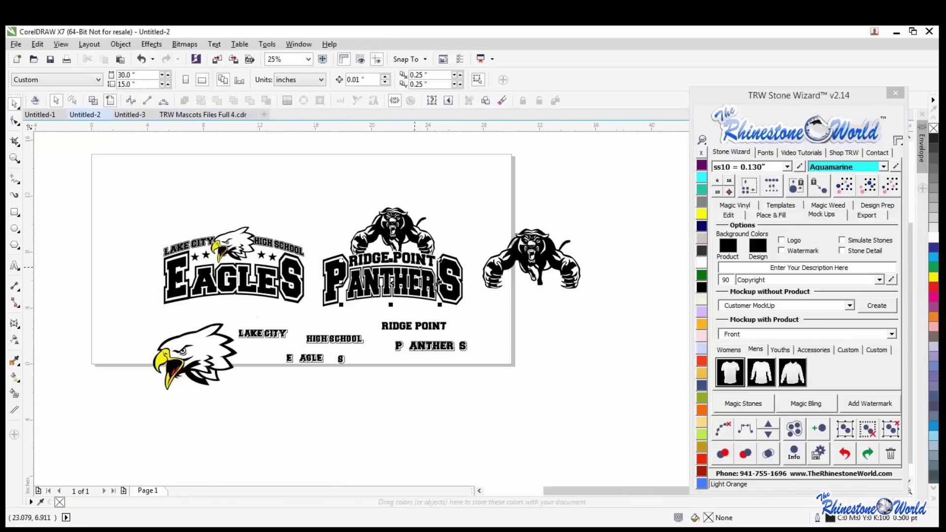
# Undo the Ridge Point Panthers lettering and mascot placement back to the bare coloured template shapes beside the Eagles logo.
pyautogui.click(417, 271)
pyautogui.hotkey('ctrl', 'z')
pyautogui.hotkey('ctrl', 'z')
pyautogui.hotkey('ctrl', 'z')
pyautogui.hotkey('ctrl', 'z')
pyautogui.hotkey('ctrl', 'z')
pyautogui.hotkey('ctrl', 'z')
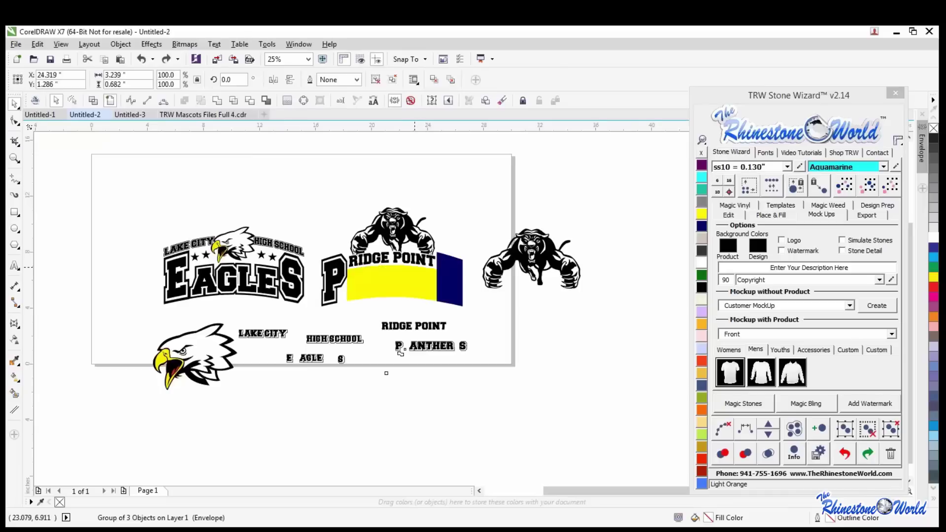
pyautogui.hotkey('ctrl', 'z')
pyautogui.hotkey('ctrl', 'z')
pyautogui.hotkey('ctrl', 'z')
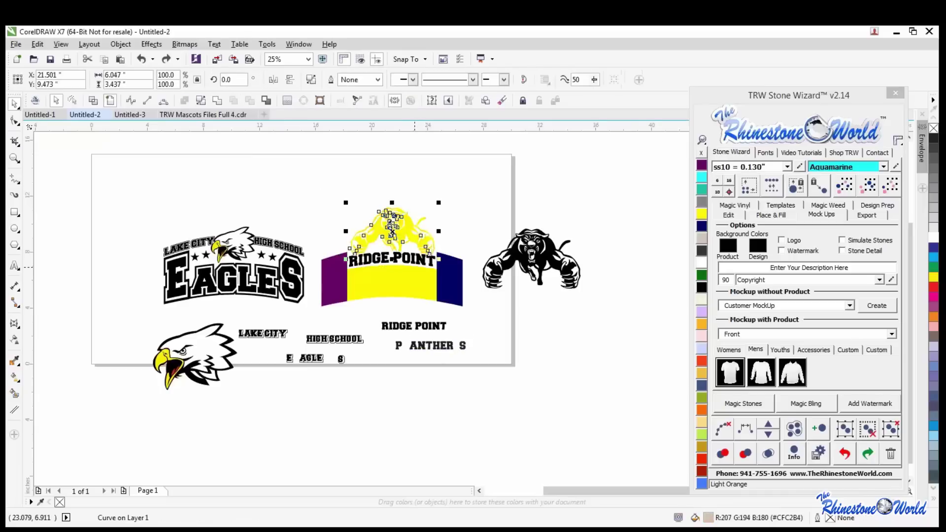
pyautogui.hotkey('ctrl', 'z')
pyautogui.hotkey('ctrl', 'z')
pyautogui.hotkey('ctrl', 'z')
pyautogui.hotkey('ctrl', 'z')
pyautogui.hotkey('ctrl', 'z')
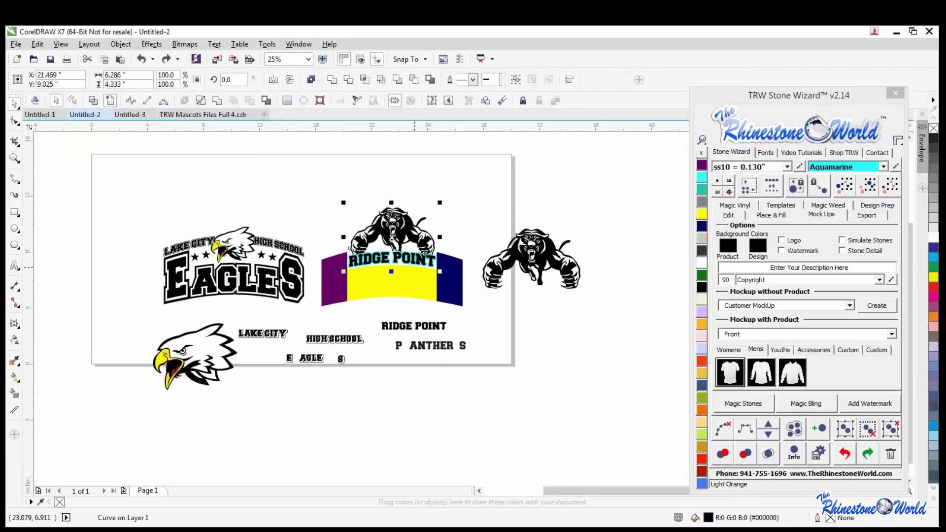
pyautogui.hotkey('ctrl', 'z')
pyautogui.hotkey('ctrl', 'z')
pyautogui.hotkey('ctrl', 'z')
pyautogui.hotkey('ctrl', 'z')
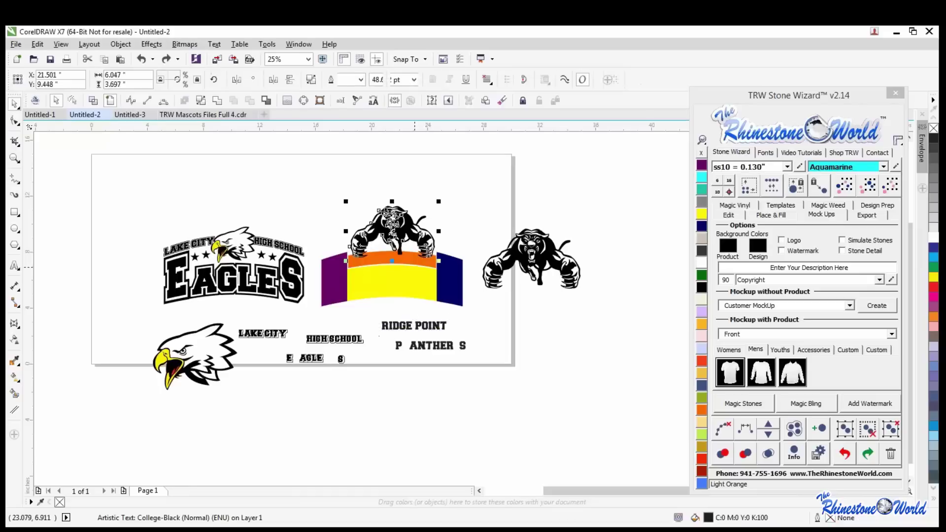
pyautogui.hotkey('ctrl', 'z')
pyautogui.hotkey('ctrl', 'z')
pyautogui.hotkey('ctrl', 'z')
pyautogui.hotkey('ctrl', 'z')
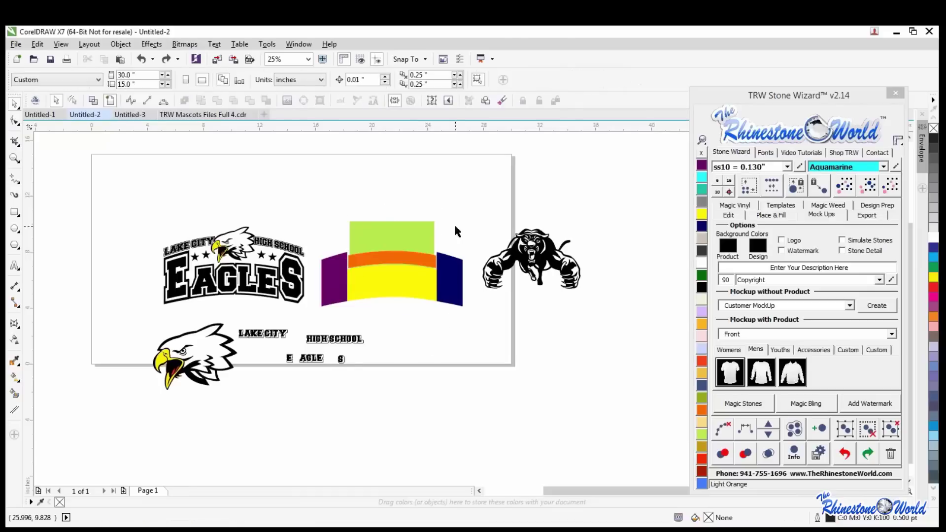
pyautogui.scroll(1, 414, 253)
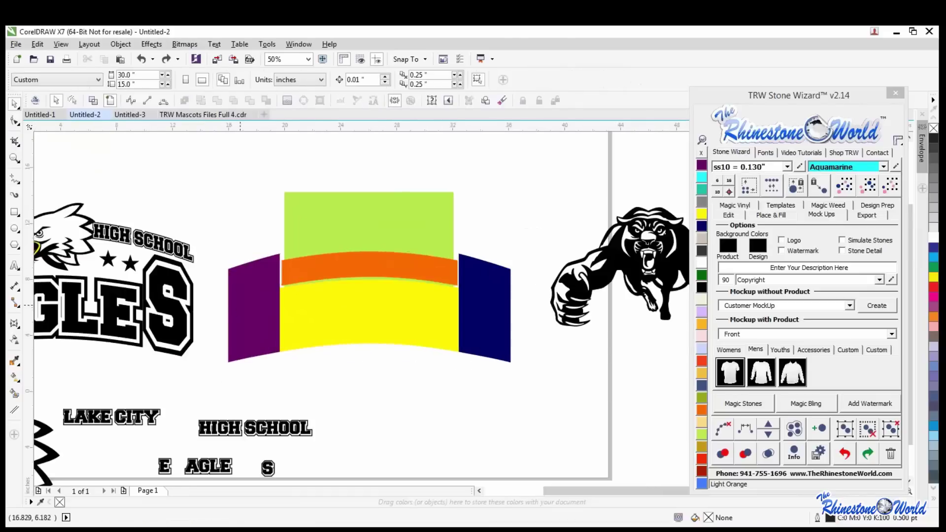
pyautogui.scroll(-1, 323, 291)
pyautogui.scroll(1, 44, 296)
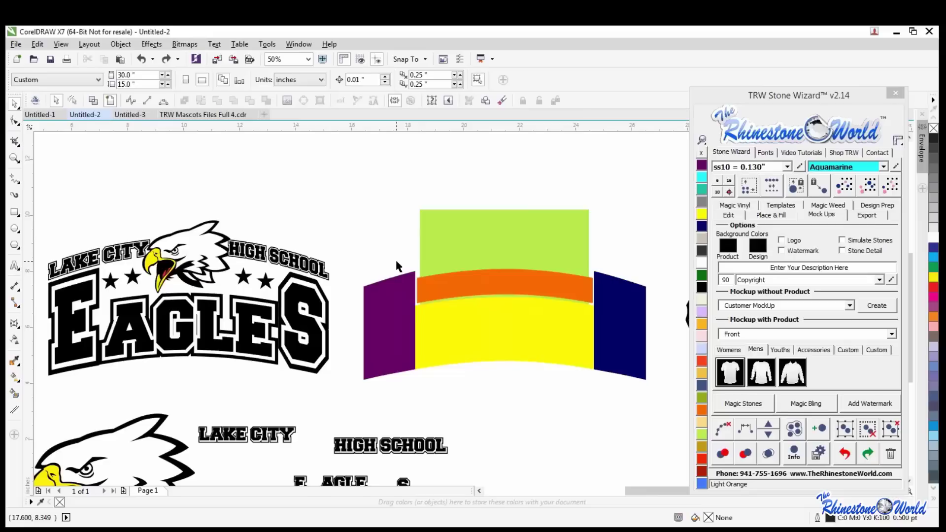
# Examine the Eagles logo layout alongside the coloured template blocks and the panther mascot.
pyautogui.scroll(-1, 409, 292)
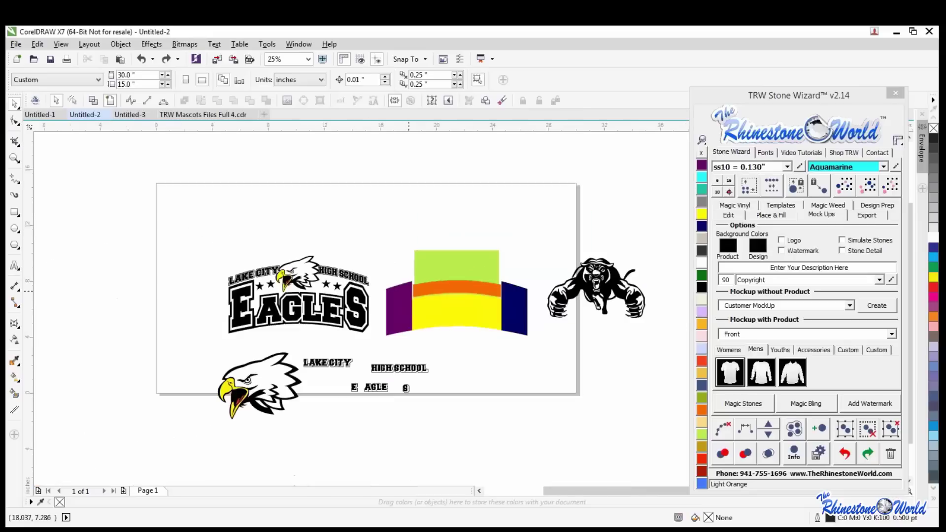
pyautogui.scroll(1, 453, 279)
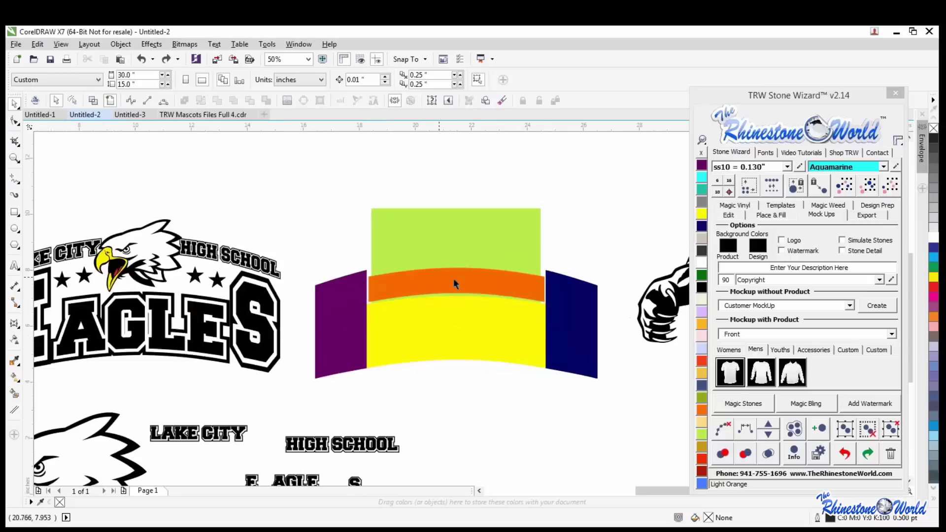
pyautogui.scroll(-1, 413, 293)
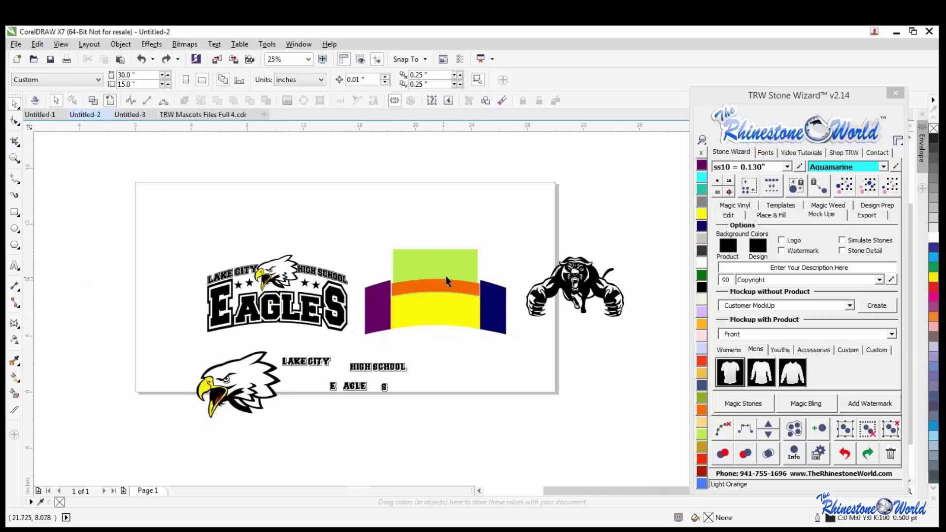
pyautogui.scroll(1, 460, 283)
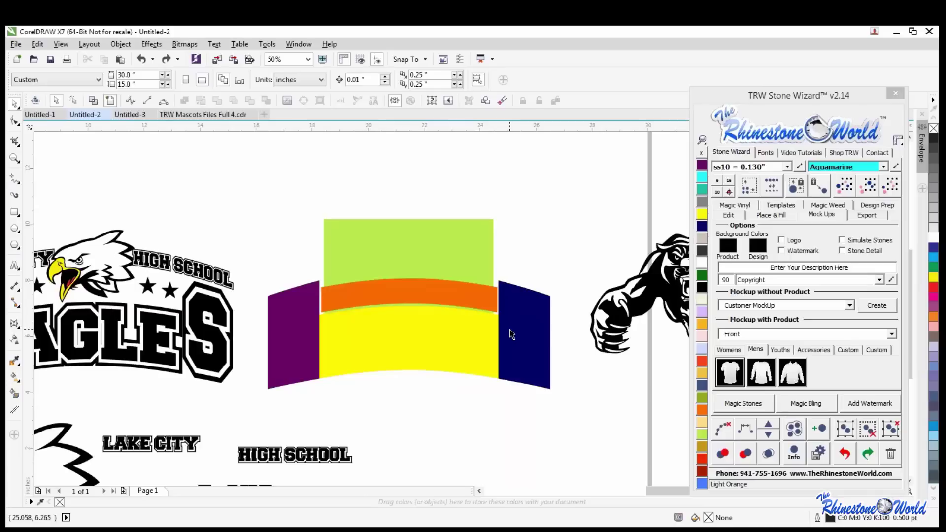
pyautogui.scroll(-1, 510, 335)
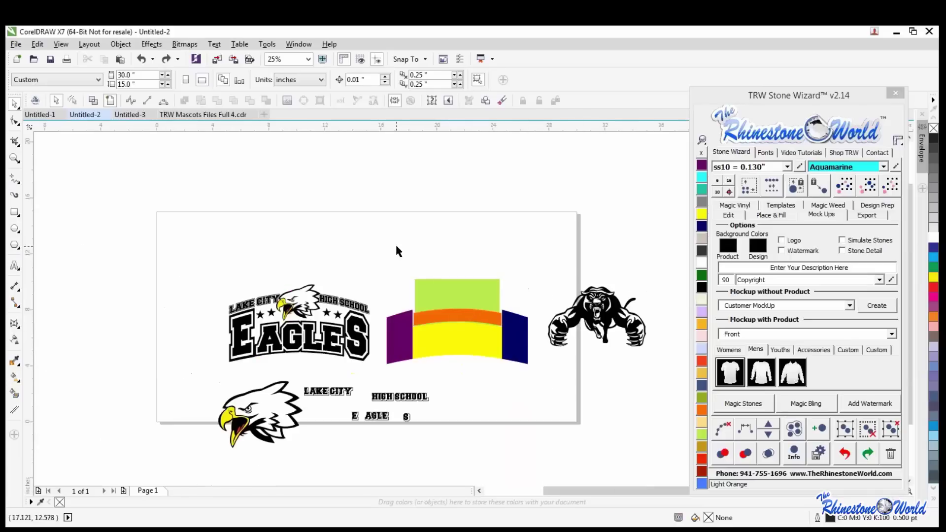
pyautogui.scroll(1, 301, 345)
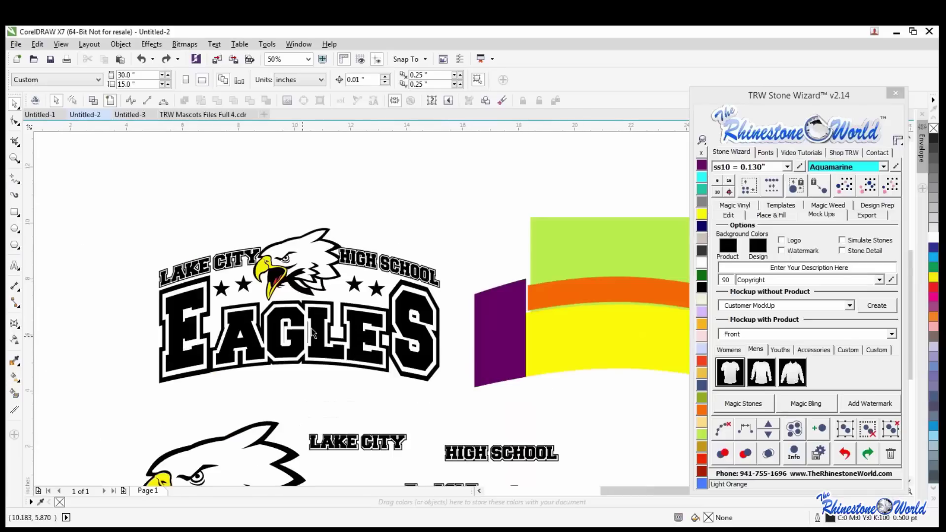
pyautogui.scroll(-1, 475, 291)
pyautogui.scroll(1, 475, 291)
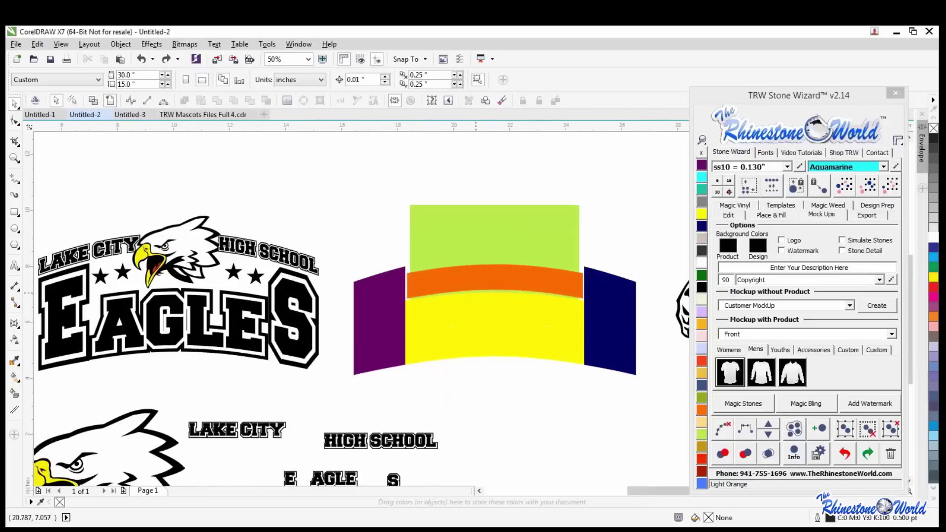
pyautogui.click(519, 241)
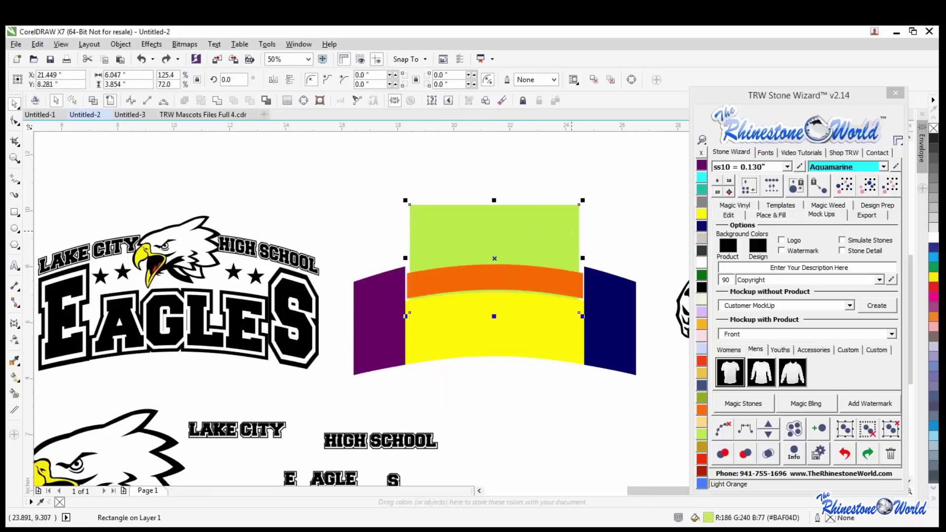
pyautogui.click(406, 239)
pyautogui.scroll(-2, 405, 246)
pyautogui.scroll(1, 460, 274)
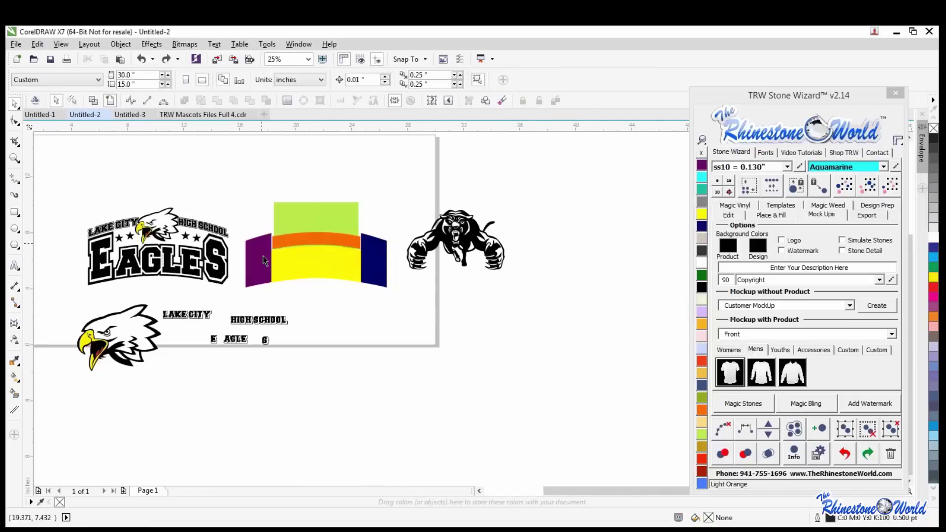
pyautogui.scroll(1, 273, 275)
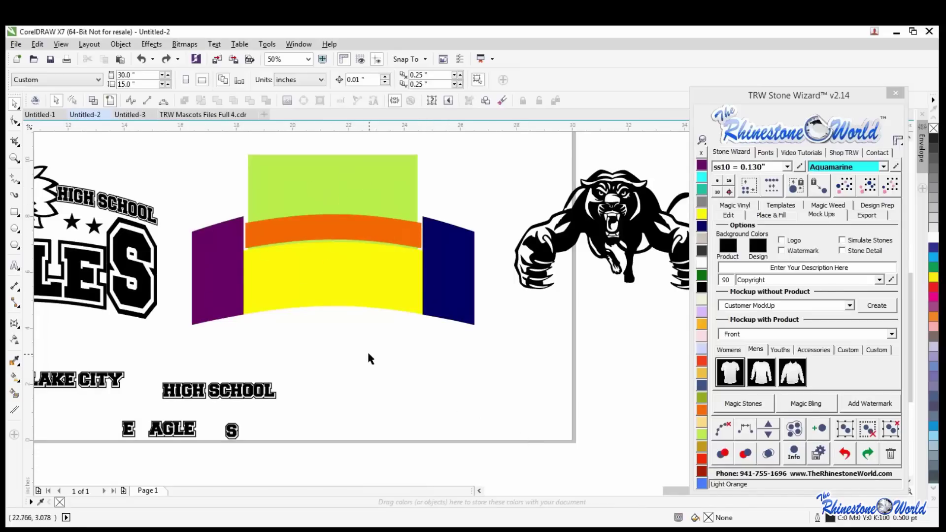
pyautogui.scroll(-1, 369, 354)
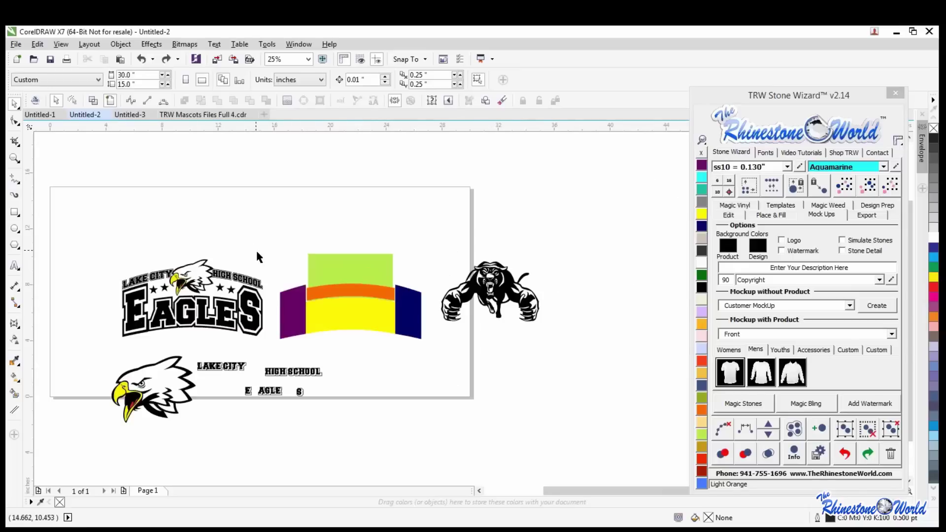
# Draw a rectangle about 10.1 by 3 inches above the Eagles logo and shift it slightly up and to the right.
pyautogui.scroll(-1, 256, 250)
pyautogui.scroll(1, 203, 188)
pyautogui.click(15, 212)
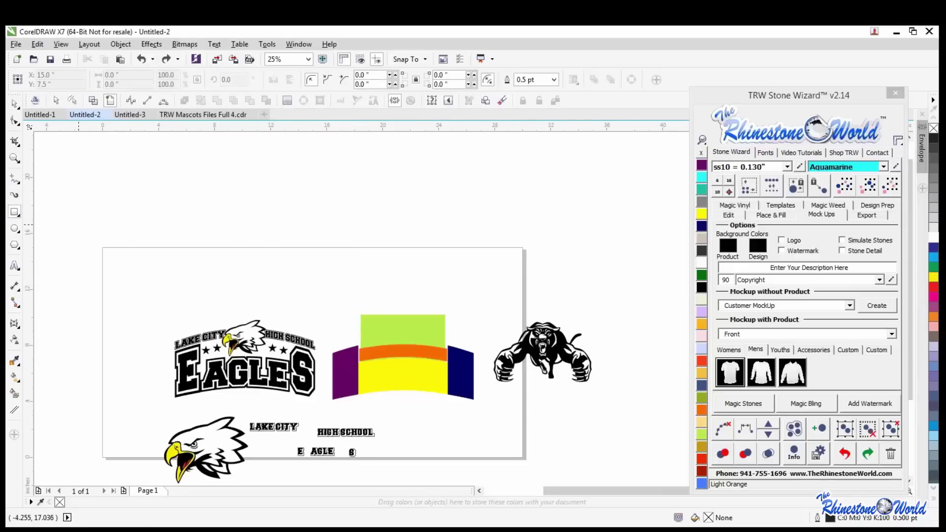
pyautogui.moveTo(229, 234); pyautogui.dragTo(378, 276)
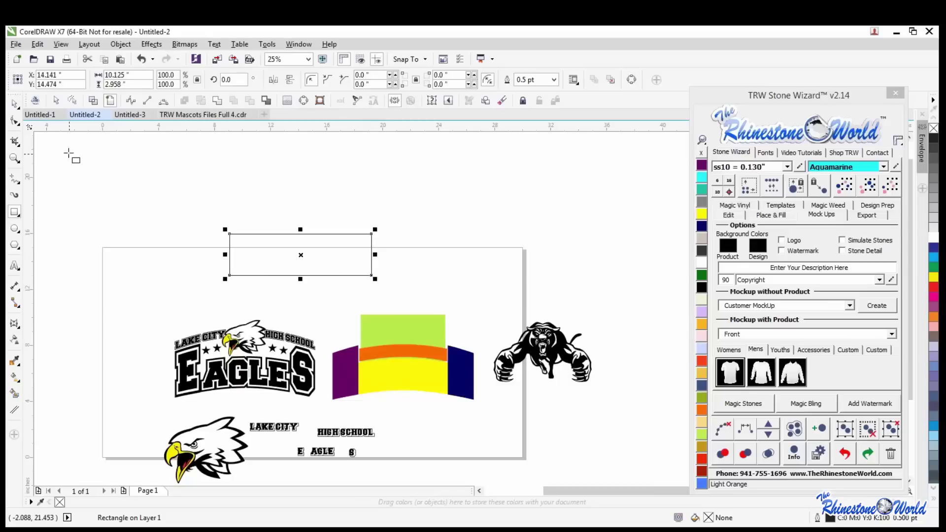
pyautogui.press('space')
pyautogui.scroll(2, 218, 247)
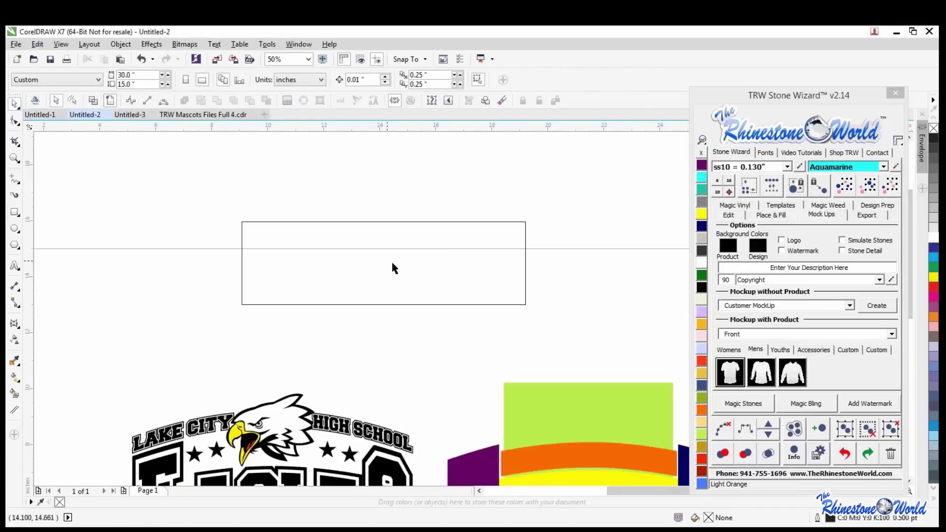
pyautogui.moveTo(395, 265); pyautogui.dragTo(426, 254)
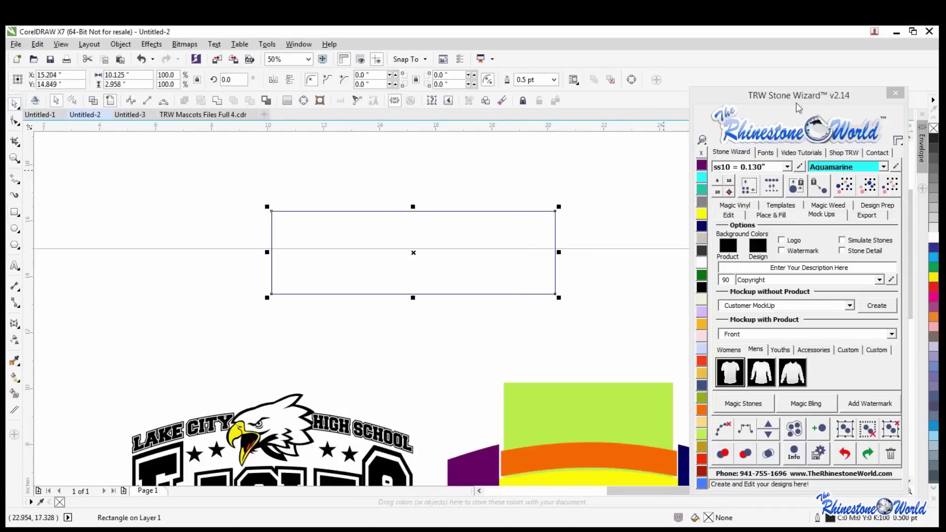
# Show the Envelope settings and move the TRW Stone Wizard window clear of them.
pyautogui.moveTo(802, 98); pyautogui.dragTo(784, 91)
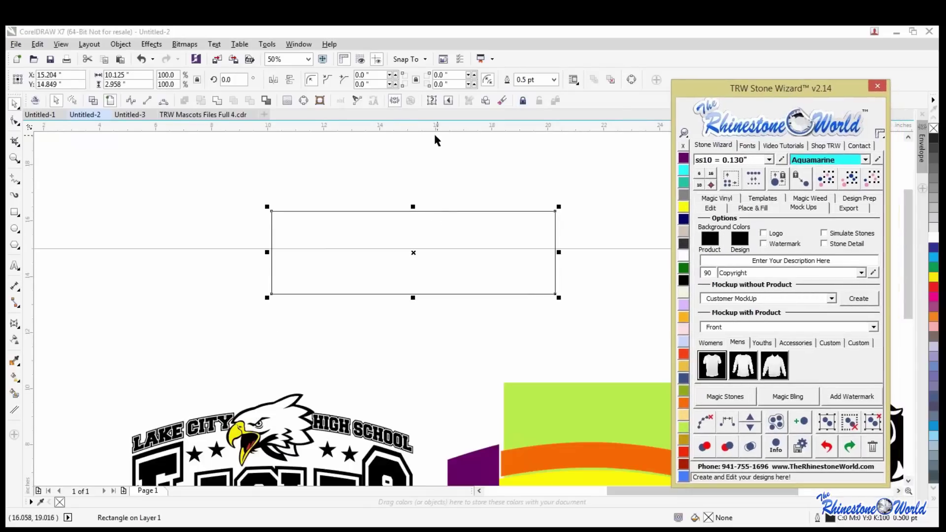
pyautogui.moveTo(743, 96); pyautogui.dragTo(709, 92)
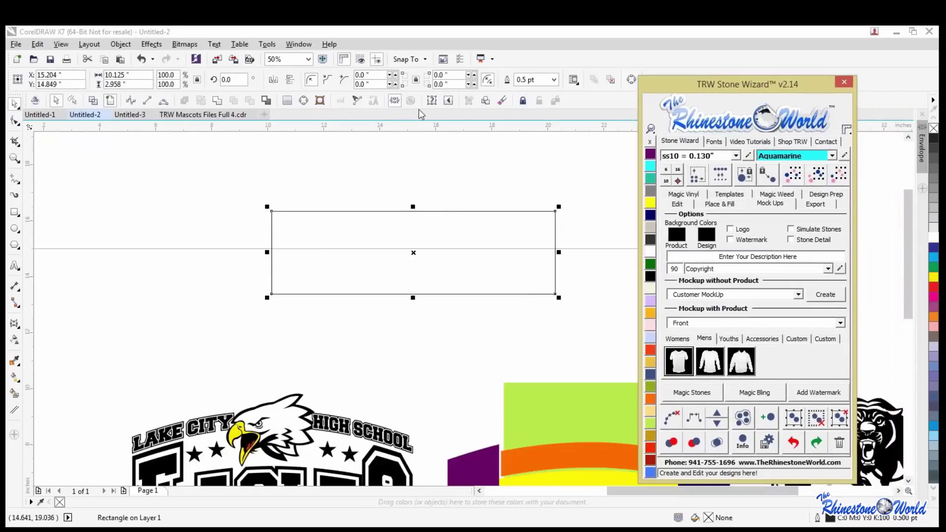
pyautogui.click(921, 156)
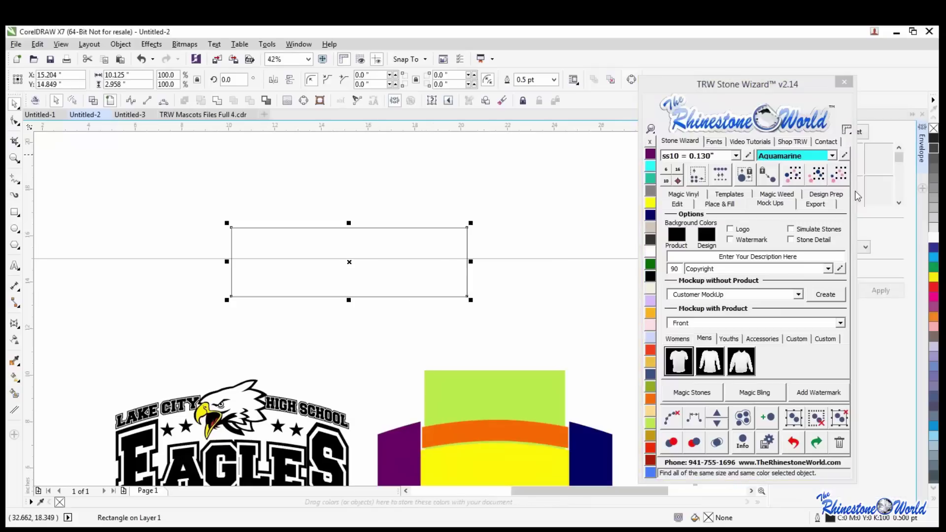
pyautogui.moveTo(784, 87); pyautogui.dragTo(684, 86)
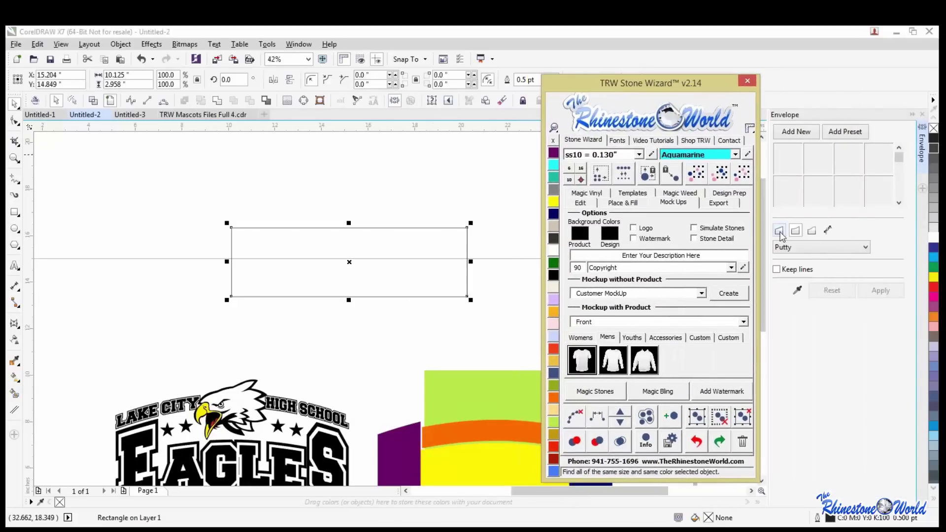
# Add a new envelope in Single Arc mode to the selected rectangle.
pyautogui.click(813, 231)
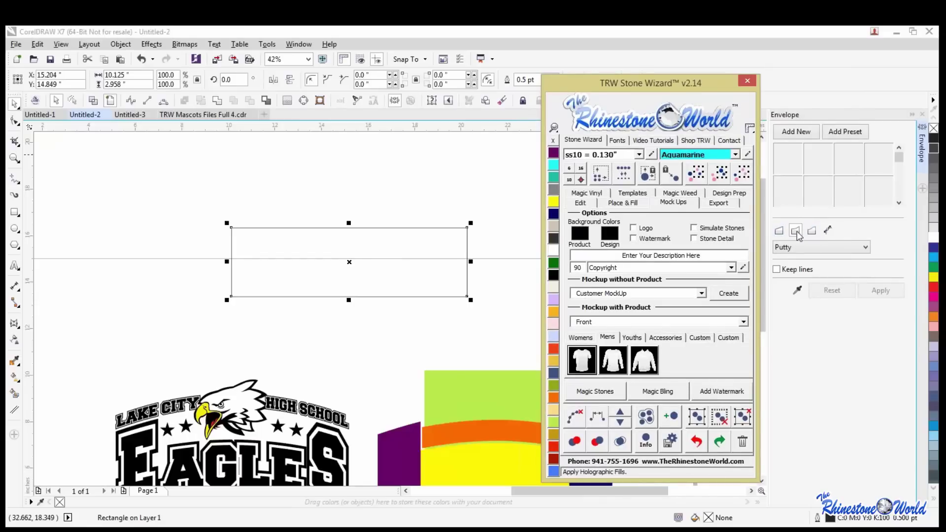
pyautogui.click(797, 232)
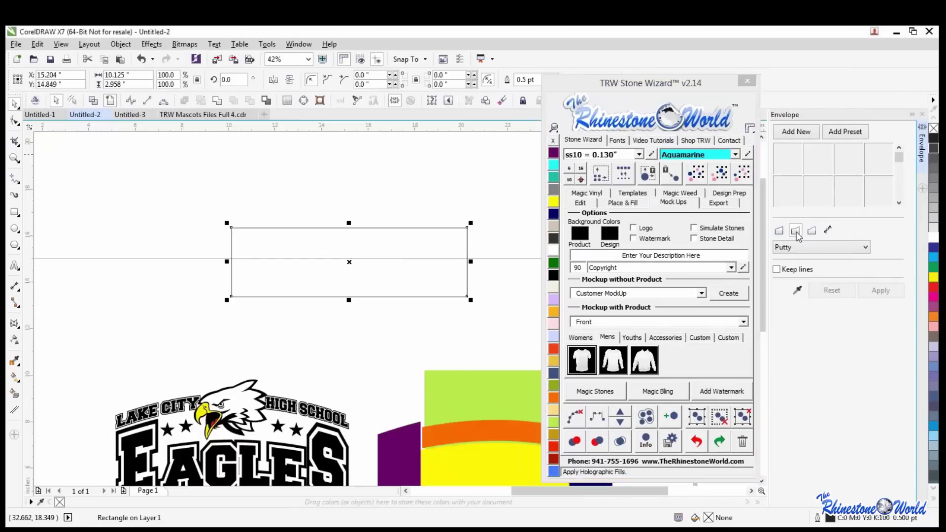
pyautogui.click(794, 134)
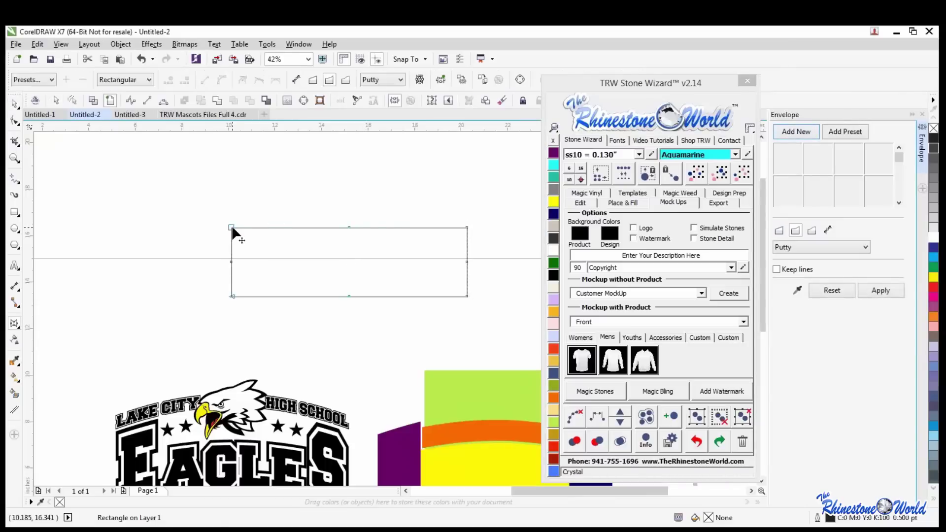
# Reshape the rectangle's envelope by raising its upper-left corner and lowering its upper-right corner, giving a curved slope about 5.2 inches tall.
pyautogui.moveTo(232, 227); pyautogui.dragTo(247, 167)
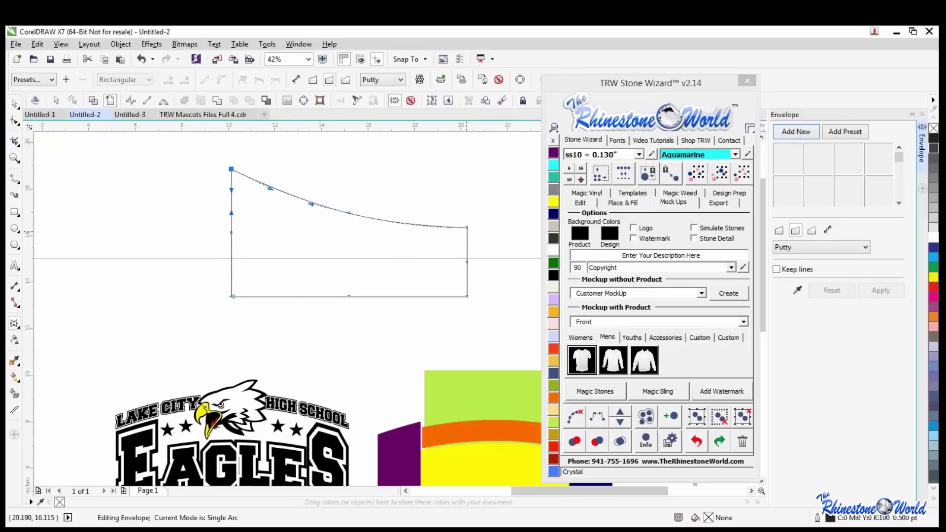
pyautogui.moveTo(468, 228); pyautogui.dragTo(465, 245)
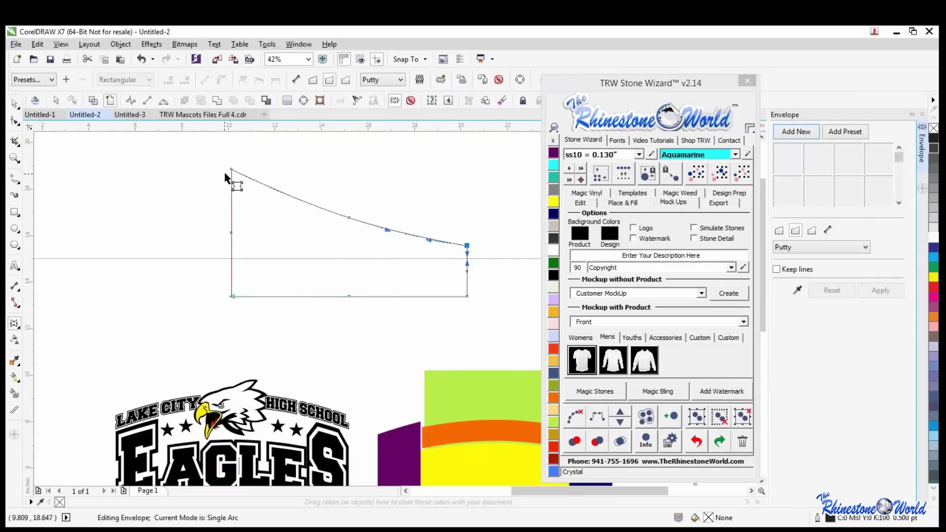
pyautogui.moveTo(231, 169); pyautogui.dragTo(232, 175)
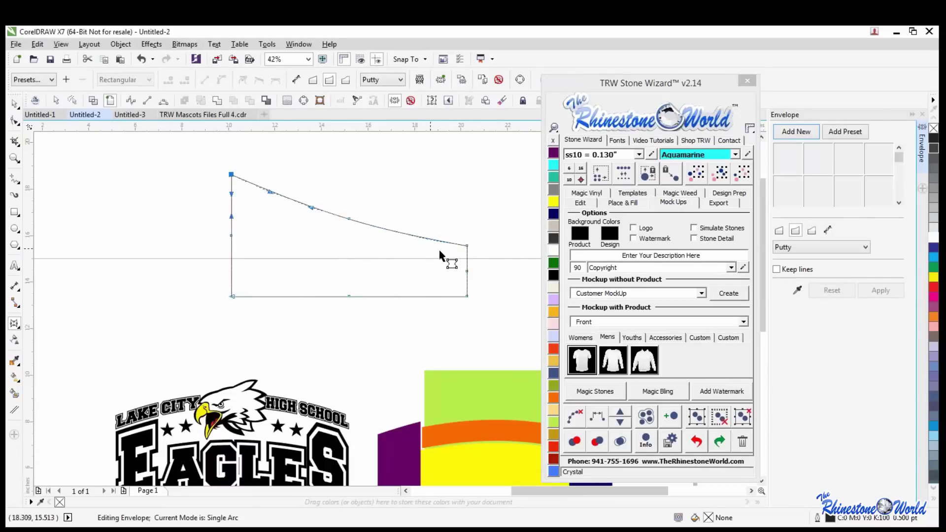
pyautogui.moveTo(467, 245); pyautogui.dragTo(467, 248)
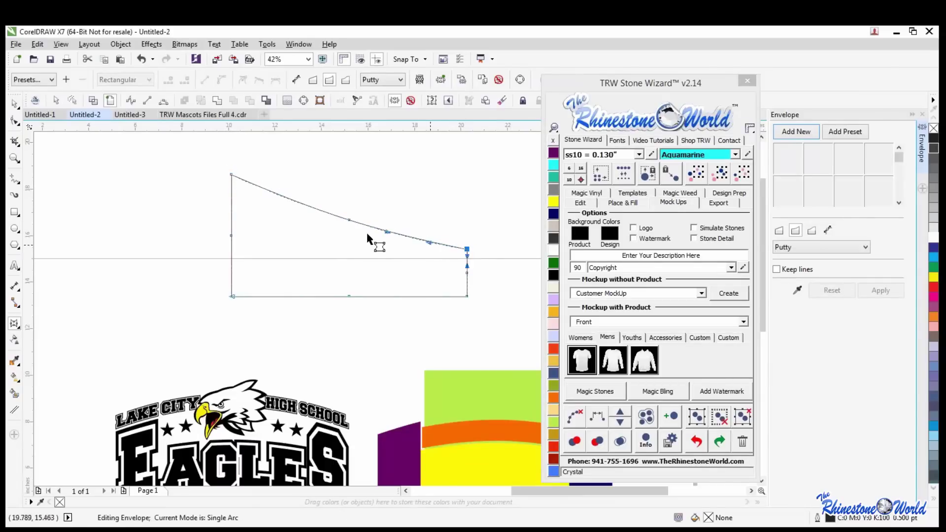
pyautogui.click(14, 103)
# Move the enveloped rectangle to about X 16.6, Y 15.2 inches above the logo artwork and deselect it.
pyautogui.scroll(-2, 223, 220)
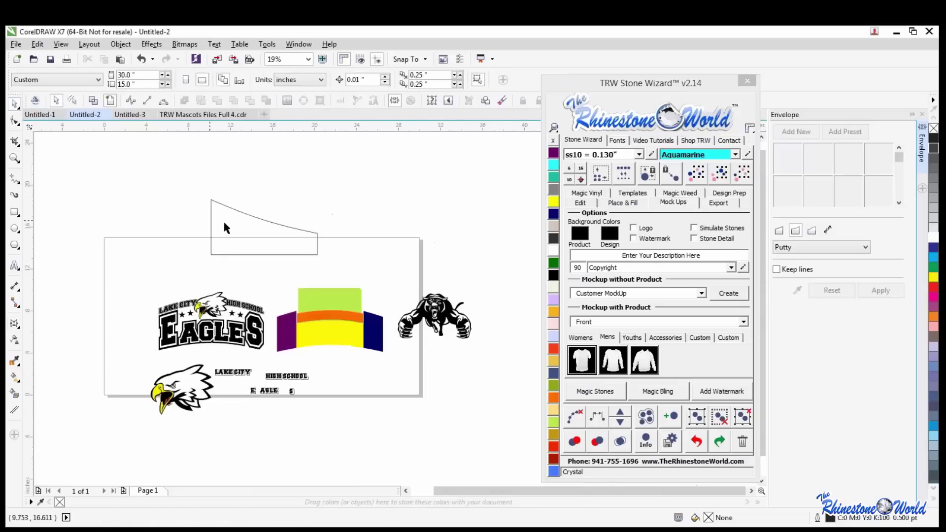
pyautogui.scroll(2, 233, 230)
pyautogui.moveTo(234, 233); pyautogui.dragTo(260, 251)
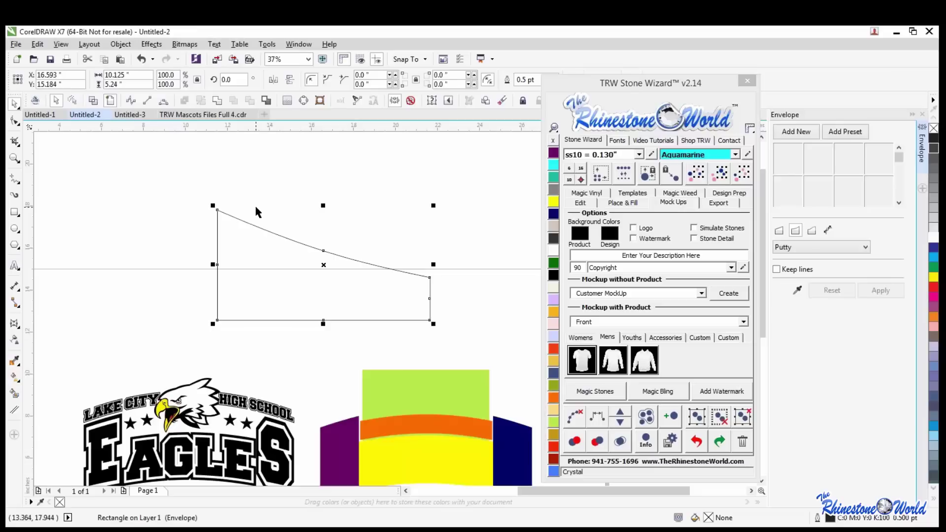
pyautogui.click(274, 194)
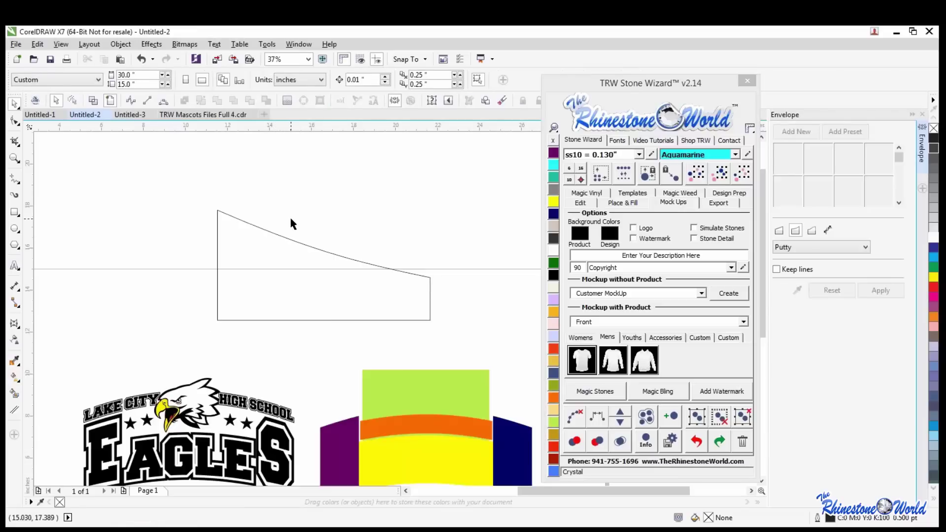
# Use Smart Fill to create an orange filled copy of the curved shape without an outline.
pyautogui.click(295, 265)
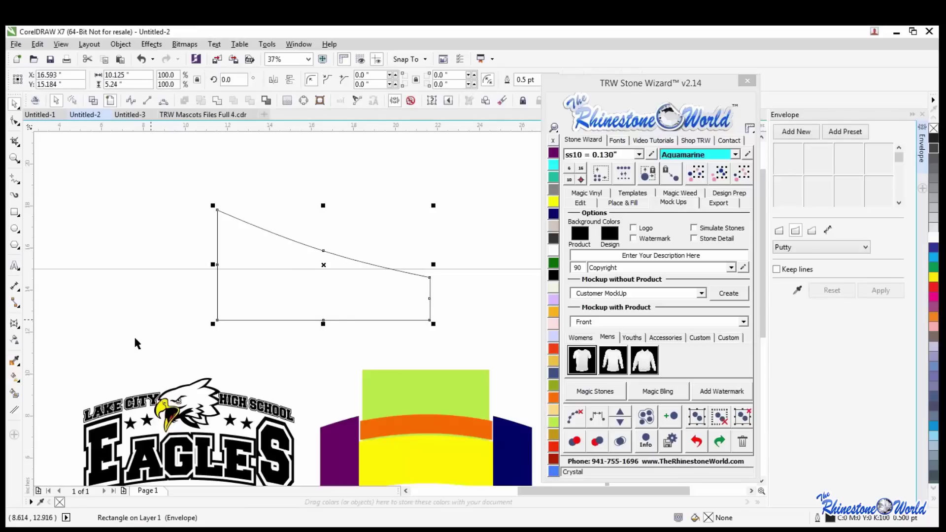
pyautogui.click(17, 395)
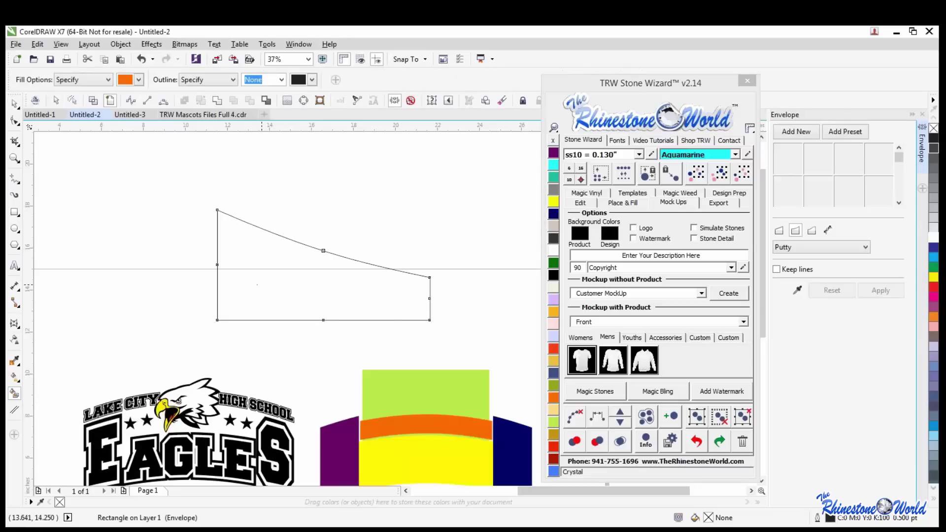
pyautogui.click(257, 285)
pyautogui.press('space')
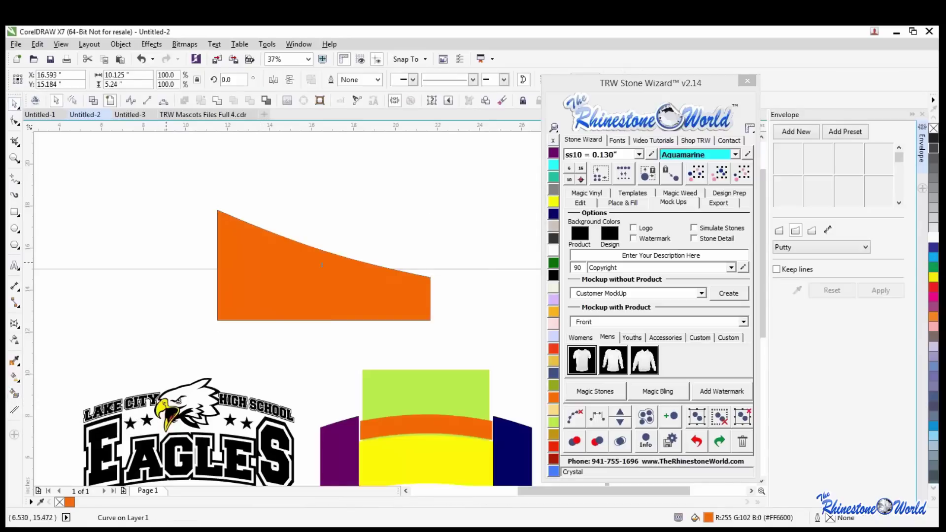
# Move the orange shape off the original enveloped rectangle and delete that rectangle.
pyautogui.moveTo(261, 288); pyautogui.dragTo(359, 236)
pyautogui.click(246, 286)
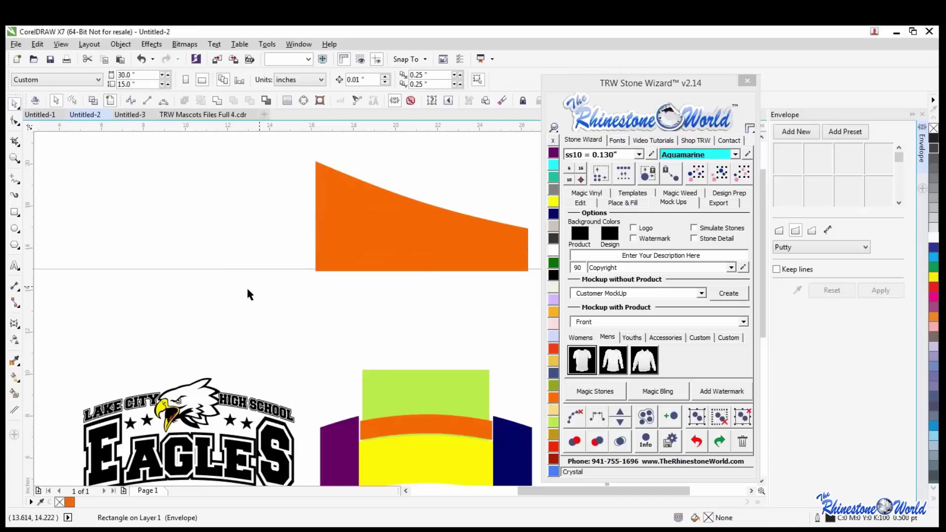
# Place the orange curved shape just above the Eagles logo and template blocks, centred at about X 18.1, Y 13.7 inches.
pyautogui.scroll(-2, 264, 270)
pyautogui.click(302, 264)
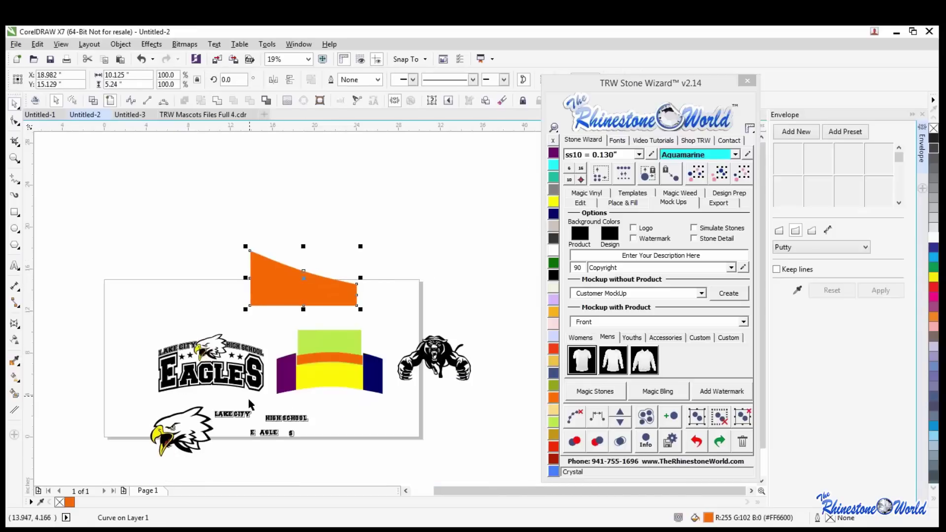
pyautogui.scroll(2, 250, 404)
pyautogui.moveTo(343, 177); pyautogui.dragTo(326, 207)
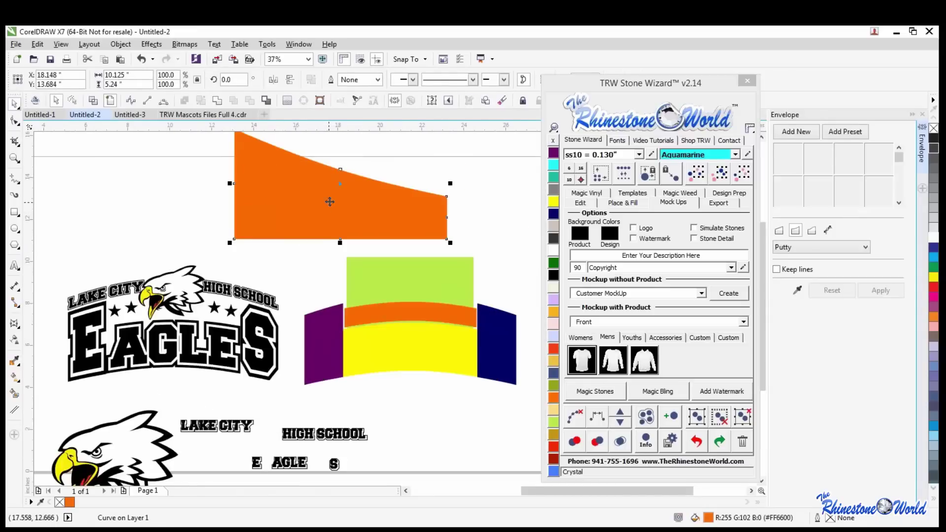
# Fit the small LAKE CITY text into the large orange curved shape with Magic Envelope.
pyautogui.moveTo(245, 427); pyautogui.dragTo(257, 412)
pyautogui.hotkey('ctrl', 'z')
pyautogui.click(292, 225)
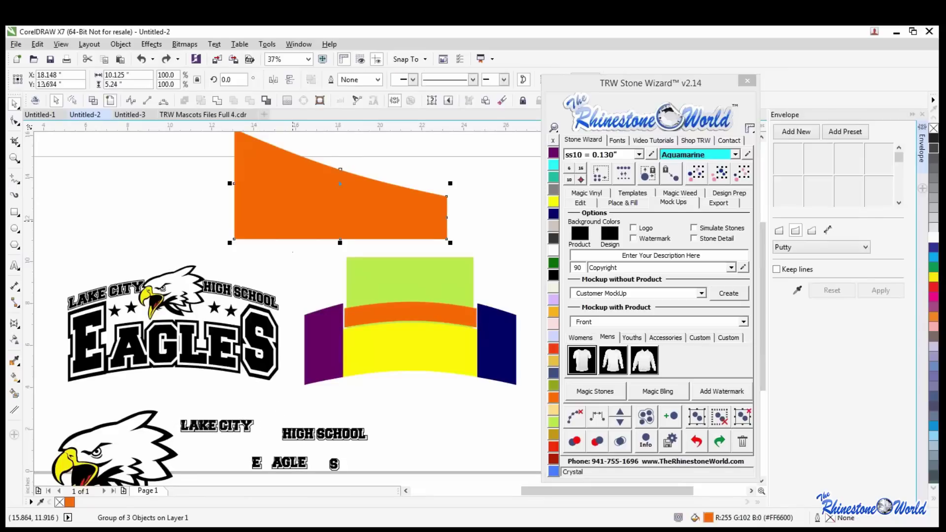
pyautogui.keyDown('shift'); pyautogui.click(241, 428); pyautogui.keyUp('shift')
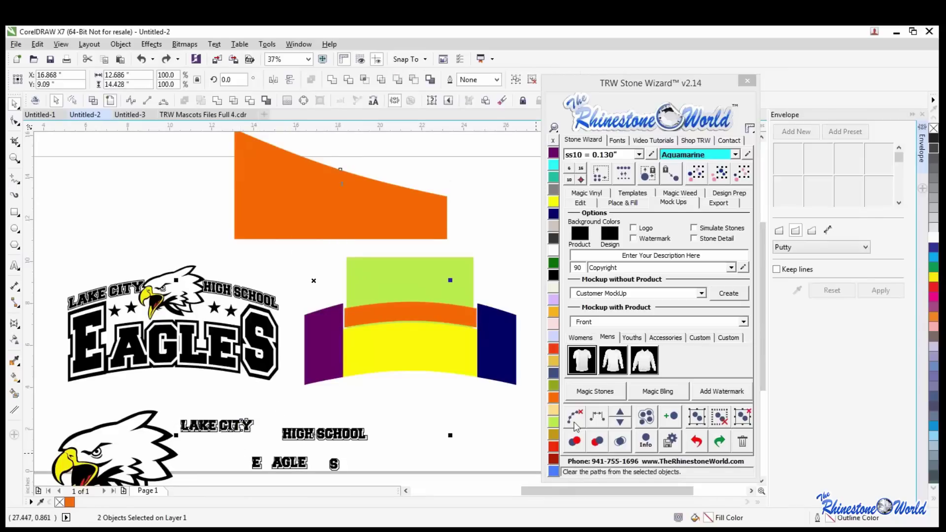
pyautogui.click(582, 204)
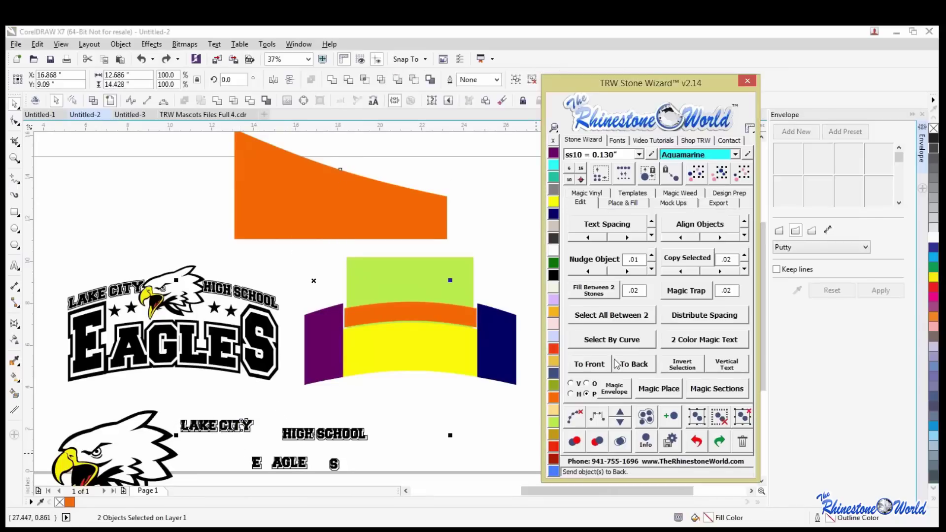
pyautogui.click(615, 389)
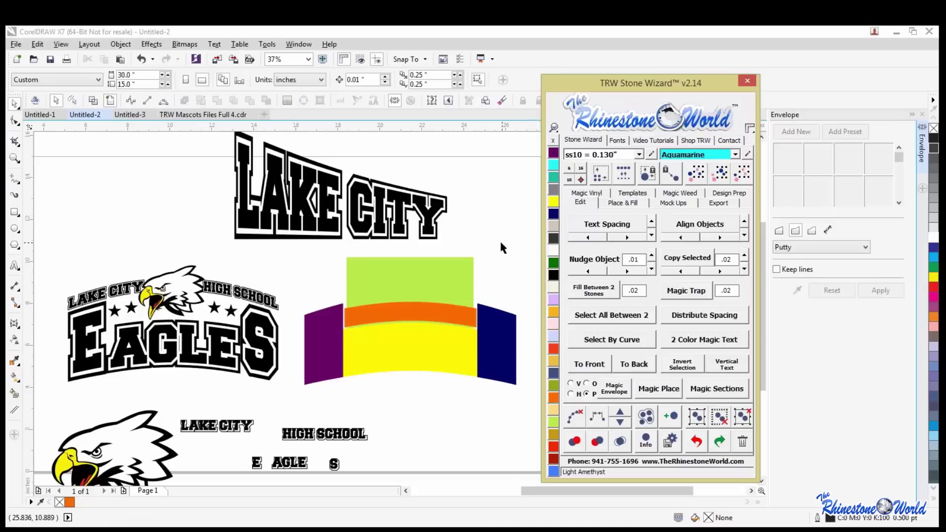
# Undo the Magic Envelope fit of the LAKE CITY text to restore the orange curved shape.
pyautogui.scroll(-2, 475, 272)
pyautogui.scroll(2, 485, 298)
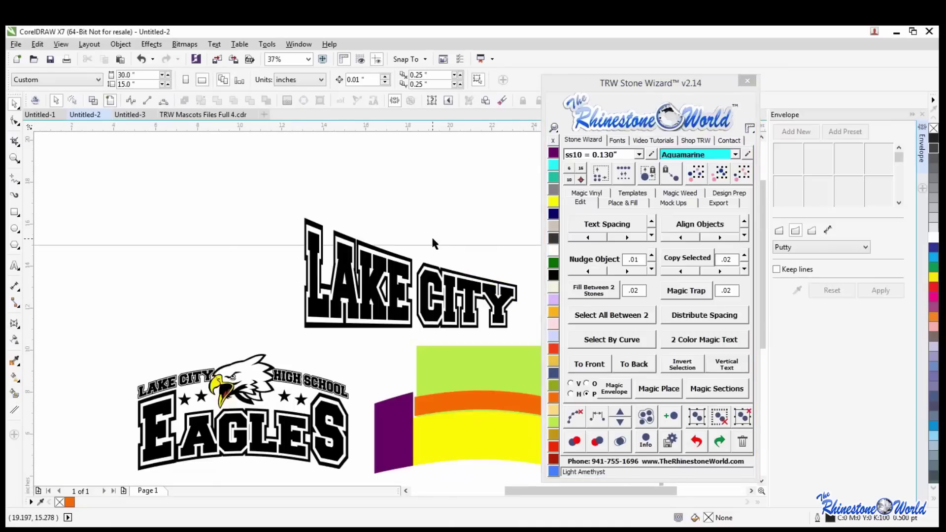
pyautogui.scroll(-2, 381, 254)
pyautogui.scroll(2, 404, 278)
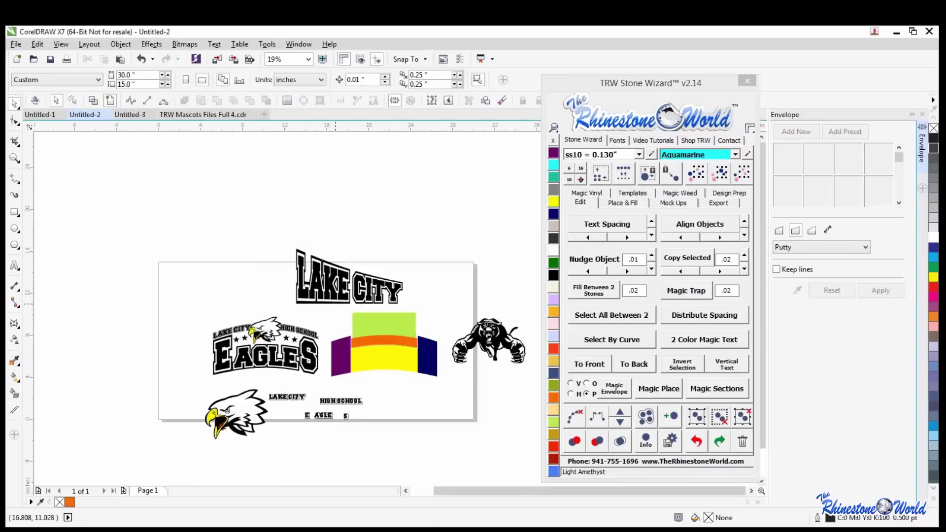
pyautogui.scroll(-1, 336, 291)
pyautogui.scroll(1, 337, 293)
pyautogui.hotkey('ctrl', 'z')
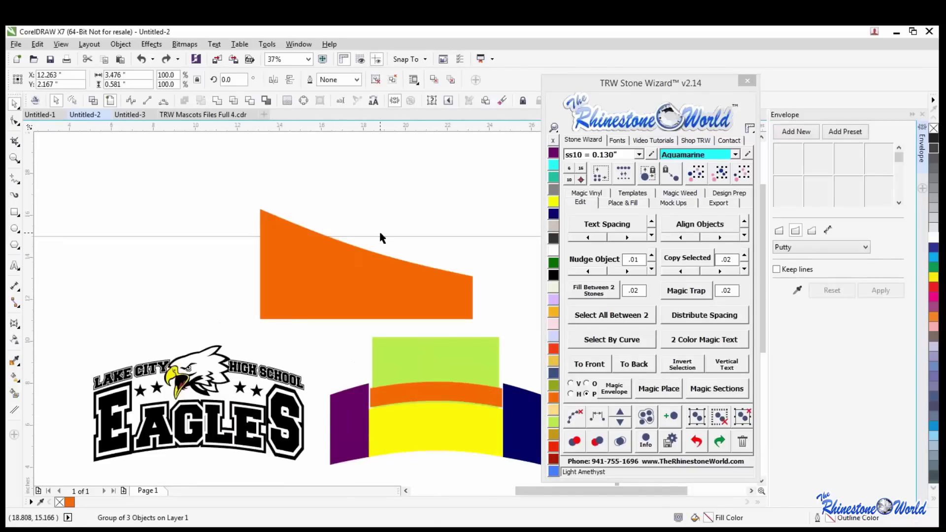
# Place a copy of the orange curved shape at about X 6.1, Y 14.0 inches and Magic Envelope the LAKE CITY text into the original.
pyautogui.scroll(-1, 358, 279)
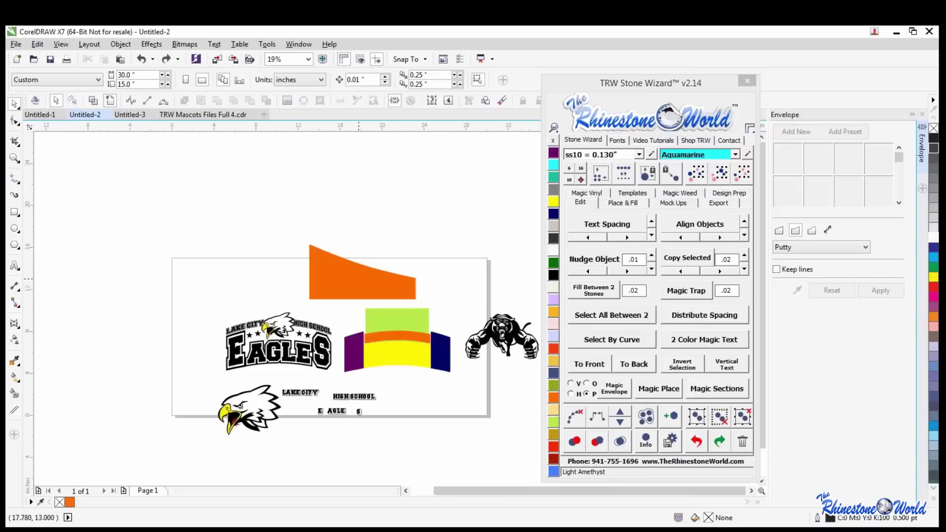
pyautogui.scroll(1, 359, 279)
pyautogui.click(365, 279)
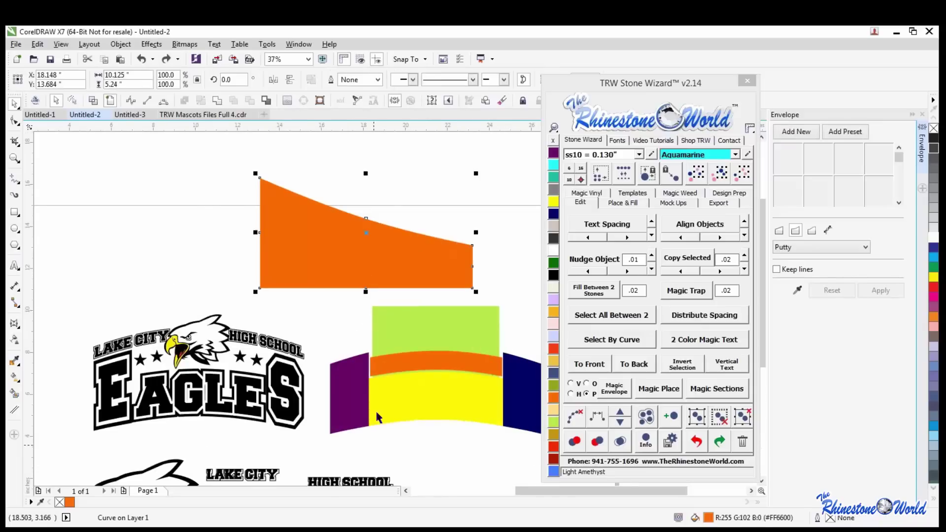
pyautogui.scroll(-1, 365, 278)
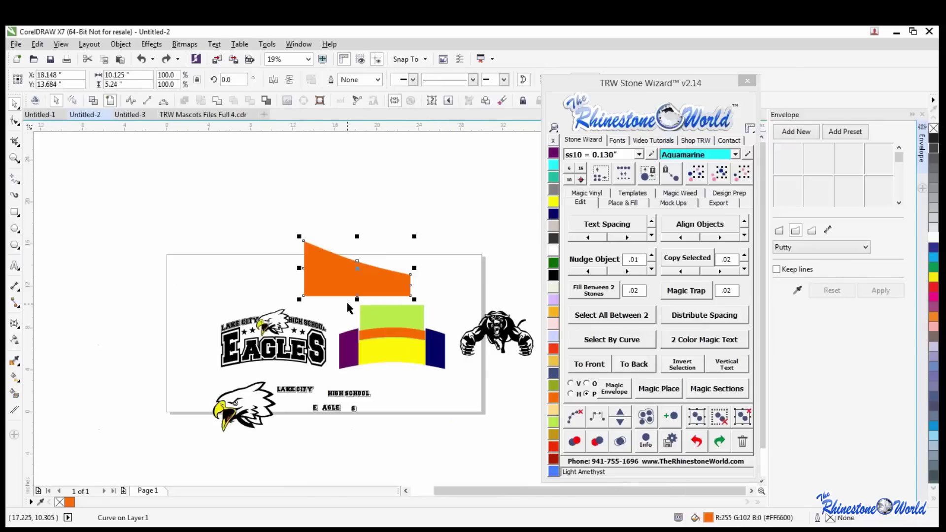
pyautogui.keyDown('shift'); pyautogui.click(300, 392); pyautogui.keyUp('shift')
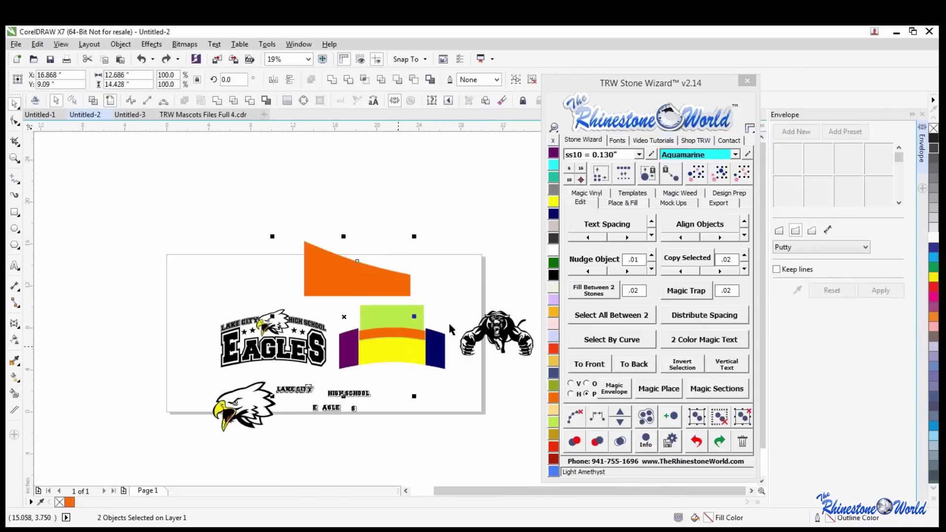
pyautogui.click(614, 394)
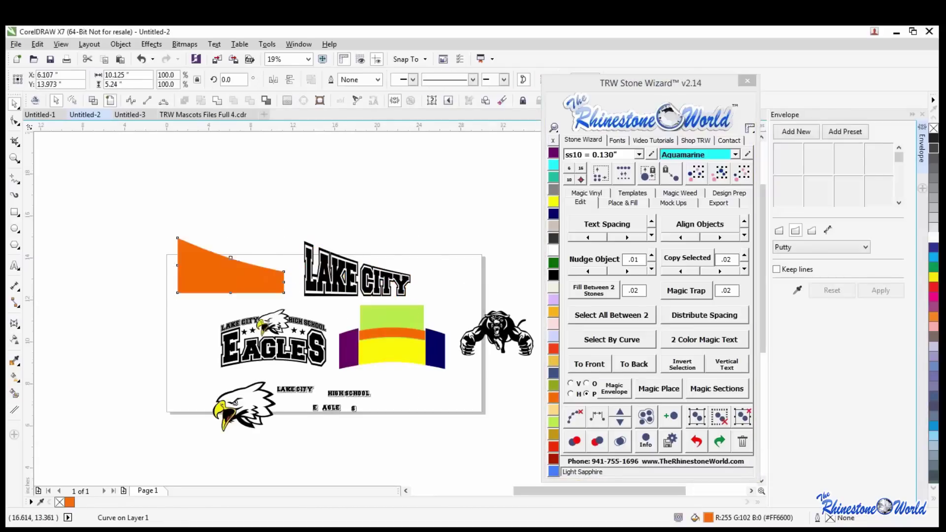
# Move the orange shape copy to about X 4.7, Y 13.9 inches and add an outside Island Fill contour with 0.1 contour spacing.
pyautogui.scroll(2, 343, 271)
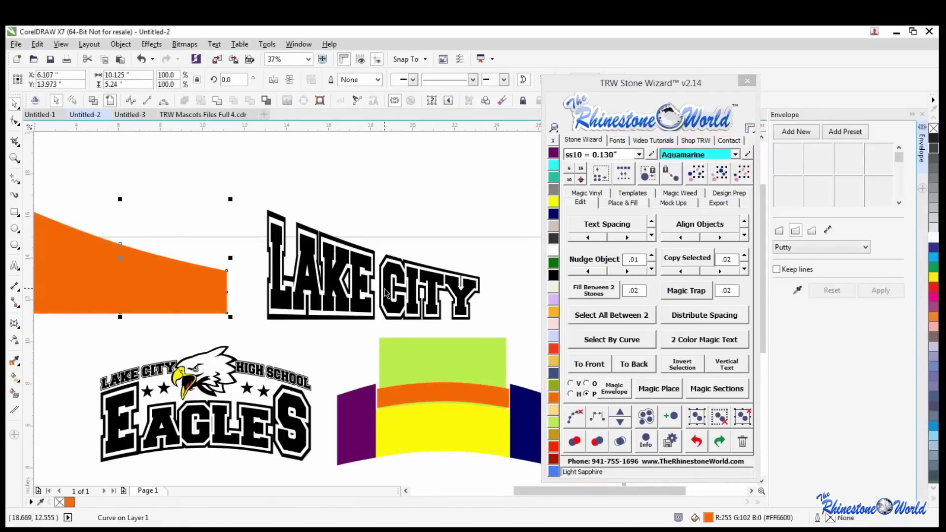
pyautogui.scroll(-2, 385, 293)
pyautogui.scroll(2, 253, 281)
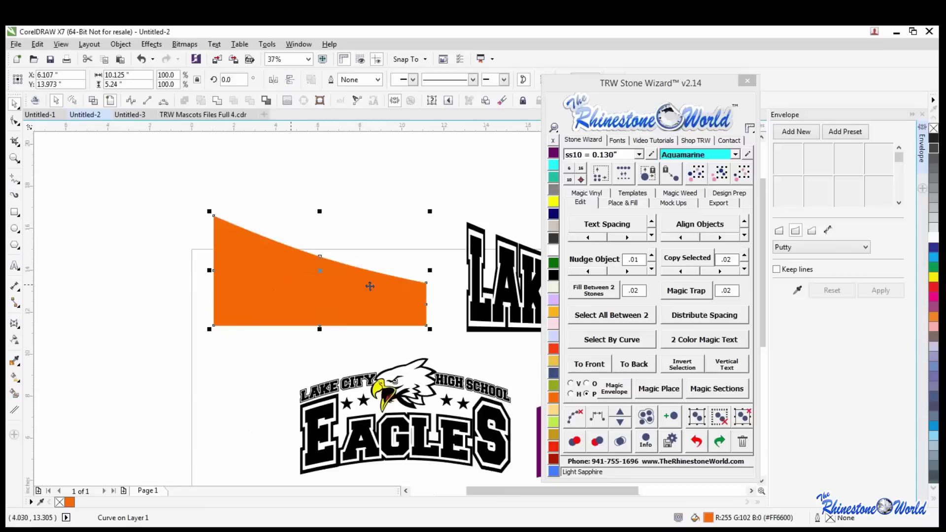
pyautogui.click(640, 206)
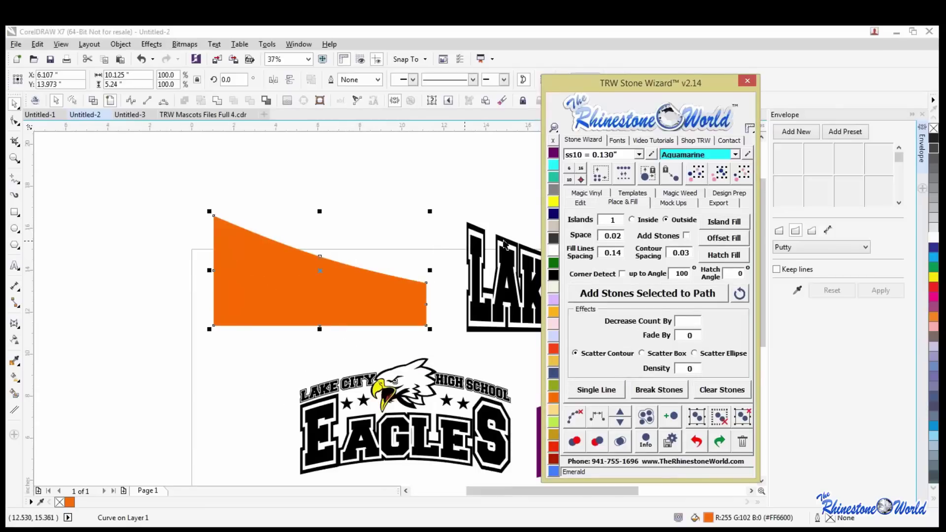
pyautogui.moveTo(336, 303); pyautogui.dragTo(306, 306)
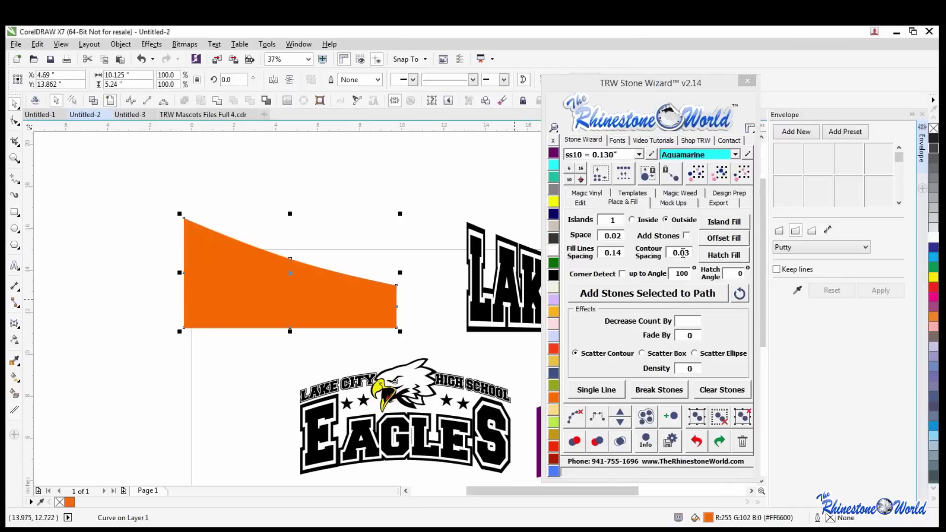
pyautogui.moveTo(680, 253); pyautogui.dragTo(691, 253)
pyautogui.write('1')
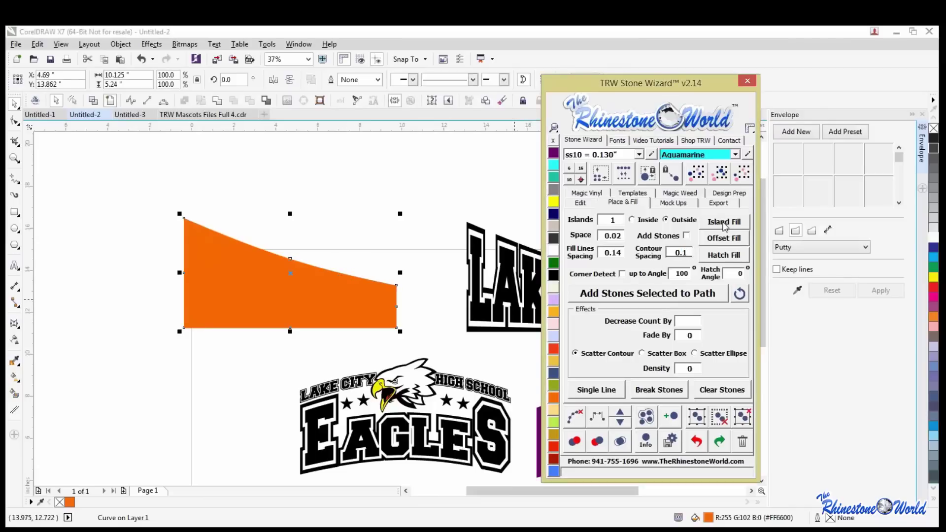
pyautogui.click(723, 224)
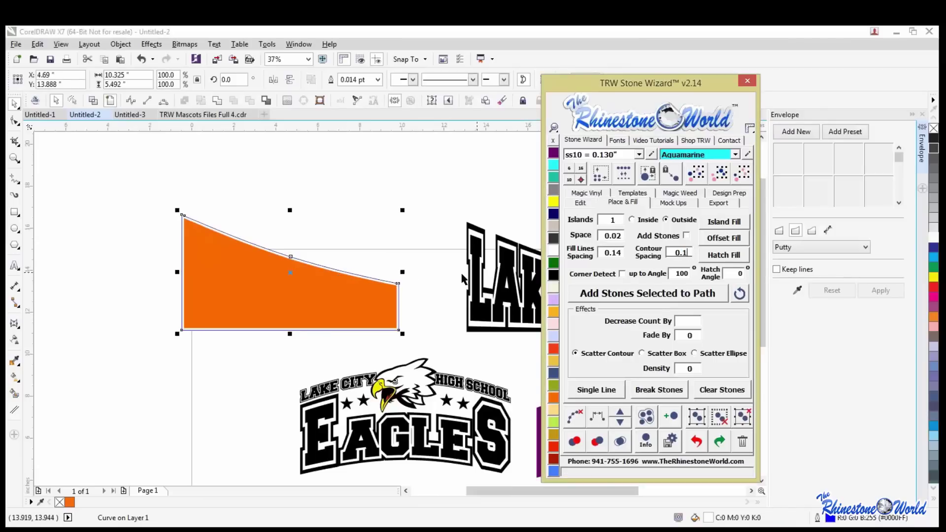
# Add a second outside Island Fill contour with 0.3 contour spacing and Smart Fill the band between both contours with orange.
pyautogui.moveTo(682, 252); pyautogui.dragTo(689, 251)
pyautogui.write('3')
pyautogui.click(723, 224)
pyautogui.click(41, 400)
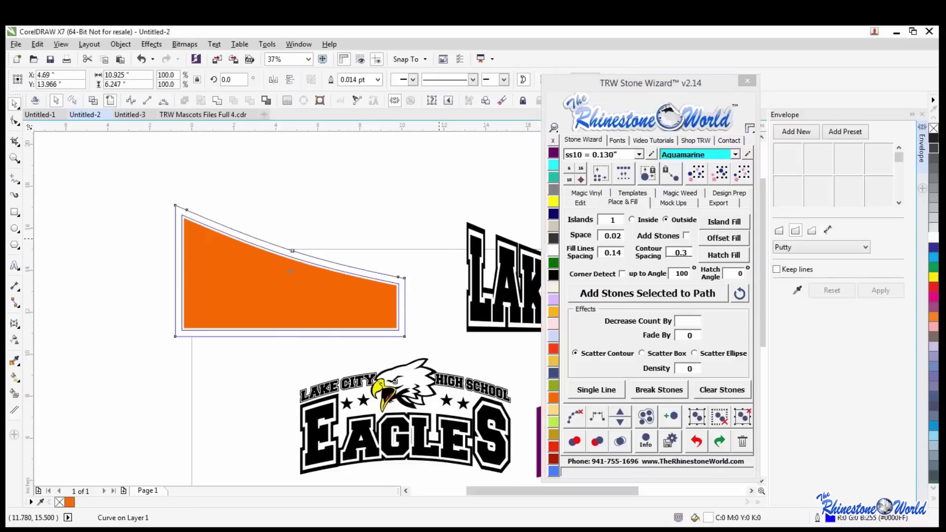
pyautogui.click(14, 393)
pyautogui.click(179, 276)
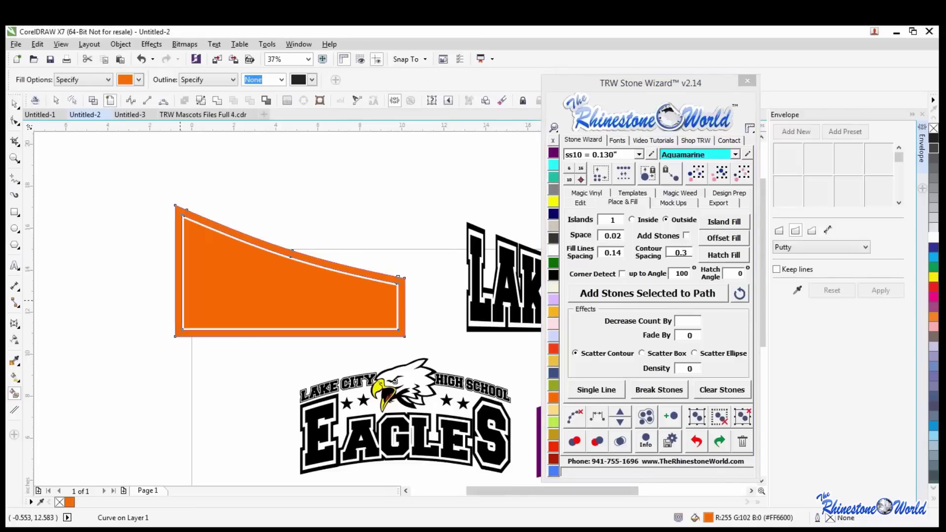
# Move the orange shape and its filled border together to about X 1.5, Y 11.4 inches and delete the two contour outlines.
pyautogui.click(14, 103)
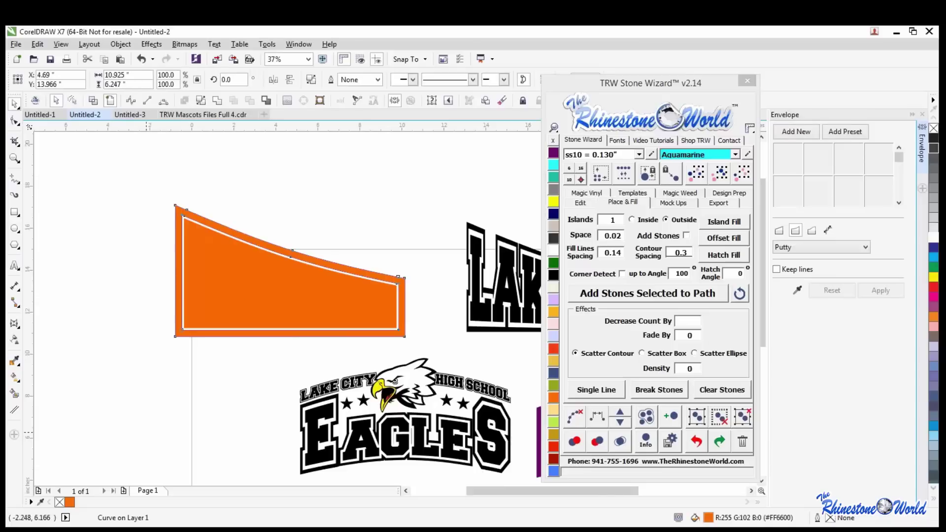
pyautogui.moveTo(231, 292); pyautogui.dragTo(180, 357)
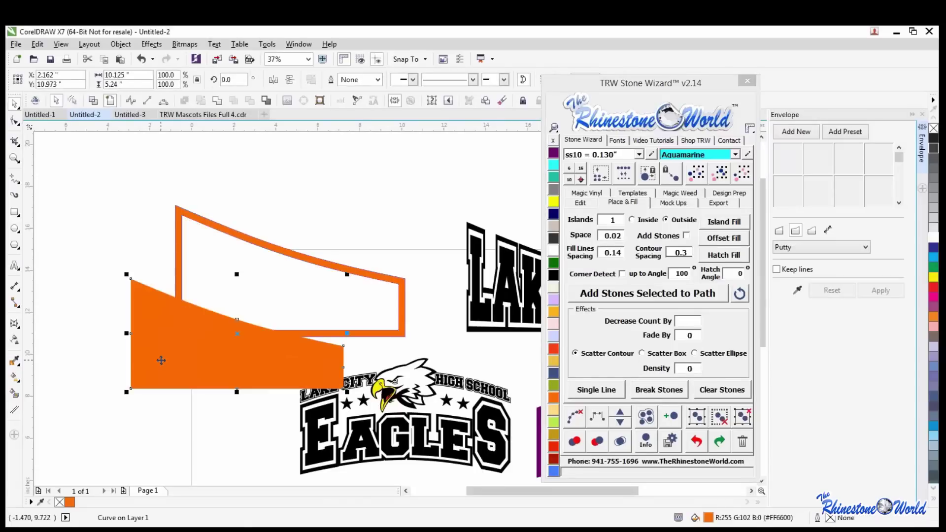
pyautogui.hotkey('ctrl', 'z')
pyautogui.keyDown('shift'); pyautogui.click(180, 320); pyautogui.keyUp('shift')
pyautogui.moveTo(180, 321); pyautogui.dragTo(114, 371)
pyautogui.hotkey('ctrl', 'z')
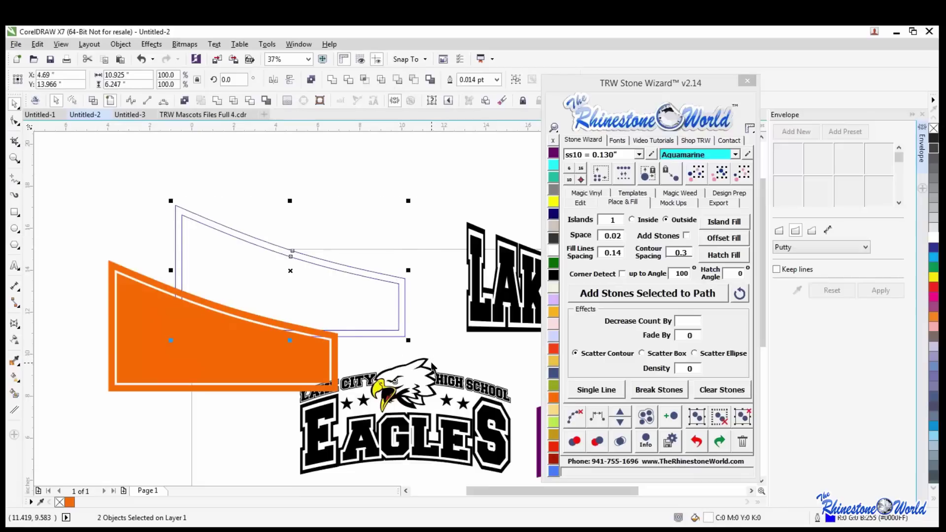
pyautogui.hotkey('ctrl', 'z')
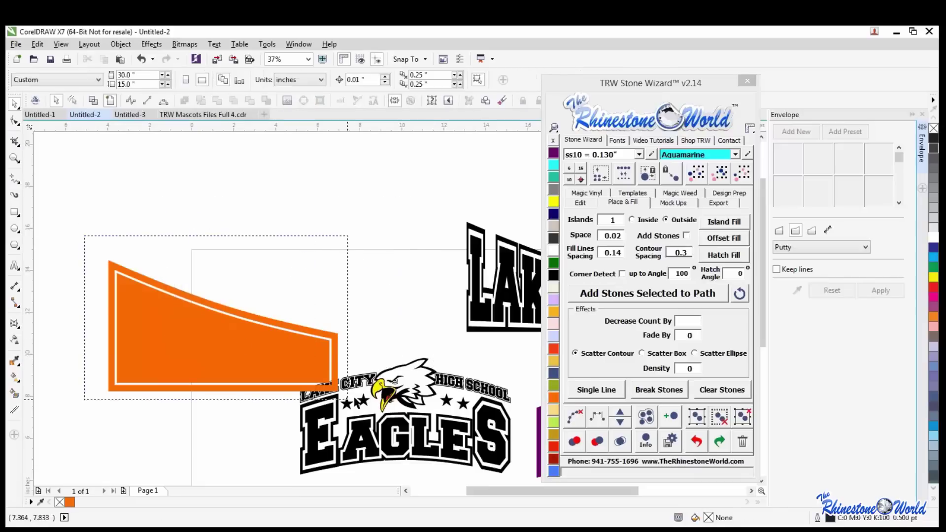
# Move the bordered shape to about X 5.5, Y 14.9 inches and recolour its border Jet Black.
pyautogui.moveTo(357, 402); pyautogui.dragTo(420, 314)
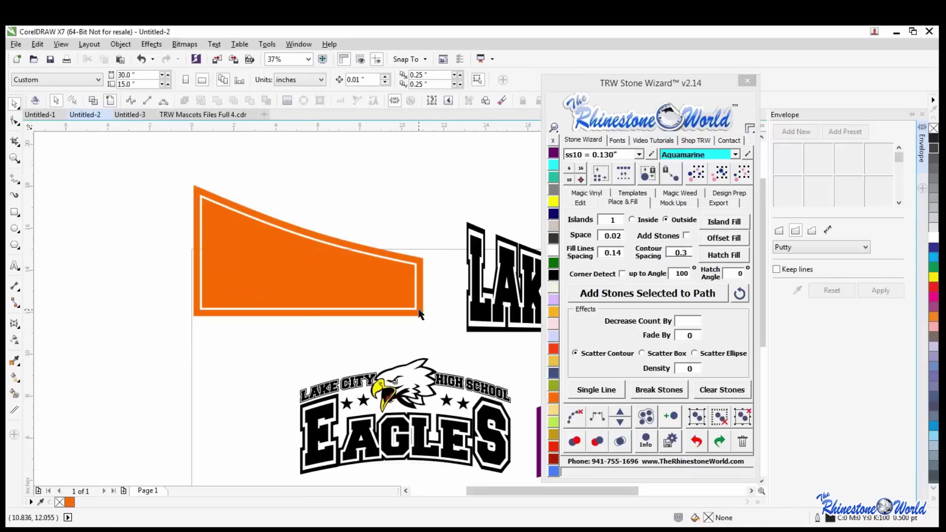
pyautogui.click(554, 274)
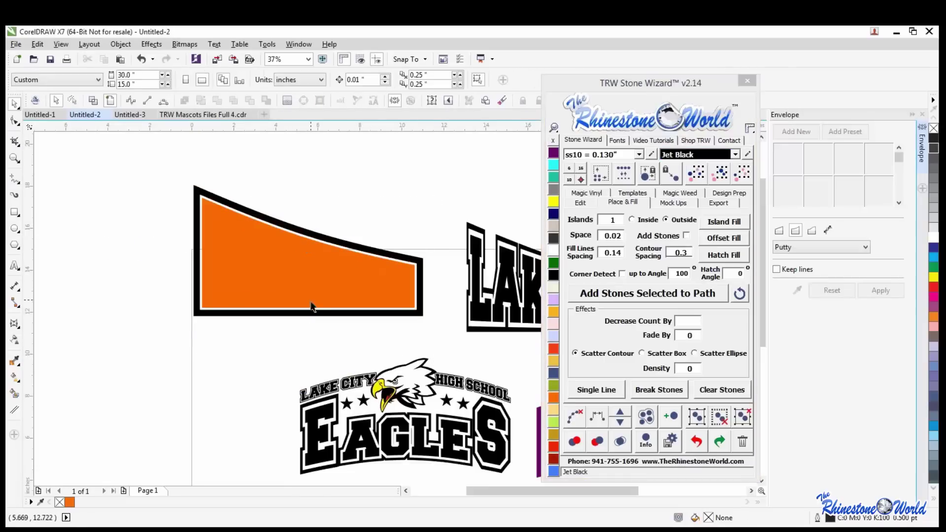
# Fit the LAKE CITY text into the orange shape inside the black border with Magic Envelope.
pyautogui.scroll(-2, 311, 306)
pyautogui.click(344, 308)
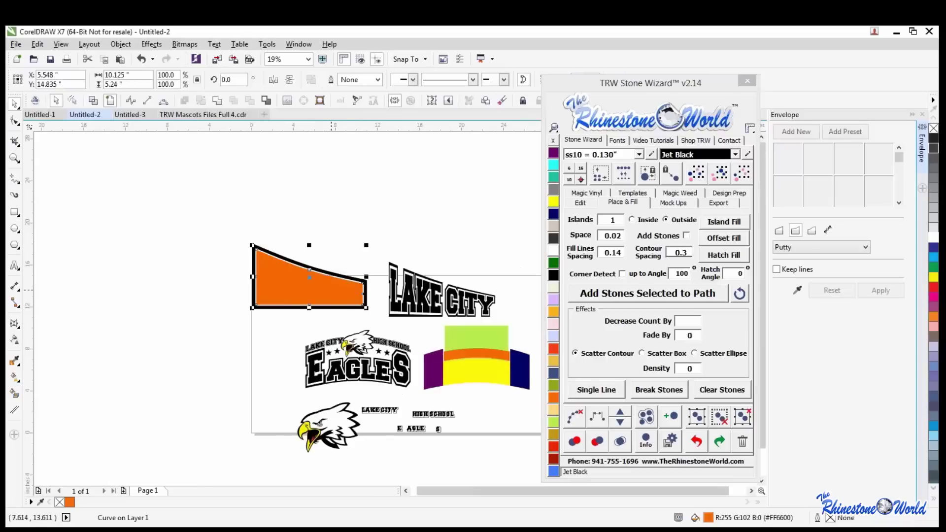
pyautogui.keyDown('shift'); pyautogui.click(379, 412); pyautogui.keyUp('shift')
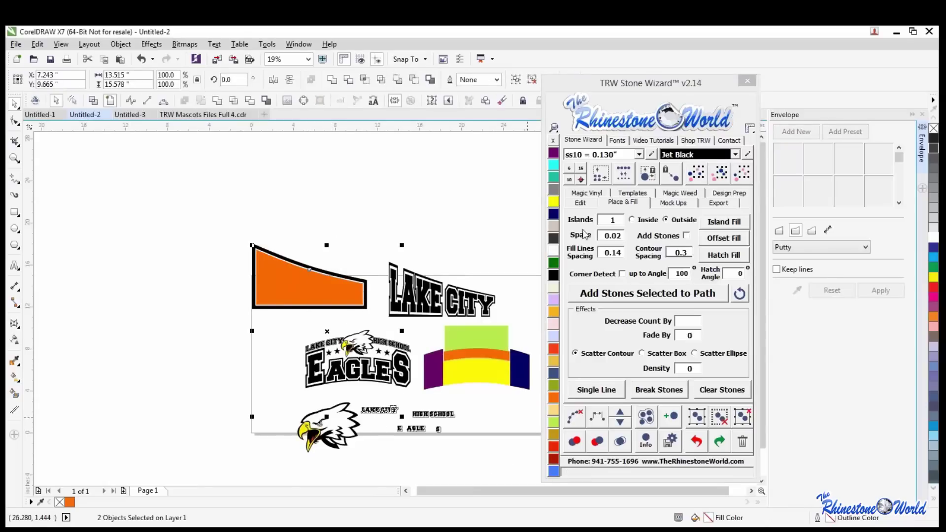
pyautogui.click(581, 202)
pyautogui.click(614, 389)
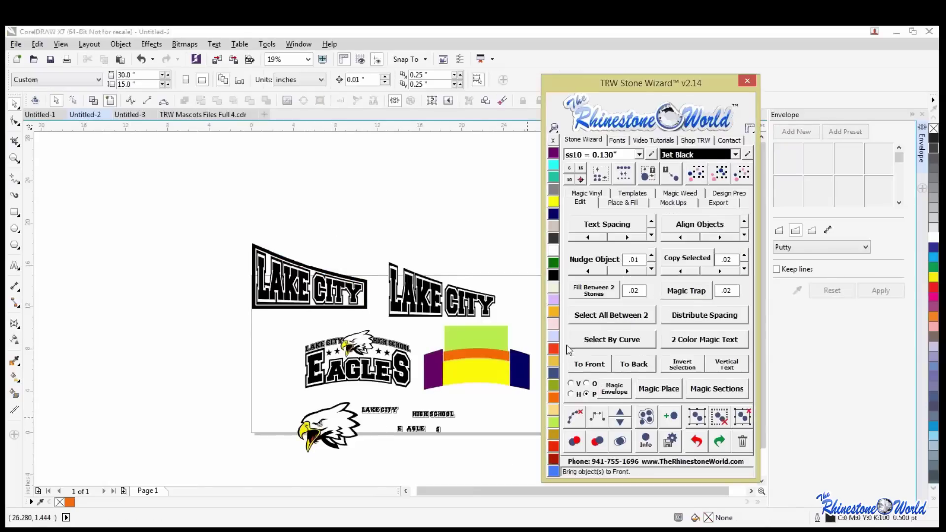
pyautogui.scroll(2, 294, 283)
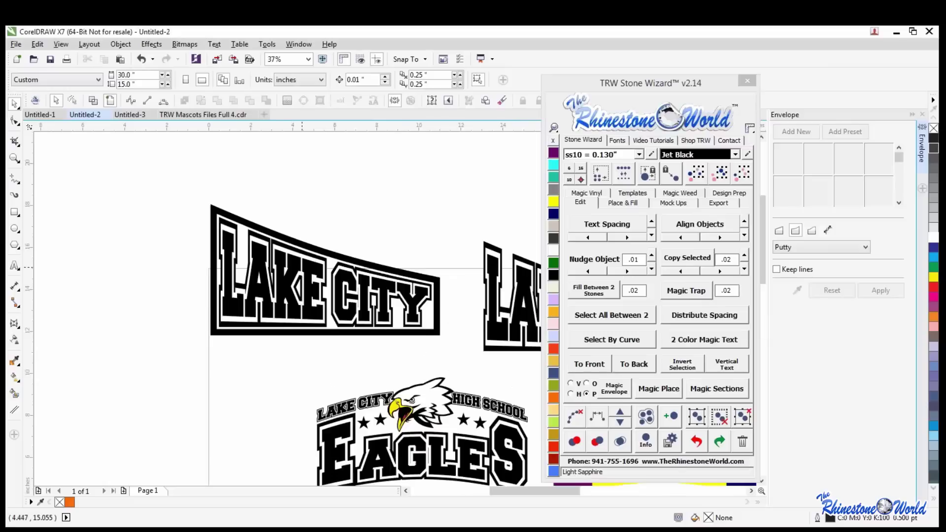
pyautogui.scroll(2, 298, 283)
pyautogui.scroll(-2, 210, 272)
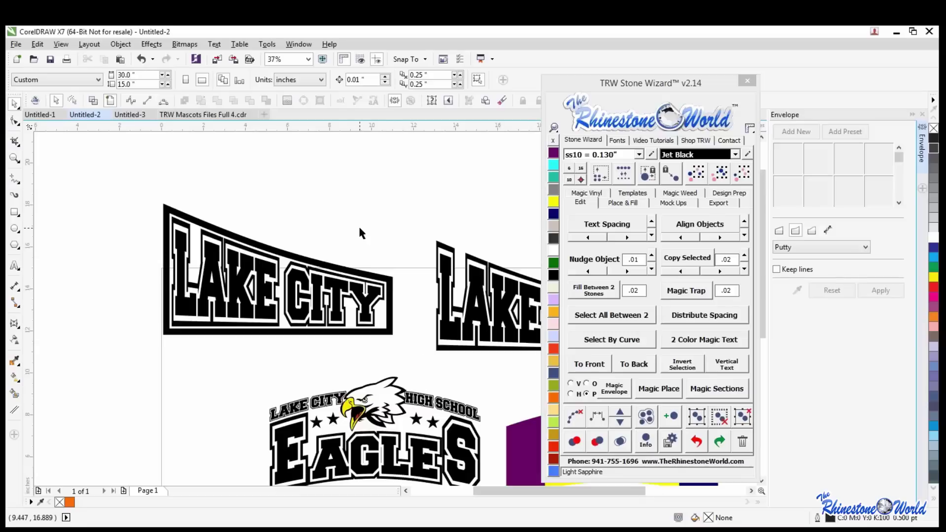
pyautogui.scroll(-2, 333, 274)
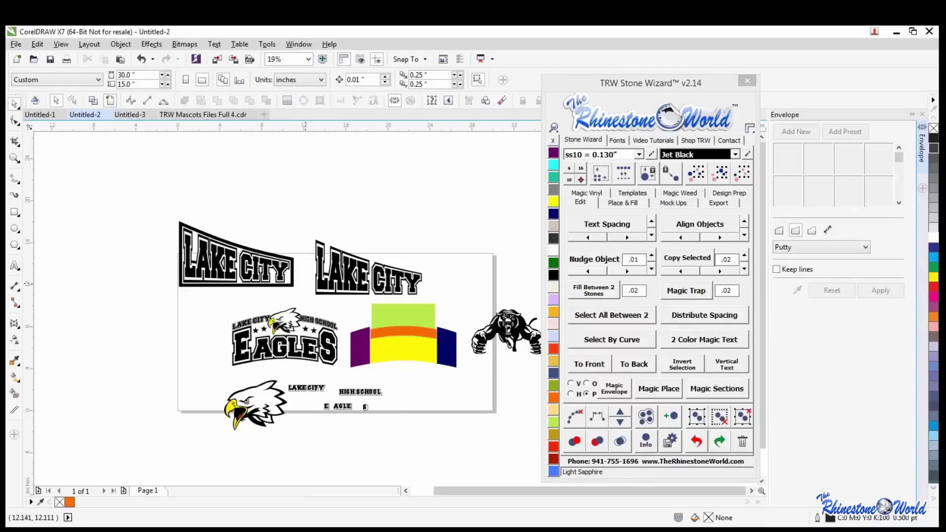
# Undo the bordered LAKE CITY envelope, the Jet Black border colour and the last move of the bordered shape.
pyautogui.hotkey('ctrl', 'z')
pyautogui.hotkey('ctrl', 'z')
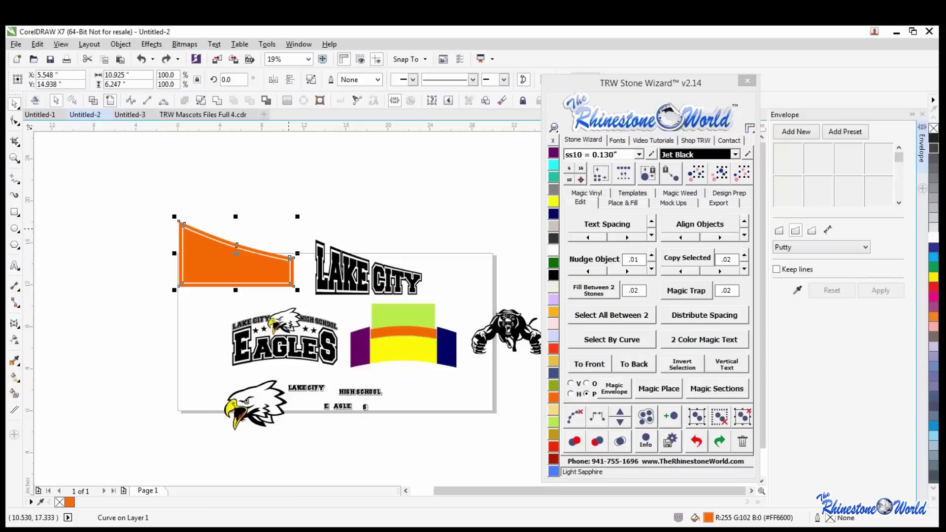
pyautogui.hotkey('ctrl', 'z')
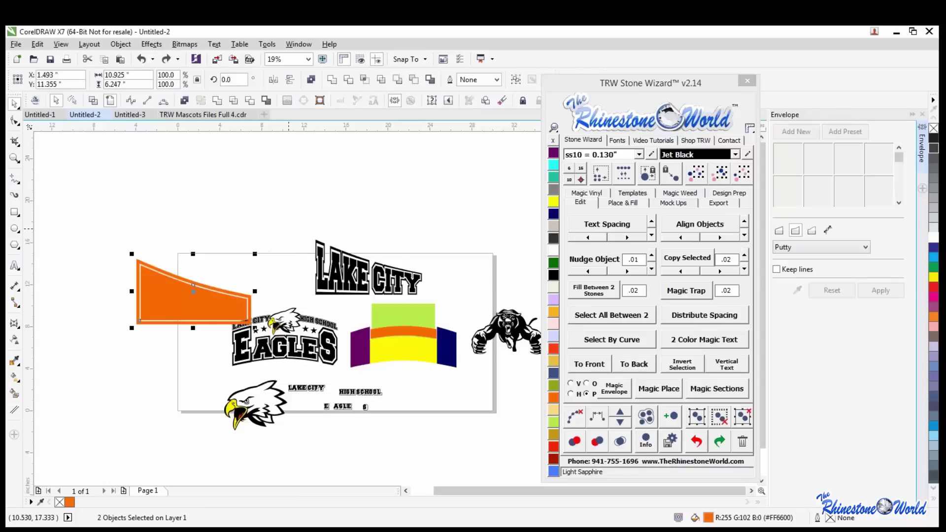
# Remove the border around the orange curved shape and place the plain shape at about X 6.4, Y 16.1 inches.
pyautogui.moveTo(217, 296); pyautogui.dragTo(285, 250)
pyautogui.hotkey('ctrl', 'z')
pyautogui.hotkey('ctrl', 'z')
pyautogui.hotkey('ctrl', 'z')
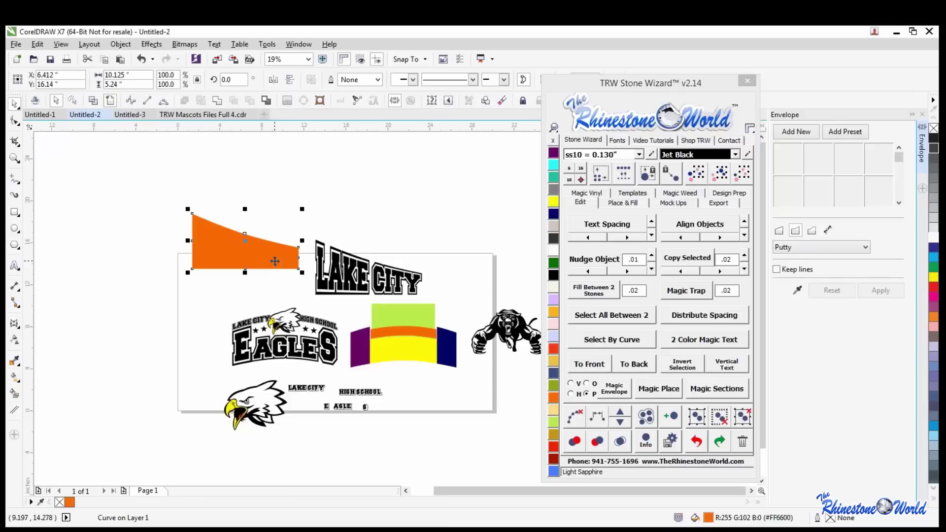
# Move the plain orange curved shape to about X 5.4, Y 13.7 inches and choose the Single Arc envelope mode.
pyautogui.moveTo(275, 261); pyautogui.dragTo(268, 270)
pyautogui.scroll(2, 269, 270)
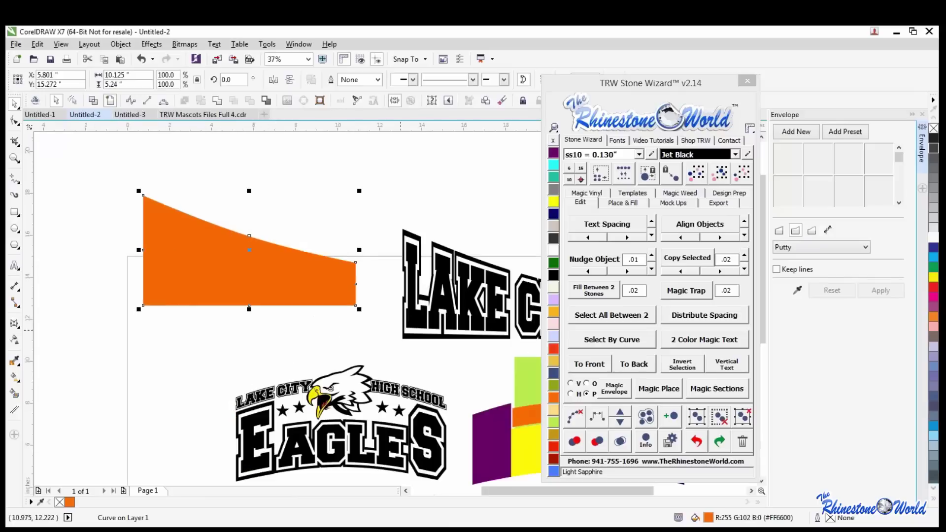
pyautogui.scroll(-2, 268, 270)
pyautogui.scroll(2, 520, 414)
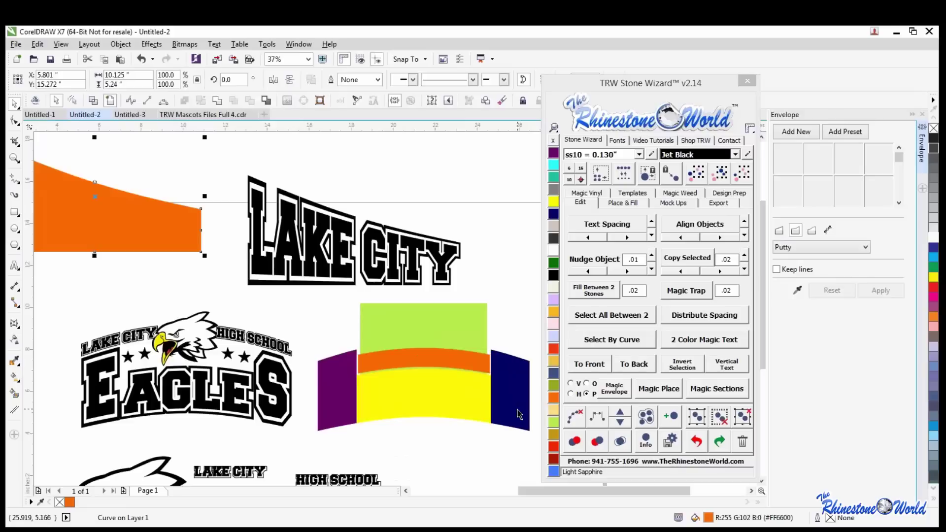
pyautogui.click(400, 194)
pyautogui.scroll(-2, 416, 249)
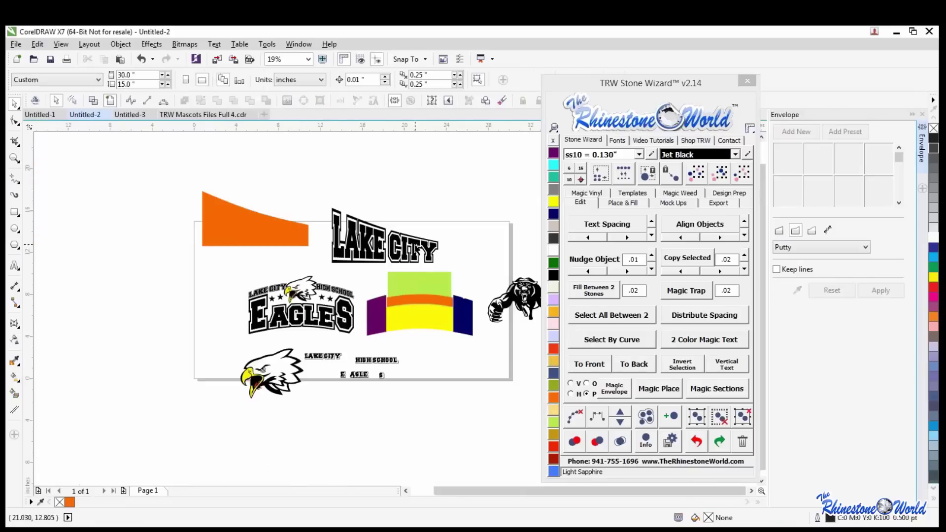
pyautogui.scroll(2, 242, 221)
pyautogui.click(328, 245)
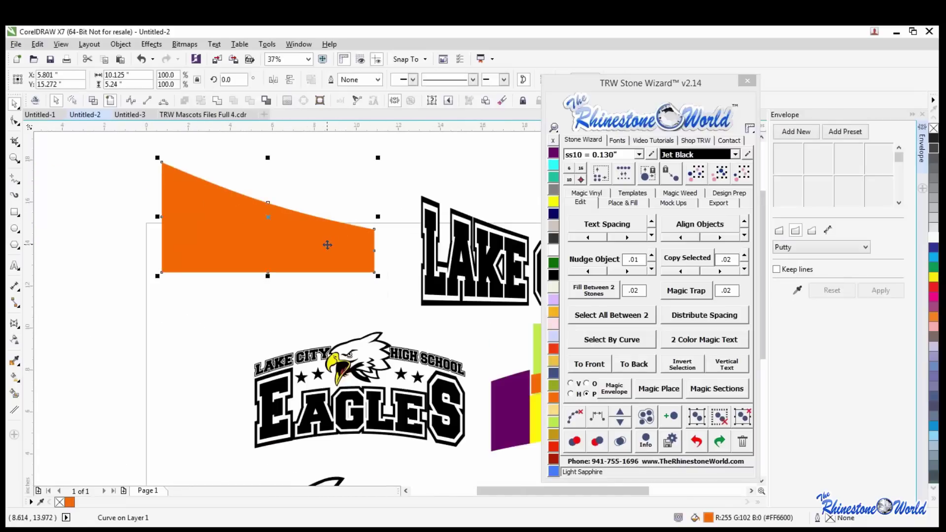
pyautogui.click(793, 230)
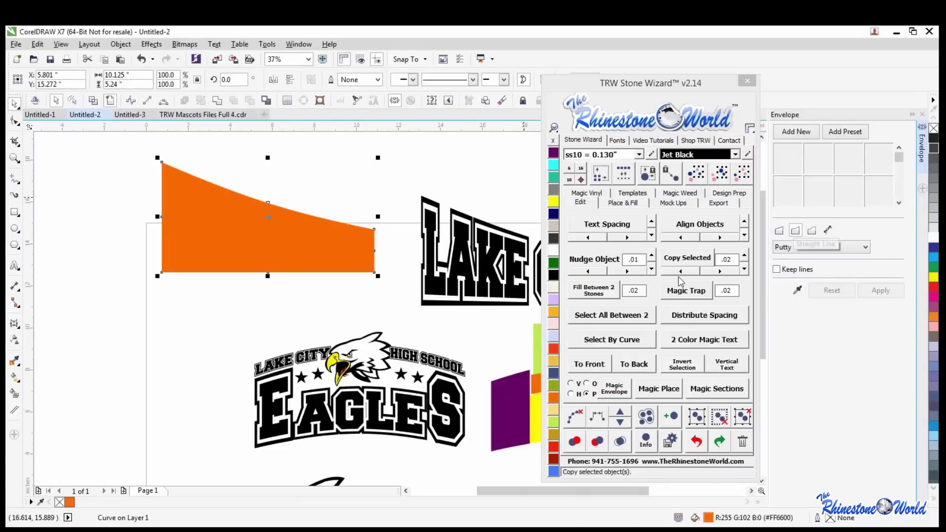
pyautogui.moveTo(327, 247); pyautogui.dragTo(319, 281)
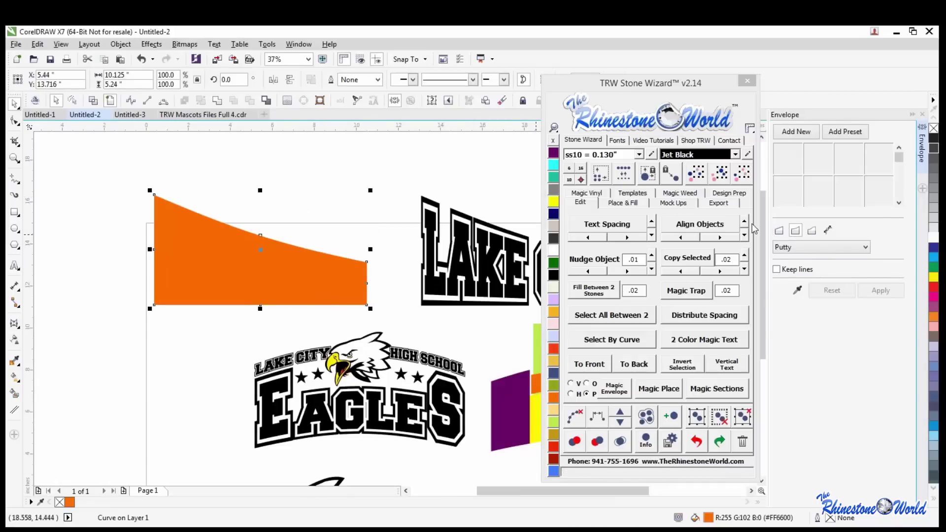
# Add a new envelope to the orange shape, lowering its upper-right corner and pulling the upper edge's midpoint down for a deeper curve.
pyautogui.click(789, 138)
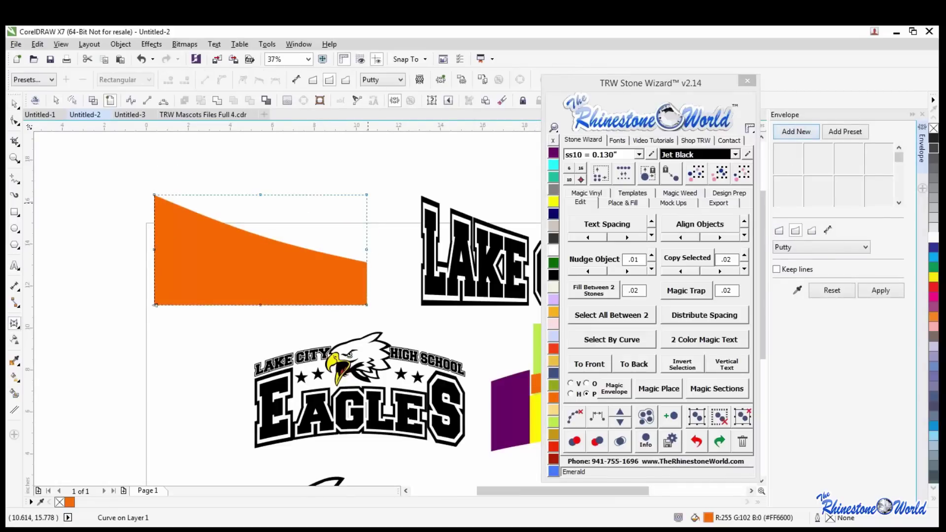
pyautogui.moveTo(366, 195); pyautogui.dragTo(366, 225)
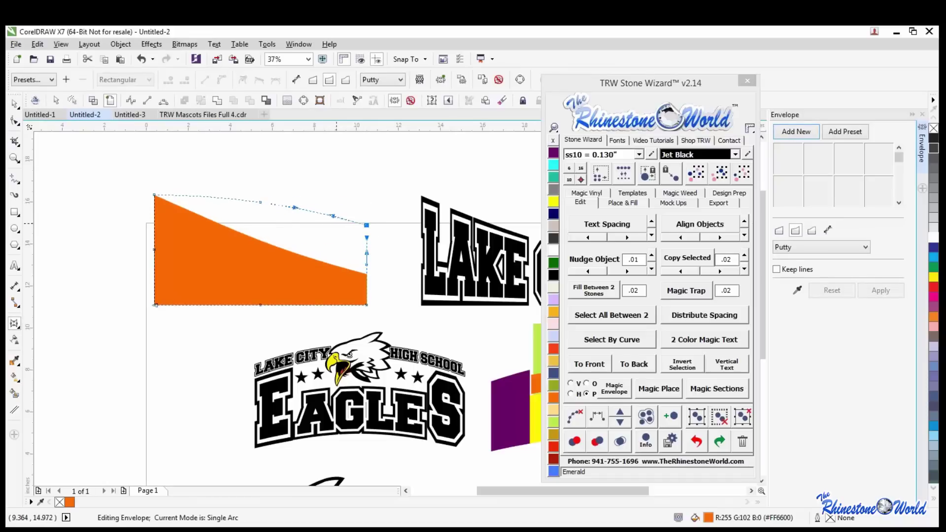
pyautogui.moveTo(260, 203); pyautogui.dragTo(259, 214)
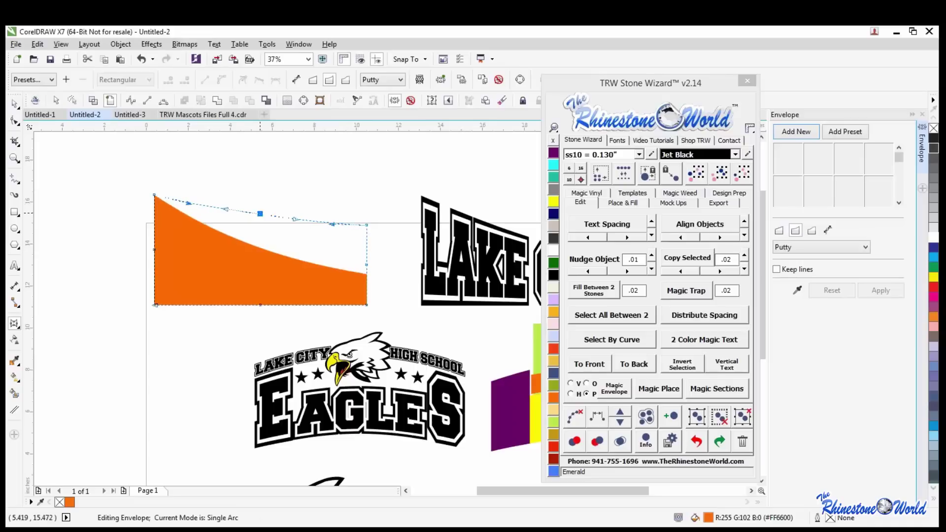
pyautogui.click(15, 104)
pyautogui.click(249, 152)
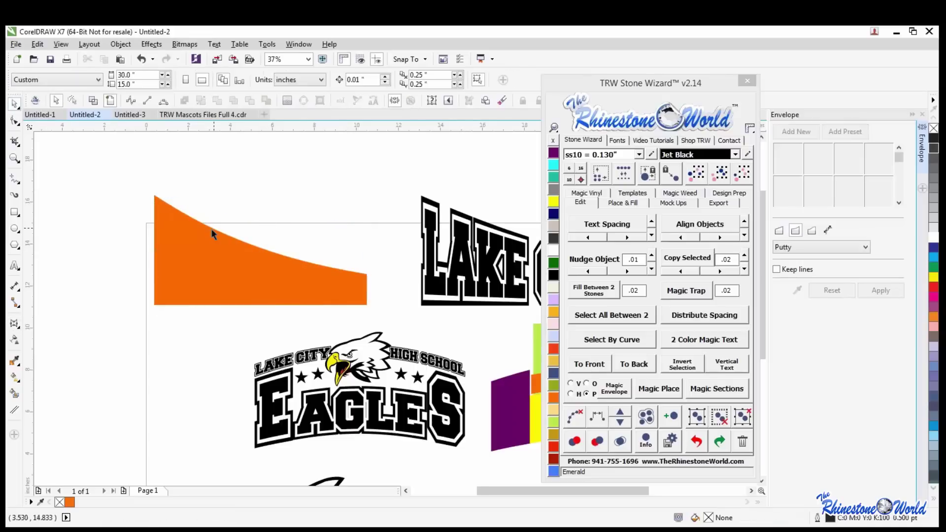
# Move the reshaped orange piece above the coloured template shapes and delete the enveloped LAKE CITY text there.
pyautogui.scroll(-2, 222, 242)
pyautogui.moveTo(234, 256); pyautogui.dragTo(424, 250)
pyautogui.click(345, 248)
pyautogui.press('Delete')
pyautogui.click(469, 196)
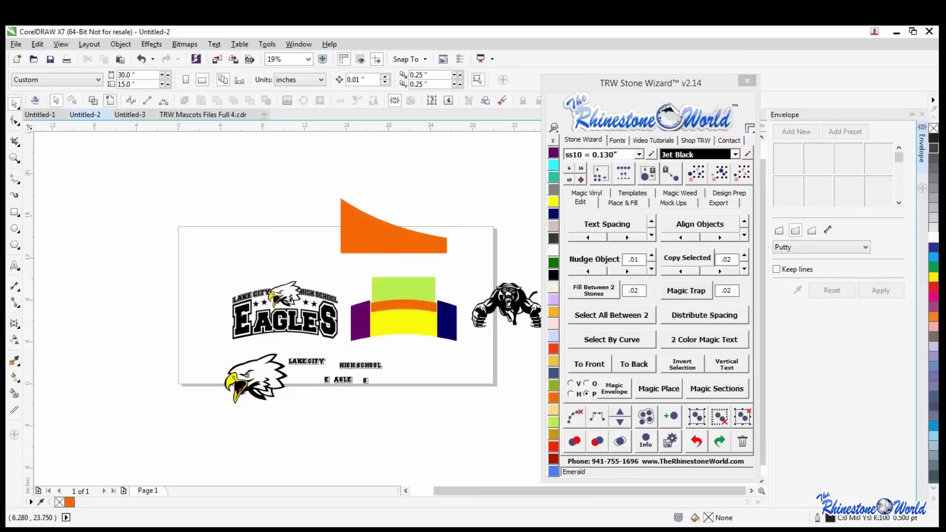
# Find the brown leaping cougar with the long tail in TRW Mascots Files Full 4.cdr and copy it.
pyautogui.click(220, 115)
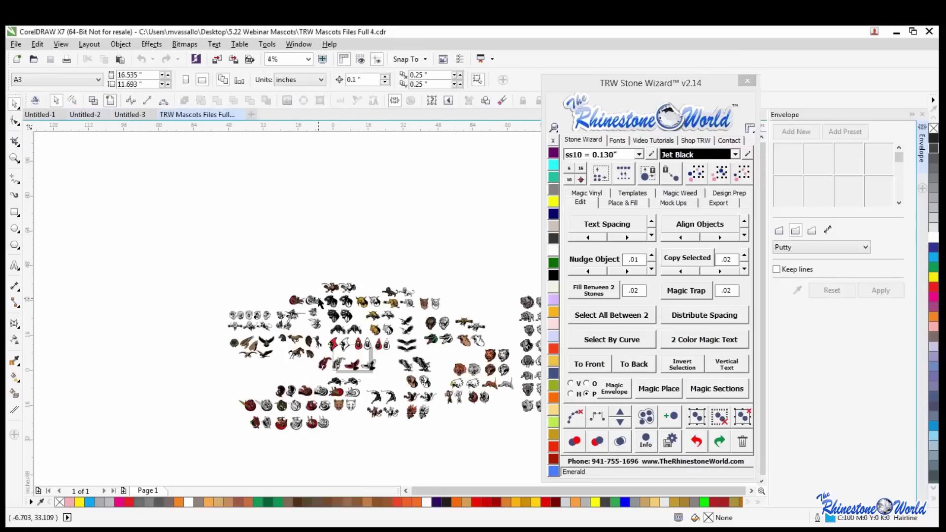
pyautogui.scroll(2, 339, 351)
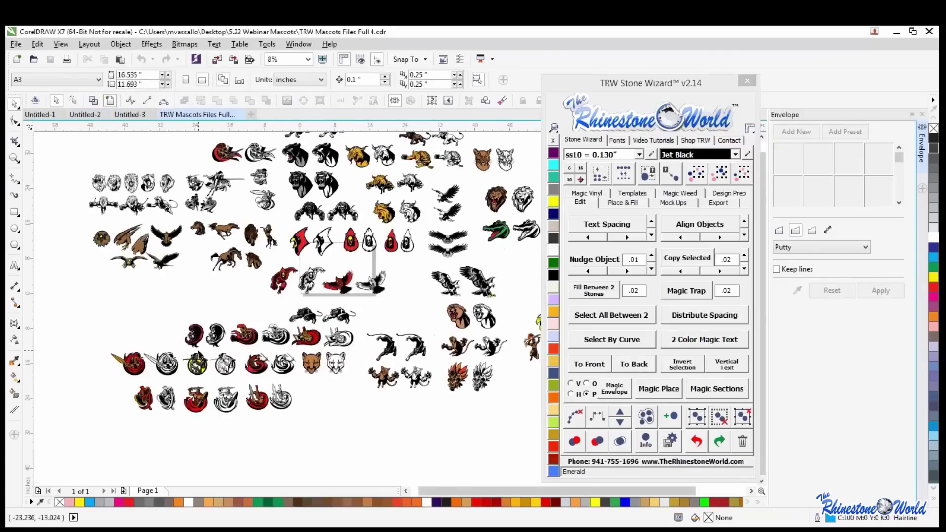
pyautogui.scroll(-1, 294, 354)
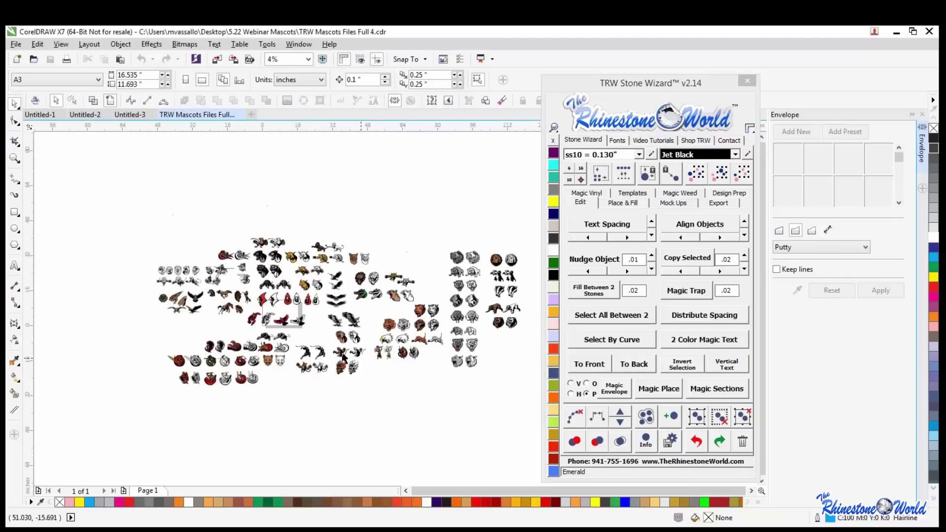
pyautogui.scroll(1, 344, 354)
pyautogui.scroll(1, 344, 355)
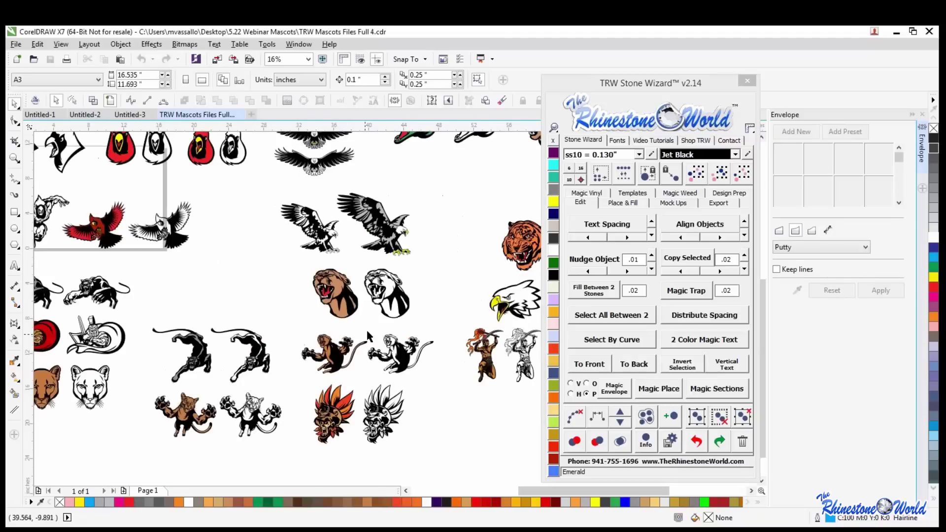
pyautogui.moveTo(346, 351); pyautogui.dragTo(303, 379)
pyautogui.moveTo(297, 383); pyautogui.dragTo(297, 379)
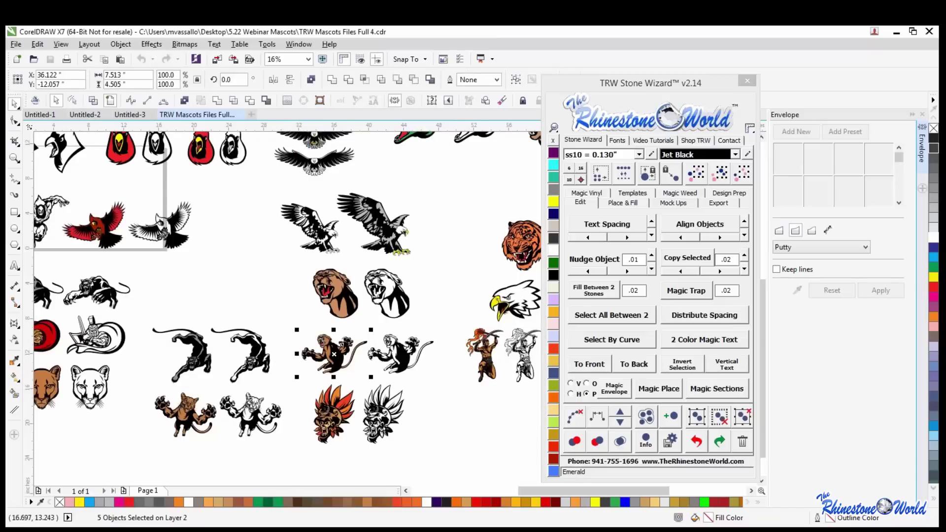
# Paste the cougar mascot into Untitled-2 and place it over the orange curved shape at about X 22.0, Y 15.3 inches.
pyautogui.click(130, 115)
pyautogui.click(85, 114)
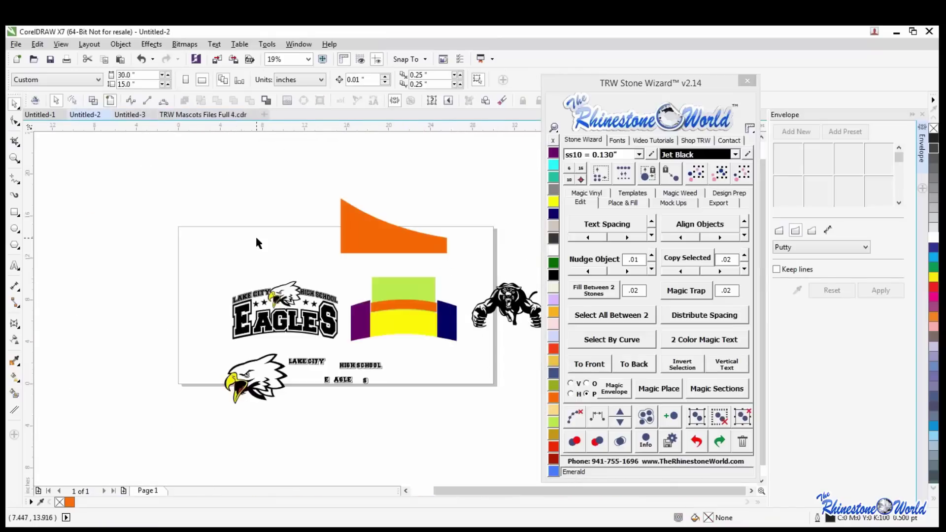
pyautogui.hotkey('ctrl', 'v')
pyautogui.scroll(-2, 255, 260)
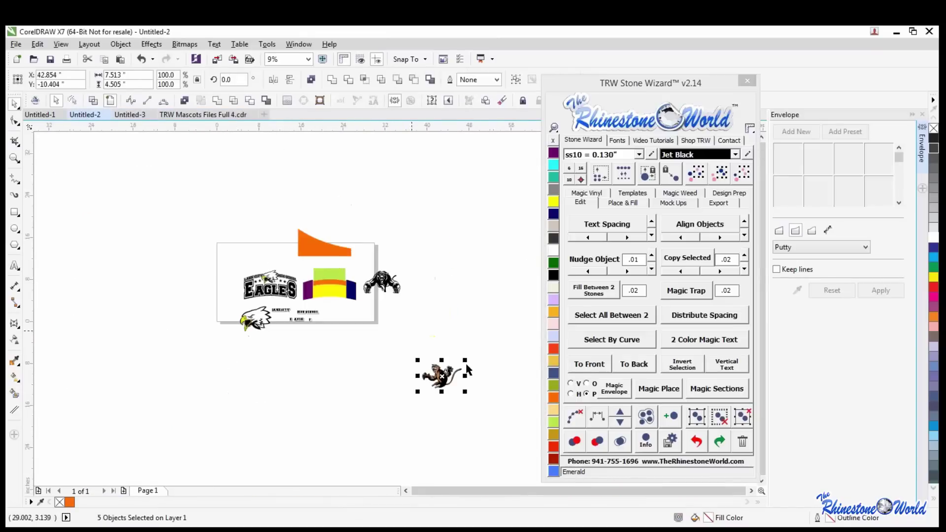
pyautogui.moveTo(458, 378); pyautogui.dragTo(343, 246)
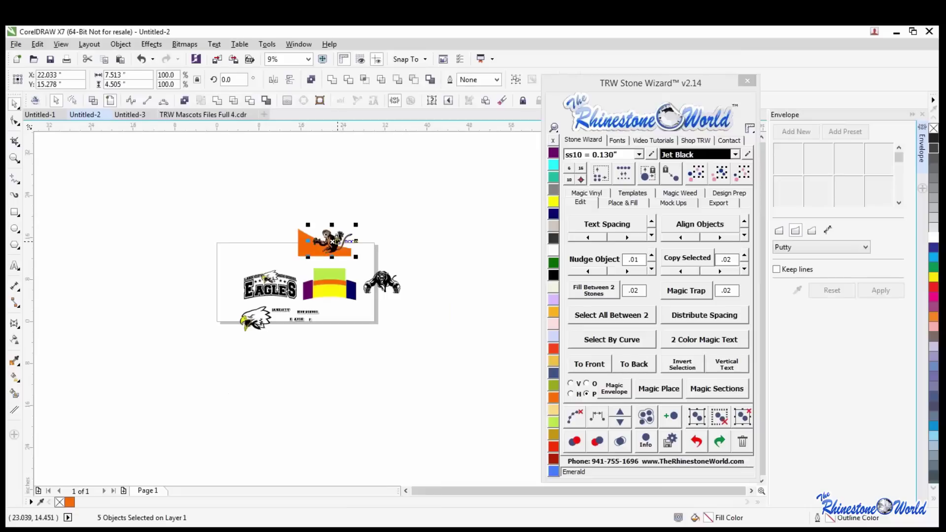
pyautogui.scroll(2, 330, 235)
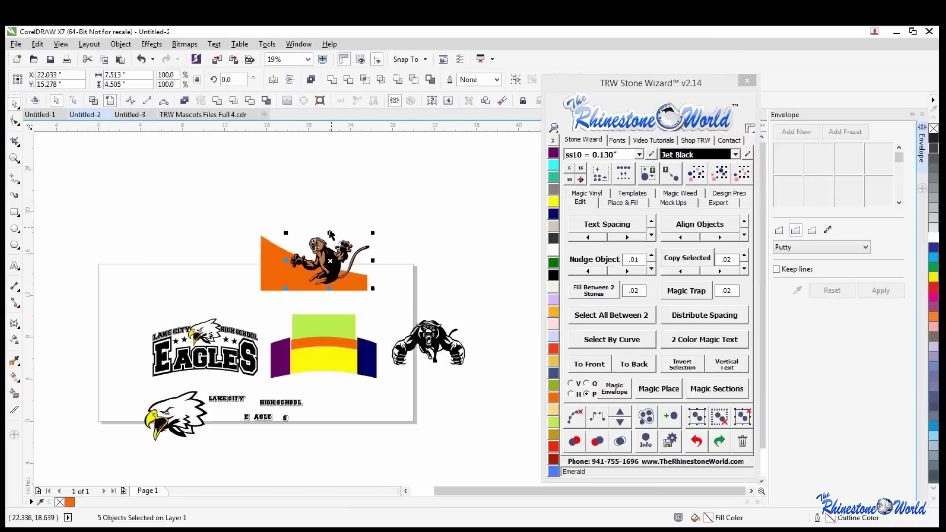
# Mirror the cougar horizontally and move it beside the orange shape to about X 31.4, Y 15.7 inches.
pyautogui.click(273, 83)
pyautogui.scroll(2, 343, 248)
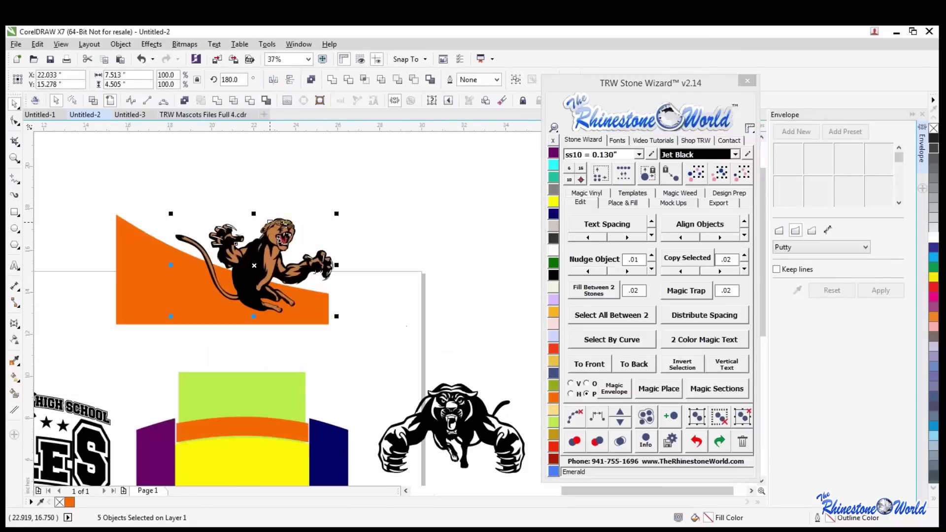
pyautogui.moveTo(275, 258); pyautogui.dragTo(472, 250)
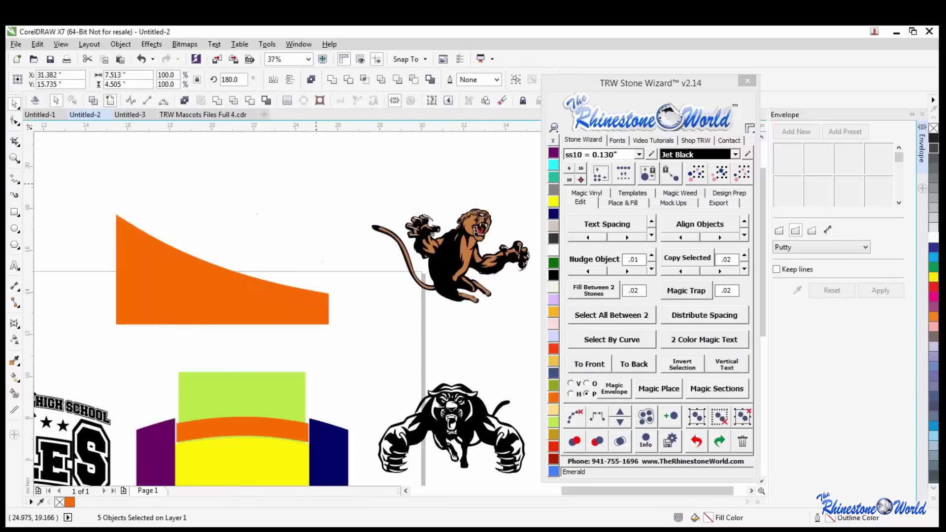
pyautogui.press('Escape')
# Draw a rectangle about 8.8 by 6.1 inches and move it above the orange shape to about X 22.6, Y 22.0 inches.
pyautogui.click(16, 212)
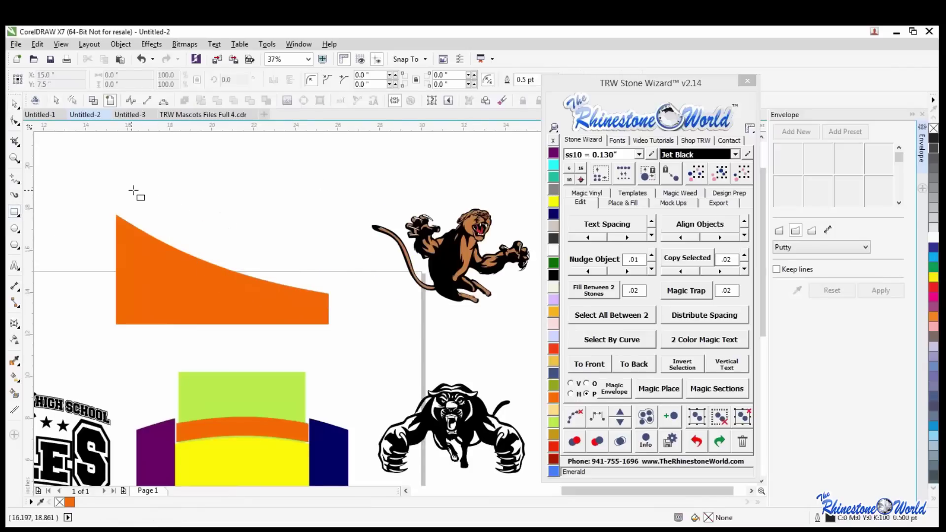
pyautogui.moveTo(138, 192); pyautogui.dragTo(324, 321)
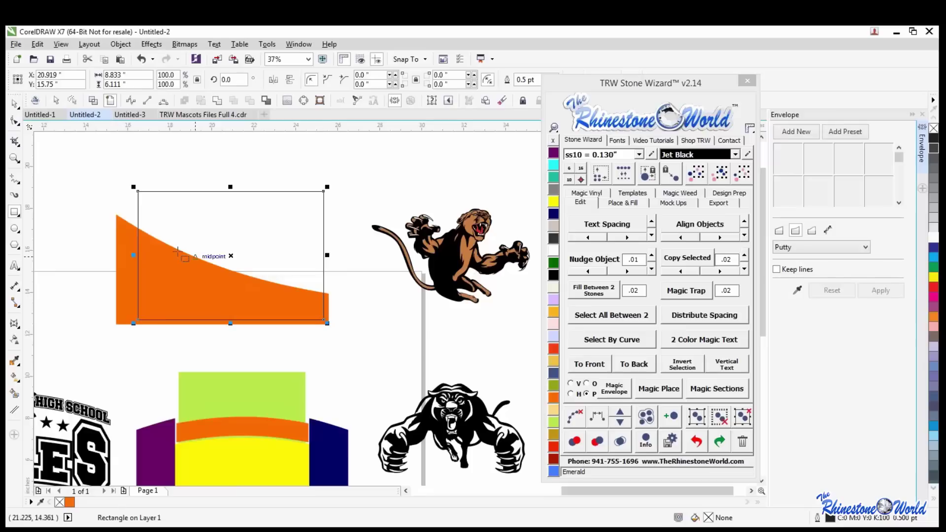
pyautogui.click(14, 104)
pyautogui.press('Escape')
pyautogui.scroll(-3, 270, 305)
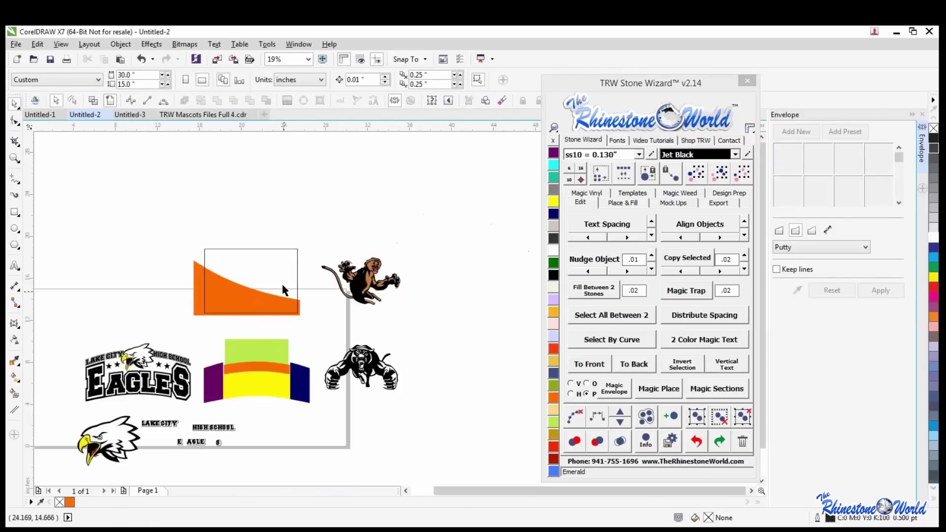
pyautogui.moveTo(280, 278); pyautogui.dragTo(298, 214)
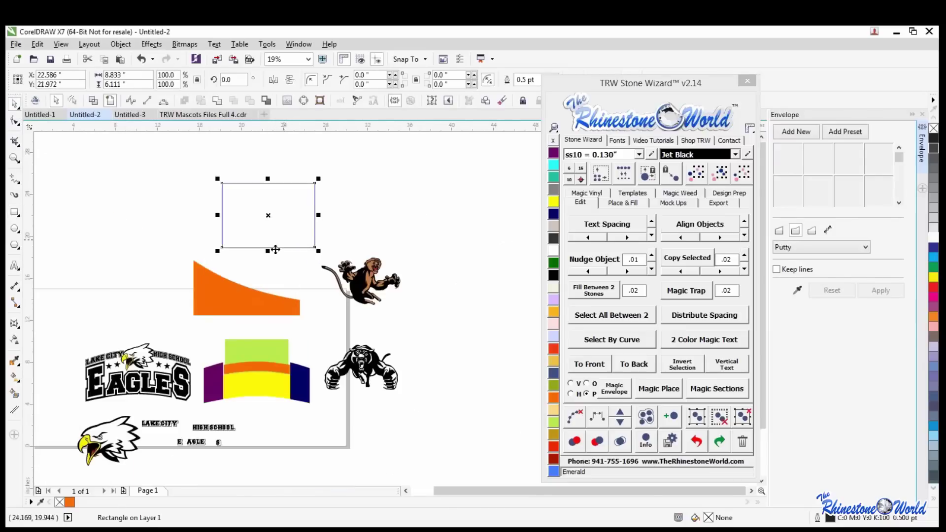
pyautogui.scroll(3, 288, 207)
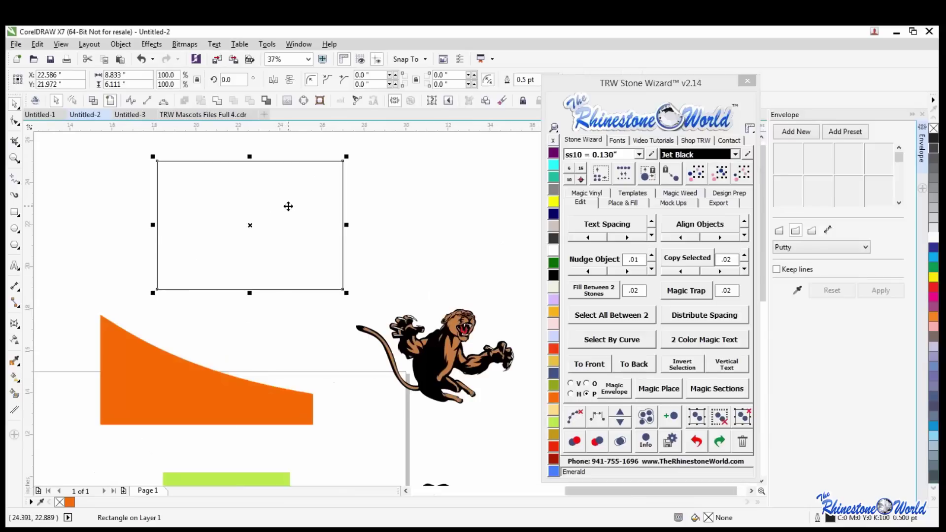
# Replace the outlined rectangle with a smart-filled copy that has no outline and is coloured Citrine.
pyautogui.click(16, 393)
pyautogui.click(213, 276)
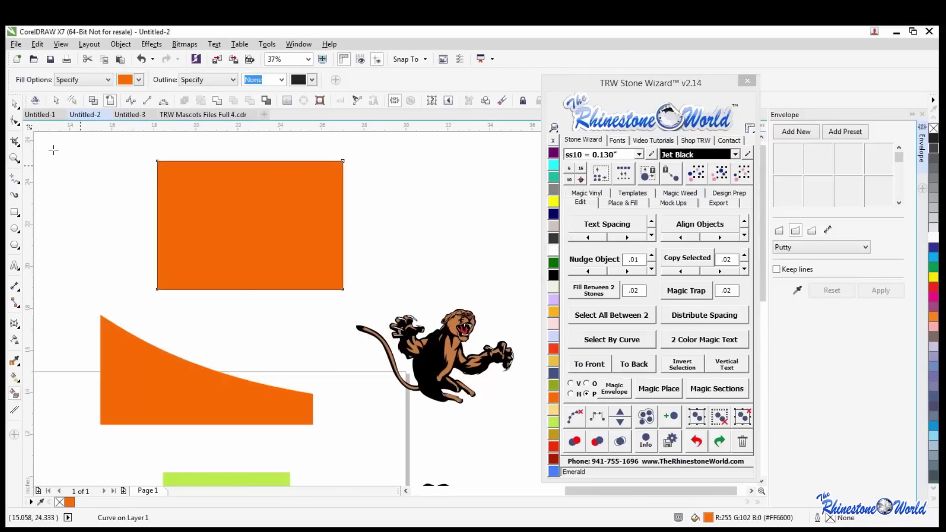
pyautogui.press('space')
pyautogui.moveTo(291, 249); pyautogui.dragTo(432, 253)
pyautogui.click(554, 201)
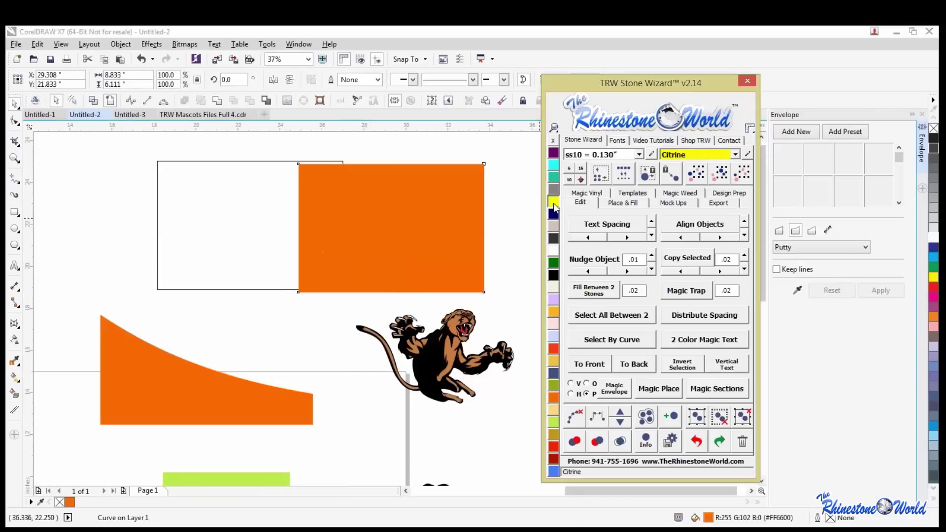
# Place the yellow rectangle over the orange curved shape at about X 21.1, Y 15.7 inches and send it to the back.
pyautogui.moveTo(253, 255); pyautogui.dragTo(246, 378)
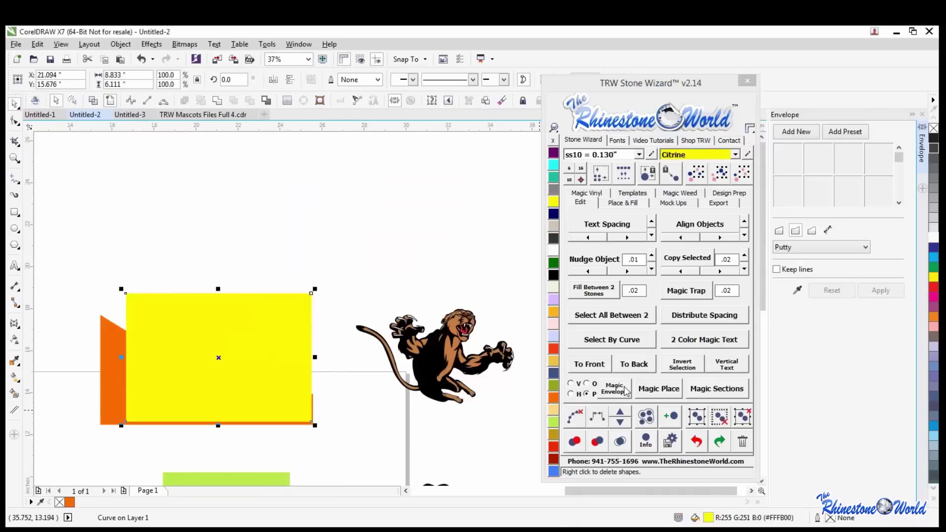
pyautogui.click(634, 365)
pyautogui.click(336, 262)
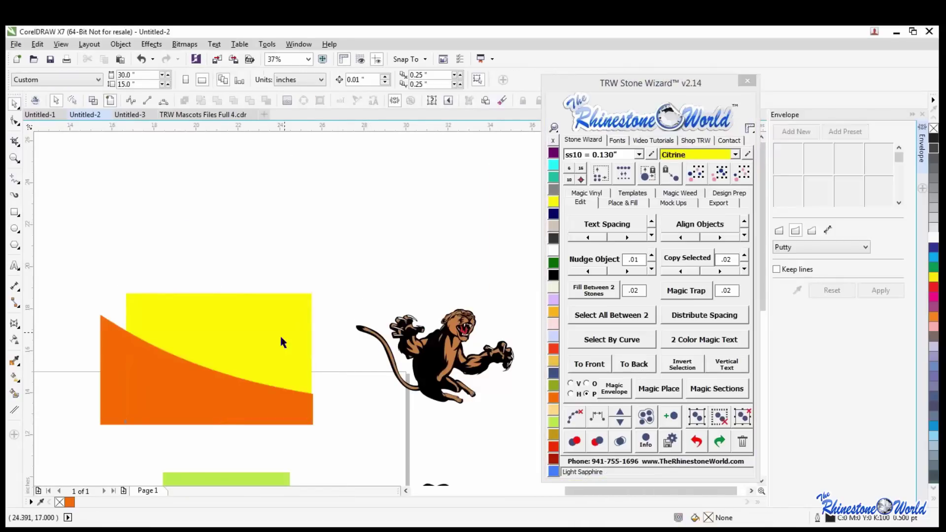
# Fine-tune the yellow rectangle's position behind the orange shape so that their right edges line up.
pyautogui.moveTo(279, 333); pyautogui.dragTo(267, 348)
pyautogui.press('Escape')
pyautogui.scroll(1, 245, 359)
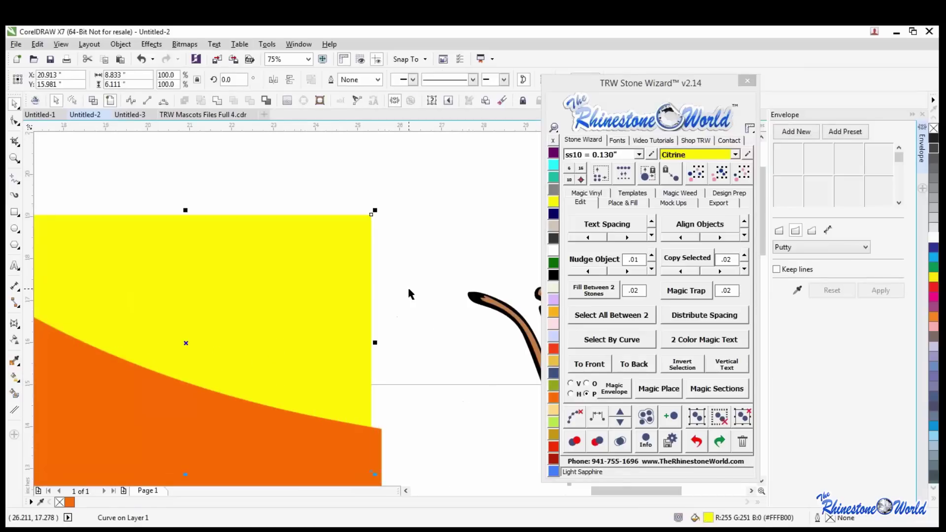
pyautogui.click(407, 286)
pyautogui.scroll(-2, 340, 286)
pyautogui.scroll(2, 321, 296)
pyautogui.click(311, 306)
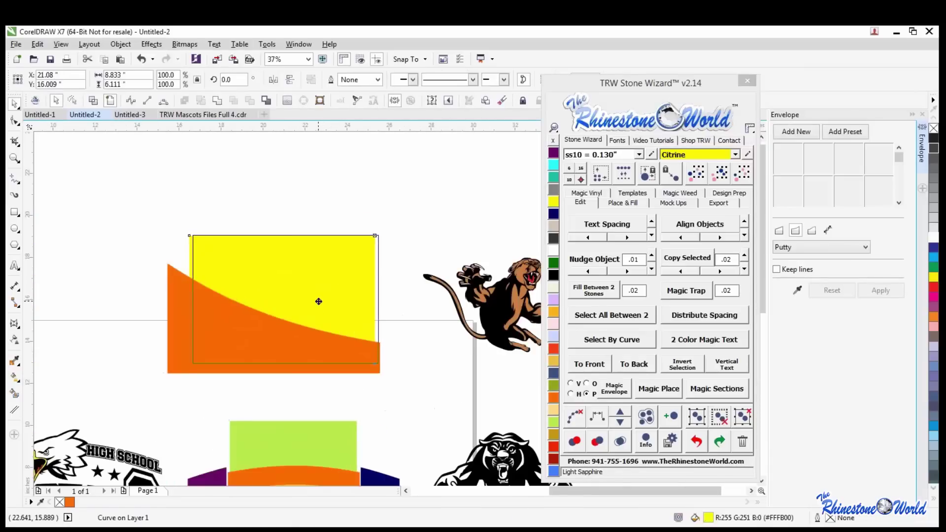
pyautogui.click(423, 268)
# Select the yellow rectangle and orange curved shape together and move them to about X 21.6, Y 19.0 inches.
pyautogui.scroll(-2, 280, 310)
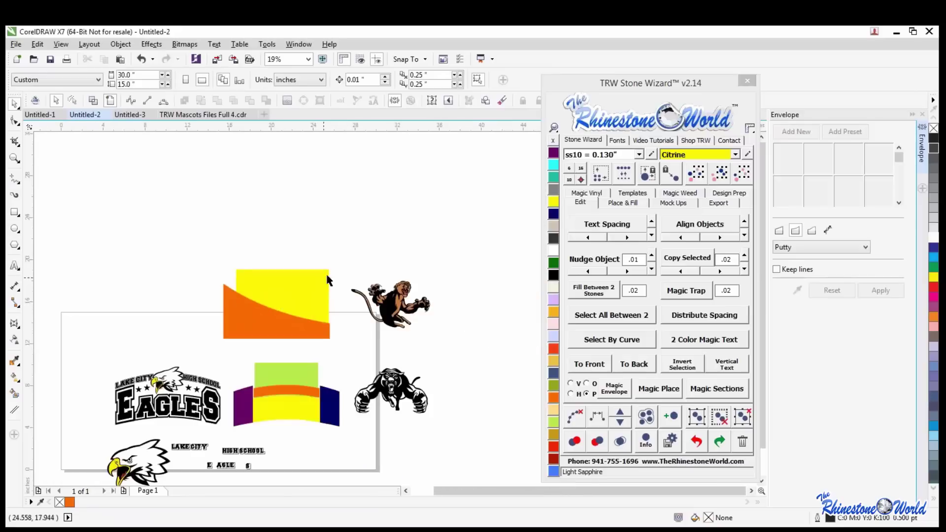
pyautogui.moveTo(203, 337); pyautogui.dragTo(203, 338)
pyautogui.moveTo(275, 302); pyautogui.dragTo(287, 269)
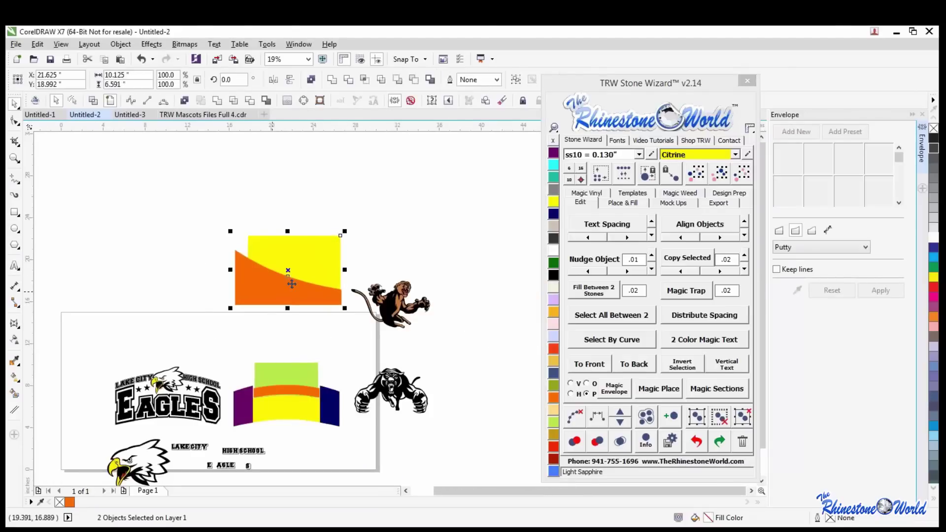
# Group the five parts of the brown leaping cougar mascot into one object.
pyautogui.press('Escape')
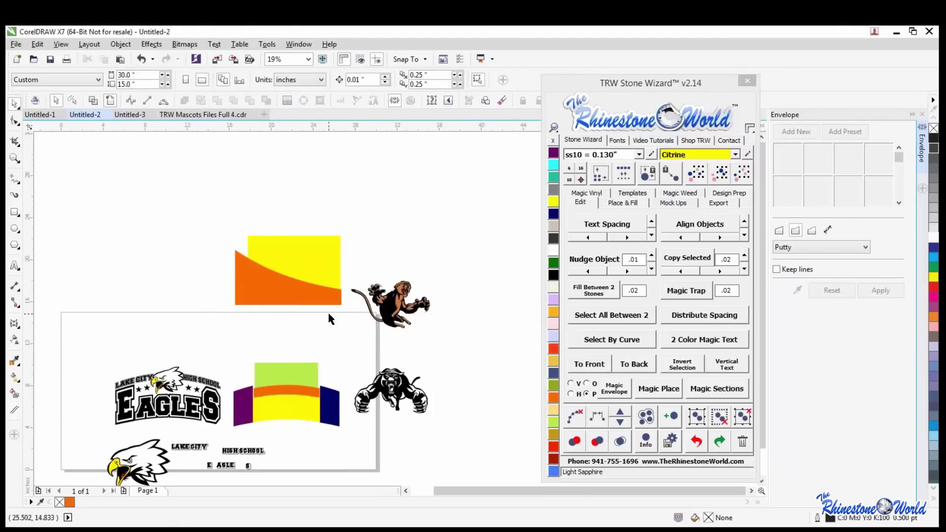
pyautogui.moveTo(388, 319); pyautogui.dragTo(347, 332)
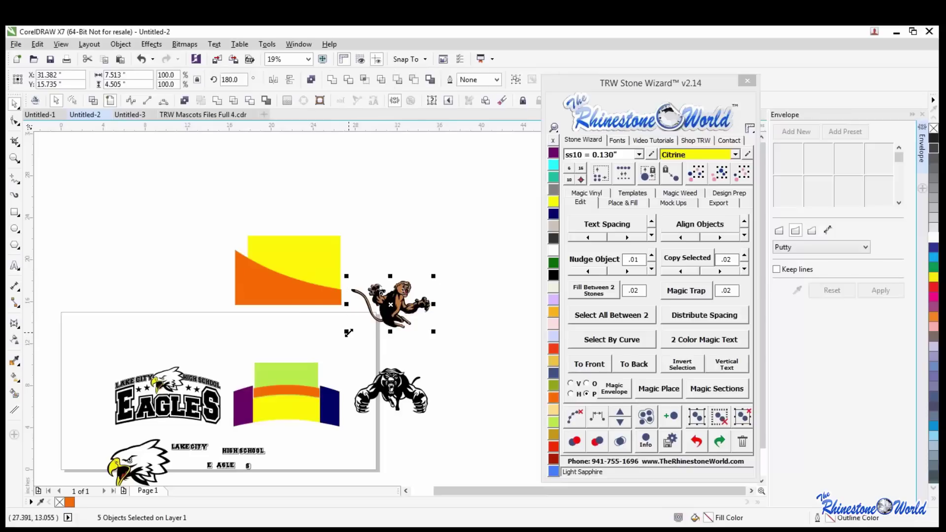
pyautogui.hotkey('ctrl', 'g')
pyautogui.click(382, 252)
# Fit the small LAKE CITY text into the orange curved shape with Magic Envelope.
pyautogui.click(328, 302)
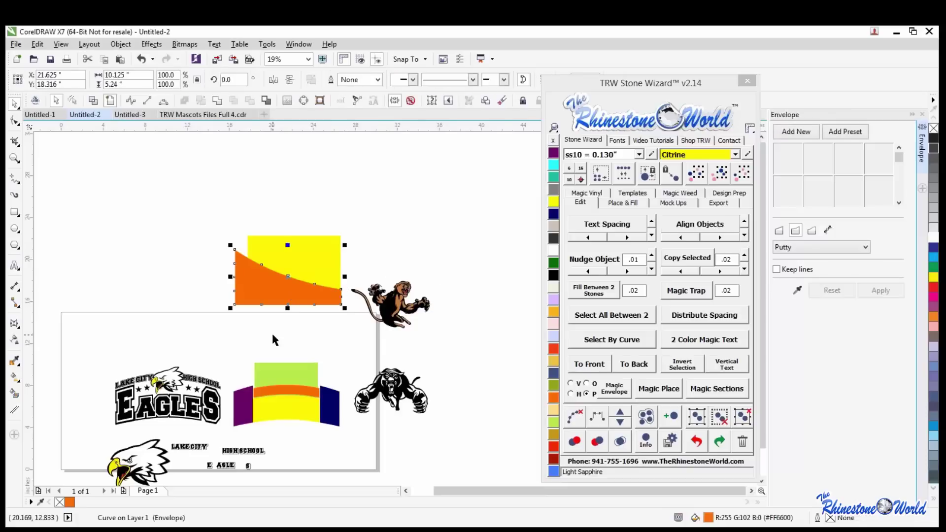
pyautogui.scroll(-1, 205, 402)
pyautogui.scroll(1, 194, 428)
pyautogui.keyDown('shift'); pyautogui.click(211, 427); pyautogui.keyUp('shift')
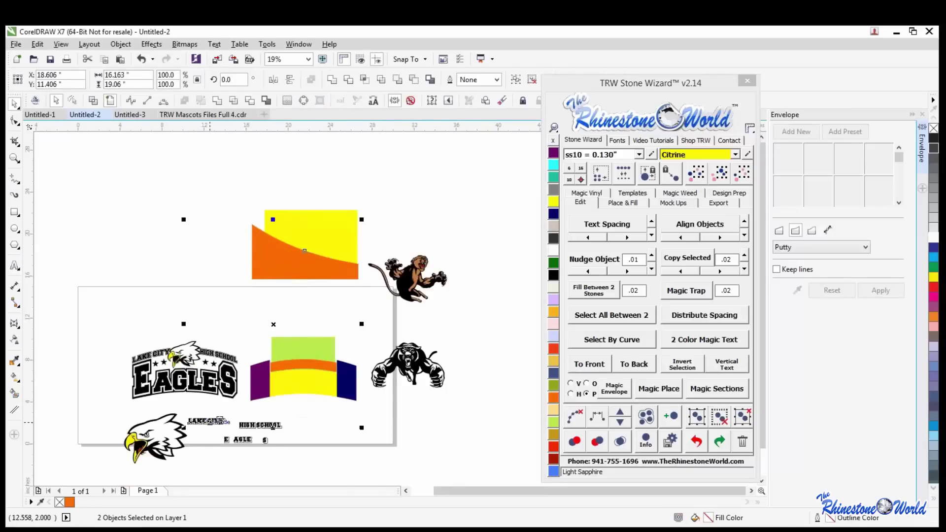
pyautogui.click(615, 391)
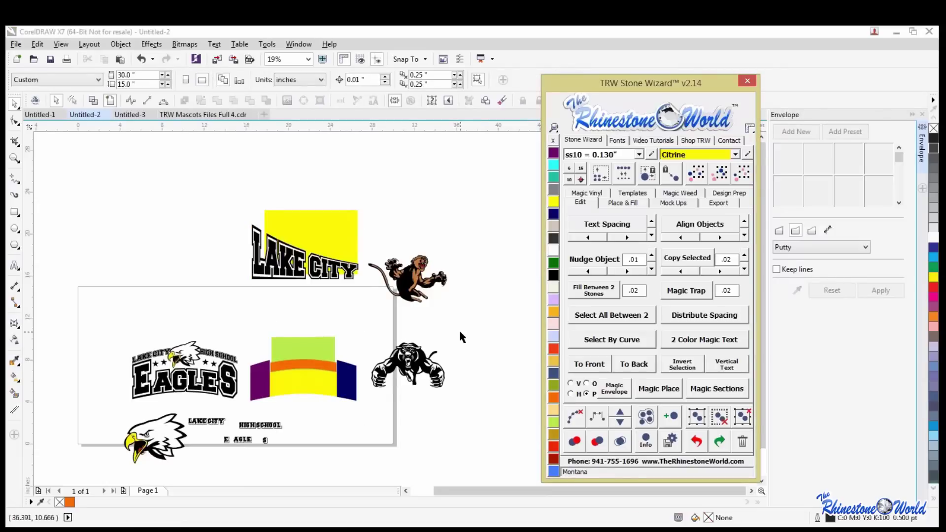
# Fit the brown cougar into the yellow rectangle with Magic Place and send it behind the LAKE CITY text.
pyautogui.click(329, 224)
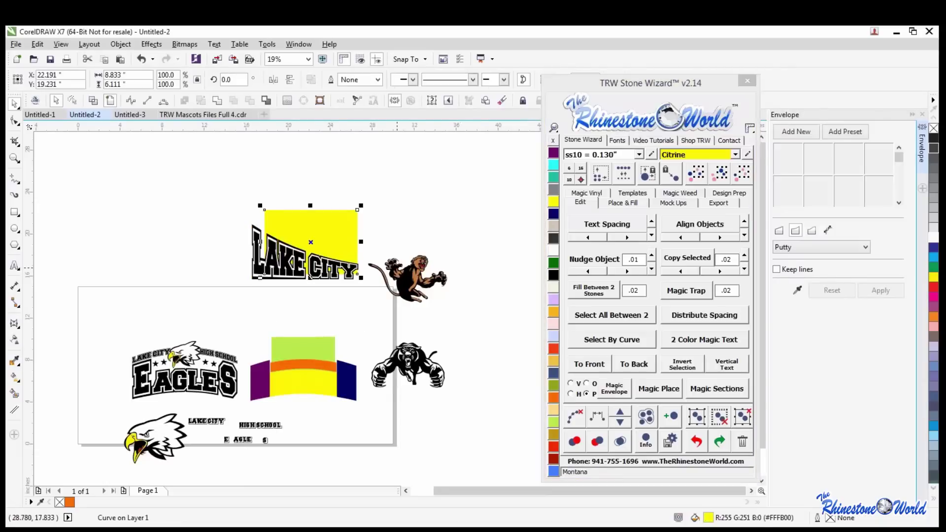
pyautogui.keyDown('shift'); pyautogui.click(411, 281); pyautogui.keyUp('shift')
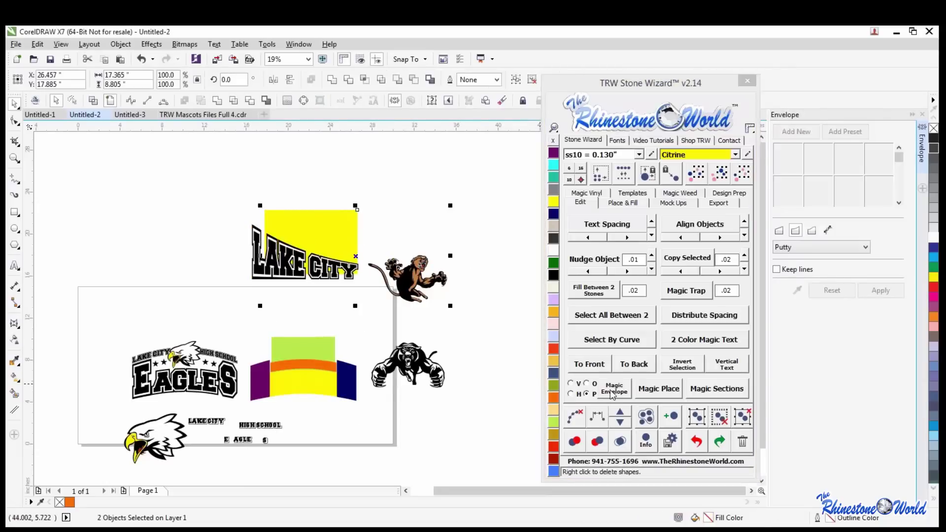
pyautogui.click(650, 389)
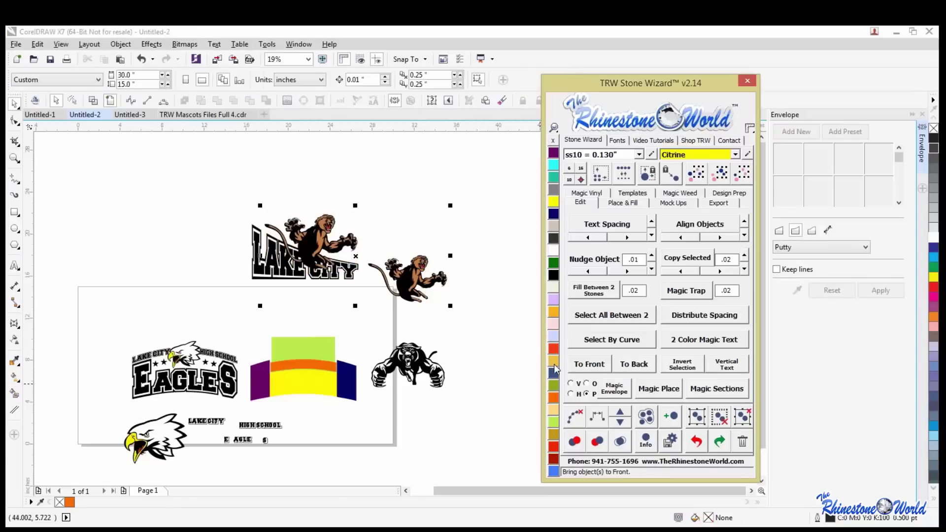
pyautogui.click(315, 241)
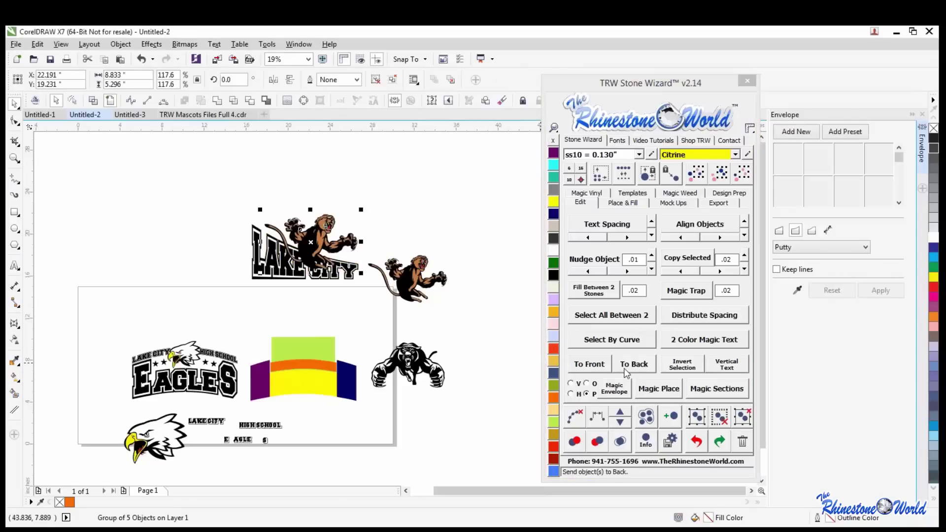
pyautogui.scroll(2, 302, 245)
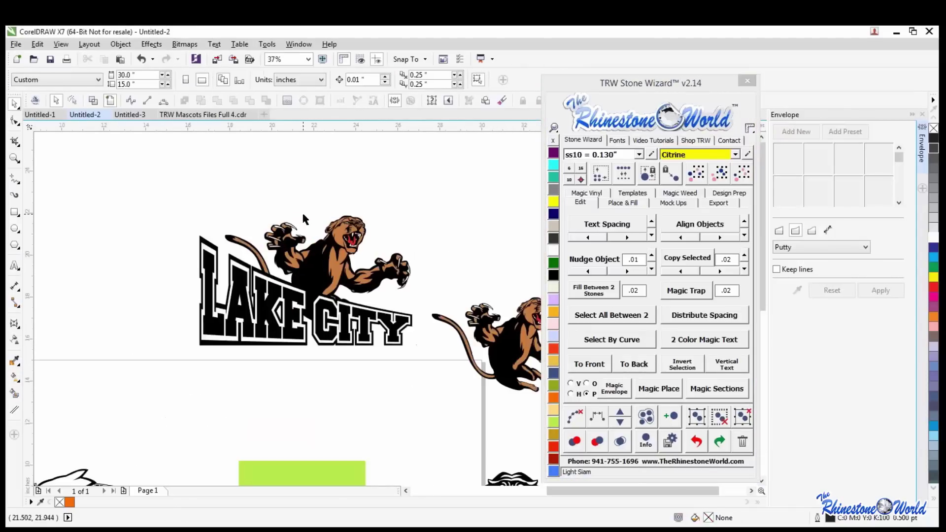
# Inspect the LAKE CITY cougar design, and undo the mascot placement and text envelope to restore the yellow and orange shapes.
pyautogui.scroll(-1, 302, 245)
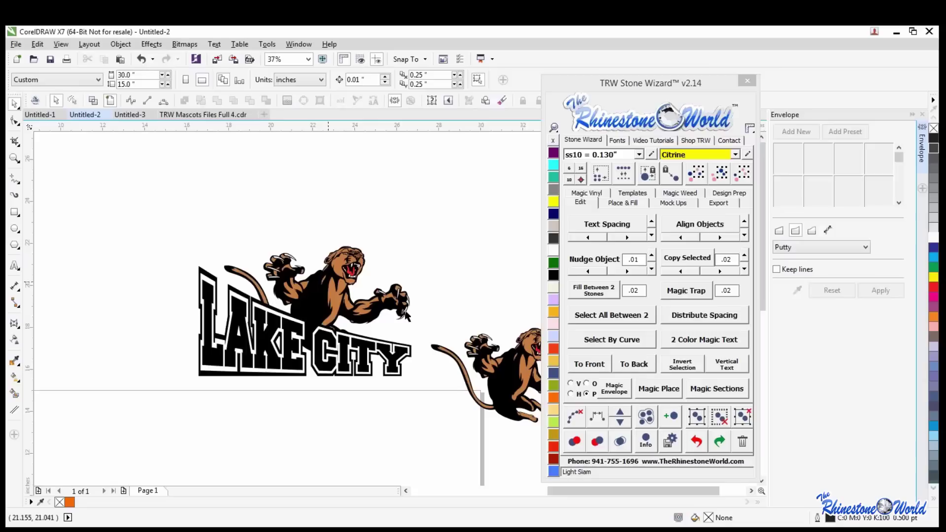
pyautogui.scroll(2, 207, 269)
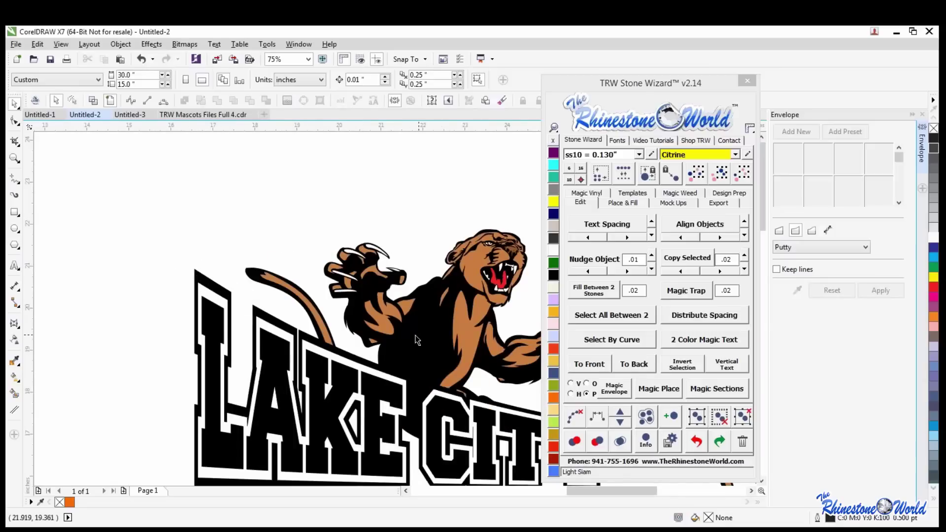
pyautogui.scroll(-2, 302, 318)
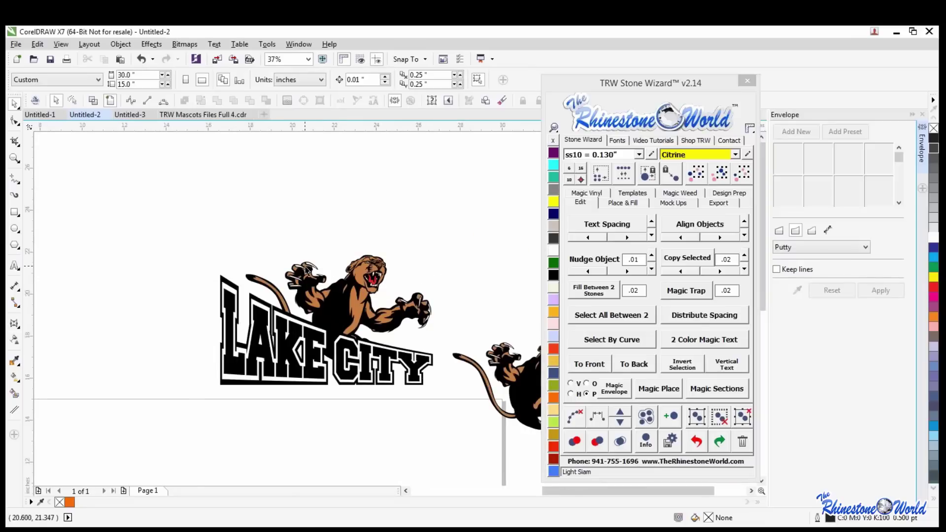
pyautogui.scroll(-1, 307, 270)
pyautogui.scroll(1, 358, 285)
pyautogui.hotkey('ctrl', 'z')
pyautogui.hotkey('ctrl', 'z')
pyautogui.hotkey('ctrl', 'z')
pyautogui.hotkey('ctrl', 'z')
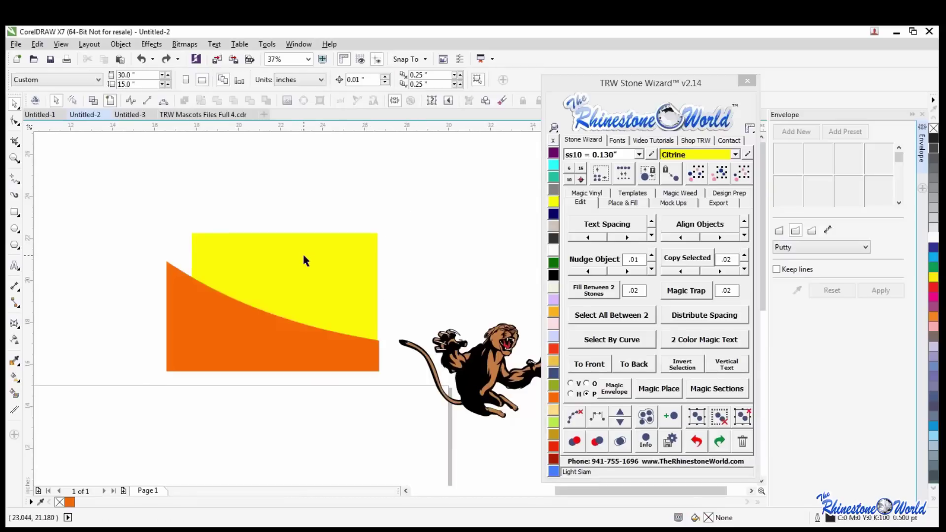
# Draw a closed curved band about 8.65 by 4.64 inches with the B-Spline tool, following just above the orange shape's curved edge.
pyautogui.scroll(1, 183, 239)
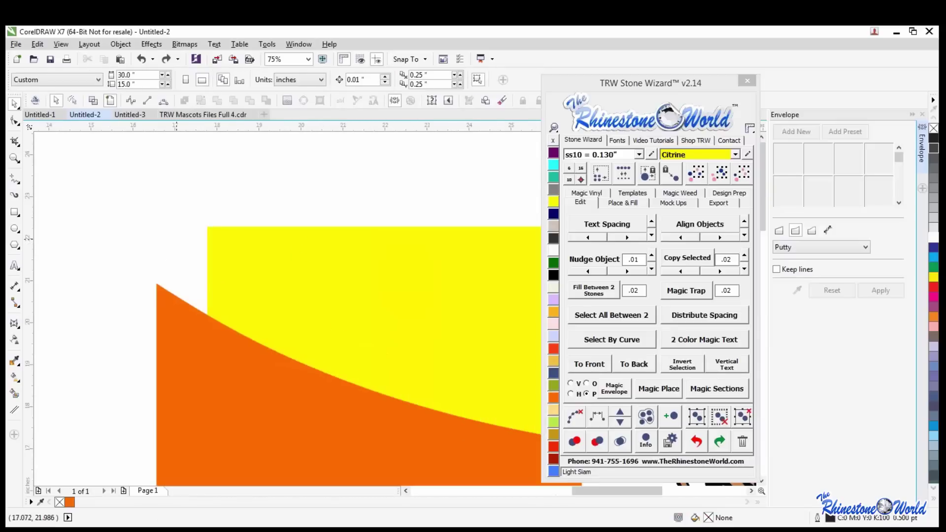
pyautogui.scroll(-1, 84, 252)
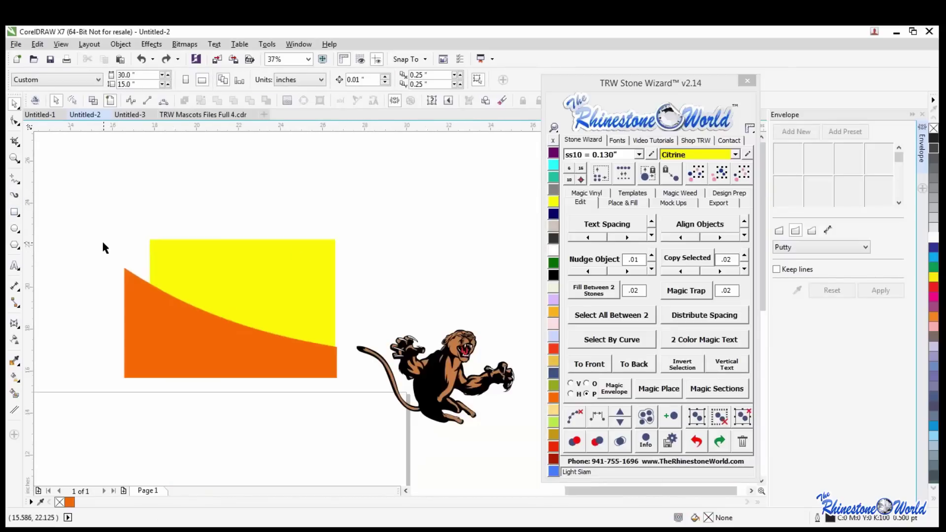
pyautogui.scroll(1, 103, 245)
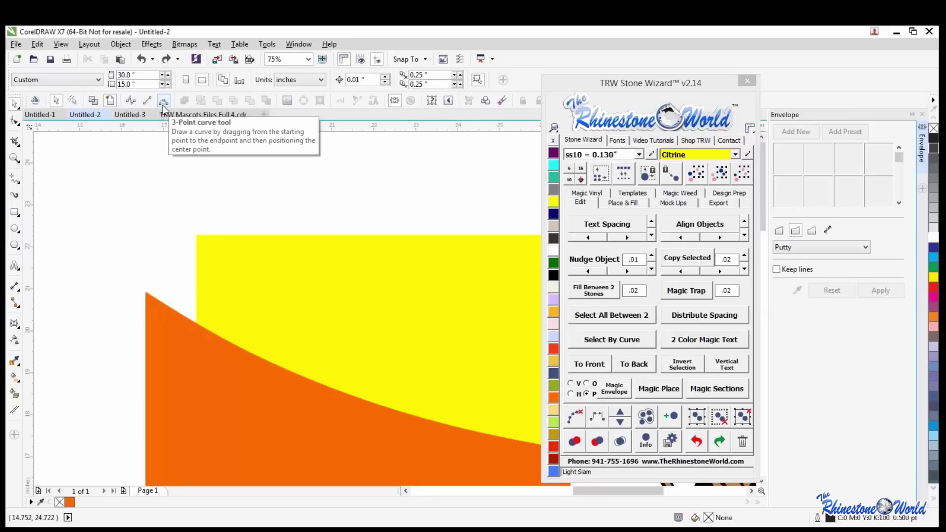
pyautogui.click(131, 100)
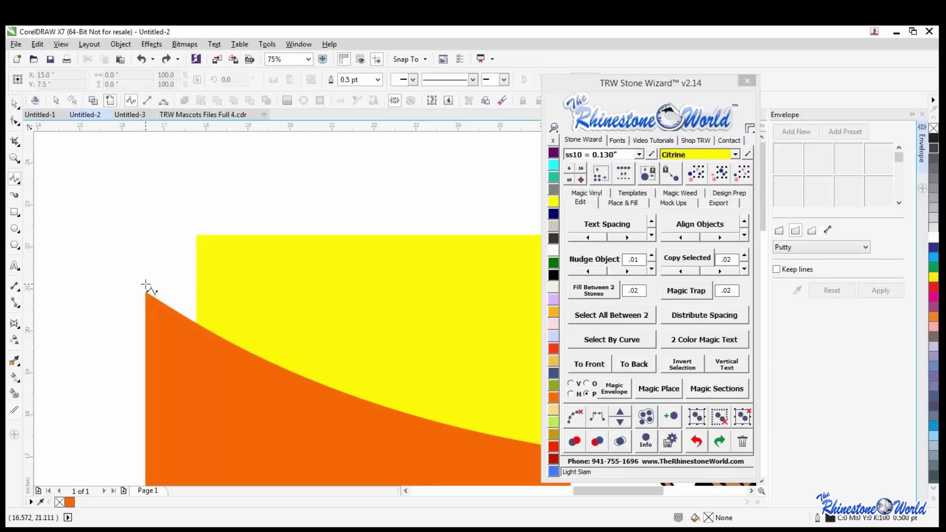
pyautogui.moveTo(146, 285); pyautogui.dragTo(284, 364)
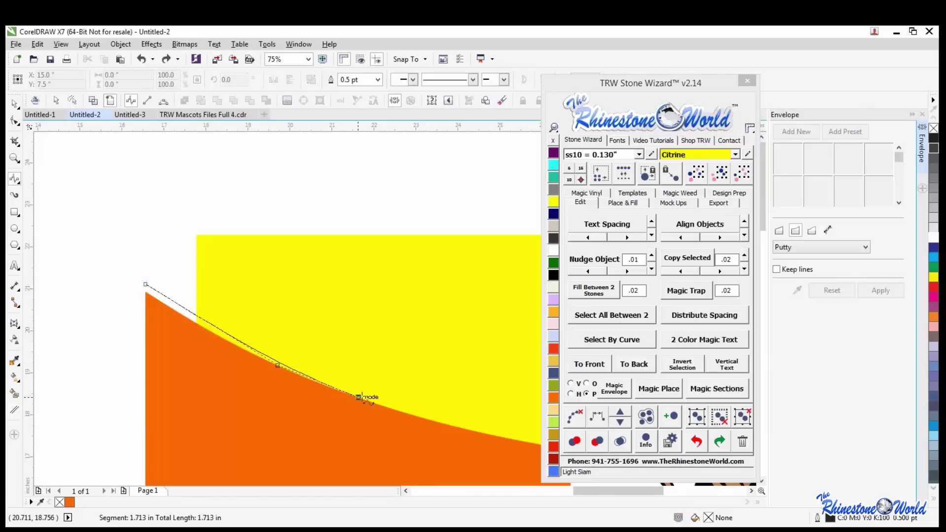
pyautogui.moveTo(417, 410); pyautogui.dragTo(417, 411)
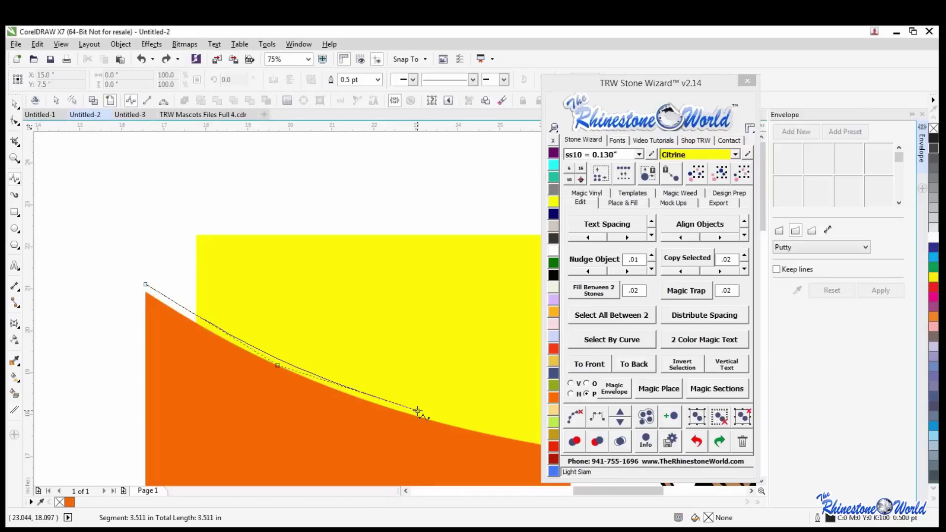
pyautogui.moveTo(507, 434); pyautogui.dragTo(509, 433)
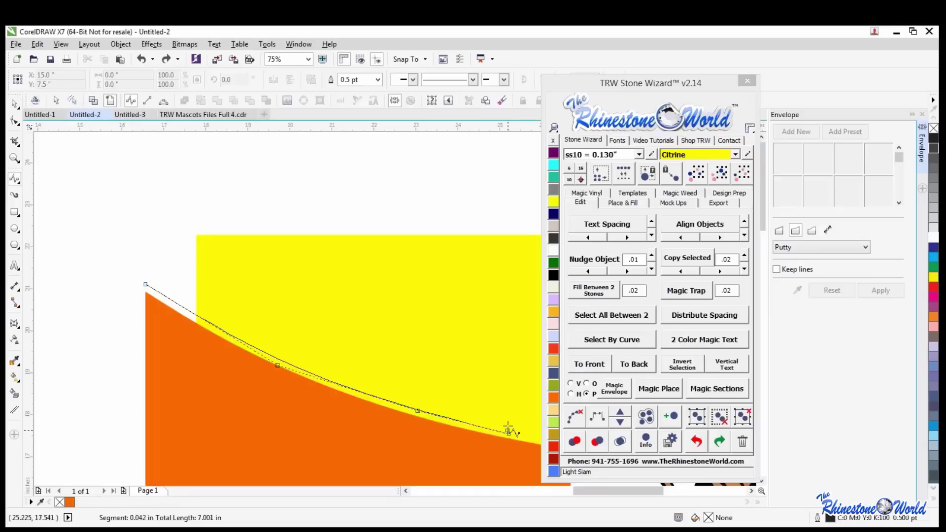
pyautogui.click(509, 393)
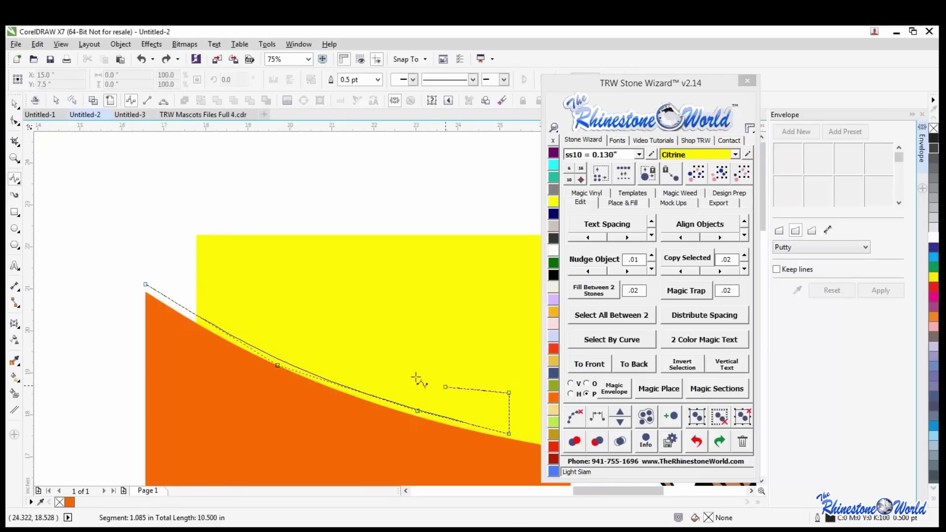
pyautogui.click(312, 338)
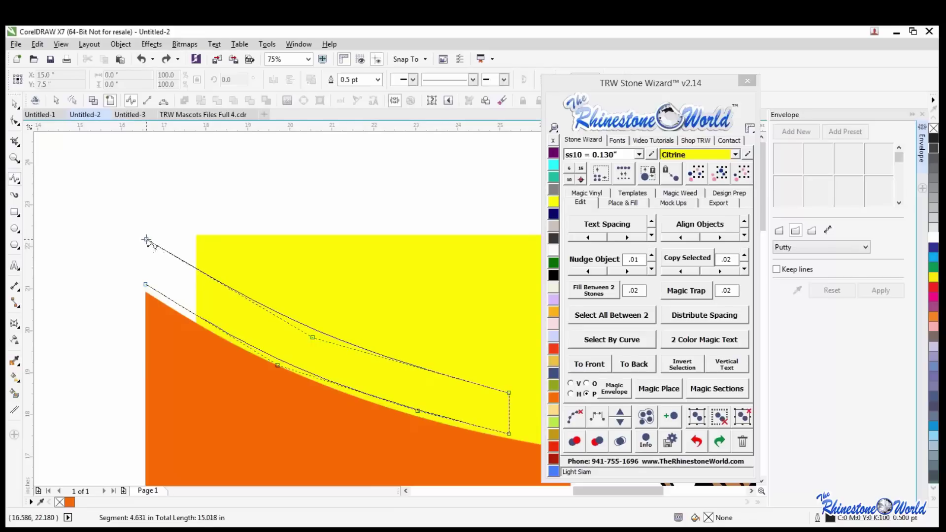
pyautogui.click(146, 240)
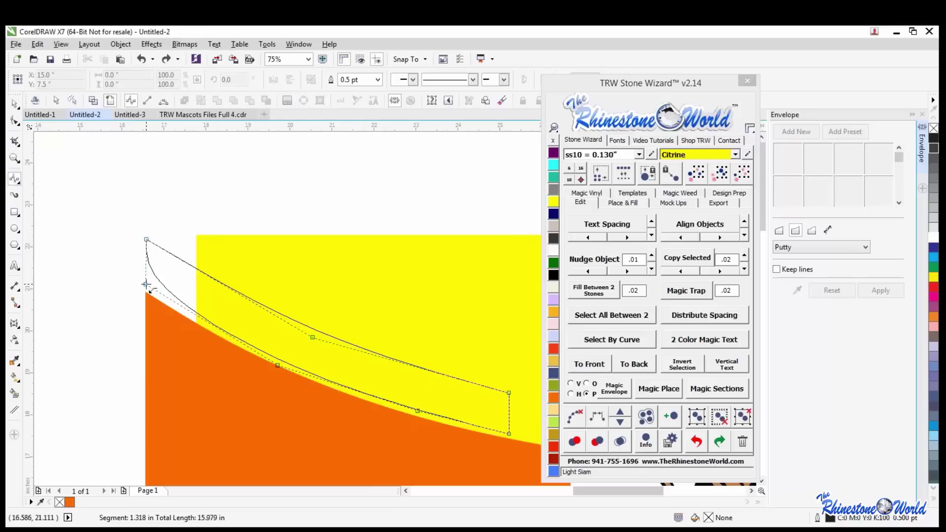
pyautogui.click(146, 284)
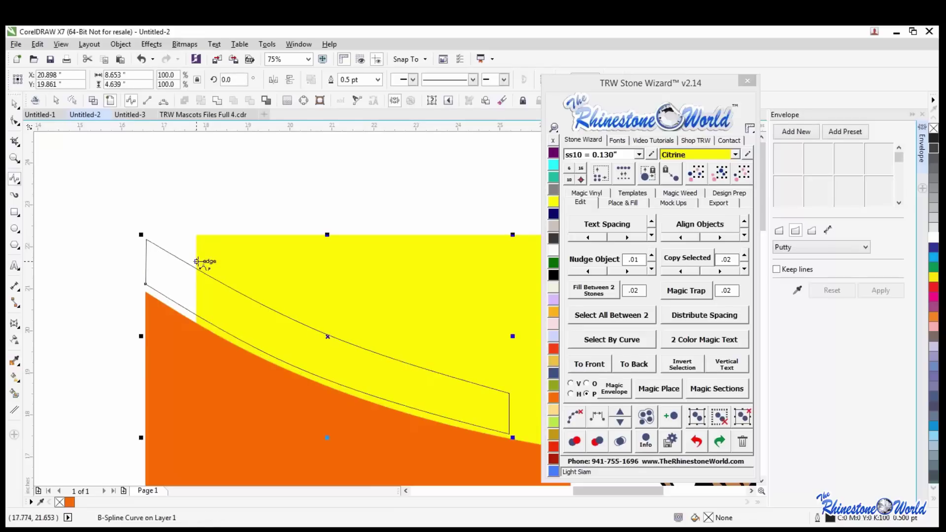
# Move the outlined curved band to the empty area above the yellow and orange shapes.
pyautogui.scroll(-2, 193, 333)
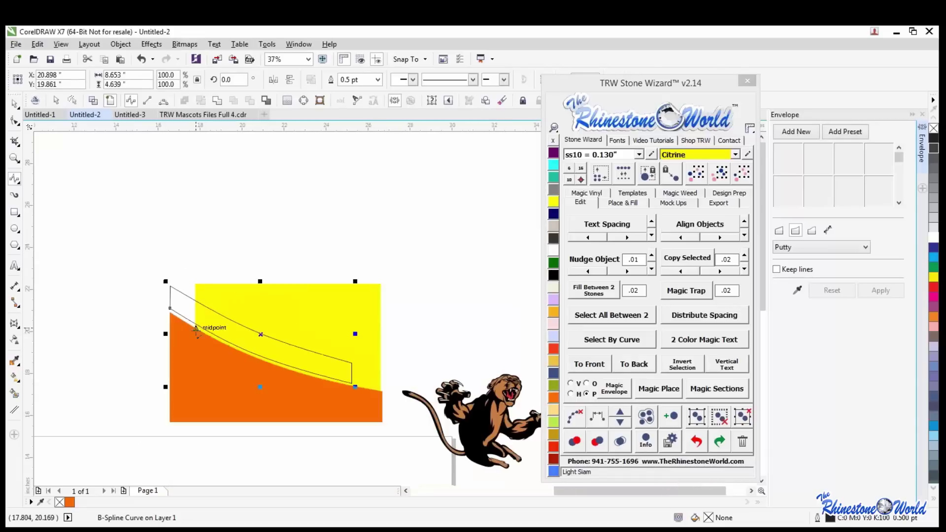
pyautogui.click(14, 103)
pyautogui.click(85, 202)
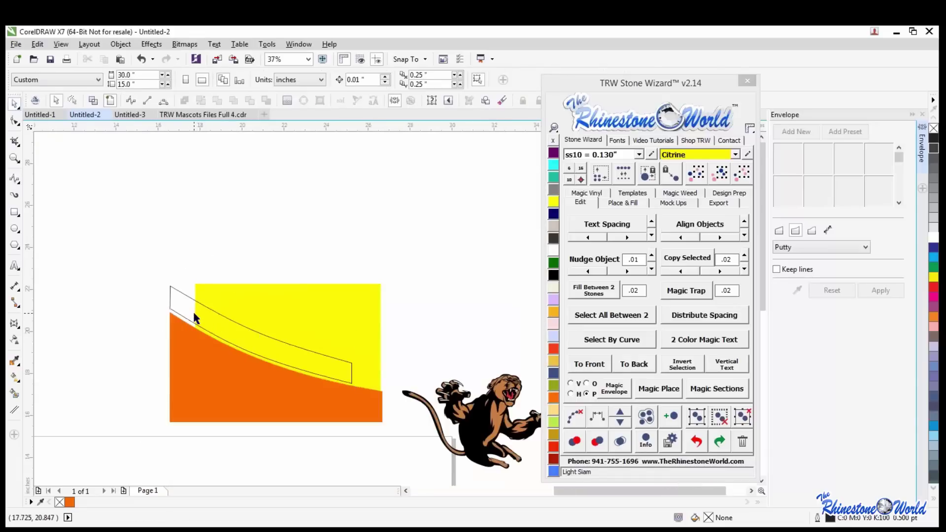
pyautogui.moveTo(179, 313); pyautogui.dragTo(223, 191)
# Smart-fill the outlined band and move the filled copy along the orange shape's curve, at about X 20.9, Y 19.8 inches.
pyautogui.click(14, 393)
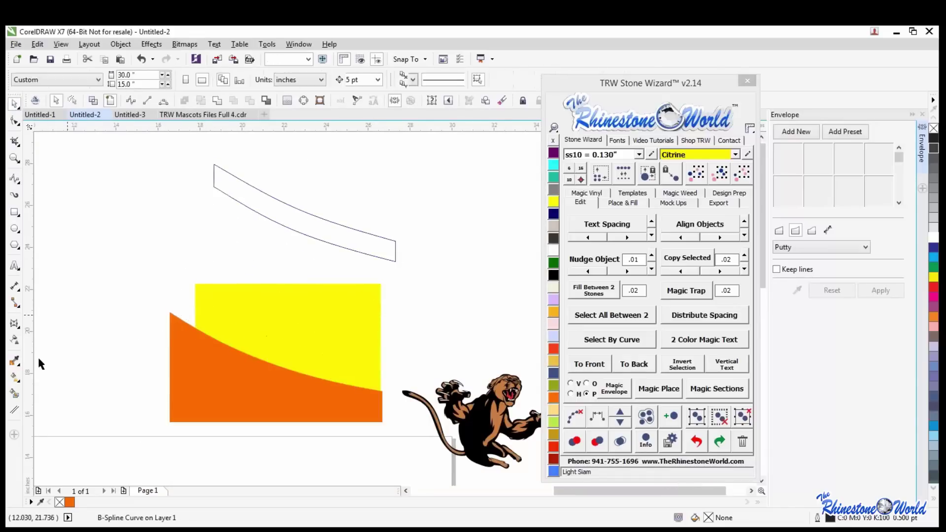
pyautogui.click(281, 220)
pyautogui.click(14, 103)
pyautogui.moveTo(260, 194); pyautogui.dragTo(216, 318)
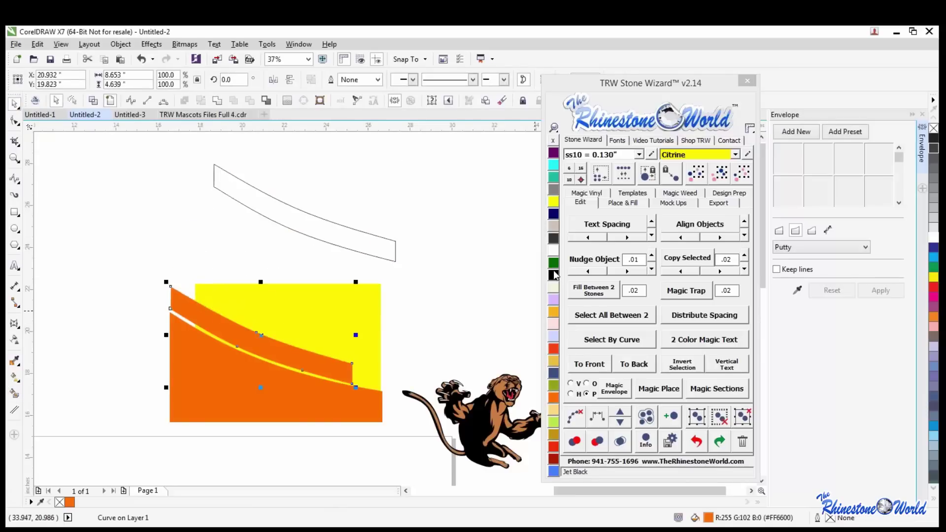
# Colour the filled band Aquamarine and delete the leftover band outline.
pyautogui.click(555, 165)
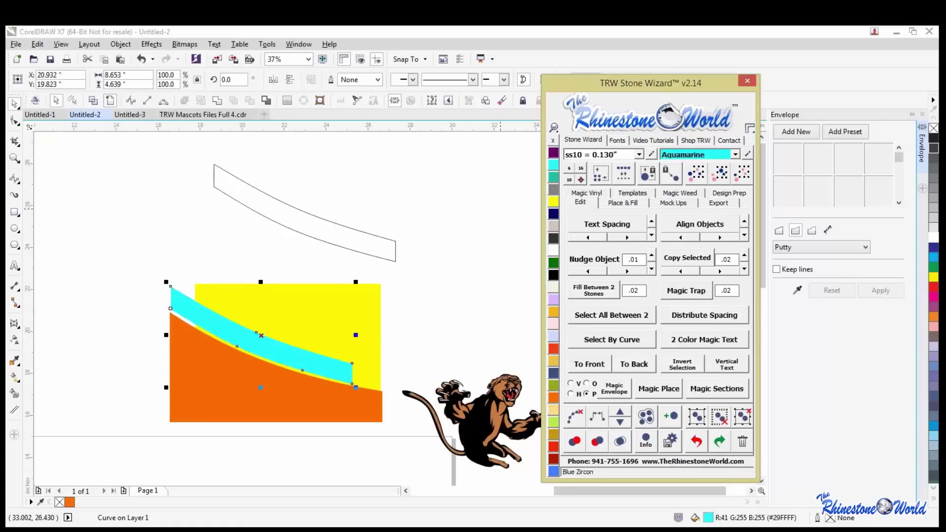
pyautogui.click(394, 253)
pyautogui.press('Delete')
# Move the LAKE CITY text to about X 17.7, Y 14.1 inches and the HIGH SCHOOL text to about X 23.3, Y 14.1 inches.
pyautogui.scroll(-2, 256, 277)
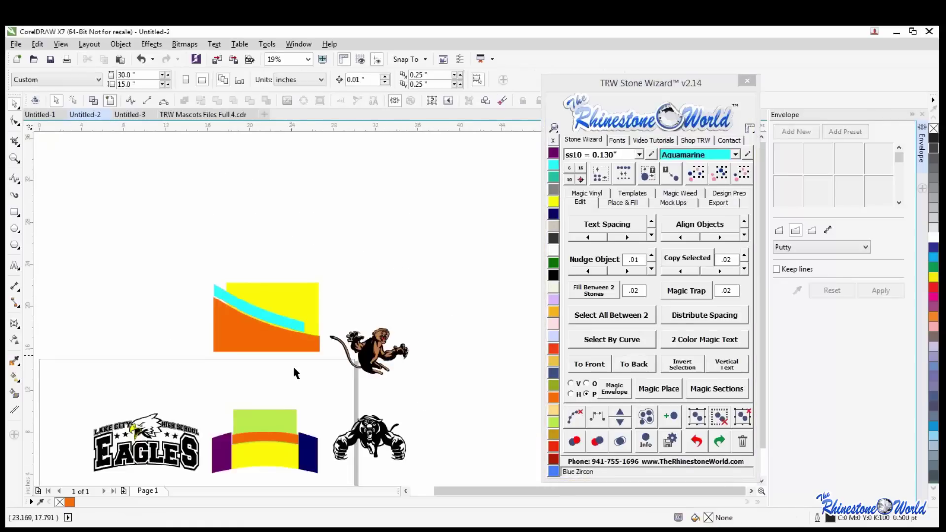
pyautogui.scroll(2, 241, 434)
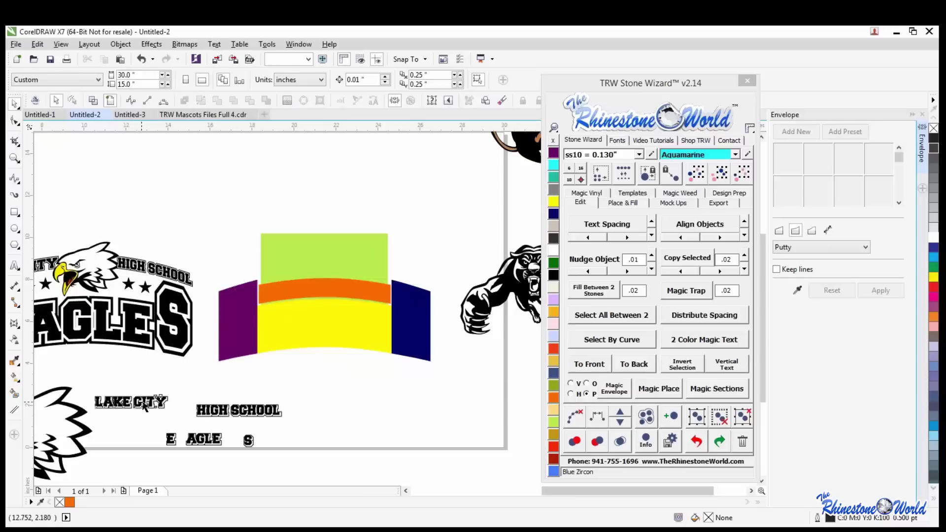
pyautogui.moveTo(148, 407); pyautogui.dragTo(285, 169)
pyautogui.click(348, 412)
pyautogui.scroll(-4, 348, 412)
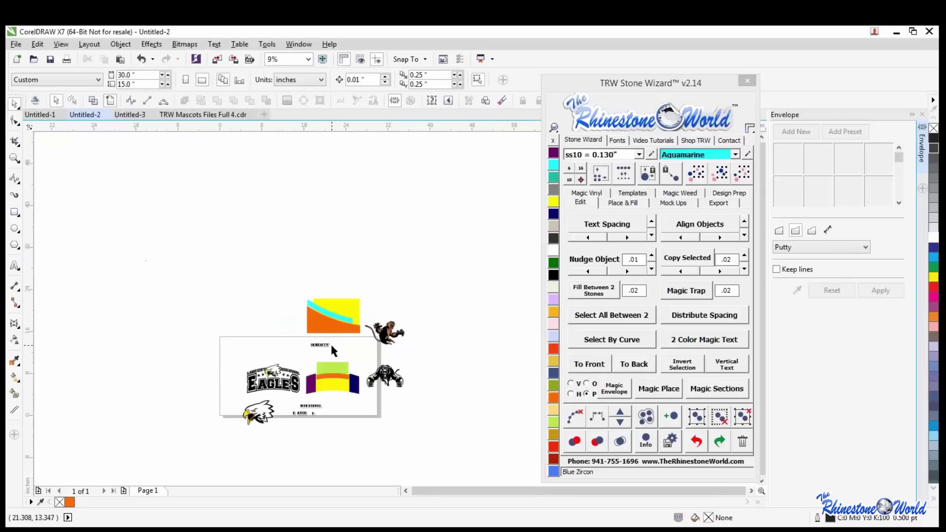
pyautogui.scroll(4, 332, 351)
pyautogui.click(256, 328)
pyautogui.scroll(-2, 333, 373)
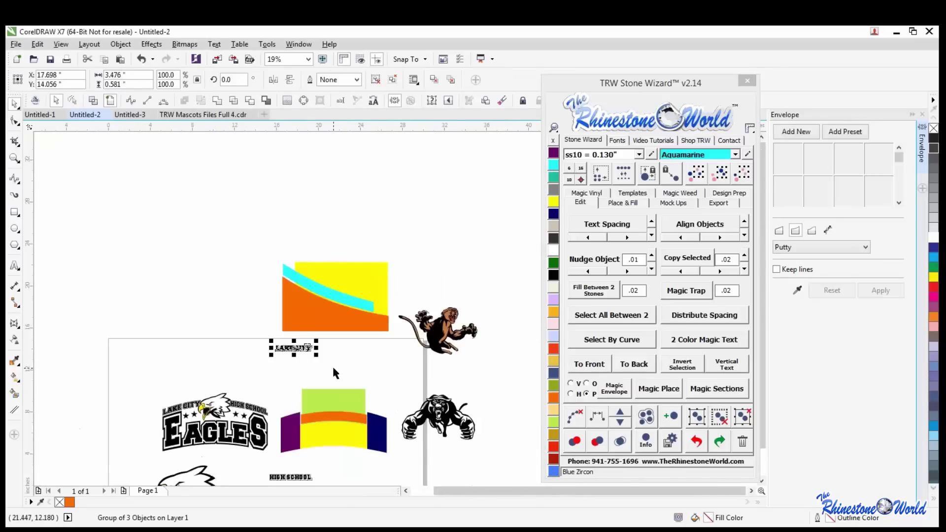
pyautogui.moveTo(307, 485); pyautogui.dragTo(370, 355)
pyautogui.scroll(2, 363, 327)
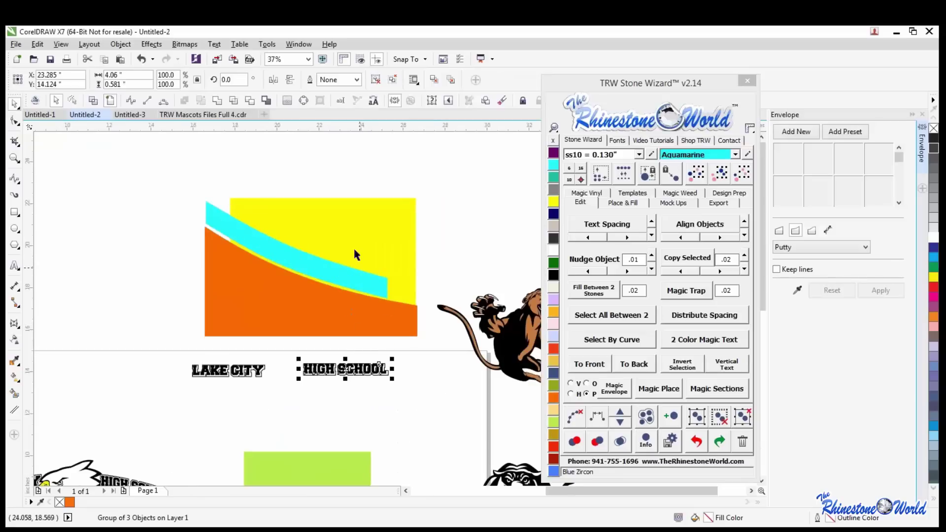
# Examine how the aquamarine band follows the orange shape's curve and how far it extends over the yellow shape.
pyautogui.click(434, 272)
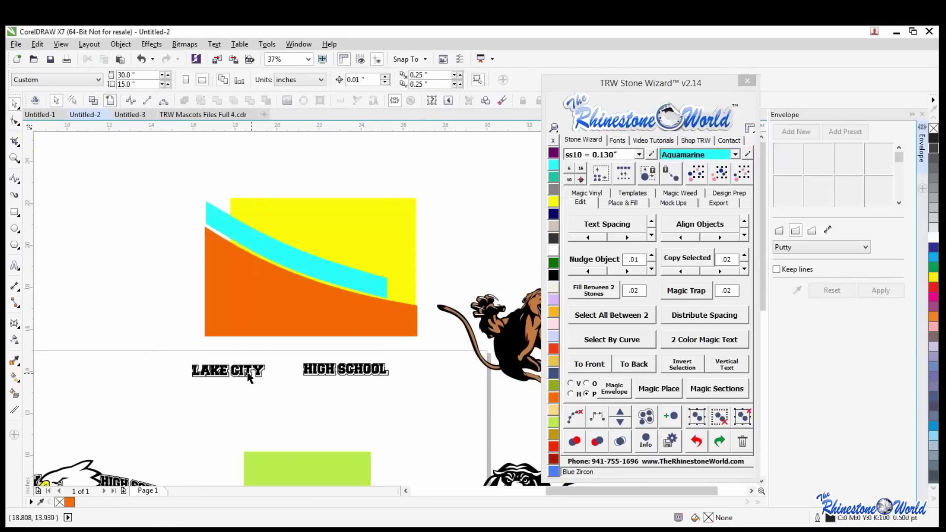
pyautogui.scroll(2, 313, 276)
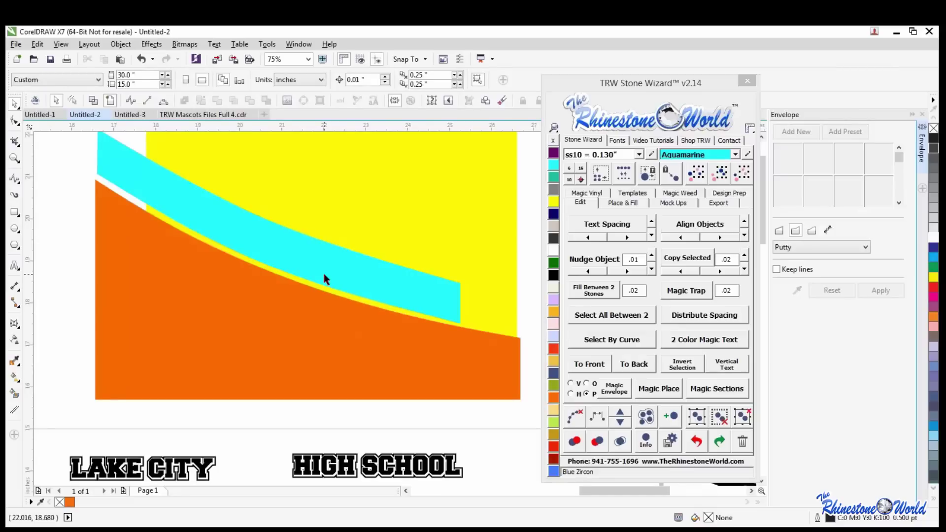
pyautogui.click(325, 279)
pyautogui.scroll(-2, 325, 279)
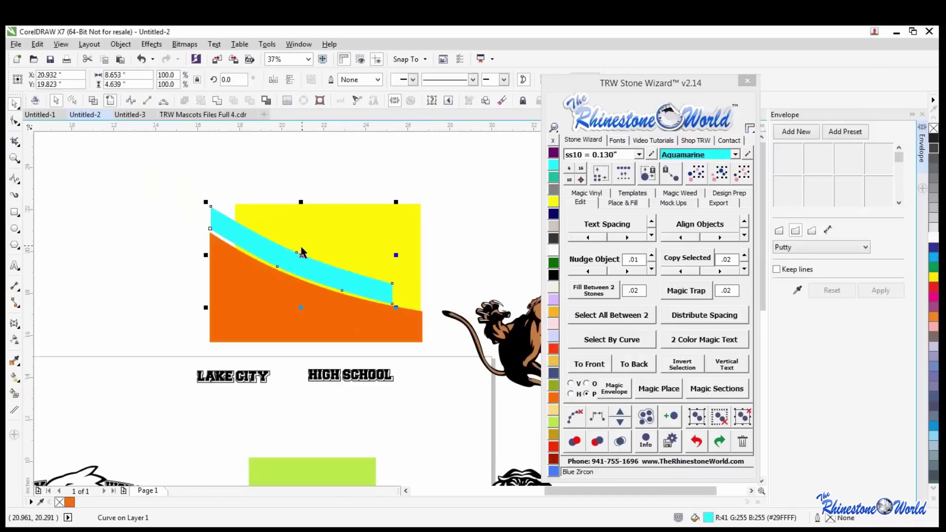
pyautogui.scroll(2, 309, 270)
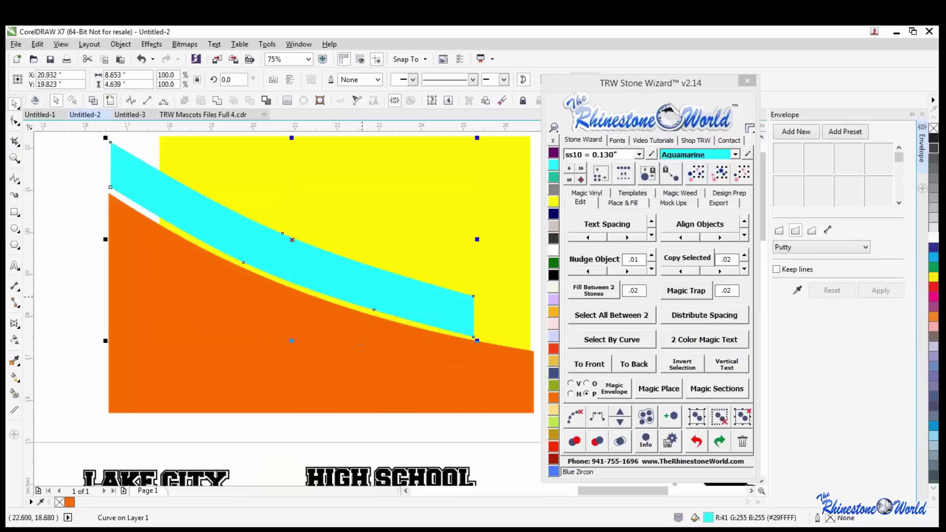
pyautogui.scroll(-2, 357, 303)
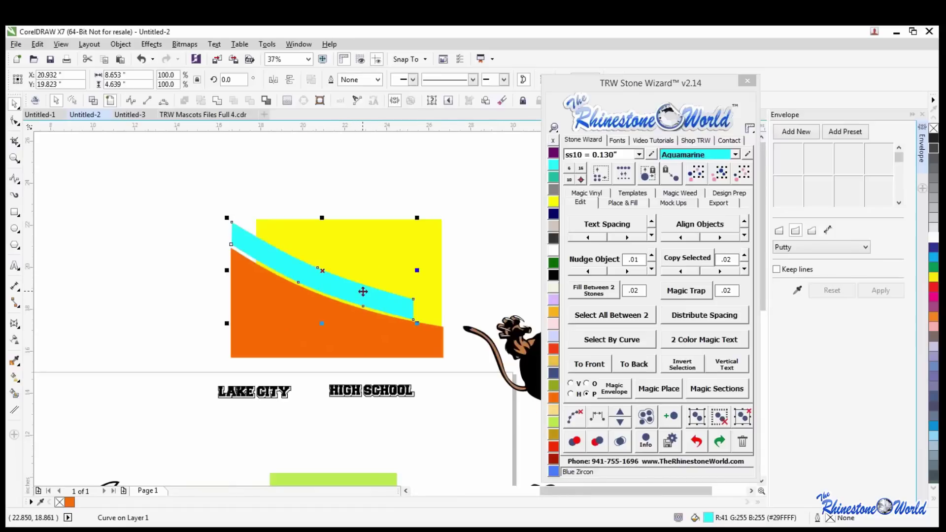
pyautogui.scroll(2, 362, 291)
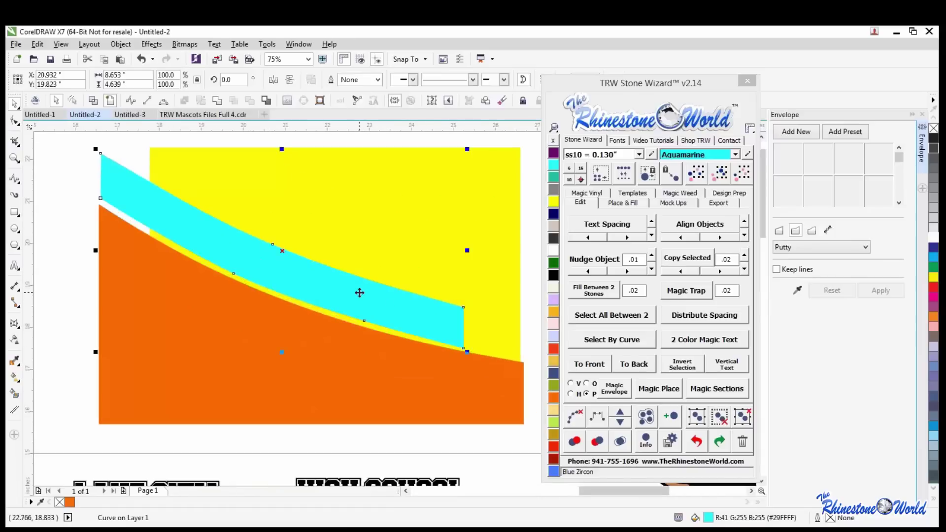
pyautogui.scroll(-2, 359, 293)
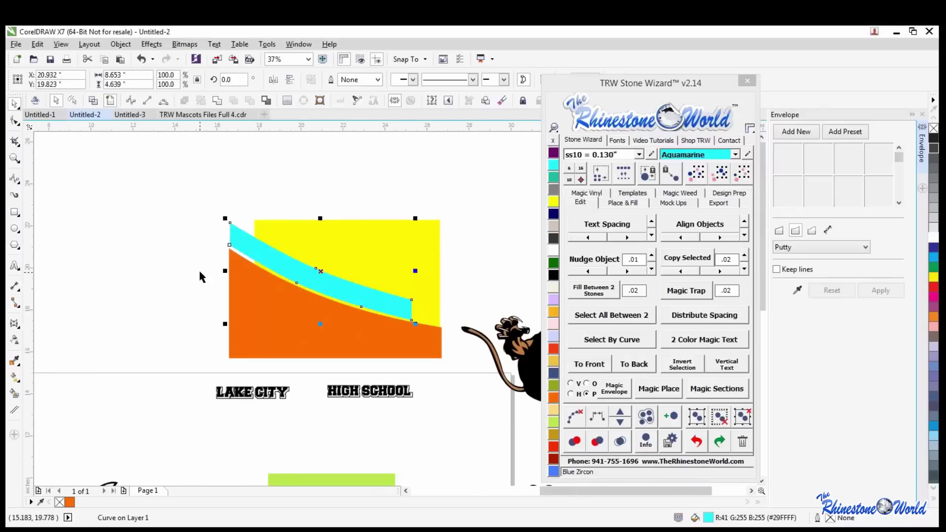
# Try cropping the lower end of the aquamarine band with a crop area about 6.97 by 5.78 inches, then undo the crop.
pyautogui.click(14, 142)
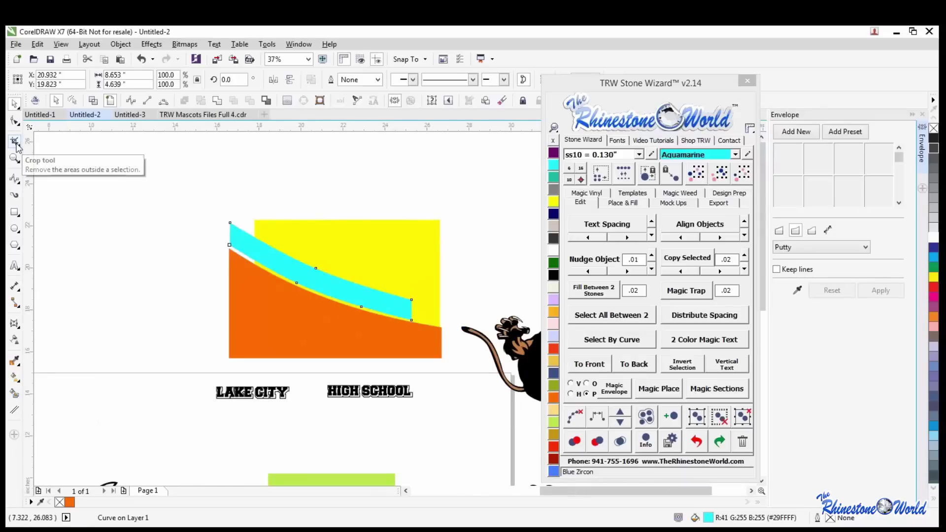
pyautogui.moveTo(217, 204)
pyautogui.mouseDown()
pyautogui.moveTo(306, 323)
pyautogui.moveTo(368, 327)
pyautogui.mouseUp()
pyautogui.moveTo(367, 326); pyautogui.dragTo(364, 325)
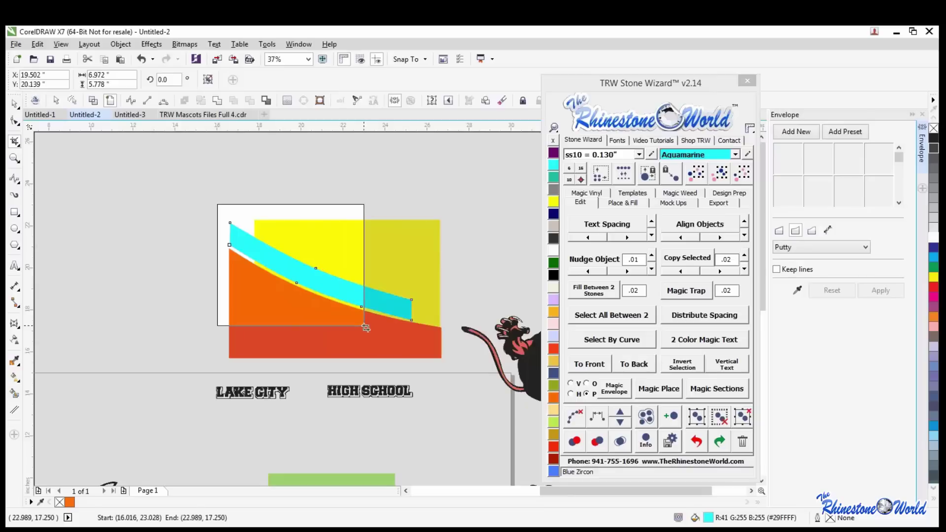
pyautogui.doubleClick(353, 293)
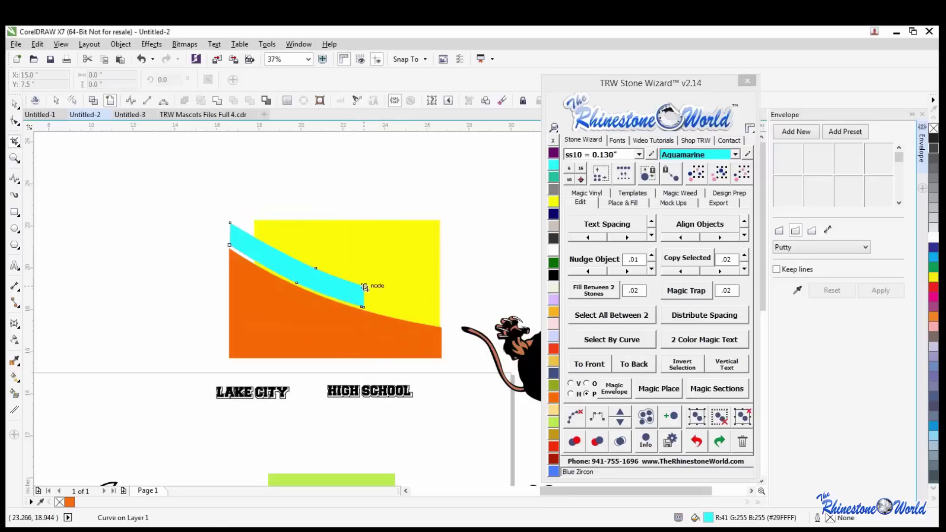
pyautogui.scroll(2, 370, 286)
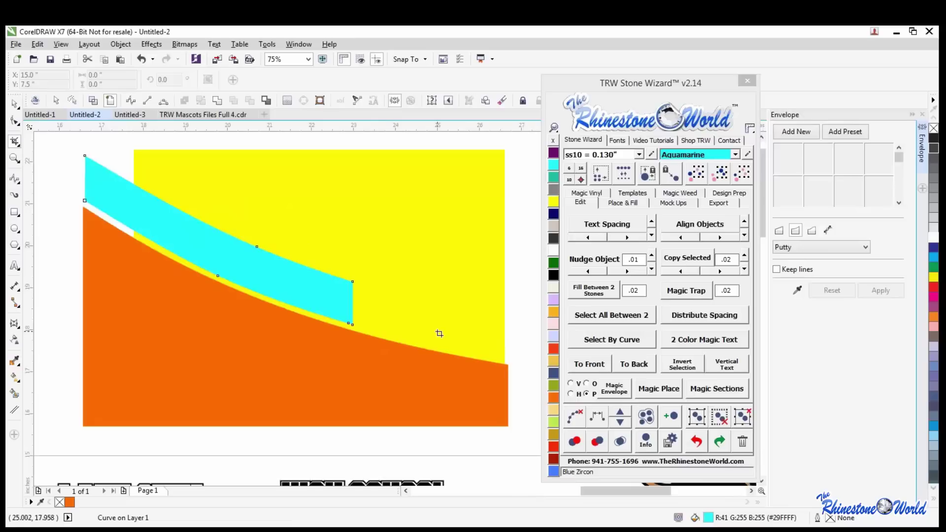
pyautogui.scroll(-2, 439, 334)
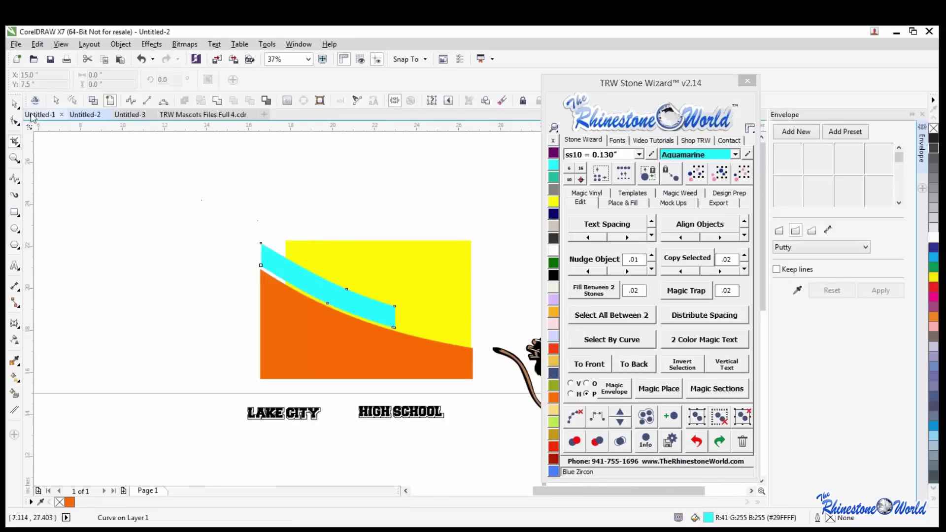
pyautogui.click(15, 103)
pyautogui.click(158, 211)
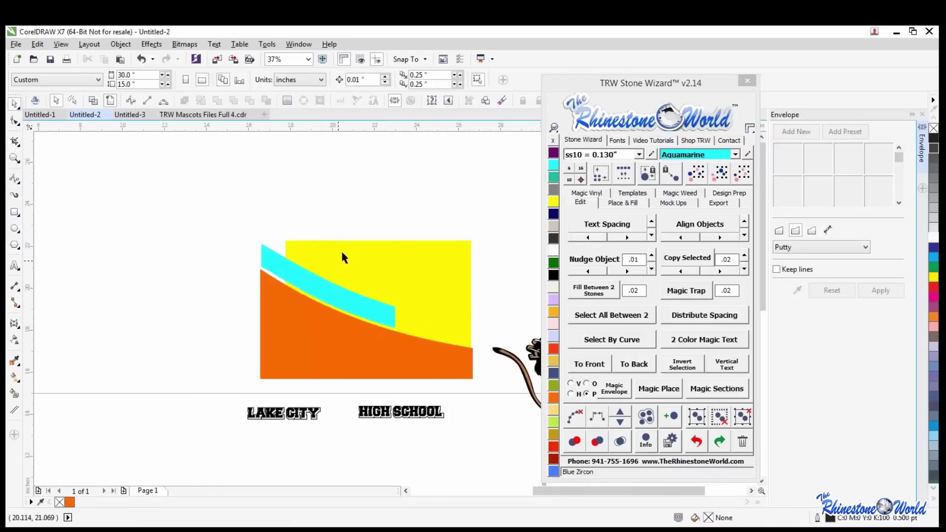
pyautogui.click(293, 262)
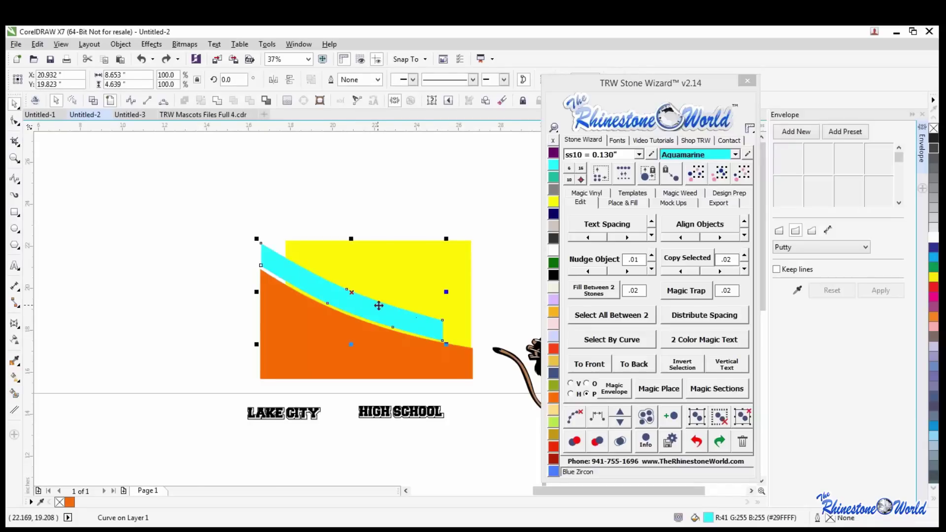
# Crop off the lower end of the aquamarine band, leaving it about 5.7 inches wide.
pyautogui.click(220, 279)
pyautogui.click(278, 265)
pyautogui.click(14, 141)
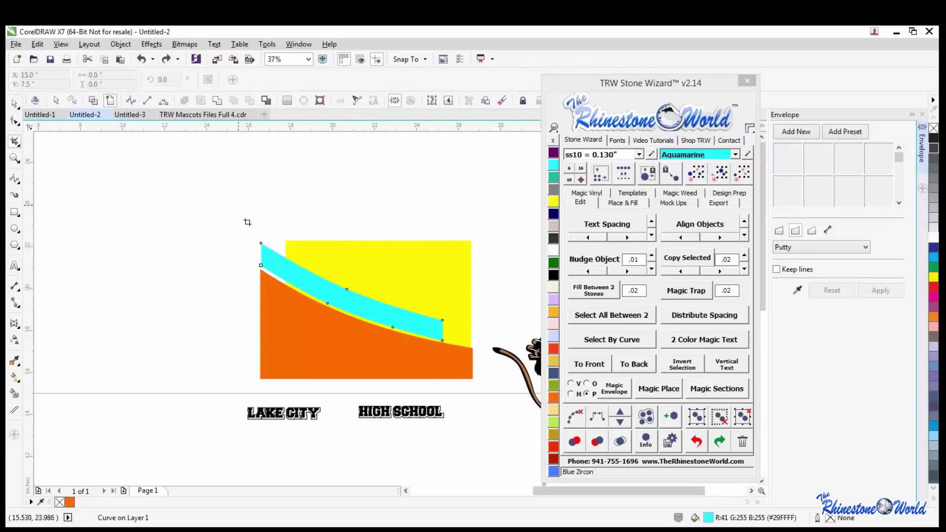
pyautogui.moveTo(239, 205); pyautogui.dragTo(380, 348)
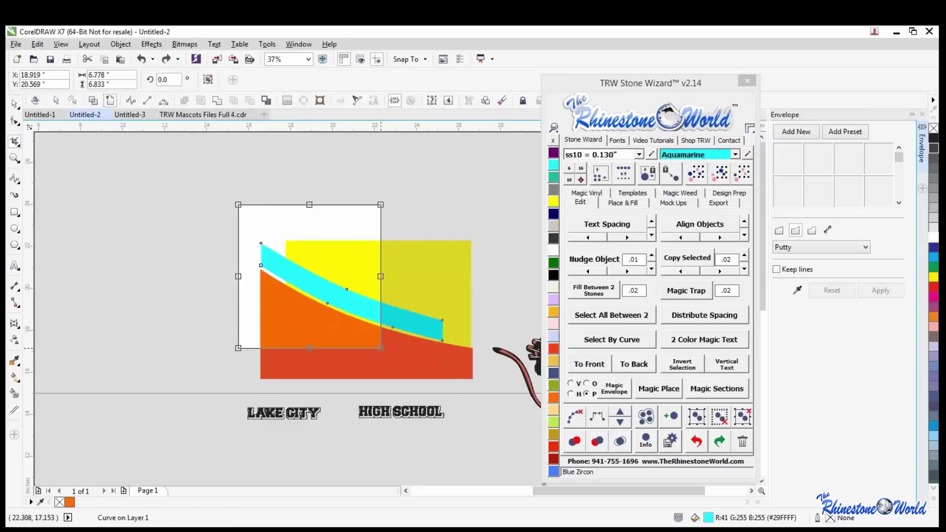
pyautogui.doubleClick(362, 310)
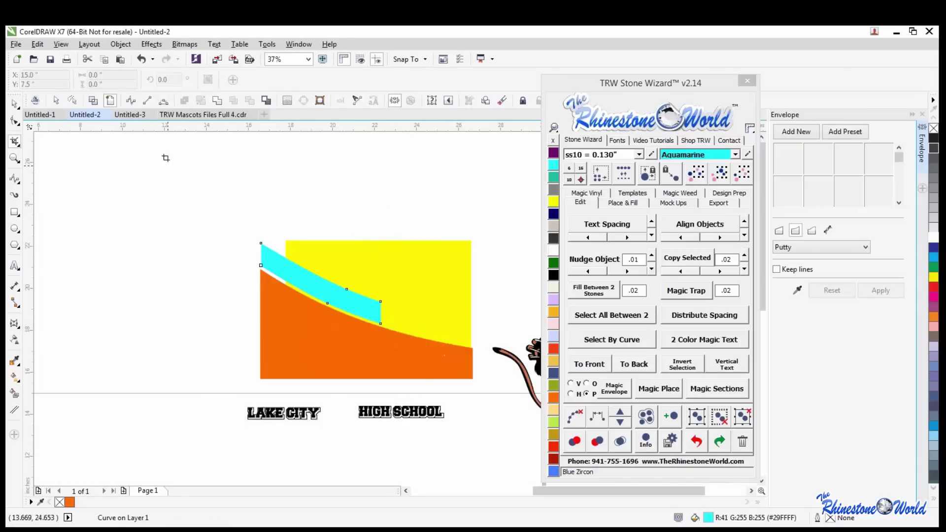
pyautogui.click(14, 104)
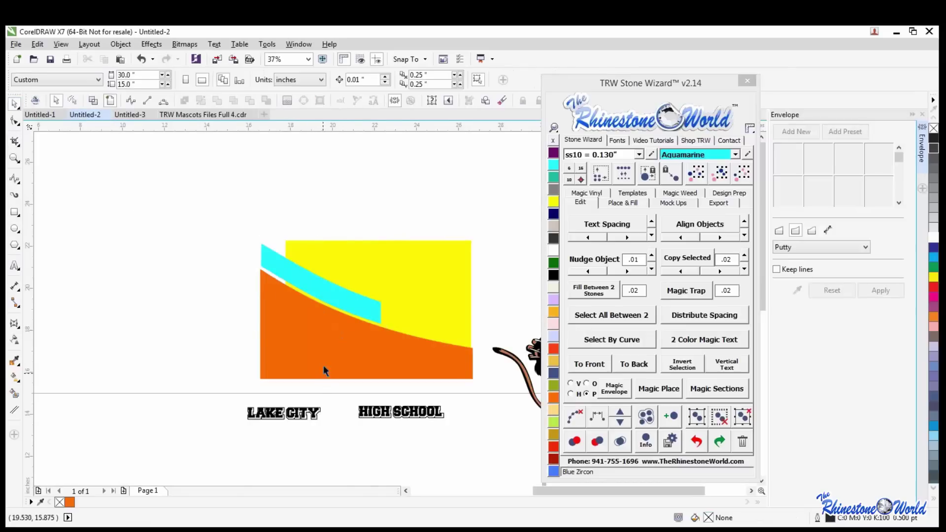
# Nudge the cropped band closer to the orange curve, to about X 19.44, Y 20.18 inches.
pyautogui.scroll(3, 323, 365)
pyautogui.click(351, 228)
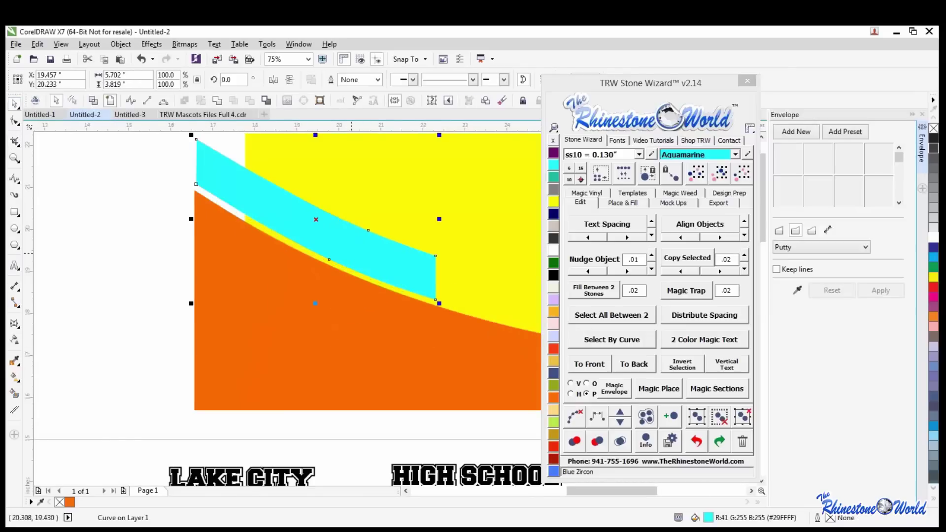
pyautogui.press('Down')
pyautogui.press('Down')
pyautogui.press('Down')
pyautogui.press('Down')
pyautogui.press('Down')
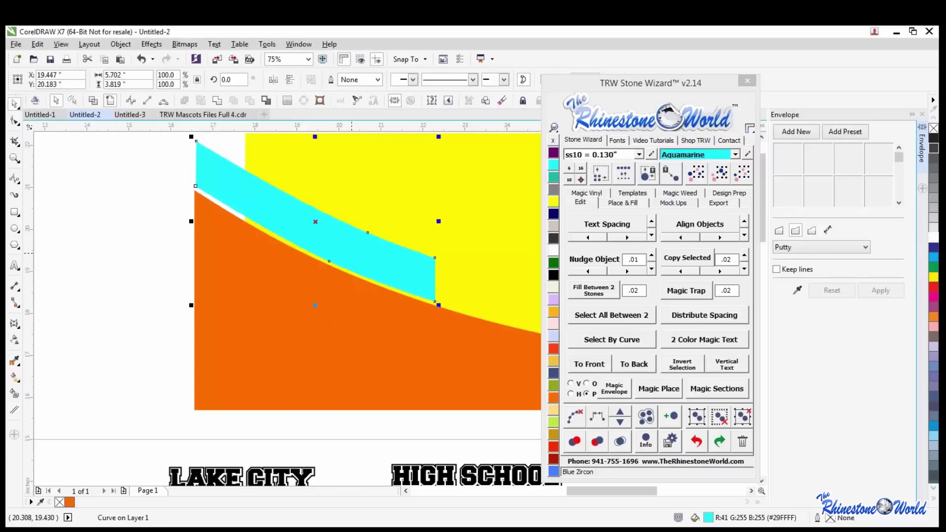
pyautogui.scroll(-3, 158, 285)
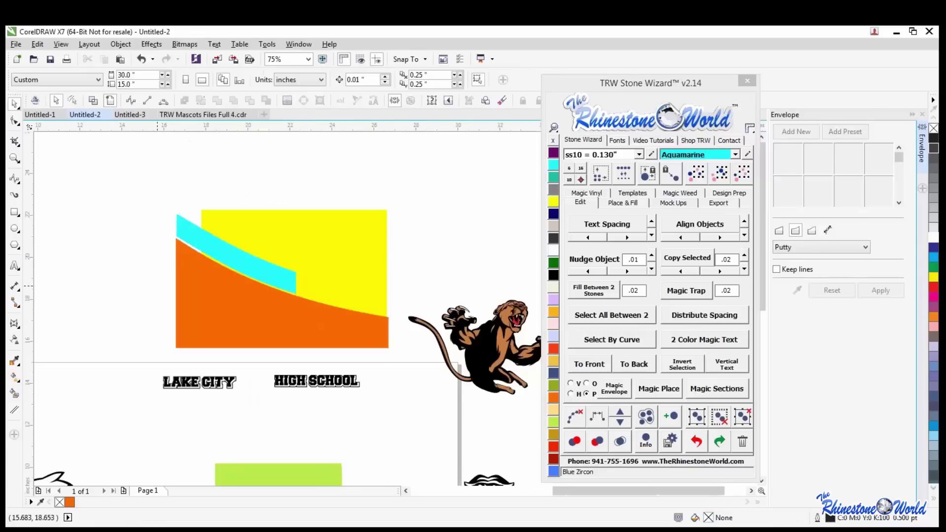
# Try fitting the LAKE CITY text into the aquamarine band with Magic Envelope in P mode, then undo it.
pyautogui.keyDown('shift'); pyautogui.click(221, 388); pyautogui.keyUp('shift')
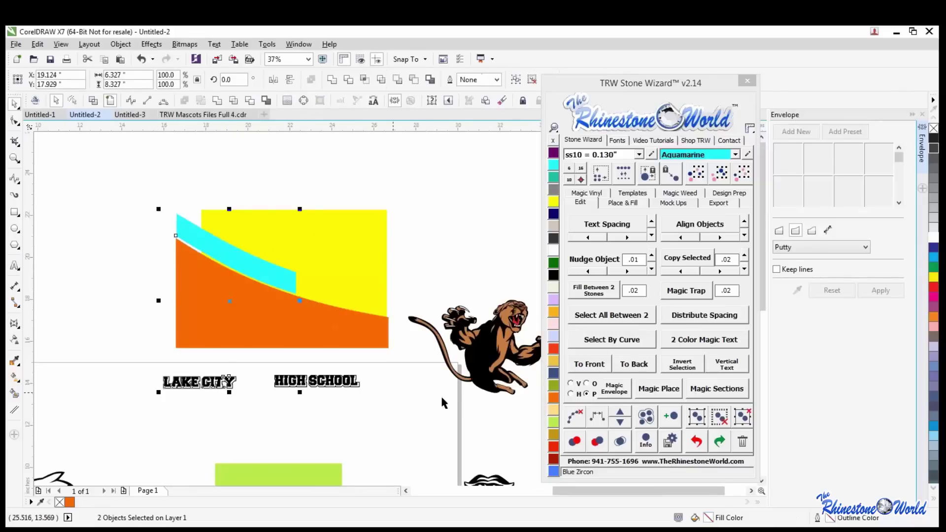
pyautogui.click(614, 388)
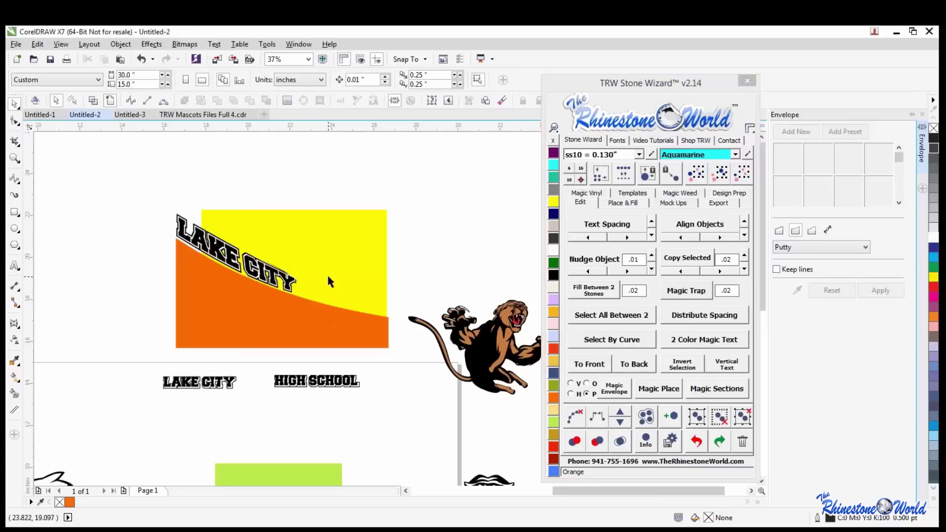
pyautogui.scroll(4, 294, 284)
pyautogui.scroll(-4, 295, 284)
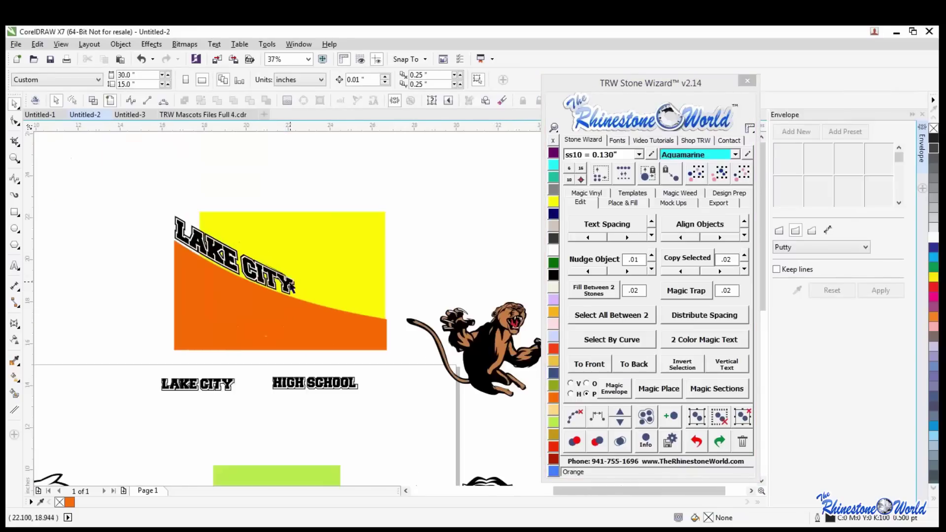
pyautogui.hotkey('ctrl', 'z')
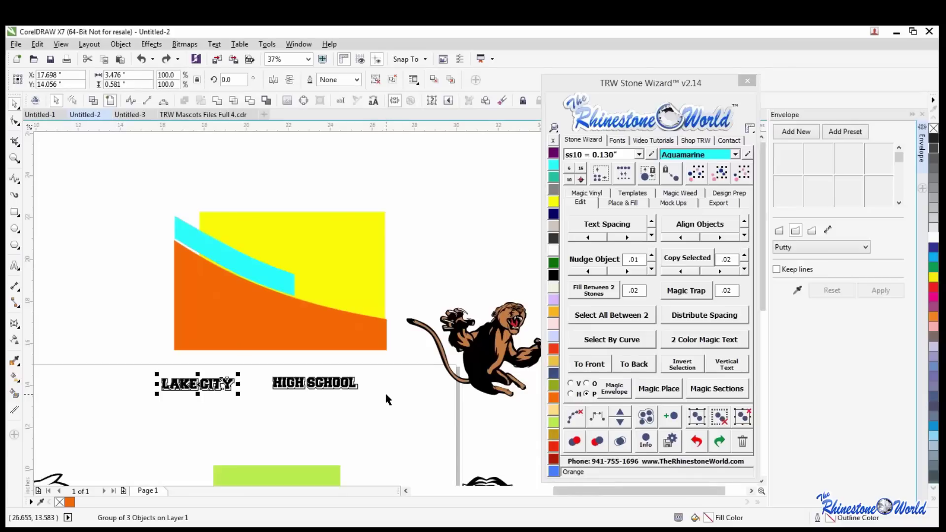
# Try fitting the LAKE CITY text into the aquamarine band with Magic Envelope in V mode, then undo it.
pyautogui.click(240, 267)
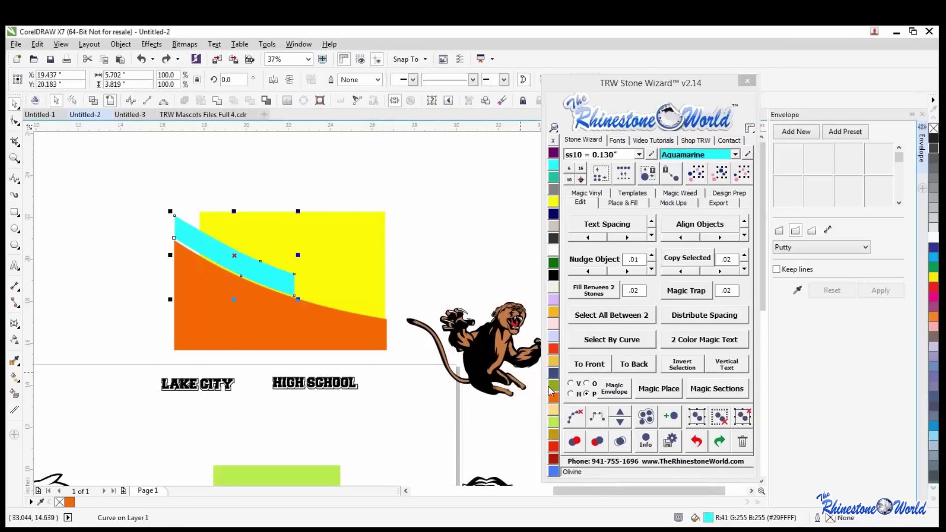
pyautogui.click(571, 383)
pyautogui.keyDown('shift'); pyautogui.click(232, 383); pyautogui.keyUp('shift')
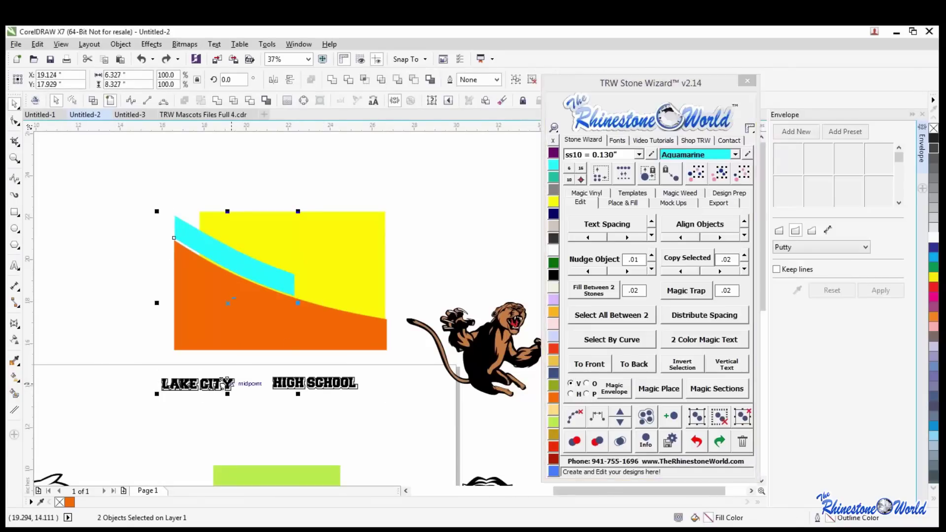
pyautogui.click(614, 389)
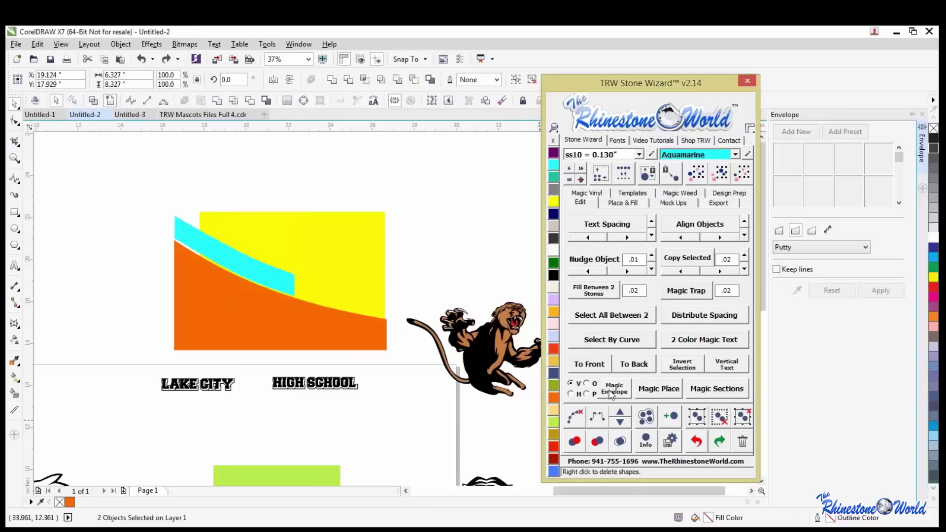
pyautogui.click(427, 417)
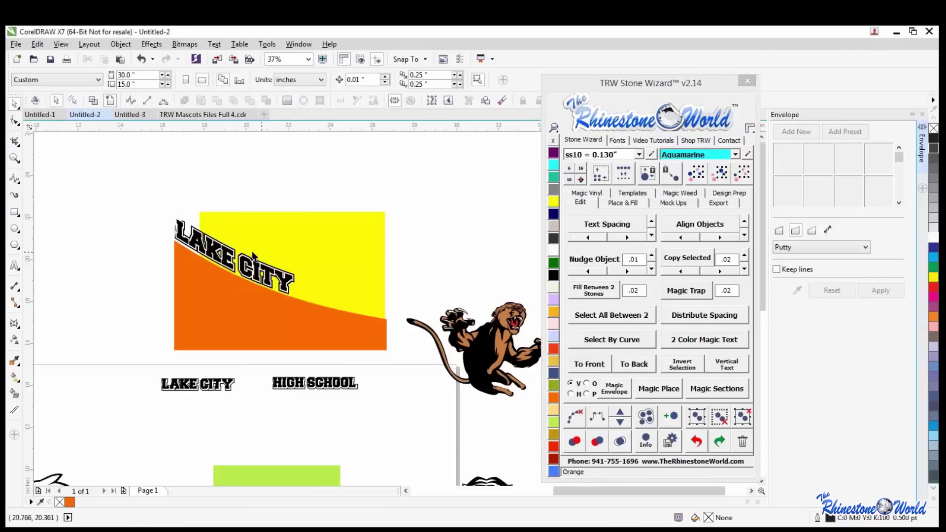
pyautogui.hotkey('ctrl', 'z')
# Try fitting the LAKE CITY text into the aquamarine band with Magic Envelope in O mode, then undo it.
pyautogui.scroll(5, 170, 229)
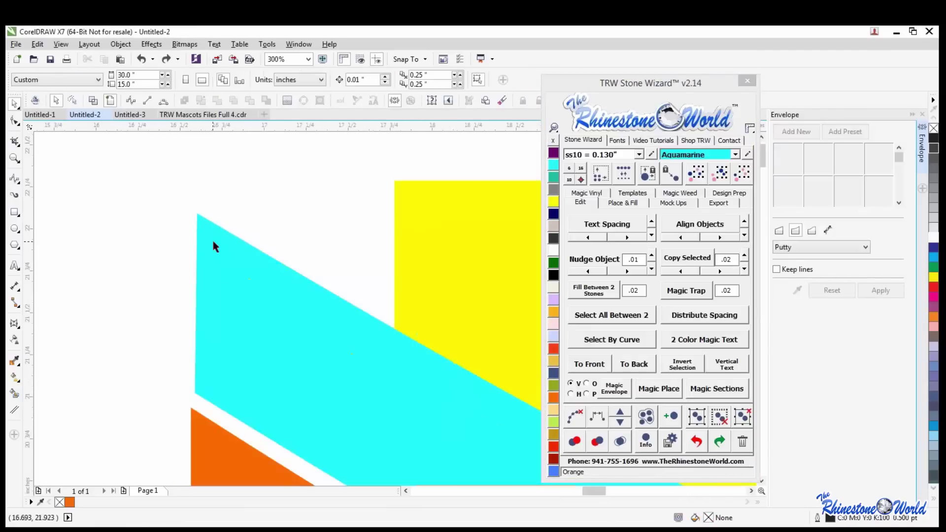
pyautogui.click(207, 234)
pyautogui.scroll(-5, 217, 231)
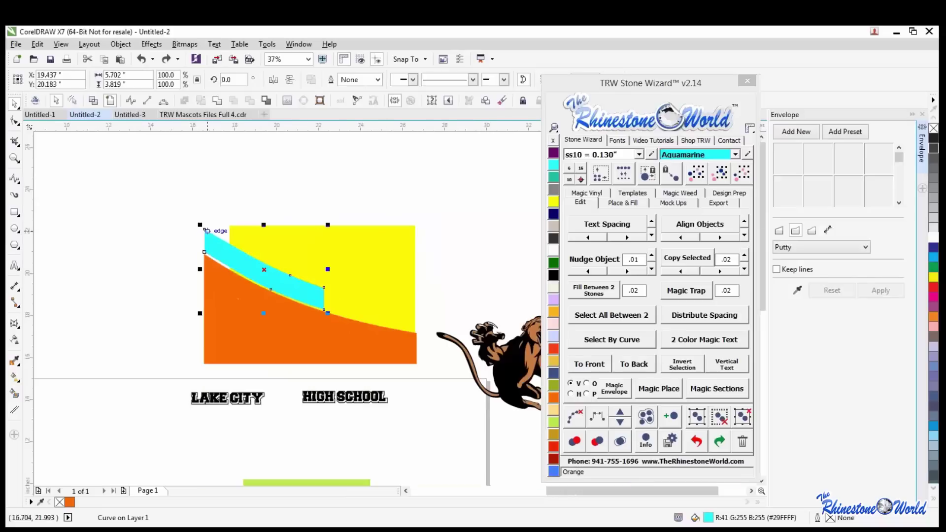
pyautogui.keyDown('shift'); pyautogui.click(236, 406); pyautogui.keyUp('shift')
pyautogui.click(586, 384)
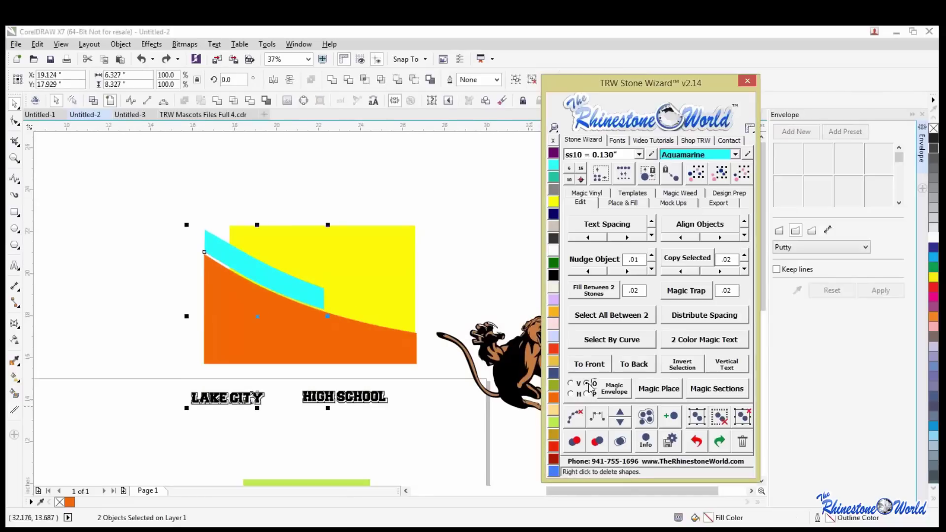
pyautogui.click(614, 390)
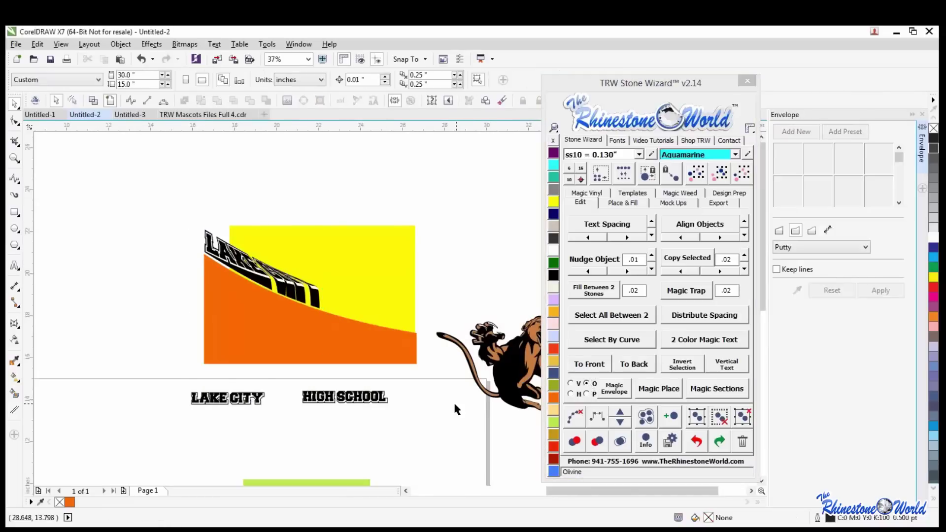
pyautogui.hotkey('ctrl', 'z')
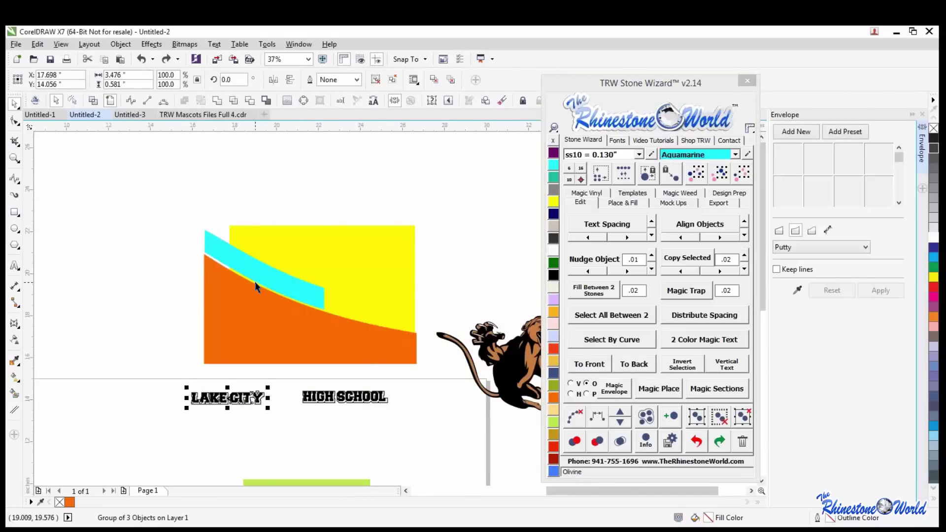
# Align the aquamarine band's lower corner node under its upper corner node to make the band's short outer edge vertical.
pyautogui.scroll(3, 207, 236)
pyautogui.click(231, 250)
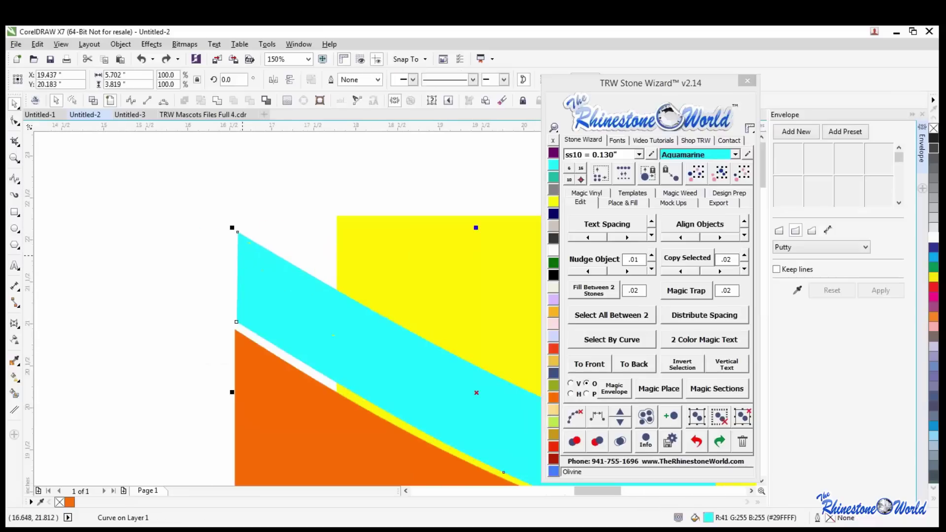
pyautogui.press('F10')
pyautogui.scroll(6, 262, 261)
pyautogui.click(277, 257)
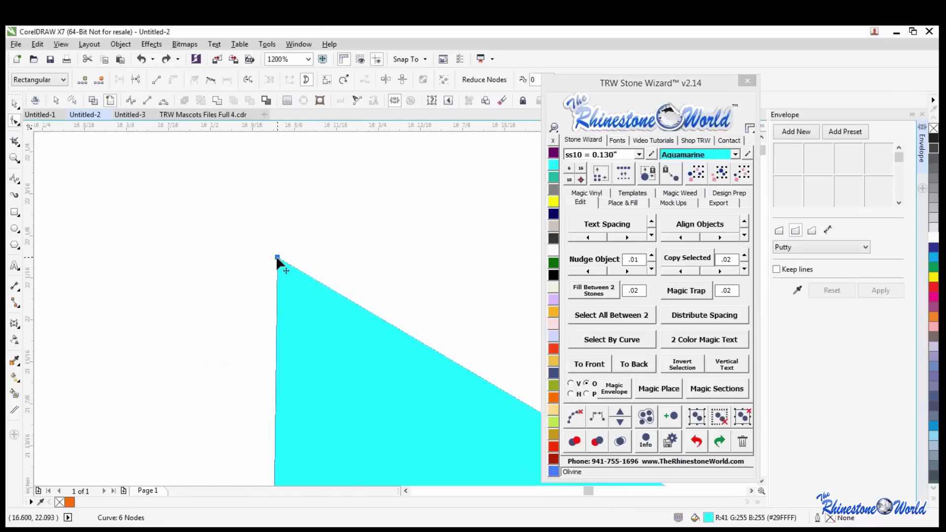
pyautogui.scroll(-1, 273, 256)
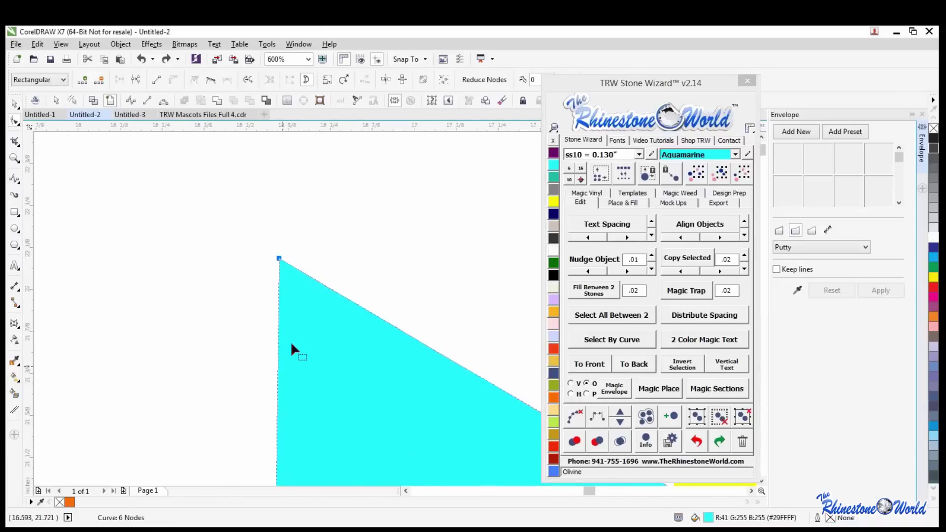
pyautogui.scroll(-2, 293, 341)
pyautogui.scroll(1, 295, 348)
pyautogui.scroll(1, 283, 374)
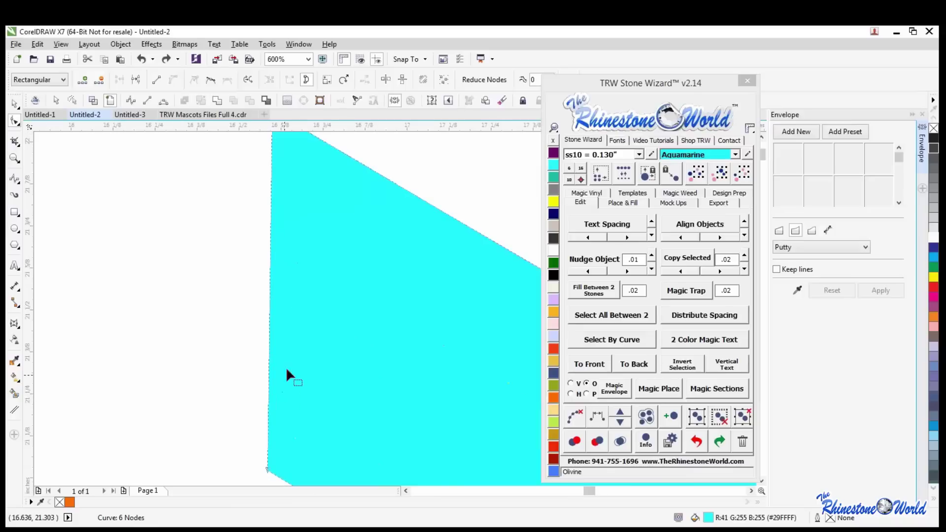
pyautogui.scroll(-1, 231, 258)
pyautogui.scroll(1, 249, 239)
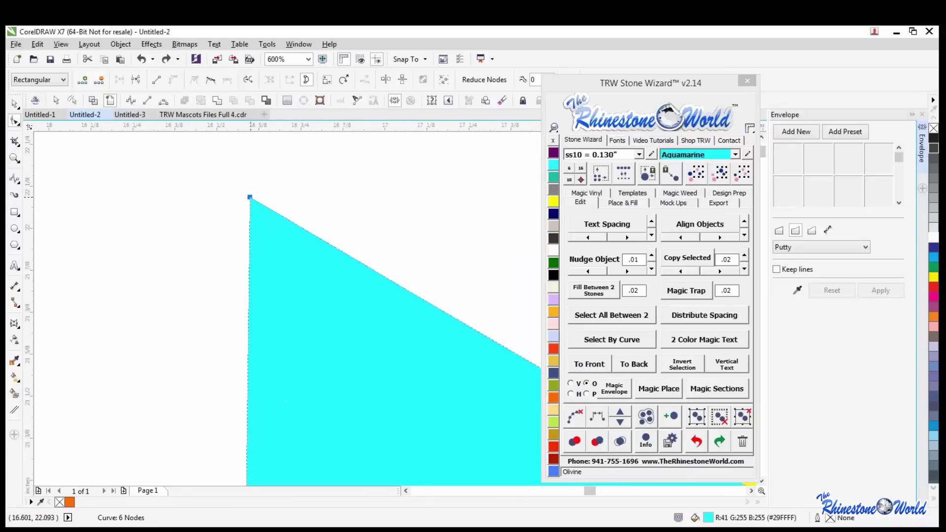
pyautogui.scroll(-1, 273, 221)
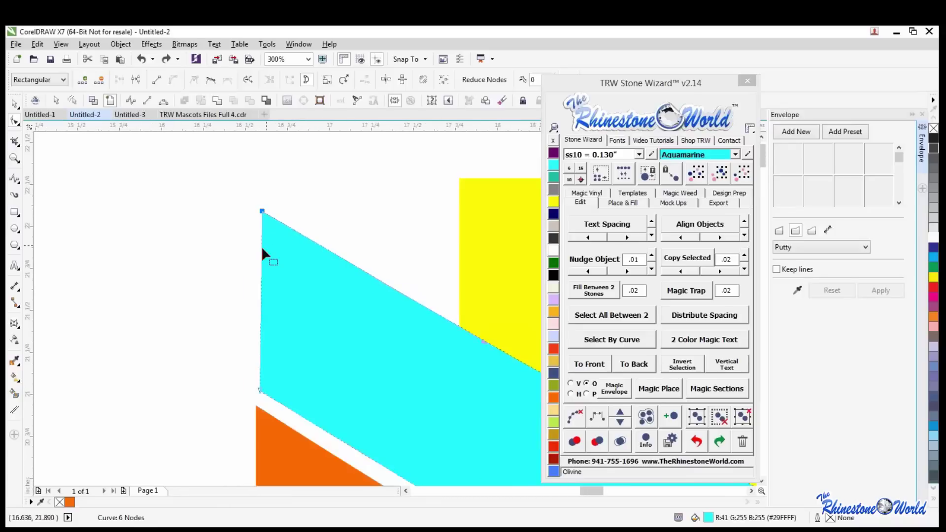
pyautogui.click(261, 393)
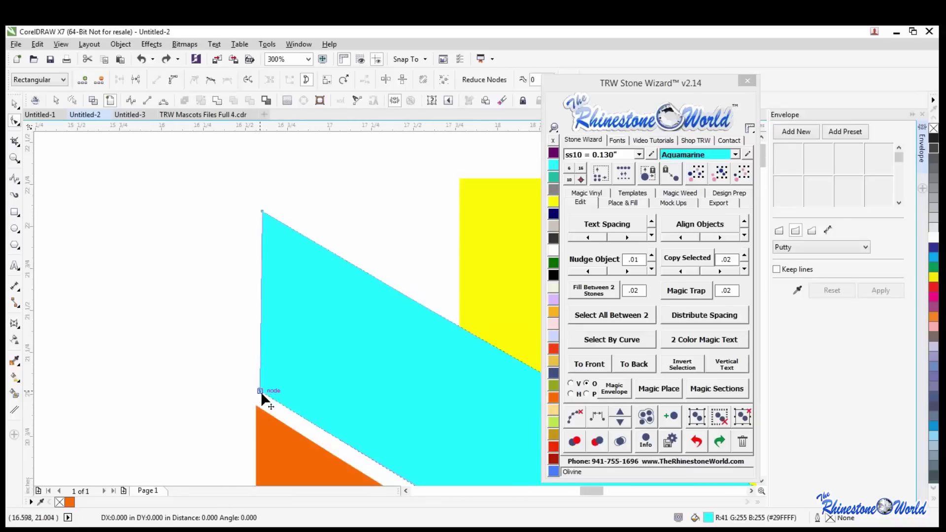
pyautogui.moveTo(262, 393)
pyautogui.mouseDown()
pyautogui.moveTo(264, 384)
pyautogui.moveTo(262, 401)
pyautogui.mouseUp()
pyautogui.scroll(4, 261, 392)
pyautogui.scroll(-4, 262, 401)
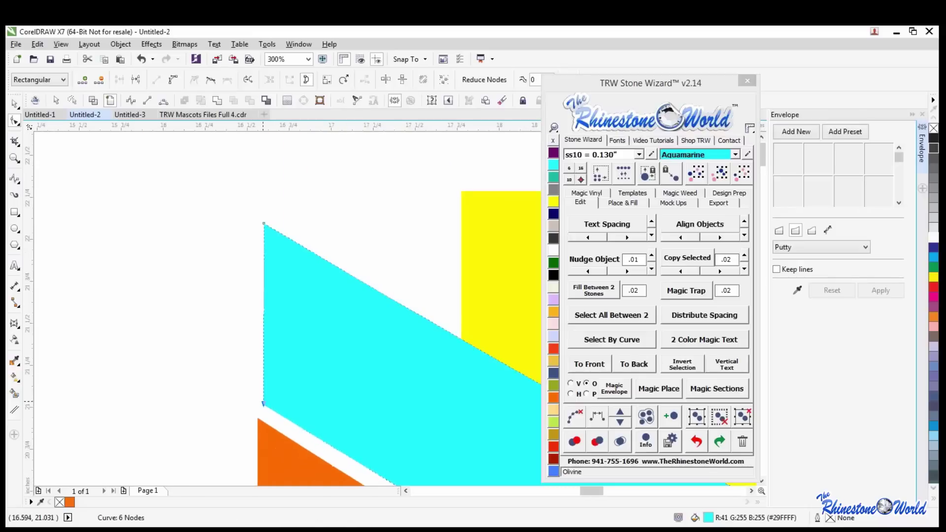
# Fit LAKE CITY into the aquamarine band and HIGH SCHOOL into the orange shape with Magic Envelope in V mode.
pyautogui.click(14, 103)
pyautogui.click(189, 277)
pyautogui.scroll(-8, 195, 273)
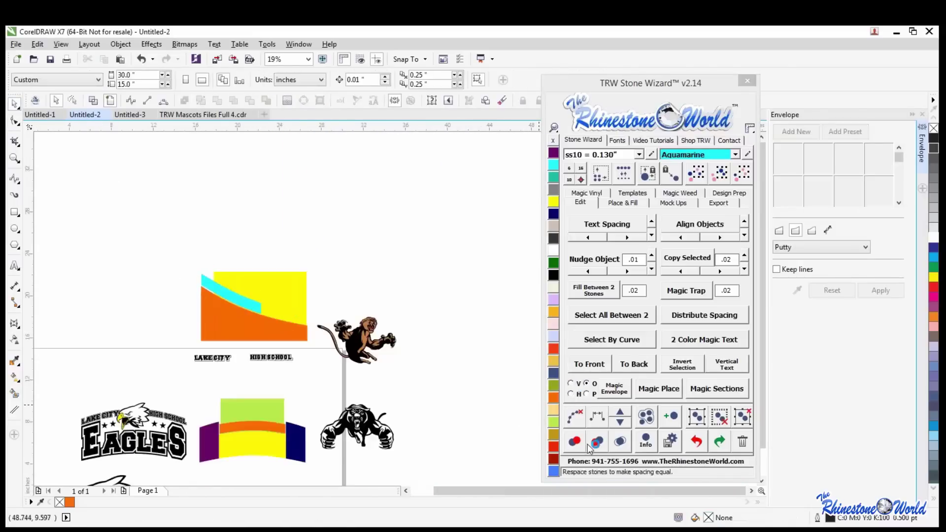
pyautogui.click(571, 384)
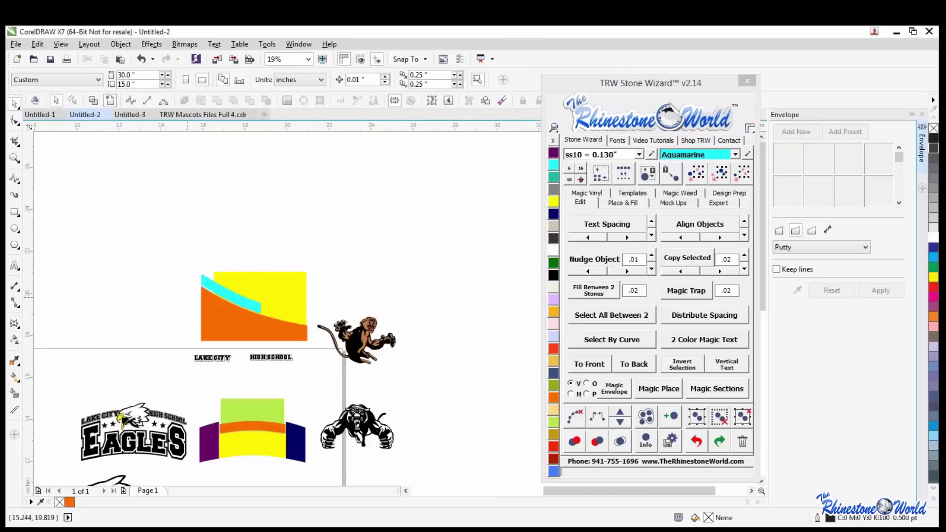
pyautogui.scroll(2, 188, 297)
pyautogui.click(242, 273)
pyautogui.keyDown('shift'); pyautogui.click(271, 419); pyautogui.keyUp('shift')
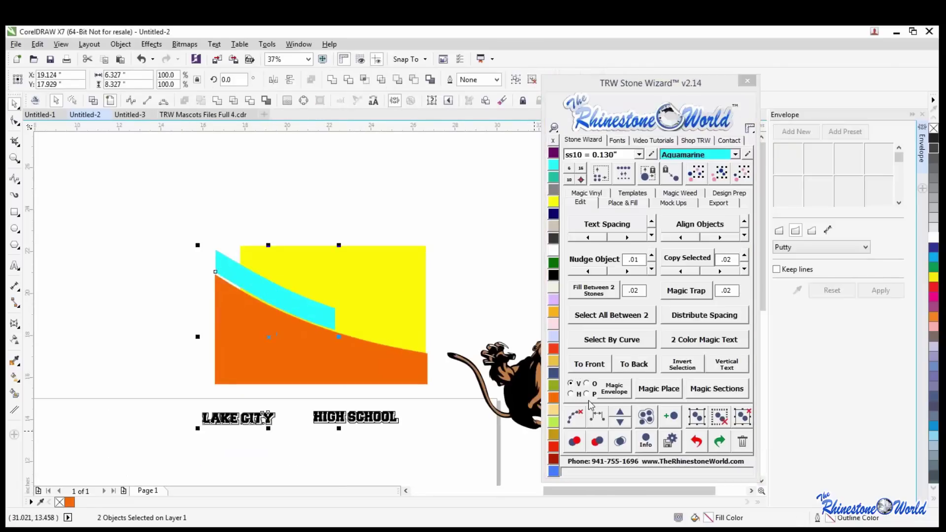
pyautogui.click(622, 392)
pyautogui.click(621, 392)
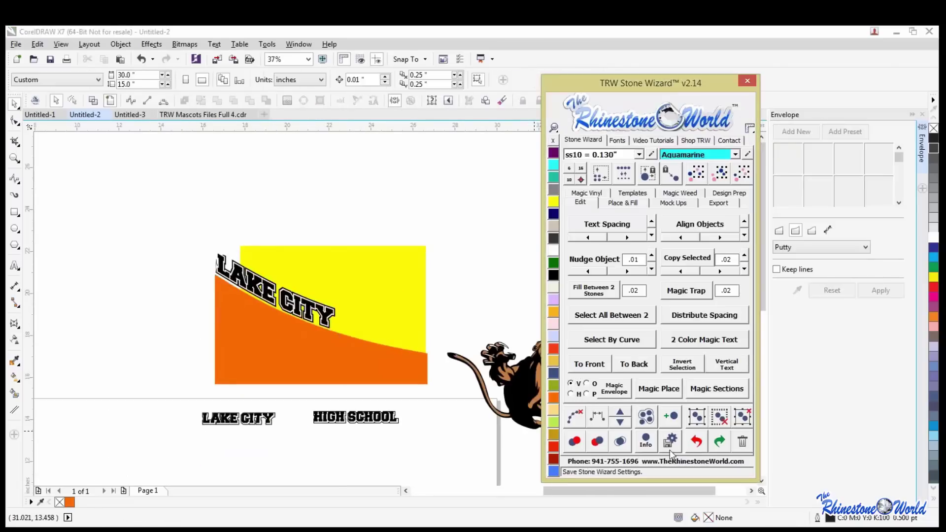
pyautogui.click(387, 419)
pyautogui.click(614, 389)
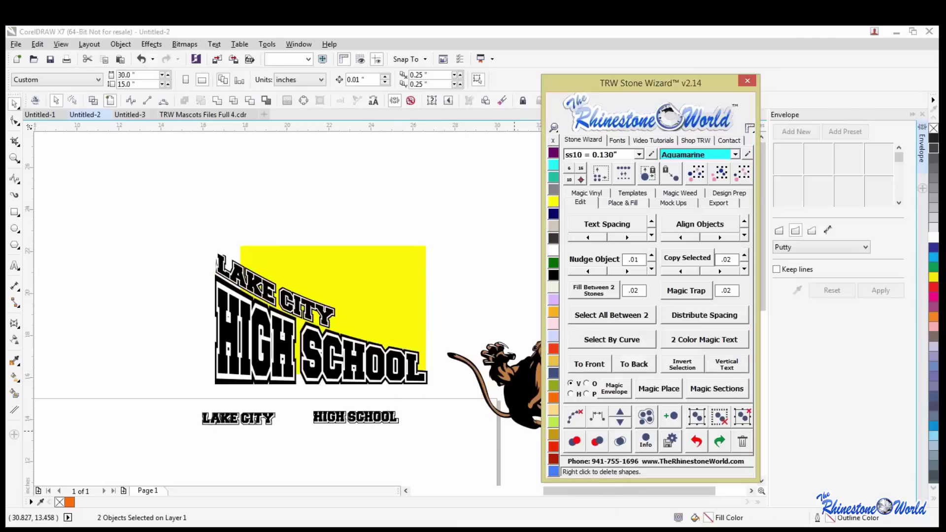
# Place the cougar mascot in the yellow rectangle with Magic Place and send it behind the lettering.
pyautogui.click(405, 330)
pyautogui.keyDown('shift'); pyautogui.click(532, 400); pyautogui.keyUp('shift')
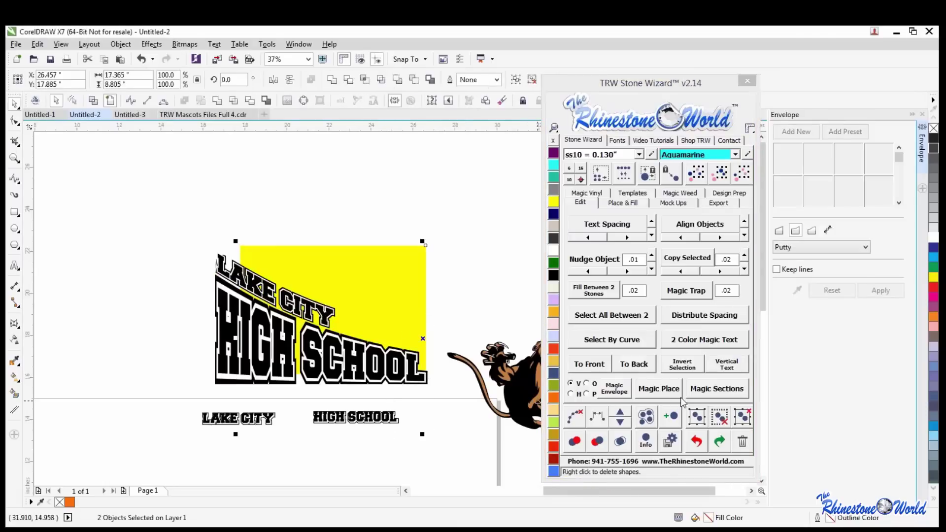
pyautogui.click(659, 388)
pyautogui.click(345, 321)
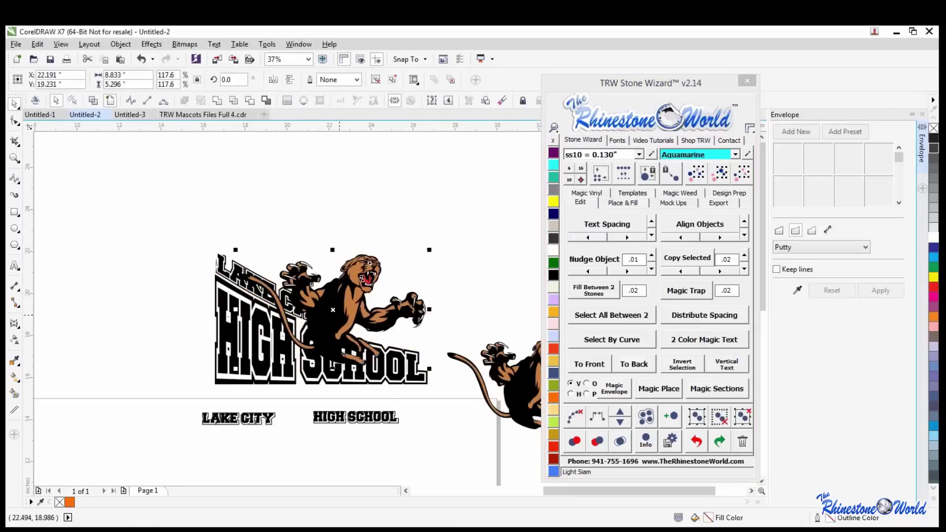
pyautogui.click(589, 364)
pyautogui.click(462, 306)
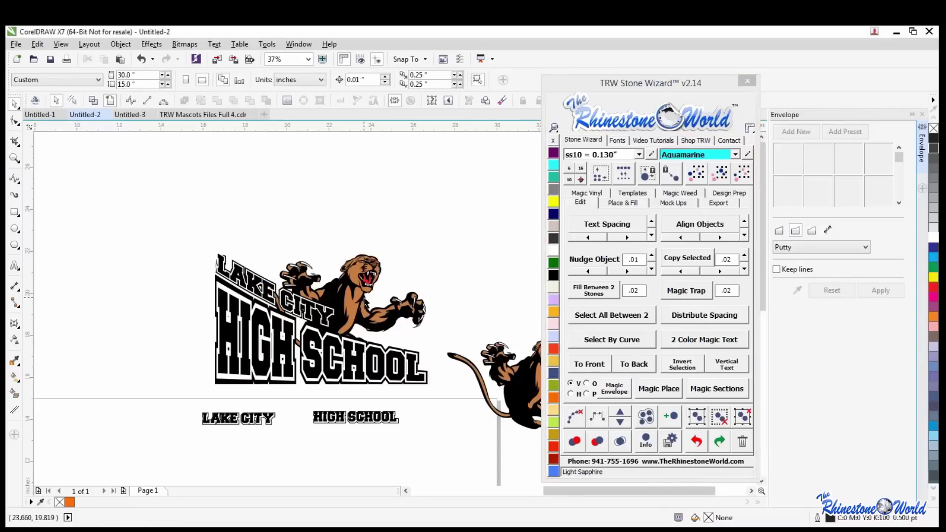
# Try moving the eagle head onto the EAGLES lettering and changing its stacking order to front and back, then undo it.
pyautogui.scroll(-2, 365, 302)
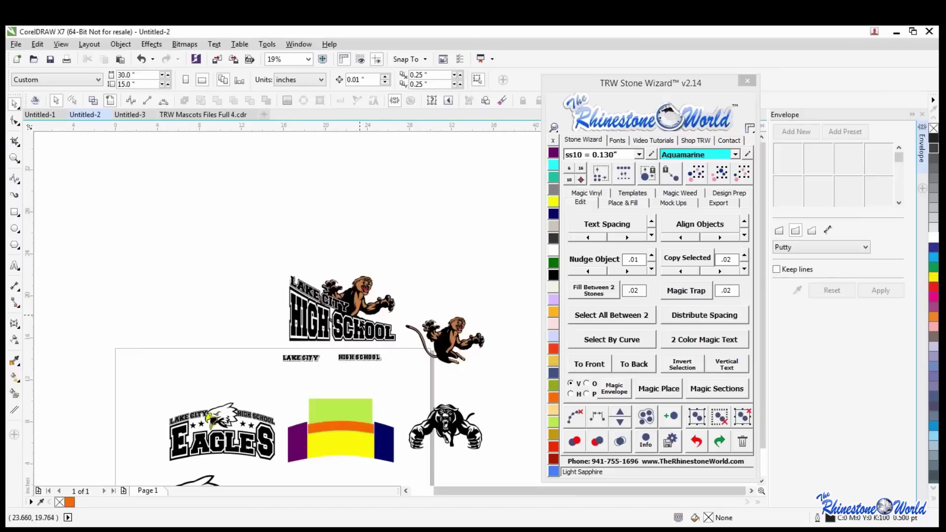
pyautogui.scroll(-1, 369, 347)
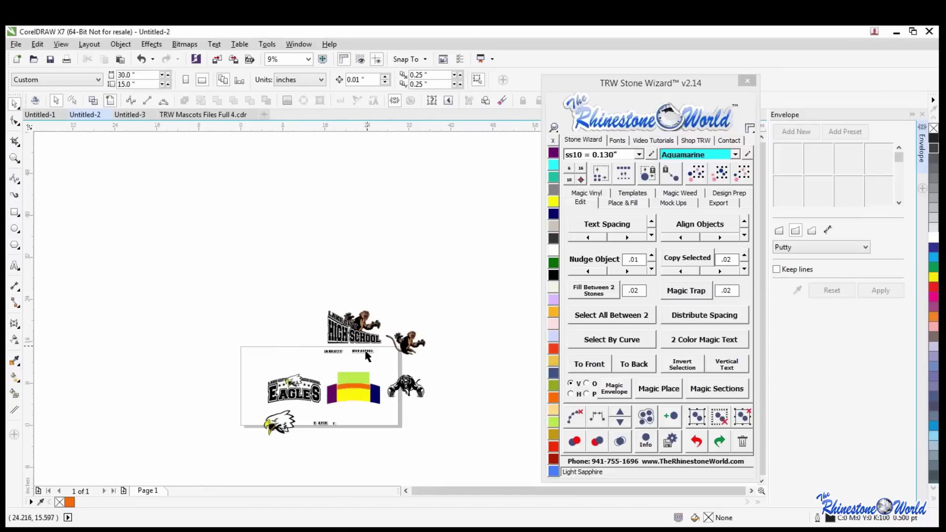
pyautogui.scroll(2, 291, 396)
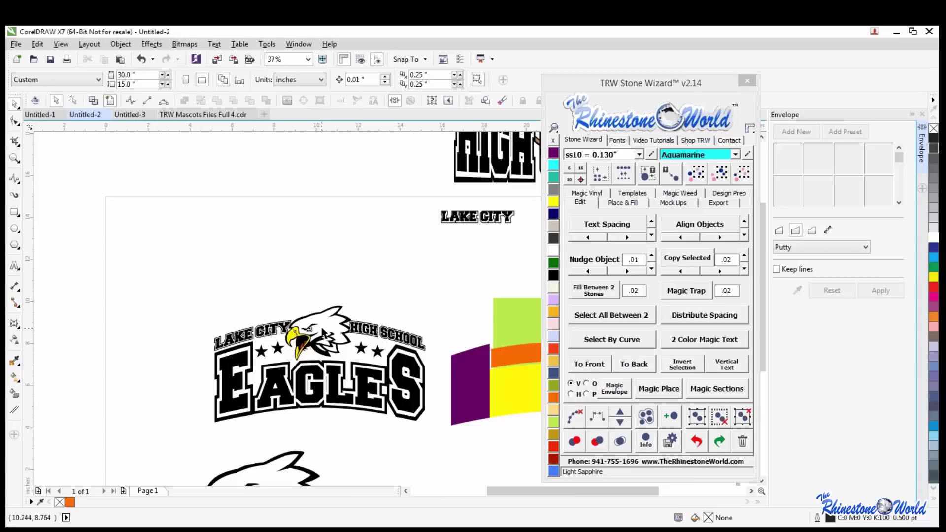
pyautogui.moveTo(321, 350); pyautogui.dragTo(354, 385)
pyautogui.click(597, 368)
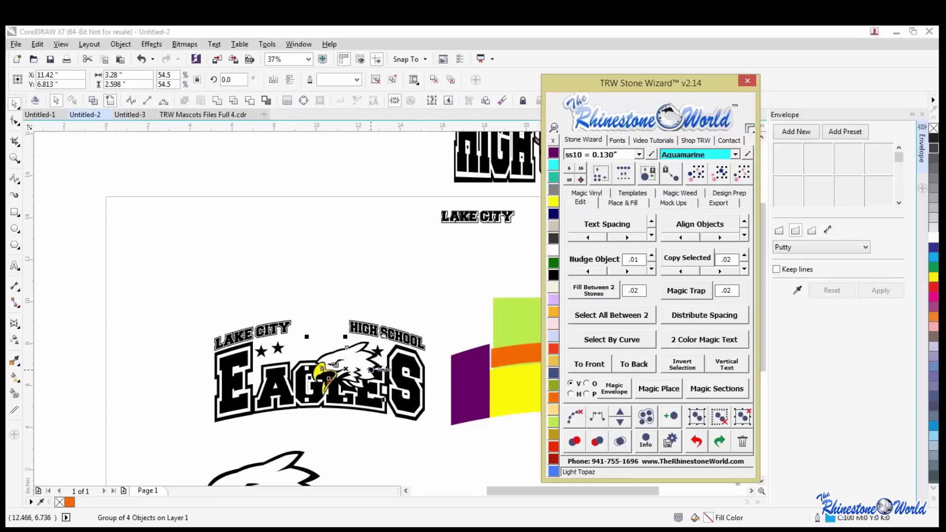
pyautogui.click(632, 368)
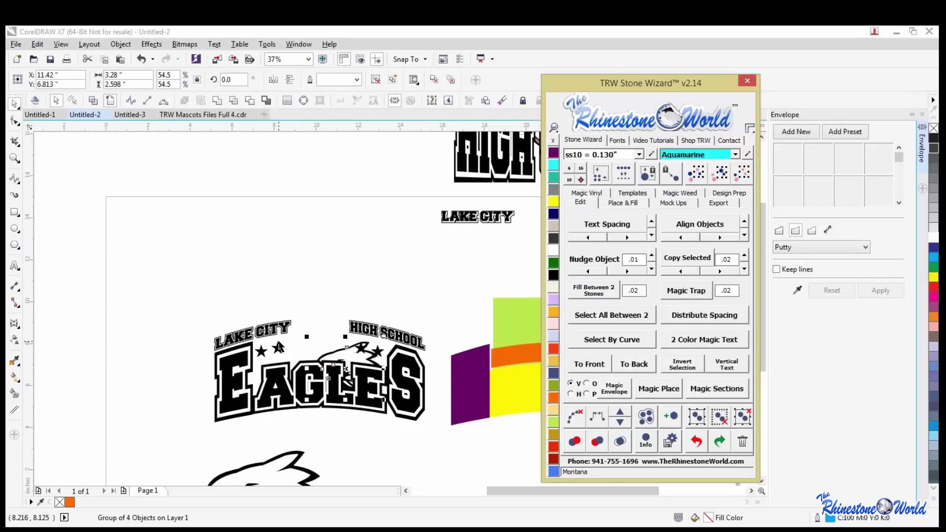
pyautogui.hotkey('ctrl', 'z')
pyautogui.hotkey('ctrl', 'z')
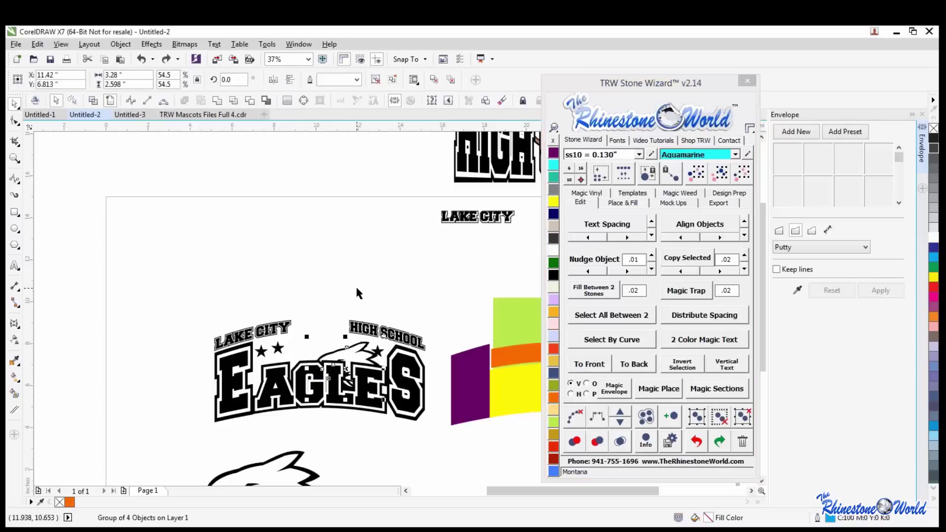
pyautogui.hotkey('ctrl', 'z')
pyautogui.click(369, 291)
pyautogui.scroll(-2, 370, 320)
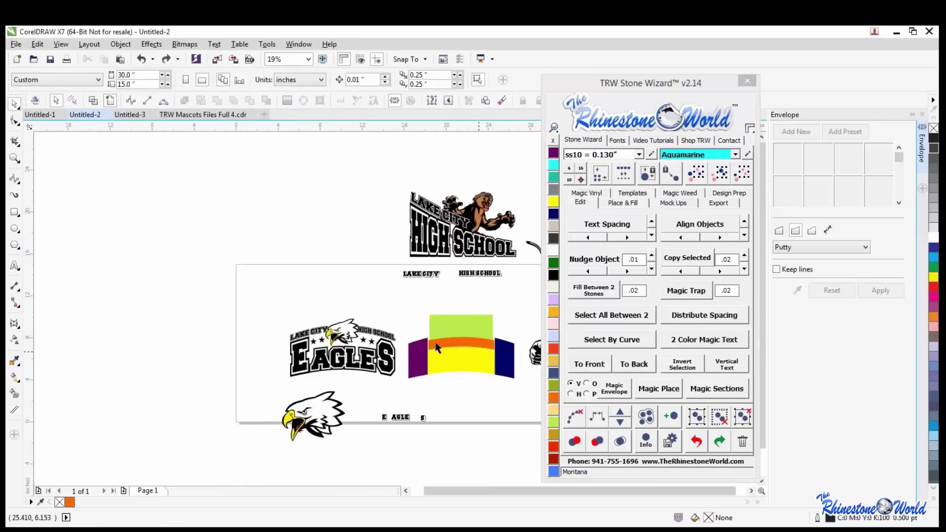
pyautogui.scroll(-1, 436, 347)
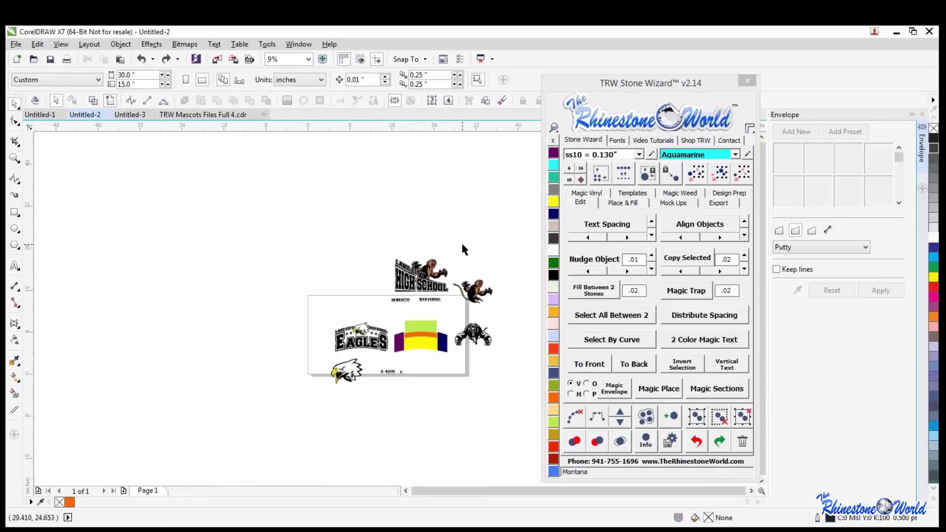
pyautogui.scroll(1, 454, 240)
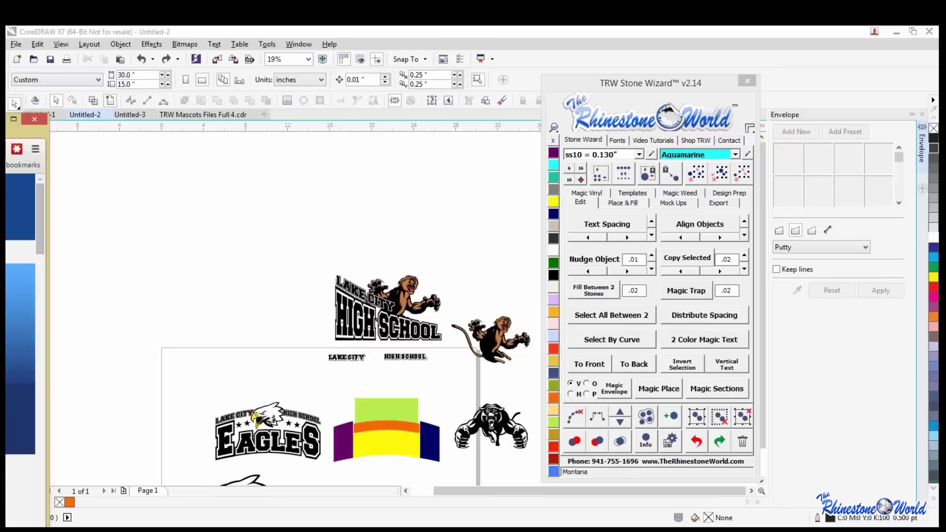
pyautogui.moveTo(4, 131); pyautogui.dragTo(0, 79)
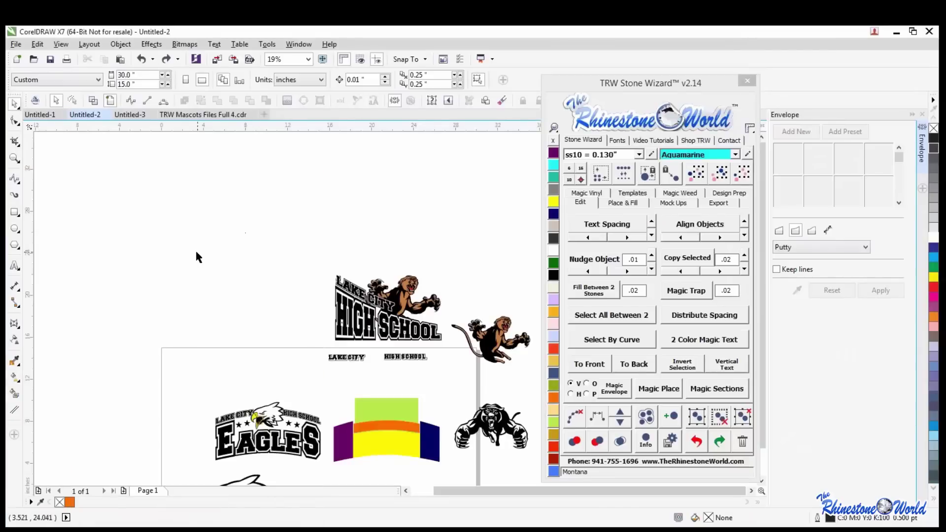
pyautogui.scroll(-2, 206, 255)
pyautogui.scroll(2, 202, 290)
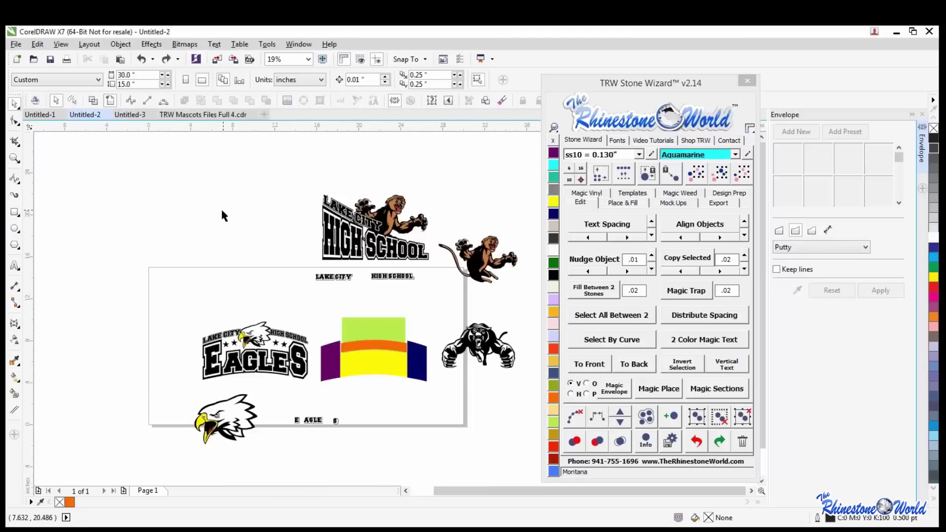
# Delete all artwork on and around the page.
pyautogui.scroll(-1, 227, 207)
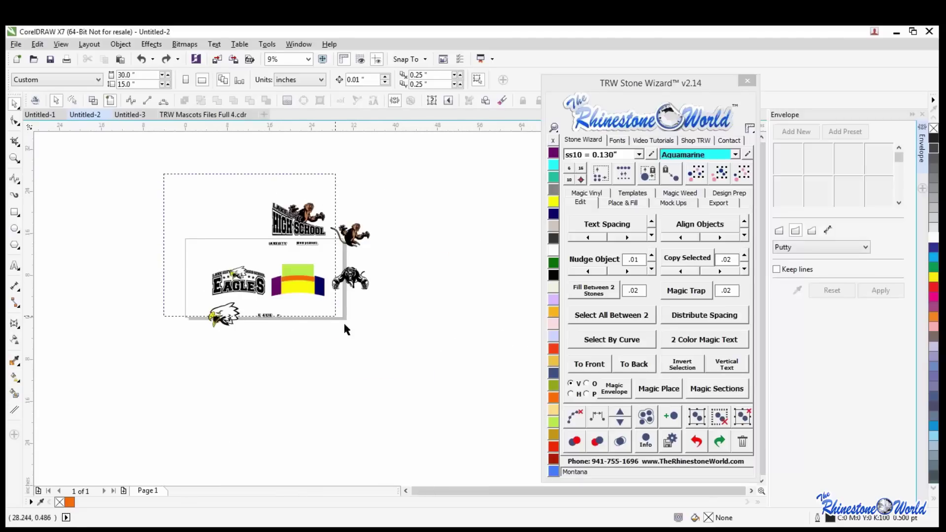
pyautogui.hotkey('ctrl', 'a')
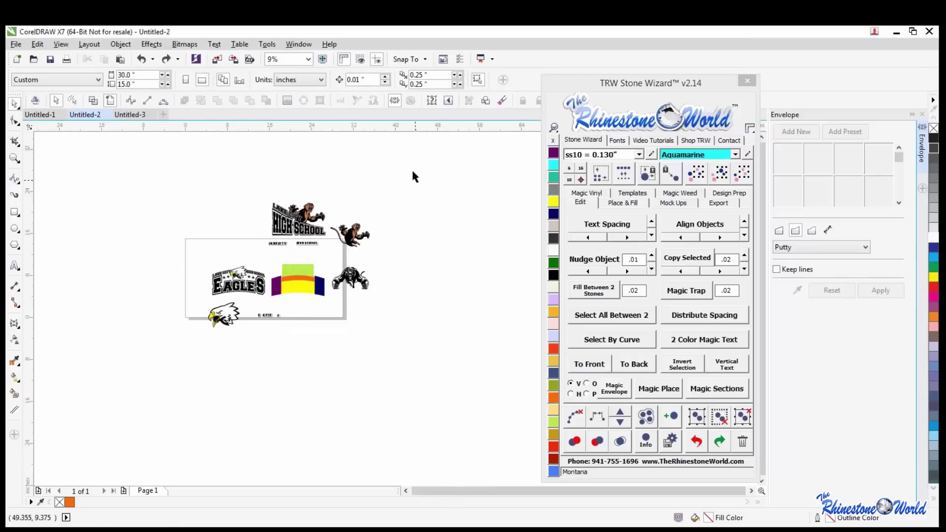
pyautogui.press('Delete')
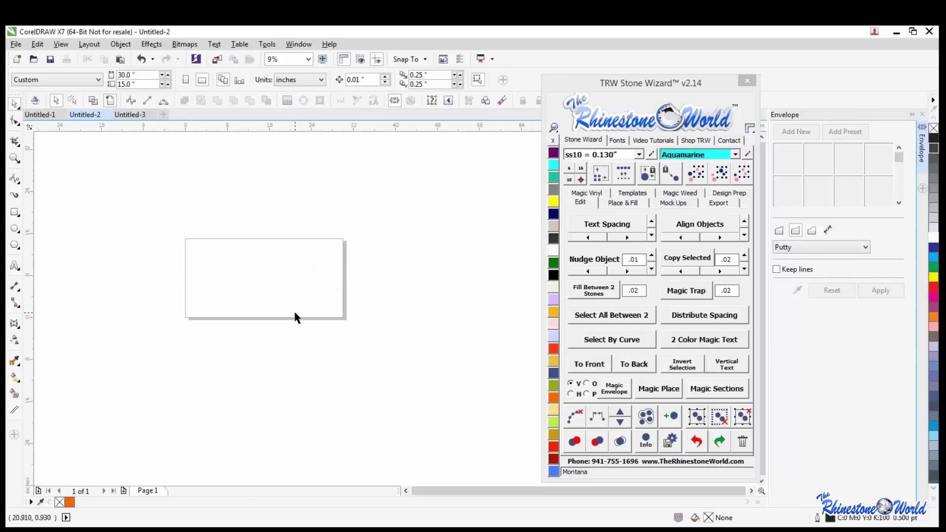
# Close TRW Stone Wizard v2.14 and set up the v3 (Sneak Peek) window beside the page with its Place & Fill tools shown.
pyautogui.scroll(2, 228, 241)
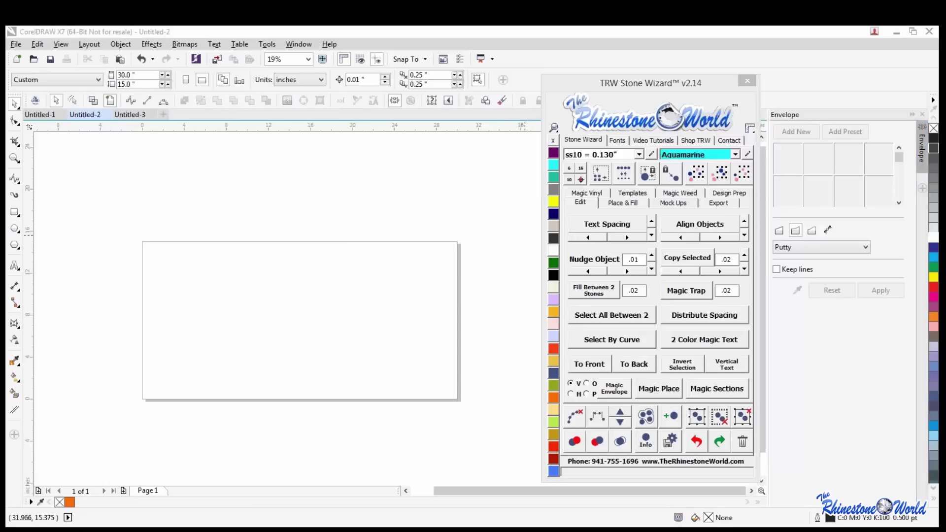
pyautogui.click(748, 82)
pyautogui.click(747, 80)
pyautogui.moveTo(492, 104); pyautogui.dragTo(815, 99)
pyautogui.click(752, 210)
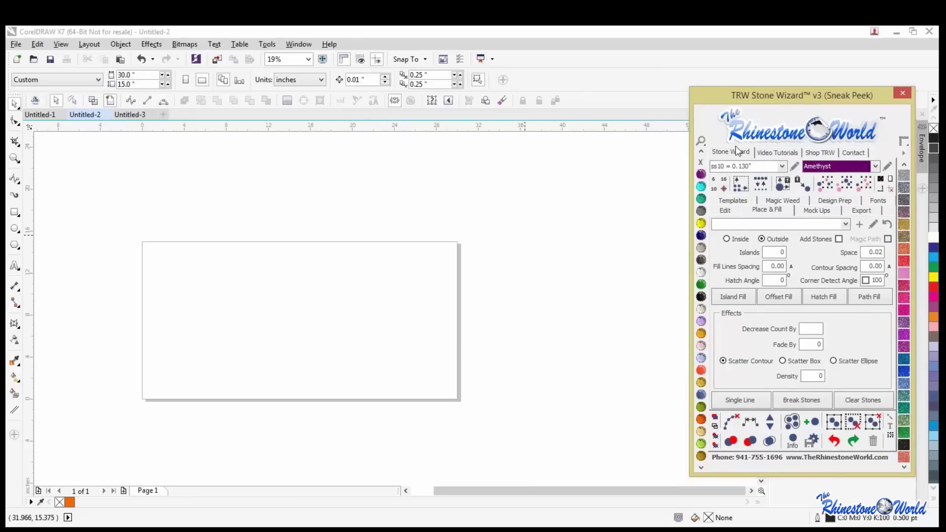
# Shift the Stone Wizard v3 window slightly and look through the remaining colors in its rhinestone palette.
pyautogui.click(582, 232)
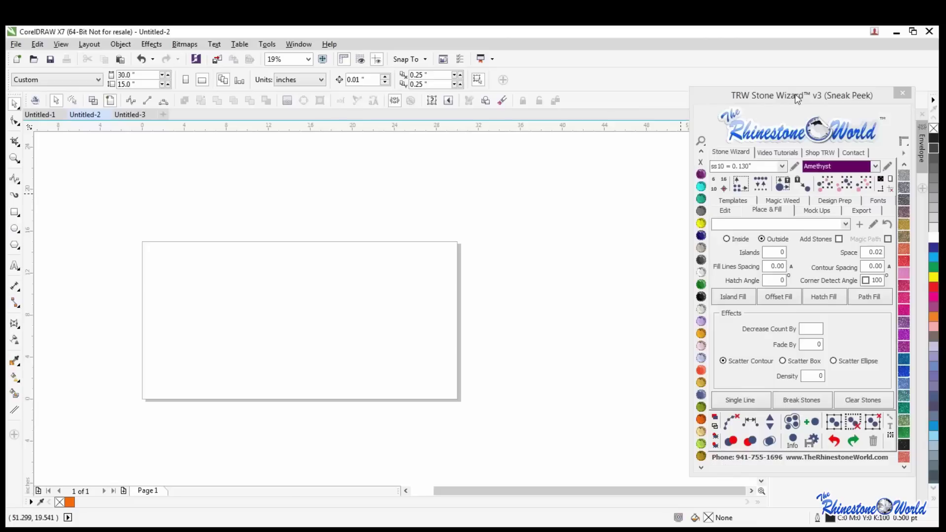
pyautogui.moveTo(796, 93); pyautogui.dragTo(787, 92)
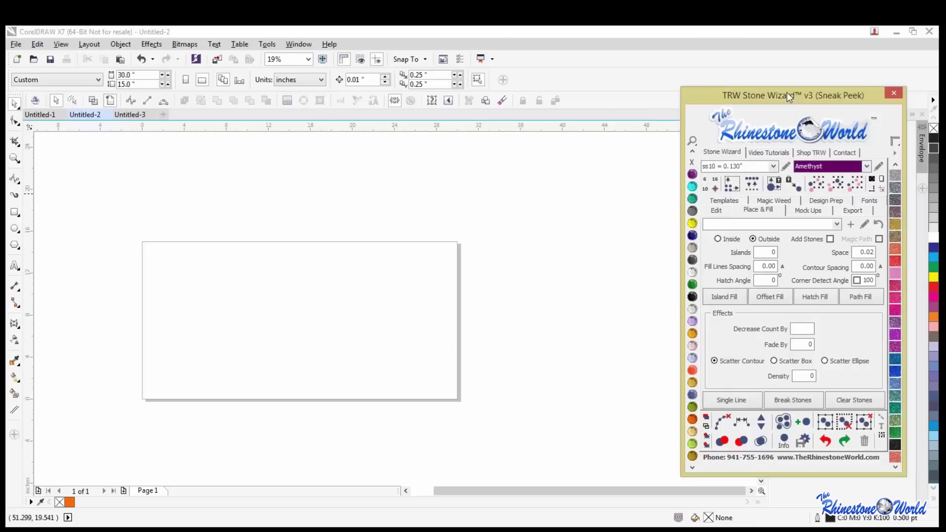
pyautogui.click(692, 467)
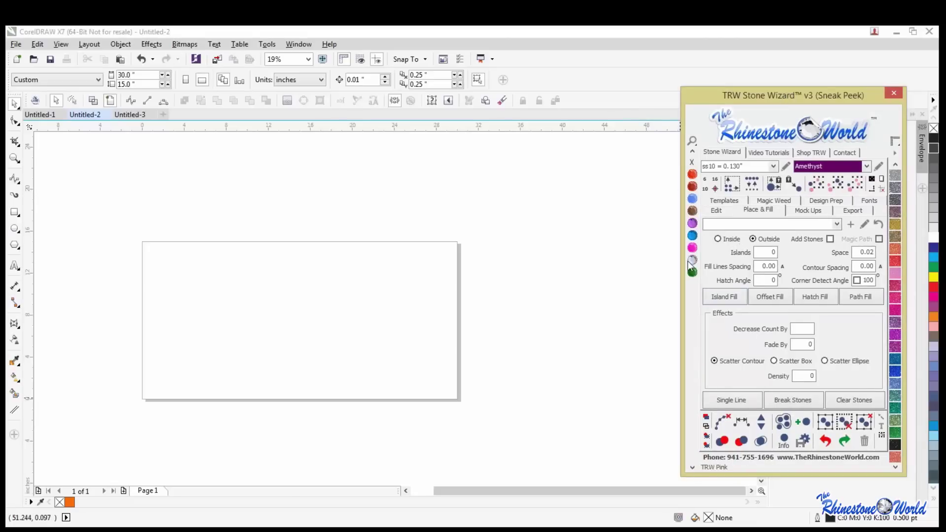
# Look through the Fashion and Holographic vinyl libraries and return to the Magic Glitter library in Stone Wizard v3.
pyautogui.click(694, 161)
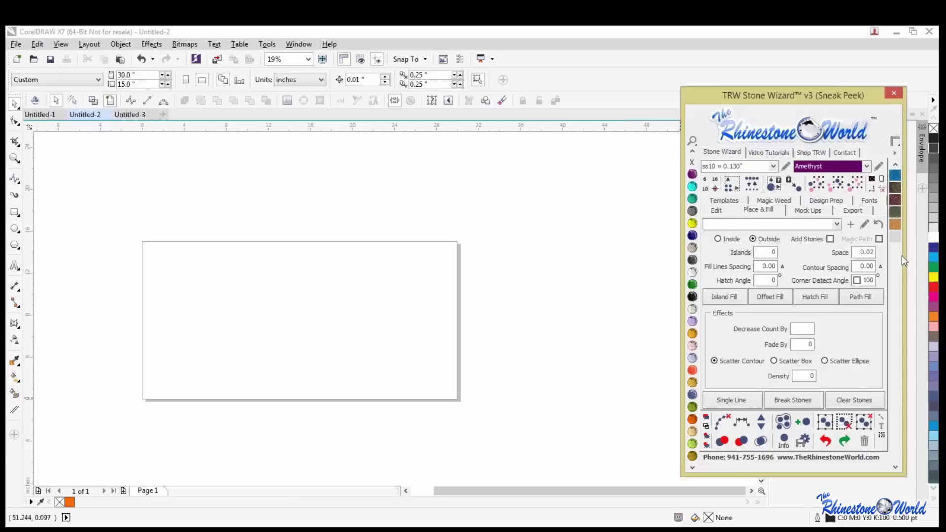
pyautogui.click(894, 152)
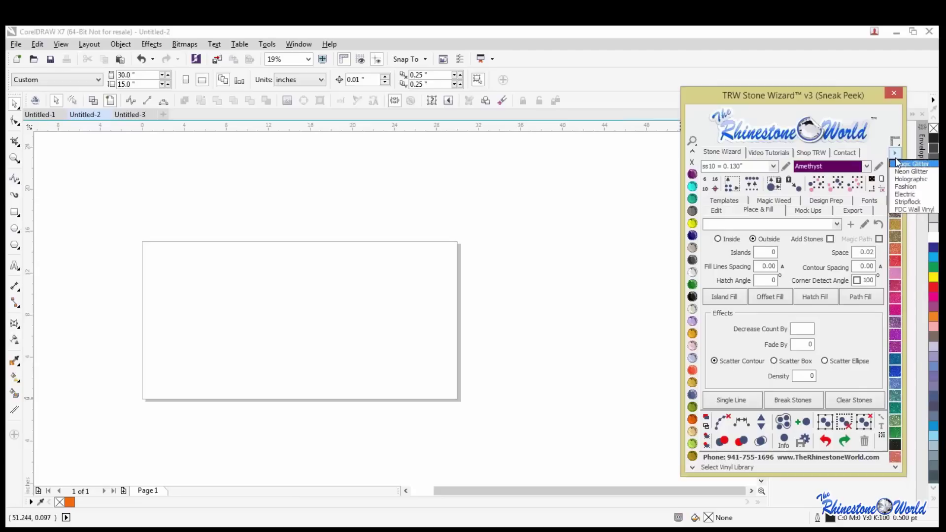
pyautogui.click(905, 187)
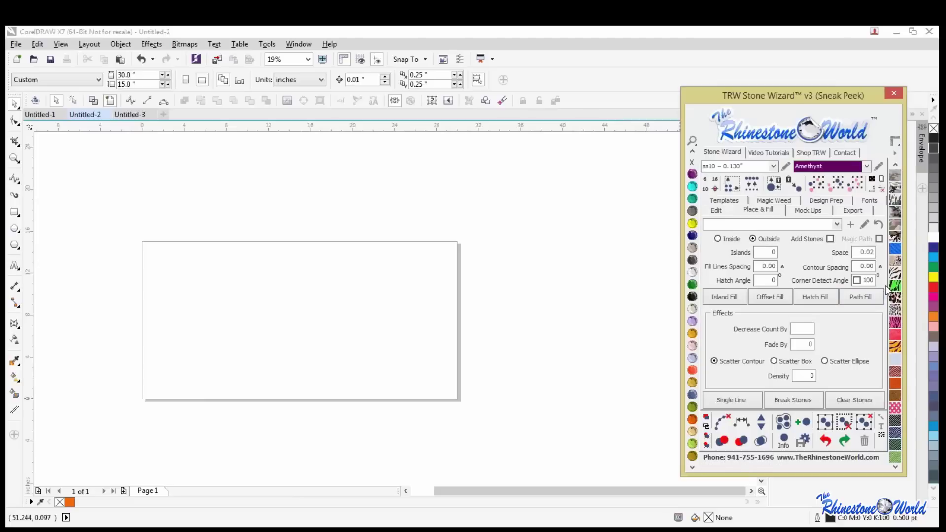
pyautogui.click(896, 156)
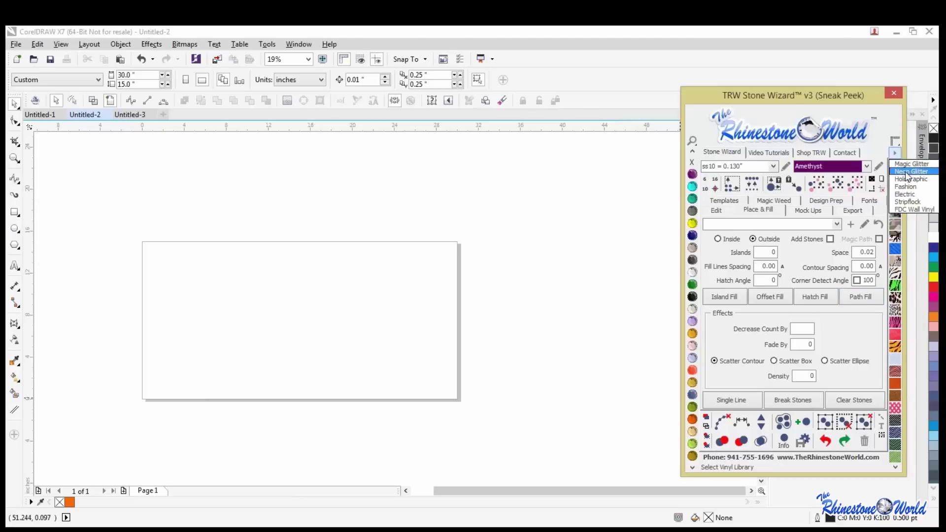
pyautogui.click(909, 184)
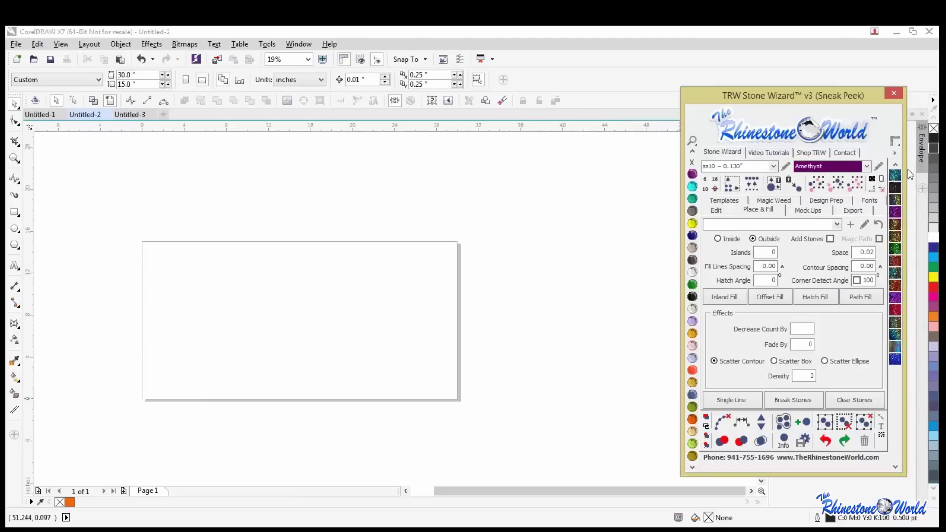
pyautogui.click(896, 155)
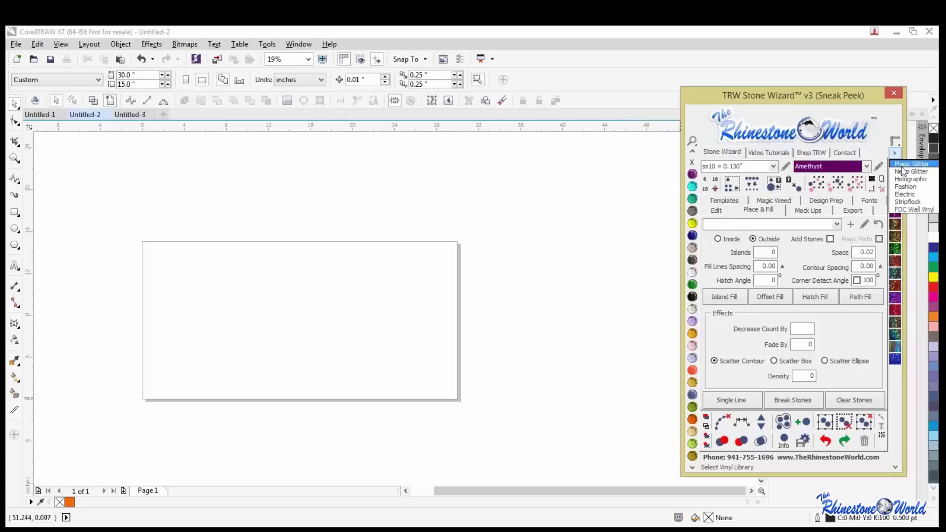
pyautogui.click(911, 179)
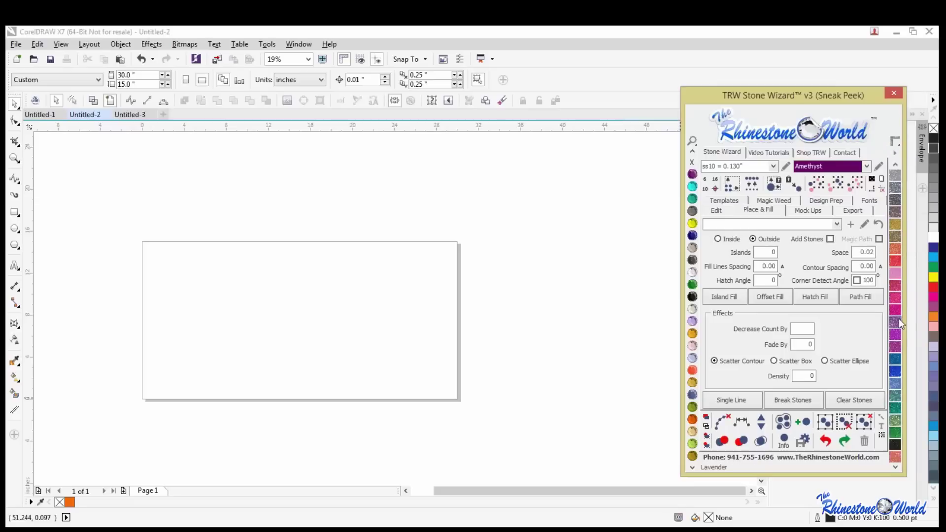
pyautogui.click(520, 270)
pyautogui.scroll(-1, 523, 267)
pyautogui.scroll(1, 431, 299)
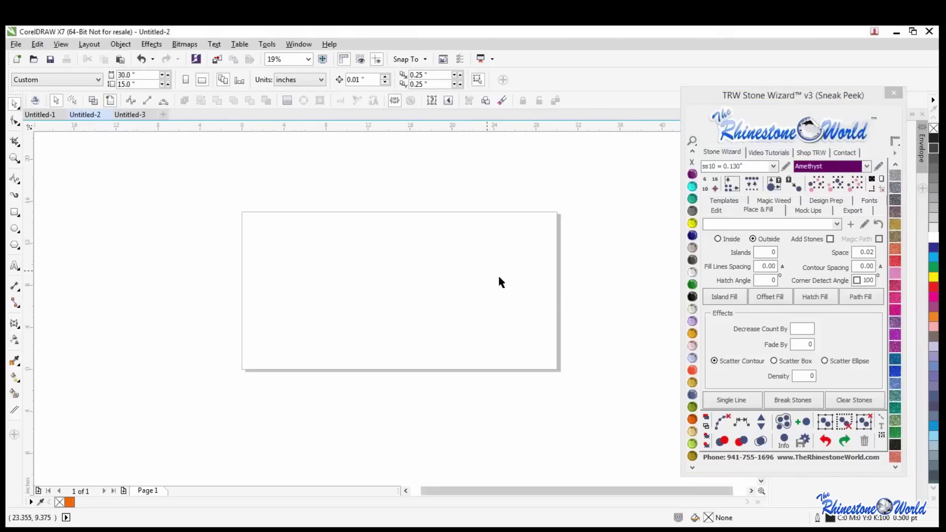
pyautogui.scroll(-1, 484, 274)
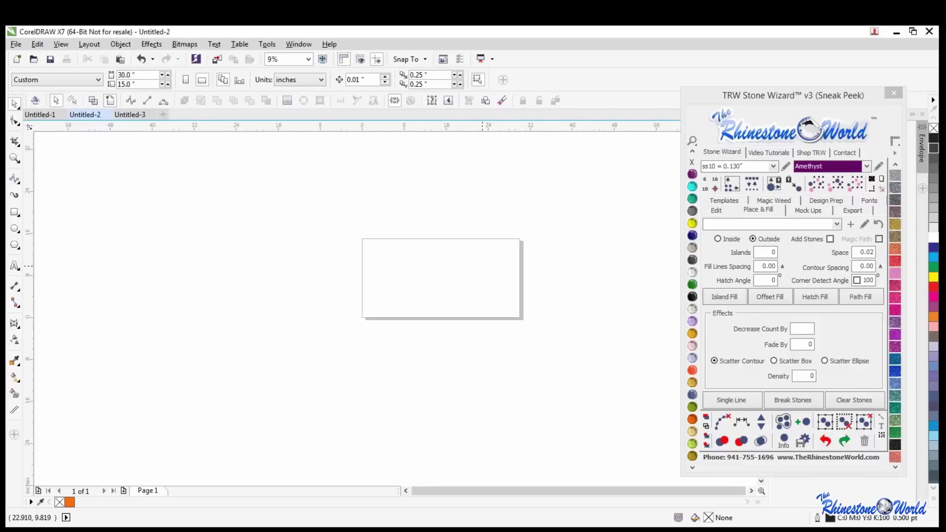
pyautogui.scroll(1, 450, 278)
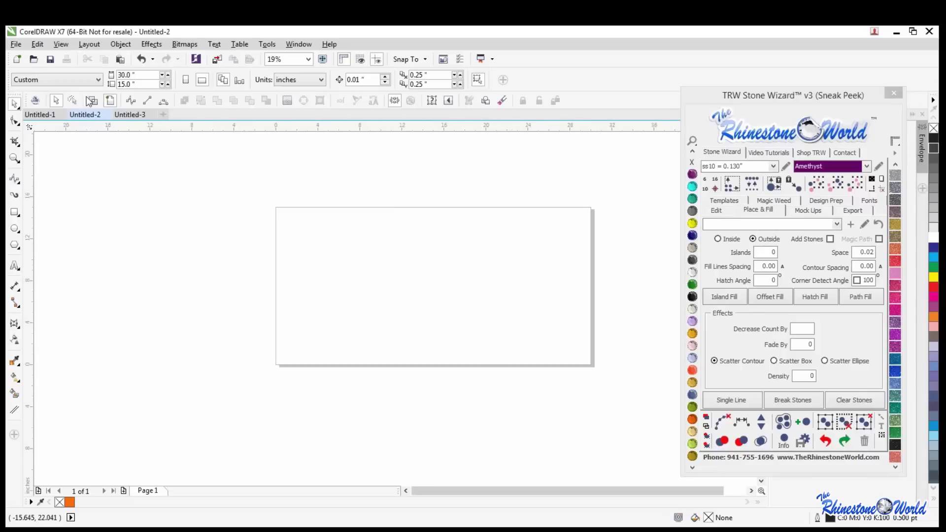
pyautogui.click(16, 46)
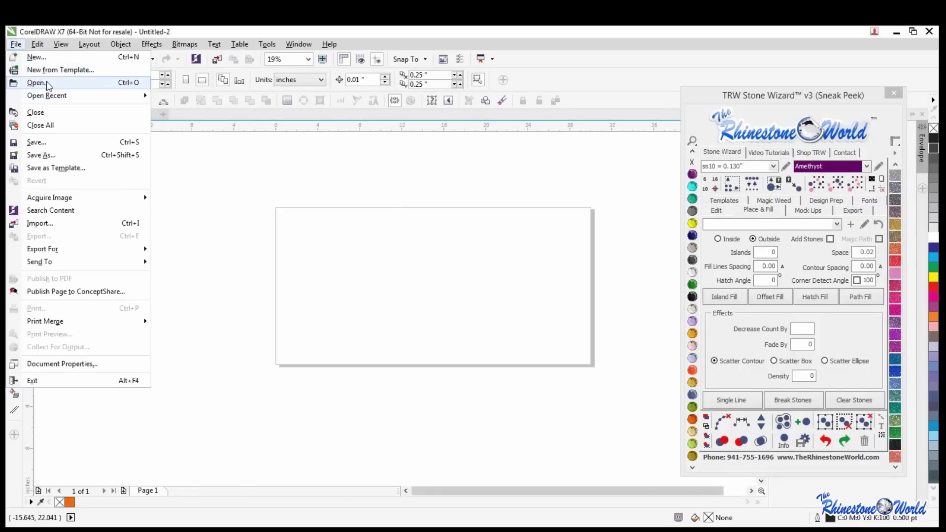
pyautogui.click(384, 245)
pyautogui.scroll(-1, 448, 250)
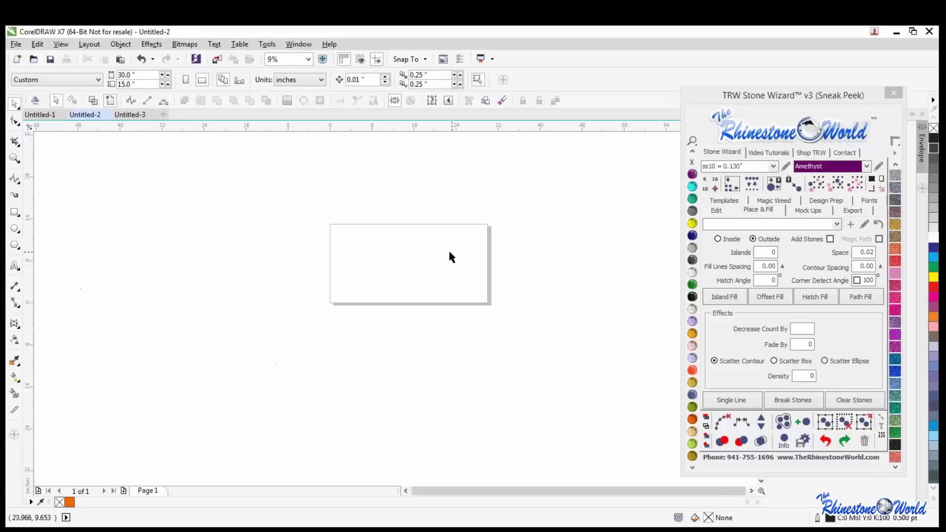
pyautogui.scroll(1, 435, 250)
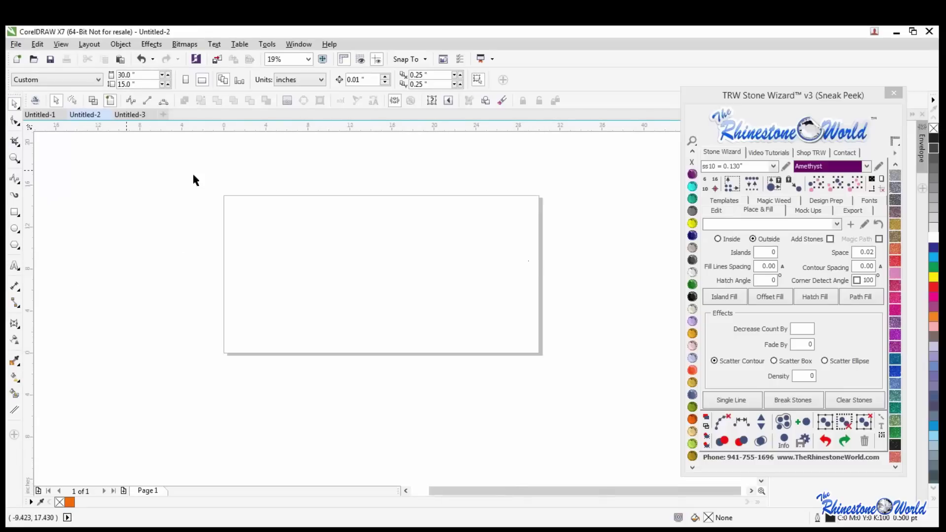
# Draw a heart about 5.2 inches wide by 4.7 inches high with the Perfect Shape tool and position it near the page's center.
pyautogui.click(486, 104)
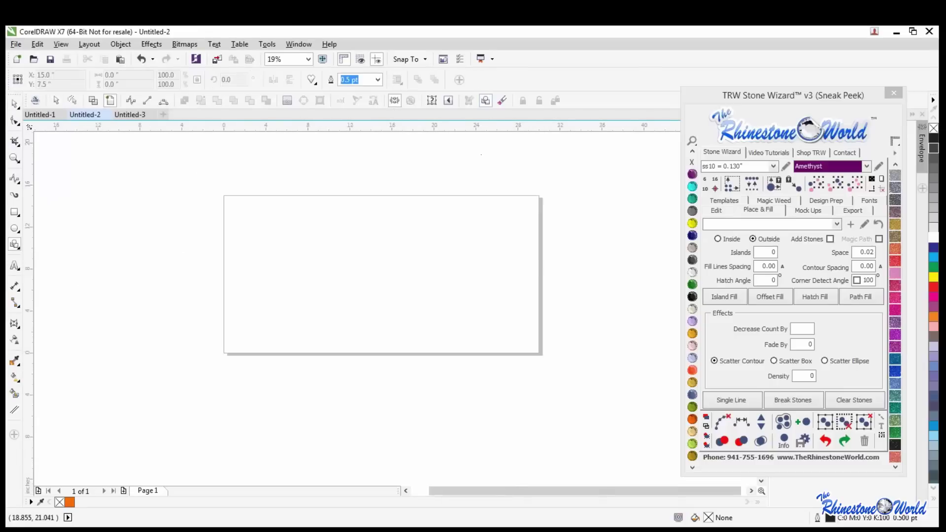
pyautogui.click(312, 80)
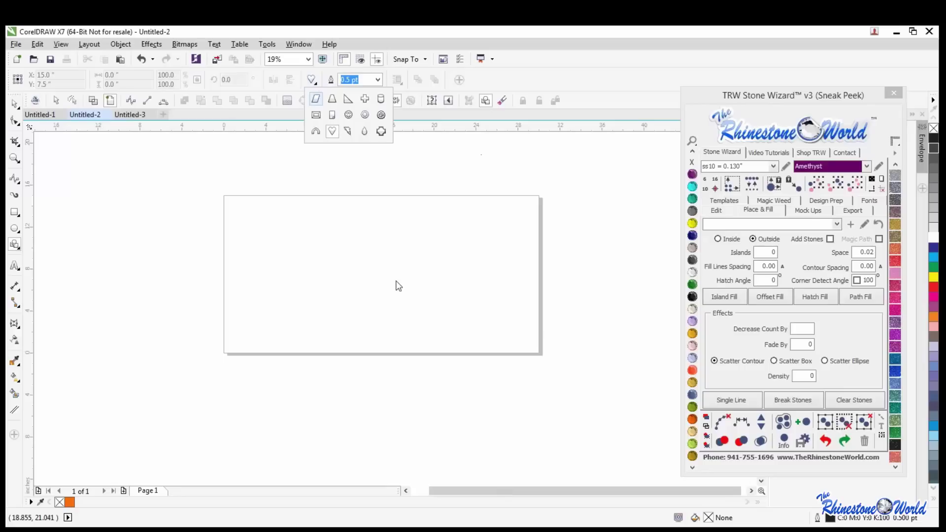
pyautogui.click(332, 131)
pyautogui.moveTo(341, 240); pyautogui.dragTo(397, 291)
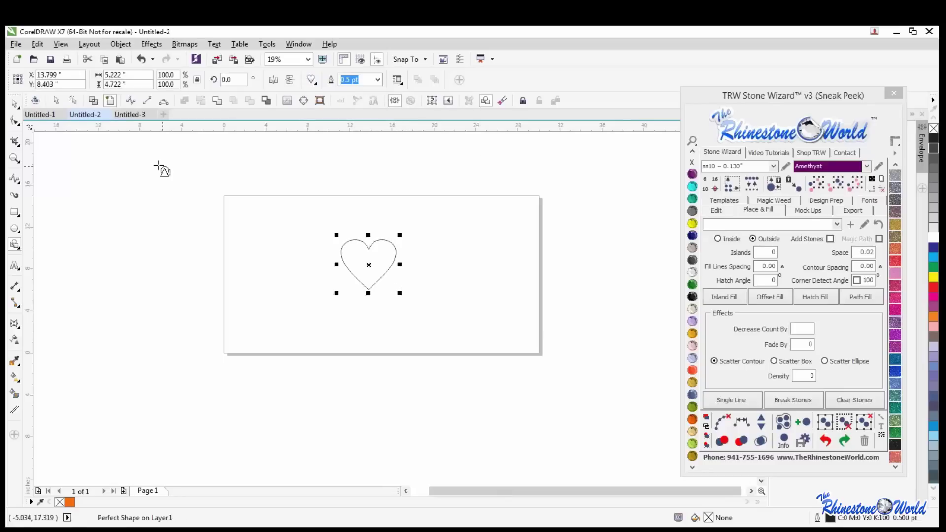
pyautogui.click(14, 104)
pyautogui.moveTo(371, 243); pyautogui.dragTo(389, 266)
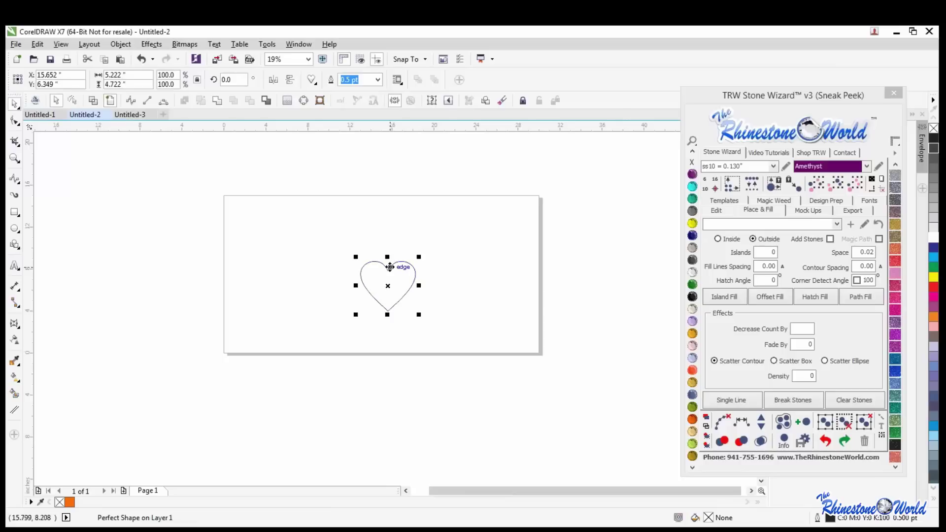
pyautogui.scroll(2, 389, 266)
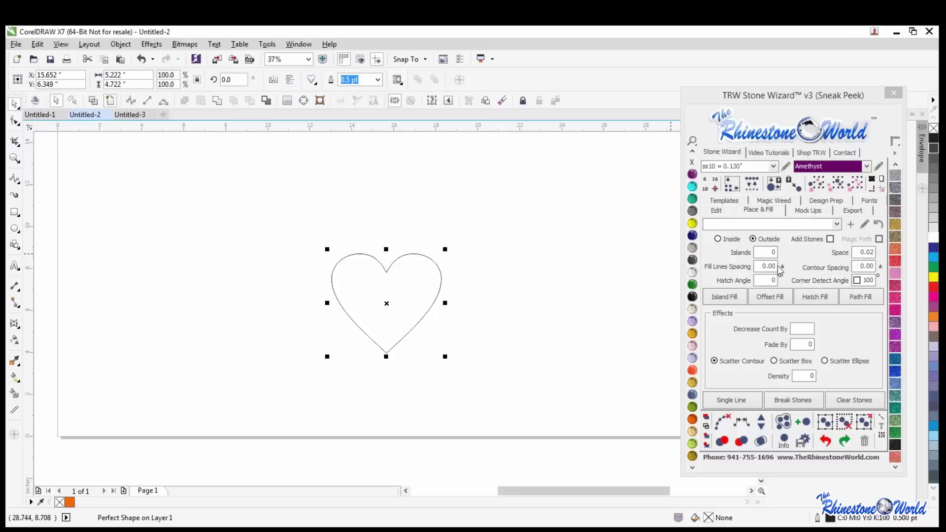
pyautogui.moveTo(427, 287); pyautogui.dragTo(414, 258)
pyautogui.click(442, 252)
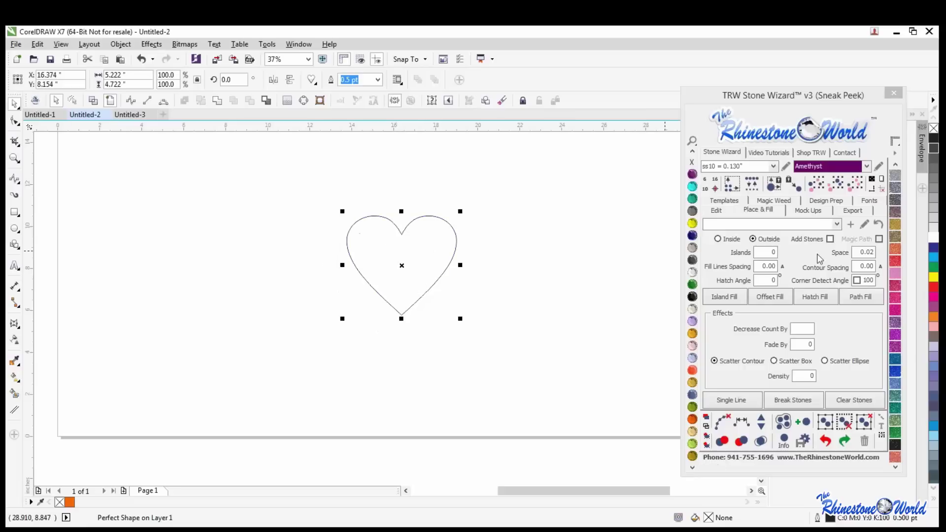
# Apply the Pretty Fade Spray preset as an Island Fill around the heart and remove the stone paths.
pyautogui.click(837, 224)
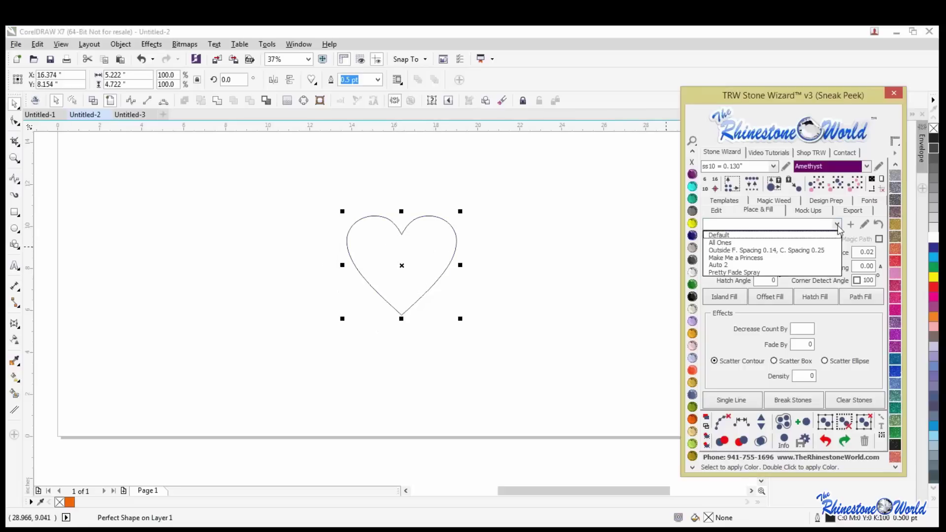
pyautogui.click(735, 274)
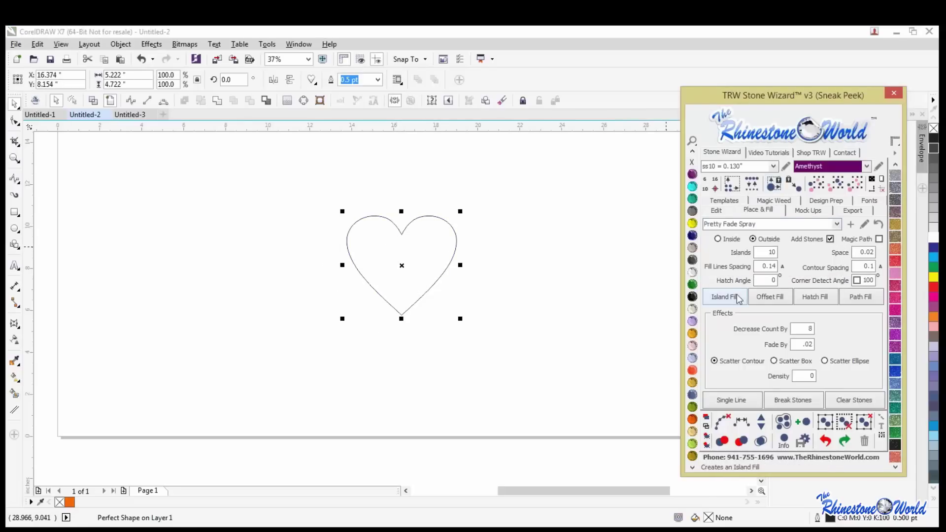
pyautogui.click(724, 296)
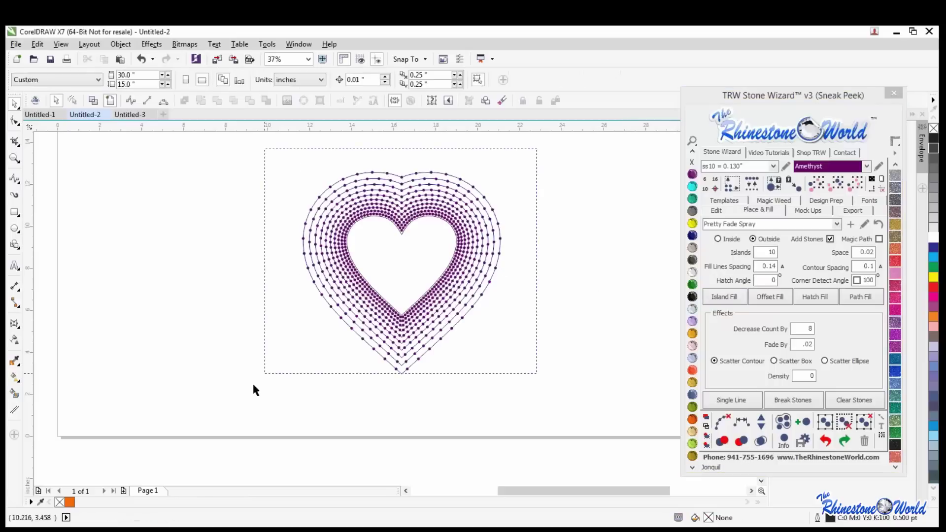
pyautogui.click(722, 422)
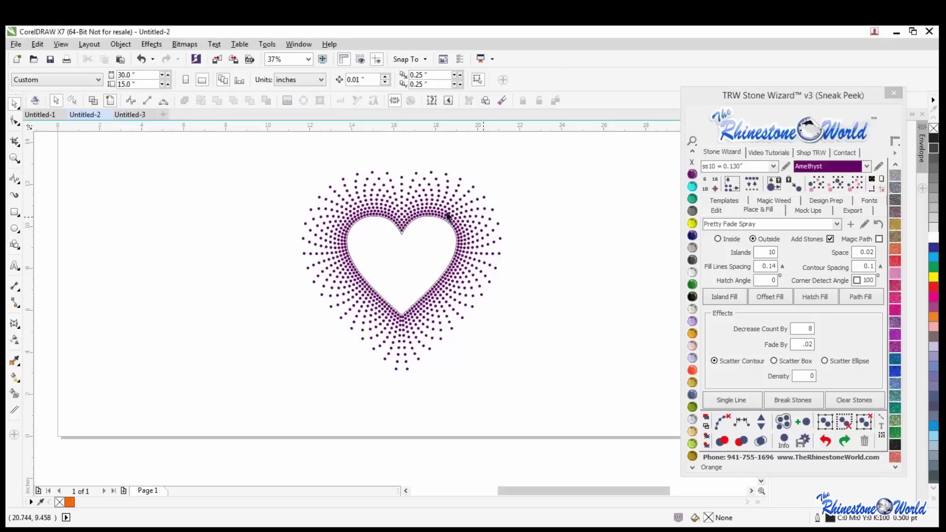
# Undo the rhinestone spray fill around the heart, leaving only its outline.
pyautogui.click(441, 256)
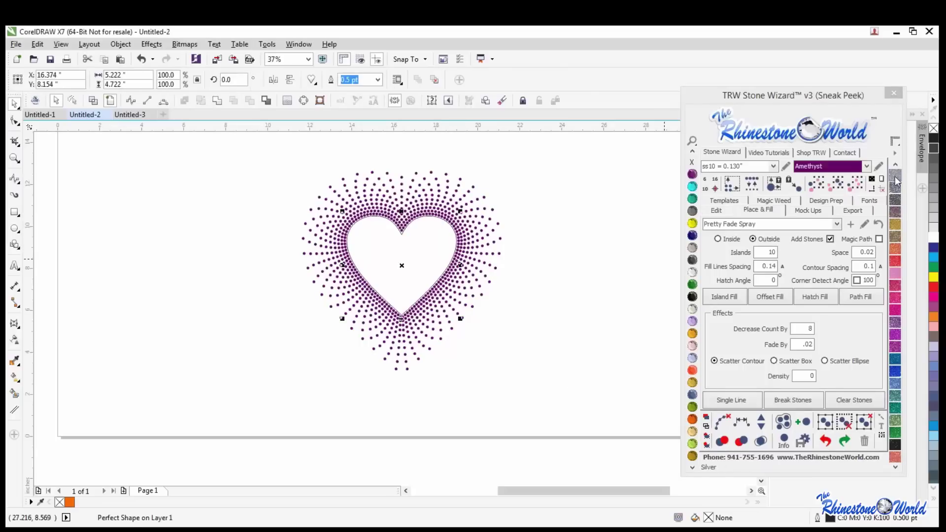
pyautogui.hotkey('ctrl', 'z')
pyautogui.hotkey('ctrl', 'z')
pyautogui.hotkey('ctrl', 'z')
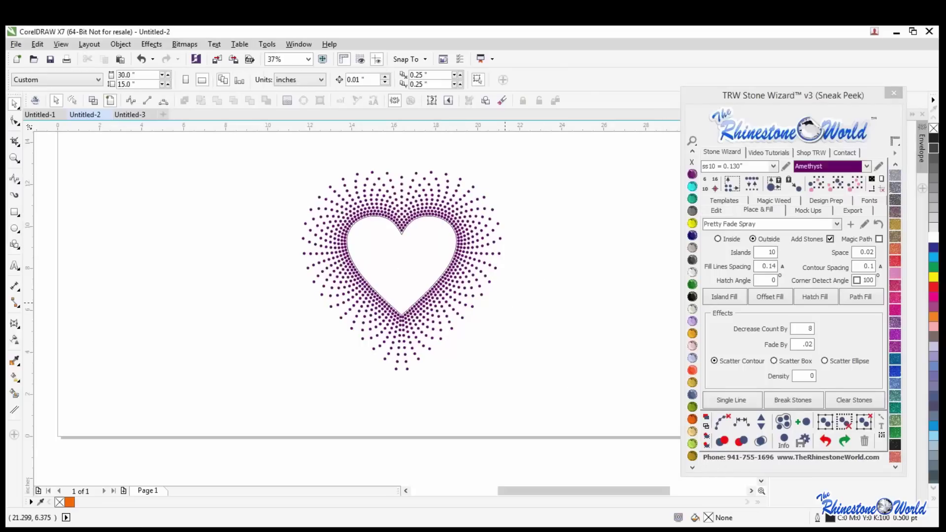
pyautogui.press('Escape')
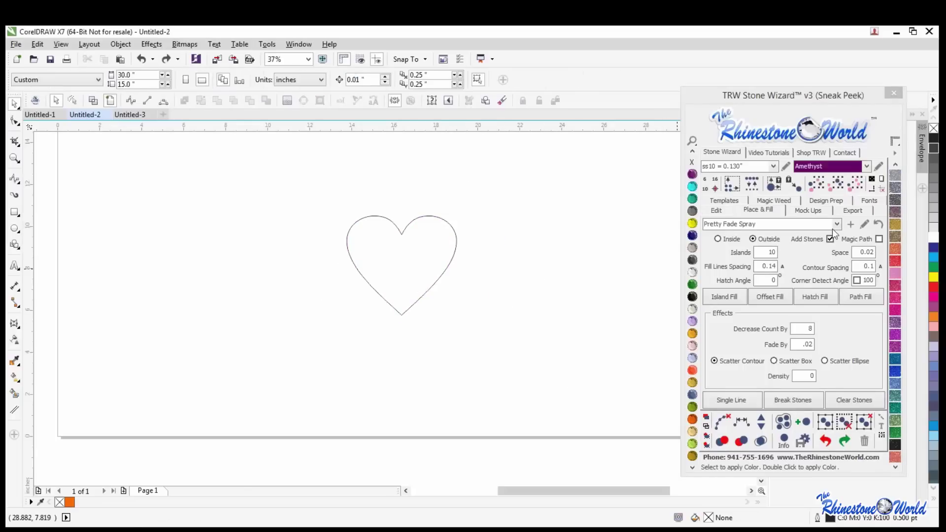
# Look over the saved fill presets and load the Default preset.
pyautogui.click(837, 224)
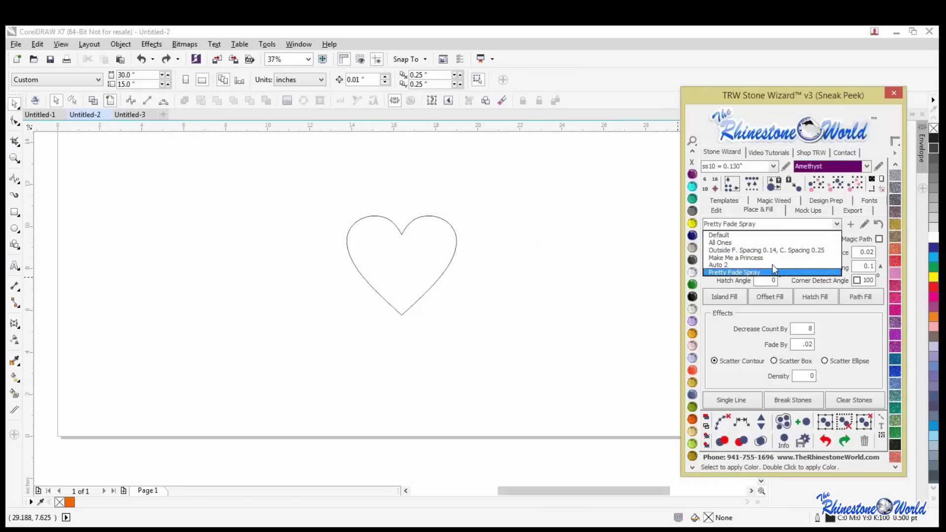
pyautogui.click(743, 235)
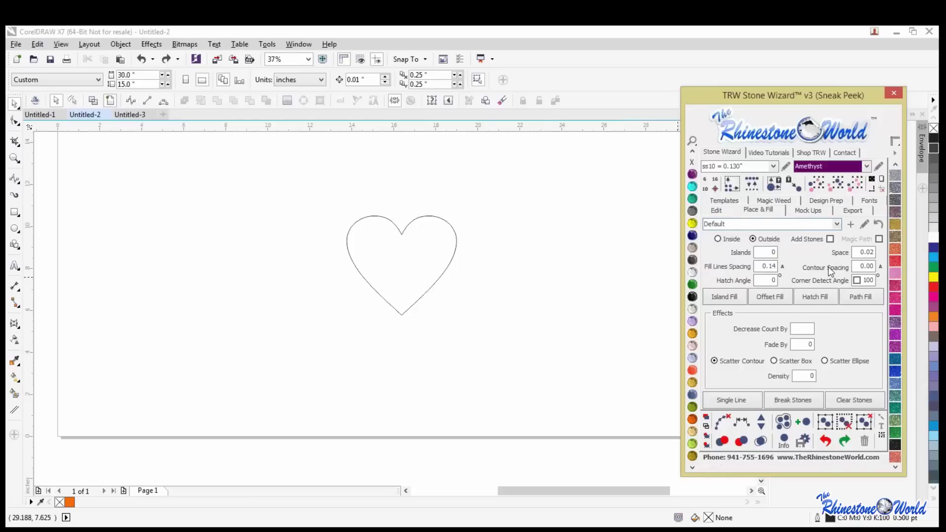
pyautogui.click(836, 224)
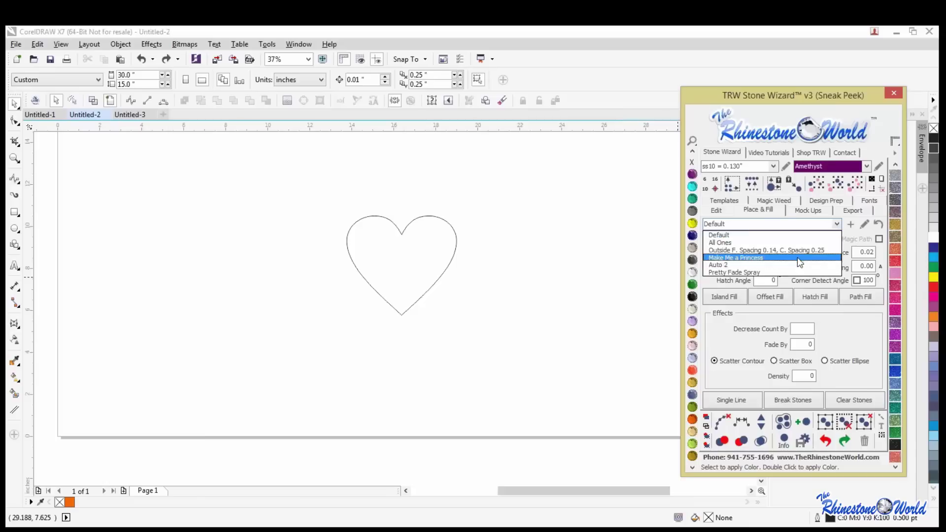
pyautogui.click(724, 235)
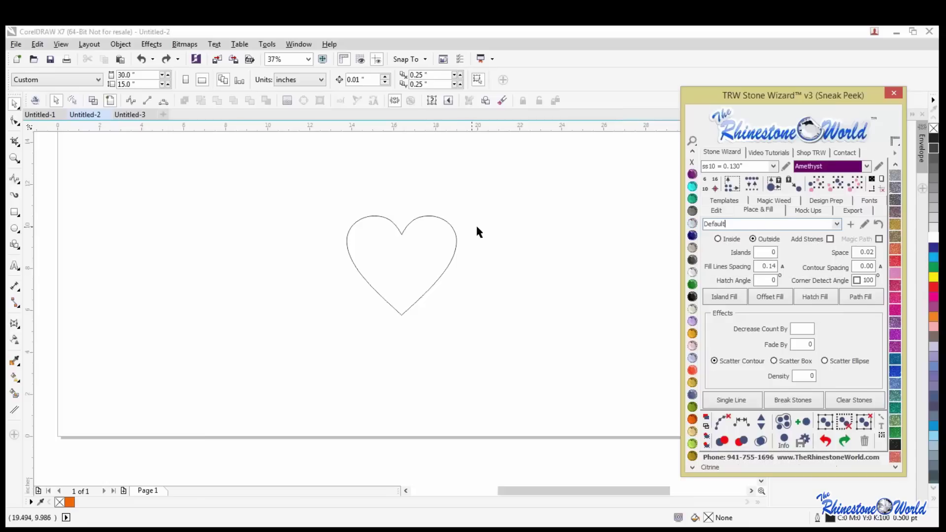
pyautogui.click(587, 270)
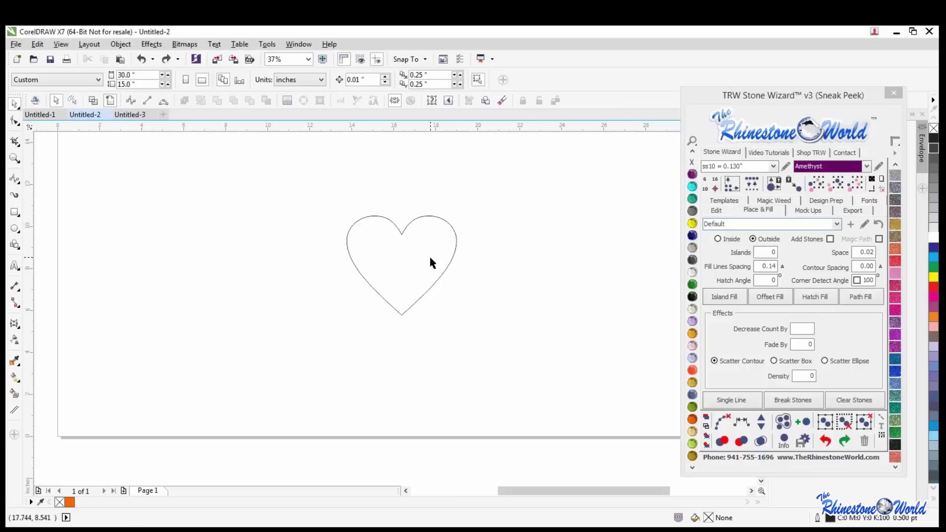
# Select the heart, set its outside fill to 2 islands with Add Stones enabled, and nudge it slightly left.
pyautogui.moveTo(414, 229); pyautogui.dragTo(413, 239)
pyautogui.scroll(1, 413, 239)
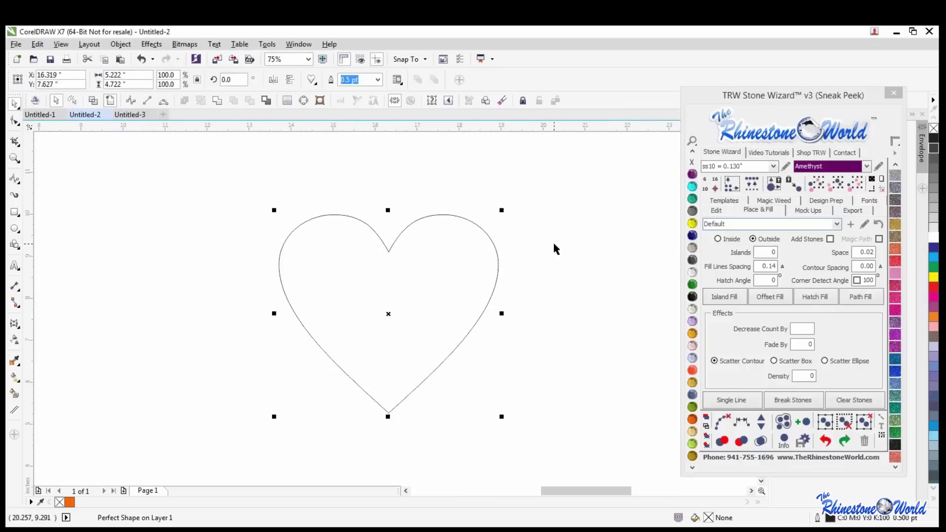
pyautogui.click(465, 278)
pyautogui.click(497, 276)
pyautogui.doubleClick(772, 253)
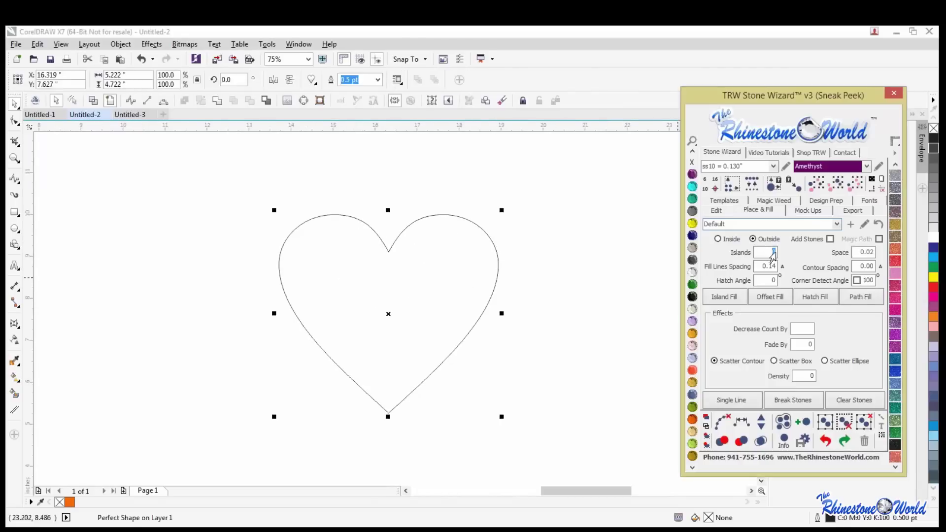
pyautogui.click(830, 239)
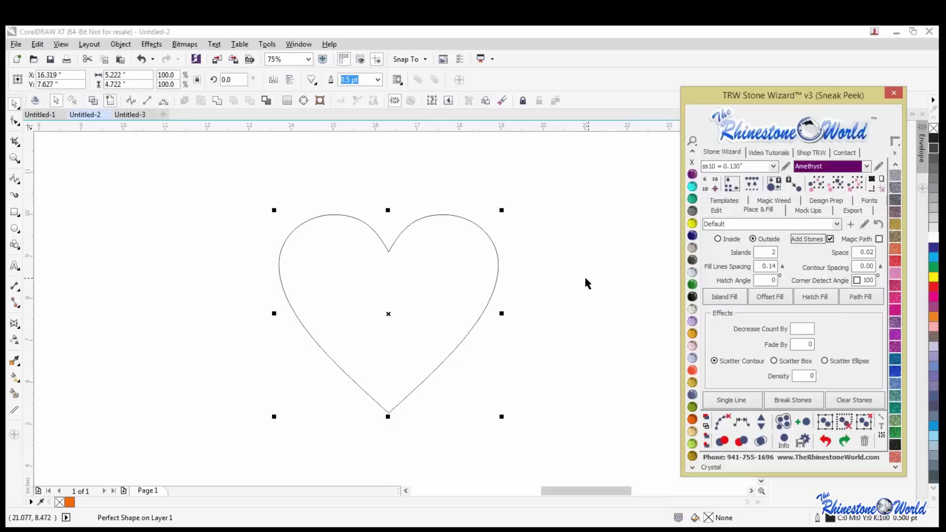
pyautogui.moveTo(485, 276)
pyautogui.mouseDown()
pyautogui.moveTo(475, 283)
pyautogui.moveTo(480, 276)
pyautogui.mouseUp()
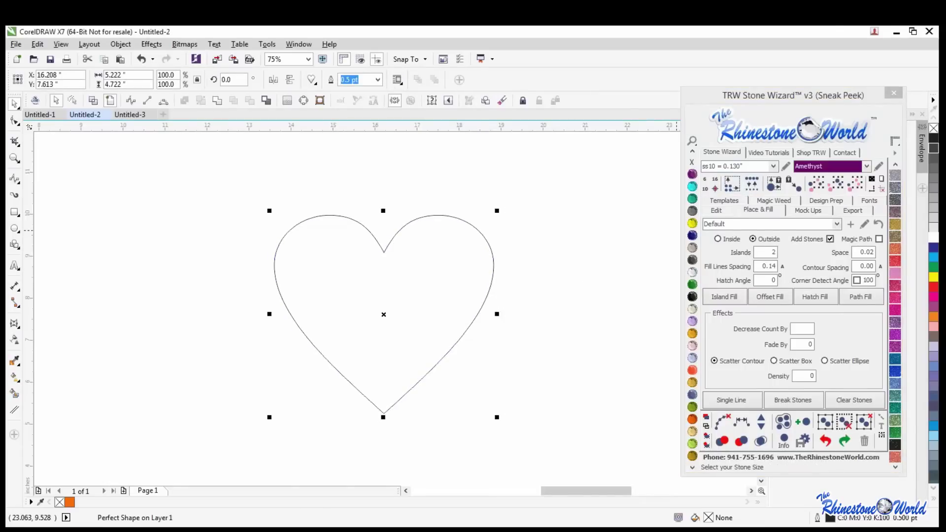
# Set fill lines spacing and contour spacing to Auto and island-fill around the heart with ss10 Amethyst stones.
pyautogui.click(782, 267)
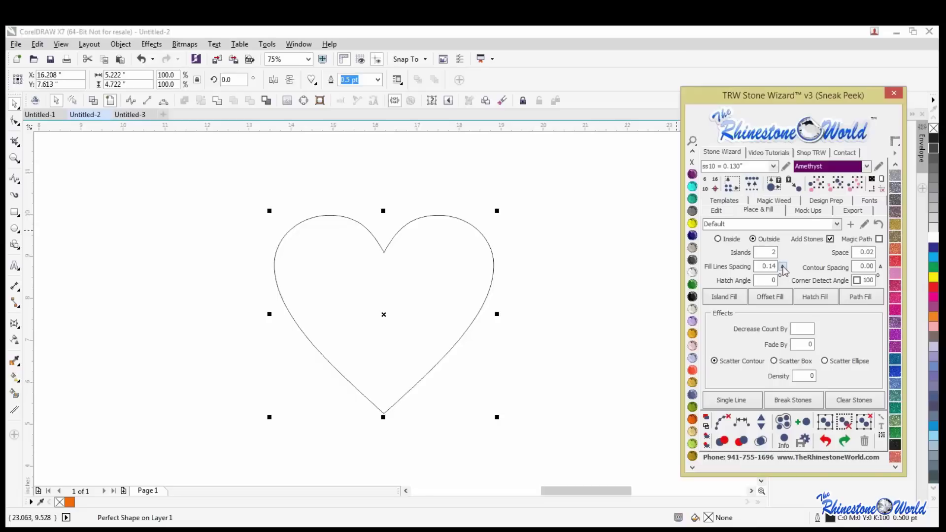
pyautogui.click(881, 266)
pyautogui.click(723, 297)
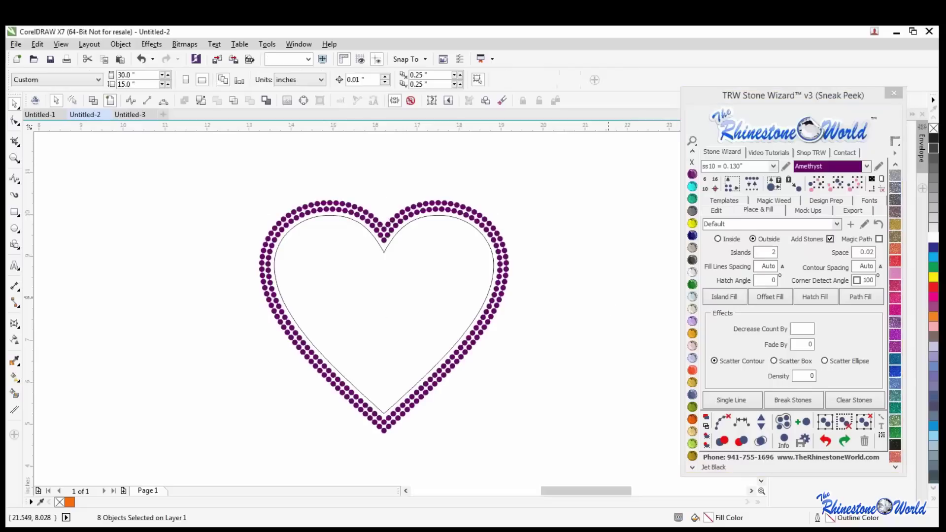
# Add two outside islands of ss30 stones around the outermost row of the heart's ss10 stones.
pyautogui.click(506, 284)
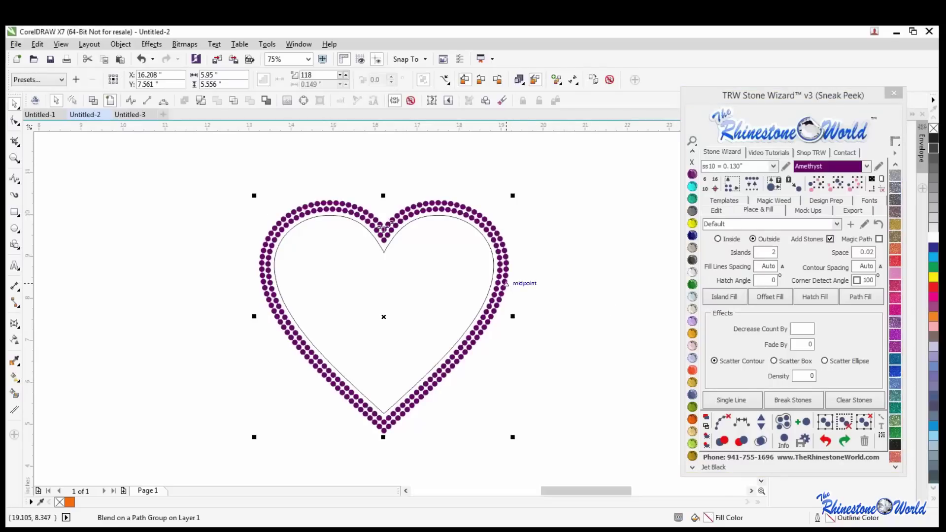
pyautogui.click(754, 166)
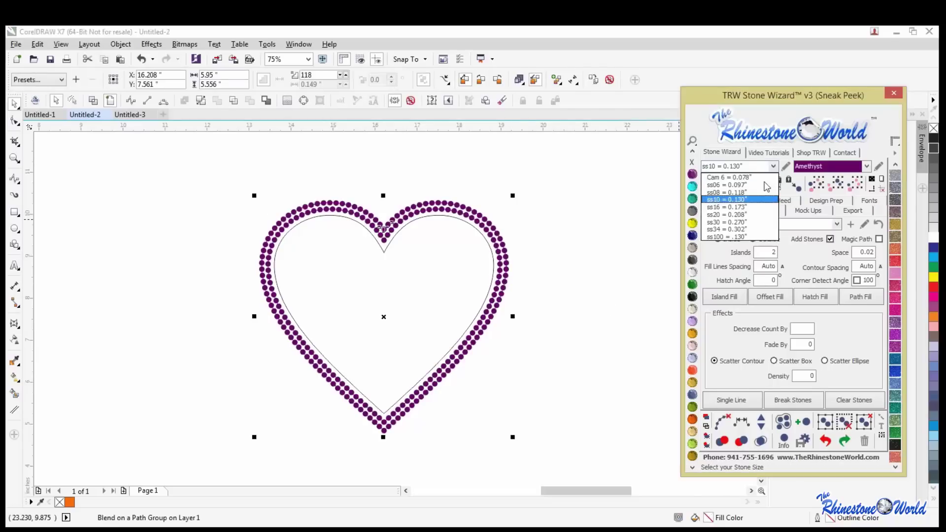
pyautogui.click(742, 223)
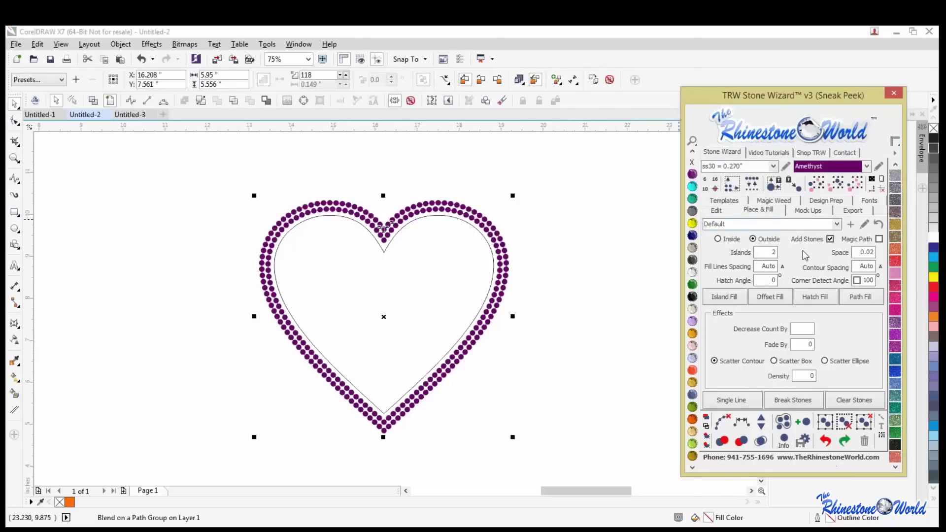
pyautogui.click(725, 299)
pyautogui.click(621, 318)
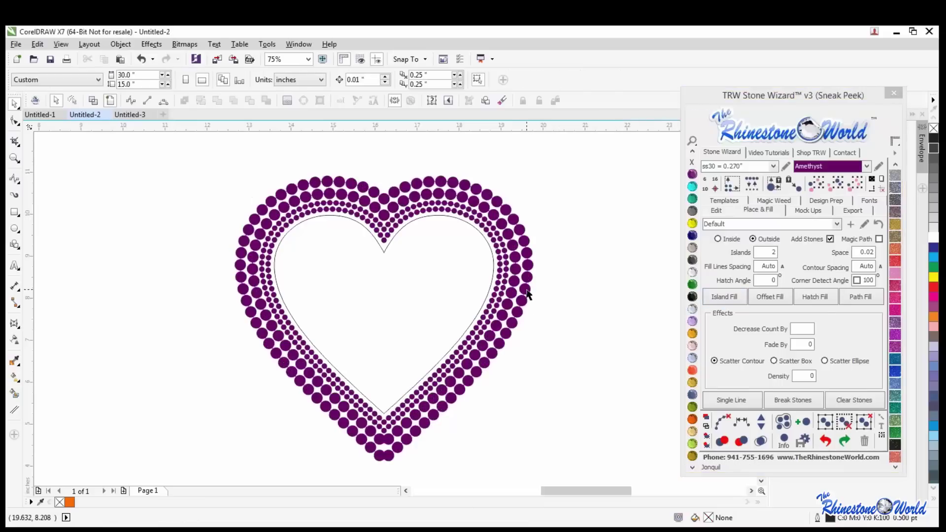
# Add four outside islands of ss06 stones around the heart's outermost ss30 row.
pyautogui.click(527, 294)
pyautogui.click(773, 166)
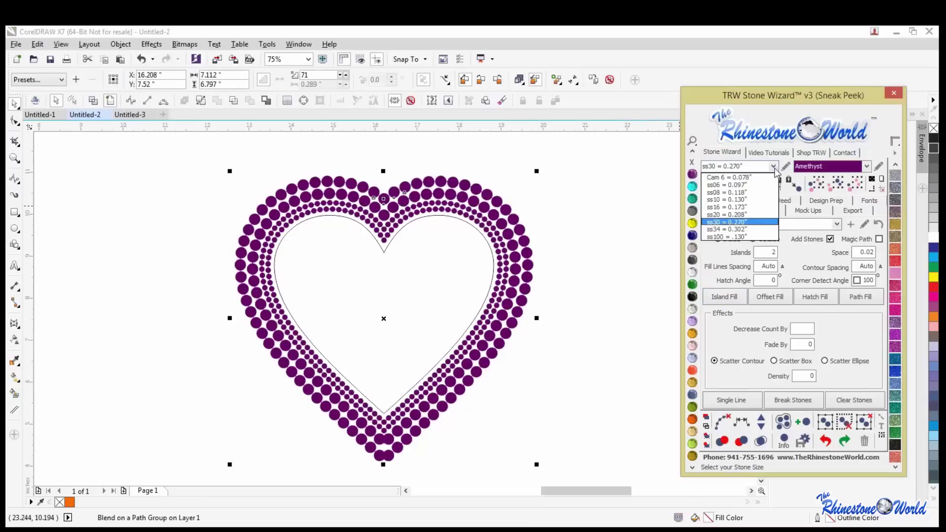
pyautogui.click(739, 187)
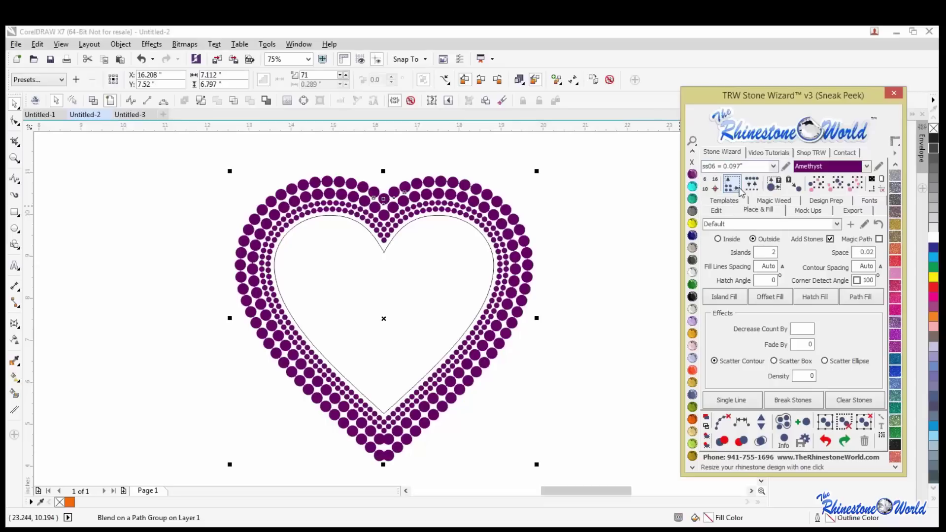
pyautogui.write('4')
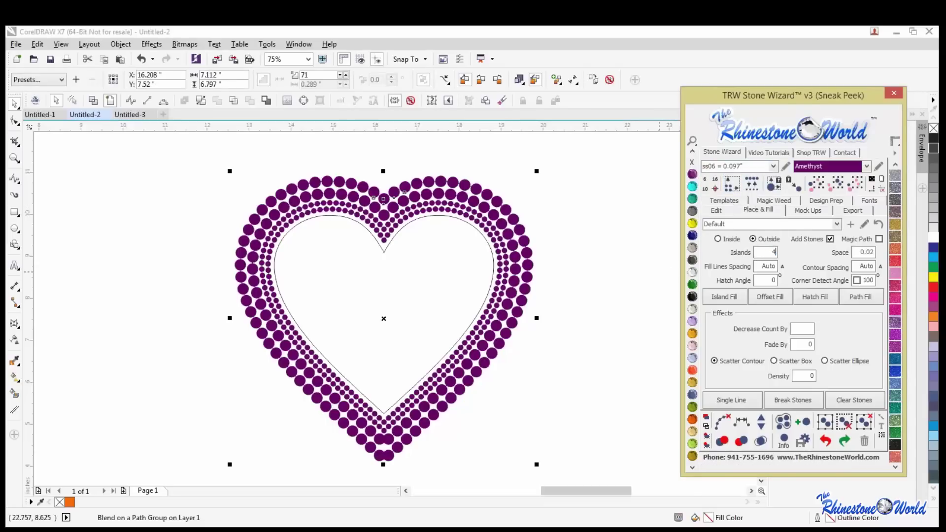
pyautogui.click(605, 277)
pyautogui.click(532, 283)
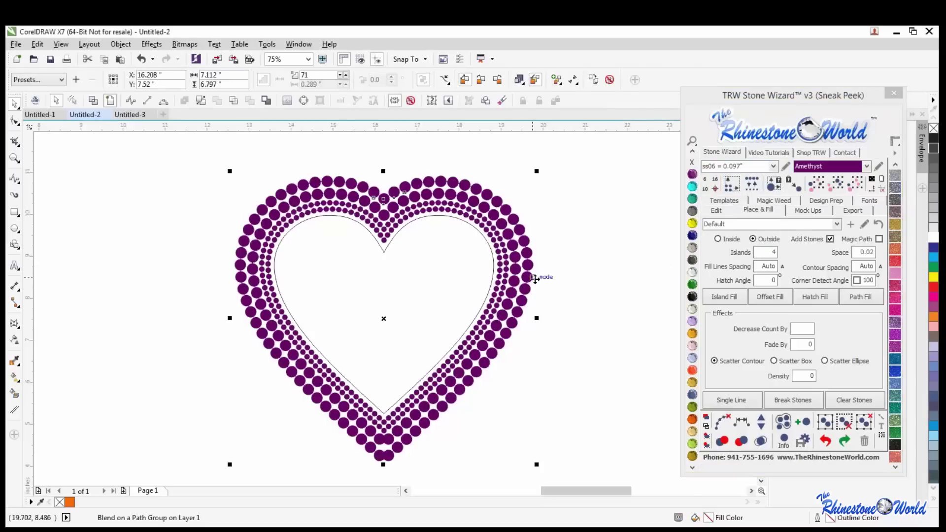
pyautogui.click(736, 298)
pyautogui.click(606, 271)
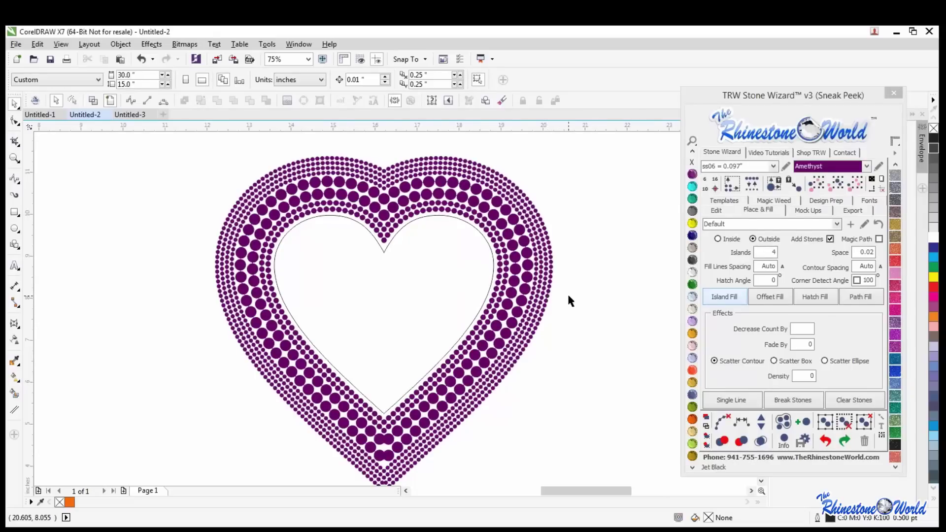
# Select the heart with all its stone rows and delete it from the page.
pyautogui.scroll(-4, 568, 298)
pyautogui.moveTo(450, 387); pyautogui.dragTo(453, 381)
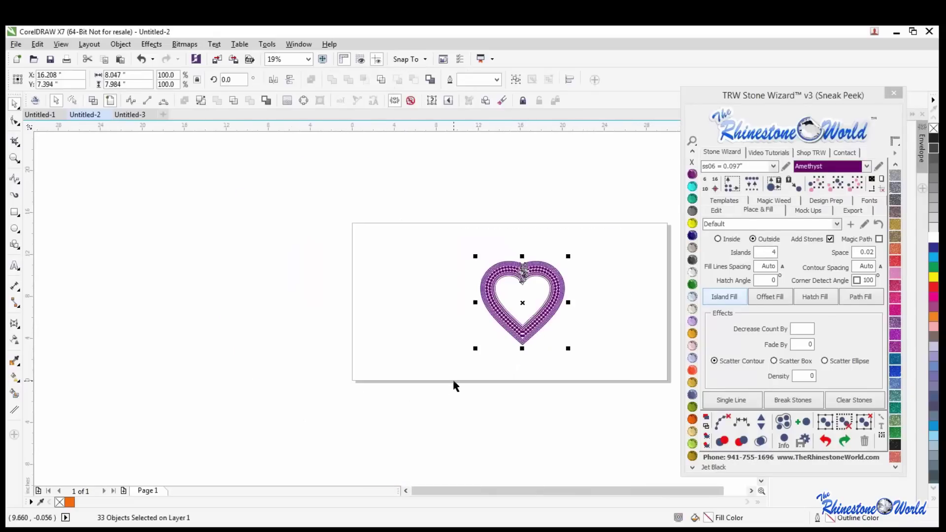
pyautogui.press('Delete')
pyautogui.scroll(2, 577, 320)
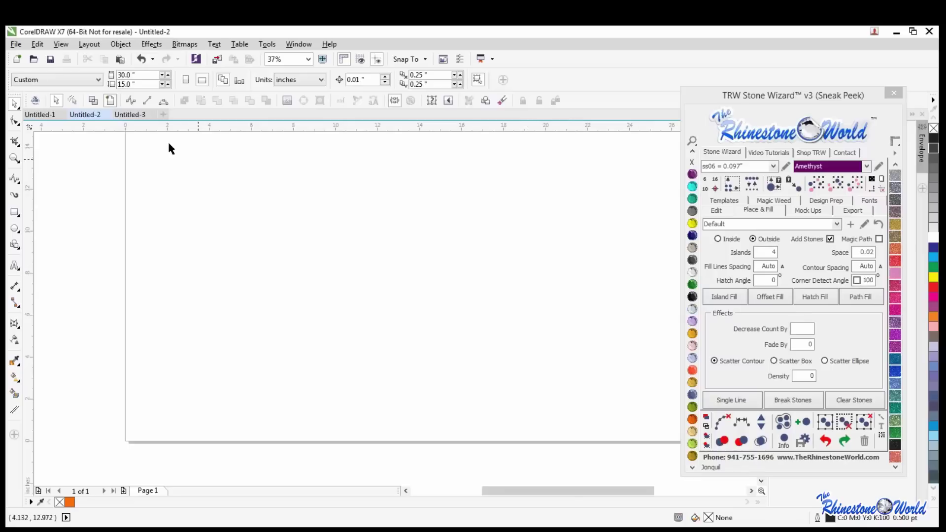
# Open the drawing TRW Mascots Files Full 4 from the 5.22 Webinar Mascots folder.
pyautogui.click(16, 44)
pyautogui.click(47, 87)
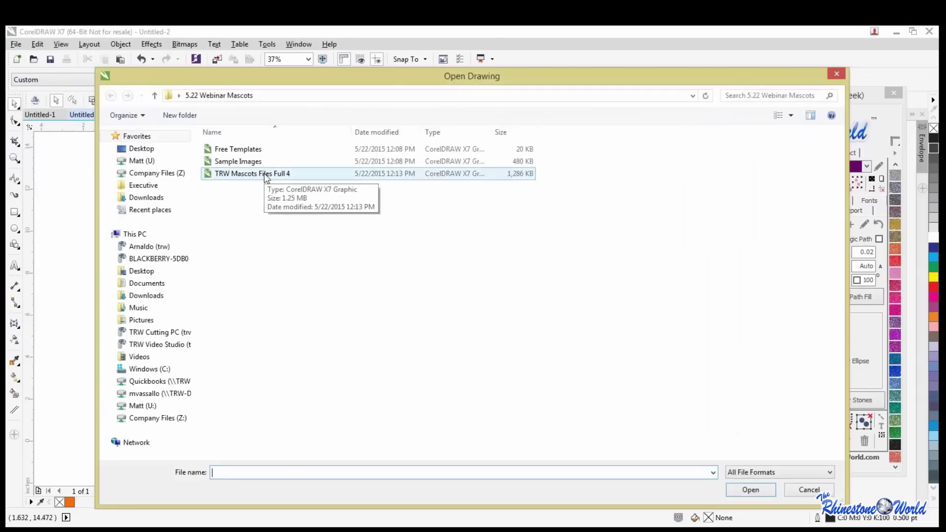
pyautogui.click(266, 174)
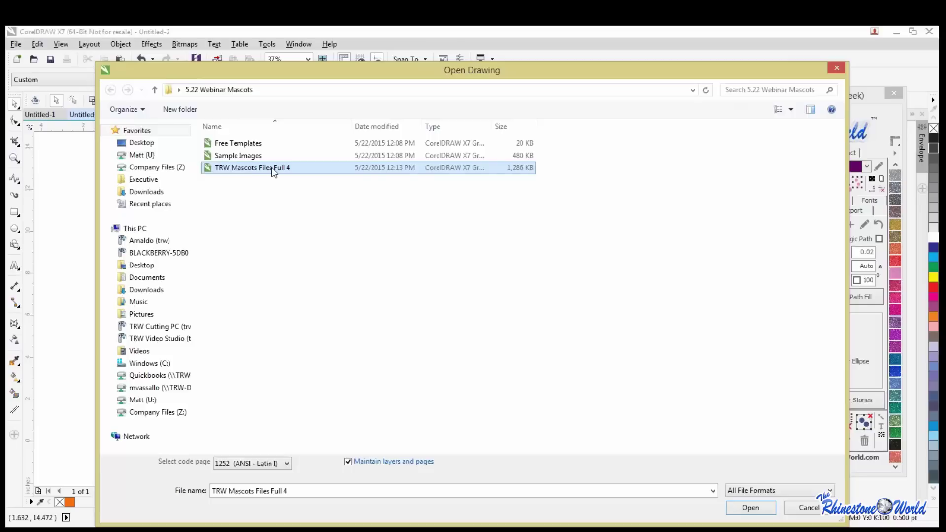
pyautogui.doubleClick(273, 169)
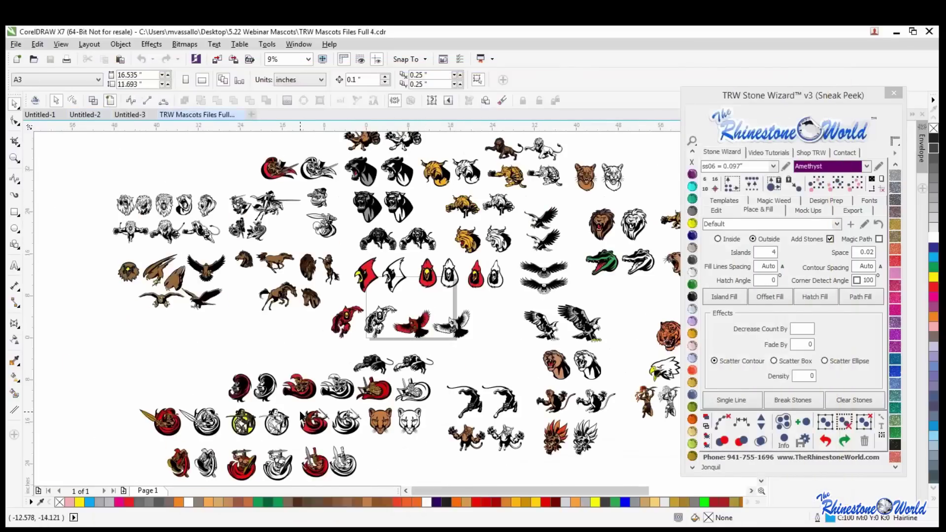
# Copy the colored helmeted warrior with sword and red cape and create a new 15 by 15 inch document.
pyautogui.scroll(2, 300, 411)
pyautogui.moveTo(349, 313); pyautogui.dragTo(253, 396)
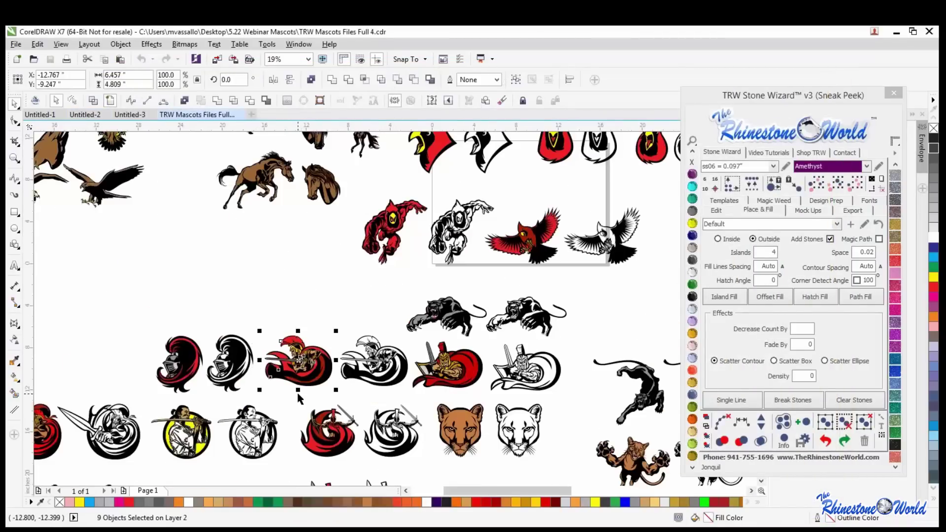
pyautogui.click(252, 114)
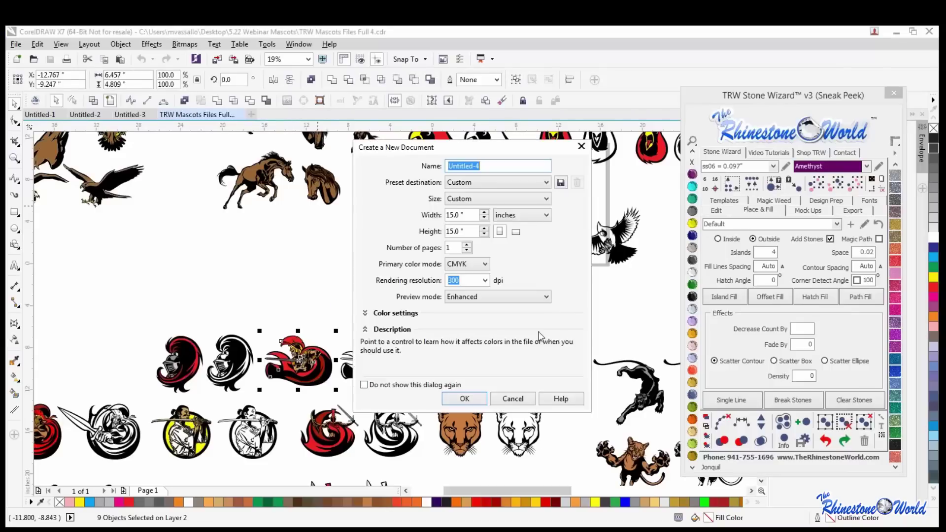
pyautogui.click(481, 399)
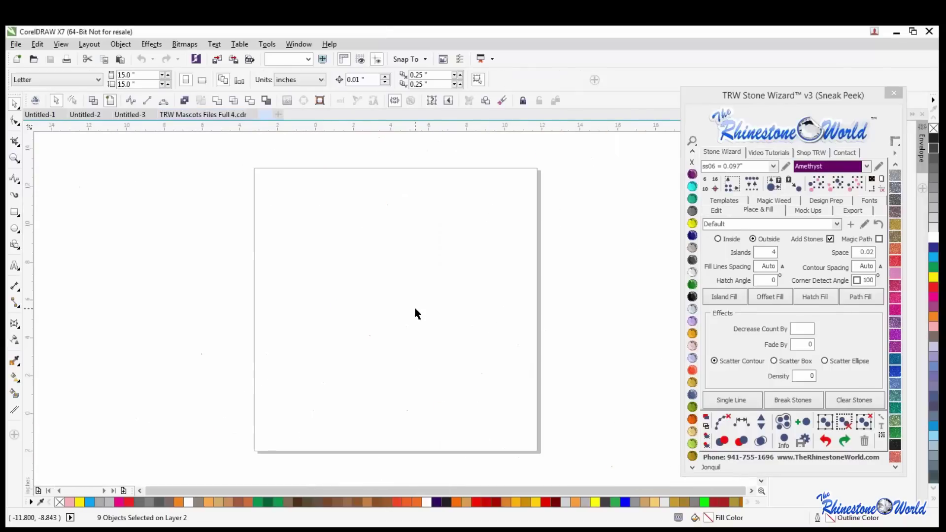
# Paste the warrior mascot into the new document, move it onto the upper right part of the page and deselect it.
pyautogui.hotkey('ctrl', 'v')
pyautogui.scroll(-4, 422, 281)
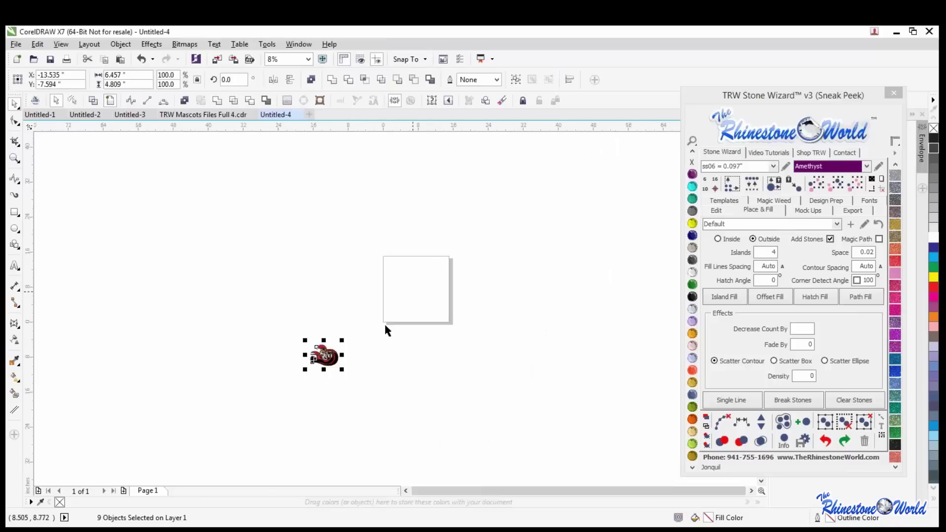
pyautogui.moveTo(340, 358); pyautogui.dragTo(440, 278)
pyautogui.scroll(4, 438, 279)
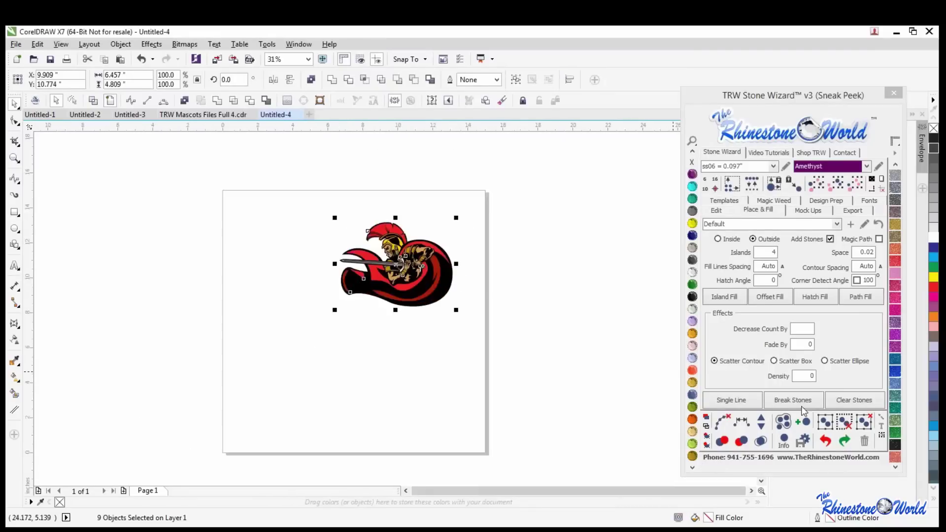
pyautogui.click(863, 422)
pyautogui.scroll(2, 456, 249)
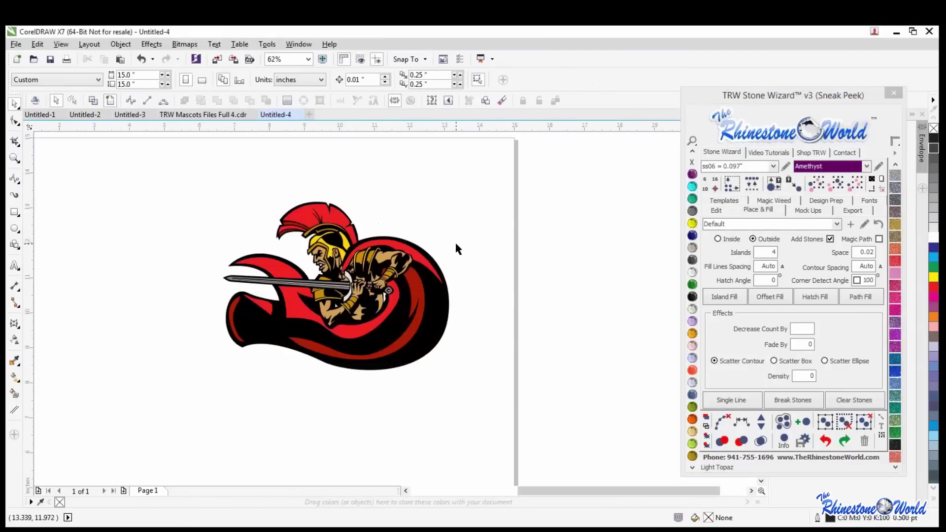
# Select the whole warrior artwork and run Magic Match from Design Prep to list its colors with matching stone colors.
pyautogui.click(826, 200)
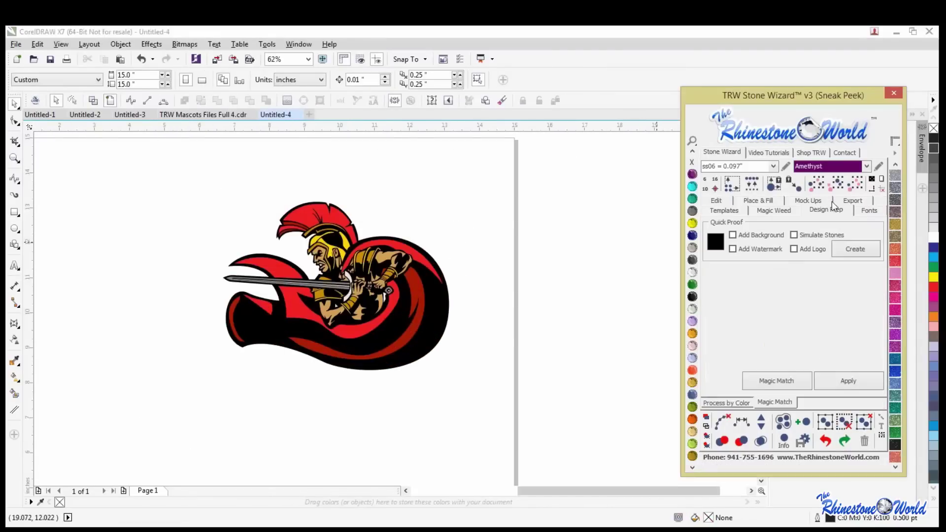
pyautogui.moveTo(539, 161); pyautogui.dragTo(160, 401)
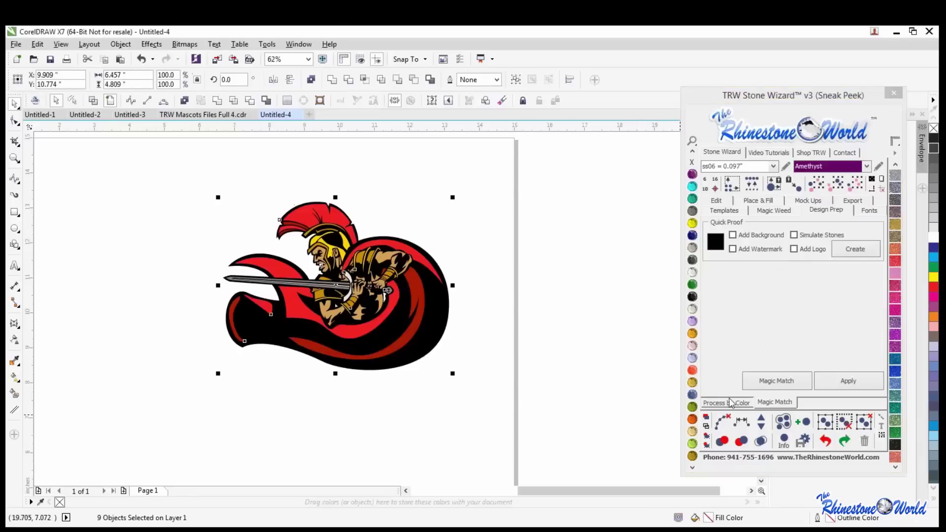
pyautogui.click(773, 388)
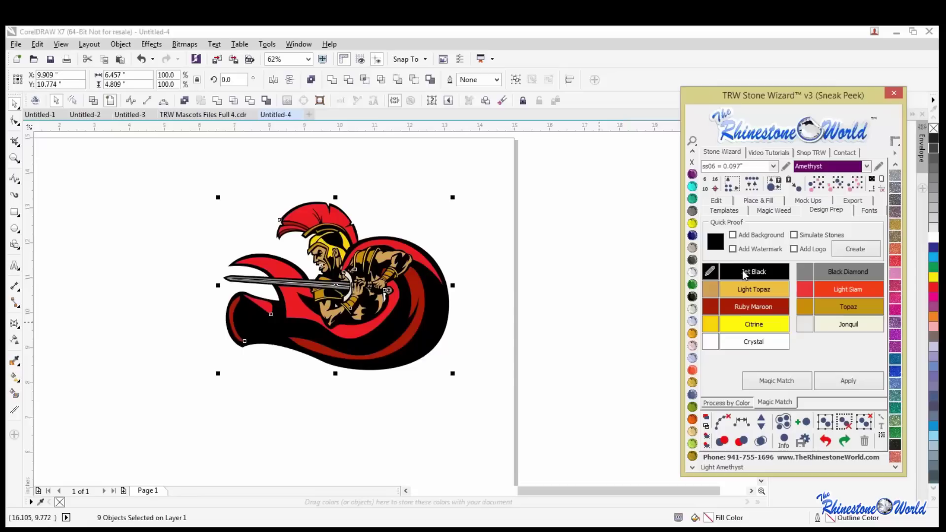
# Reassign the warrior's black to Citrine, tan to Emerald, dark red to Light Siam, yellow to Amethyst and white to Light Orange.
pyautogui.click(693, 224)
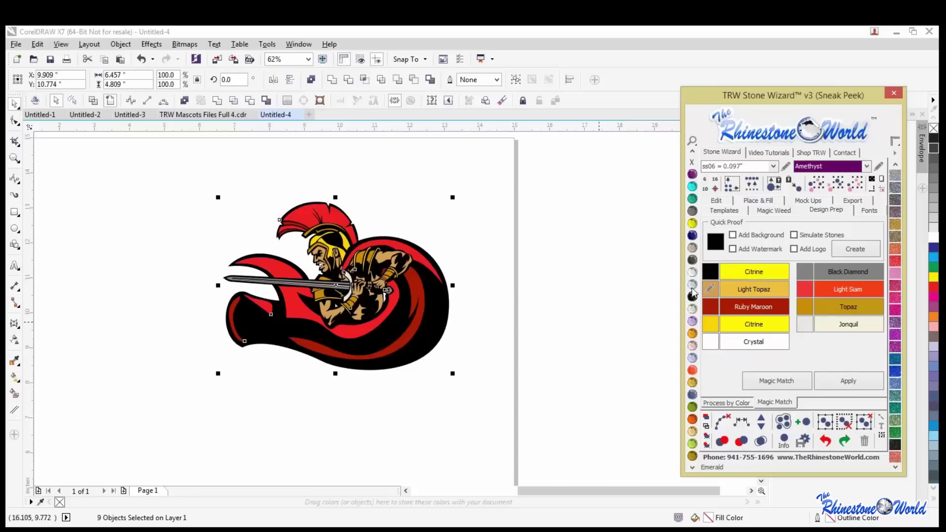
pyautogui.click(693, 291)
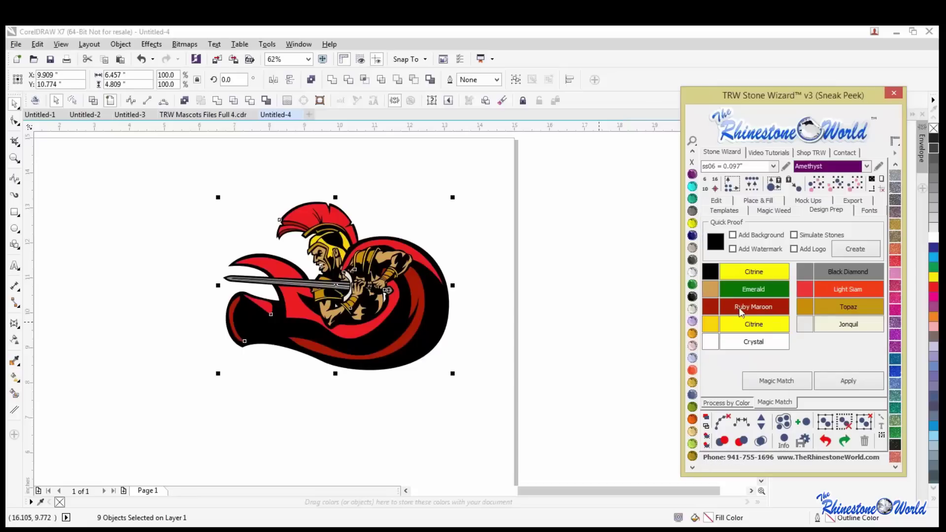
pyautogui.click(693, 370)
pyautogui.click(693, 174)
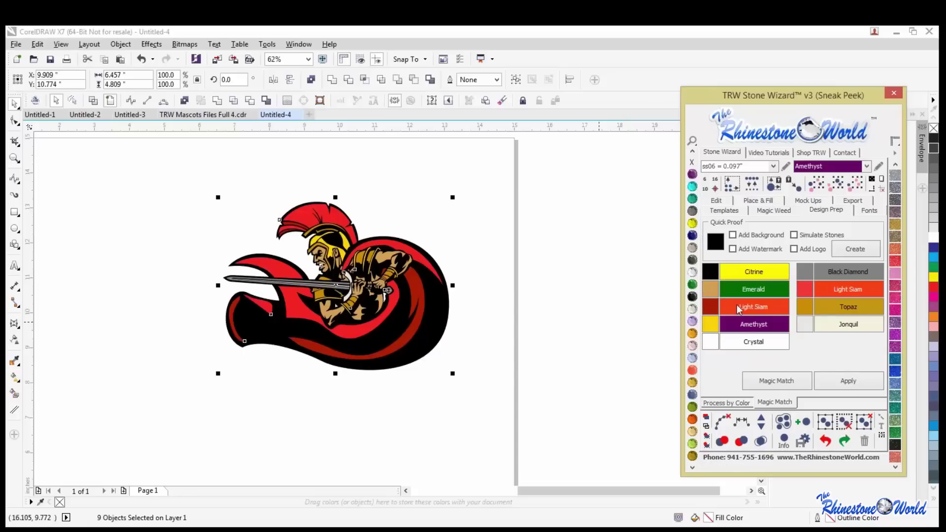
pyautogui.click(692, 334)
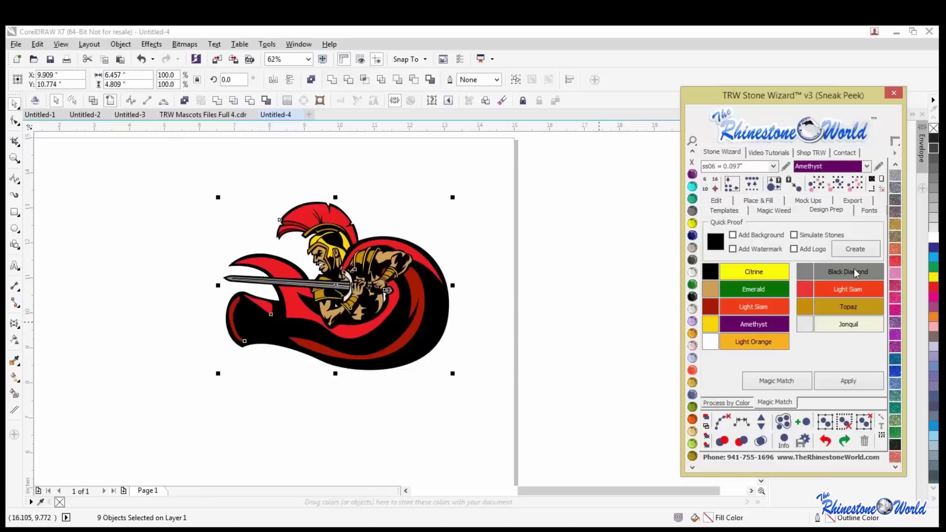
# Reassign the warrior's gray to Peridot and its dark gold to teal, and apply the color matches to the artwork.
pyautogui.click(693, 444)
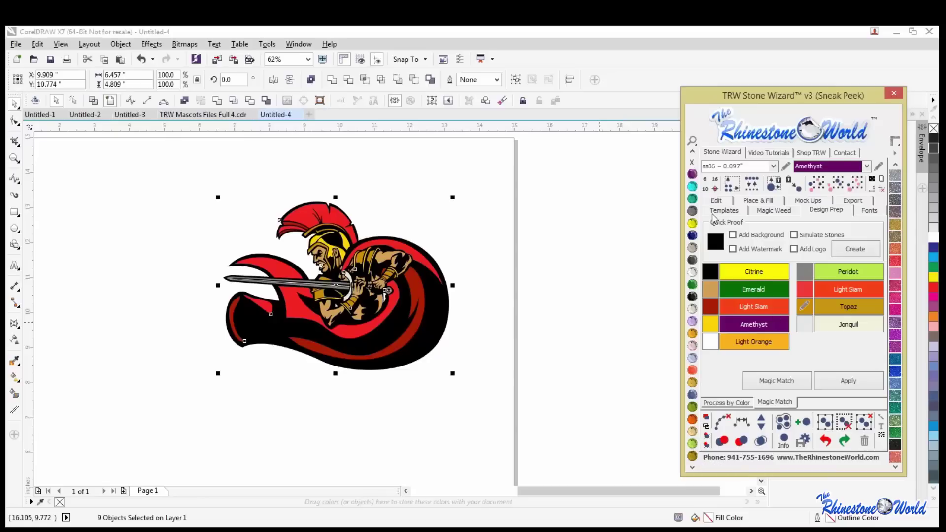
pyautogui.click(692, 198)
pyautogui.click(848, 383)
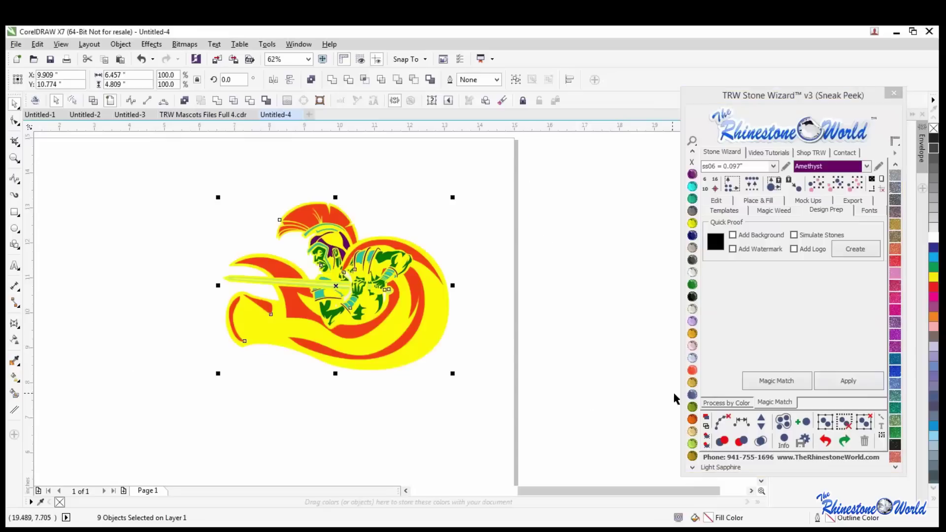
# Run Magic Match again on the recolored warrior to list its assigned stone colors and deselect the artwork.
pyautogui.click(754, 387)
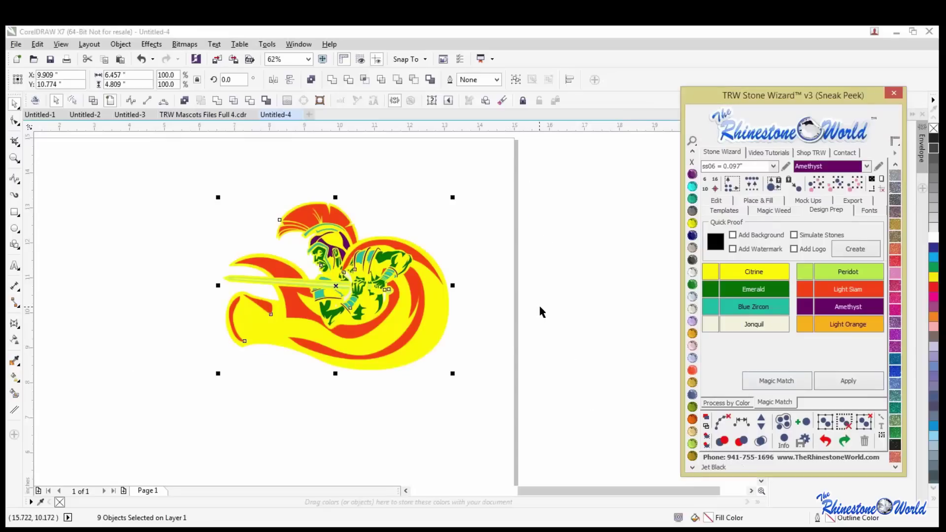
pyautogui.click(575, 293)
# Undo the warrior's recoloring and delete the artwork from the page.
pyautogui.scroll(-2, 508, 321)
pyautogui.hotkey('ctrl', 'z')
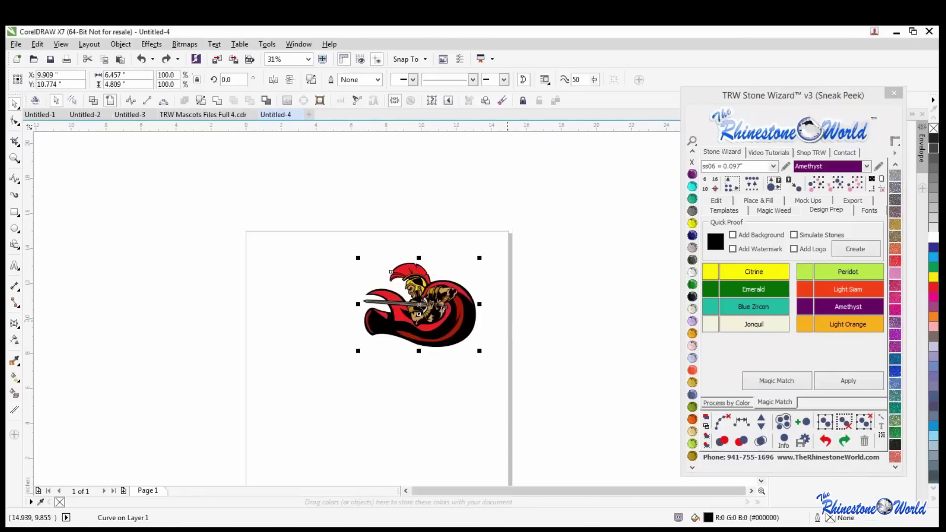
pyautogui.press('Delete')
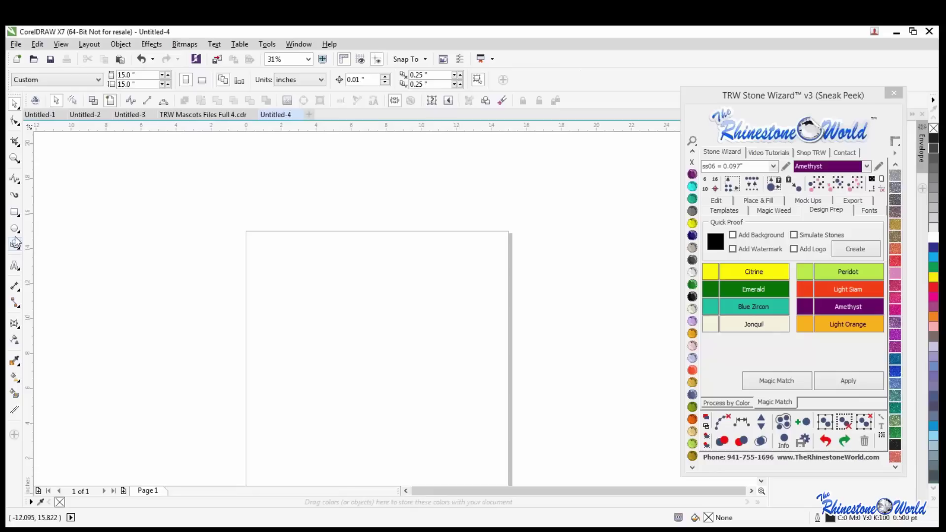
# Draw a circle about 4.63 in. in diameter near the middle of the page.
pyautogui.click(14, 213)
pyautogui.click(14, 230)
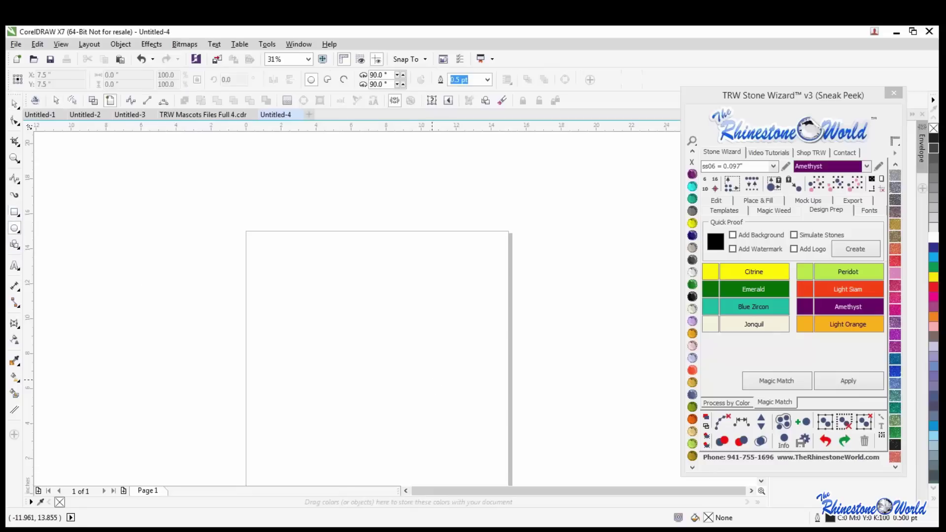
pyautogui.moveTo(320, 309); pyautogui.dragTo(400, 377)
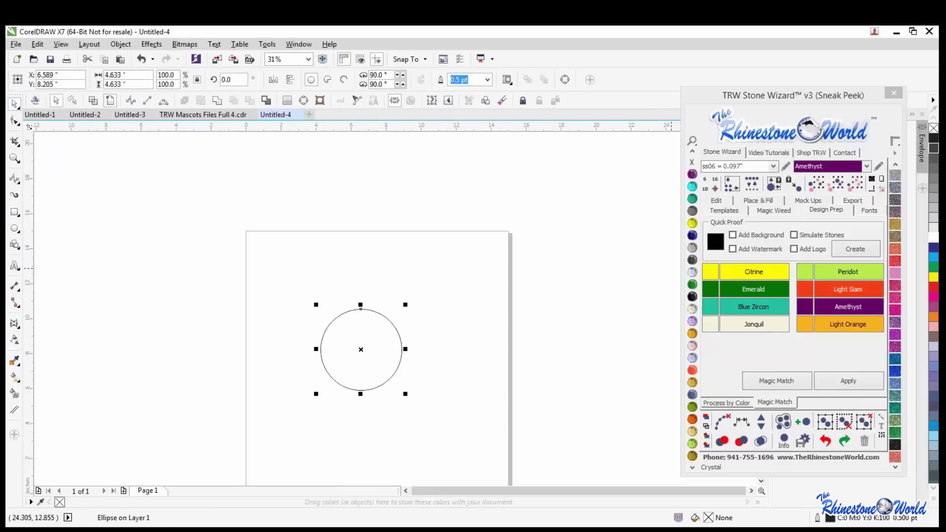
# Fill the circle with ss06 Amethyst stones using an inside Island Fill with the Islands value blank, and clear the leftover paths.
pyautogui.click(759, 201)
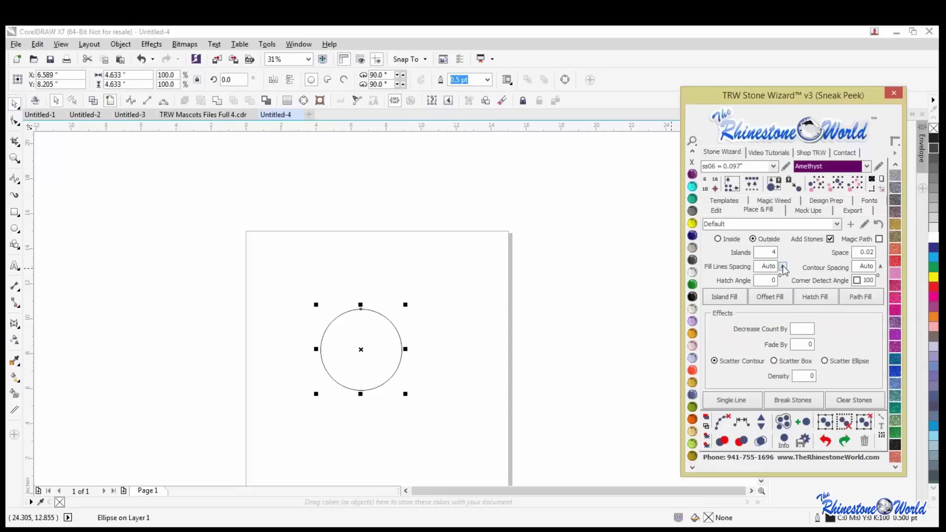
pyautogui.click(614, 267)
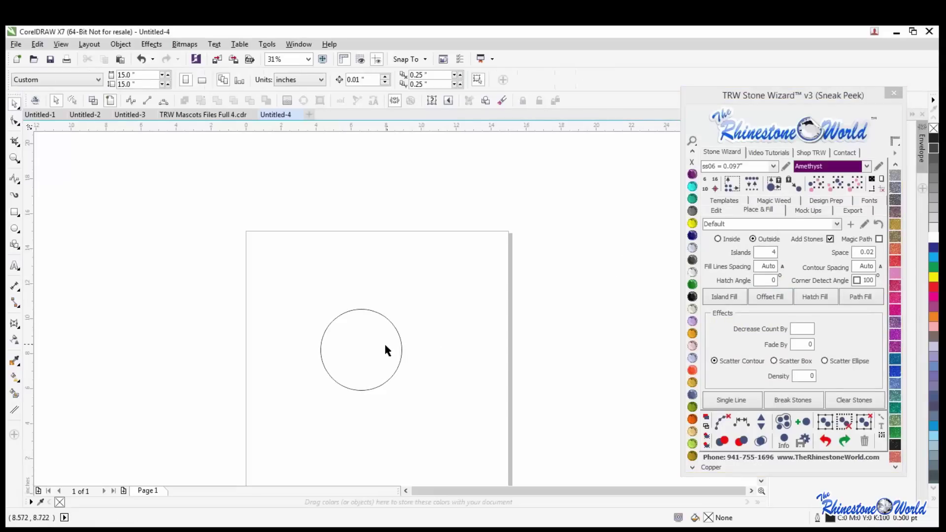
pyautogui.moveTo(384, 348); pyautogui.dragTo(388, 347)
pyautogui.click(730, 240)
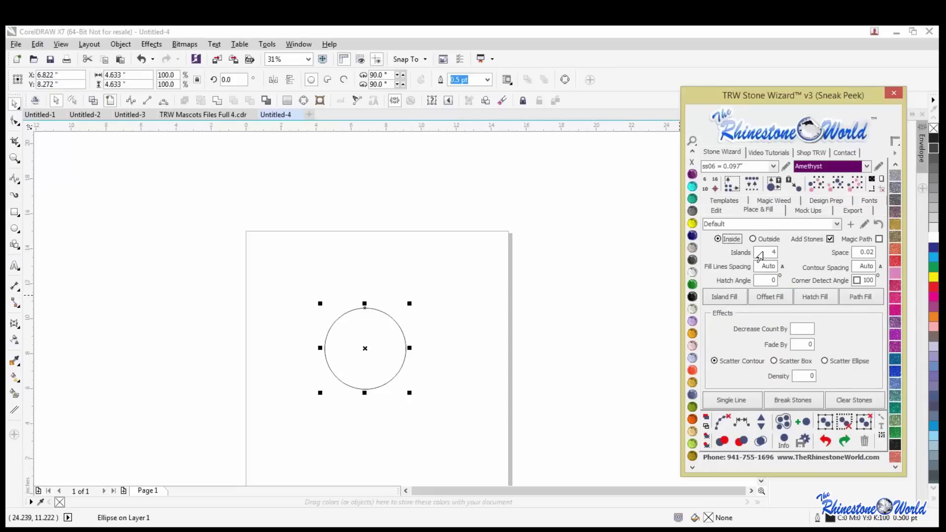
pyautogui.click(771, 252)
pyautogui.press('BackSpace')
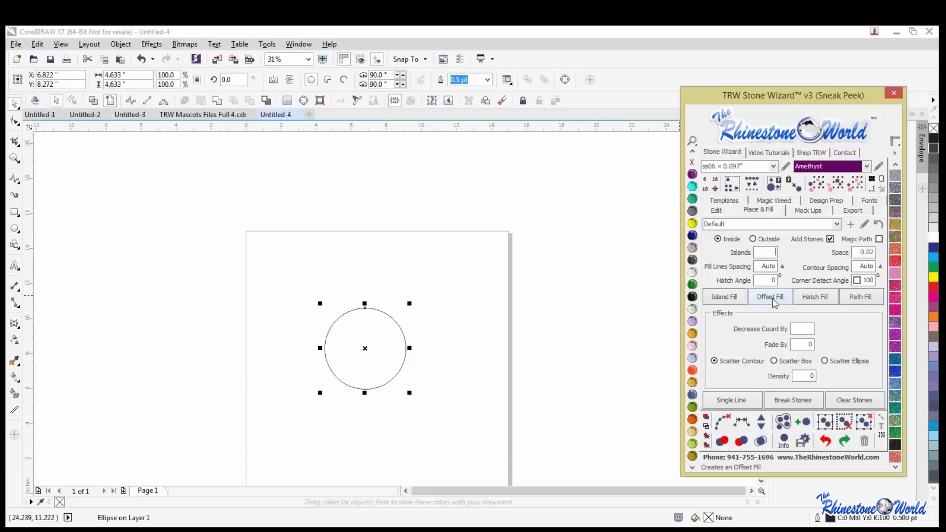
pyautogui.click(730, 299)
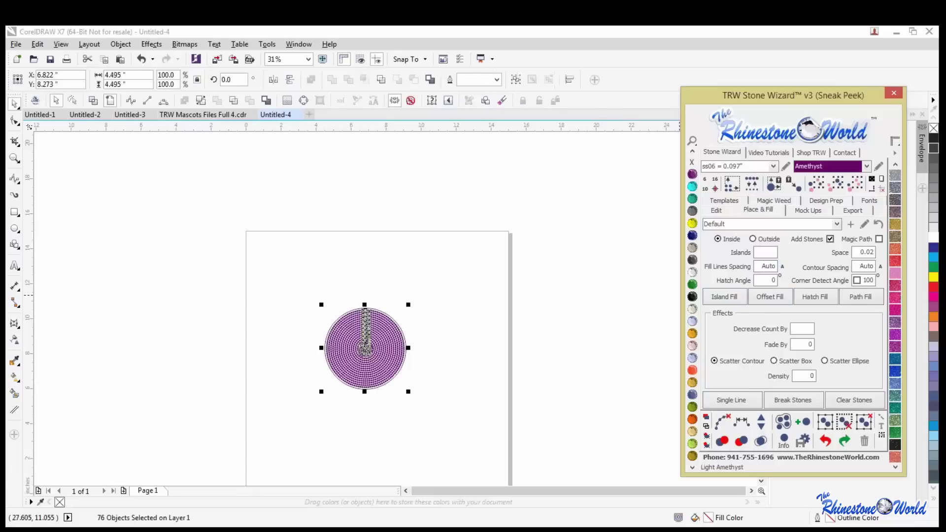
pyautogui.click(722, 422)
pyautogui.click(572, 397)
pyautogui.scroll(1, 476, 257)
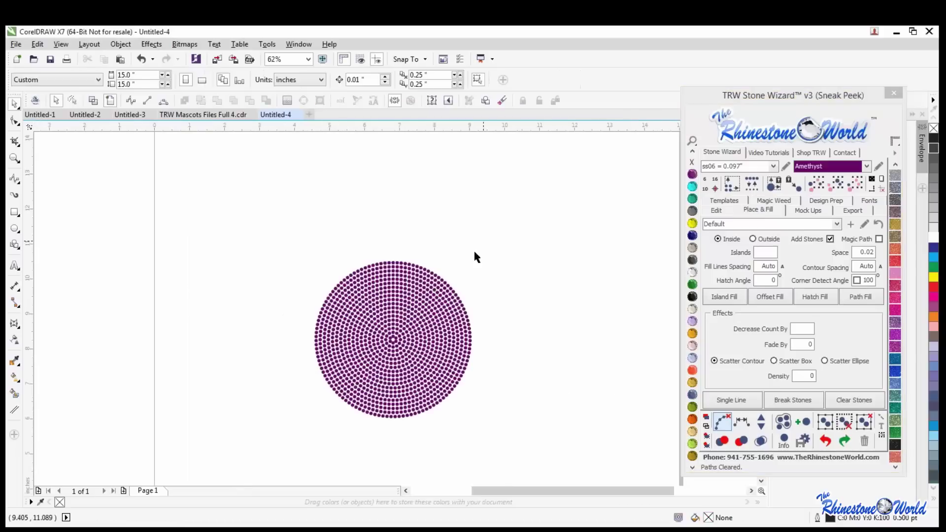
# Color the circle's upper-right stones cyan and its lower-right stones red.
pyautogui.moveTo(477, 257); pyautogui.dragTo(403, 325)
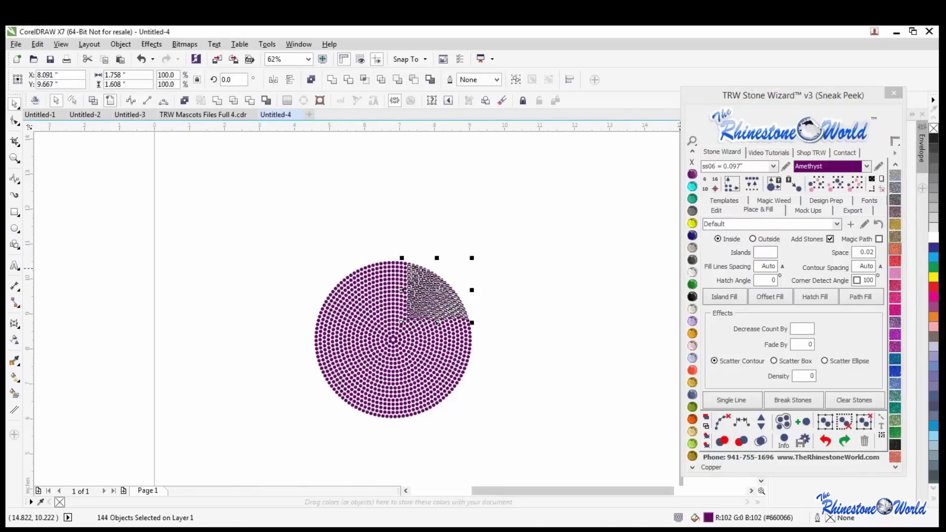
pyautogui.click(934, 259)
pyautogui.moveTo(505, 312); pyautogui.dragTo(392, 397)
pyautogui.click(933, 287)
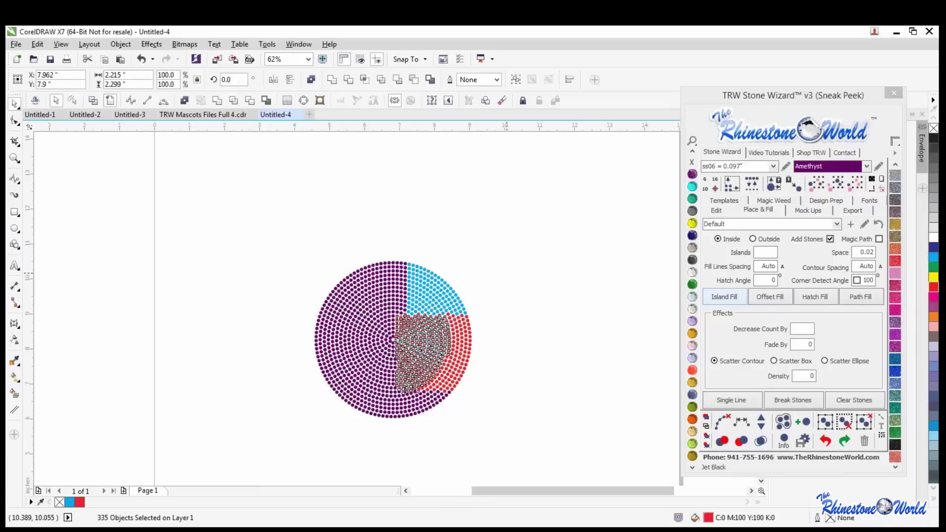
# Color the circle's upper-left stones magenta, the lower stones light gray and the middle-left stones dark gray.
pyautogui.moveTo(281, 245); pyautogui.dragTo(422, 339)
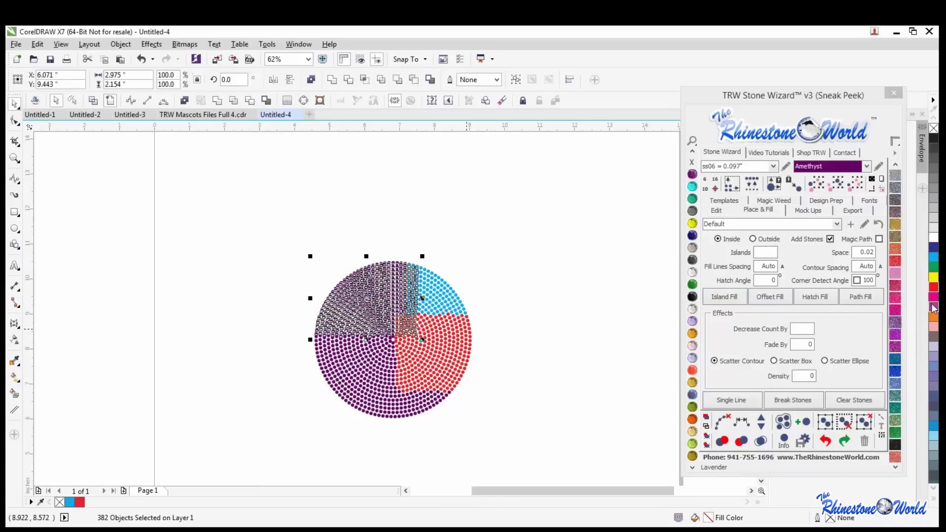
pyautogui.click(933, 299)
pyautogui.click(289, 452)
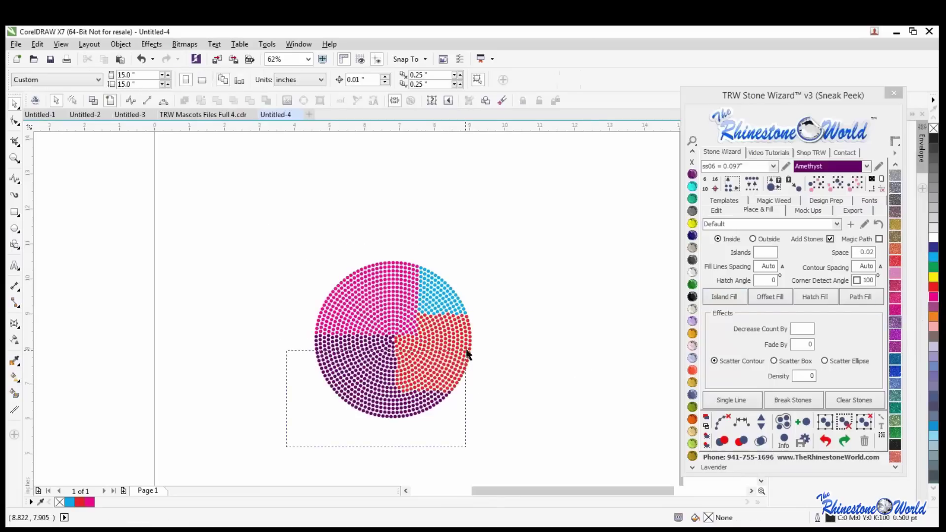
pyautogui.moveTo(467, 354); pyautogui.dragTo(459, 365)
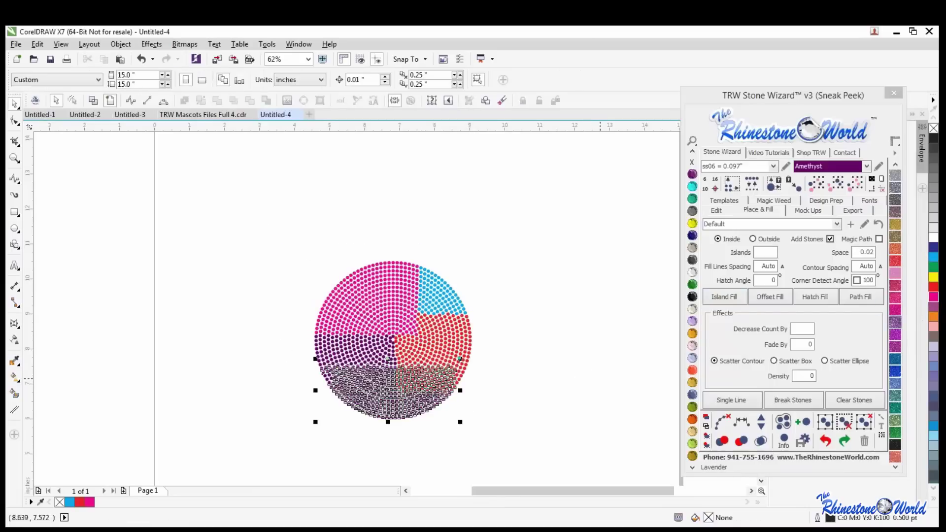
pyautogui.click(935, 212)
pyautogui.moveTo(313, 326); pyautogui.dragTo(420, 379)
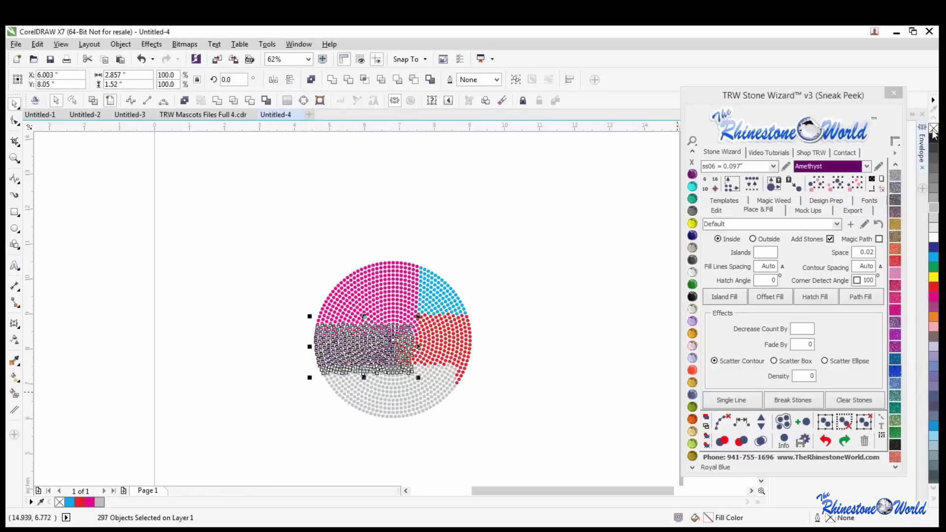
pyautogui.click(935, 151)
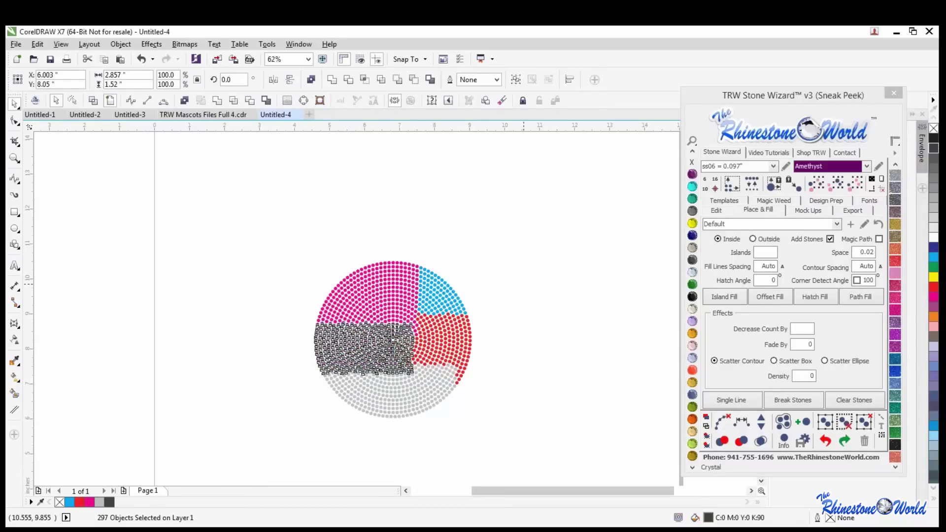
# Select every stone in the multicolored circle and run Magic Match to list the matching stone colors.
pyautogui.moveTo(522, 216); pyautogui.dragTo(259, 440)
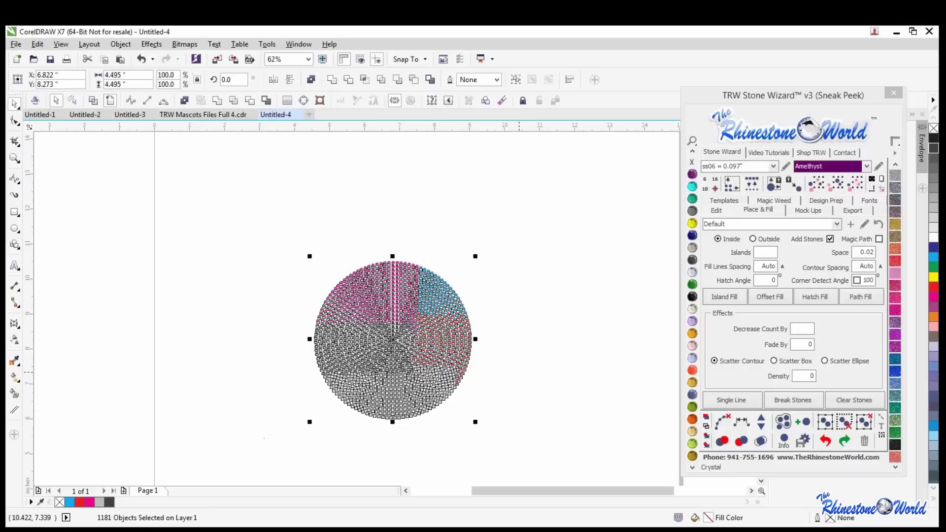
pyautogui.click(518, 376)
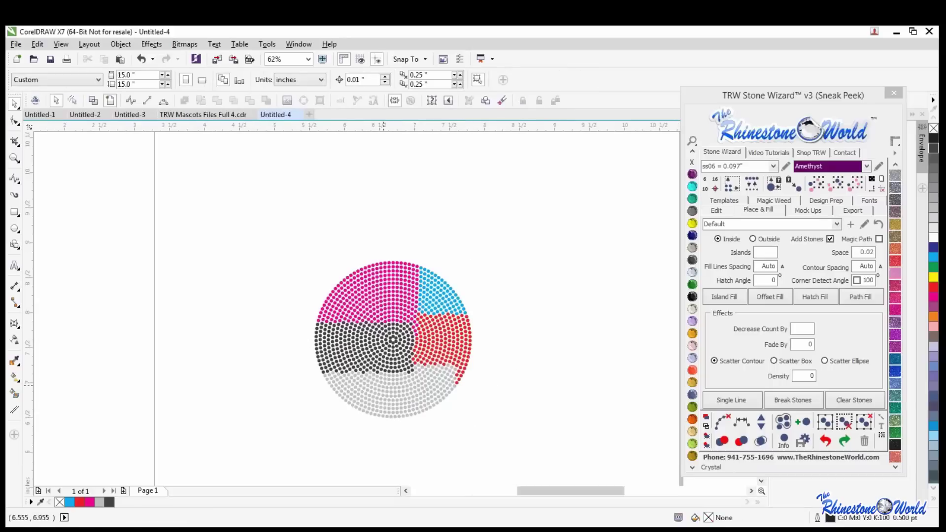
pyautogui.scroll(2, 387, 391)
pyautogui.scroll(-2, 387, 390)
pyautogui.moveTo(527, 222); pyautogui.dragTo(241, 436)
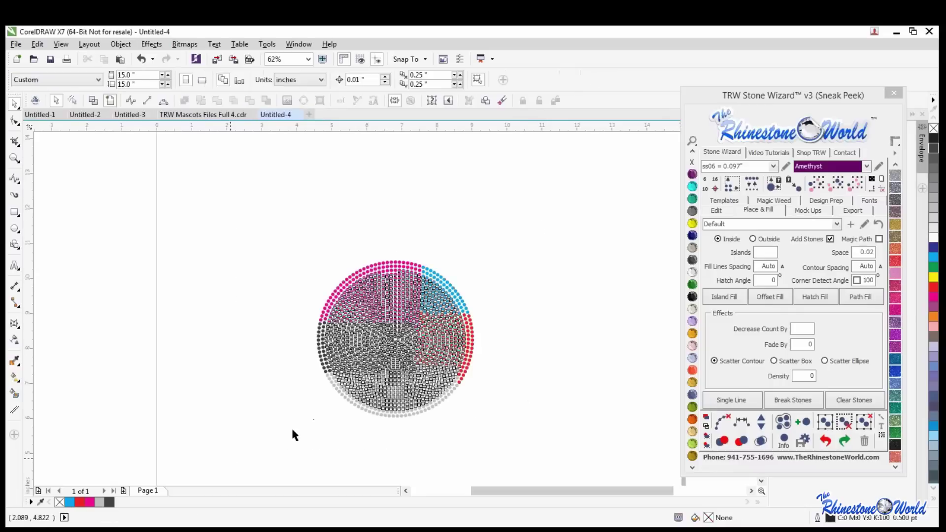
pyautogui.click(834, 204)
pyautogui.click(787, 386)
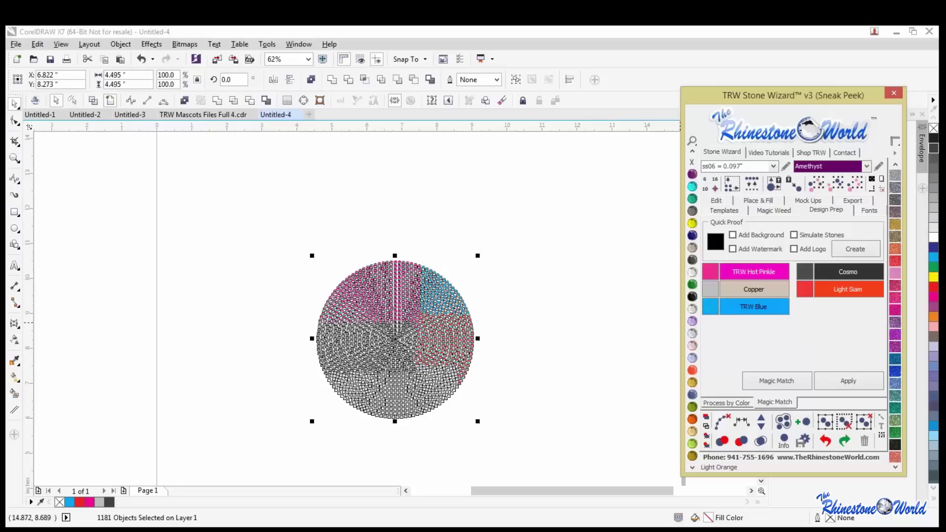
pyautogui.click(690, 246)
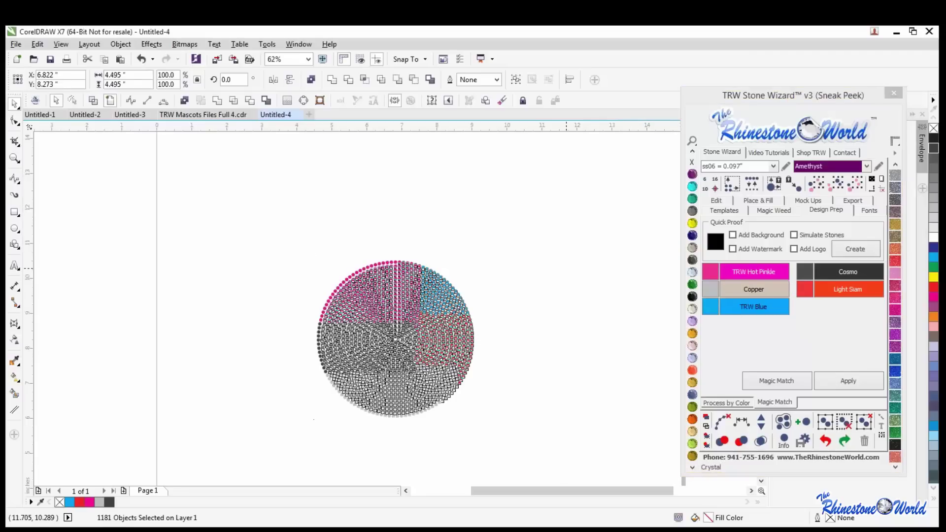
# Open the font tools in Stone Wizard and delete all stones of the multicolored circle.
pyautogui.click(869, 211)
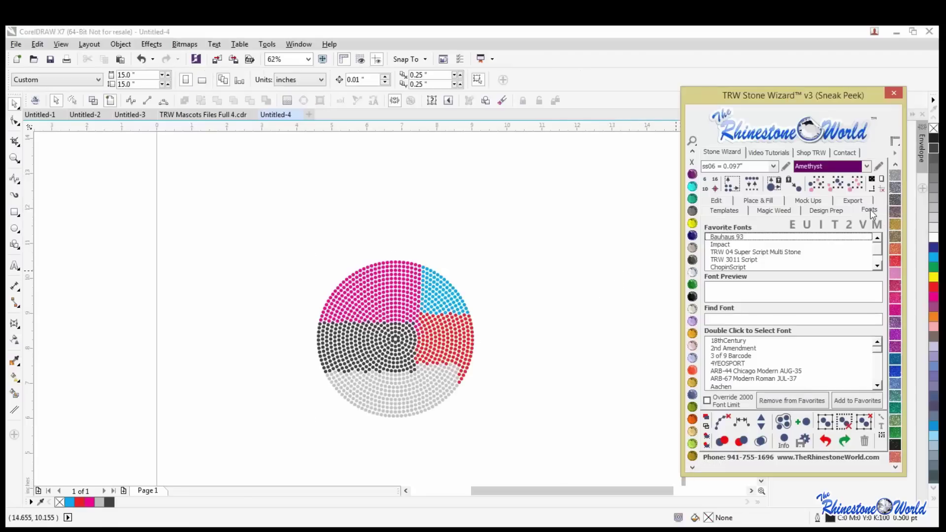
pyautogui.moveTo(560, 218); pyautogui.dragTo(263, 414)
pyautogui.press('Delete')
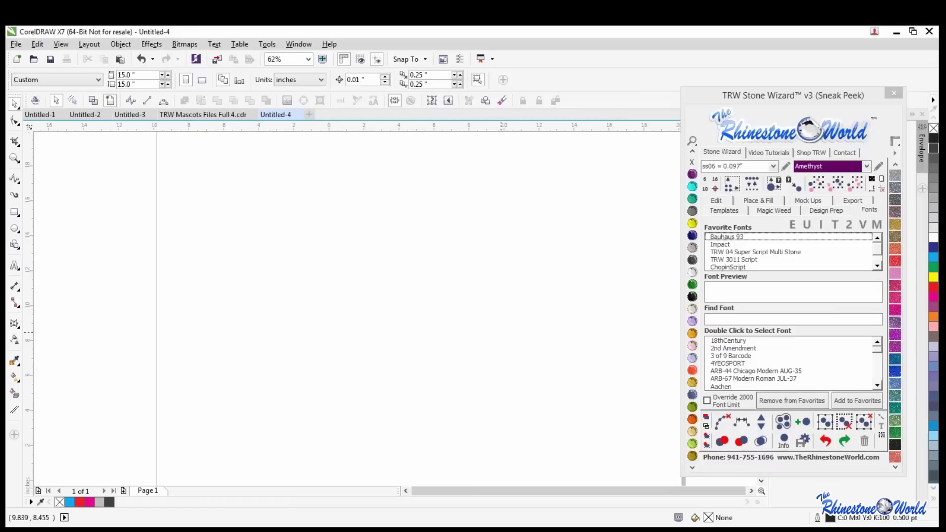
# Draw an ellipse about 3.37 by 2.97 in. near the middle of the page.
pyautogui.scroll(-1, 501, 338)
pyautogui.scroll(-1, 542, 330)
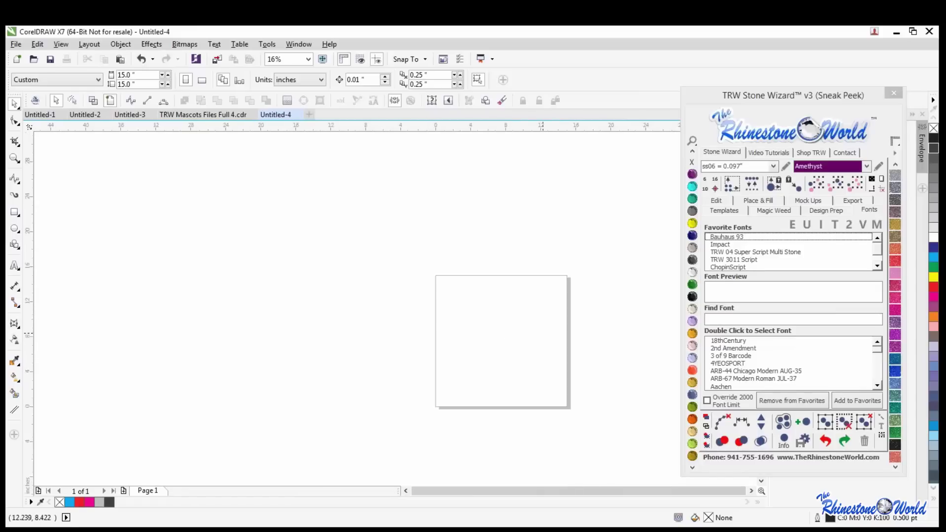
pyautogui.scroll(1, 560, 353)
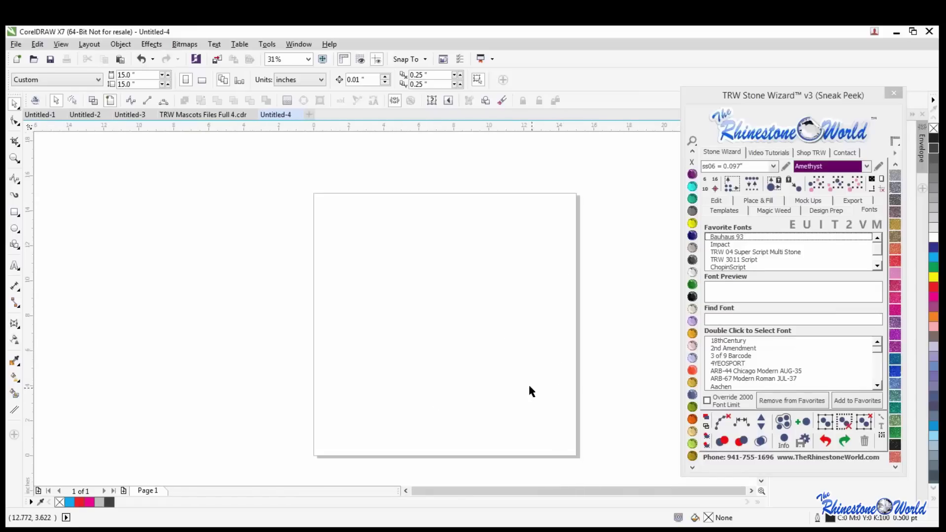
pyautogui.click(14, 228)
pyautogui.moveTo(403, 273); pyautogui.dragTo(470, 333)
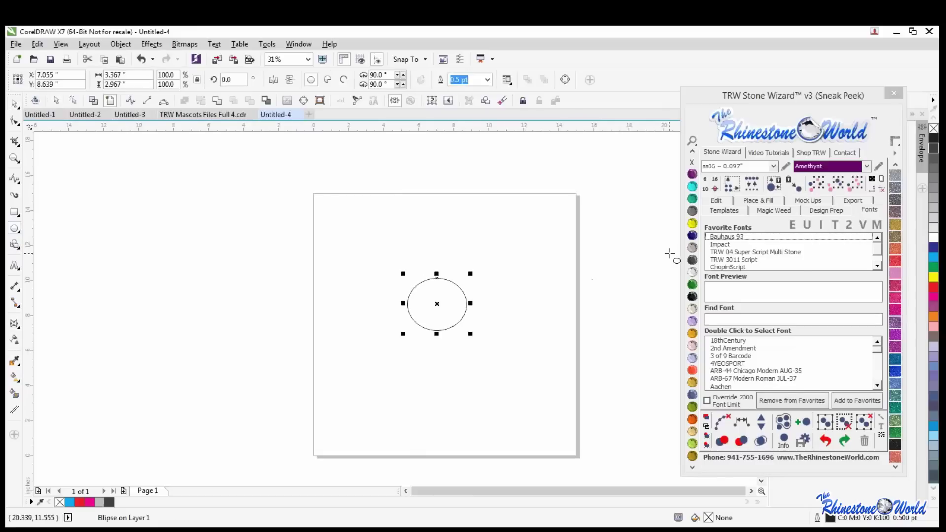
# Deselect the ellipse and look over the Edit tools and the Place & Fill tools in Stone Wizard.
pyautogui.click(733, 208)
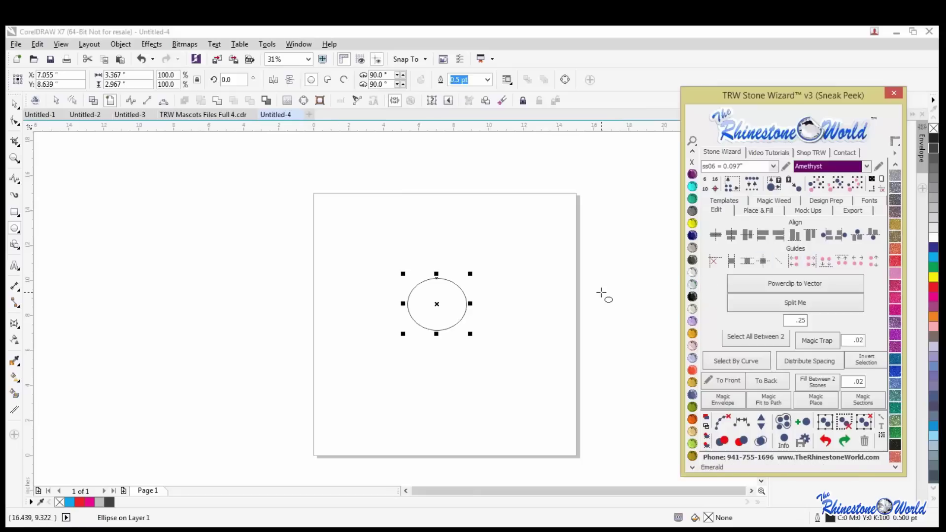
pyautogui.click(15, 105)
pyautogui.press('Escape')
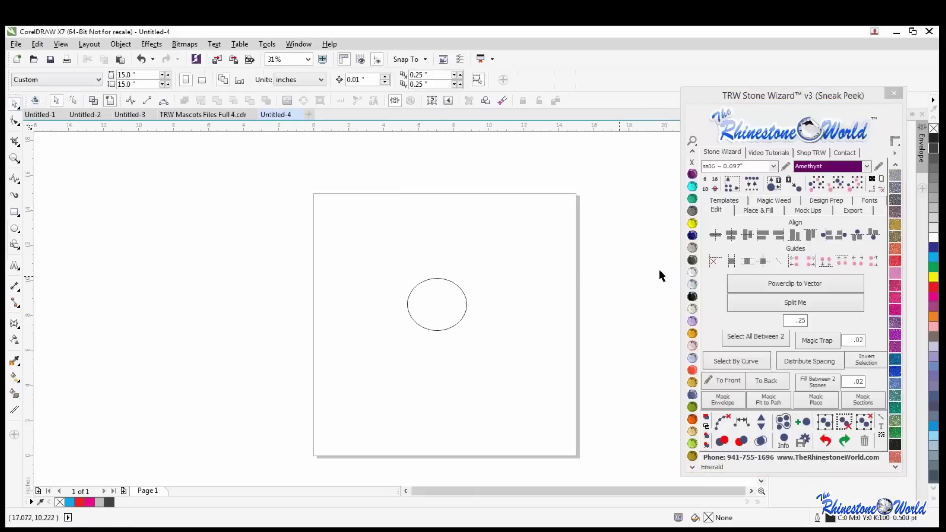
pyautogui.click(756, 213)
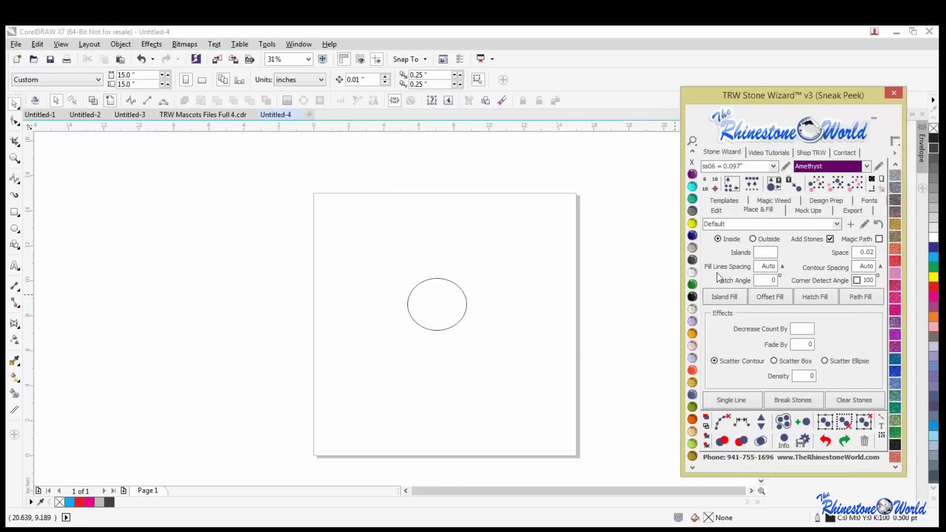
pyautogui.click(531, 353)
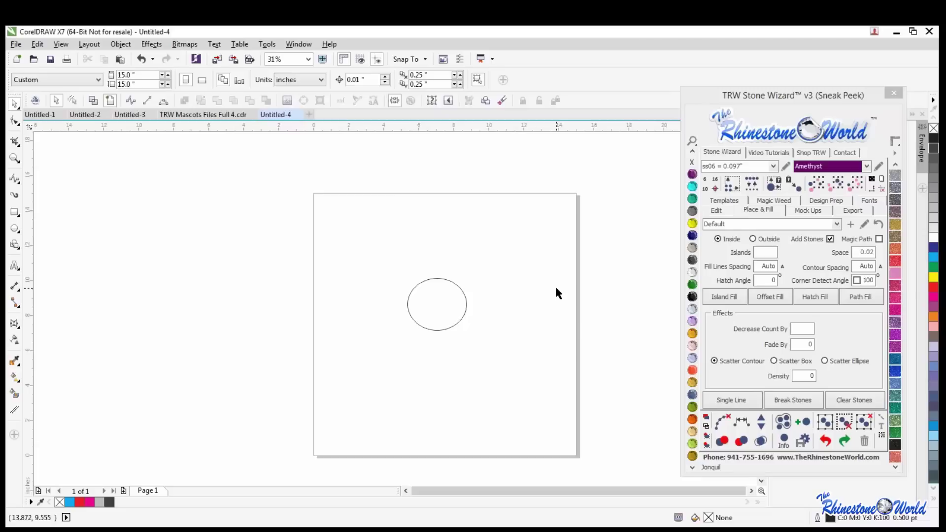
# Delete the ellipse from the page.
pyautogui.click(433, 303)
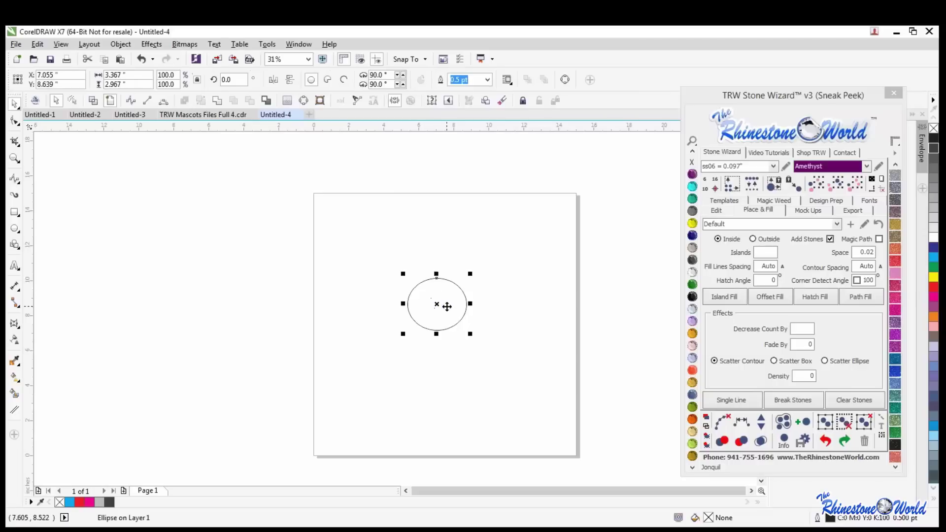
pyautogui.press('Delete')
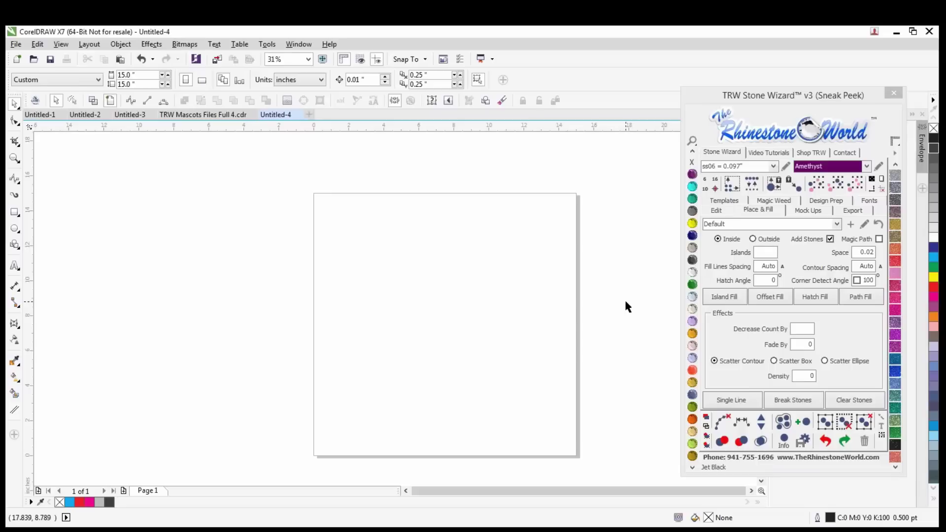
pyautogui.click(723, 296)
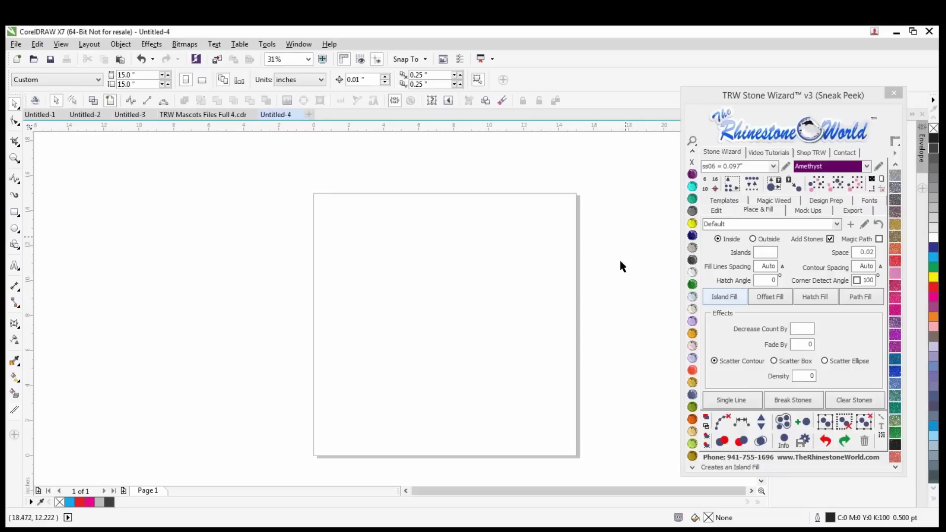